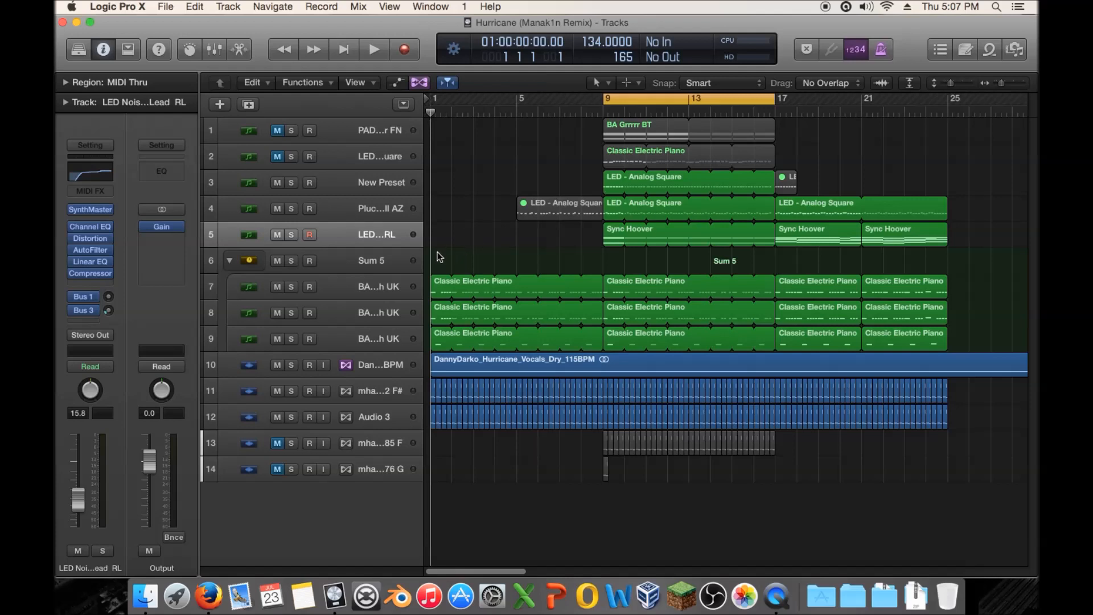
Set the cycle range to bars 1–9 and audition the Sum 5 track stack in solo
drag(435, 102, 604, 103)
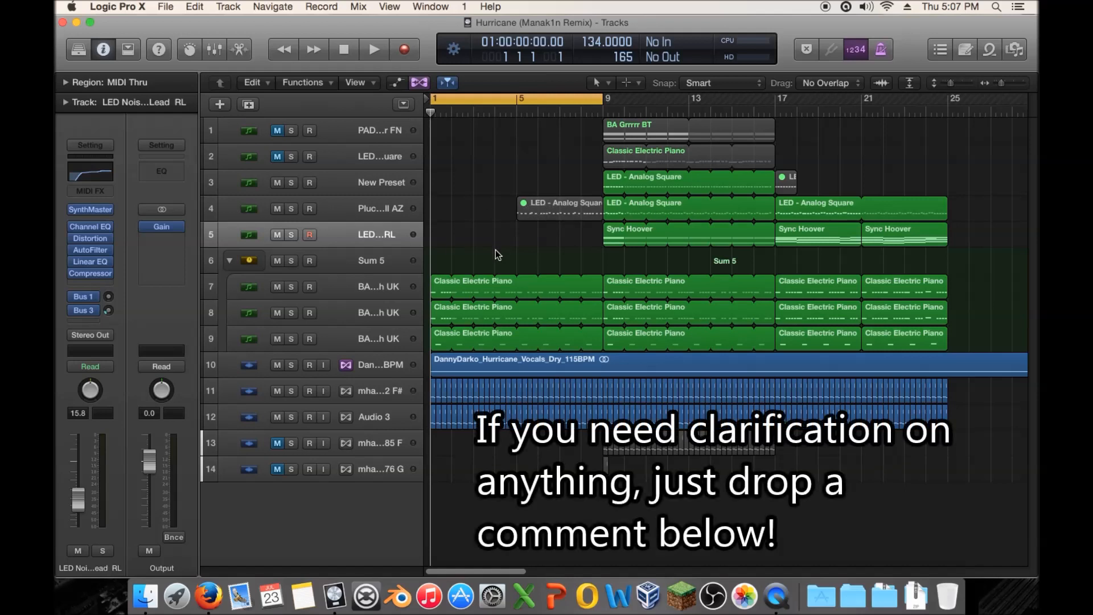
click(382, 262)
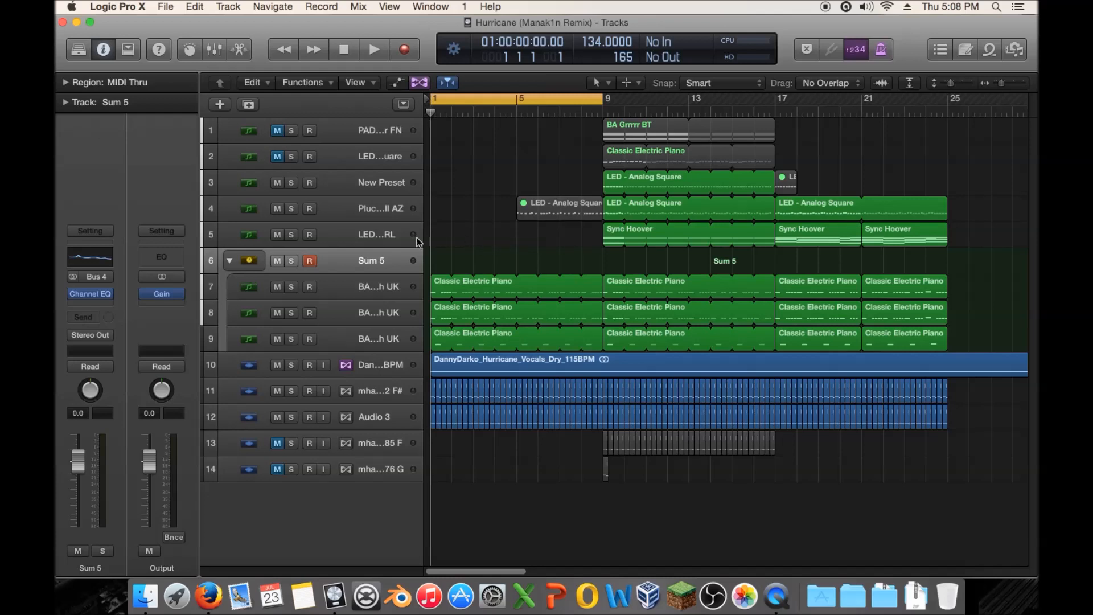
click(291, 261)
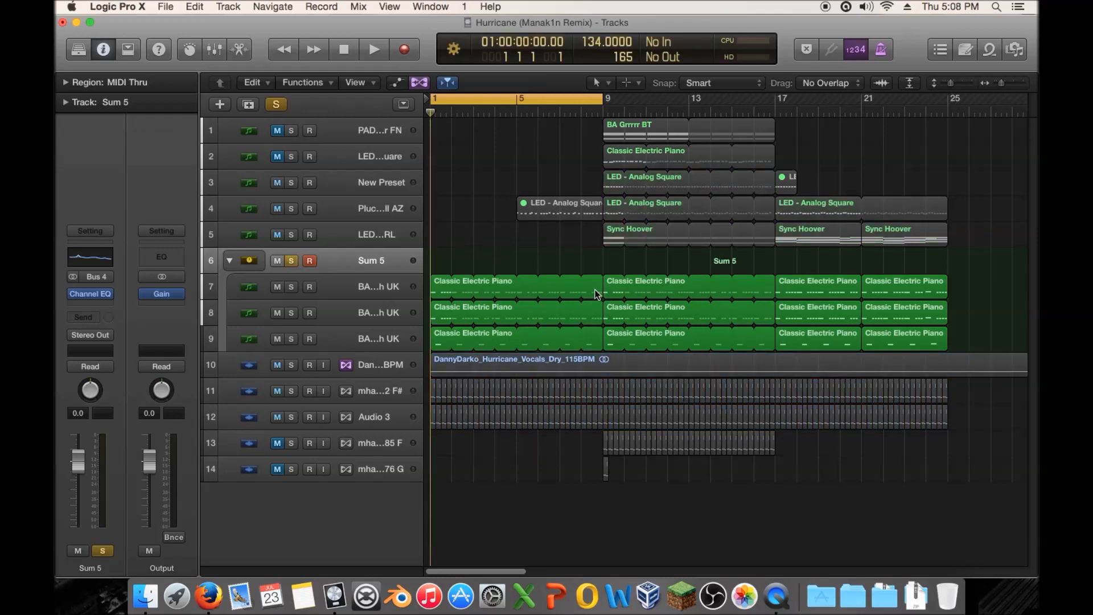
key(space)
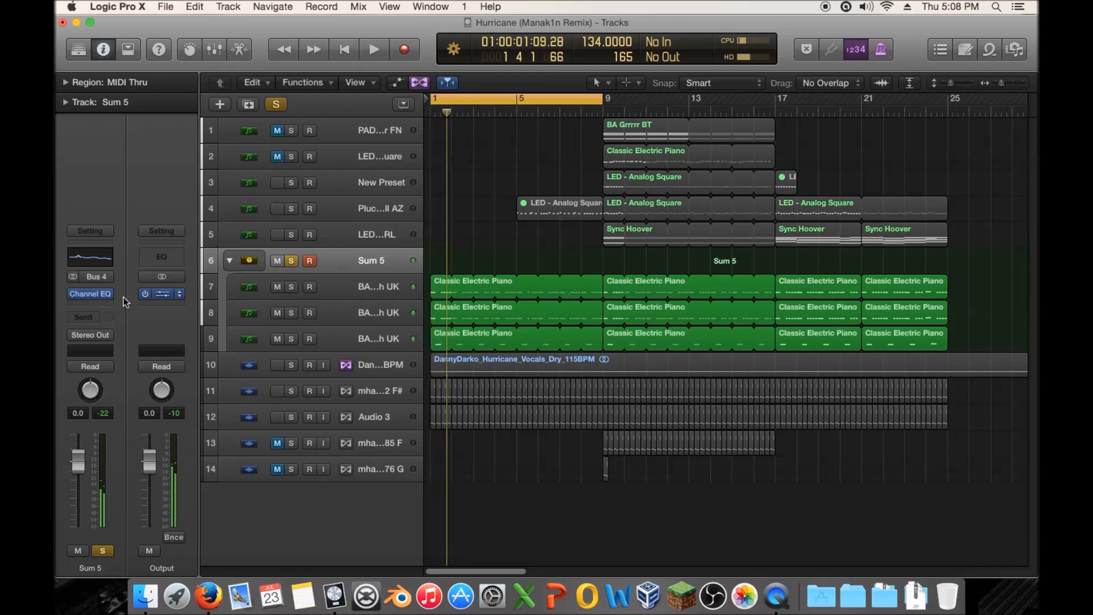
click(291, 260)
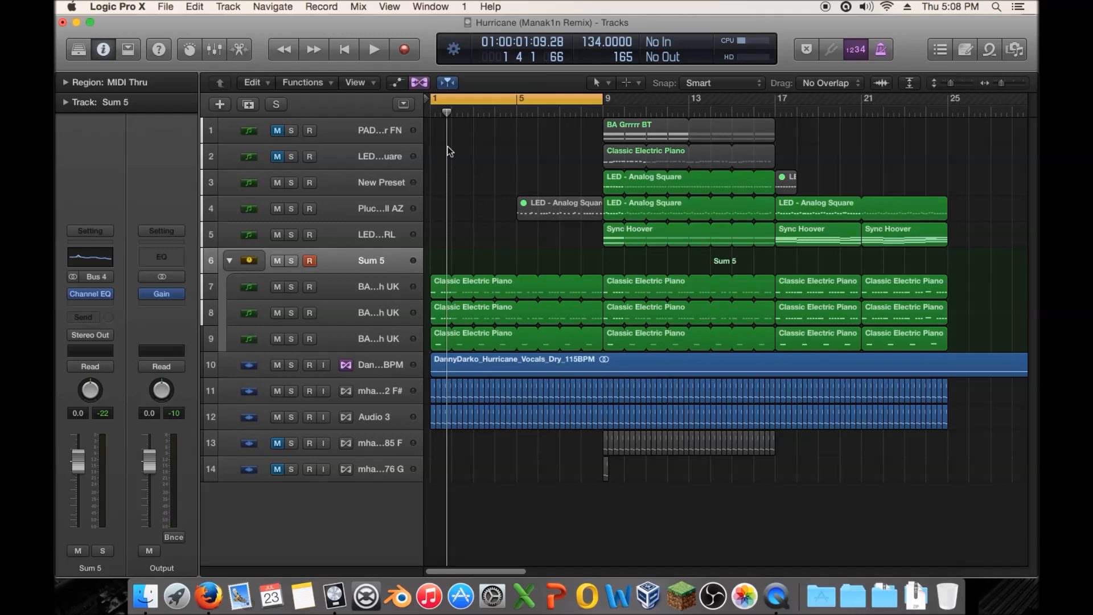
key(space)
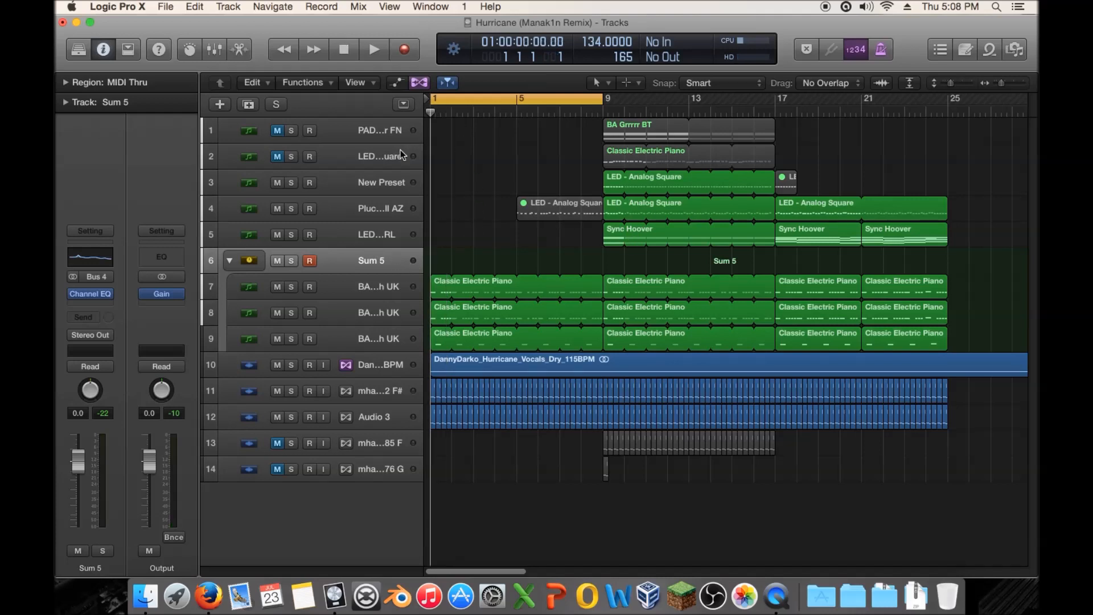
Play back the opening bars of the full arrangement with no track soloed
drag(438, 247, 596, 426)
click(509, 452)
key(space)
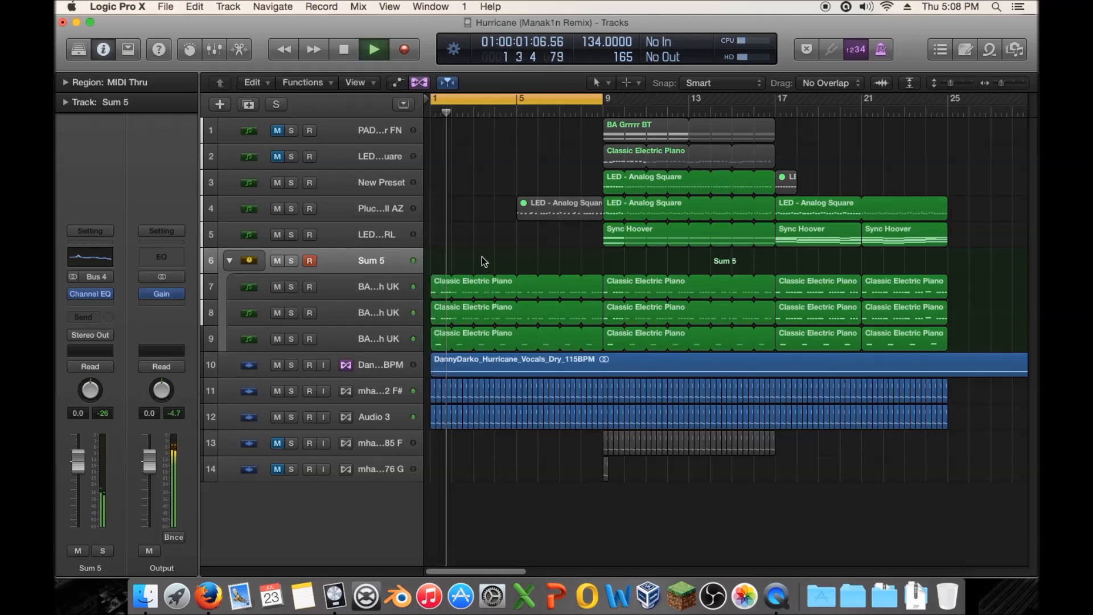
key(space)
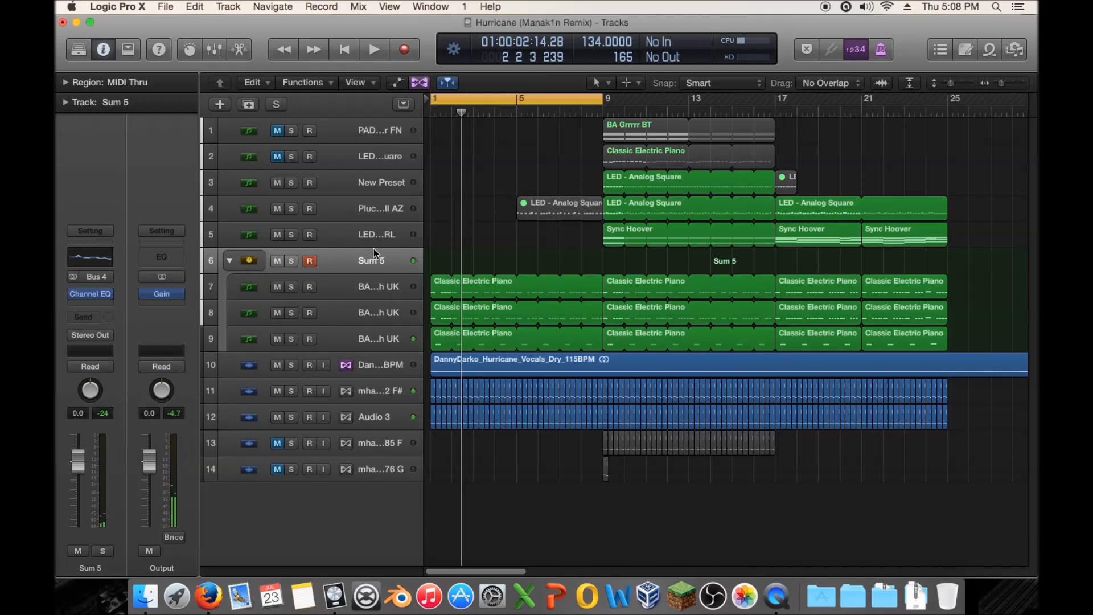
Rename the Sum 5 track stack as "Main Bass" and collapse it
click(337, 231)
click(364, 263)
double_click(364, 262)
text(Main Bass)
key(Return)
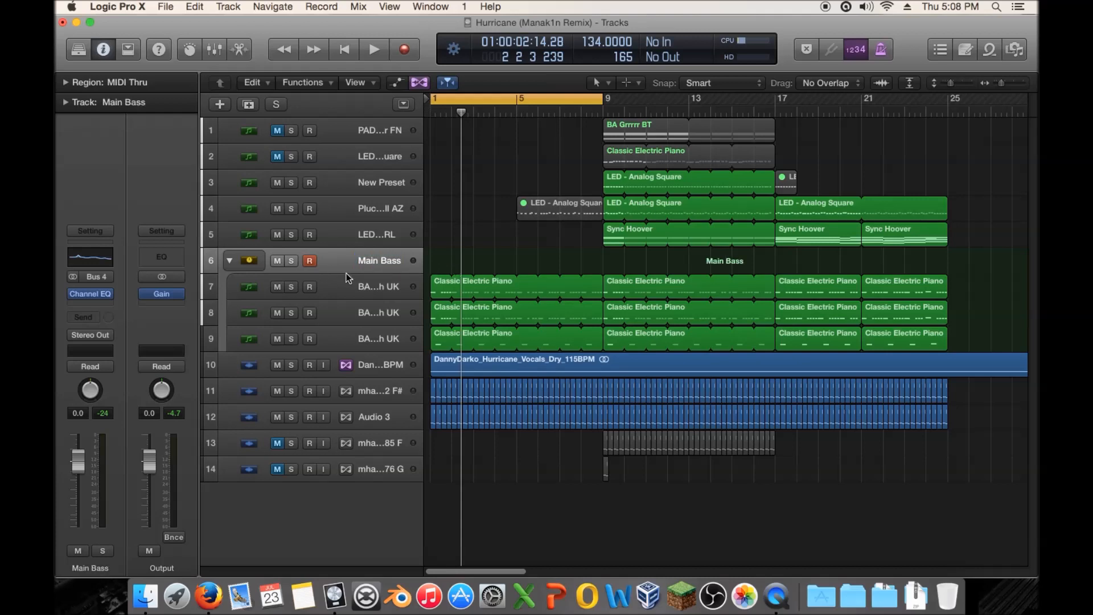
click(230, 260)
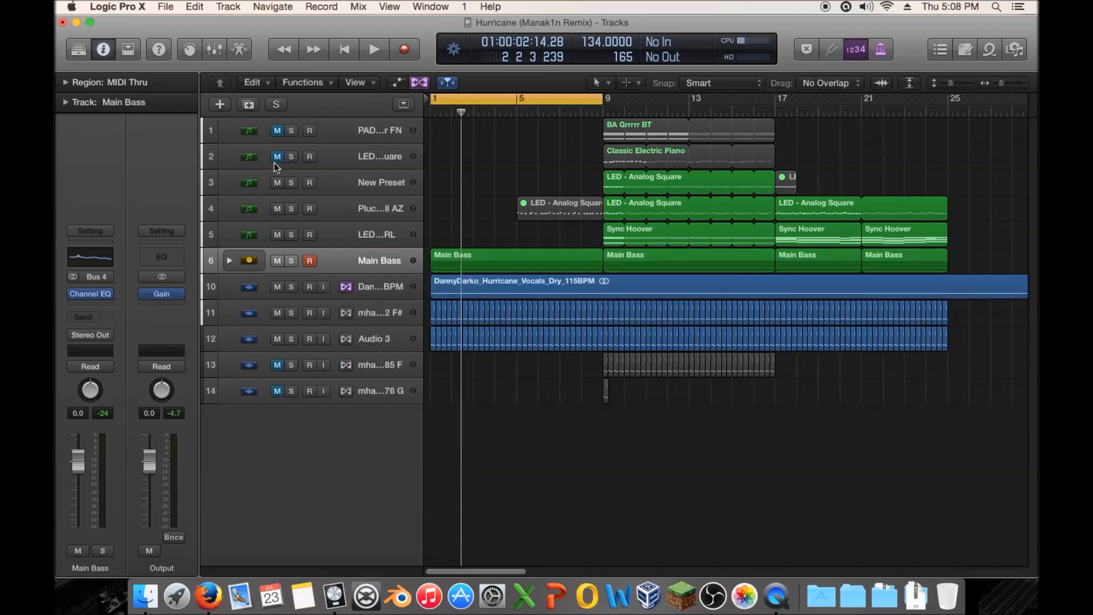
Add a software instrument track below the Main Bass stack and load the SynthMaster 2.6 Instrument on it
click(221, 105)
click(696, 145)
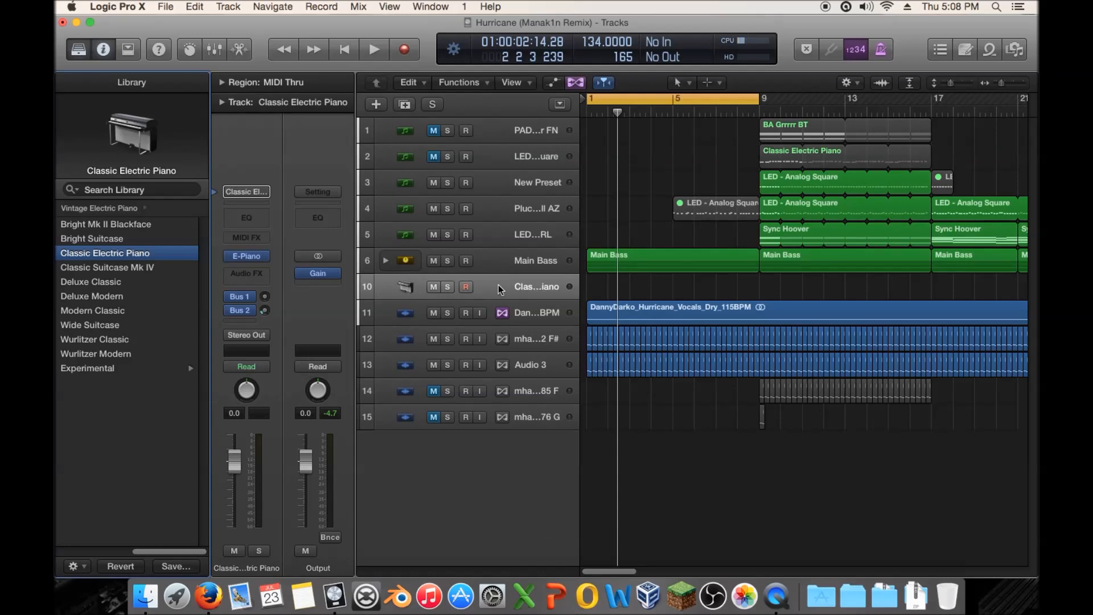
click(80, 50)
click(108, 256)
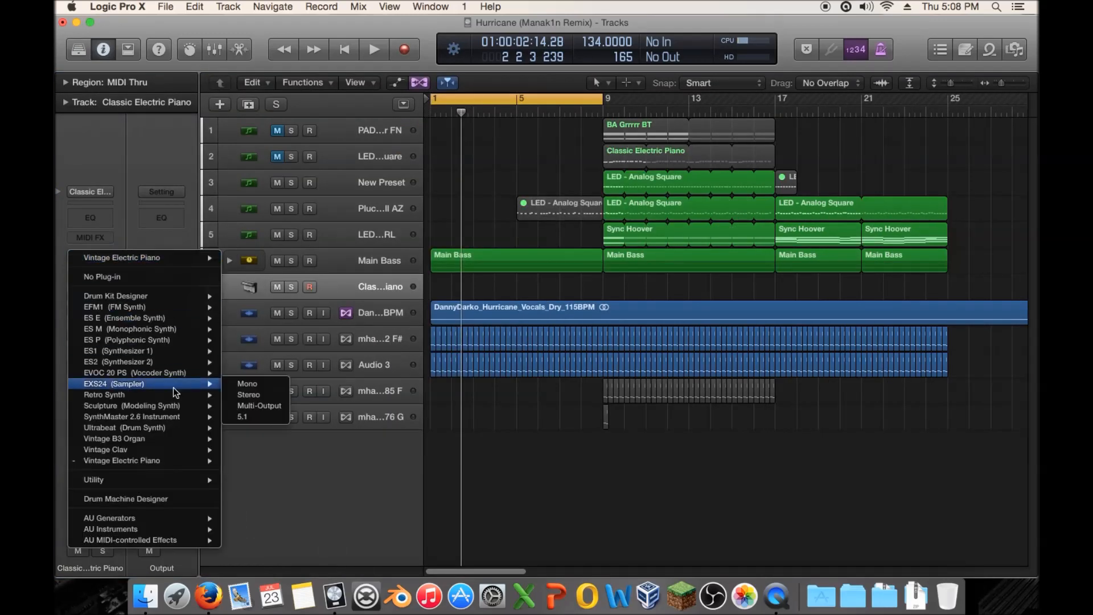
mouse_move(171, 418)
click(258, 418)
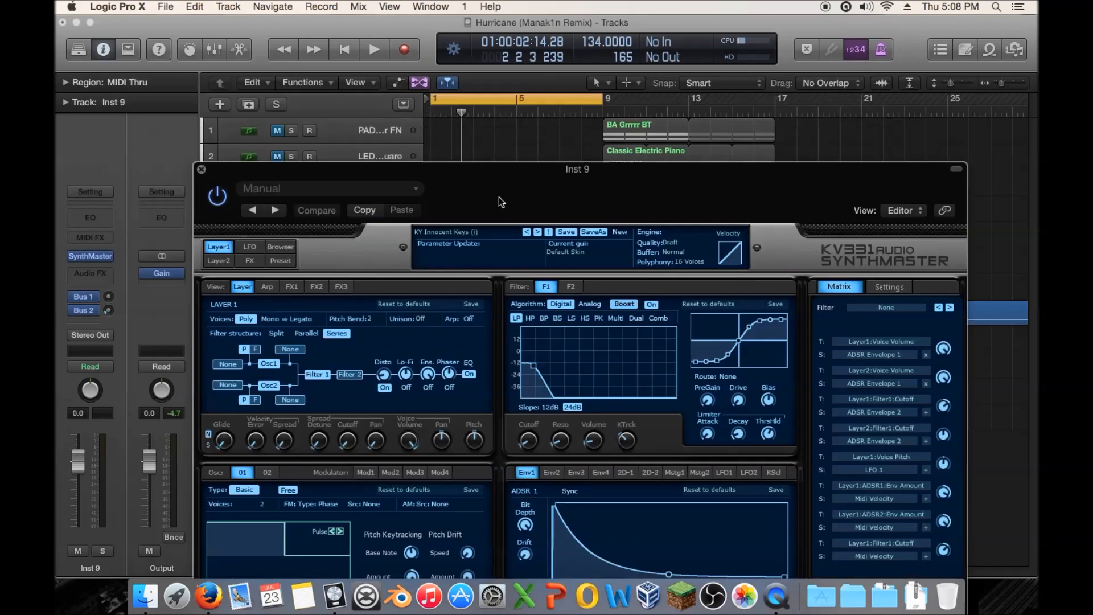
drag(467, 171, 644, 362)
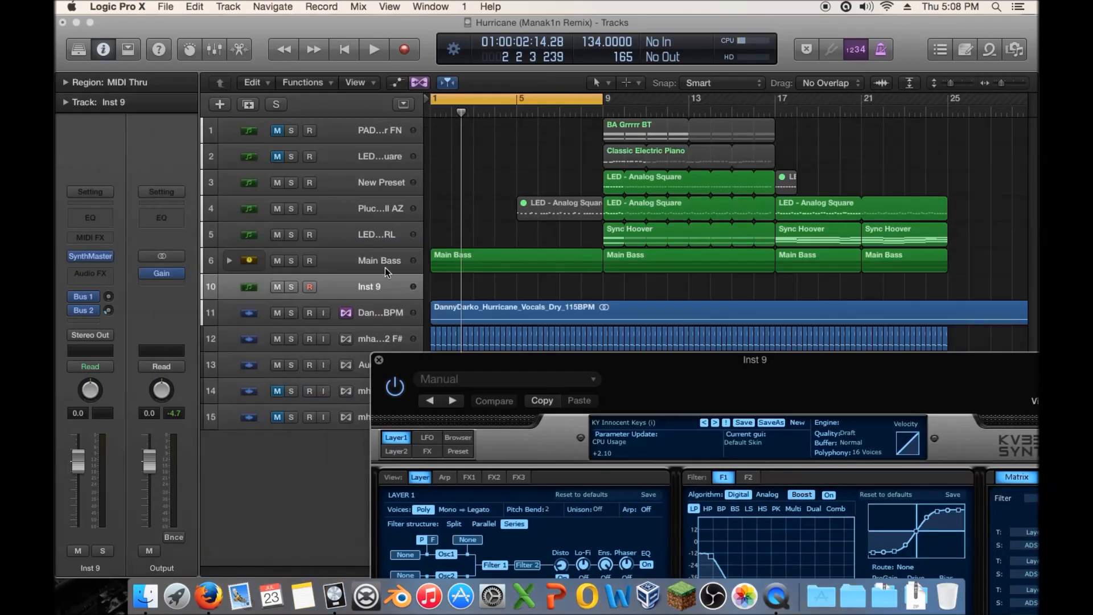
click(330, 260)
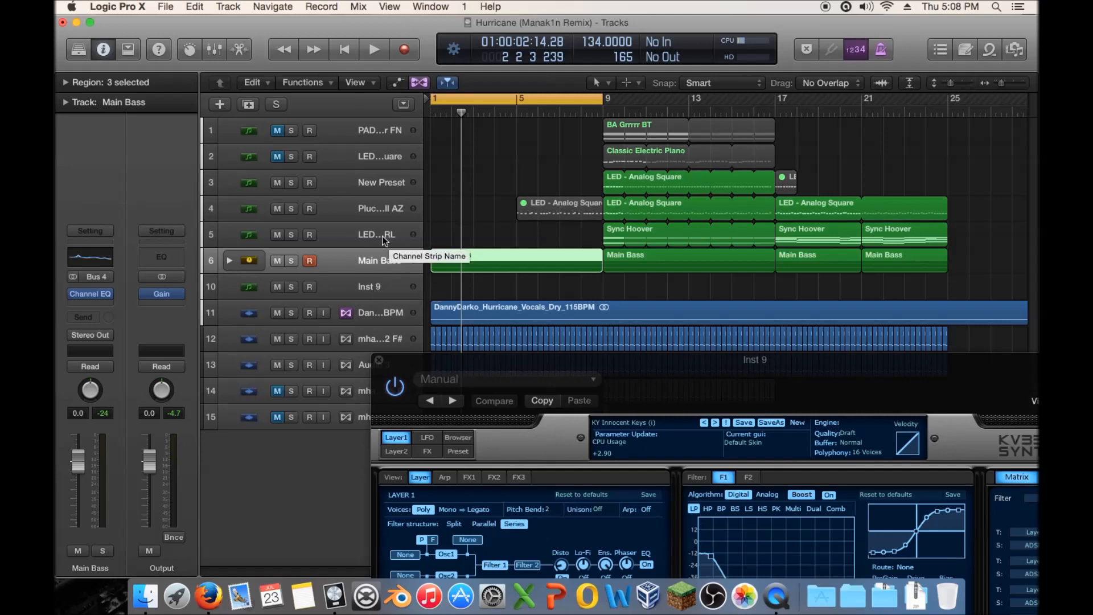
click(383, 239)
click(244, 266)
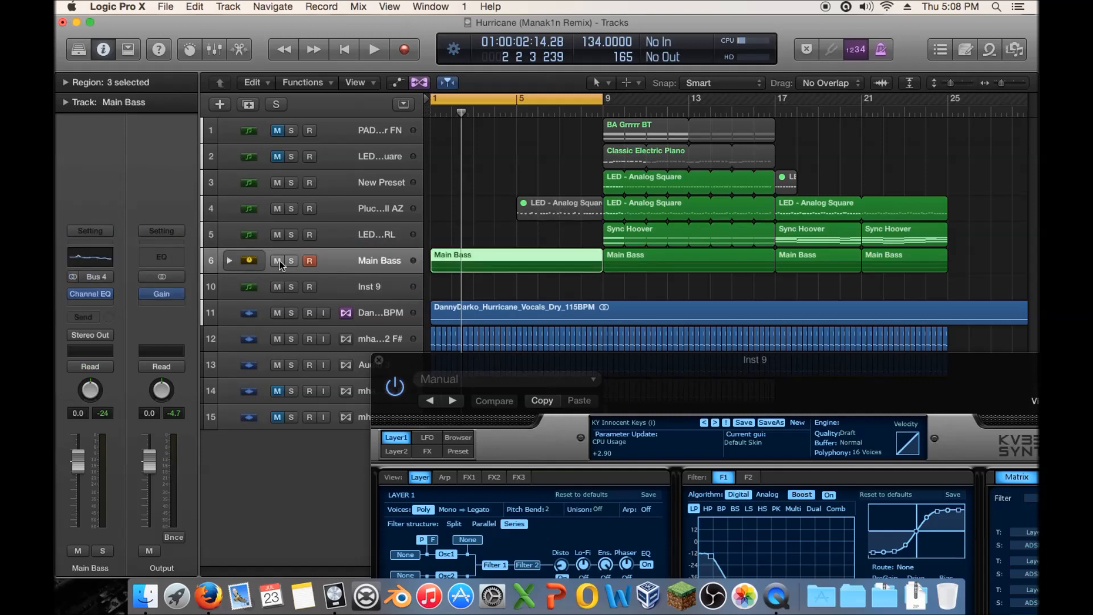
Rename the new SynthMaster track as "Bass #2"
double_click(373, 284)
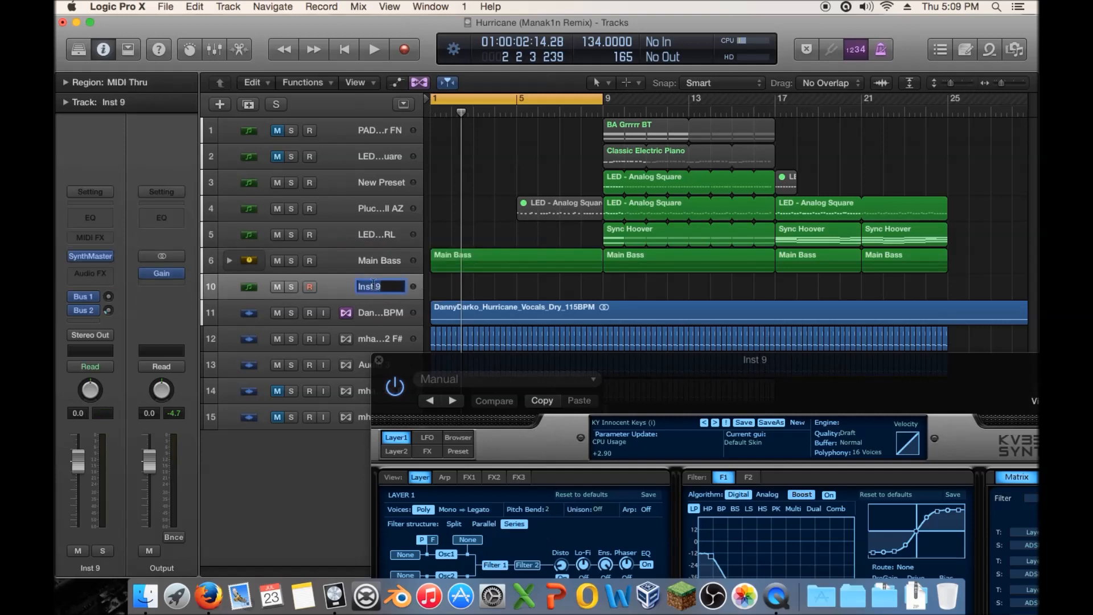
text(Seconda)
key(BackSpace)
key(BackSpace)
key(BackSpace)
key(BackSpace)
key(BackSpace)
key(BackSpace)
key(BackSpace)
key(BackSpace)
key(BackSpace)
text(Bass #2)
key(Return)
Create an empty MIDI region at bar 1 on Bass #2 and draw a one-beat B2 note on its second beat
drag(437, 359, 632, 362)
right_click(447, 290)
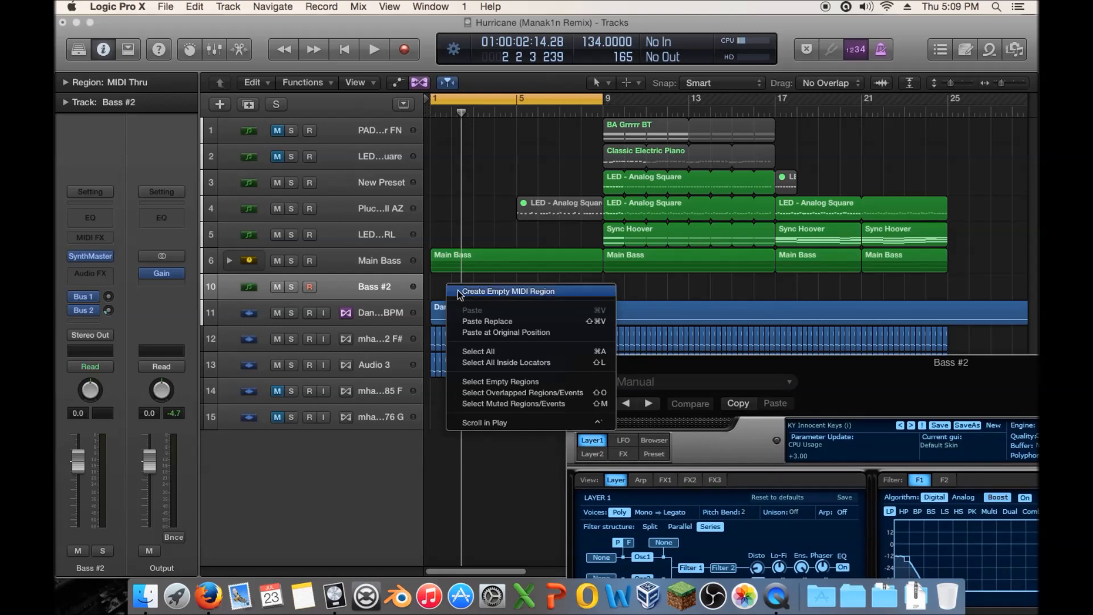
click(461, 294)
double_click(441, 287)
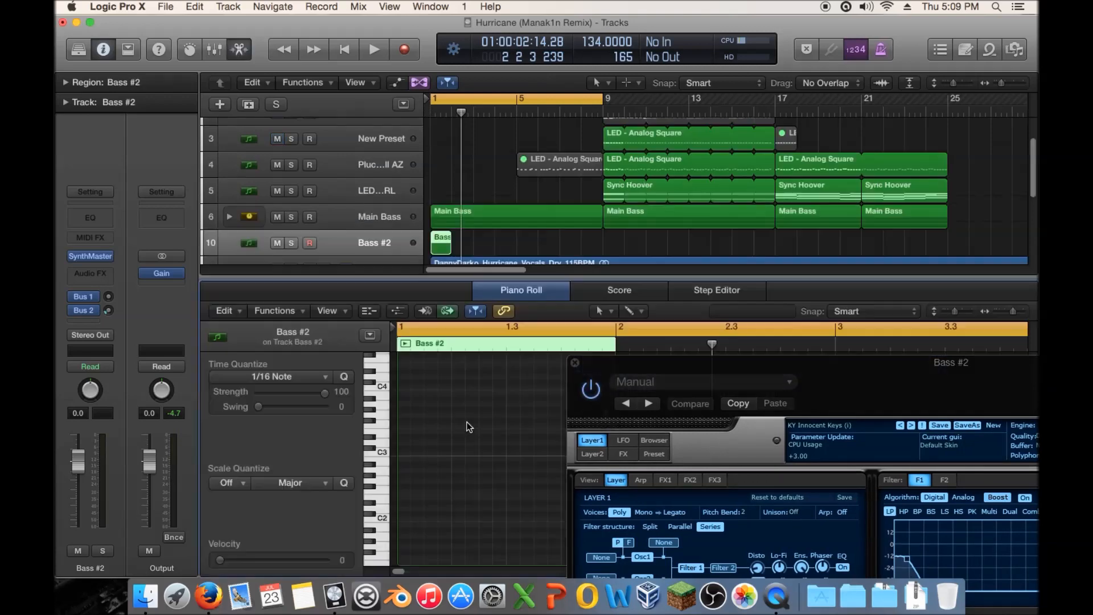
click(456, 458)
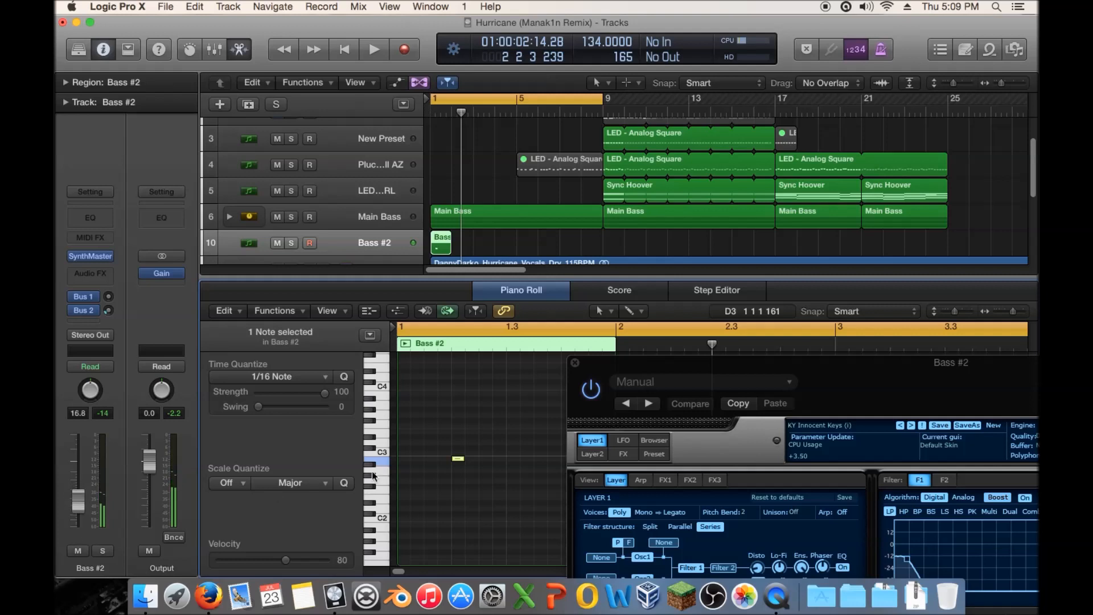
drag(463, 459, 505, 460)
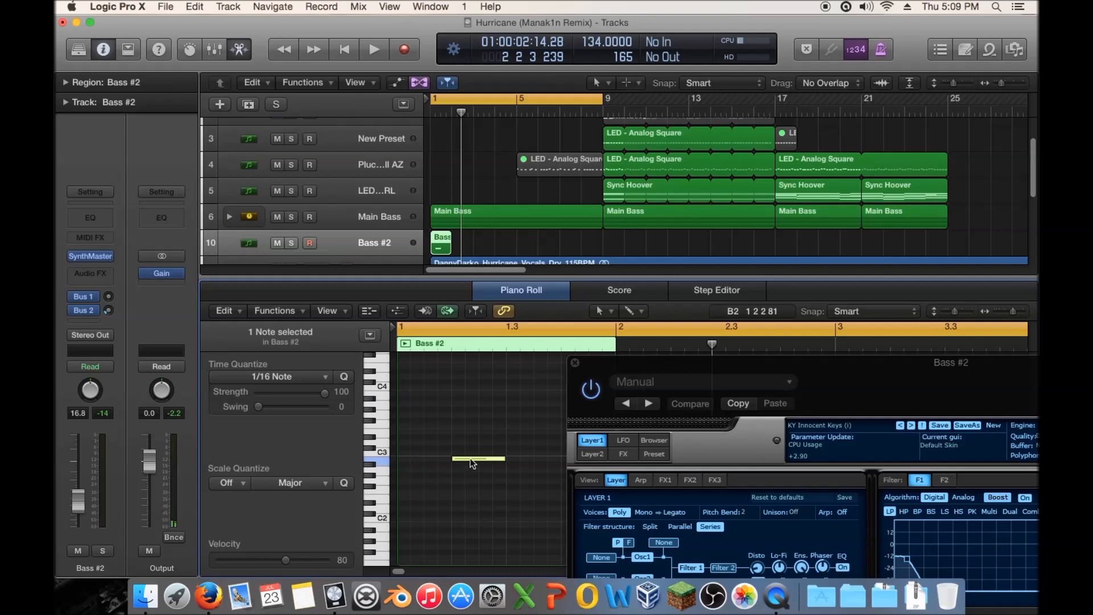
Check the pitch in the first Main Bass region and move the Bass #2 note up to C#3 to match it
click(442, 219)
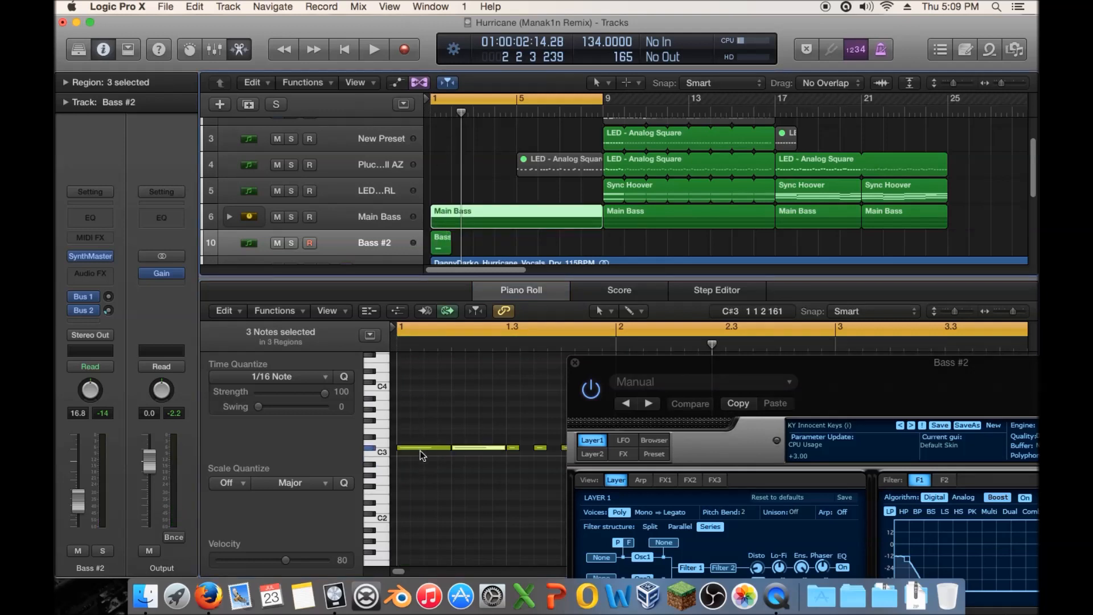
click(442, 242)
click(463, 466)
click(466, 459)
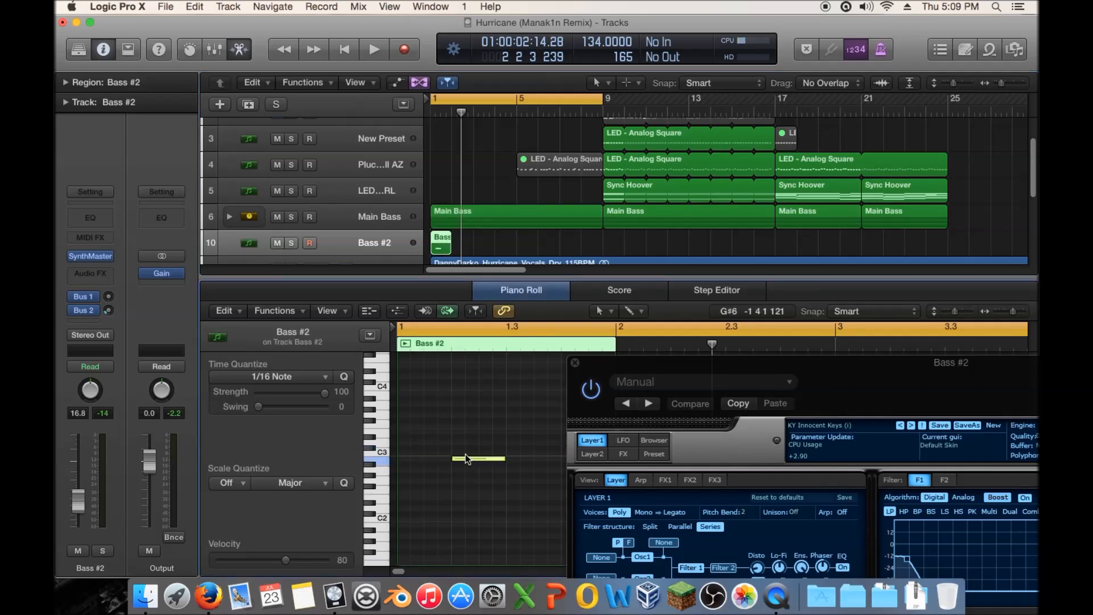
click(459, 217)
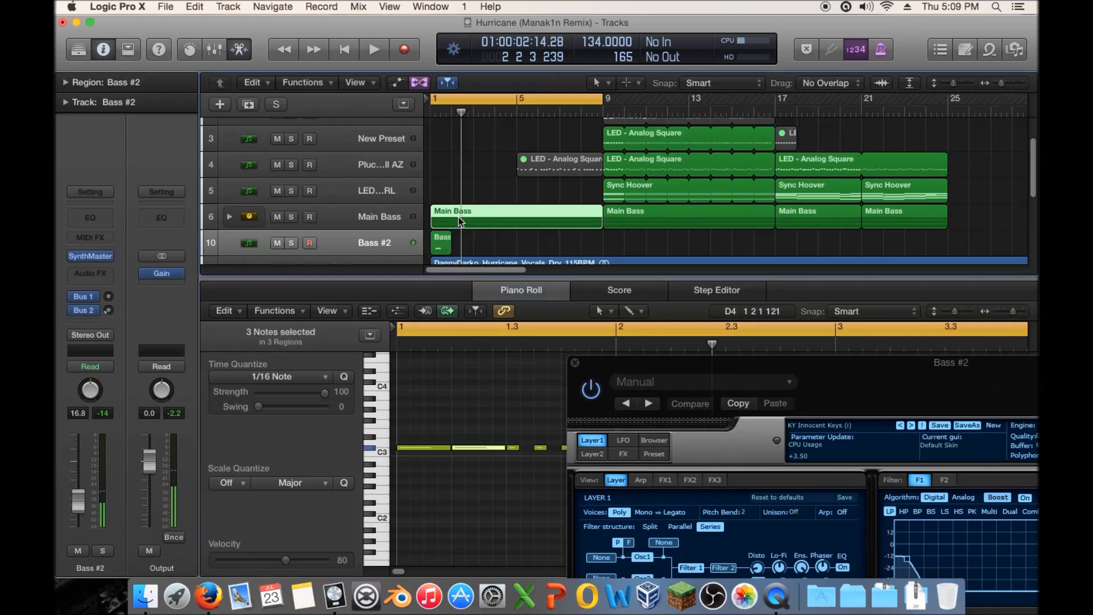
click(442, 242)
click(472, 458)
drag(472, 460, 473, 446)
Close the synth window and copy the Compressor settings from the first track inside the Main Bass stack
drag(614, 363, 432, 184)
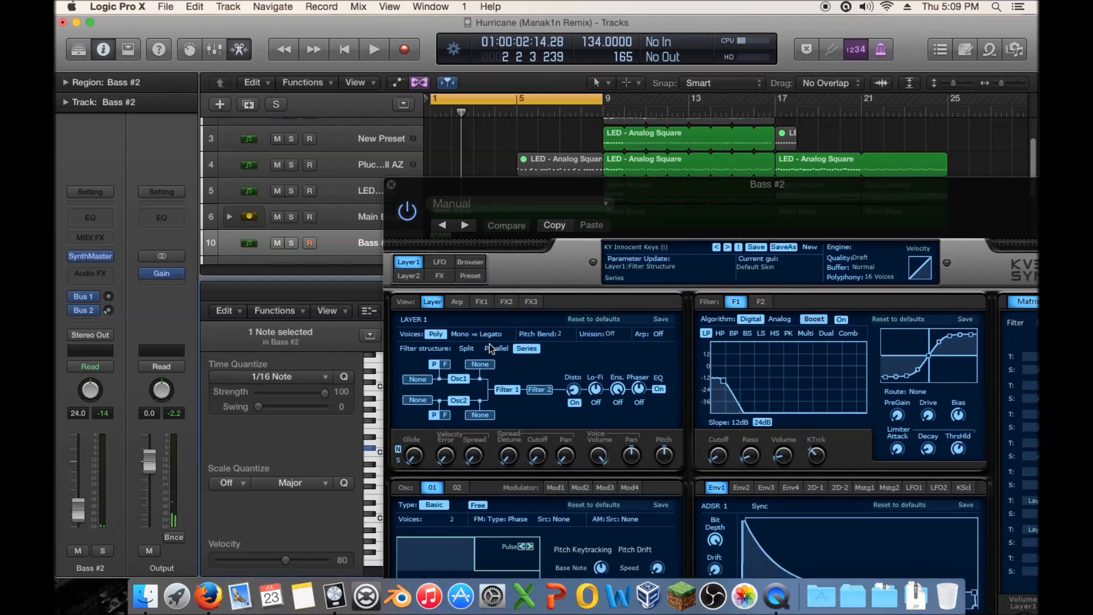
click(391, 184)
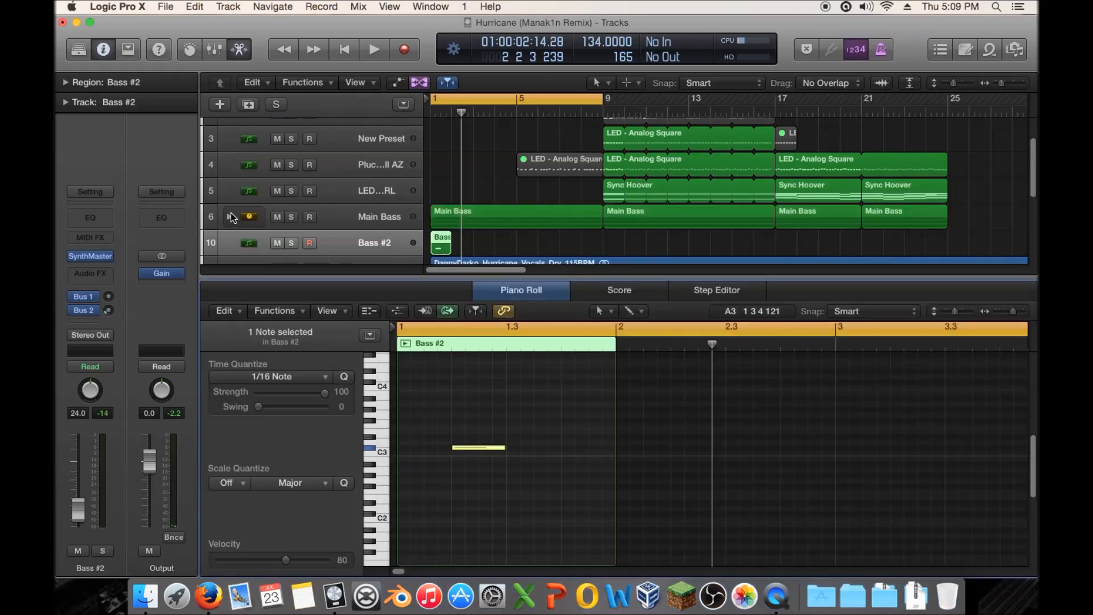
click(228, 216)
scroll(352, 239, down, 3)
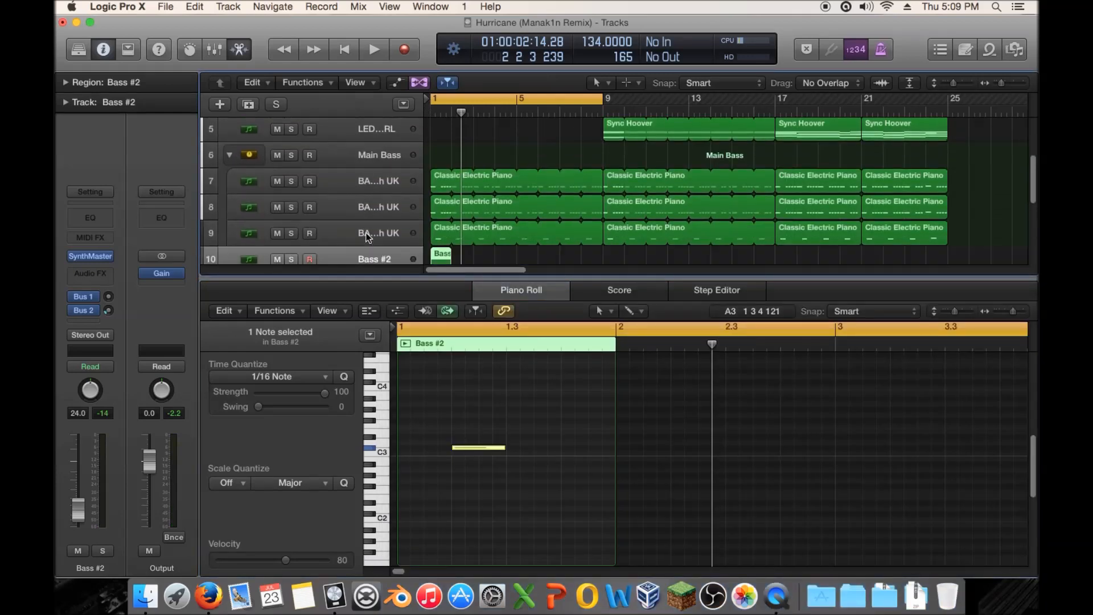
click(351, 181)
click(90, 273)
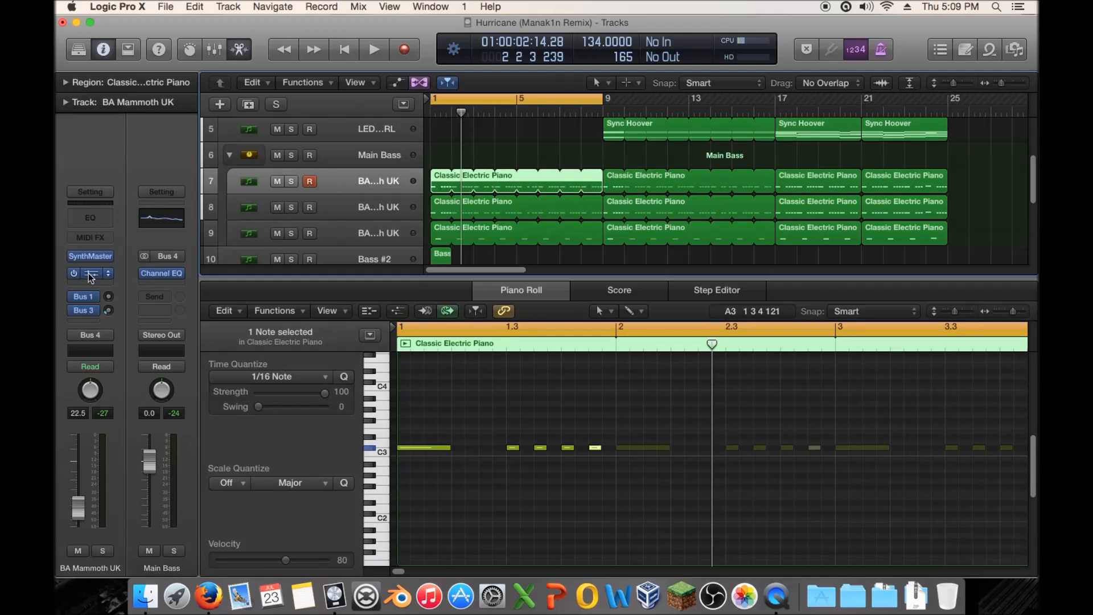
click(260, 99)
click(96, 58)
Insert a Compressor on the Bass #2 track and paste the copied settings into it
scroll(341, 217, down, 1)
click(354, 233)
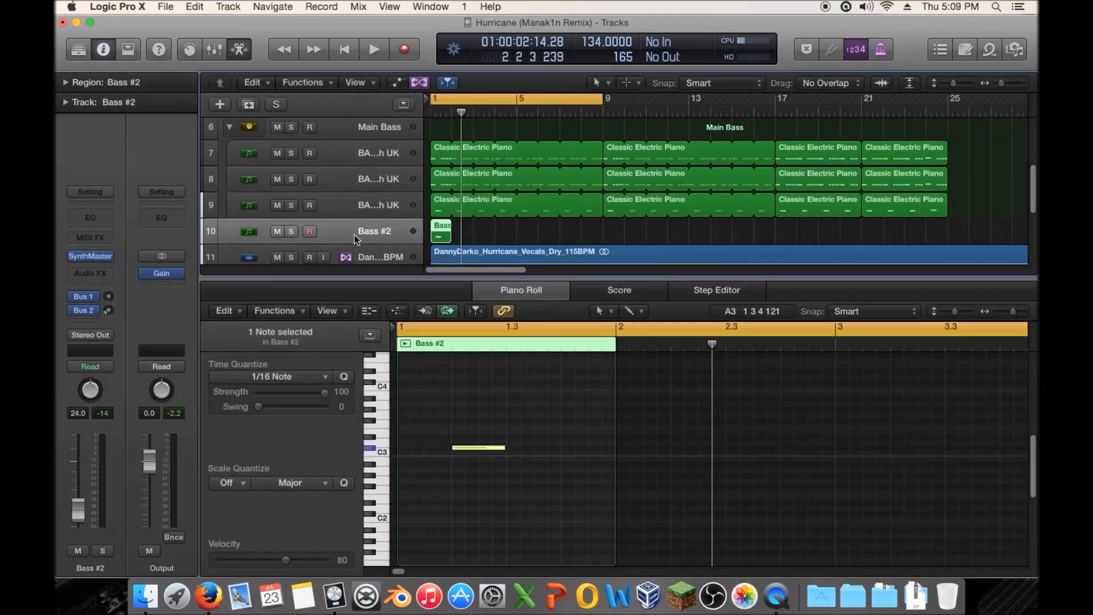
click(90, 274)
mouse_move(113, 321)
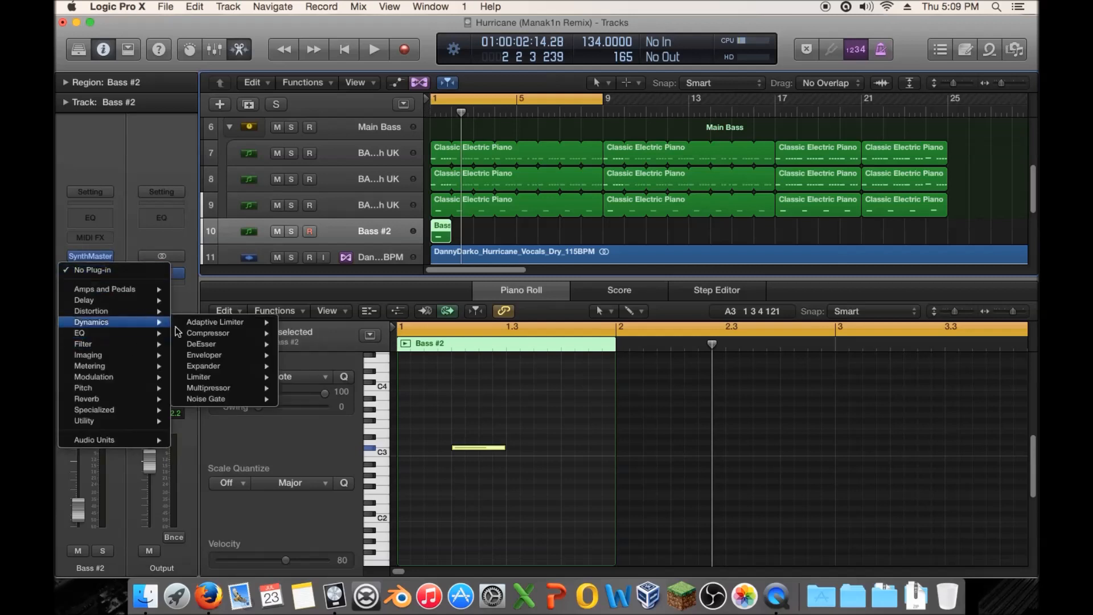
click(273, 333)
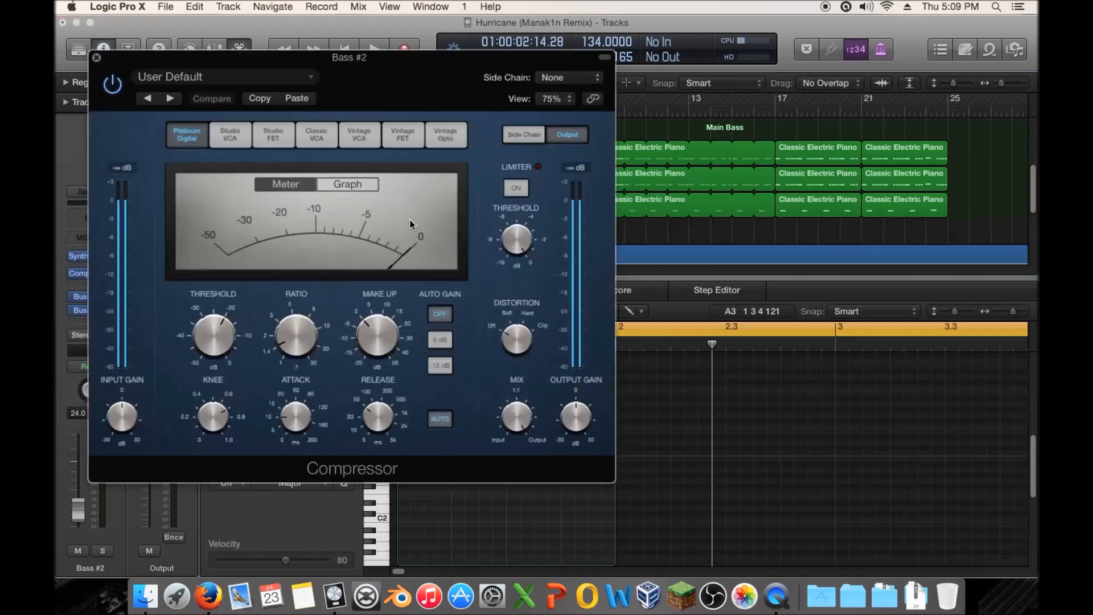
click(296, 98)
click(579, 79)
click(569, 250)
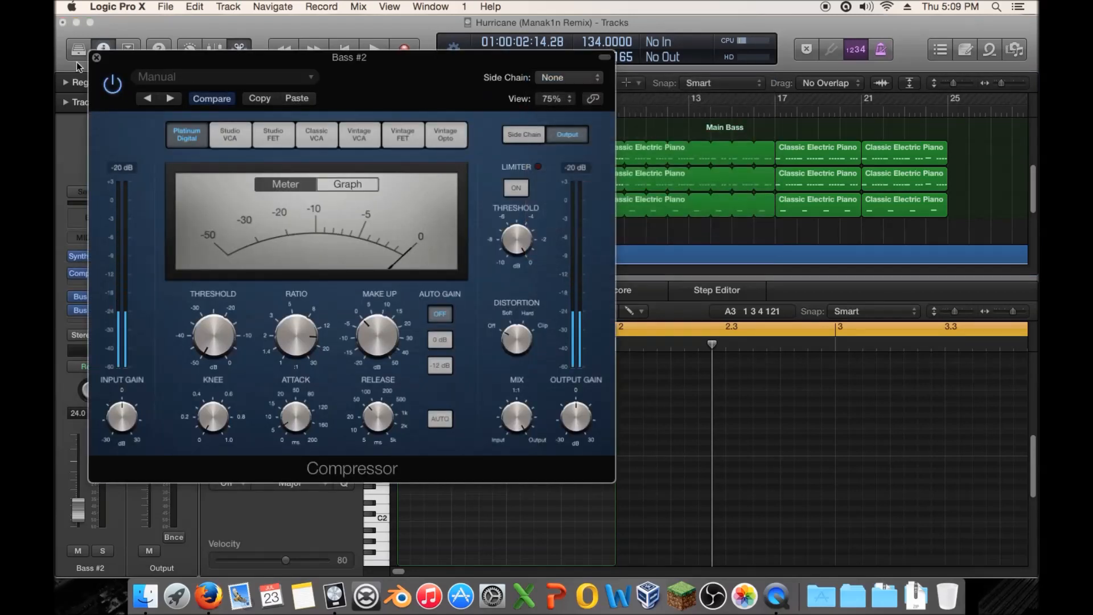
click(97, 57)
Solo the Bass #2 track and open its SynthMaster window beside the piano roll note
click(292, 231)
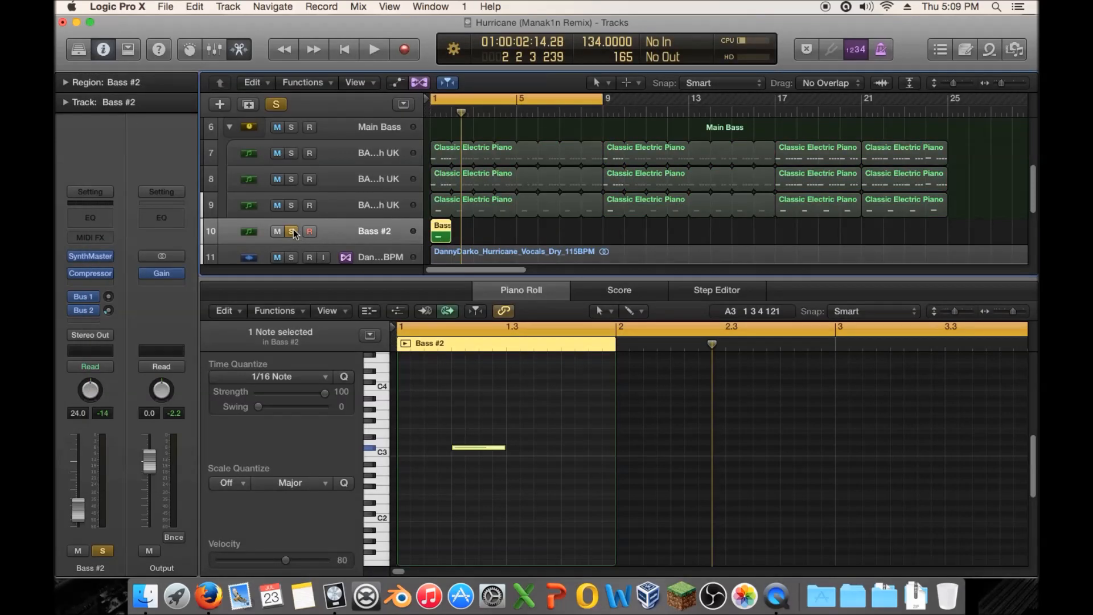
click(90, 256)
drag(438, 165, 587, 178)
Transpose the Bass #2 note down one octave to C#2
drag(435, 406, 468, 457)
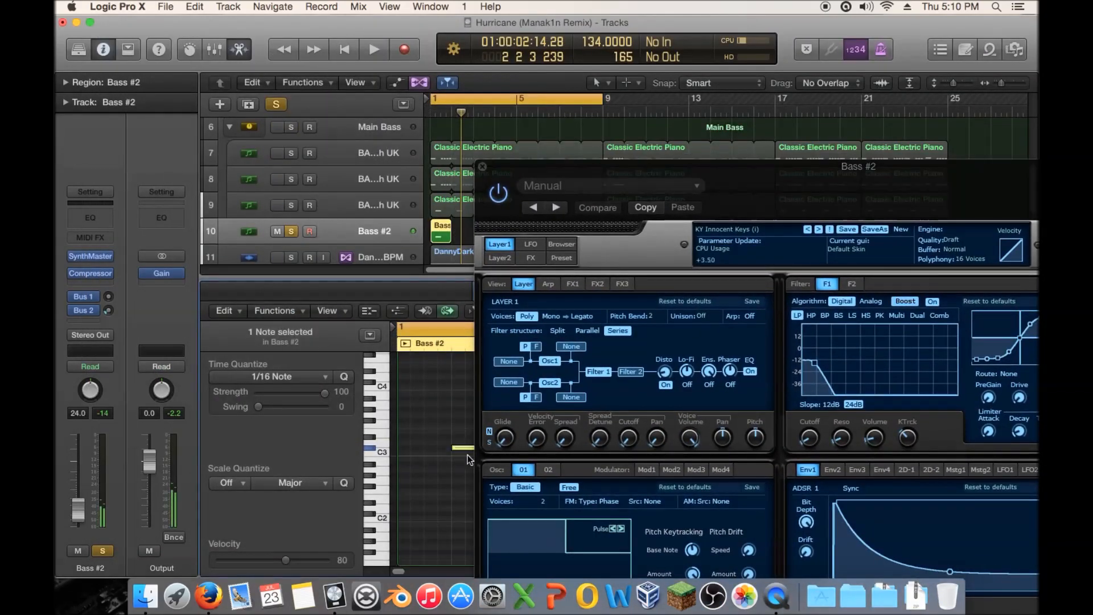
key(shift+alt+Down)
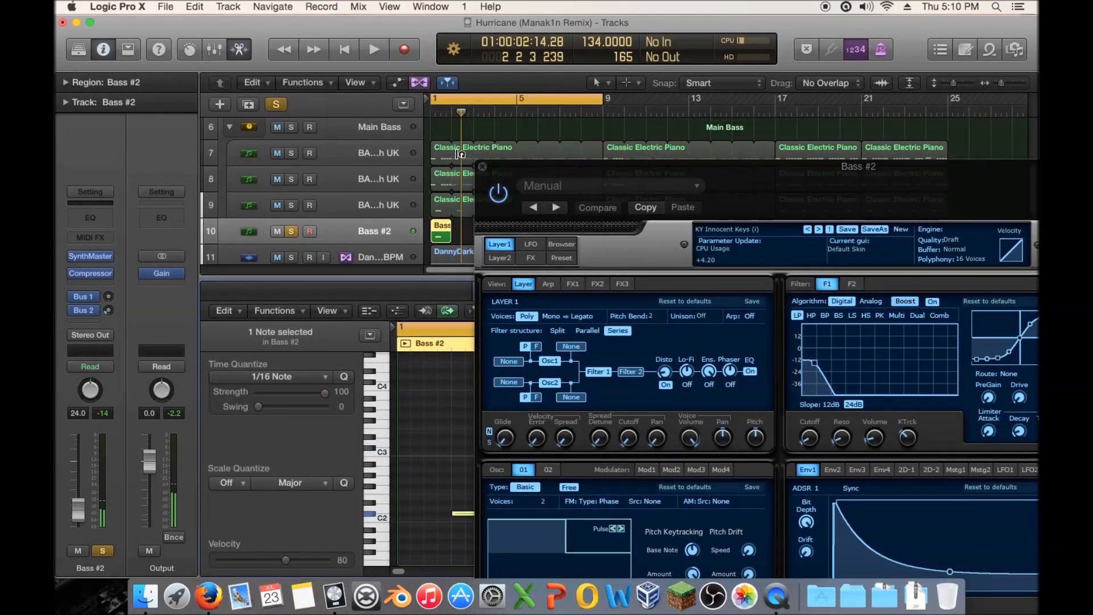
Open SynthMaster's preset browser and filter for Arpeggiated instruments, going to the presets near the end of the list
drag(511, 178, 276, 39)
click(321, 122)
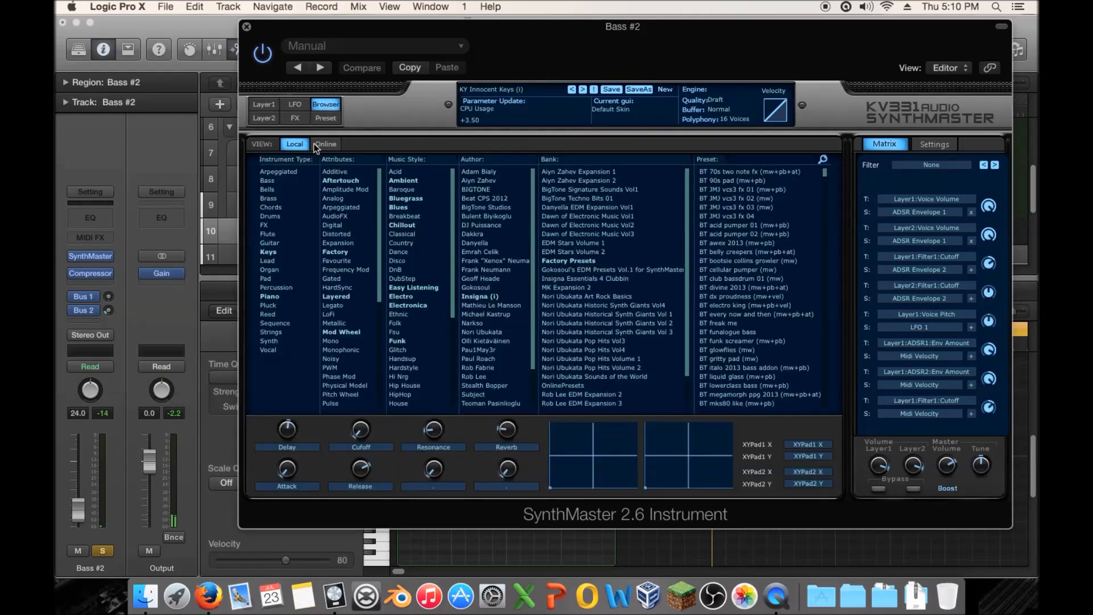
click(279, 172)
scroll(740, 208, down, 10)
scroll(740, 208, down, 2)
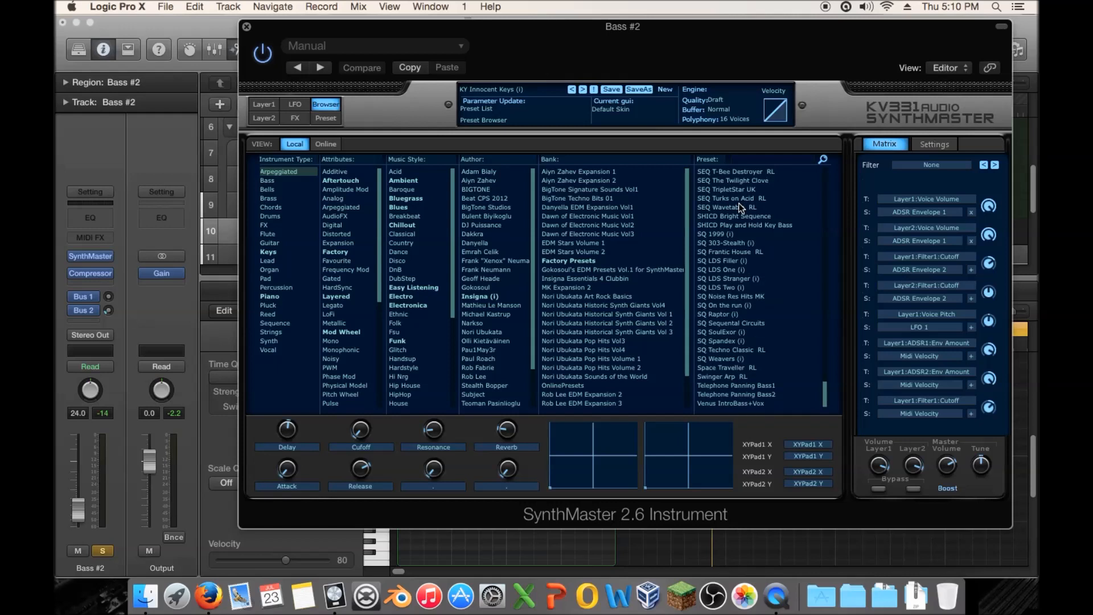
Audition the presets SQ Weavers (i), SQ Techno Classic RL, SQ Spandex (i), SQ SoulExor (i), SQ Sequental Circuits and SQ Raptor (i)
click(736, 359)
click(739, 350)
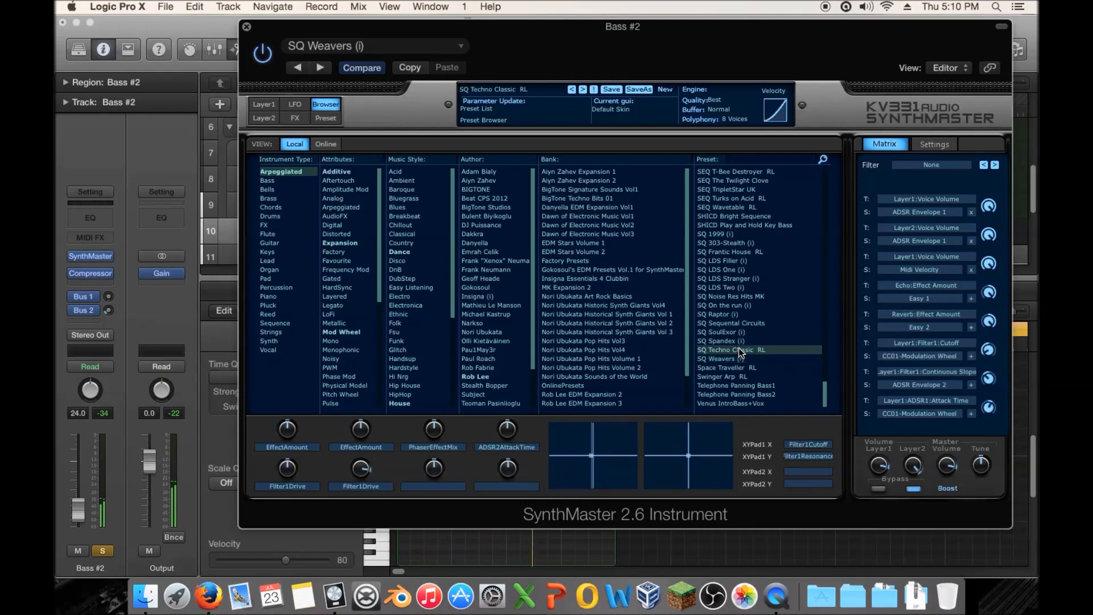
click(733, 340)
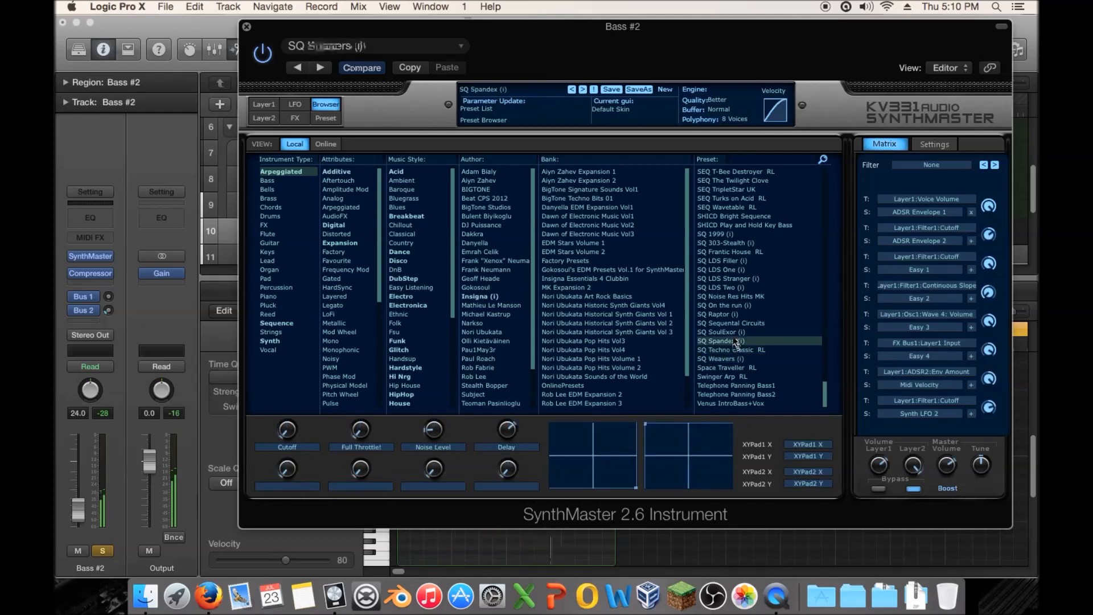
click(734, 331)
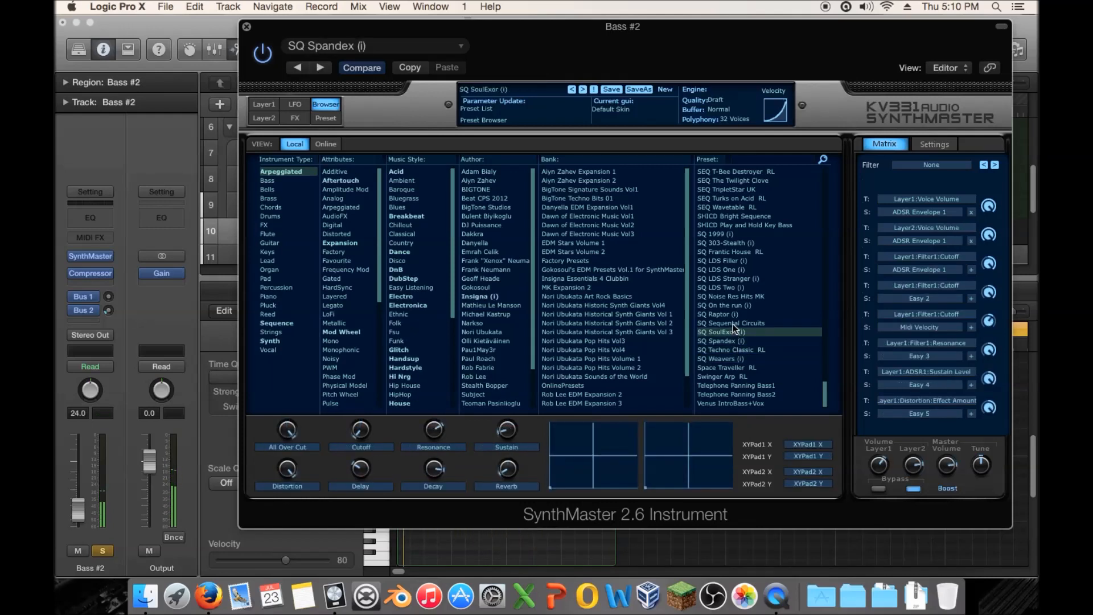
click(733, 323)
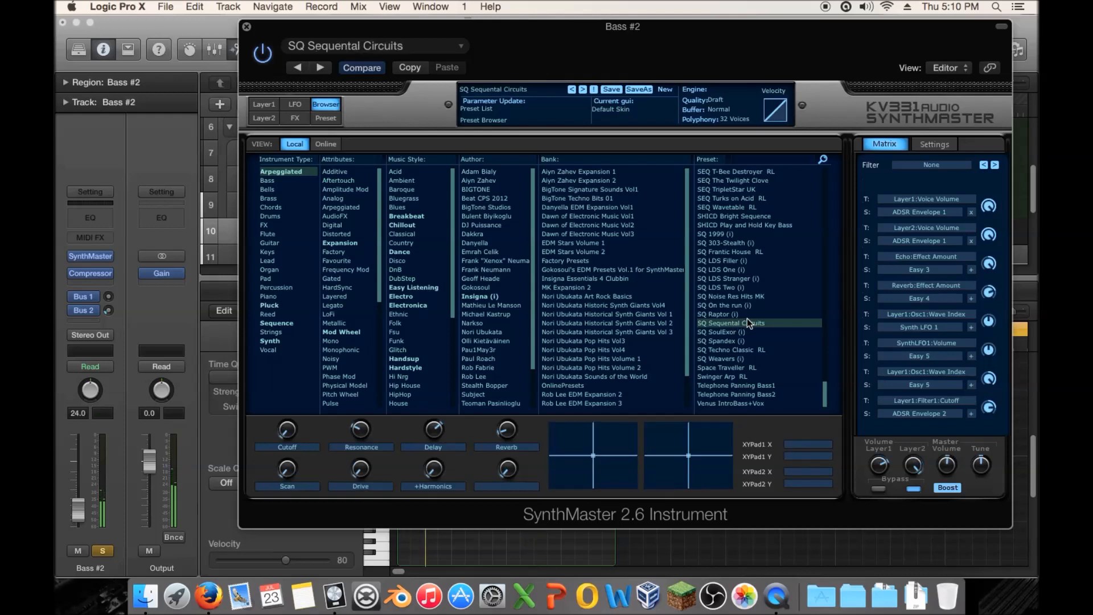
click(736, 314)
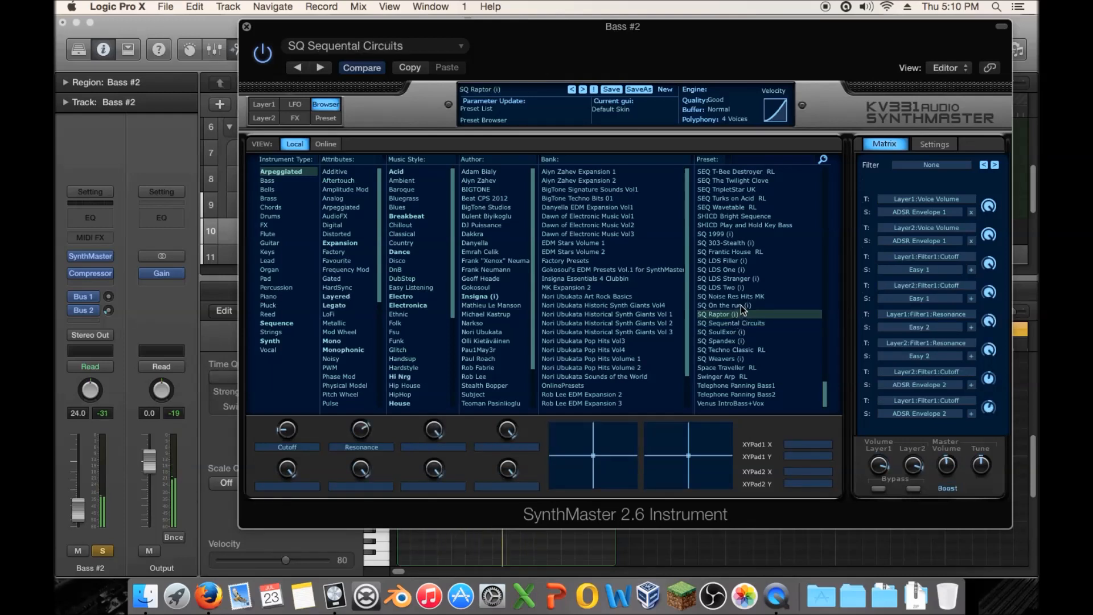
Audition the presets SQ On the run (i), SQ Noise Res Hits MK, and SQ LDS Two, Stranger, One and Filler
click(740, 306)
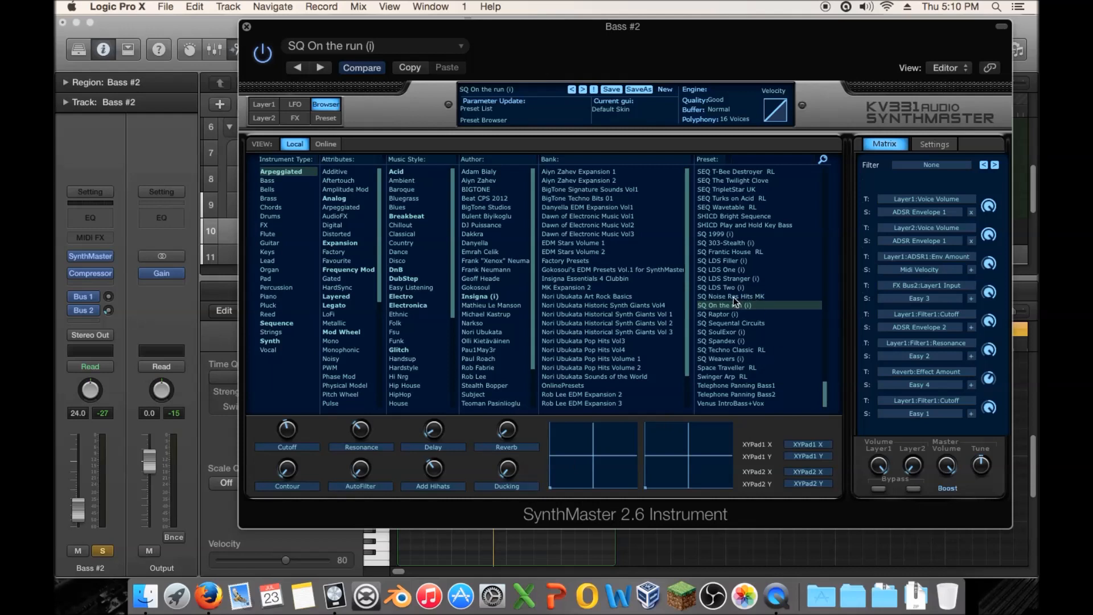
click(733, 296)
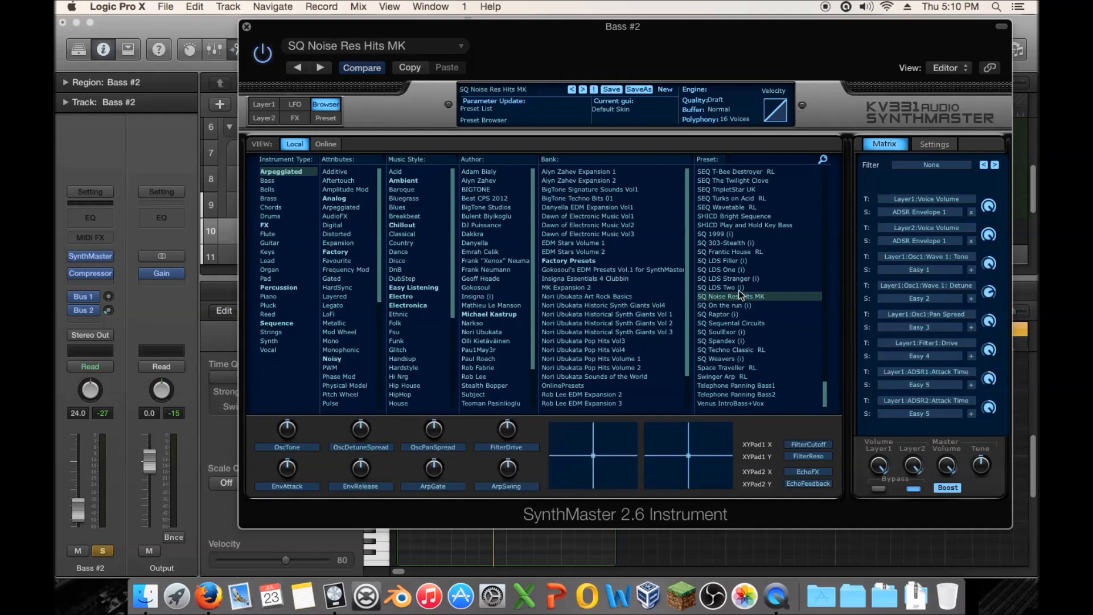
click(737, 288)
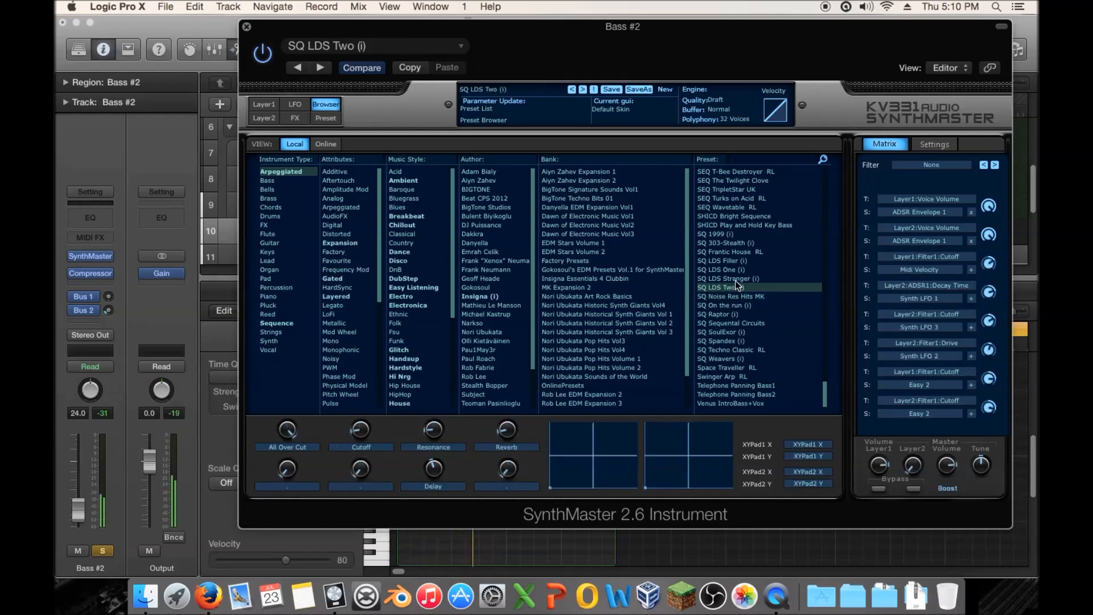
click(735, 279)
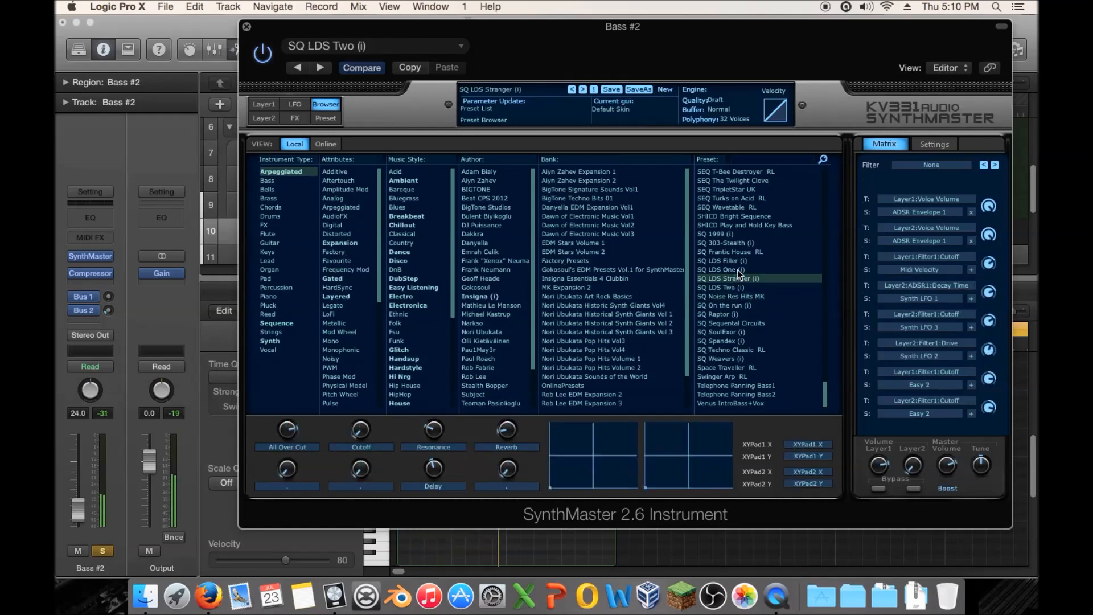
click(736, 268)
click(742, 261)
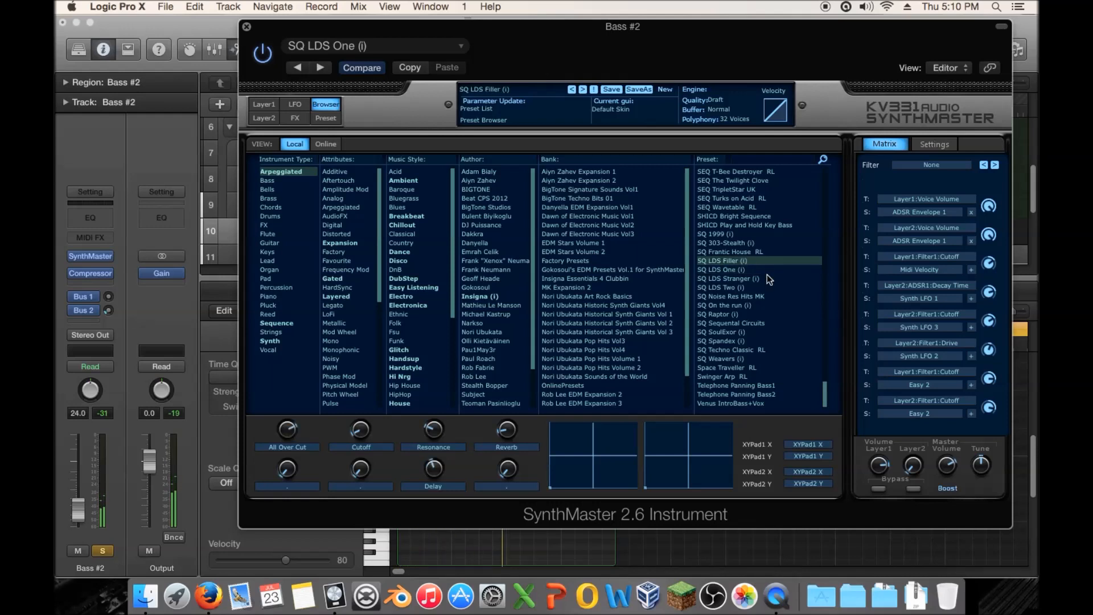
Audition SQ Frantic House RL and compare SQ 303-Stealth (i) with SQ 1999 (i), ending on SQ 303-Stealth (i)
click(740, 252)
click(740, 242)
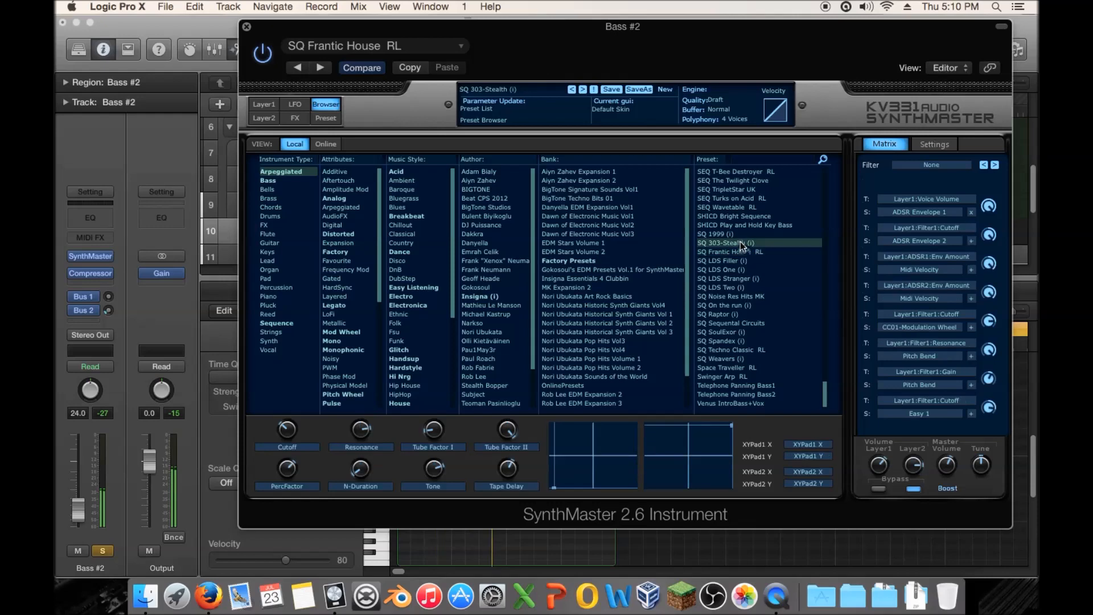
click(740, 234)
click(739, 243)
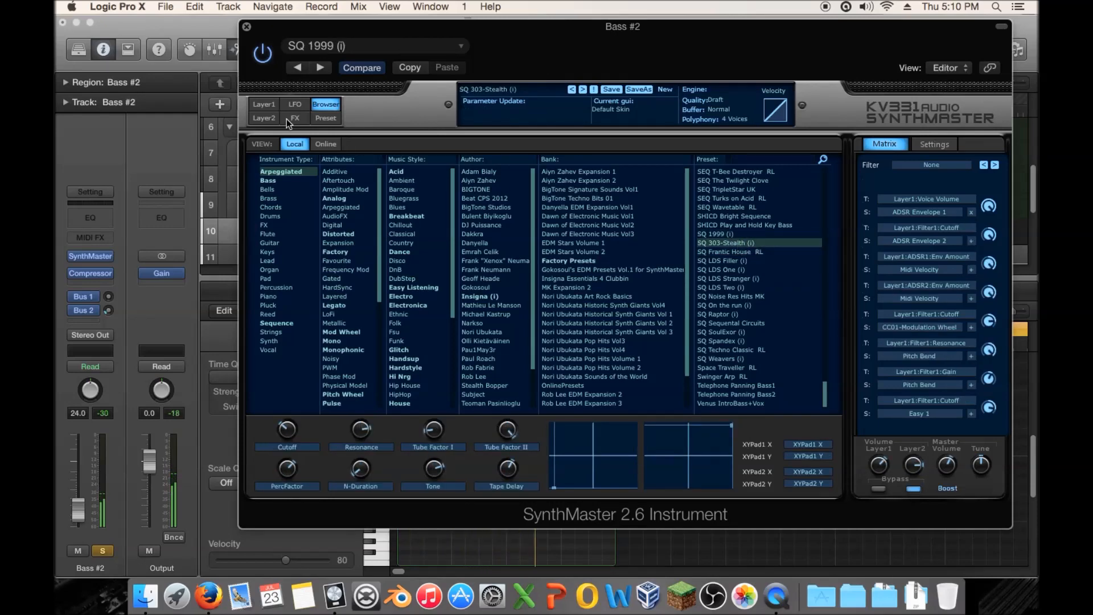
Display the Layer 1 arpeggiator and set its Sync rate to 1/32
click(264, 103)
click(313, 145)
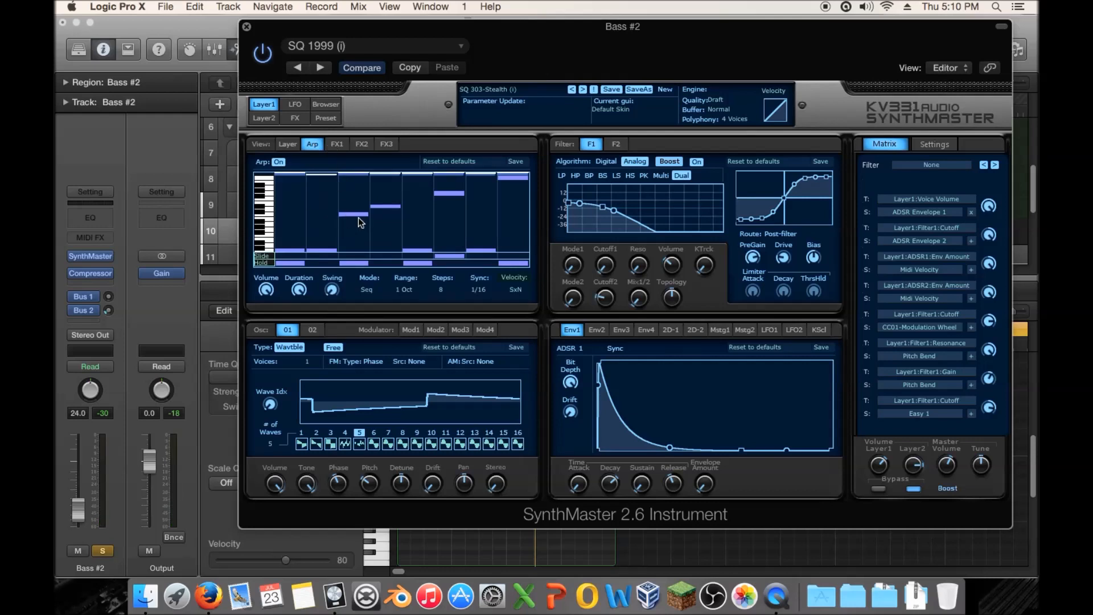
key(space)
click(439, 285)
click(462, 274)
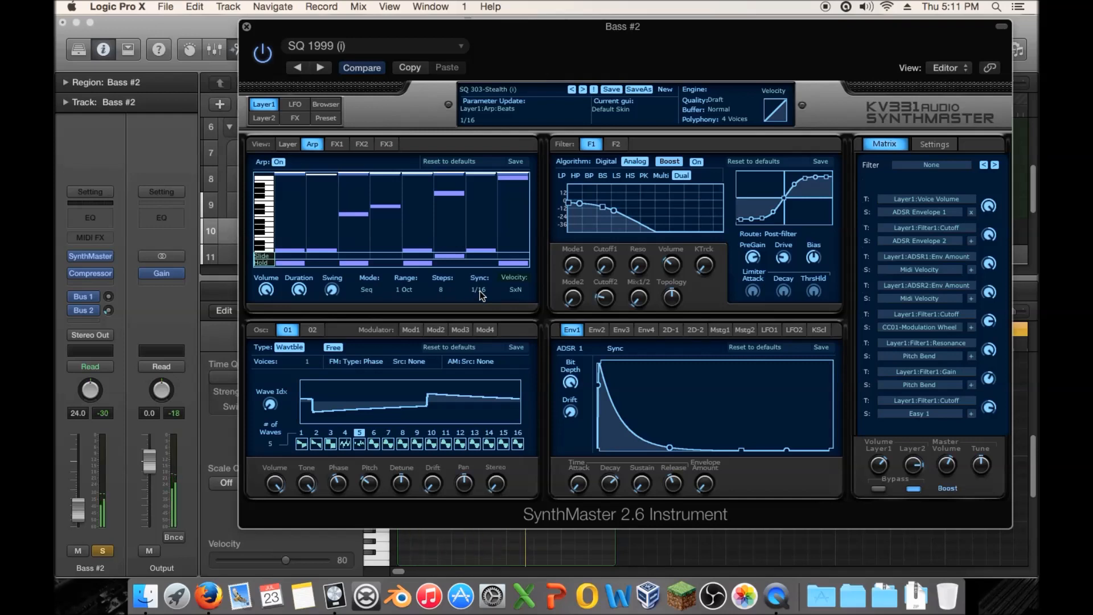
click(479, 291)
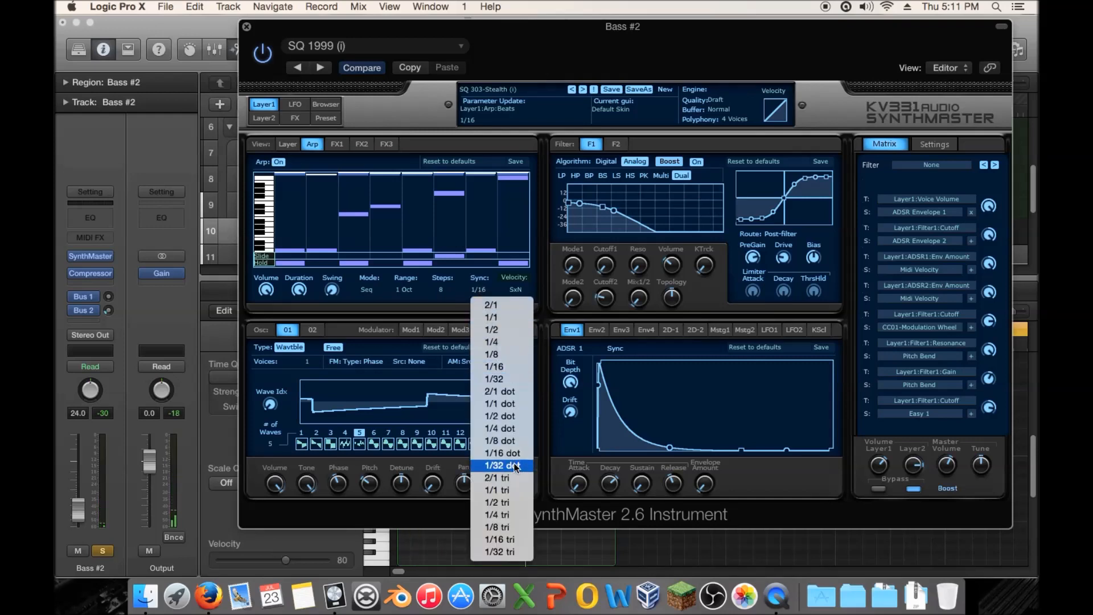
click(514, 381)
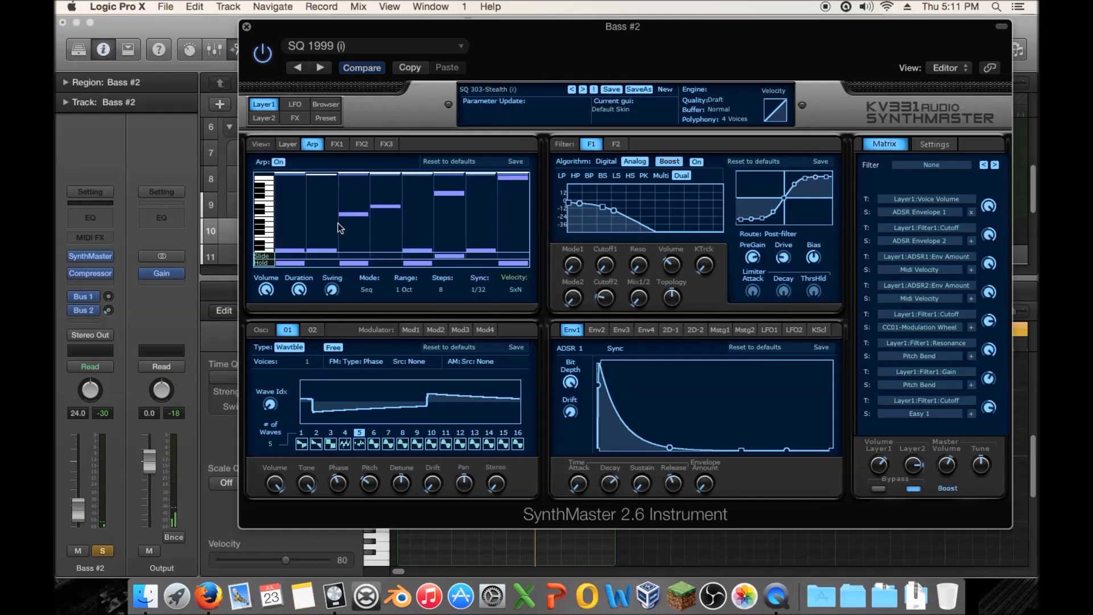
Compare the arpeggiator's 1/16 Sync rate with 1/32, leaving it on 1/32
click(479, 289)
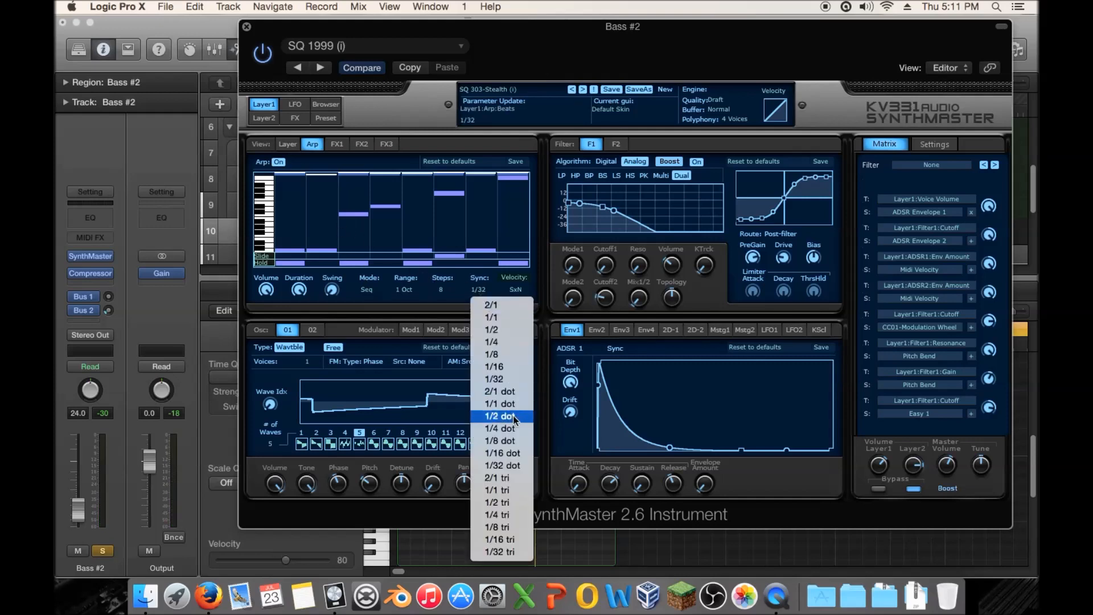
click(512, 366)
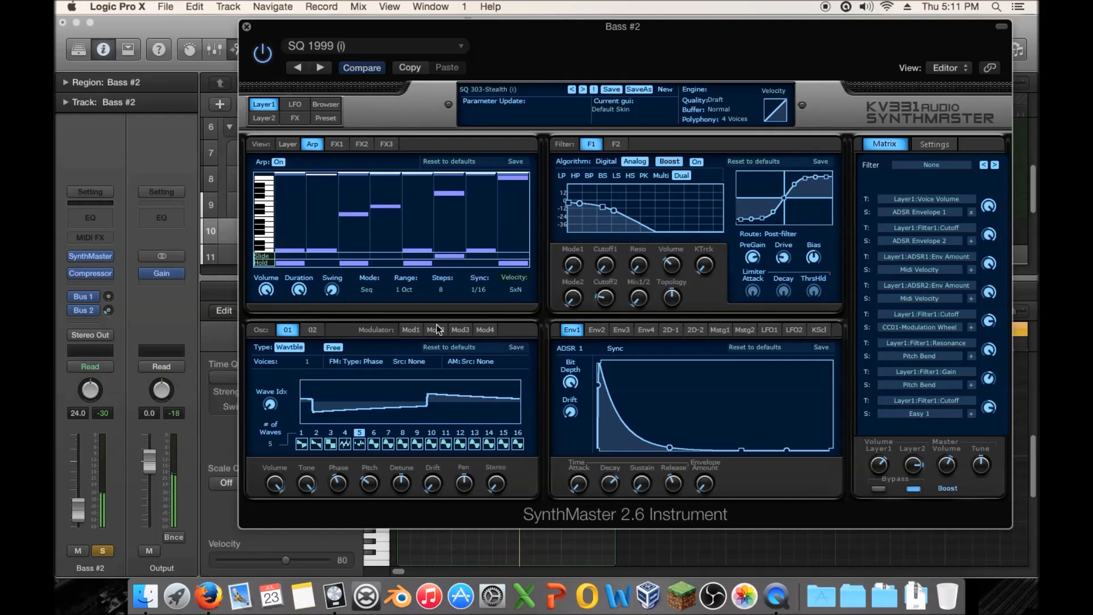
click(482, 290)
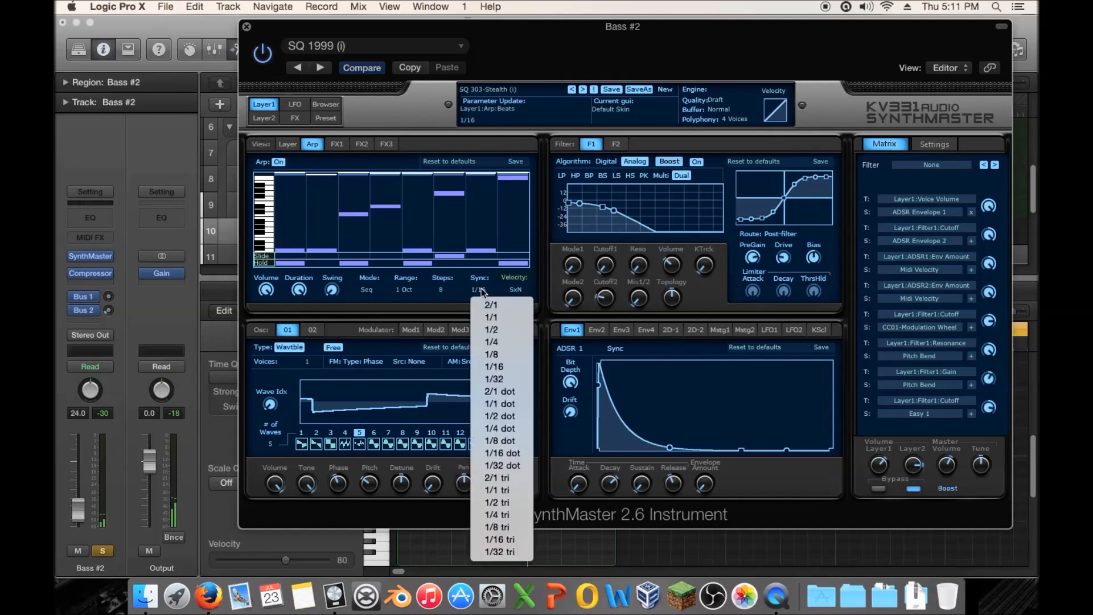
click(511, 378)
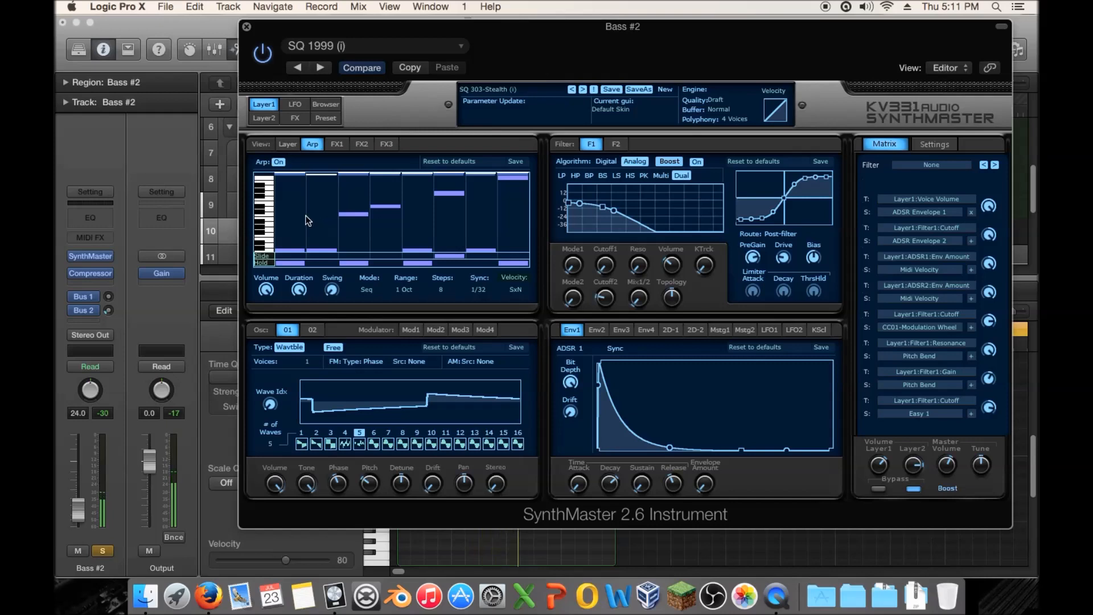
Extend arpeggiator step 1 to a length of 2 and switch its Hold off and back on
drag(306, 215, 308, 216)
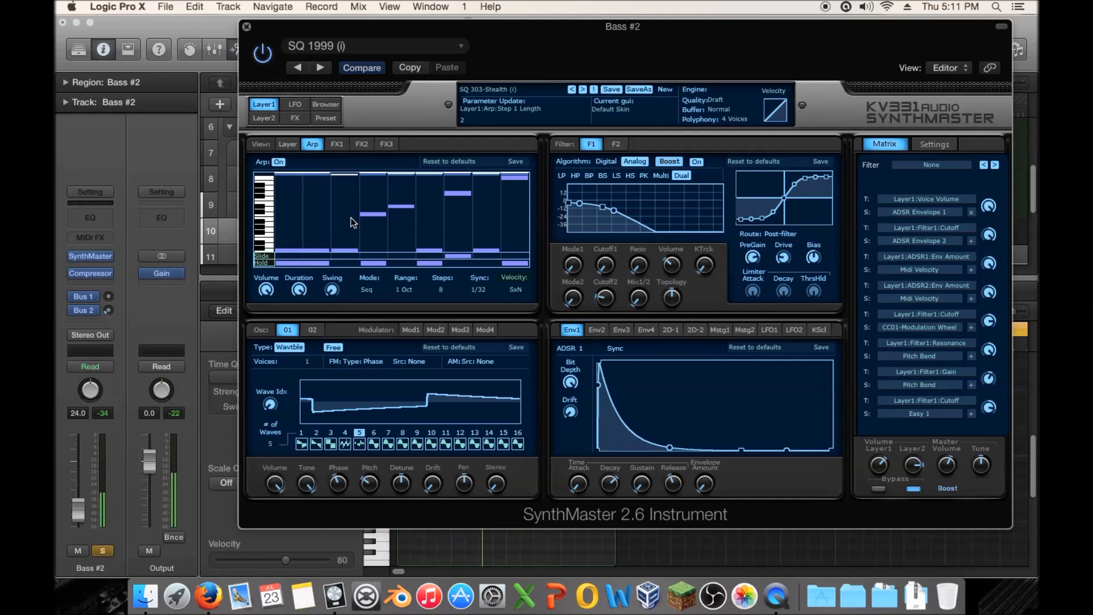
click(322, 263)
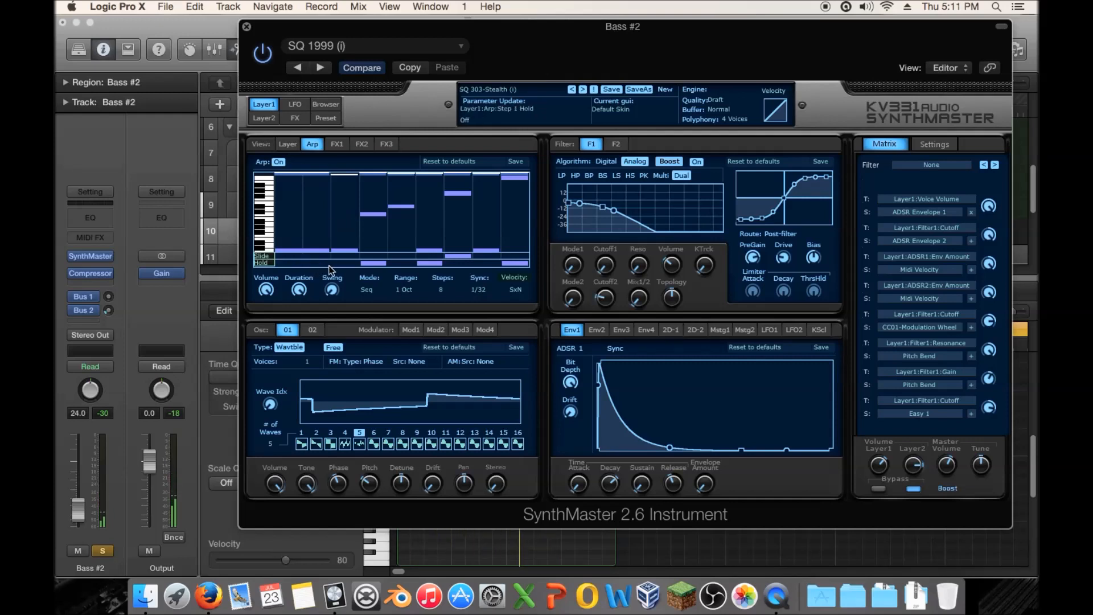
click(317, 262)
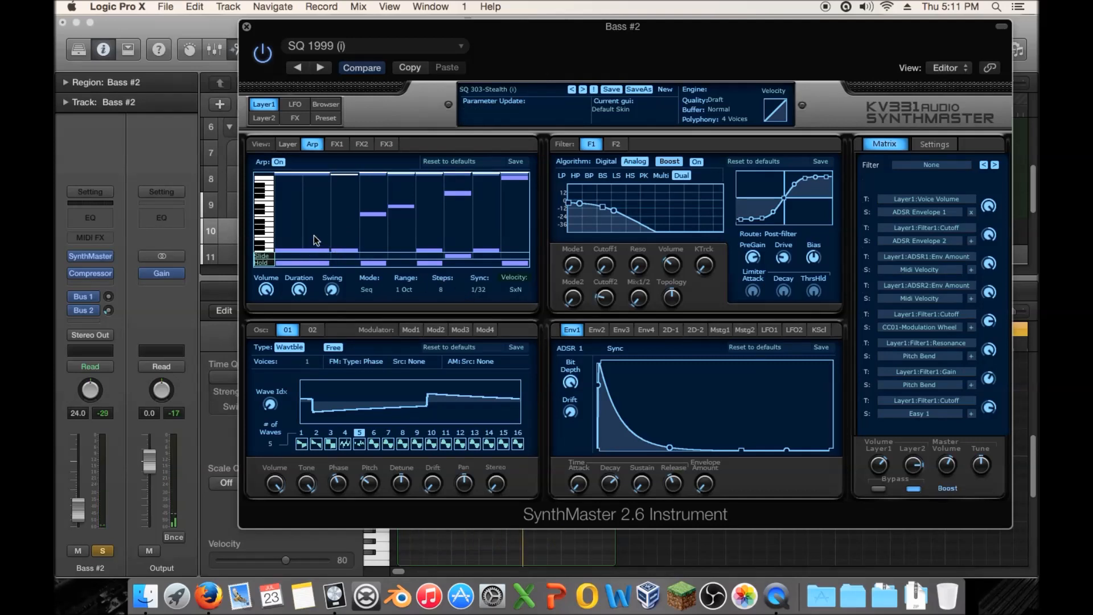
Raise arpeggiator step 1 to note 12 with a length of 2
click(436, 290)
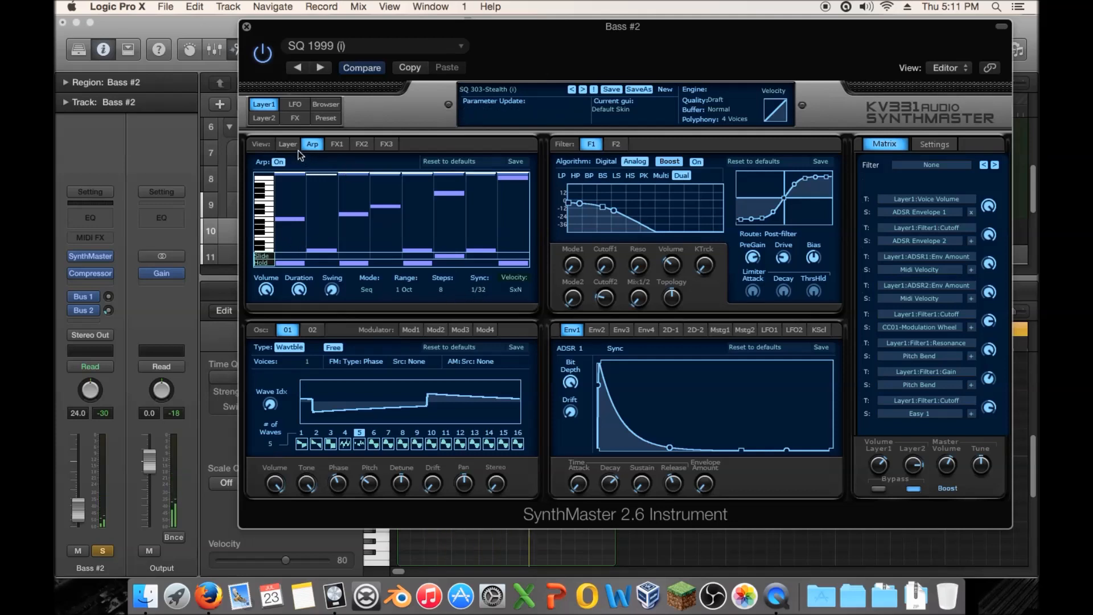
click(303, 243)
drag(295, 218, 306, 220)
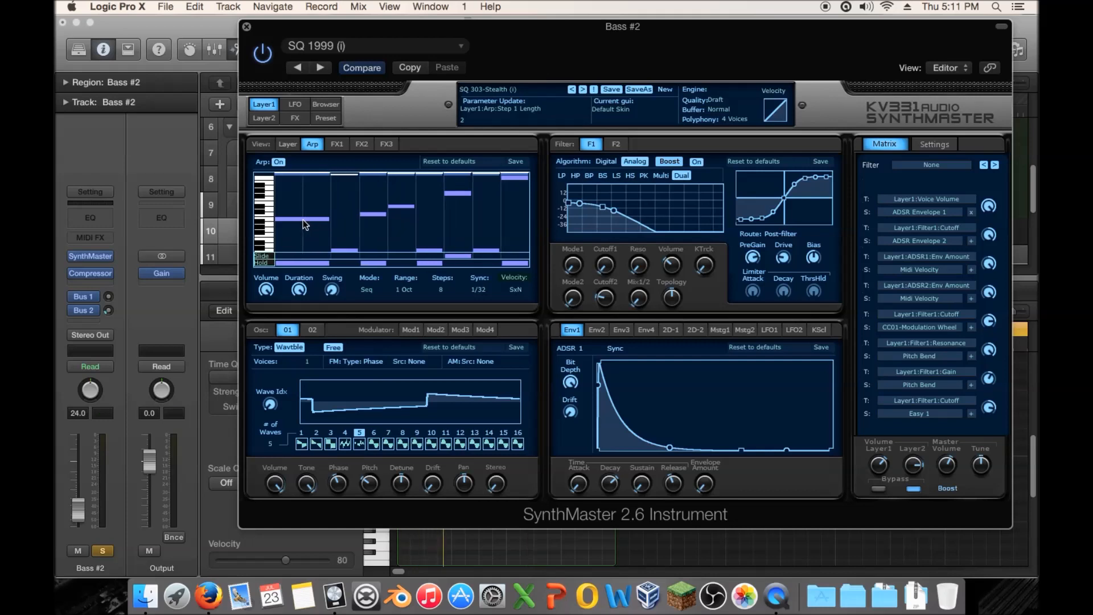
drag(307, 220, 306, 232)
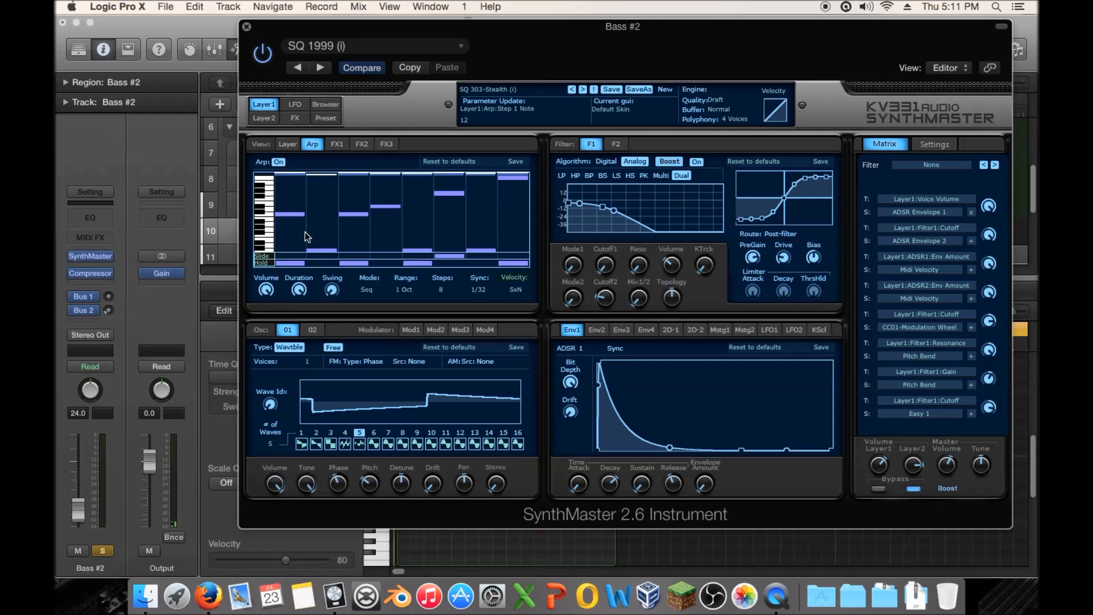
drag(300, 227, 306, 231)
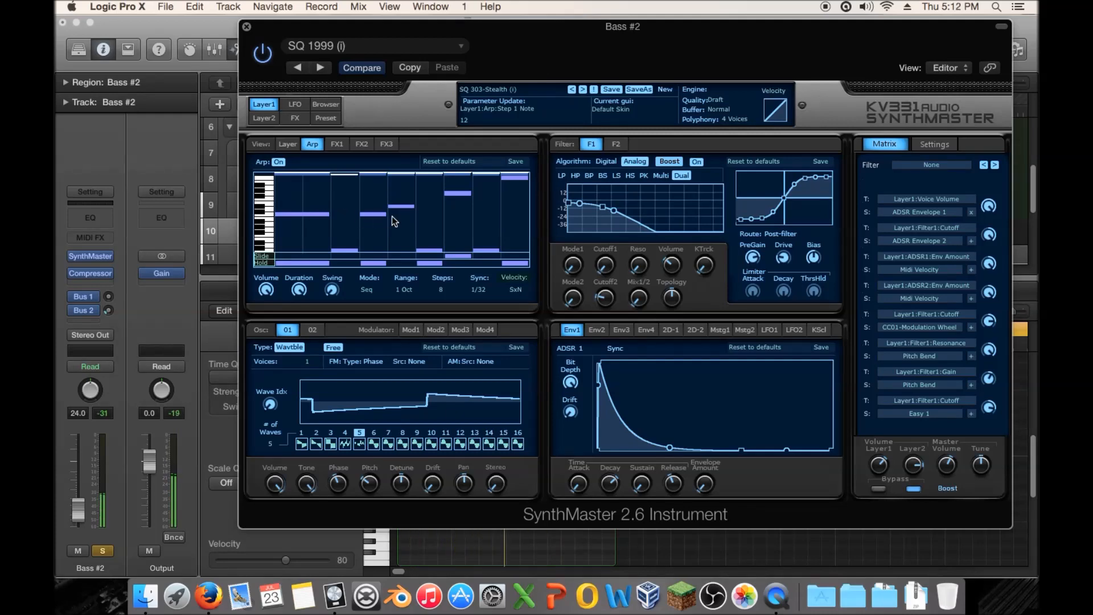
Uncover the piano roll, lengthen the end of the Bass #2 note by about a sixteenth, and play from the beginning
drag(341, 27, 751, 120)
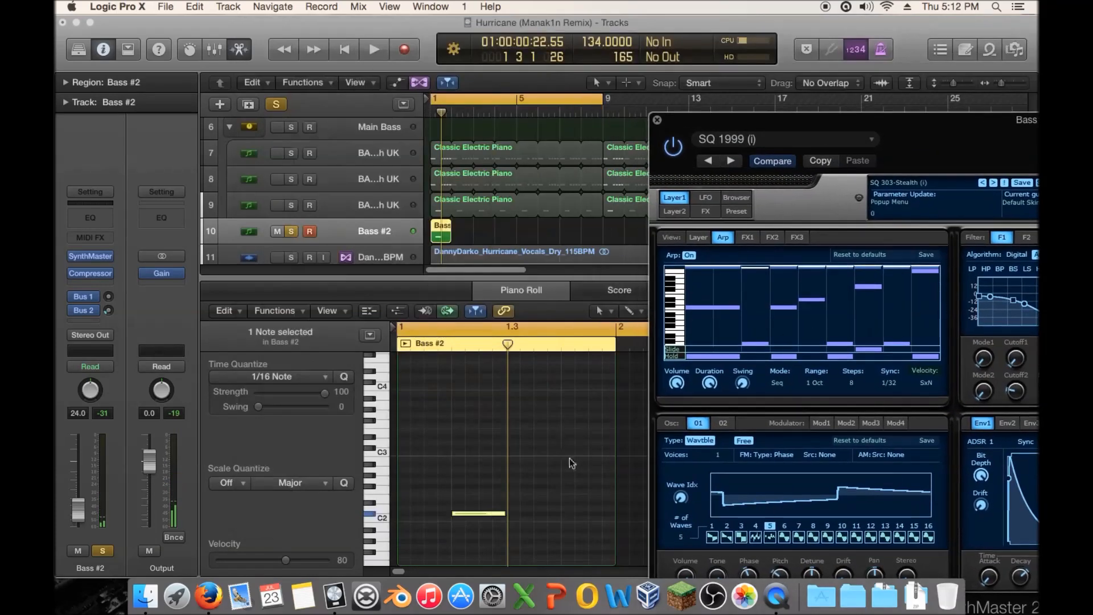
drag(504, 522, 519, 519)
key(Return)
key(space)
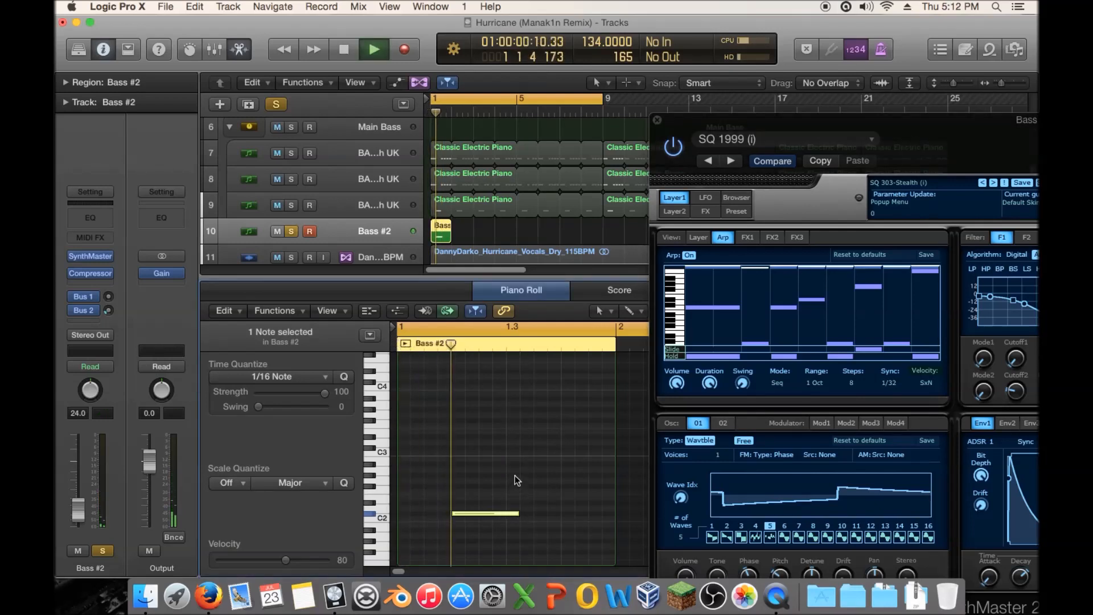
Unsolo Bass #2 to hear it with the other tracks, and solo it again
click(291, 231)
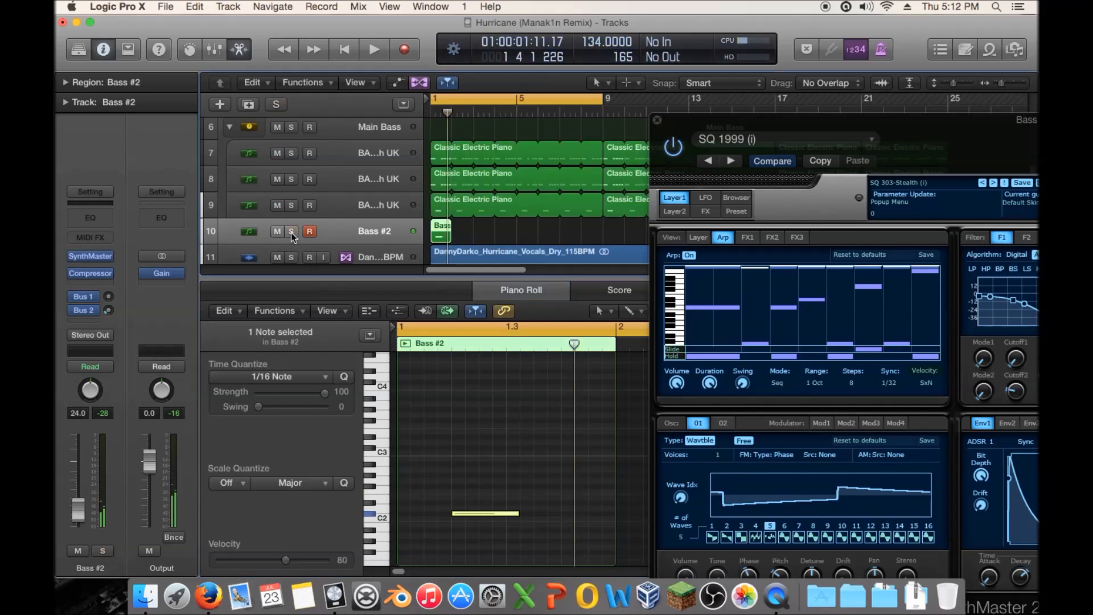
key(space)
click(290, 231)
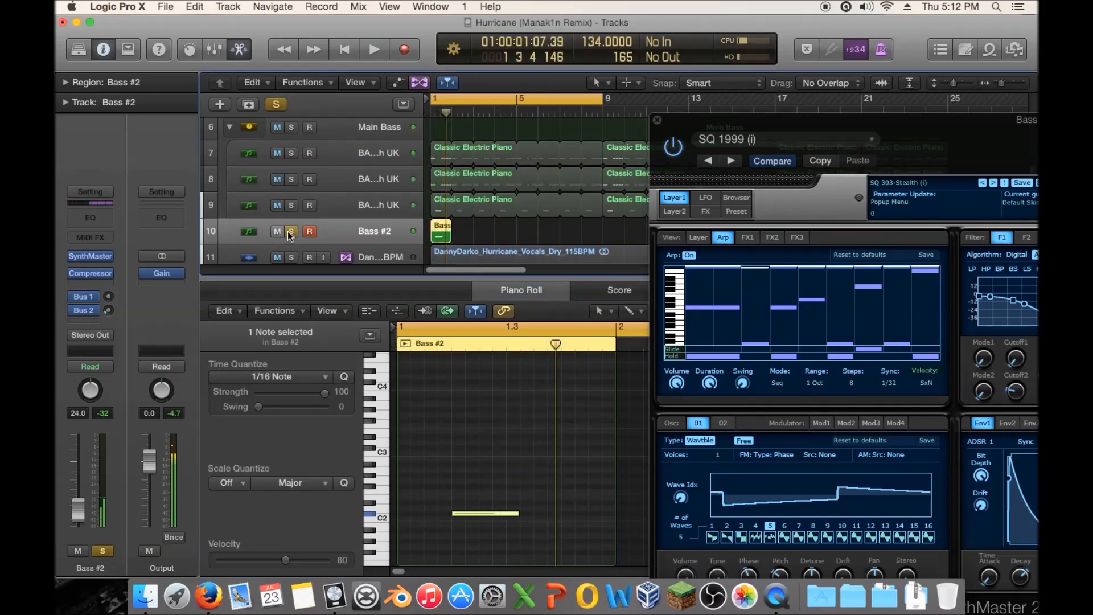
Open SynthMaster's preset browser and audition SQ 1999, SHICD Play and Hold Key Bass, SHICD Bright Sequence, SEQ Wavetable RL and SEQ Turks on Acid RL
drag(714, 127, 298, 57)
click(273, 106)
click(681, 235)
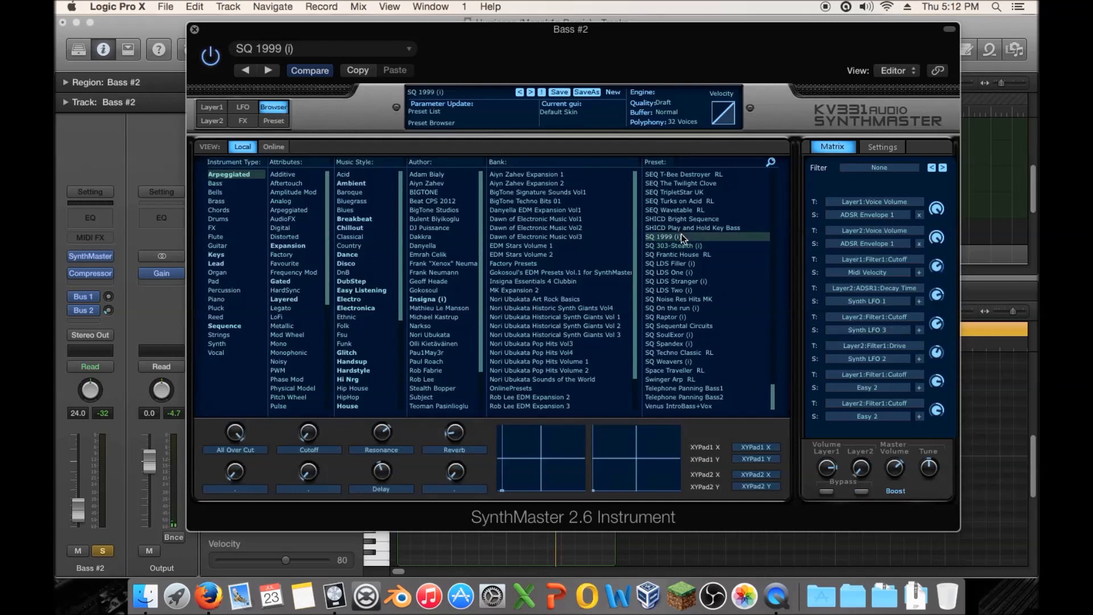
click(697, 228)
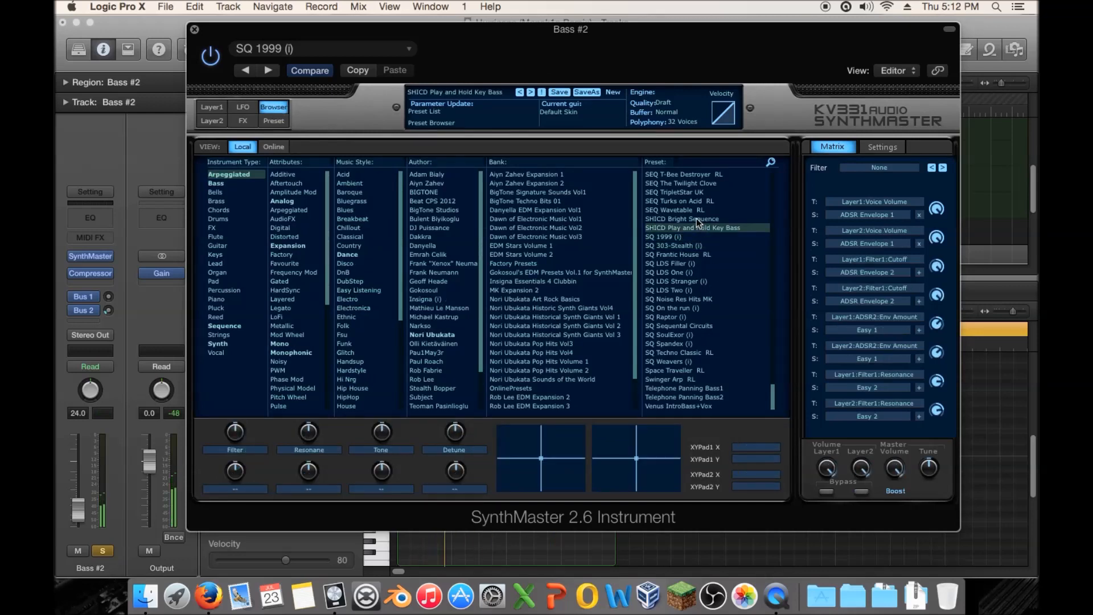
click(696, 219)
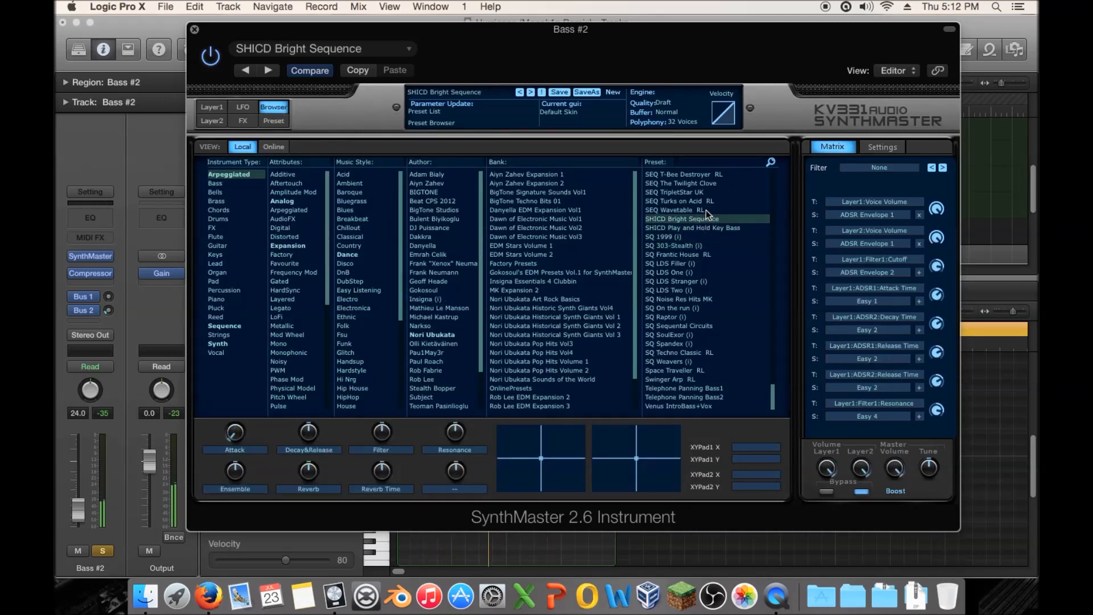
click(705, 210)
click(704, 201)
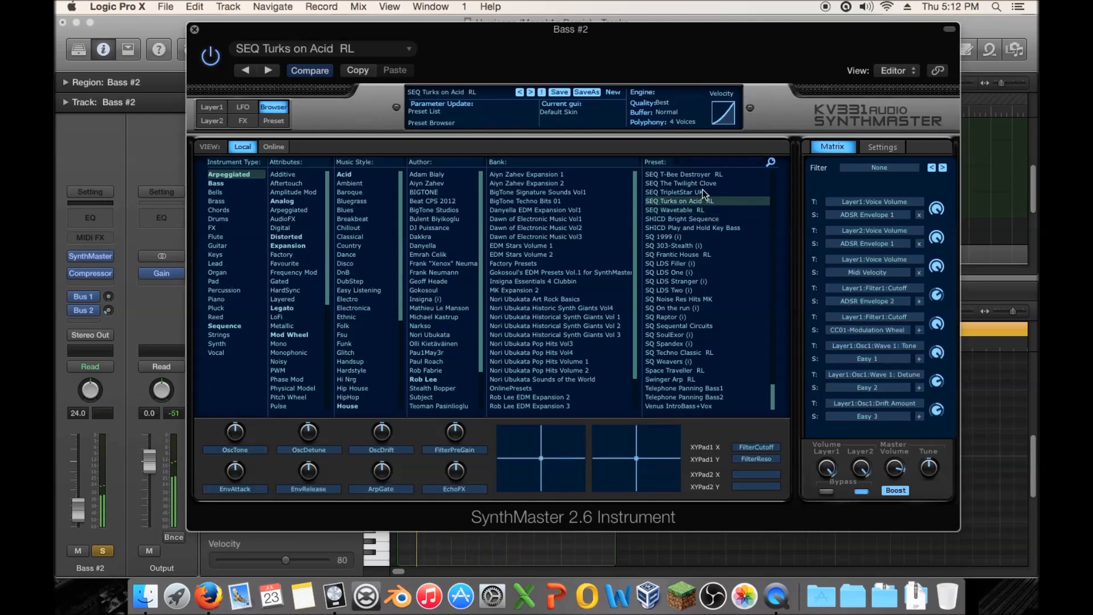
Audition SEQ TripletStar UK, The Twilight Clove, SeqLover UK, Roland SH101 Distorter RL, JMJ Equin 4 BrassSeq and JMJ Equin 1 Seq
click(702, 192)
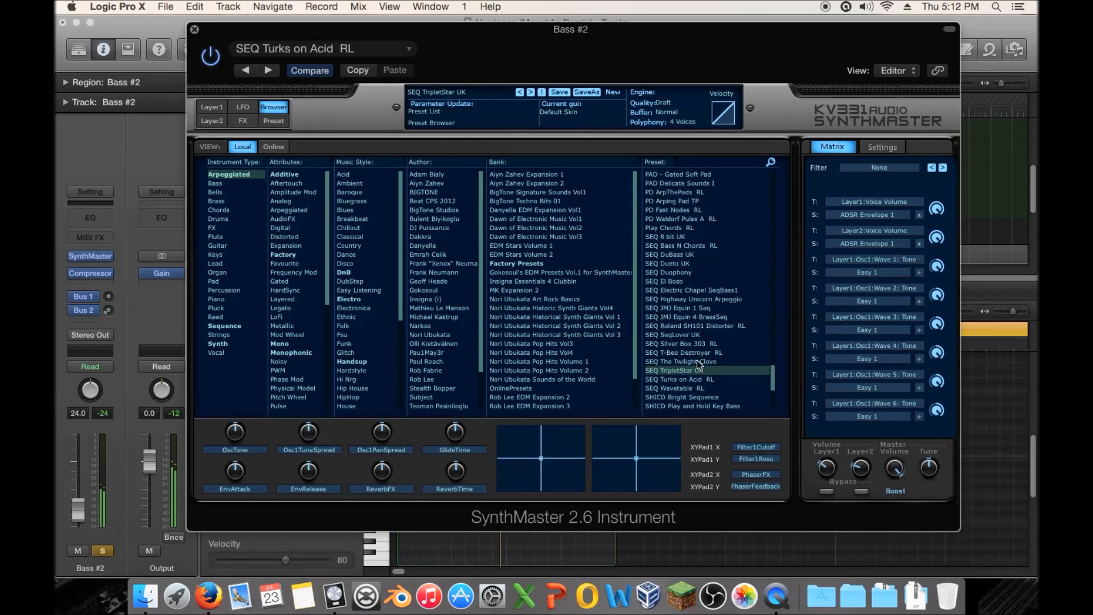
click(697, 361)
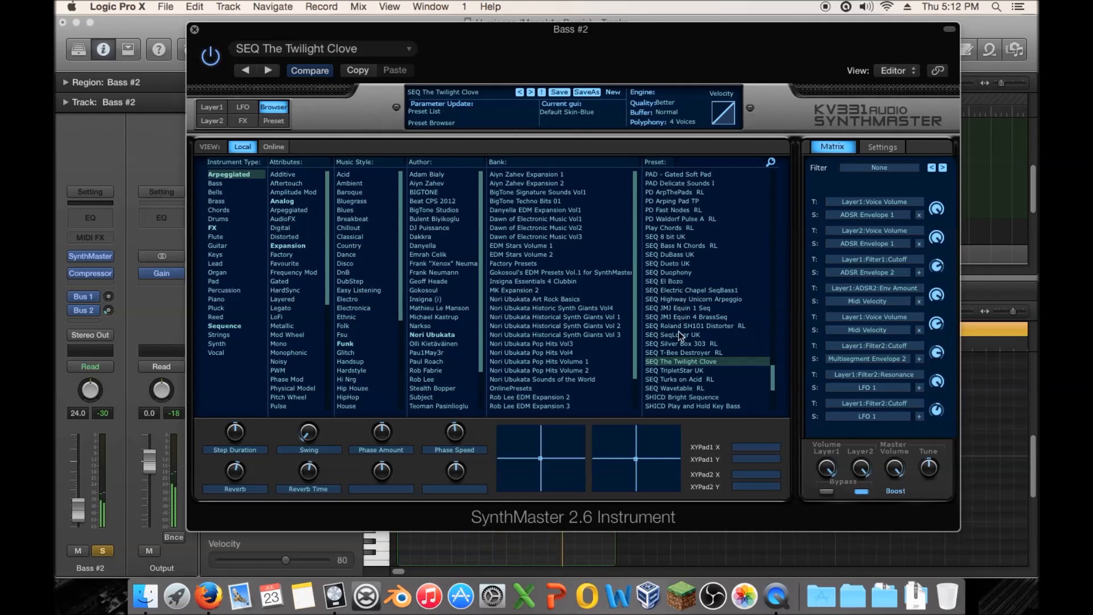
click(681, 334)
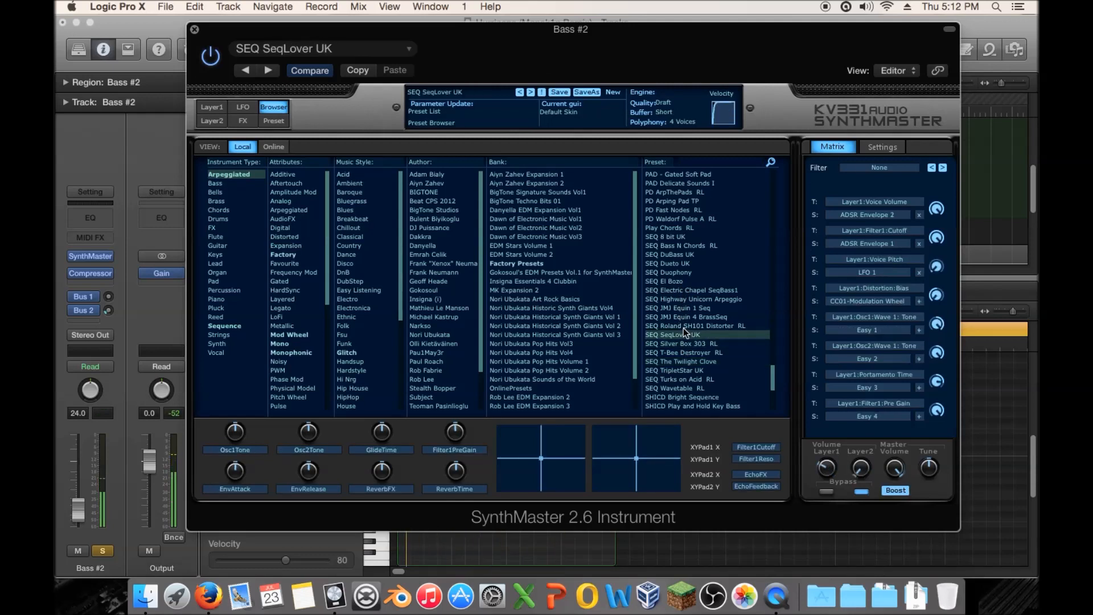
click(682, 325)
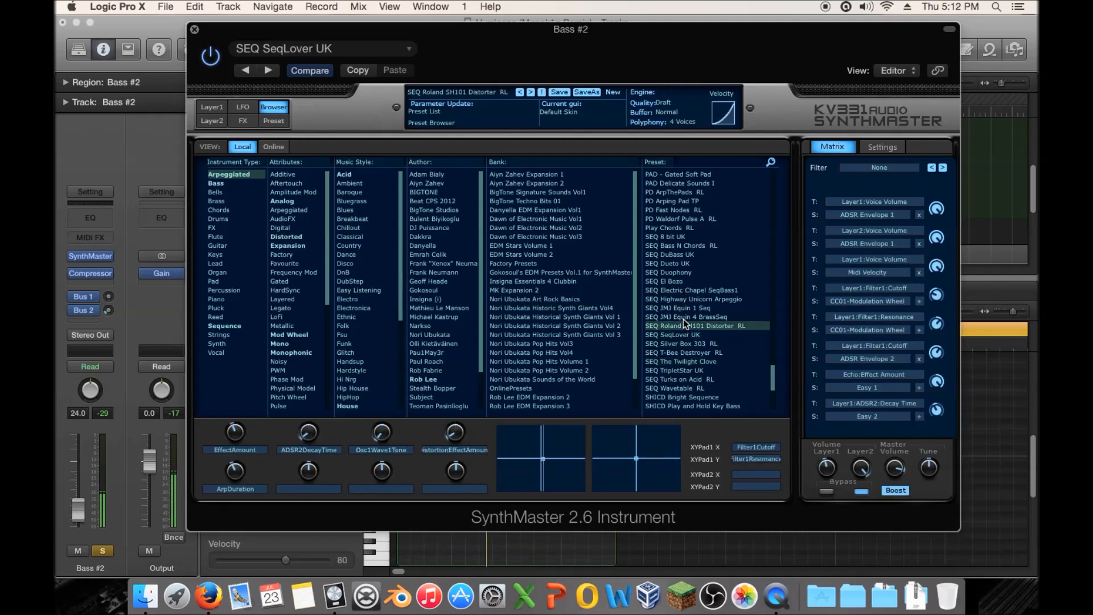
click(683, 317)
click(684, 307)
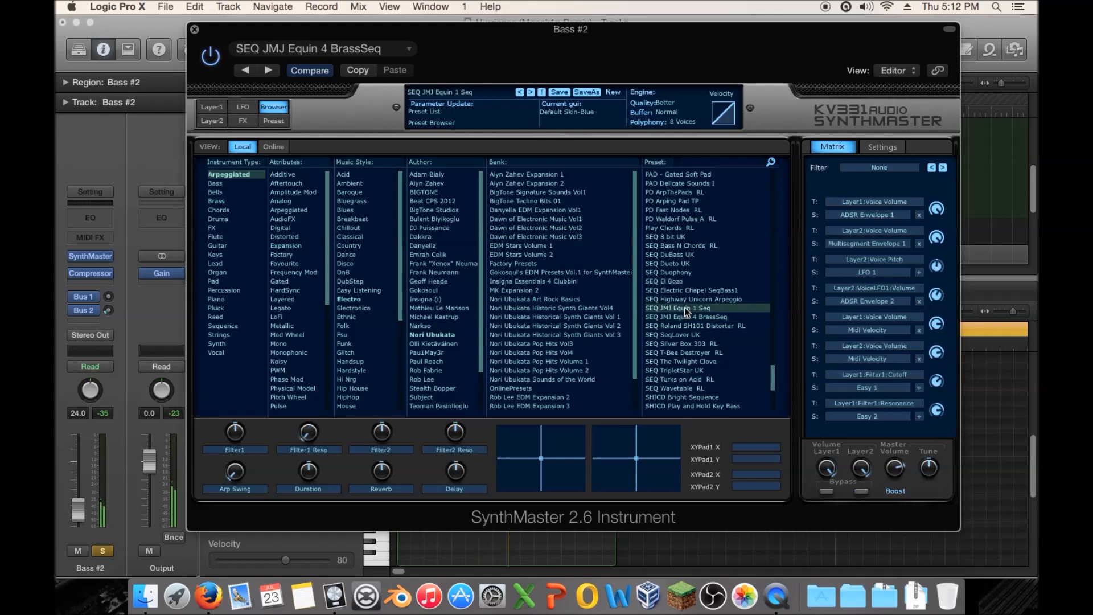
Audition the presets SEQ Highway Unicorn Arpeggio, Electric Chapel SeqBass1, El Bozo, Duophony, Dueto UK and DuBass UK
click(684, 296)
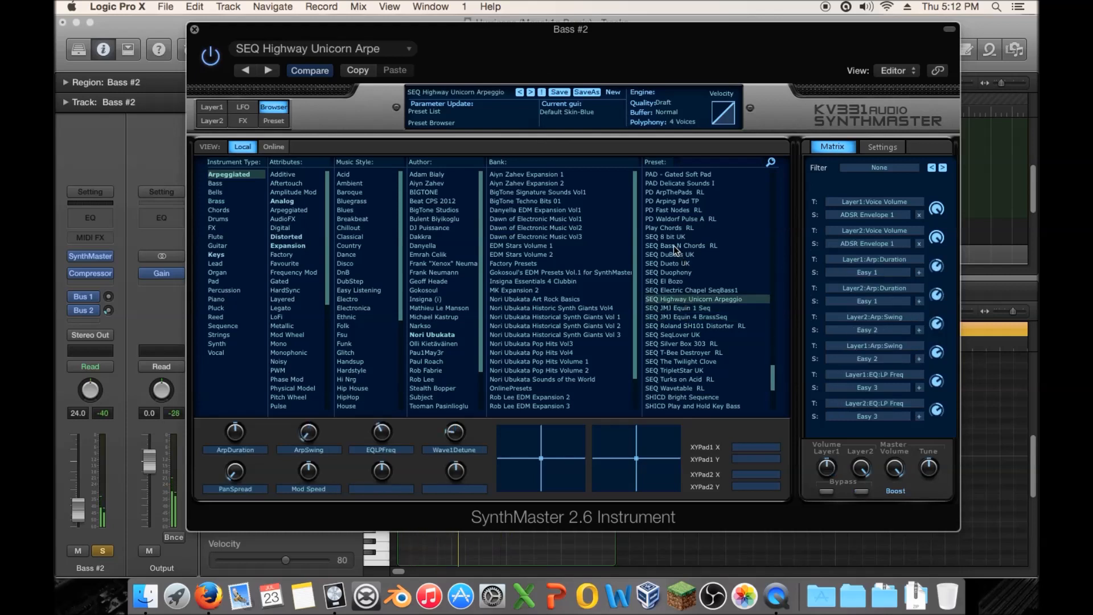
click(677, 289)
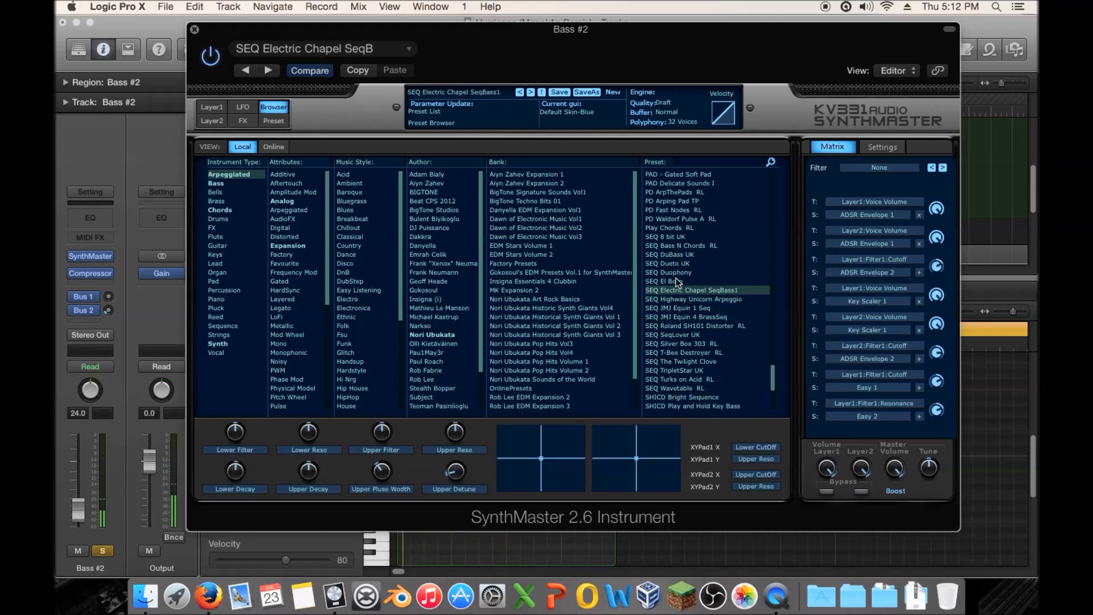
click(675, 278)
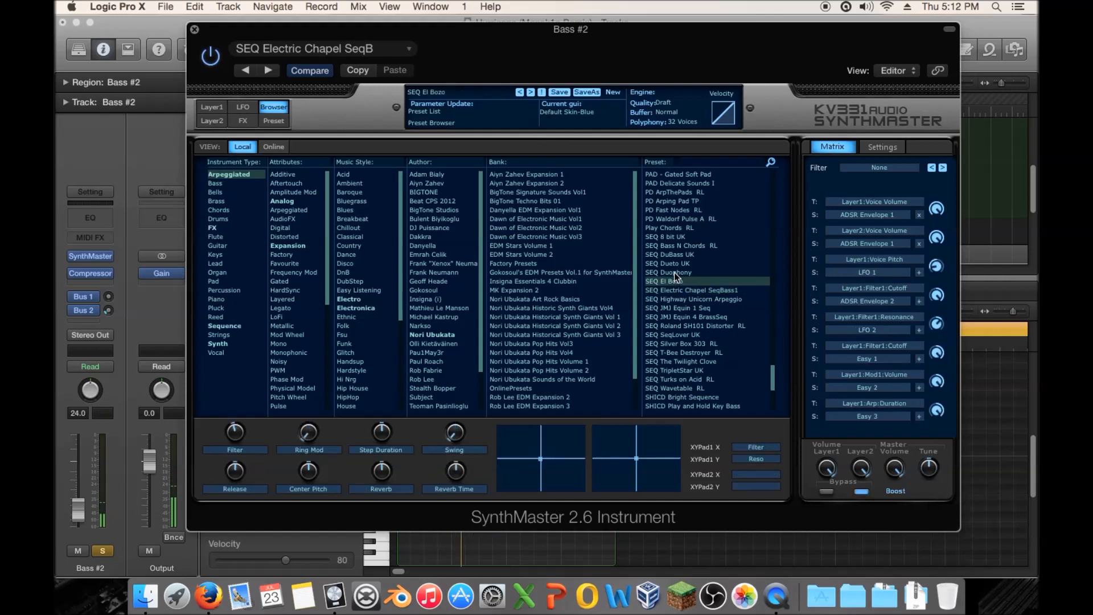
click(674, 272)
click(674, 264)
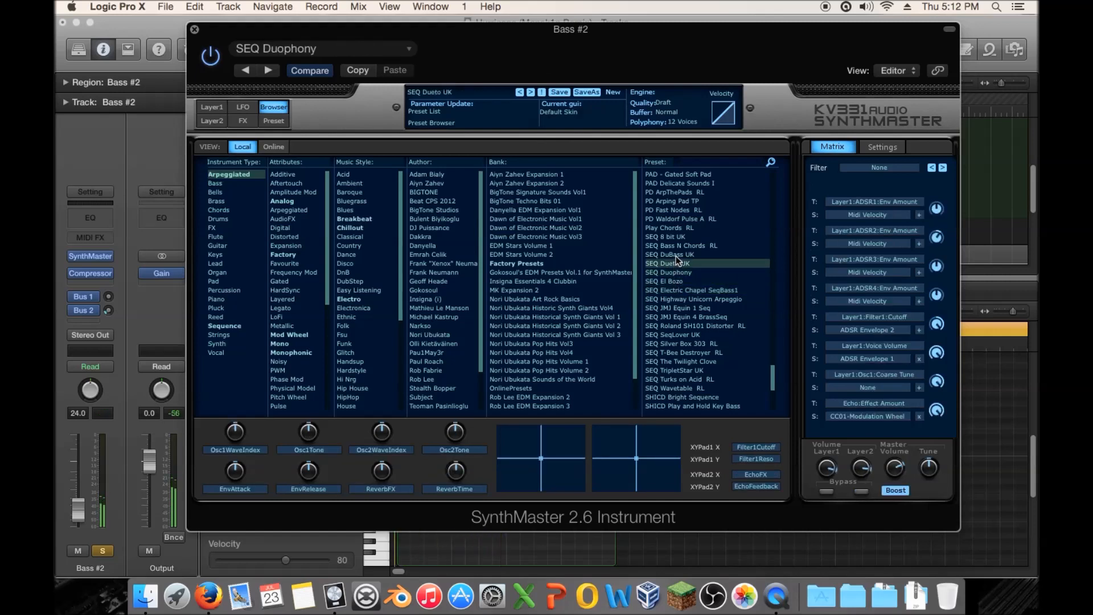
click(675, 255)
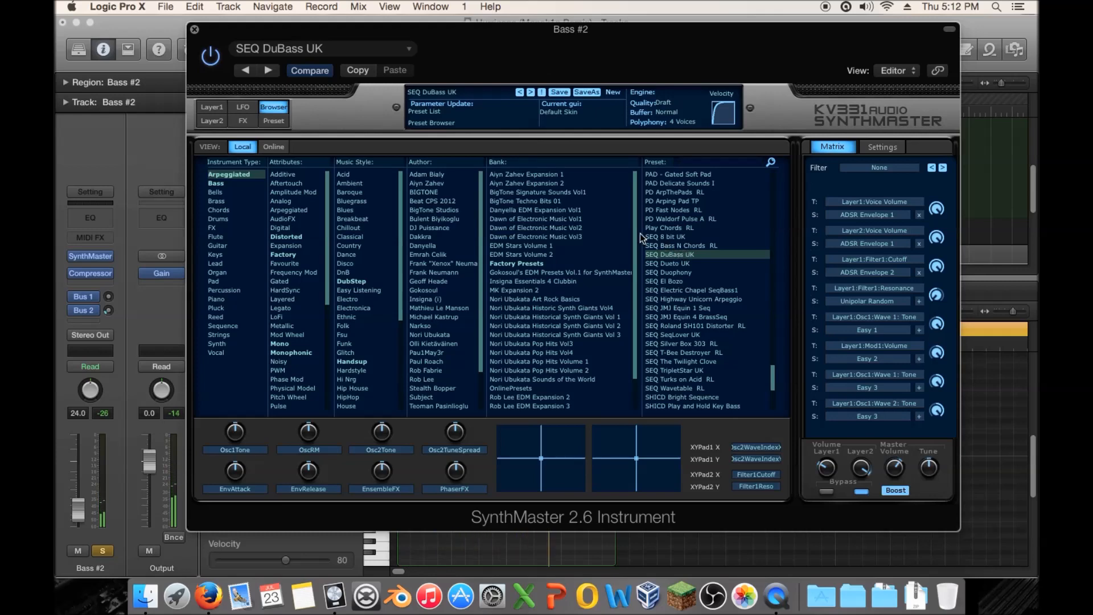
Load the arpeggiated preset SEQ Bass N Chords RL and play the Bass #2 region with it
drag(267, 40, 336, 73)
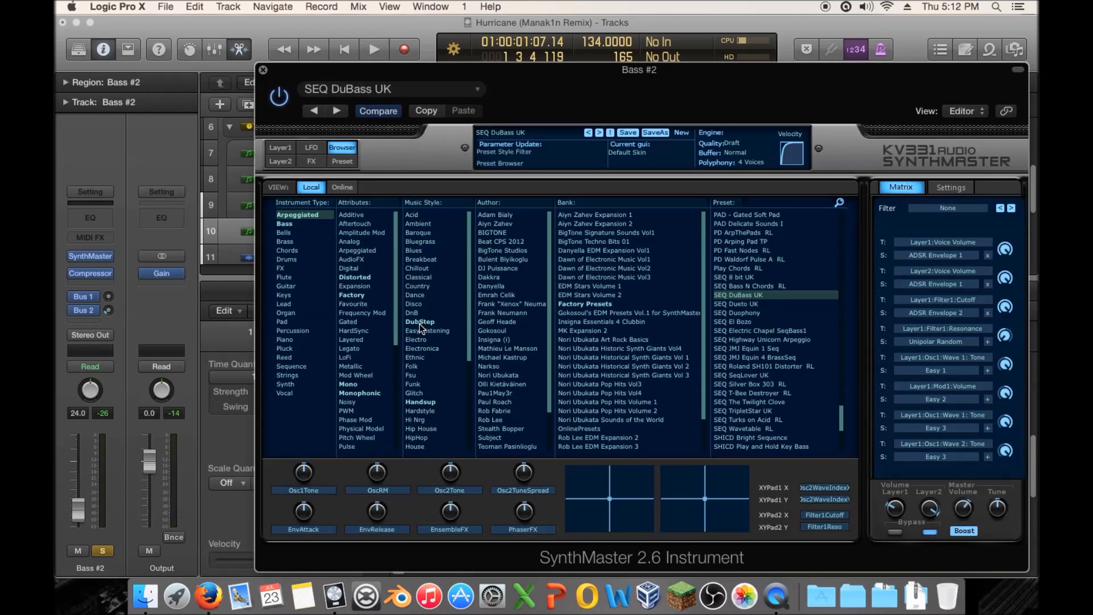
click(775, 284)
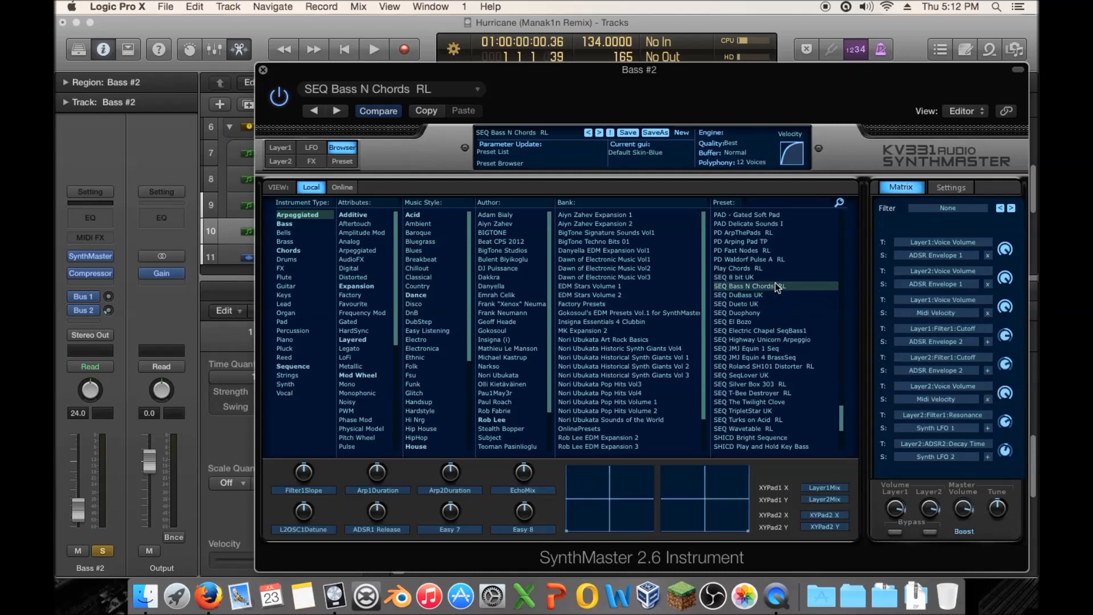
key(space)
drag(471, 69, 542, 83)
key(space)
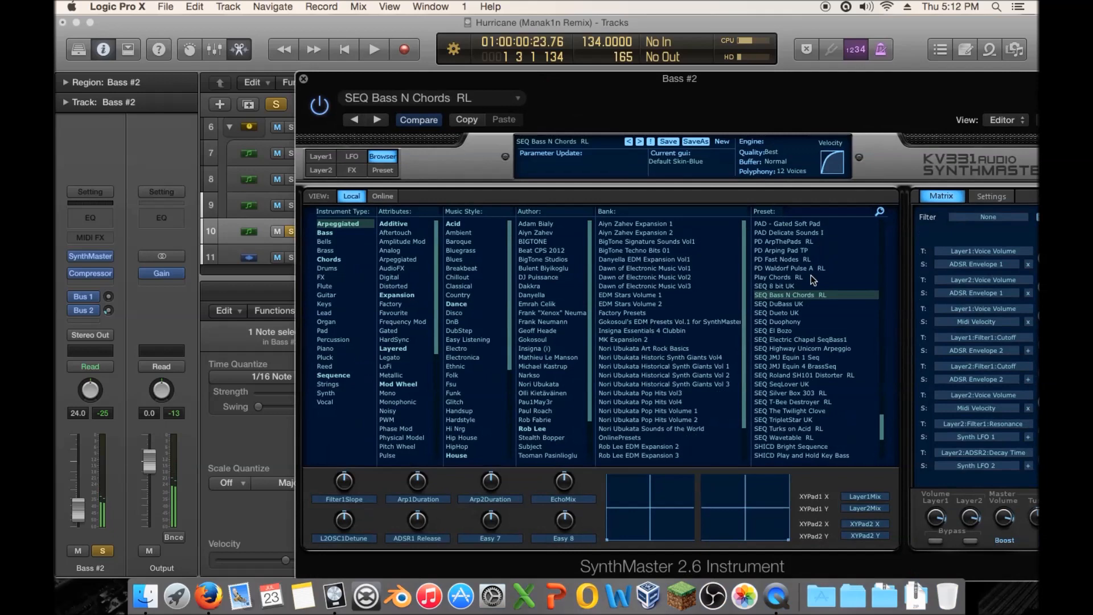
Load the preset SEQ 8 bit UK and play Bass #2 from the beginning
click(804, 284)
key(Return)
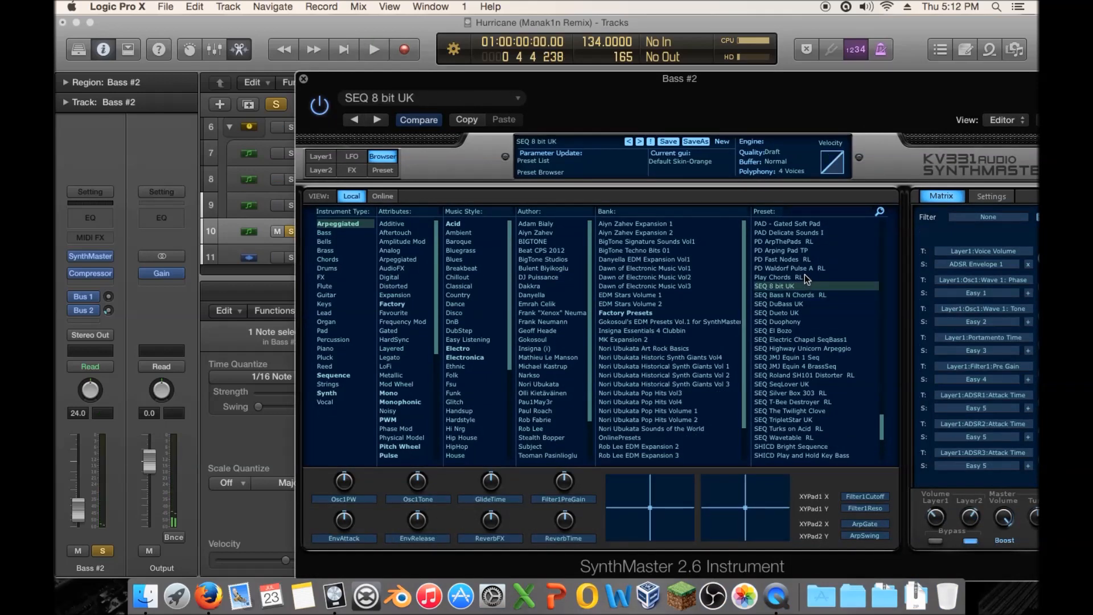
drag(630, 70, 809, 191)
key(space)
drag(545, 201, 455, 55)
key(space)
Audition the presets Play Chords RL, PD Waldorf Pulse A RL and PD Fast Nodes RL on Bass #2
click(894, 248)
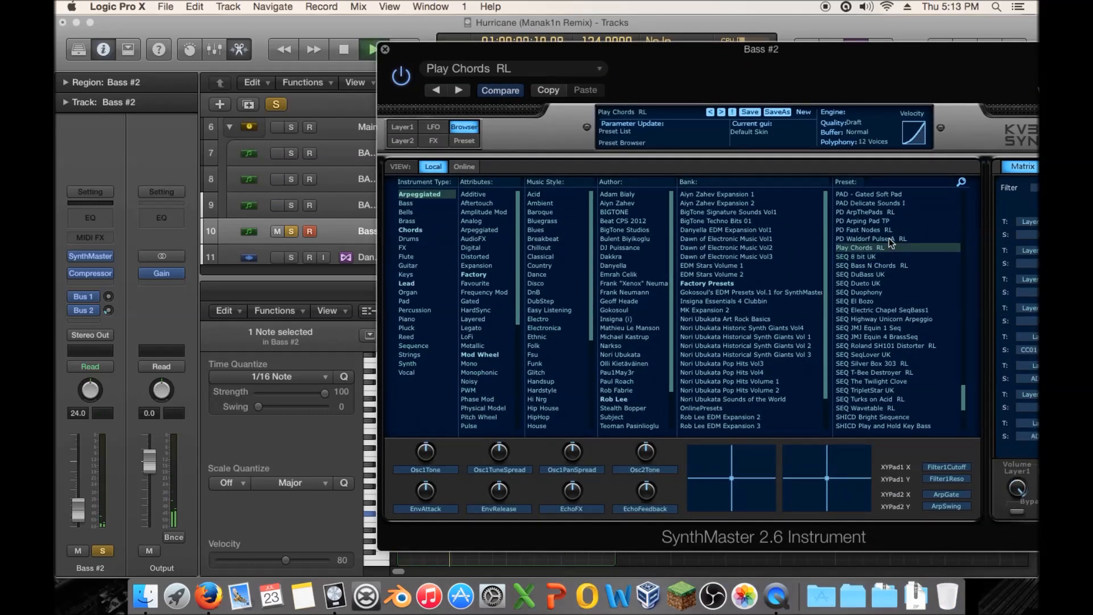
click(889, 238)
key(space)
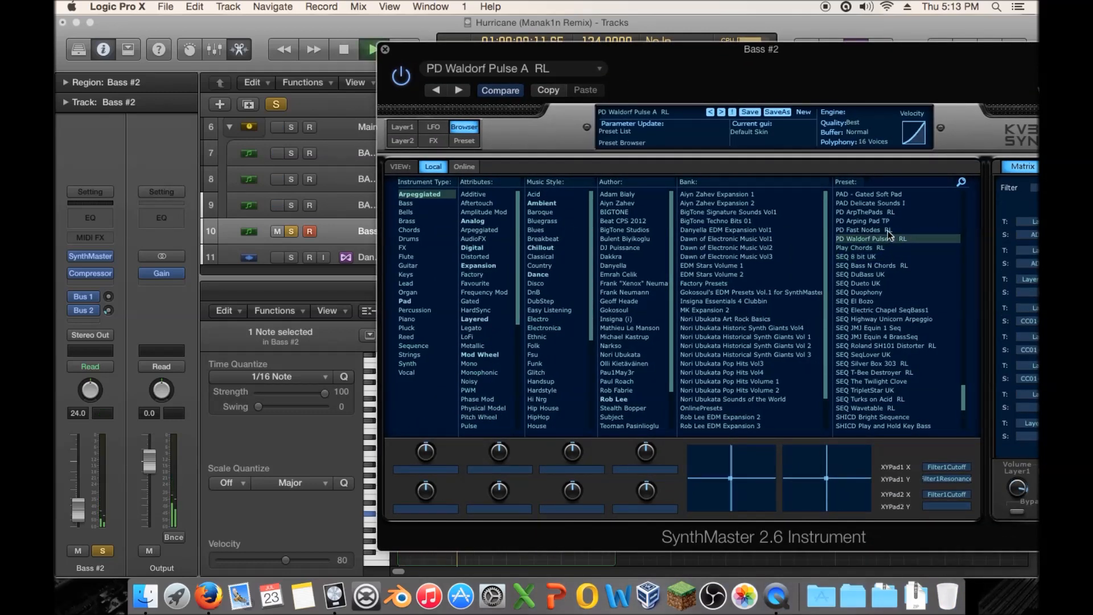
click(886, 231)
key(space)
Audition the presets FN-ARP 20 and FN-ARP 19 from further up the arpeggiated list
scroll(892, 227, up, 5)
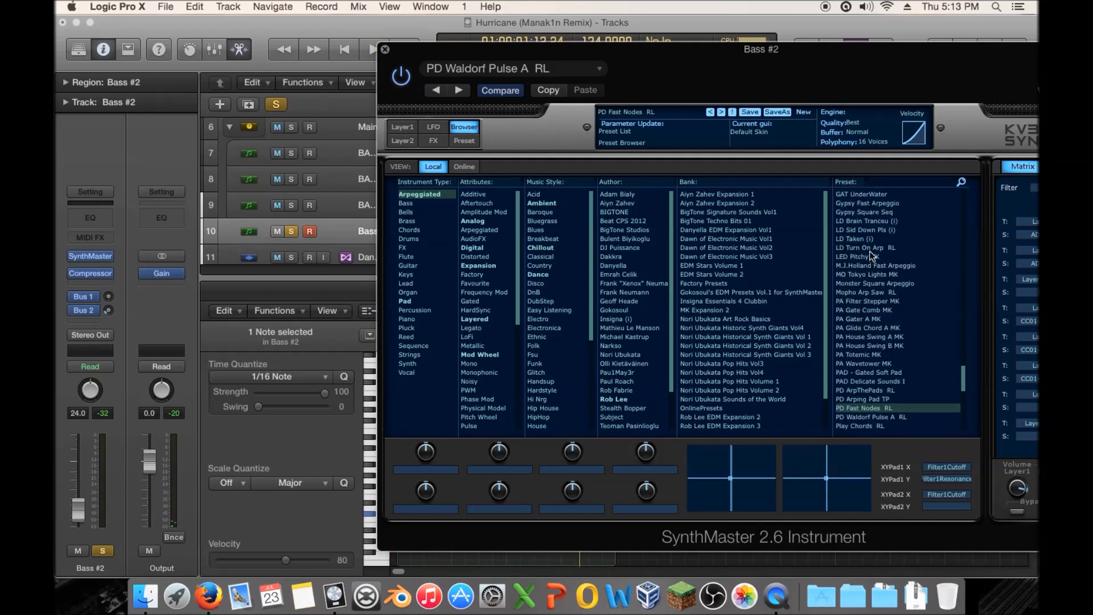
scroll(870, 256, up, 3)
click(867, 257)
key(space)
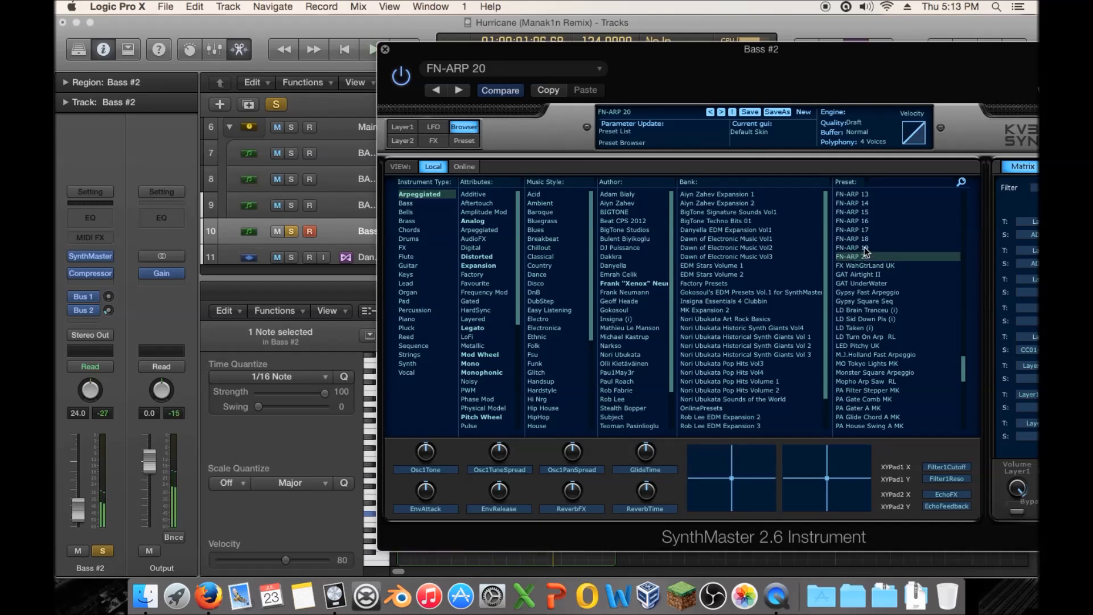
click(865, 247)
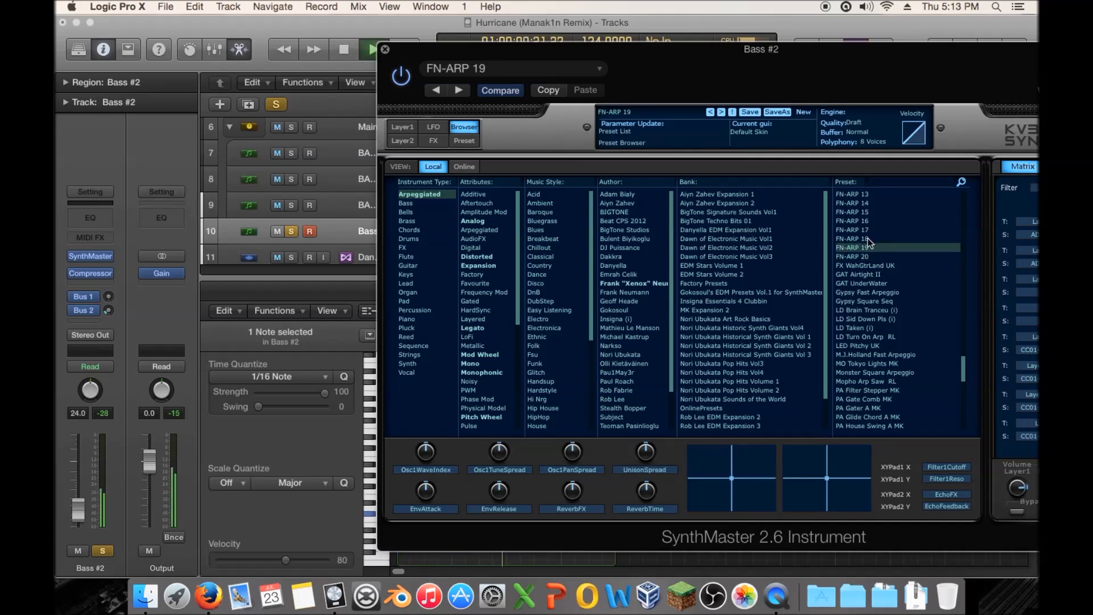
key(space)
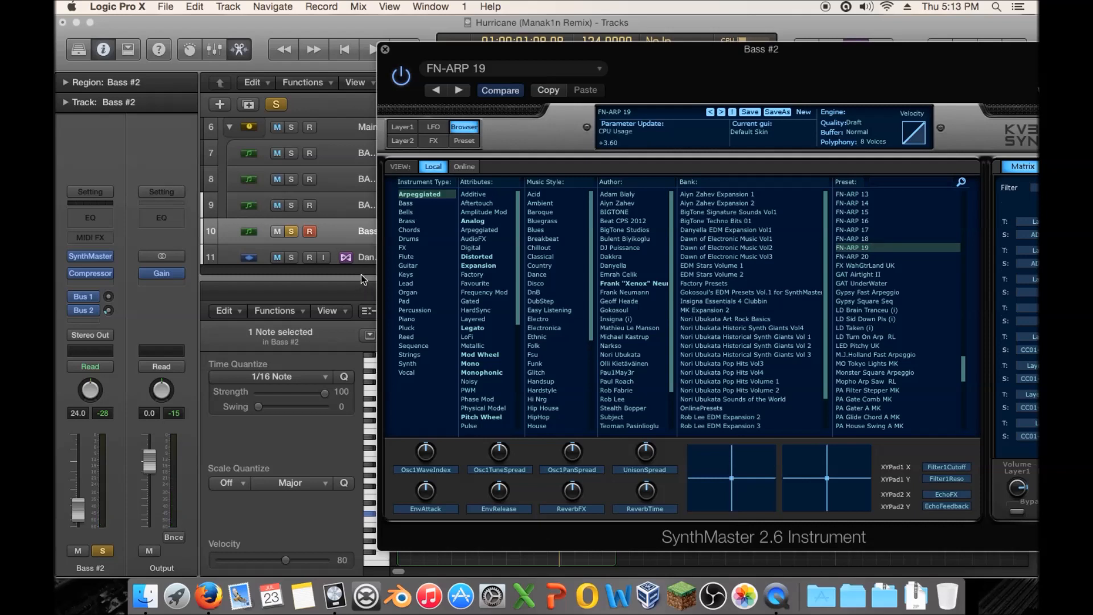
Uncover the track area and audition the presets FN-ARP 18, FN-ARP 17, FN-ARP 16 and FN-ARP 15
drag(410, 49, 337, 204)
scroll(763, 446, up, 5)
click(796, 483)
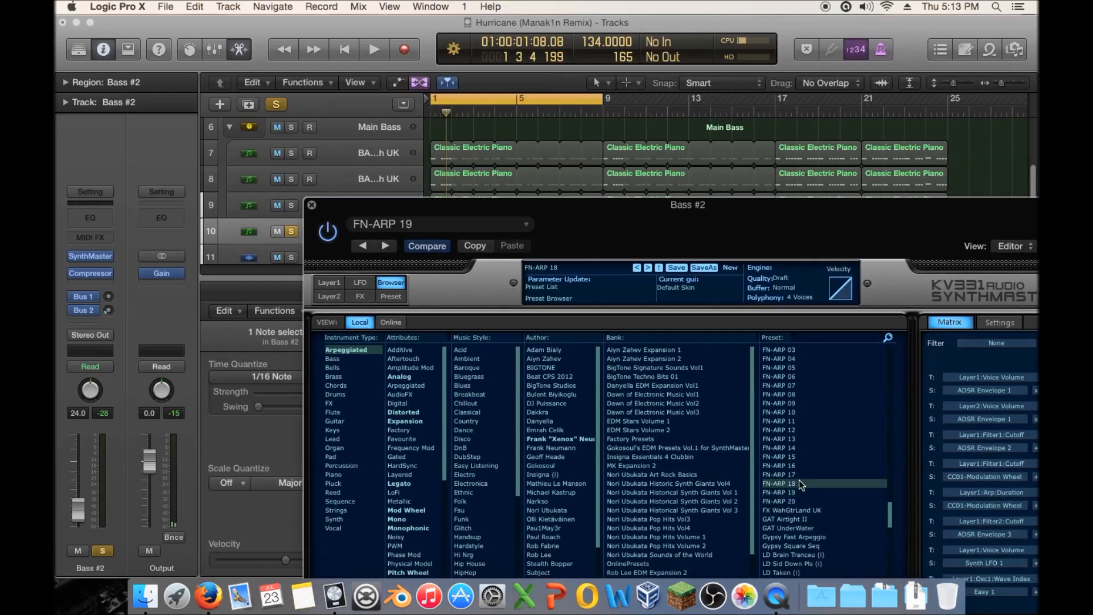
key(space)
click(800, 474)
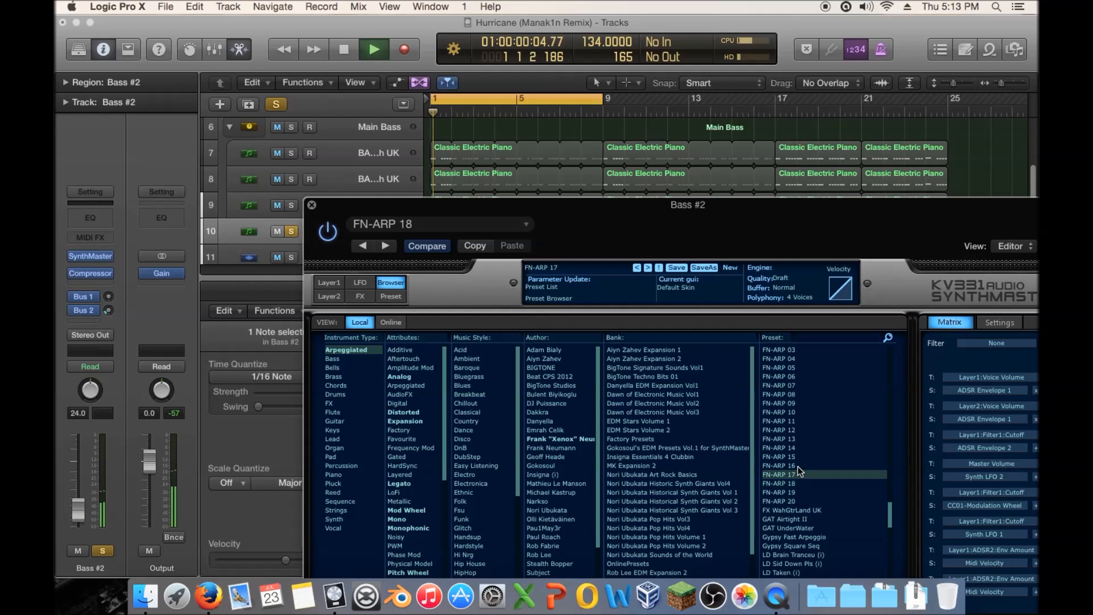
click(797, 464)
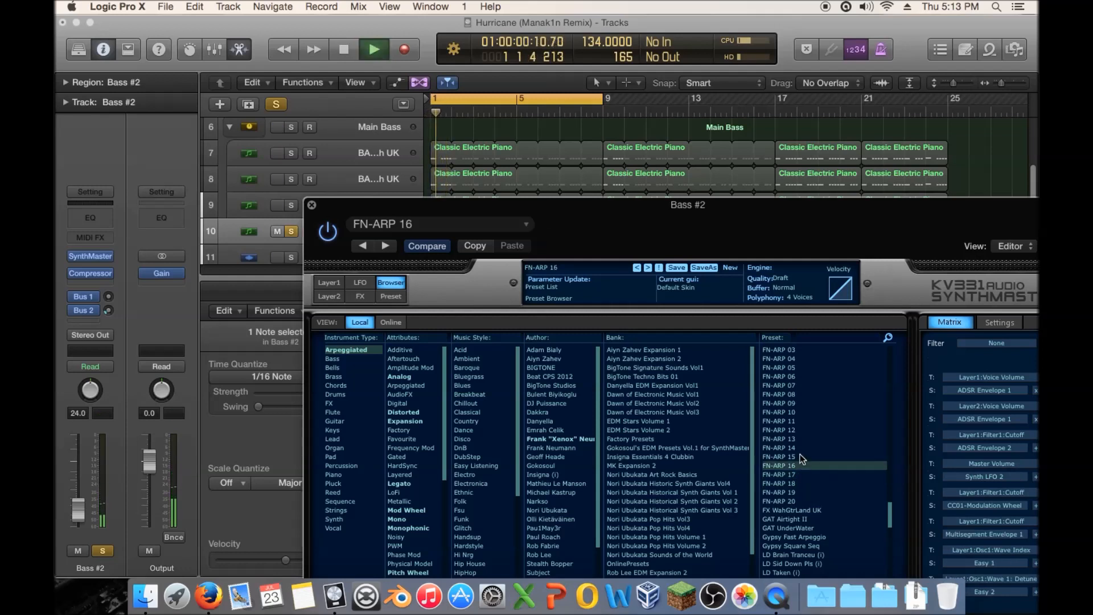
click(798, 454)
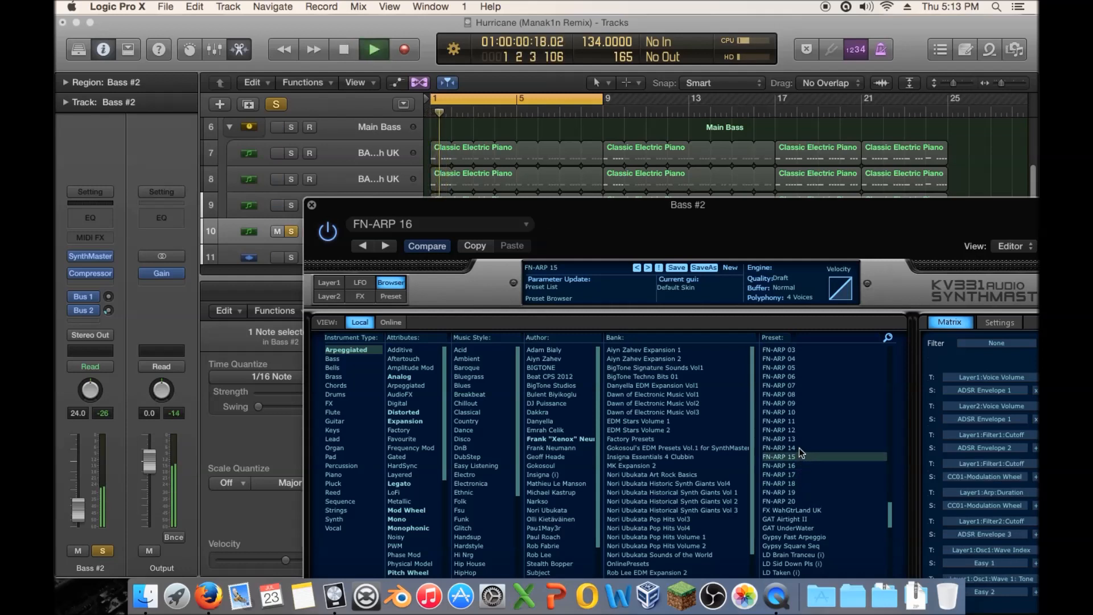
key(space)
Unsolo Bass #2 and play it together with the other tracks
drag(571, 235, 880, 229)
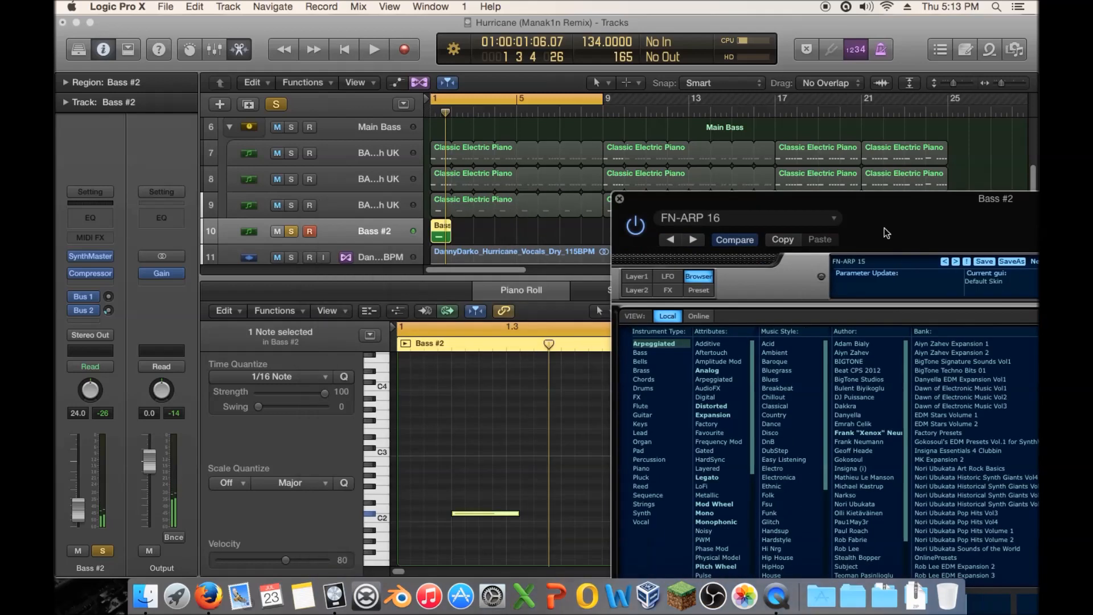
click(291, 232)
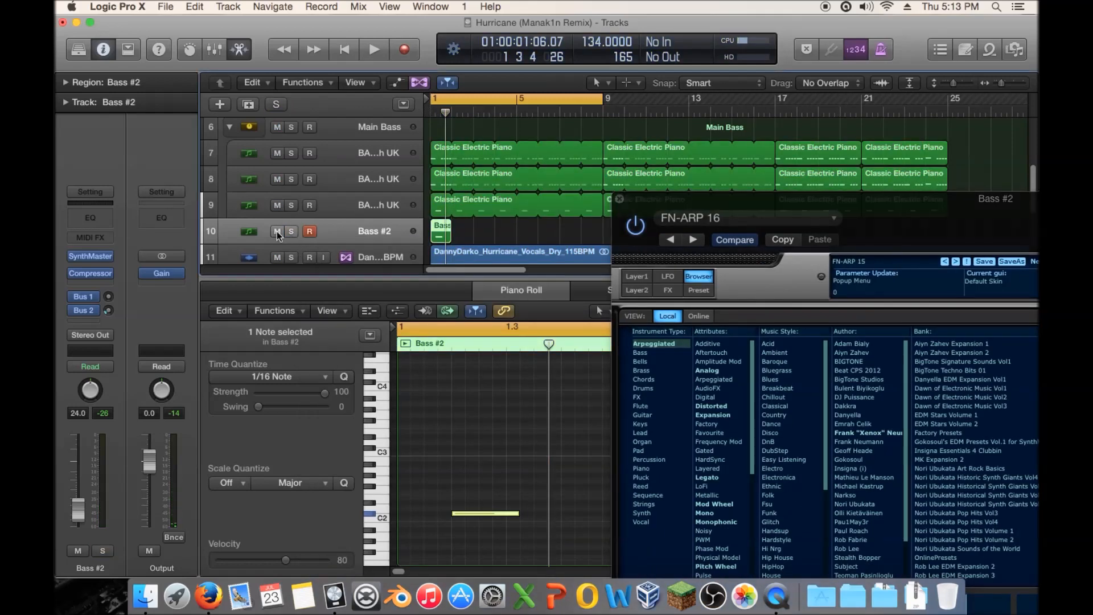
key(space)
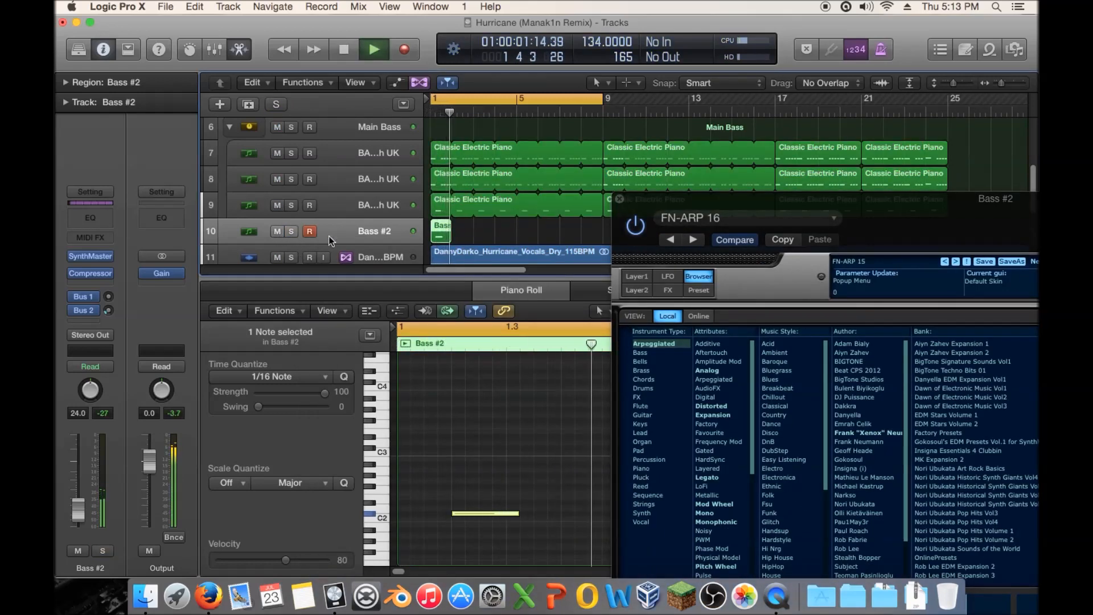
key(space)
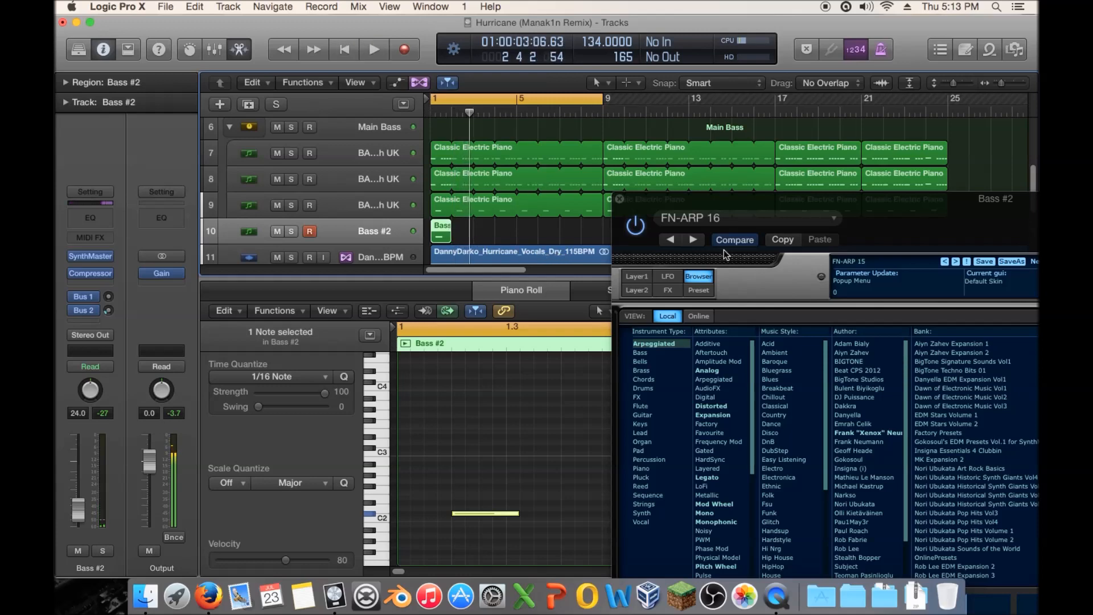
Shorten the end of the Bass #2 note by about a sixteenth, load the preset FN-ARP 01 and play it in the mix
drag(520, 515, 505, 516)
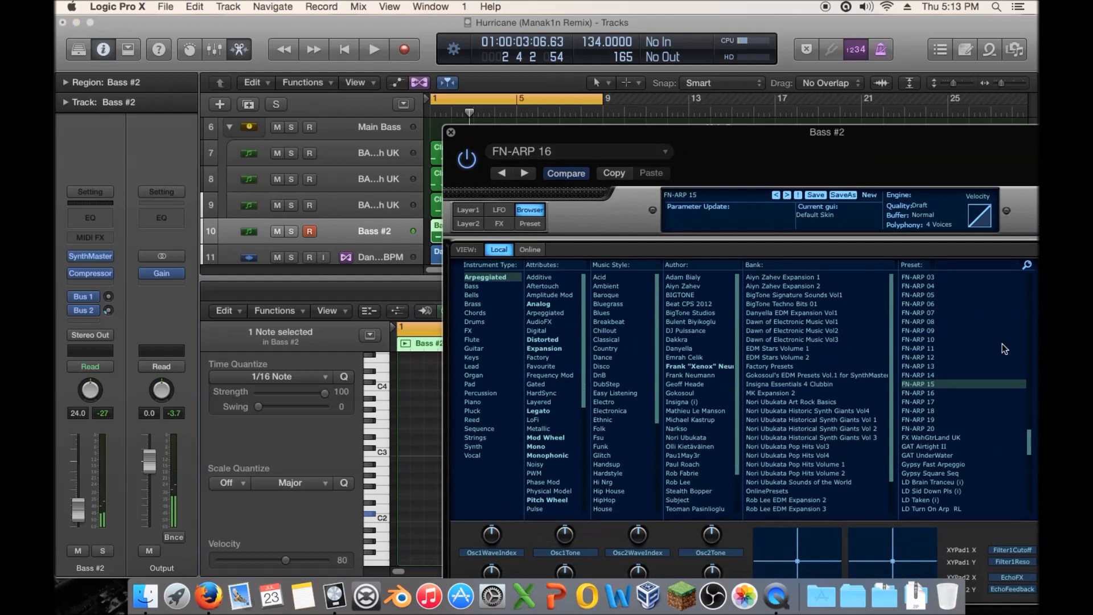
click(930, 350)
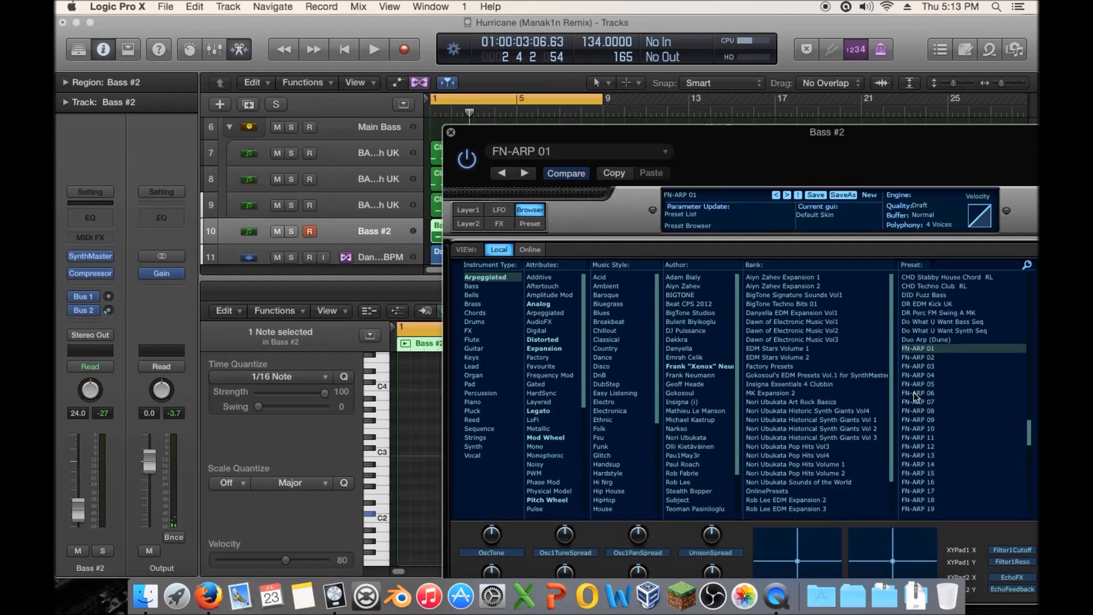
key(space)
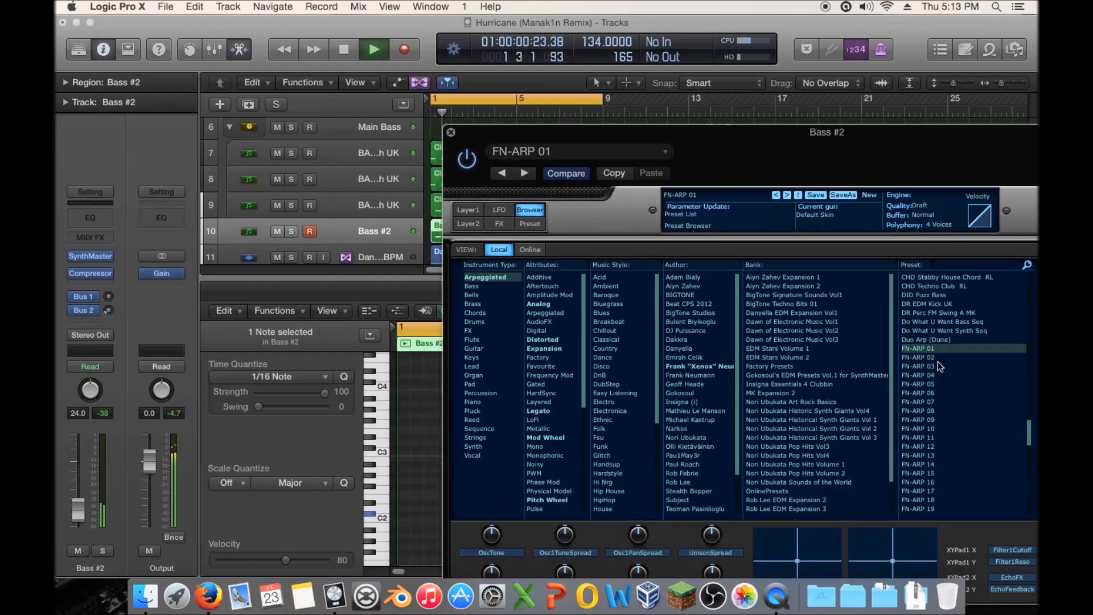
Solo Bass #2 and audition the presets FN-ARP 01, FN-ARP 02 and FN-ARP 03
key(space)
click(291, 231)
key(space)
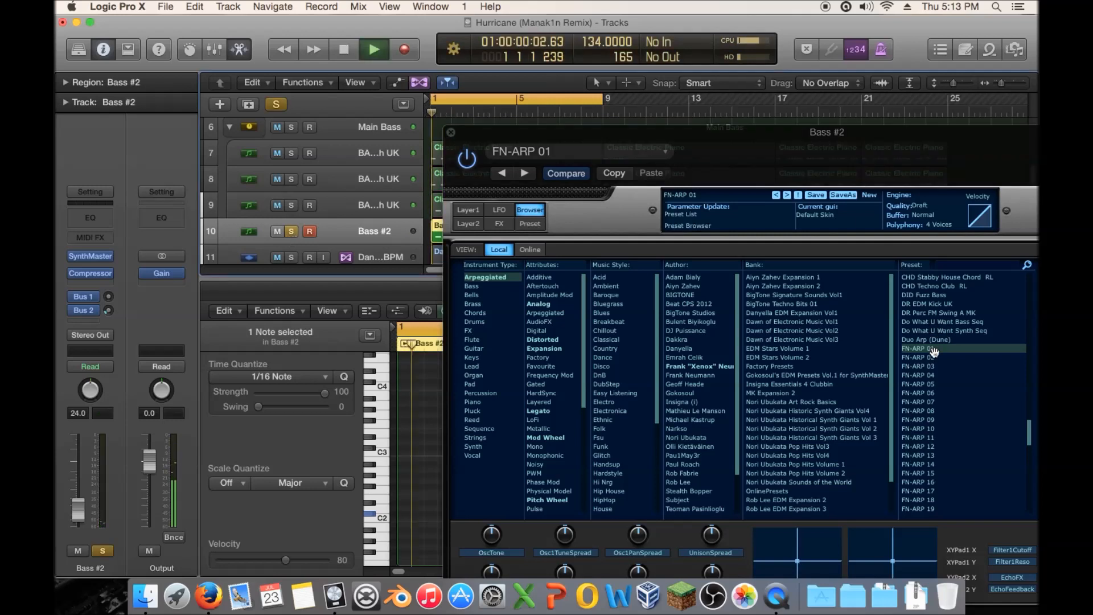
key(space)
click(932, 357)
key(space)
click(933, 364)
key(space)
key(space)
Audition the arpeggiated presets FN-ARP 04, FN-ARP 05 and FN-ARP 06 on the soloed Bass #2
click(936, 373)
key(space)
key(space)
click(936, 384)
key(space)
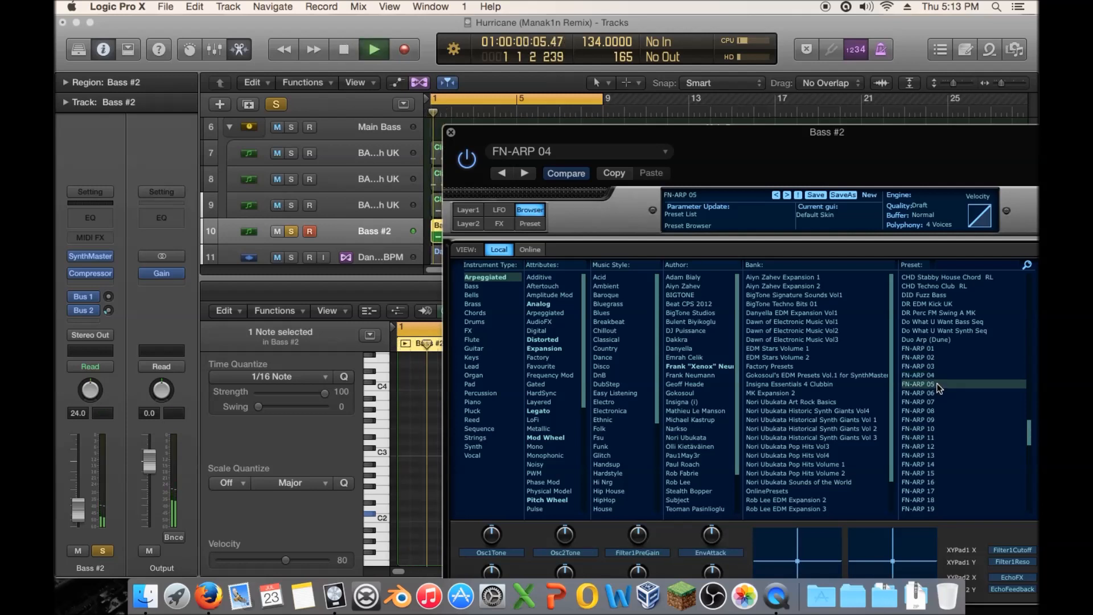
key(space)
click(938, 387)
key(space)
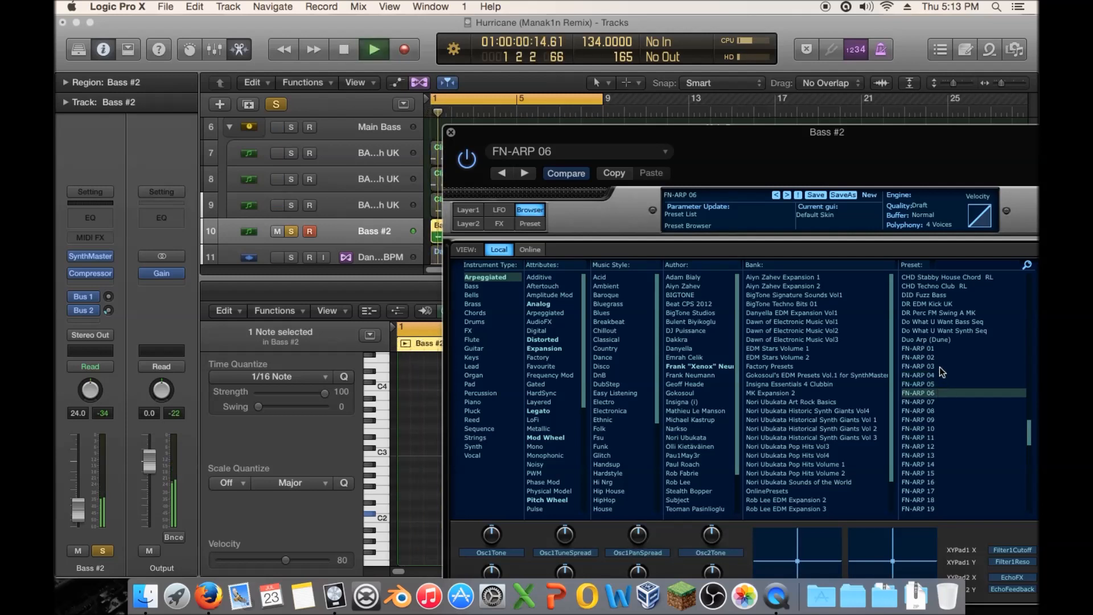
Go back up the preset list and audition FN-ARP 03 and FN-ARP 02 again
key(space)
click(938, 366)
key(space)
click(938, 357)
key(space)
key(space)
key(space)
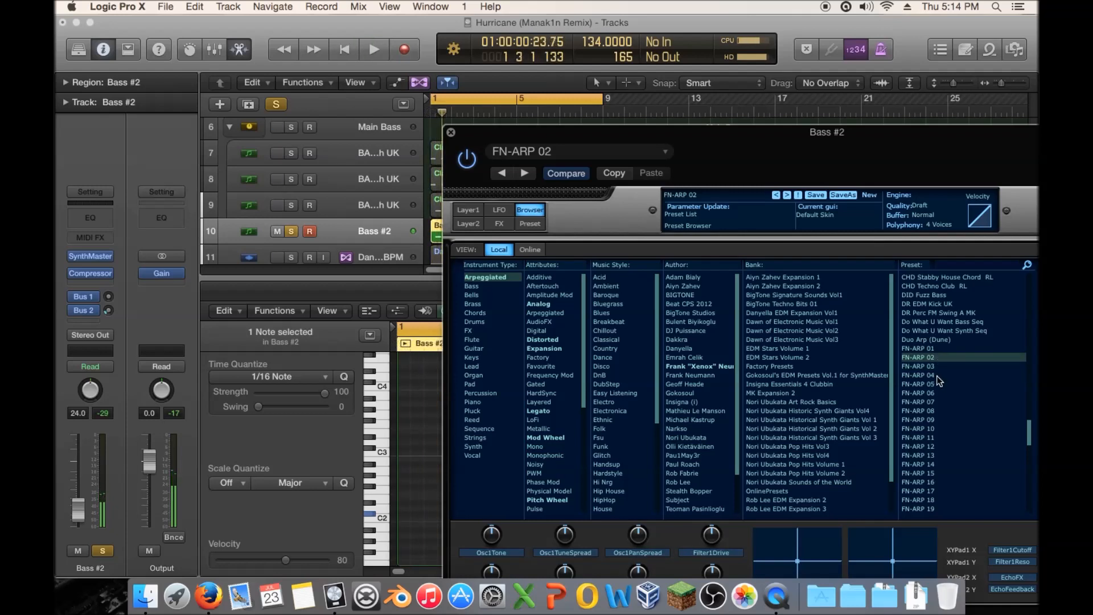
Audition FN-ARP 04 on its own, and with Bass #2 unsoloed together with the other tracks
click(936, 375)
key(space)
key(space)
key(space)
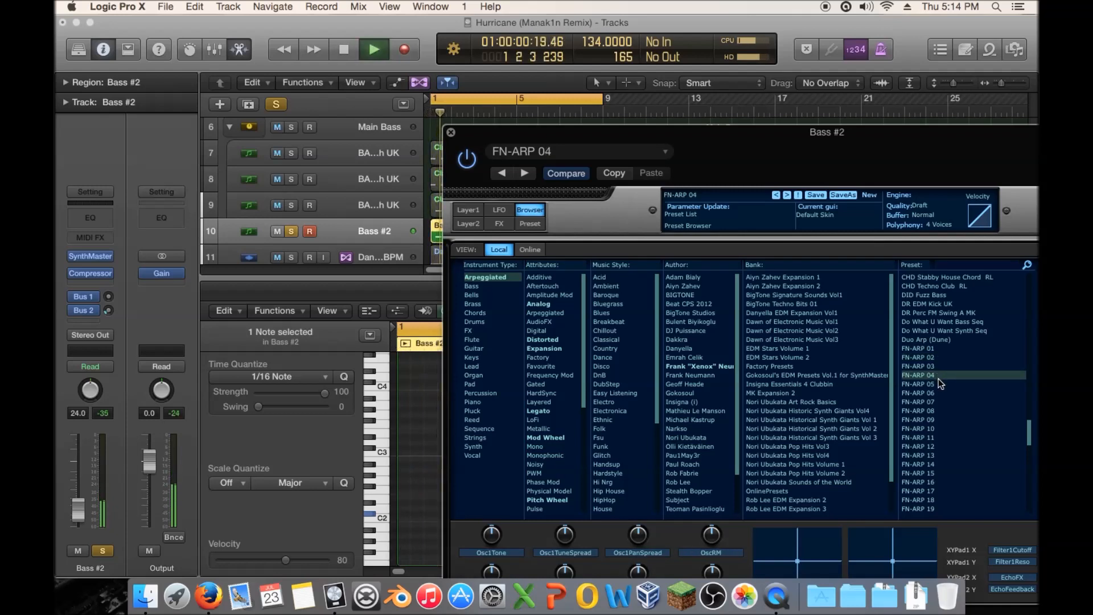
key(space)
click(291, 231)
key(space)
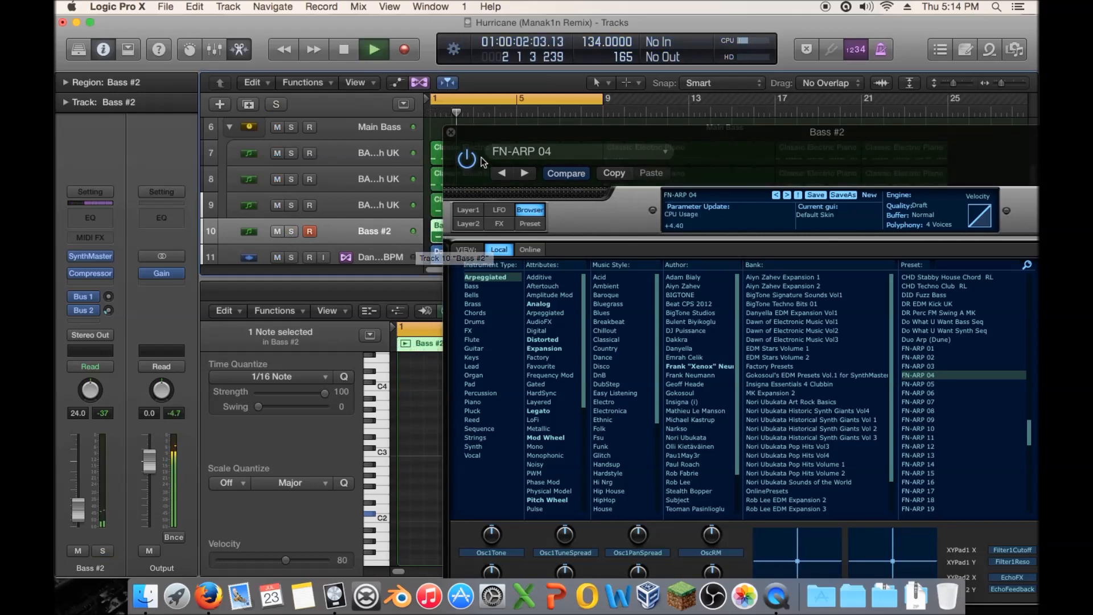
key(space)
Uncover the piano roll, try the Bass #2 note about one beat later in the mix, and return it to its previous position
drag(569, 132, 933, 212)
drag(476, 512, 529, 515)
key(space)
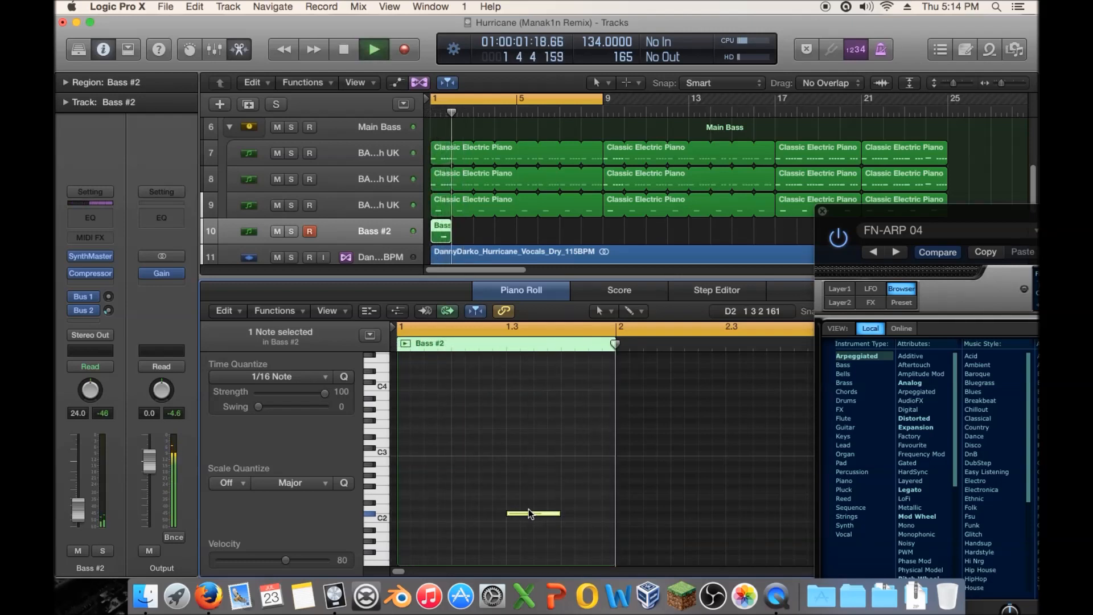
key(space)
drag(528, 513, 471, 510)
click(526, 510)
Bring the preset list back into view, solo Bass #2 and audition FN-ARP 06, FN-ARP 07 and FN-ARP 08
drag(892, 220, 656, 125)
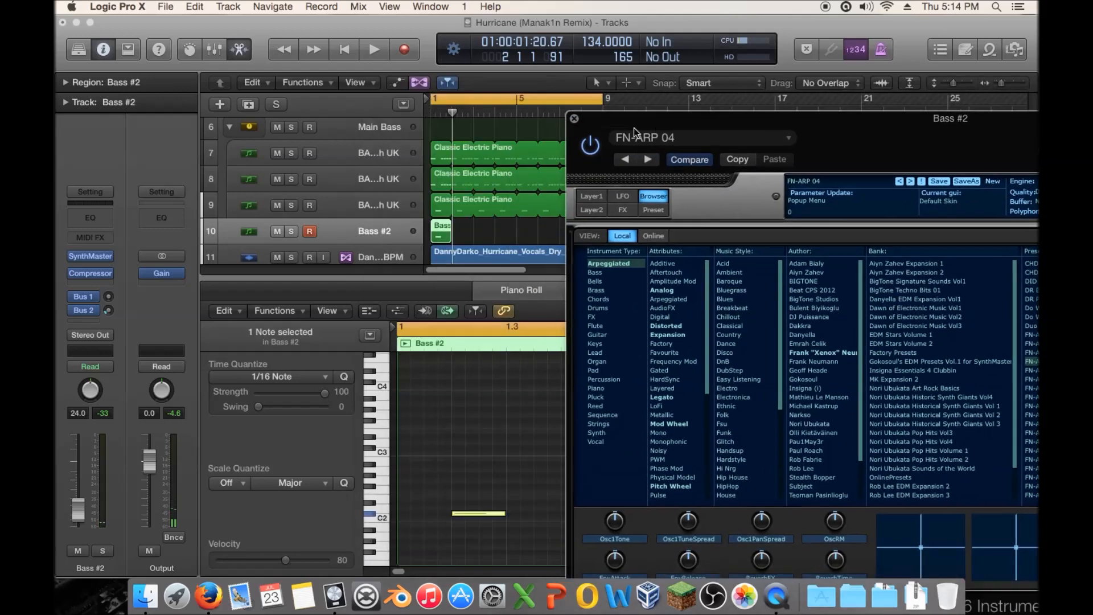
click(290, 231)
drag(659, 129, 424, 77)
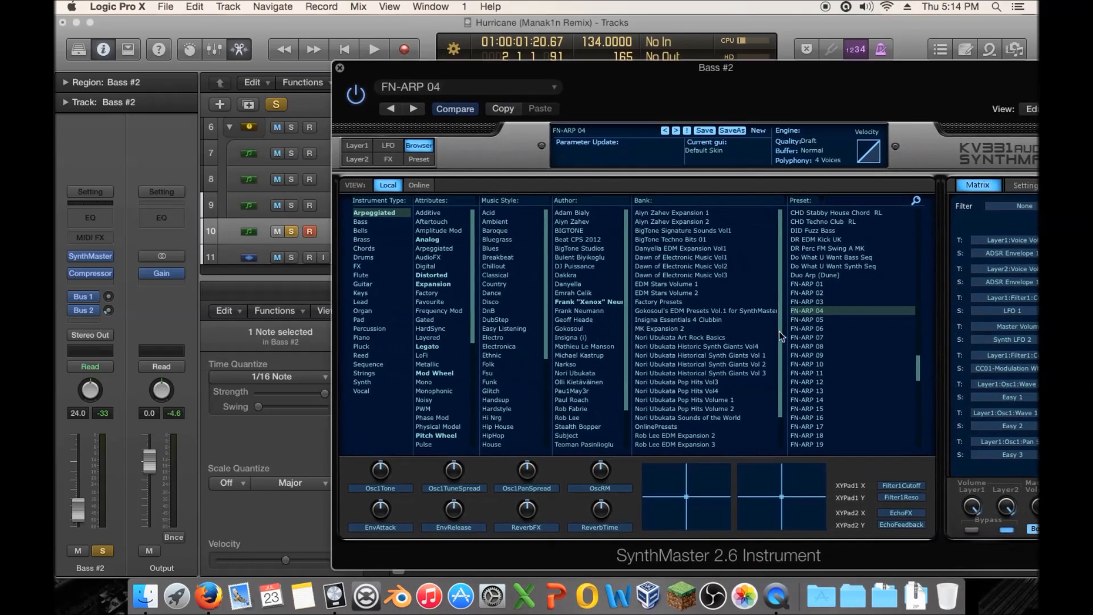
click(826, 329)
key(space)
click(825, 336)
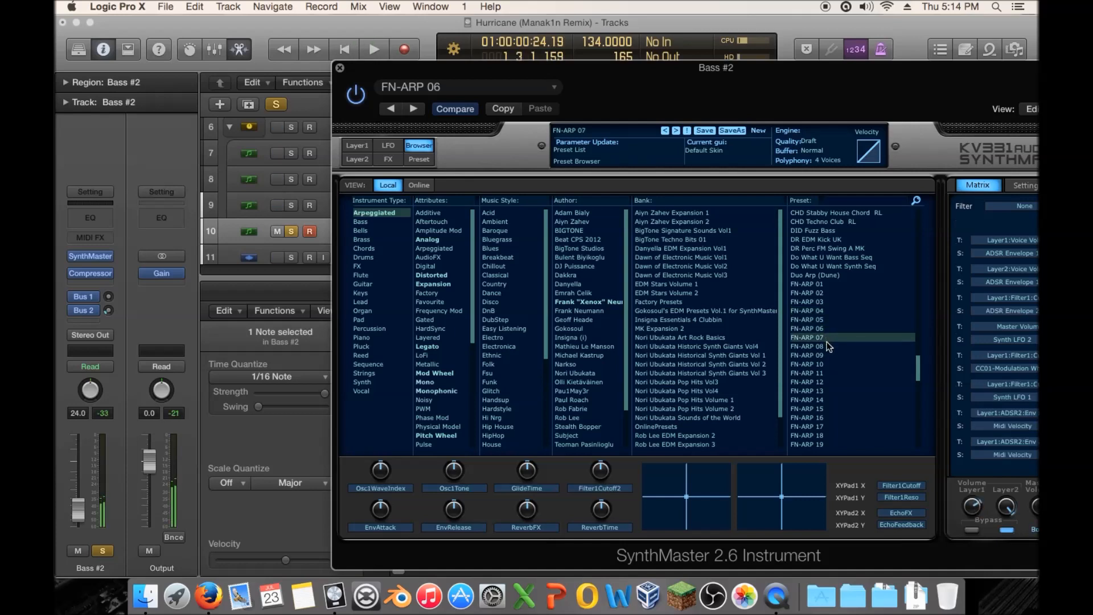
click(825, 345)
key(space)
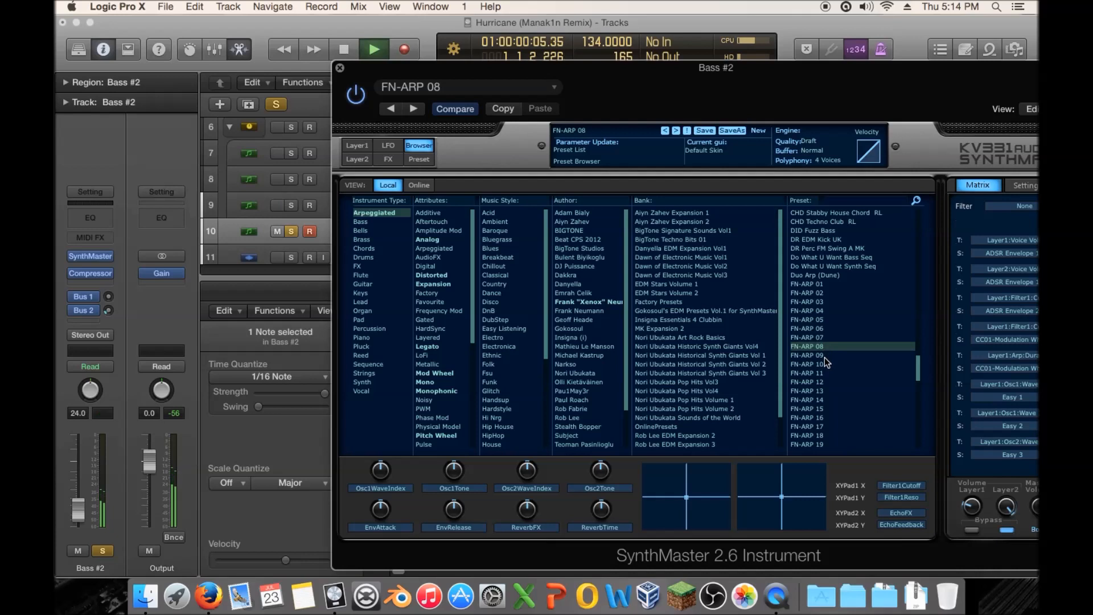
Audition the presets FN-ARP 09, FN-ARP 10 and FN-ARP 11, and load FN-ARP 12 on Bass #2
click(824, 355)
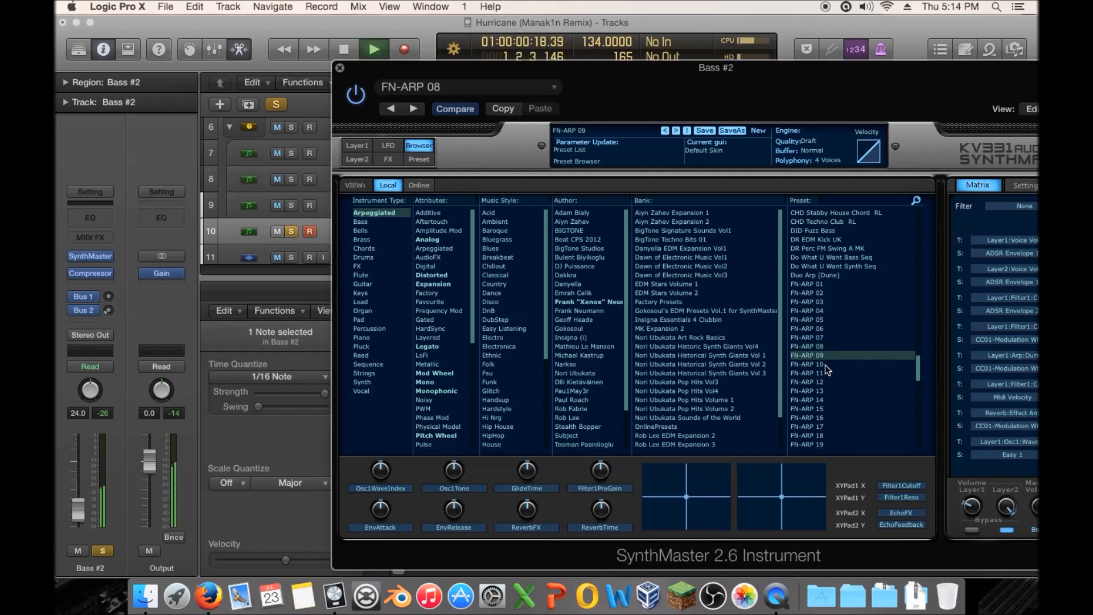
click(825, 364)
click(827, 374)
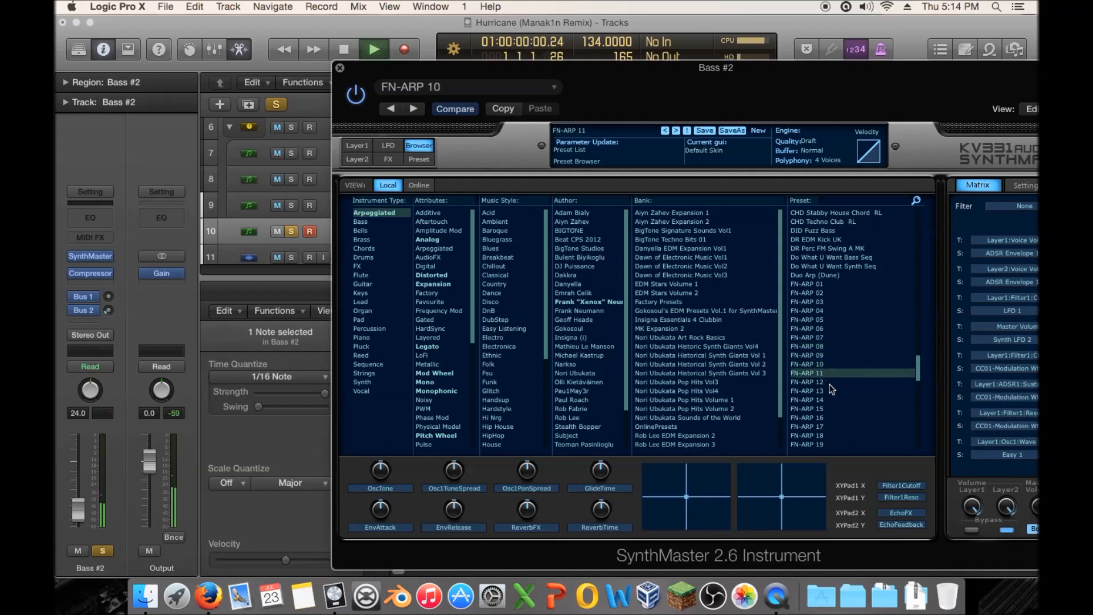
click(824, 382)
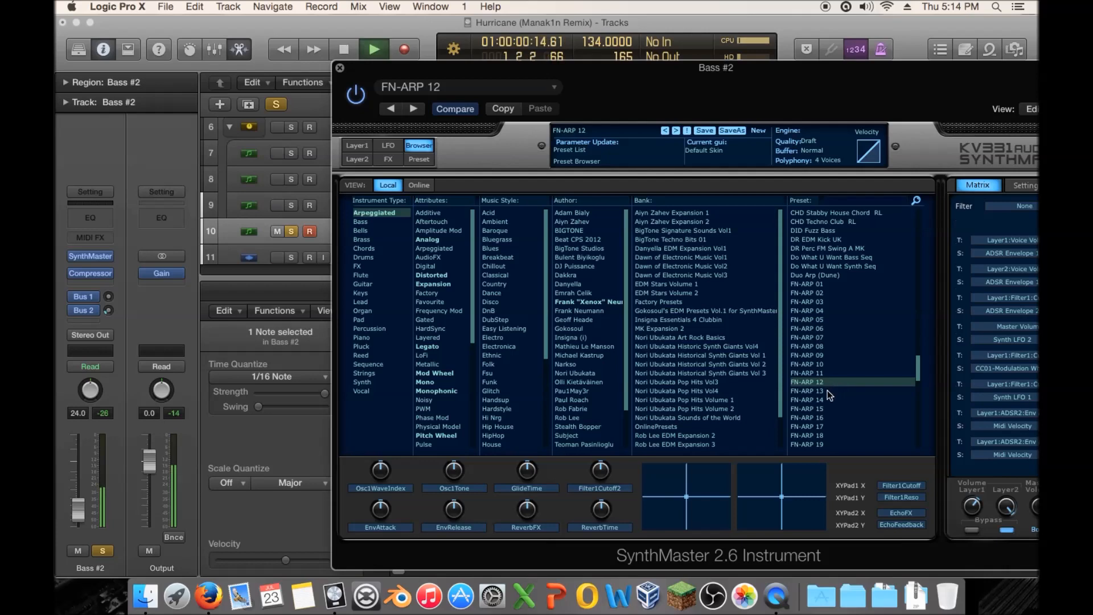
key(space)
Close the synth window and play the unsoloed Bass #2 together with the other tracks
click(339, 68)
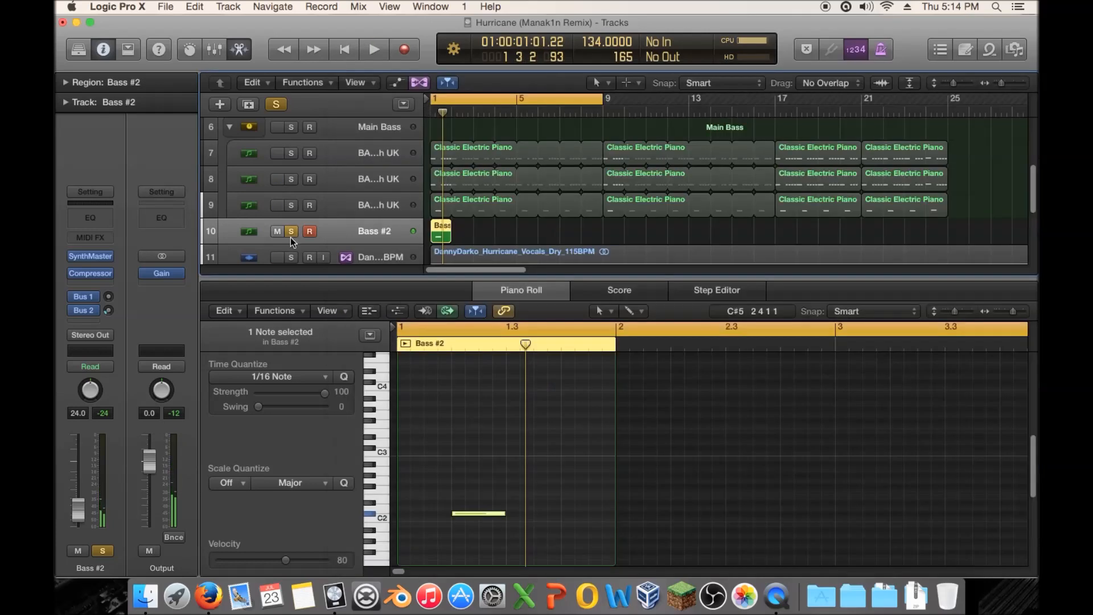
key(space)
key(space)
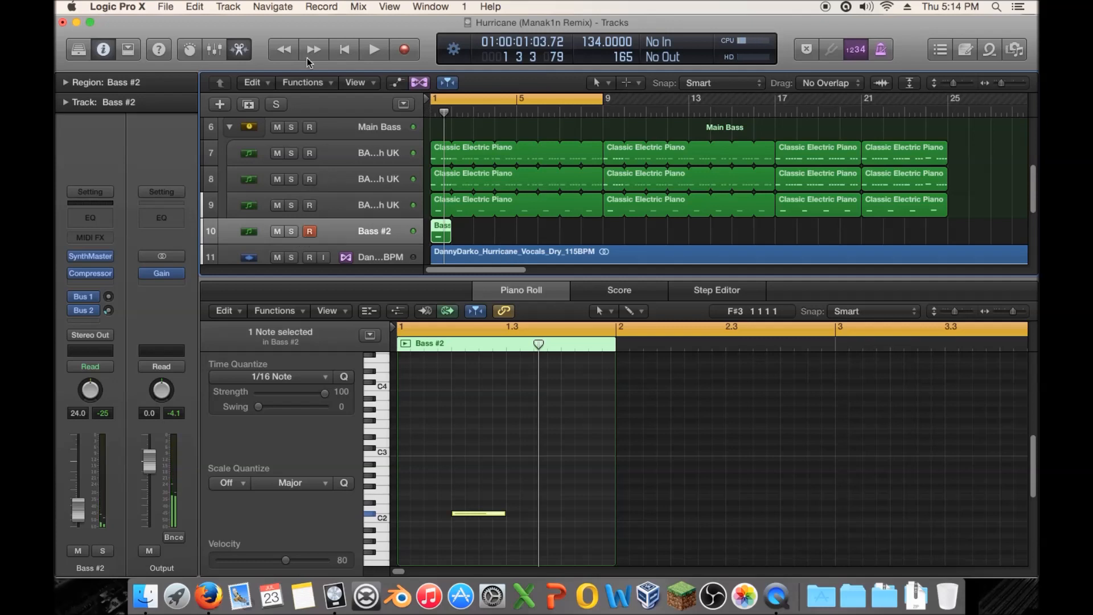
Duplicate the Bass #2 track with its settings and copy the Bass #2 region to the new track at bar 1
click(249, 105)
drag(437, 215, 466, 243)
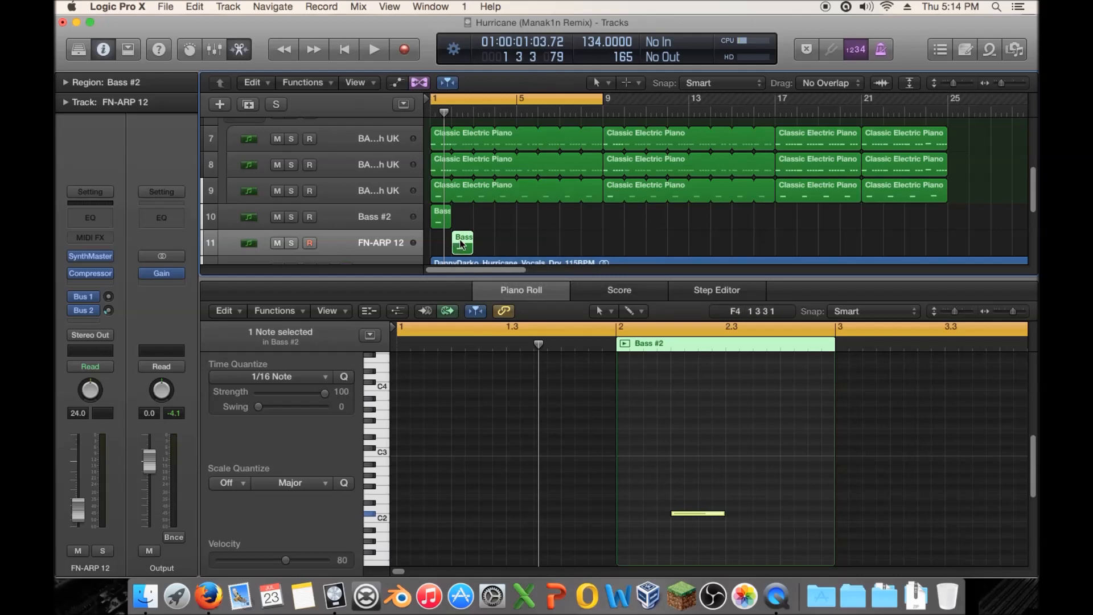
click(439, 224)
drag(462, 244, 442, 243)
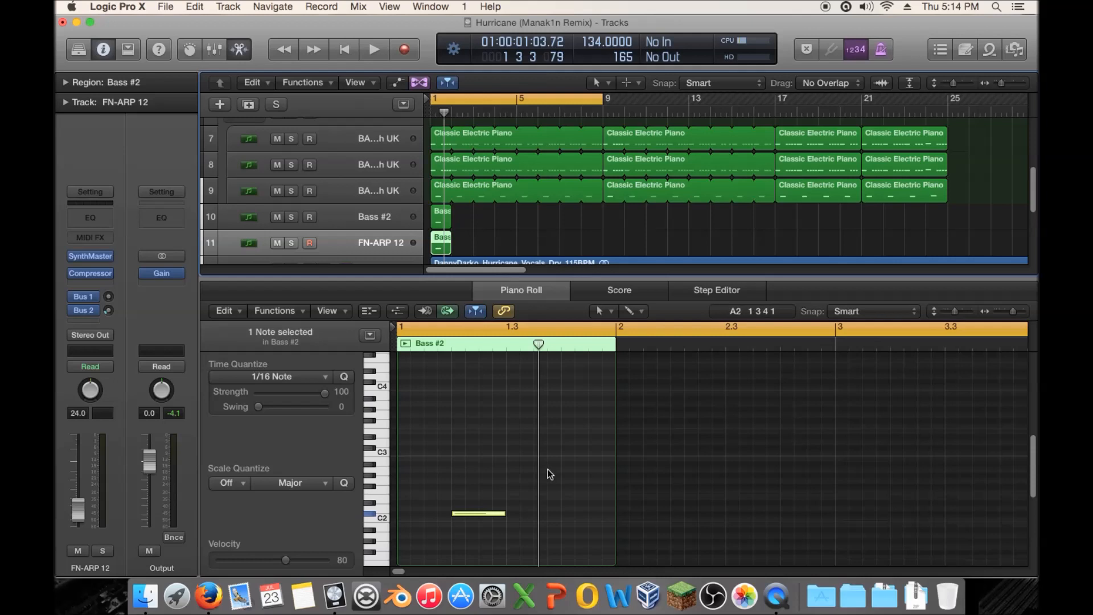
Replace the copied region's note with two consecutive eighth notes of the same pitch, starting about two and a half beats into bar 1
click(541, 512)
drag(585, 513, 556, 513)
super+click(573, 514)
drag(493, 479, 459, 534)
key(Delete)
Set the side chain of the FN-ARP 12 track's Compressor to Bus 20 and close the plug-in
click(88, 273)
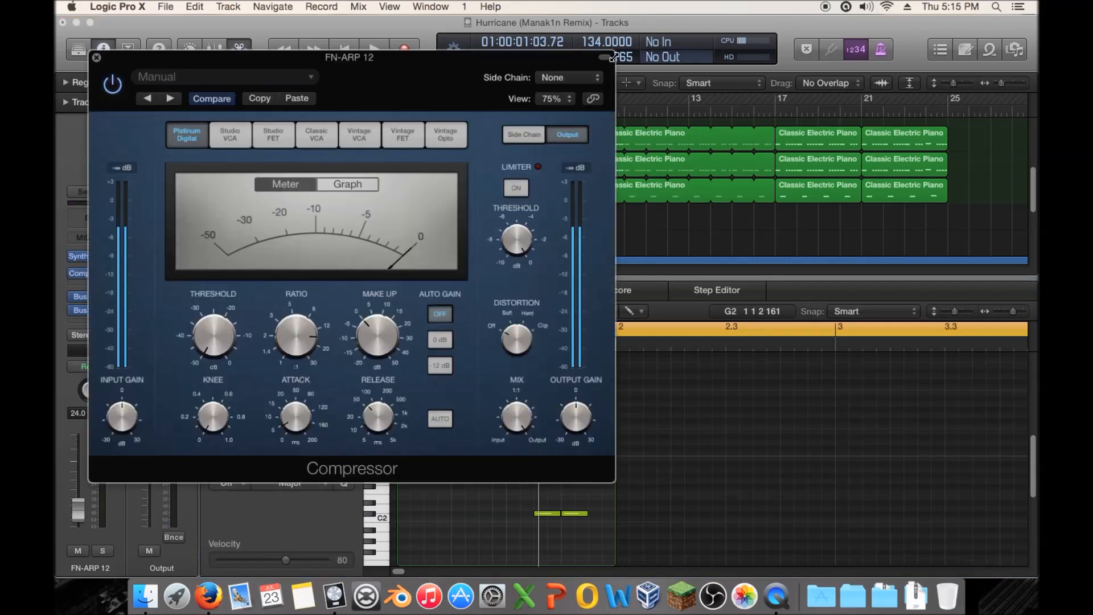
click(549, 77)
click(554, 251)
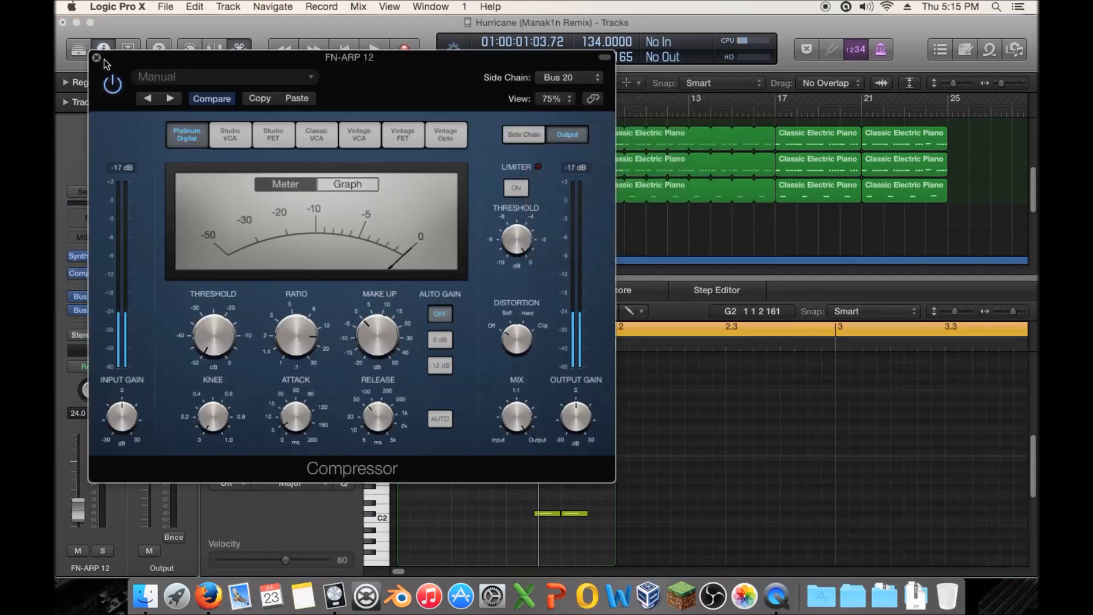
click(96, 57)
Raise the first eighth note by about three semitones and the second by about two, and play the result in the mix
drag(548, 508, 572, 502)
click(572, 498)
key(space)
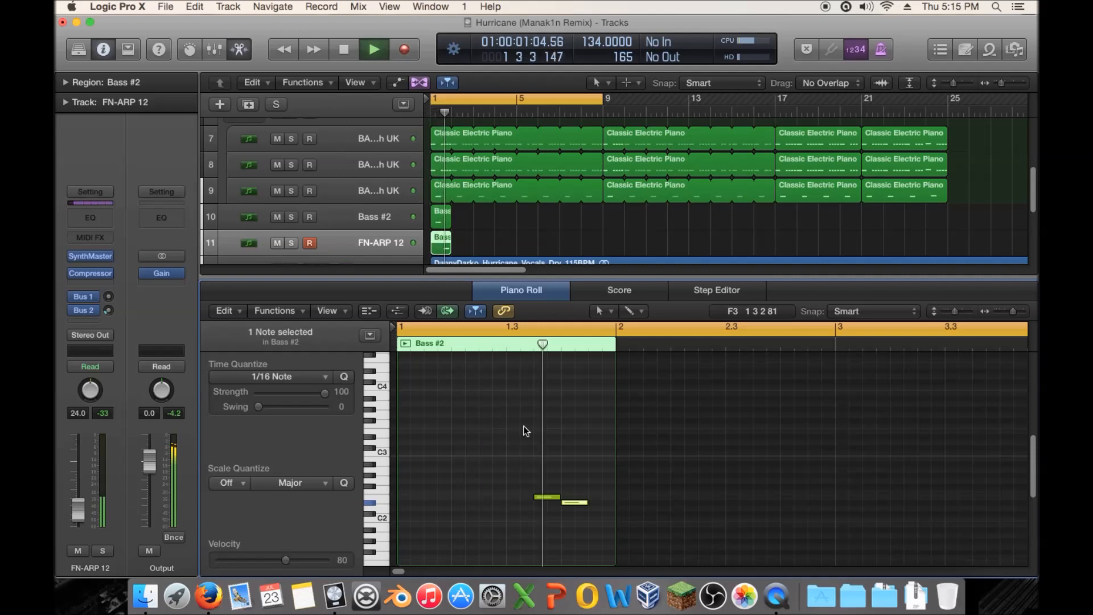
key(space)
key(space)
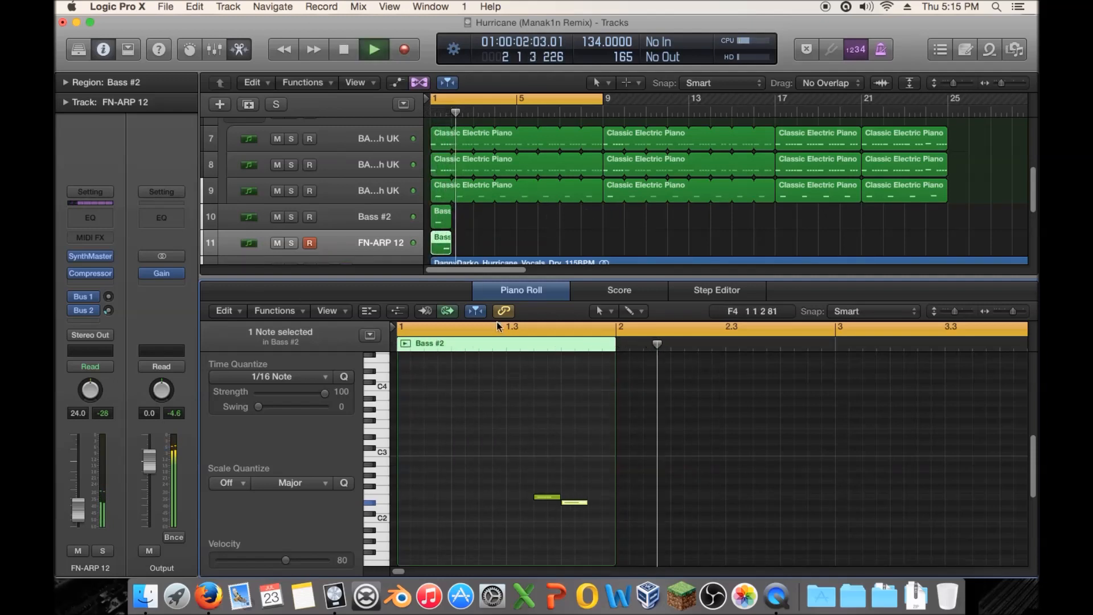
key(space)
Solo the FN-ARP 12 track and filter its SynthMaster preset browser to the Arpeggiated instrument type
click(290, 243)
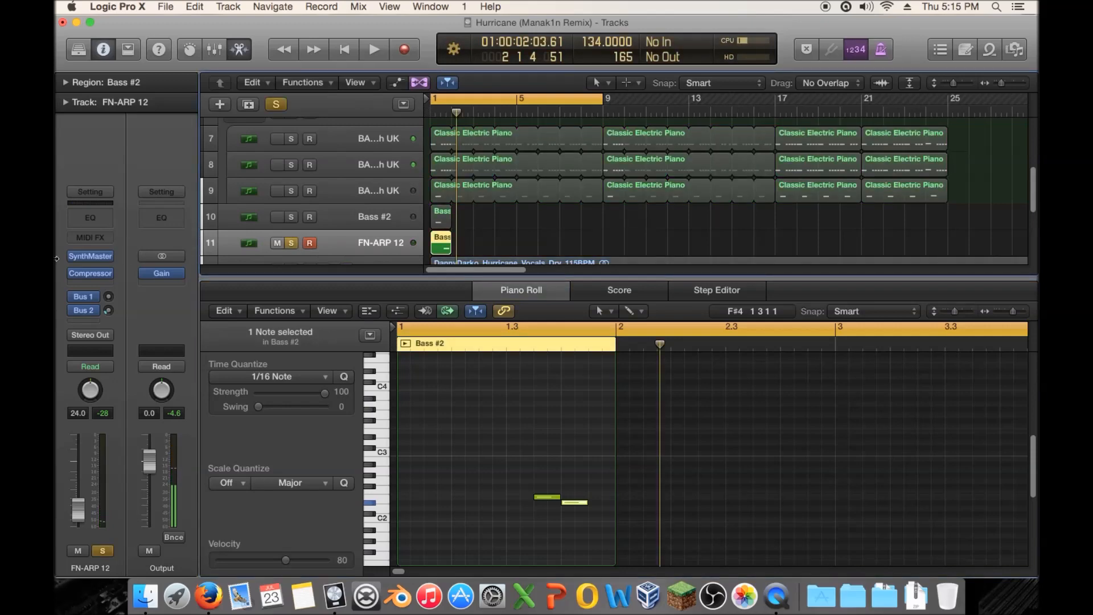
click(87, 257)
click(175, 135)
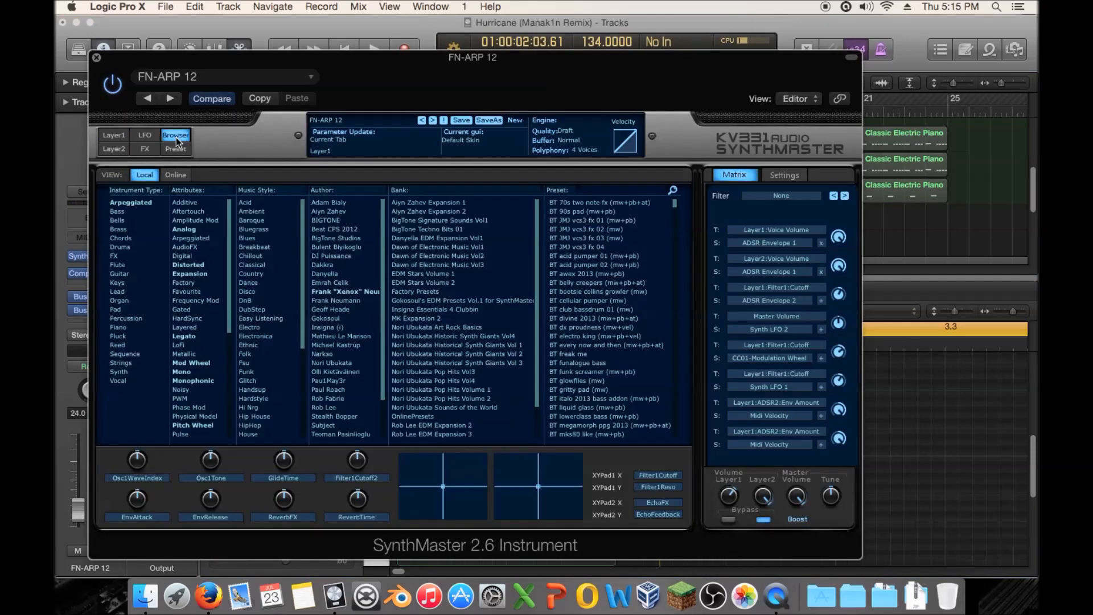
scroll(592, 269, down, 5)
click(141, 205)
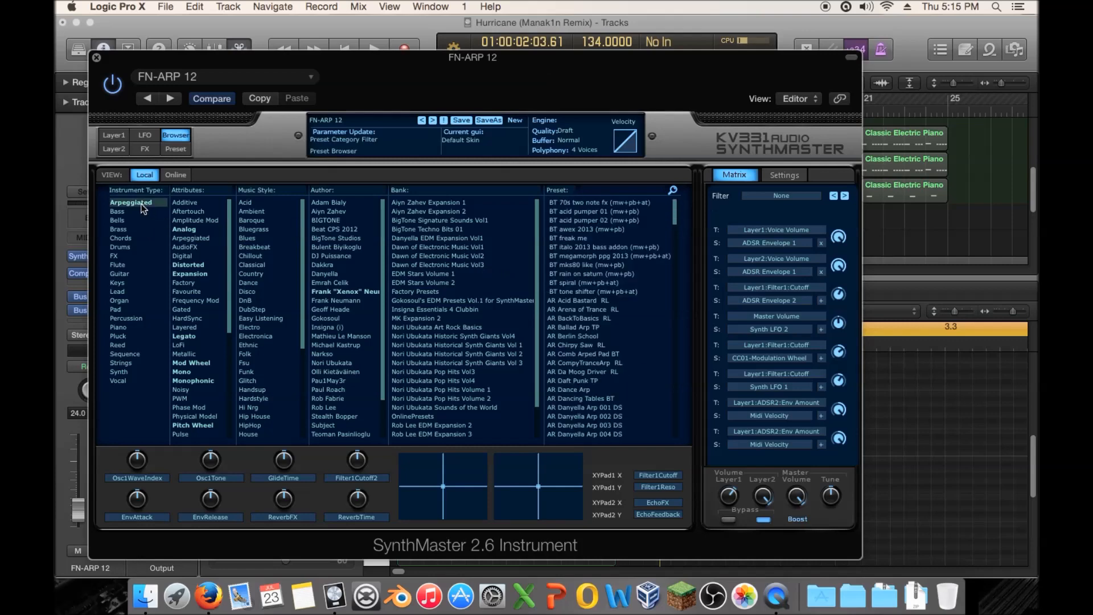
scroll(586, 312, down, 10)
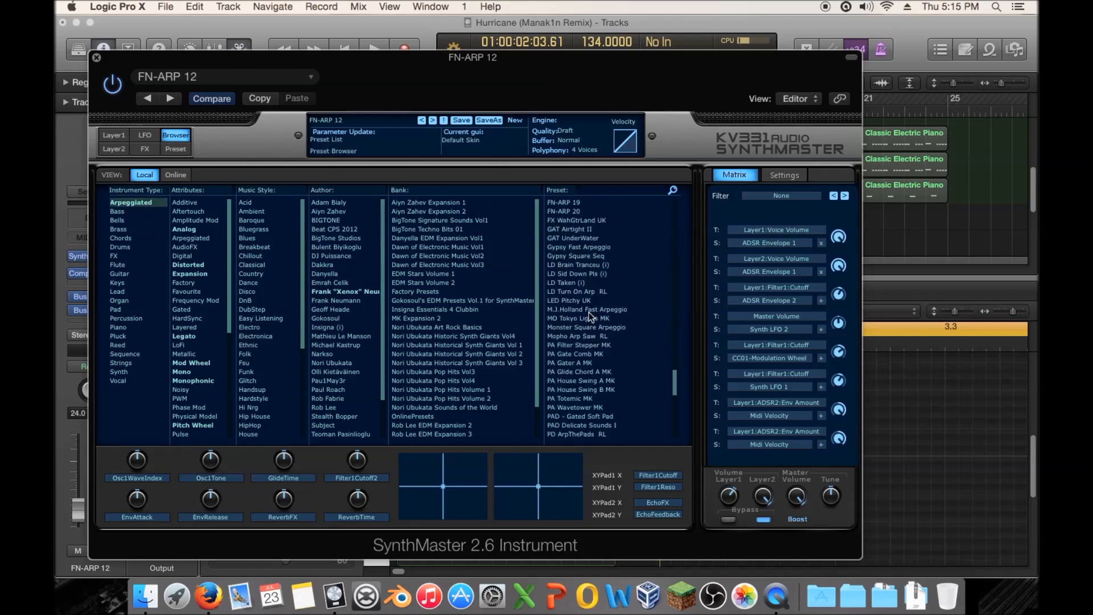
Audition the presets FN-ARP 03, FN-ARP 04, FN-ARP 08 and FN-ARP 09 on the duplicated track
click(574, 238)
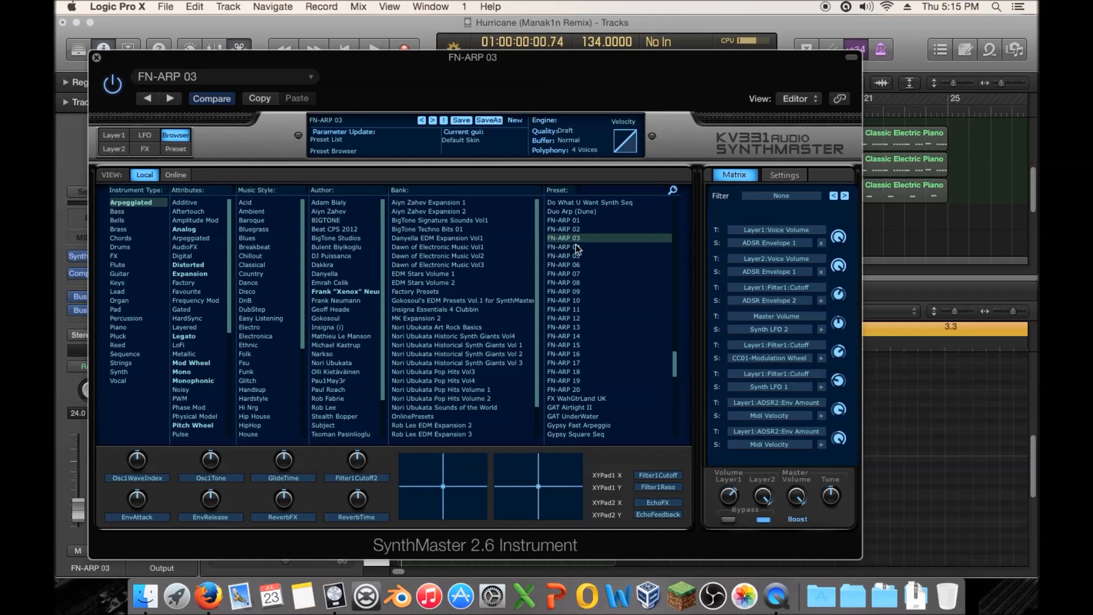
click(575, 246)
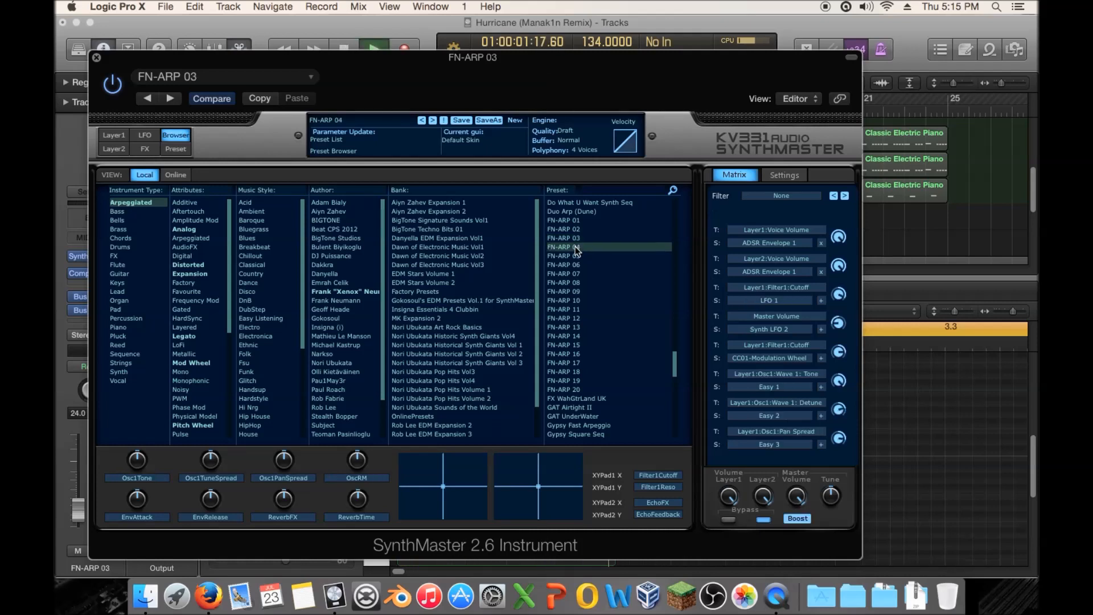
click(579, 279)
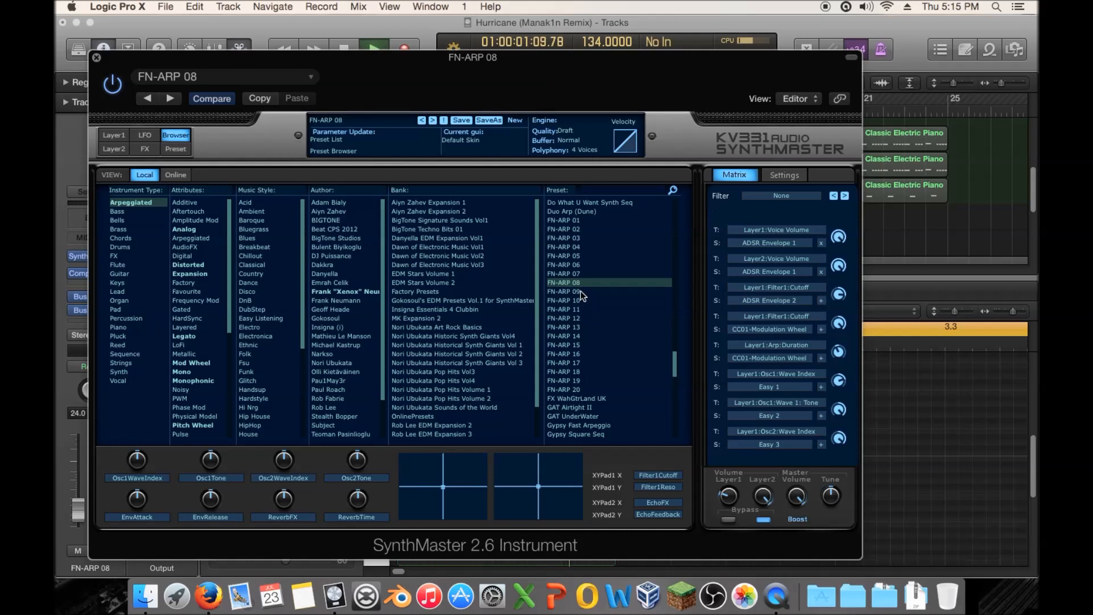
click(579, 291)
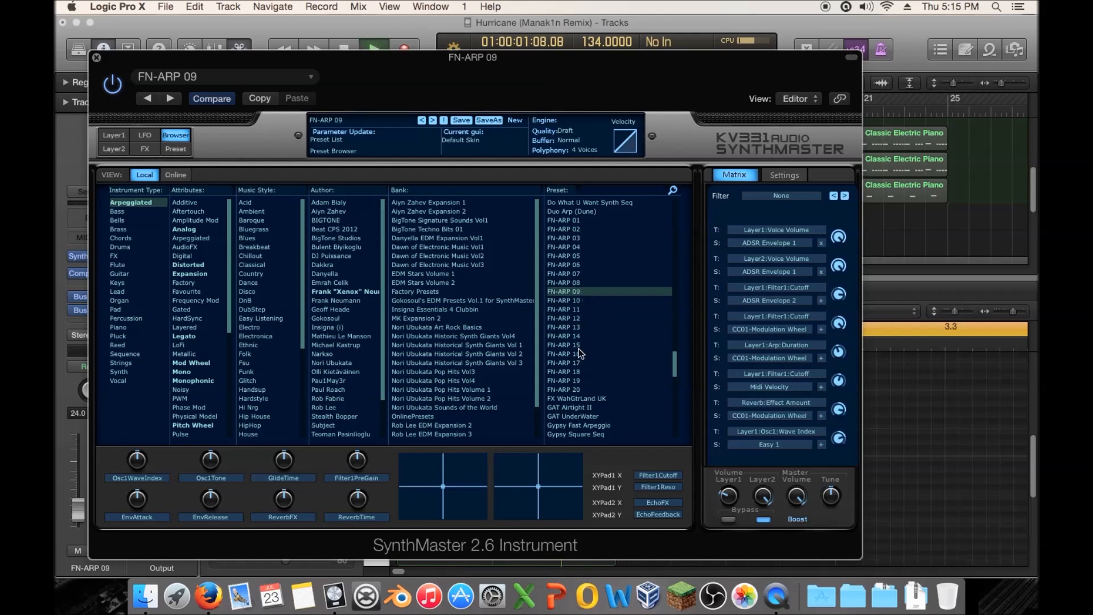
Audition the presets FN-ARP 19, FN-ARP 20, FN-ARP 18, FN-ARP 17 and FN-ARP 16 on the duplicated track
click(580, 380)
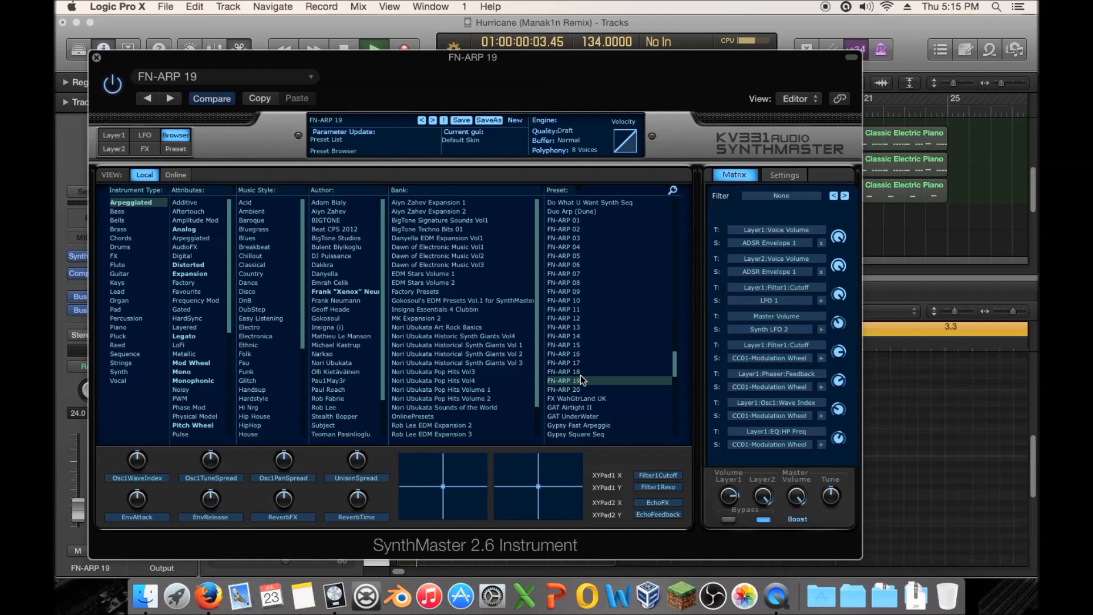
click(581, 389)
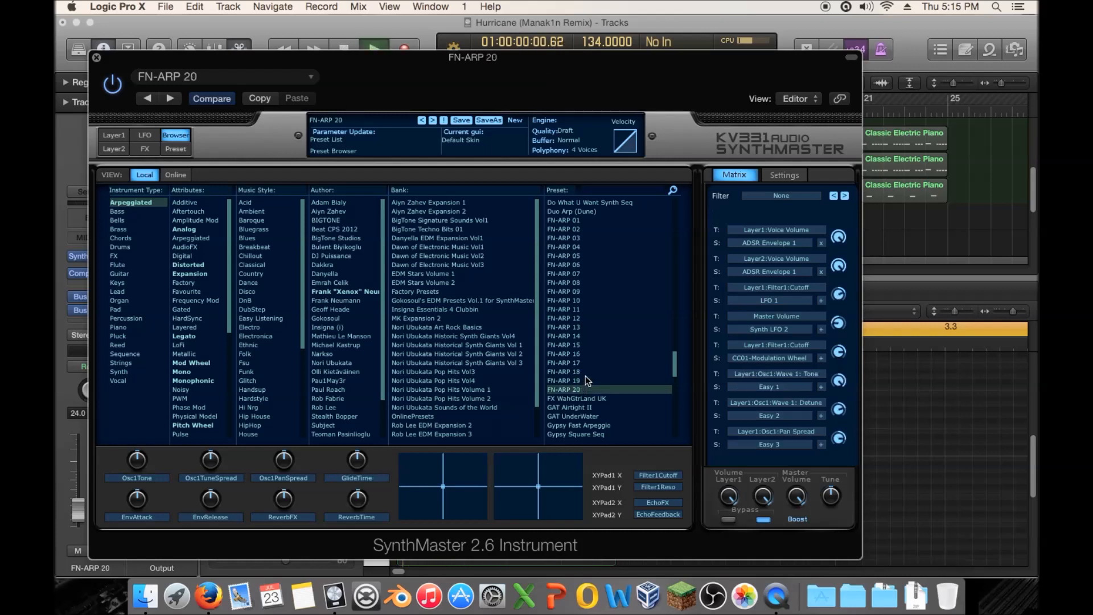
click(580, 371)
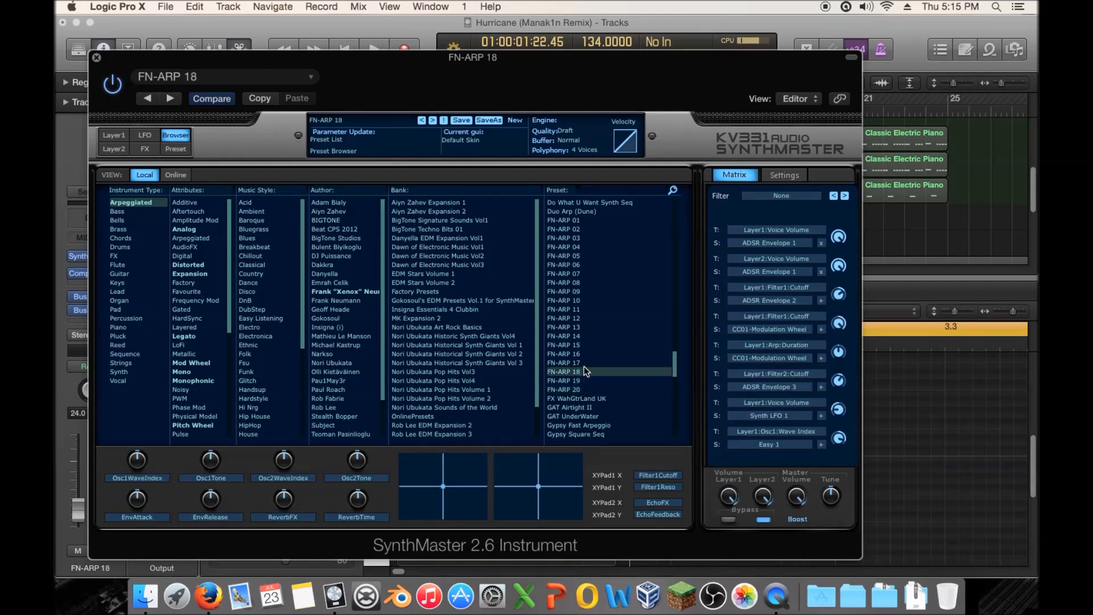
click(582, 362)
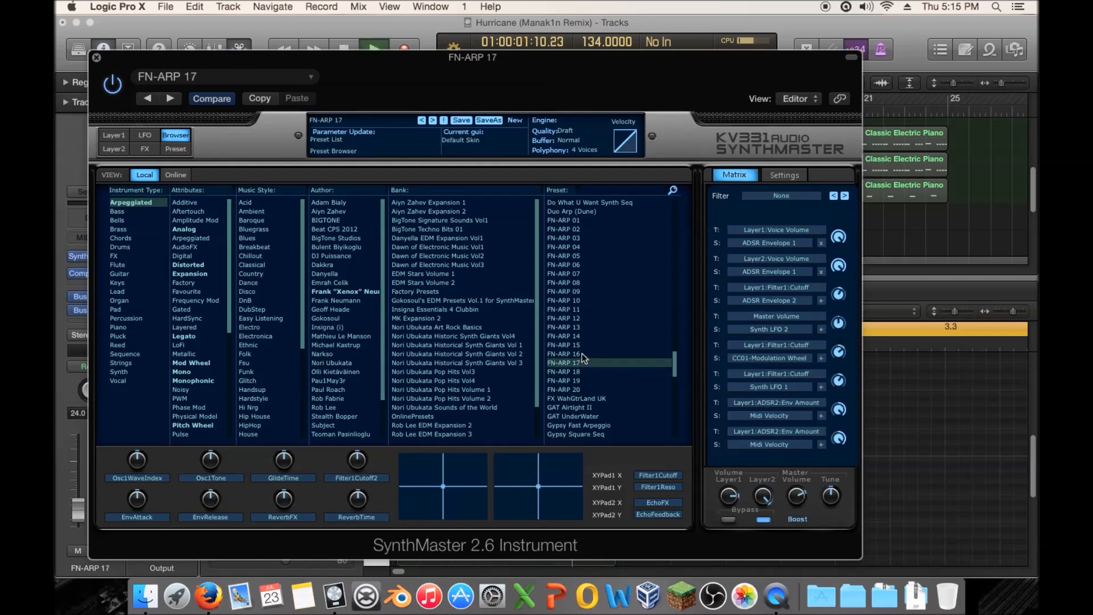
click(583, 353)
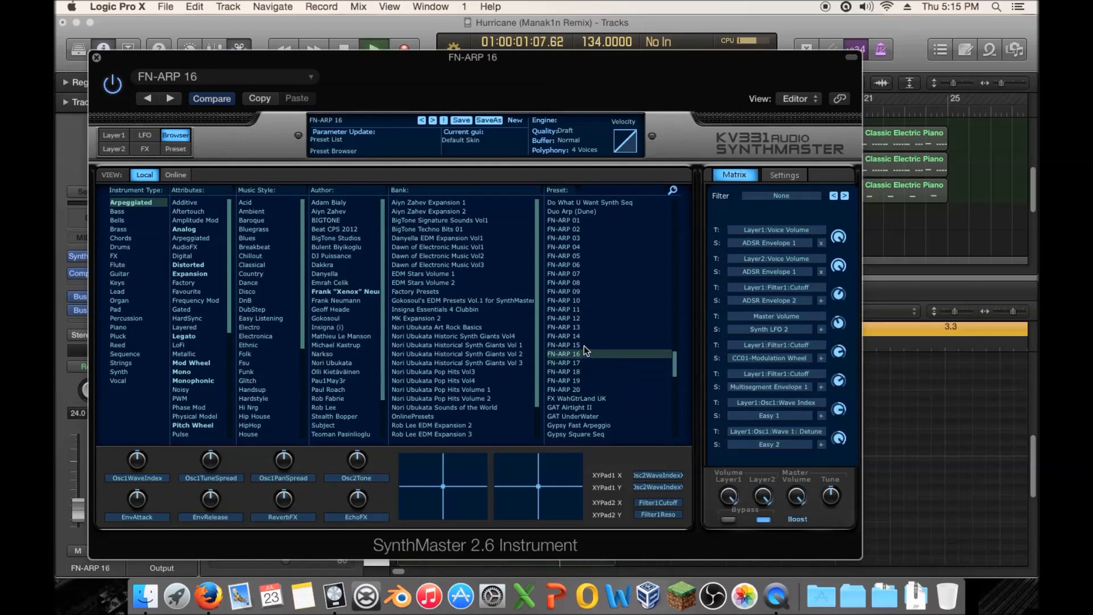
Audition the presets FN-ARP 15, FN-ARP 14 and FN-ARP 13, settle on FN-ARP 12, and play it in the mix
click(585, 345)
click(586, 335)
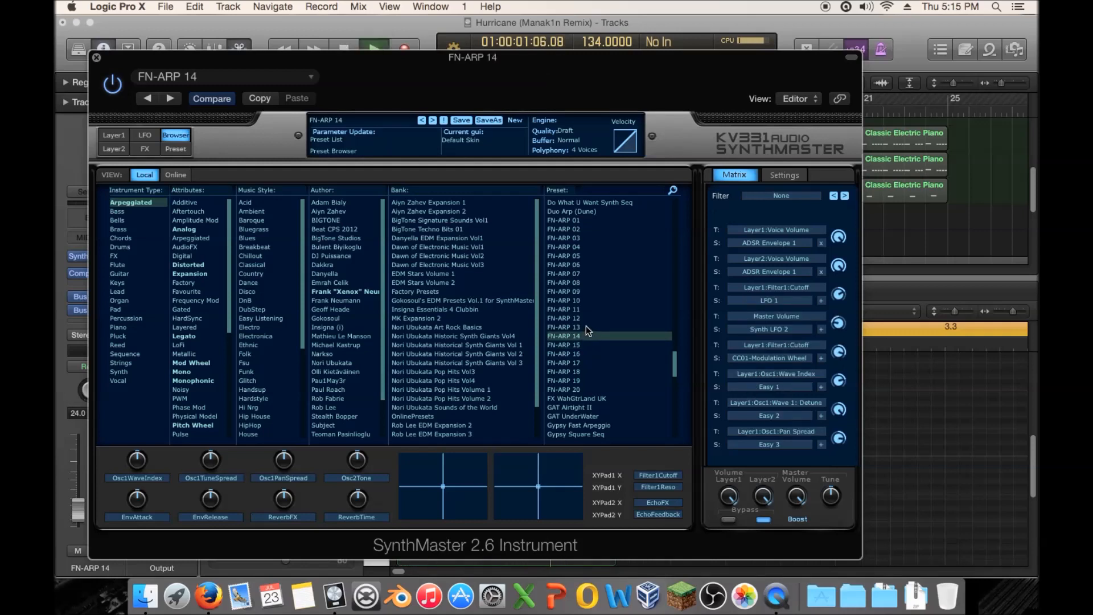
click(585, 327)
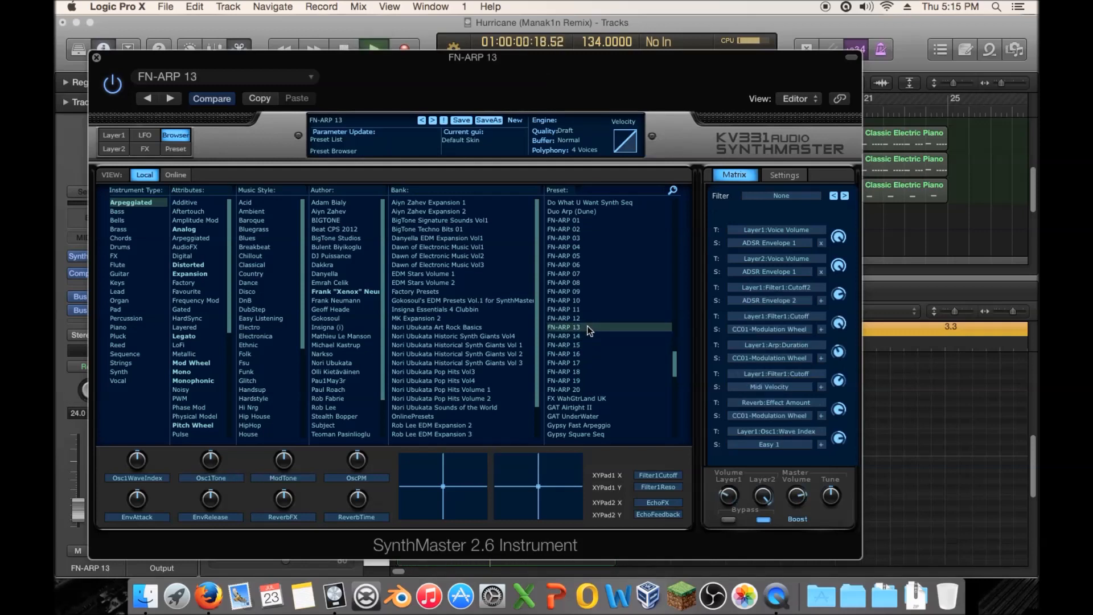
click(589, 314)
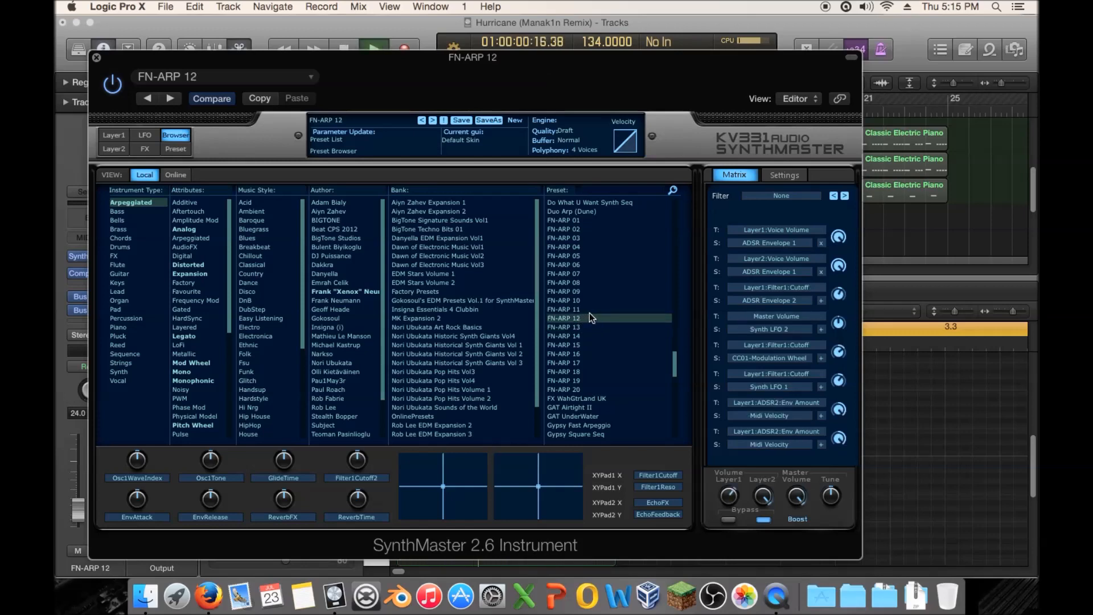
key(space)
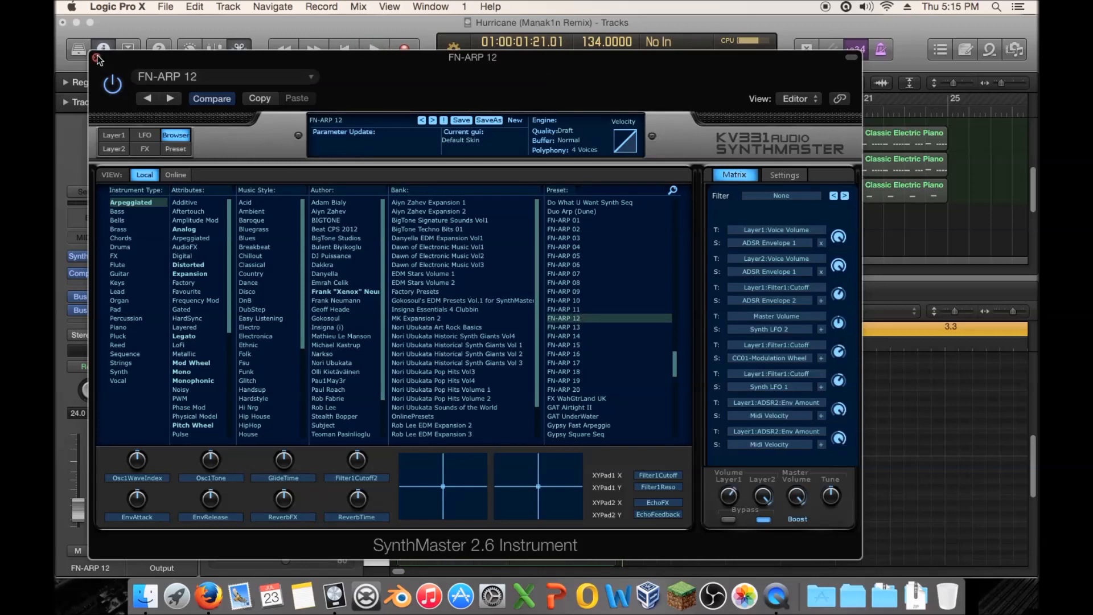
click(96, 57)
key(space)
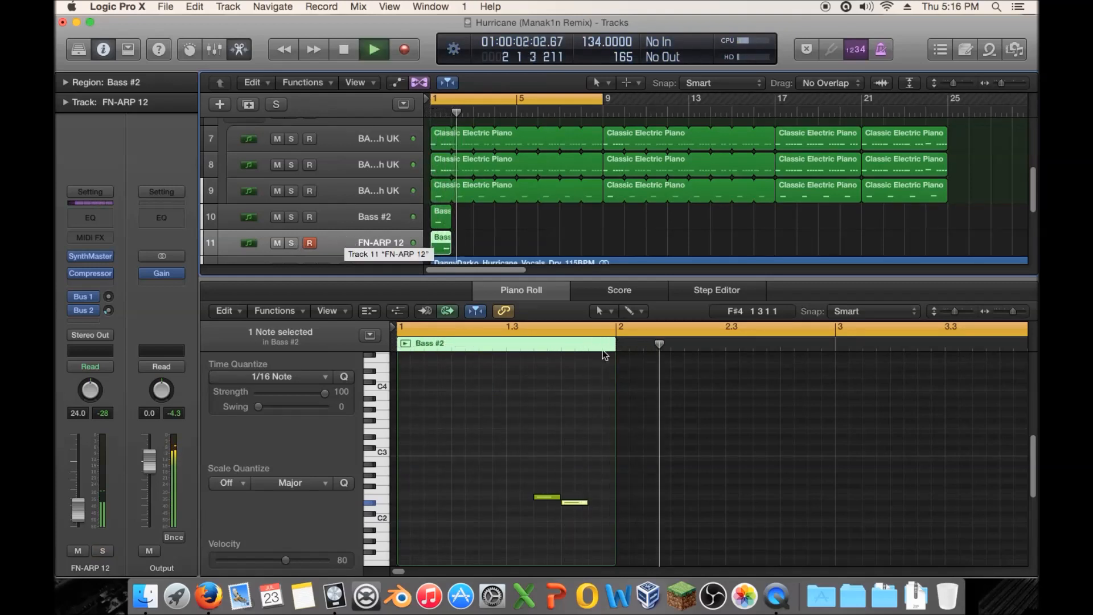
key(space)
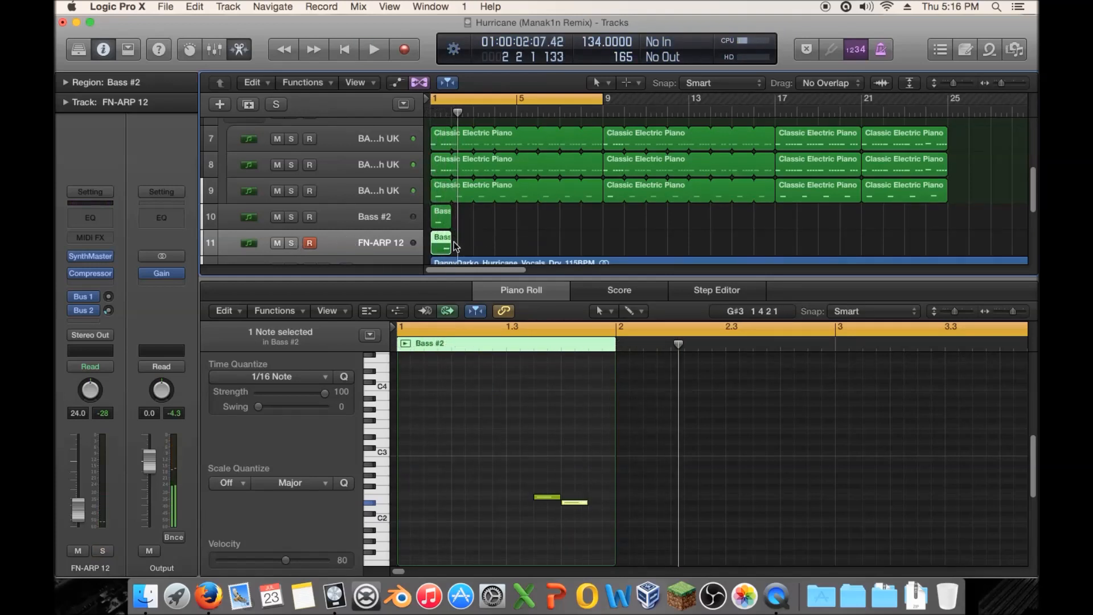
Extend both Bass #2 regions to two bars and add a sixteenth-note C#2 near the end of bar 1 on the Bass #2 track
drag(449, 247, 465, 222)
super+click(534, 513)
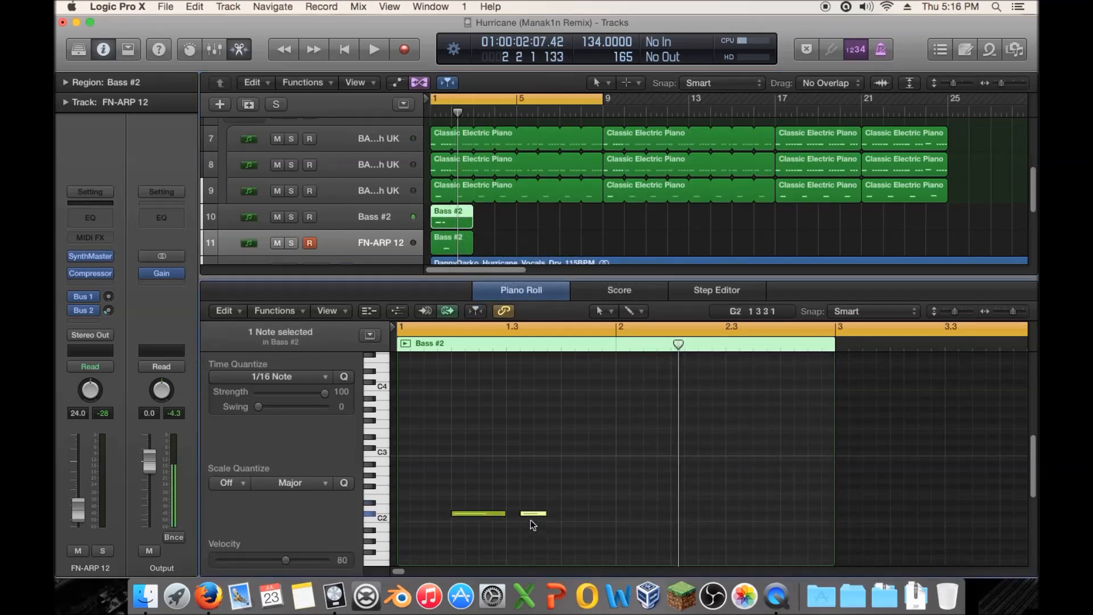
drag(545, 513, 593, 514)
key(space)
key(space)
key(space)
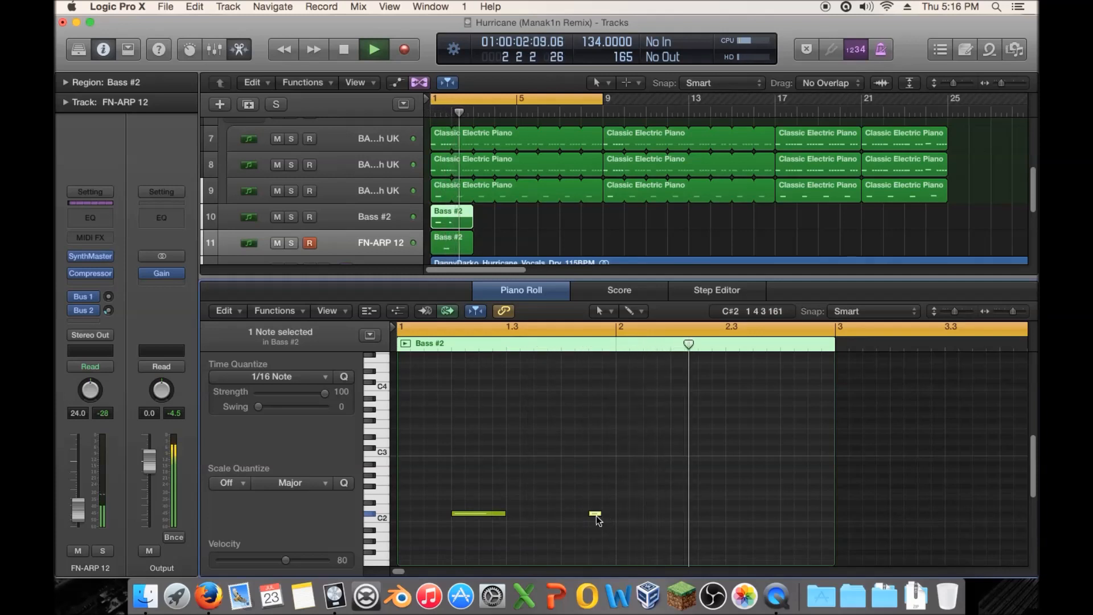
key(space)
Shorten both Bass #2 regions to about 1.25 bars, loop them up to bar 9, and play the result
drag(494, 213, 456, 248)
drag(456, 212, 603, 219)
key(Return)
key(space)
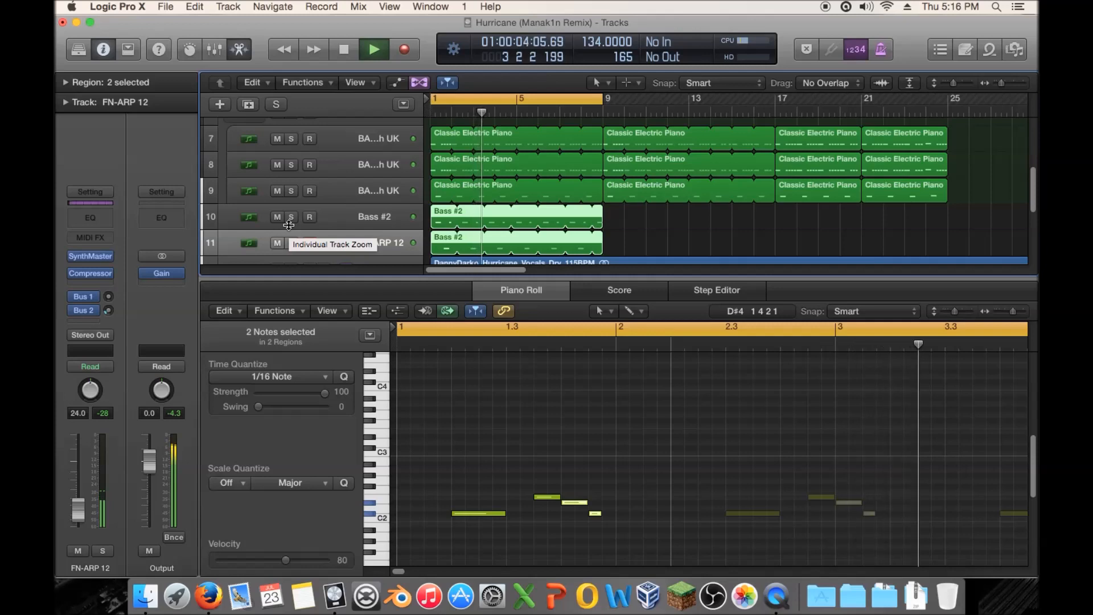
key(space)
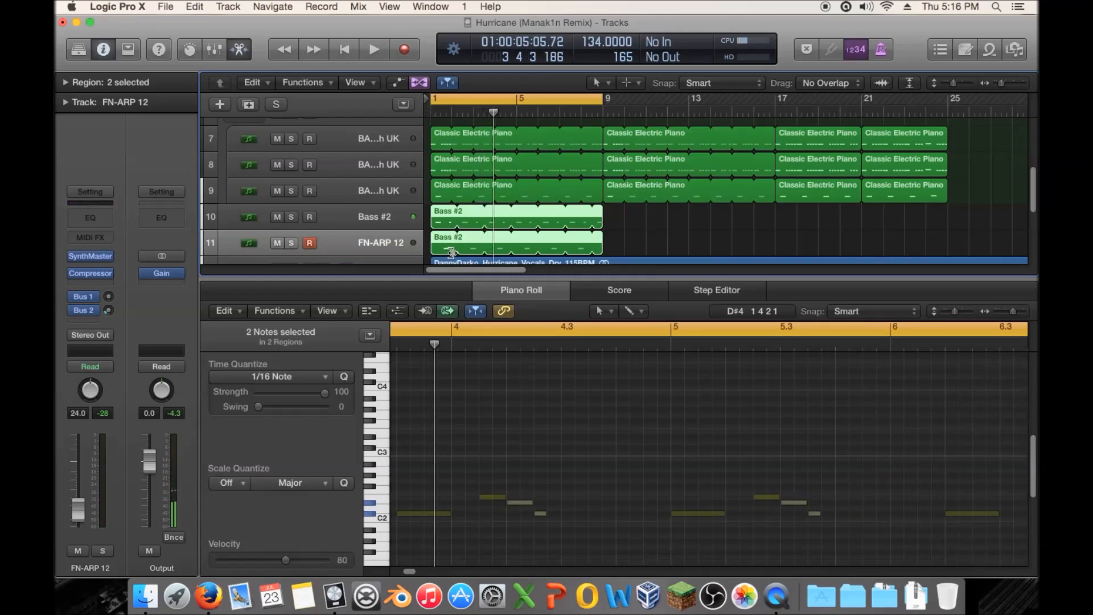
Select both looped Bass #2 regions and shorten their loop length to one bar
click(490, 192)
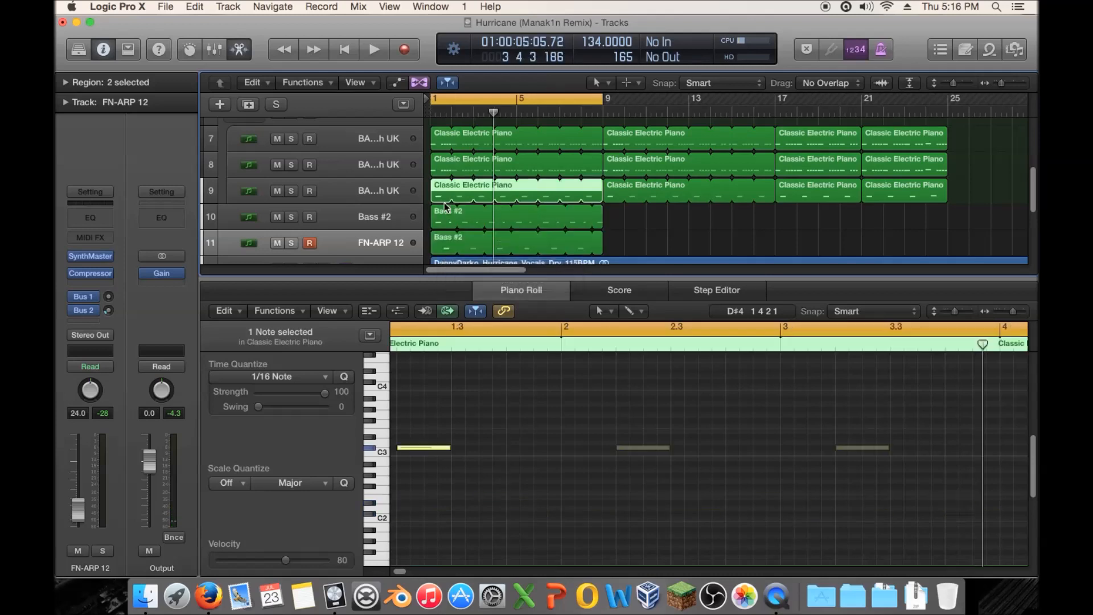
click(456, 220)
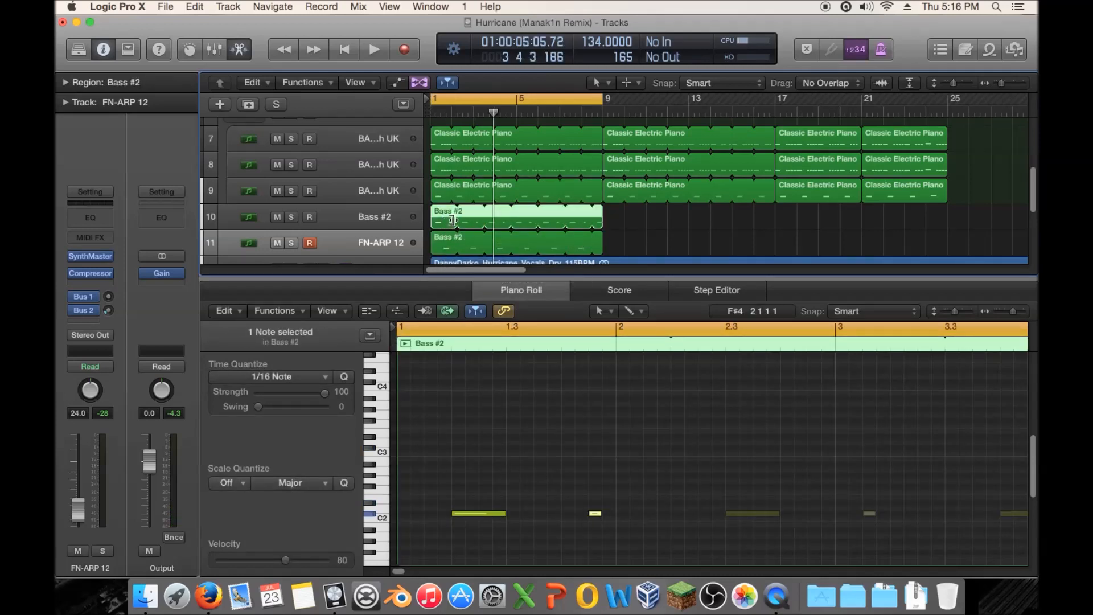
shift+click(447, 243)
drag(454, 250, 446, 250)
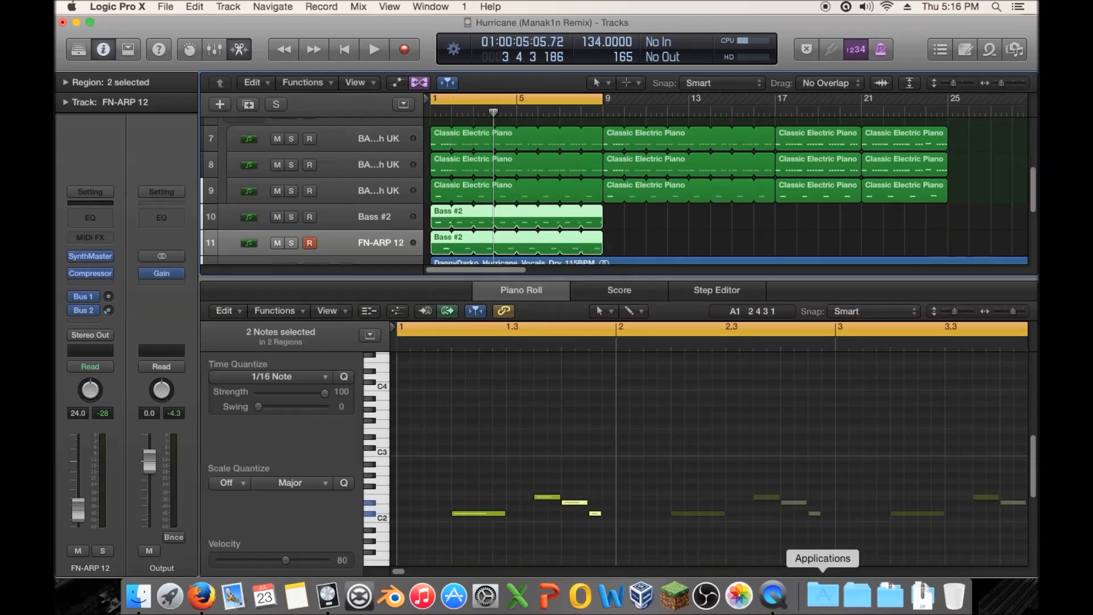
click(821, 595)
scroll(872, 310, down, 4)
click(963, 314)
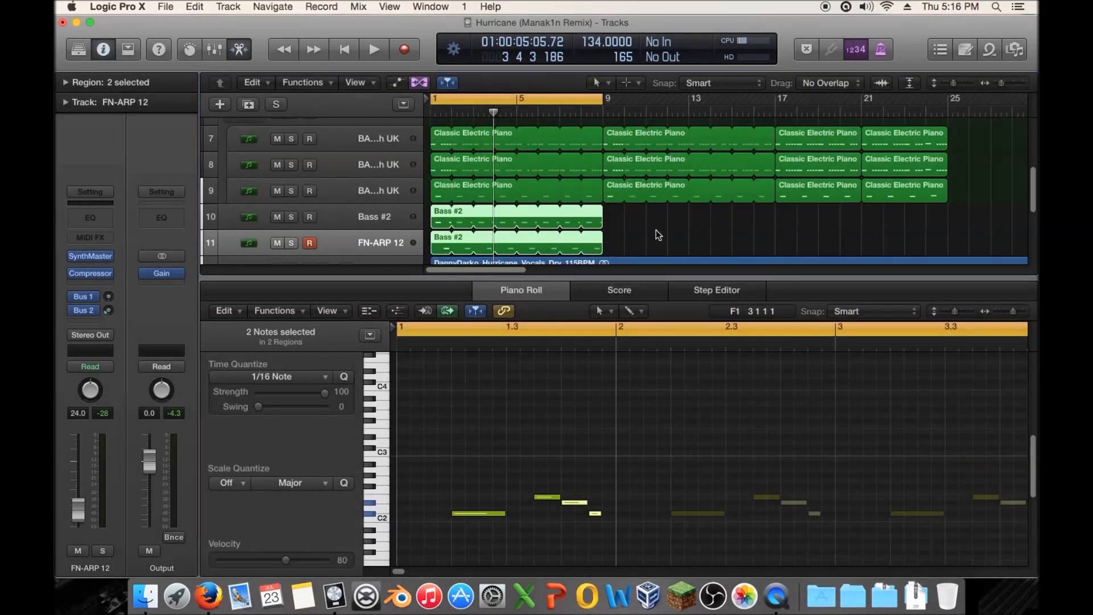
Play the mix and compare it with the Bass #2 and FN-ARP 12 tracks muted and unmuted
click(727, 230)
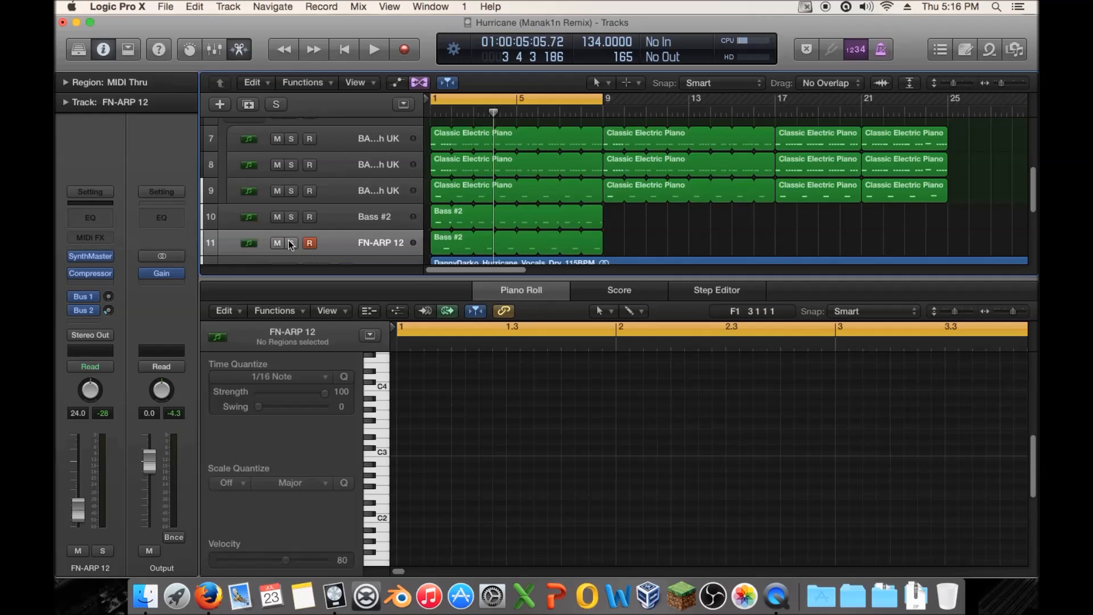
key(space)
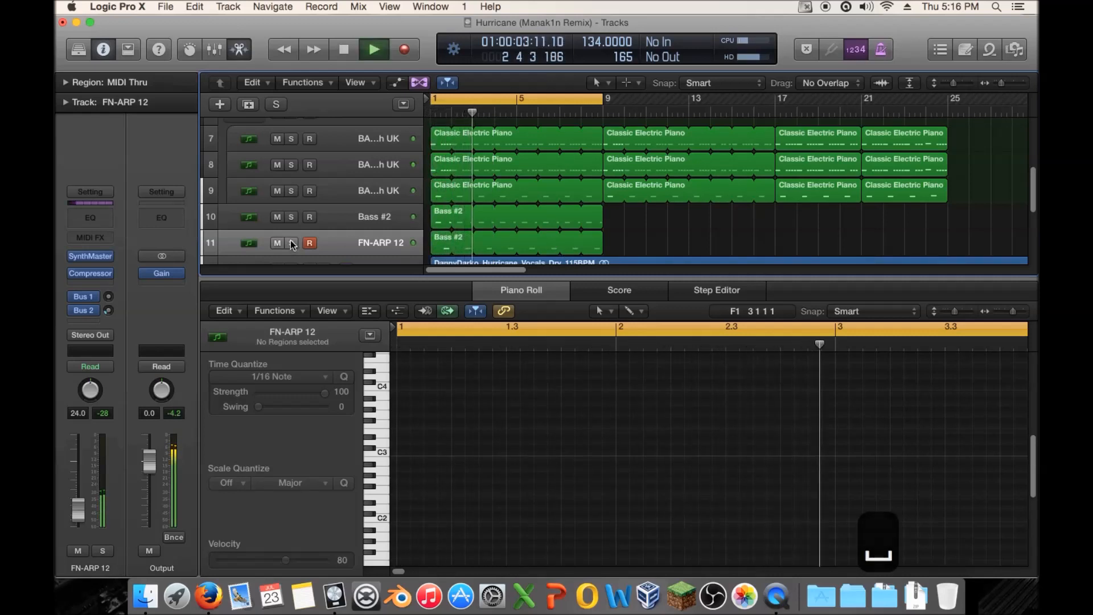
click(277, 243)
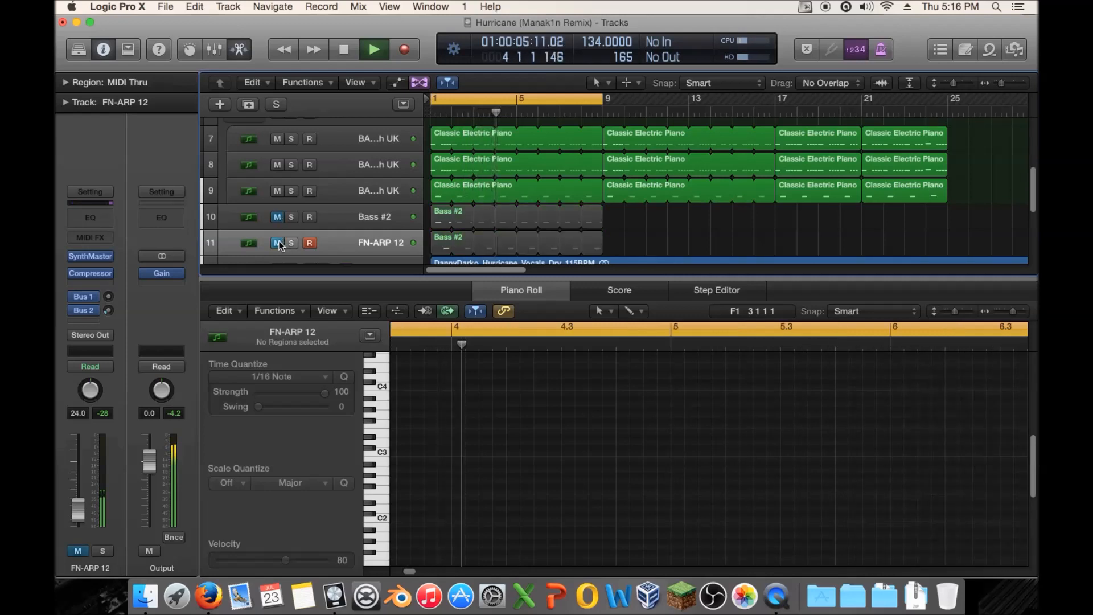
click(277, 243)
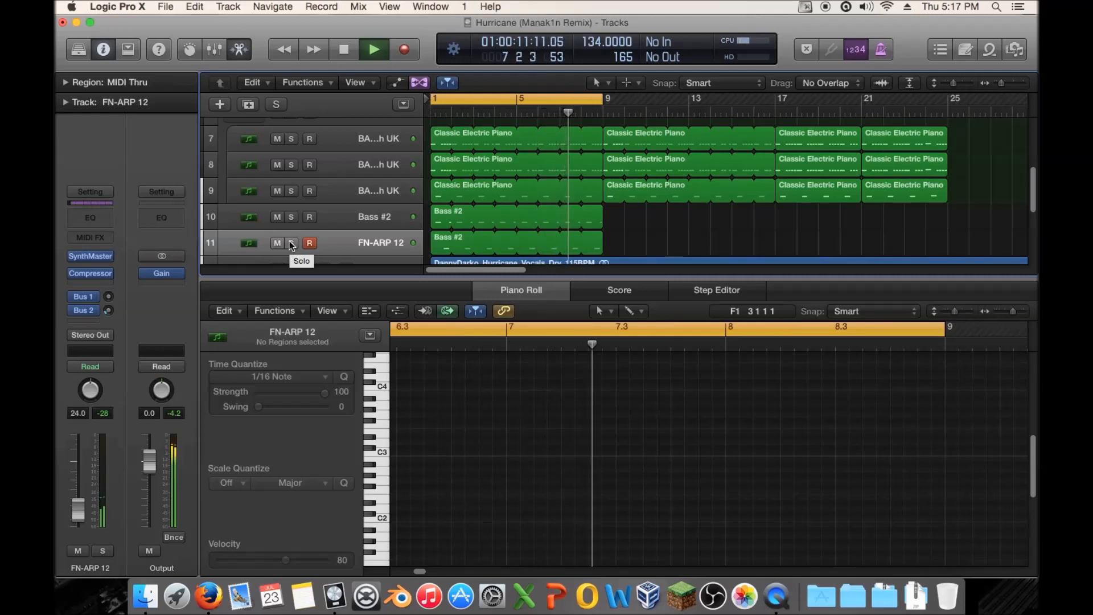
Solo the Bass #2 and FN-ARP 12 tracks together and check which SynthMaster preset Bass #2 uses
drag(291, 243, 289, 223)
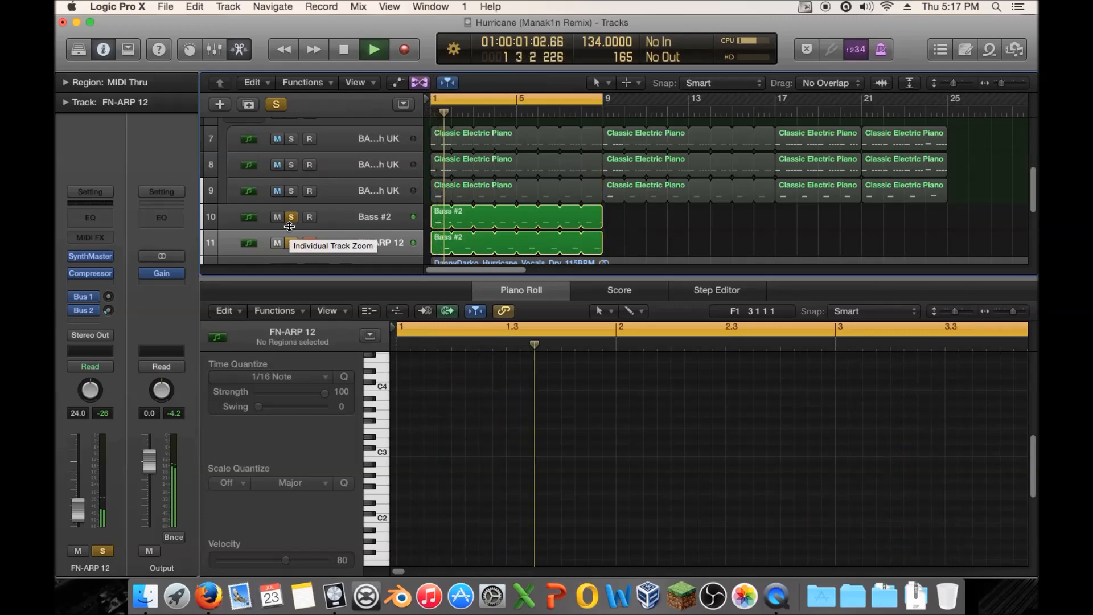
key(space)
click(371, 221)
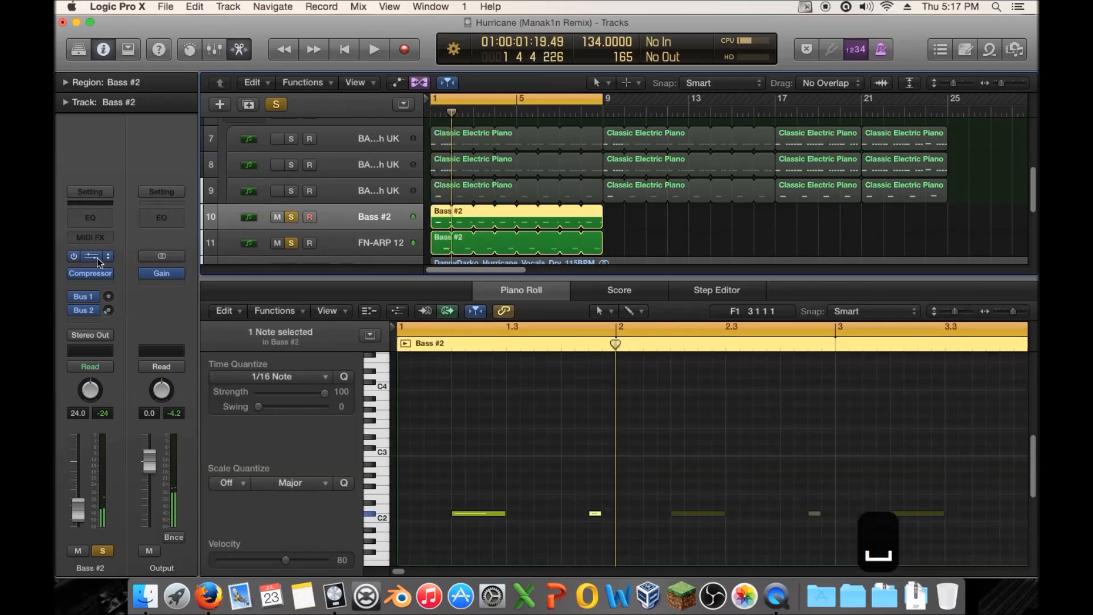
click(97, 258)
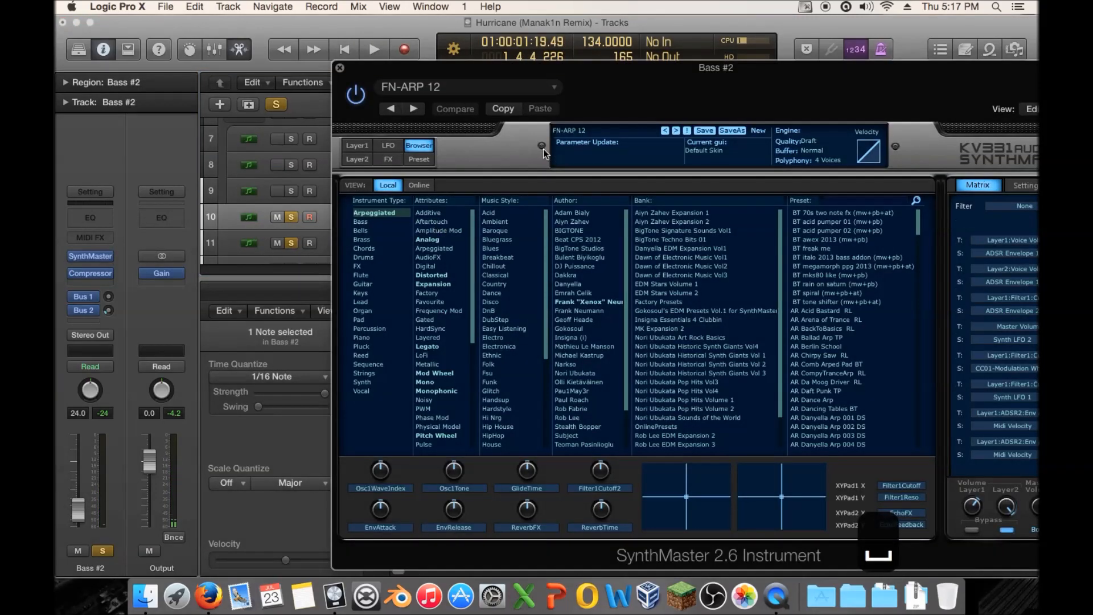
click(340, 67)
Load the preset FN-ARP 11 on the duplicated track and play it unsoloed in the mix
click(349, 244)
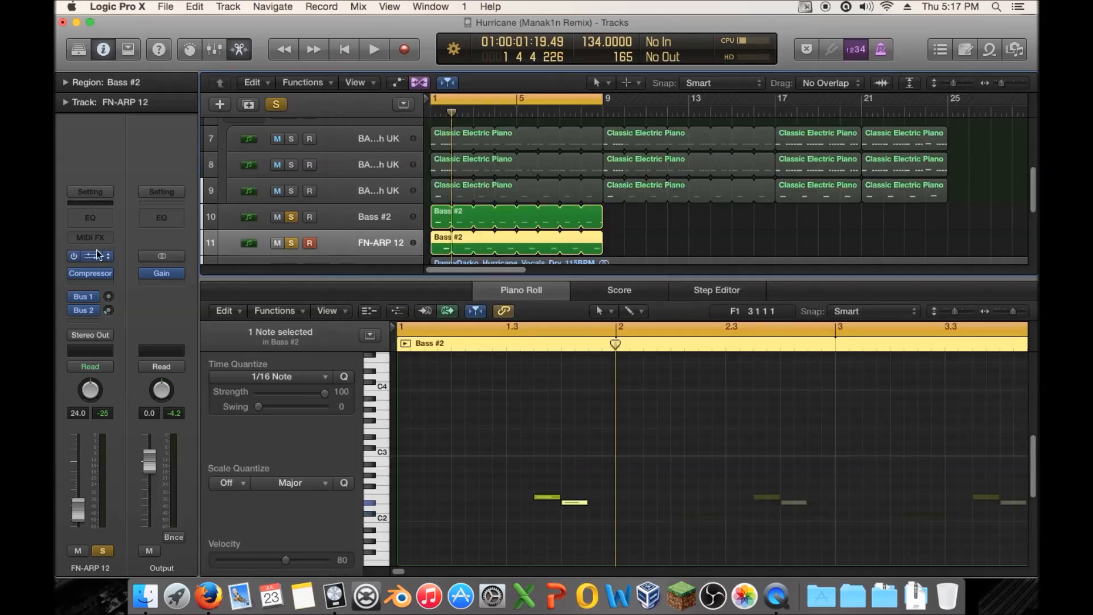
click(97, 257)
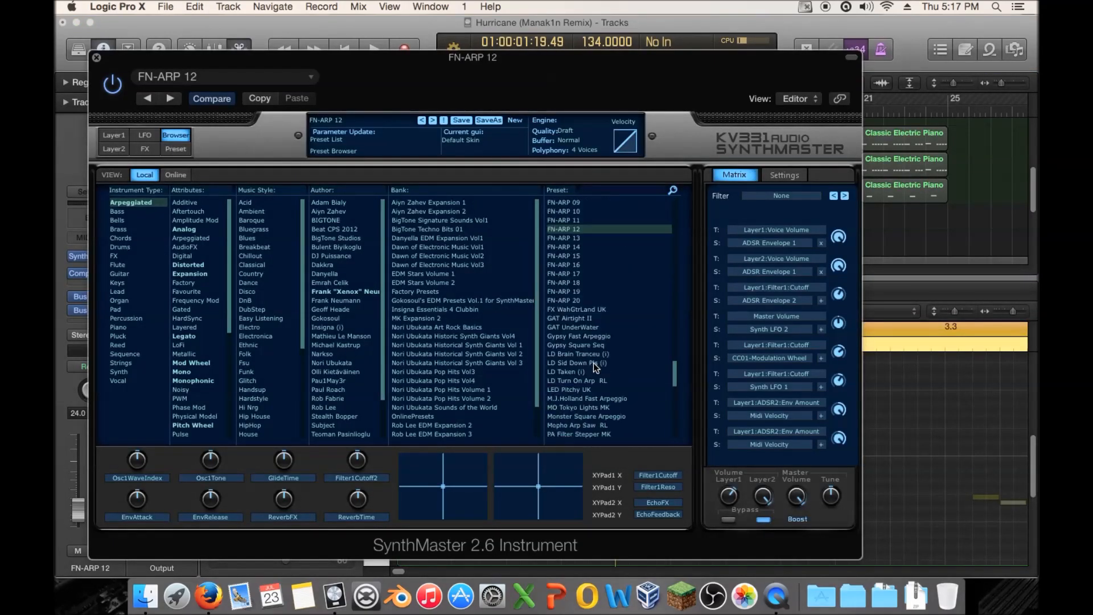
scroll(593, 364, down, 5)
key(space)
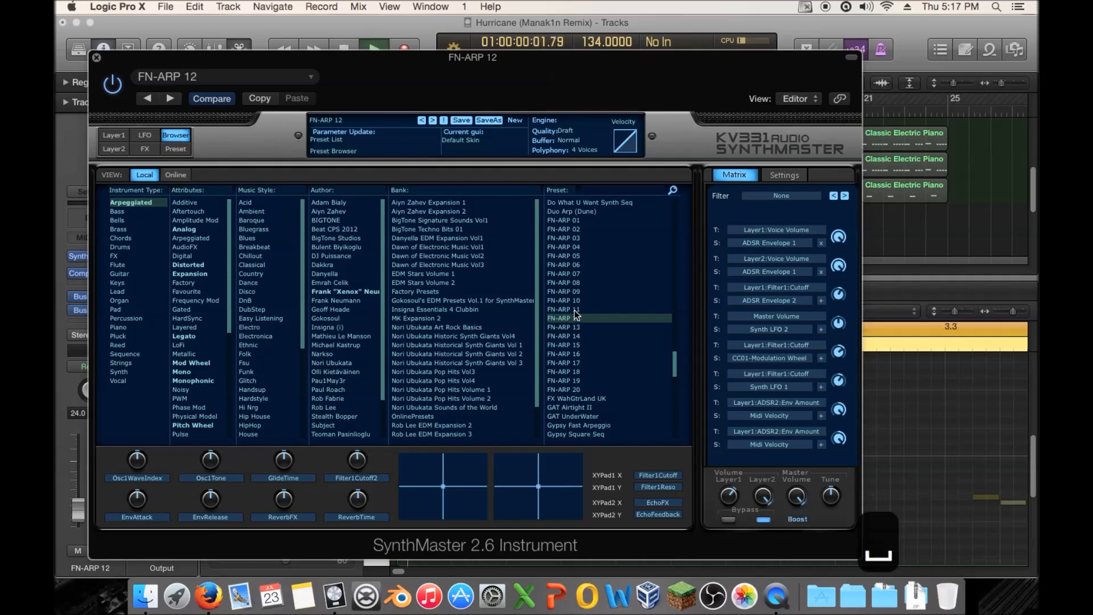
click(575, 310)
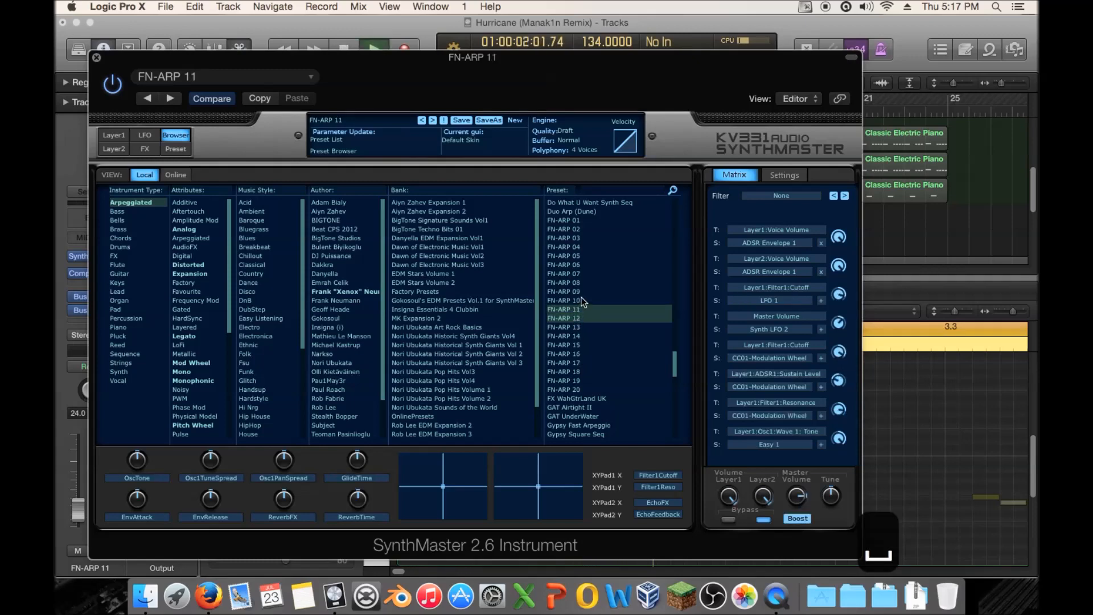
key(space)
click(96, 58)
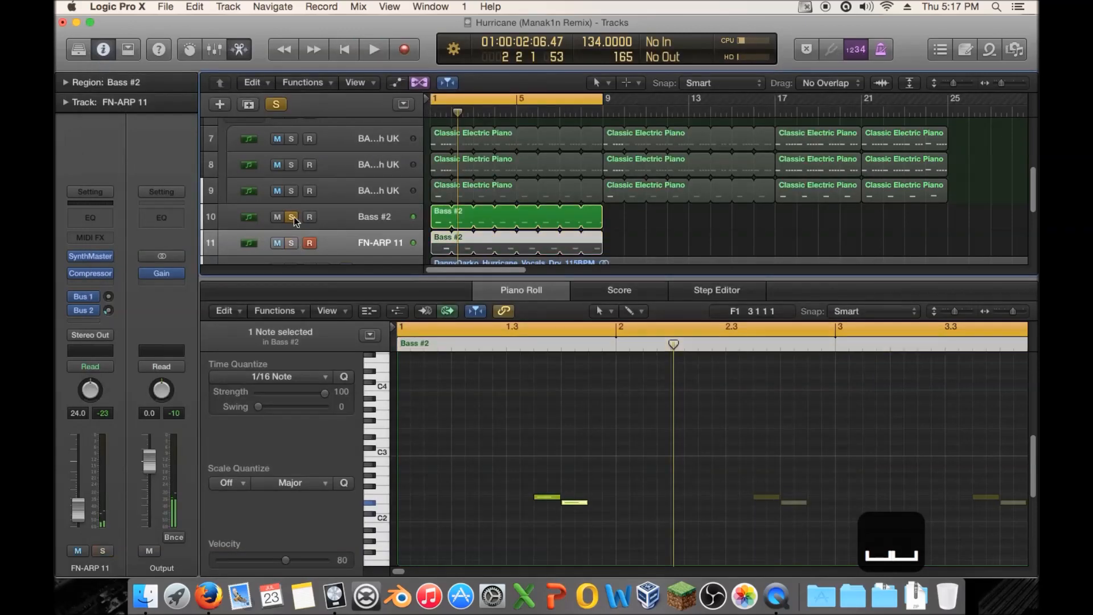
key(space)
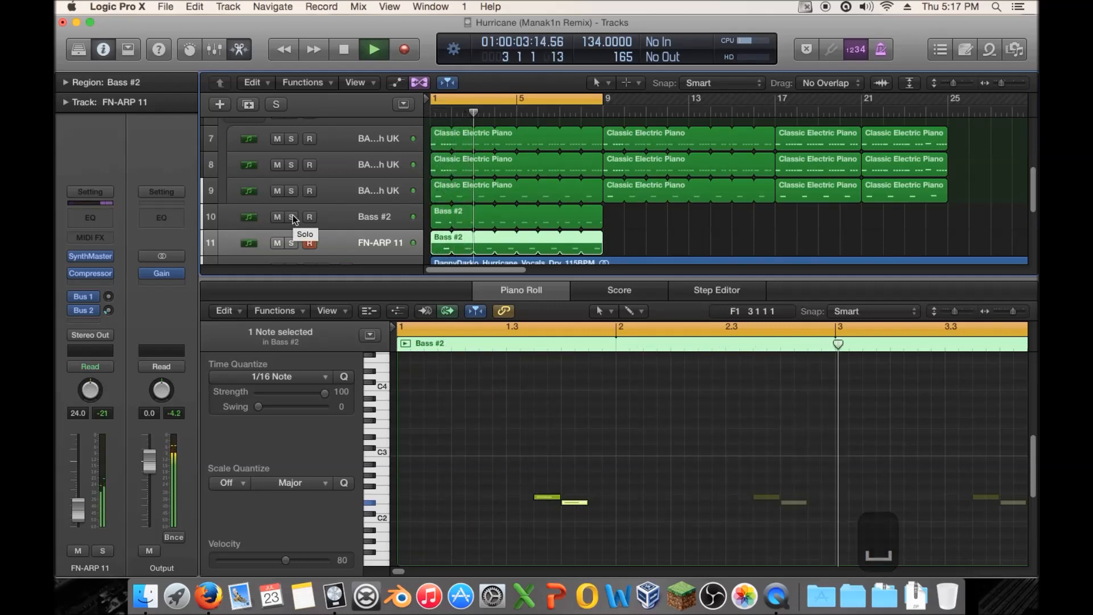
Solo the FN-ARP 11 track and add a Channel EQ with a 240 Hz low cut and a 6.5 dB boost at 1400 Hz
click(293, 243)
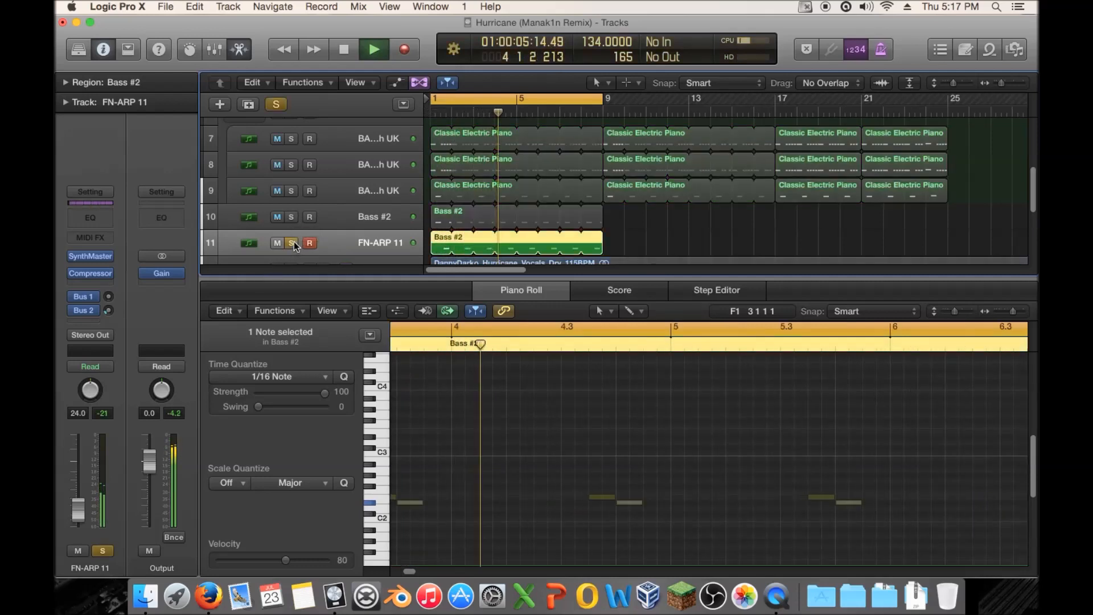
key(space)
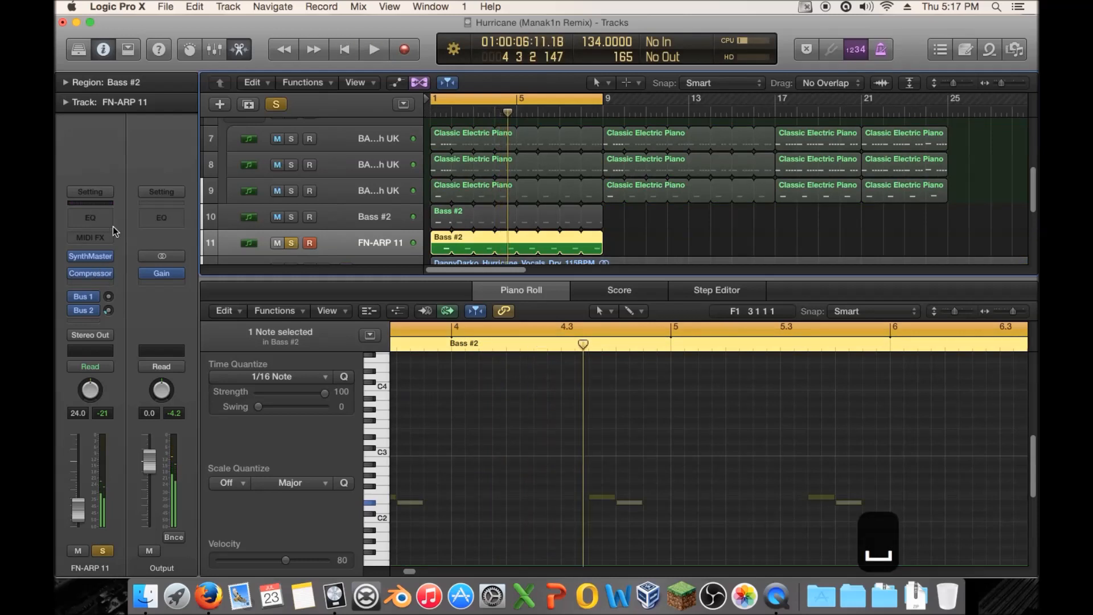
click(90, 217)
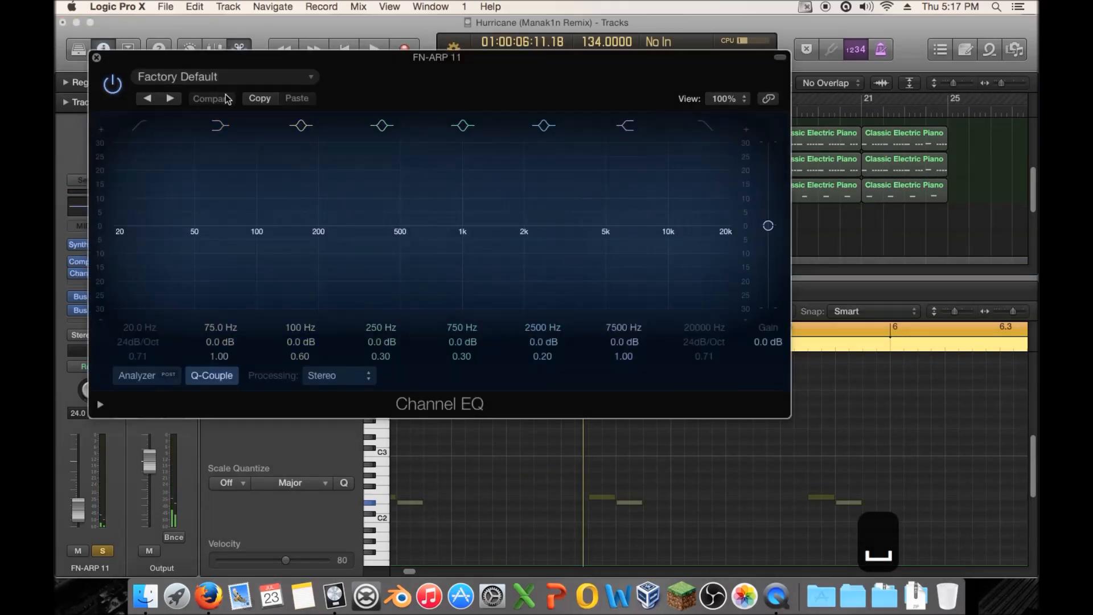
click(140, 125)
drag(174, 296, 345, 275)
key(space)
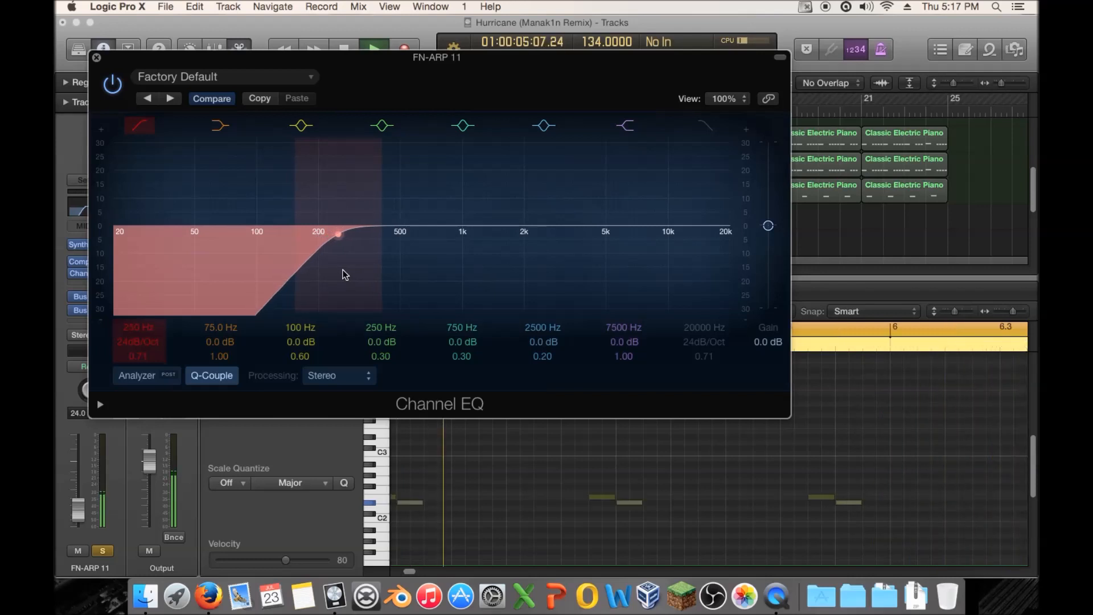
drag(473, 262, 535, 237)
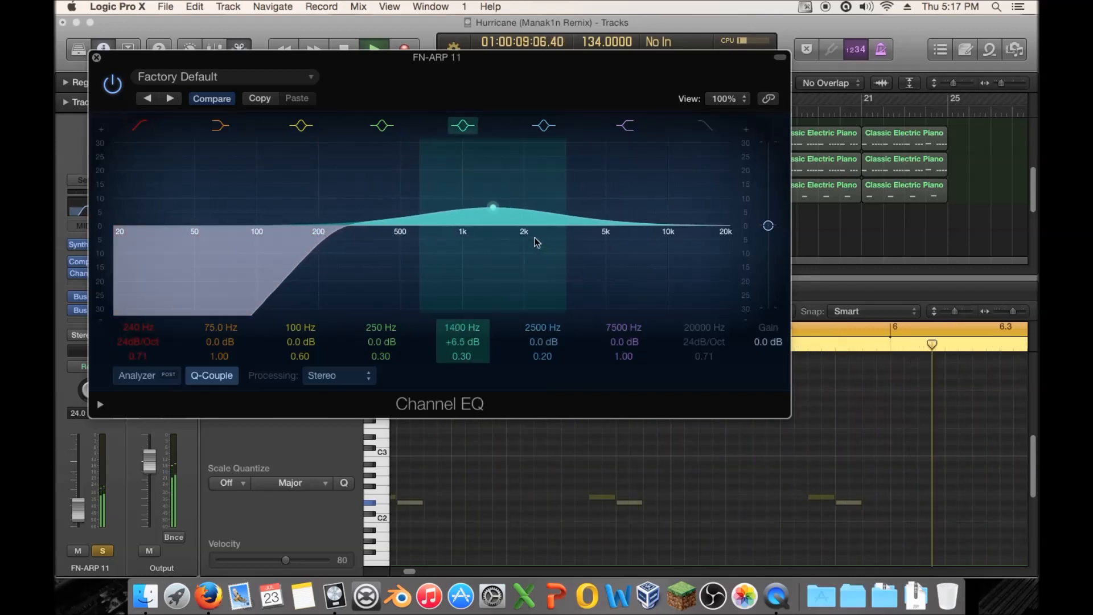
click(96, 58)
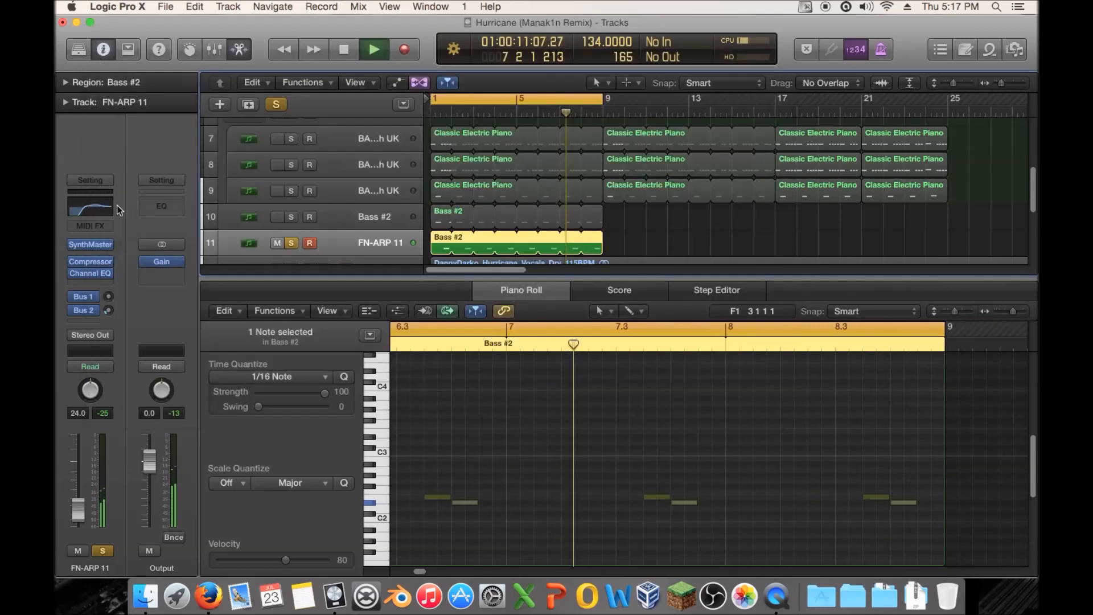
Switch off the 1400 Hz boost band in the FN-ARP 11 track's Channel EQ and restart playback
click(90, 274)
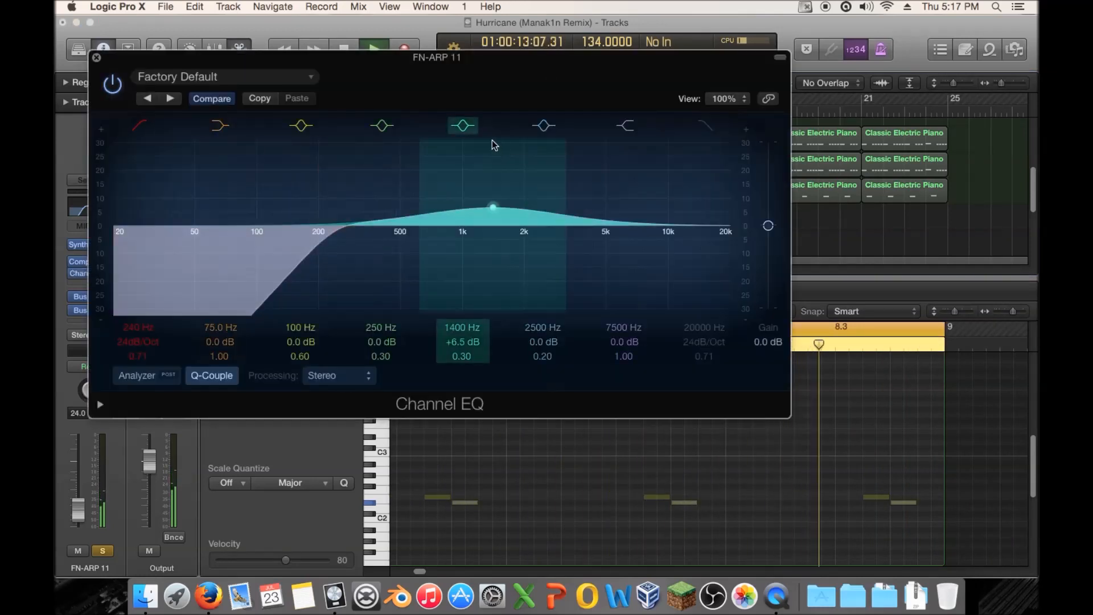
click(462, 130)
click(97, 58)
key(space)
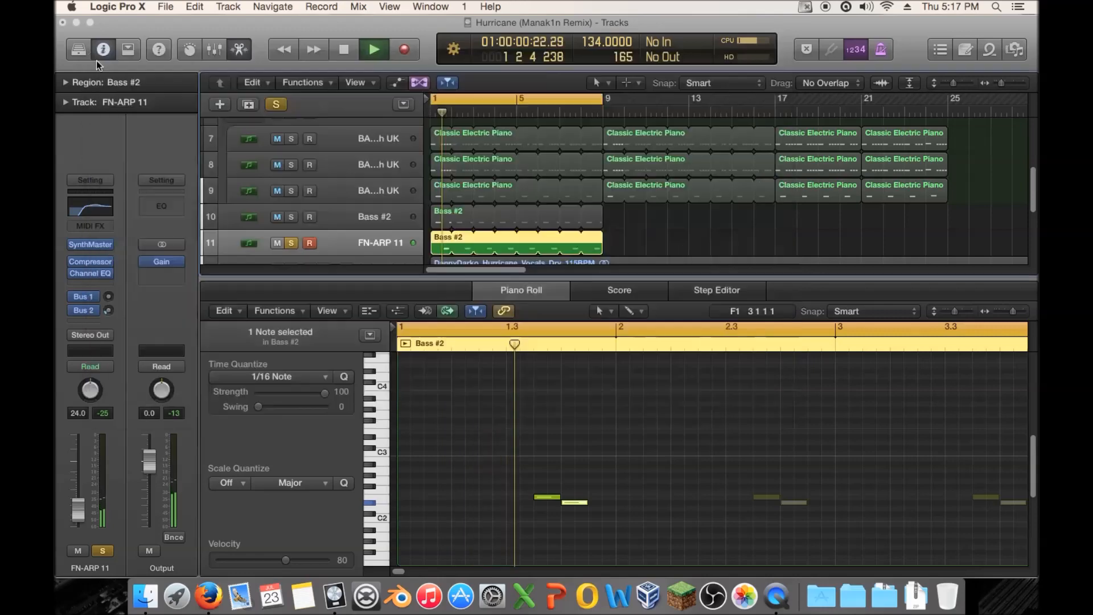
Set Layer 1's Unison to 2 voices in the FN-ARP 11 track's SynthMaster and play the track unsoloed in the mix
click(90, 244)
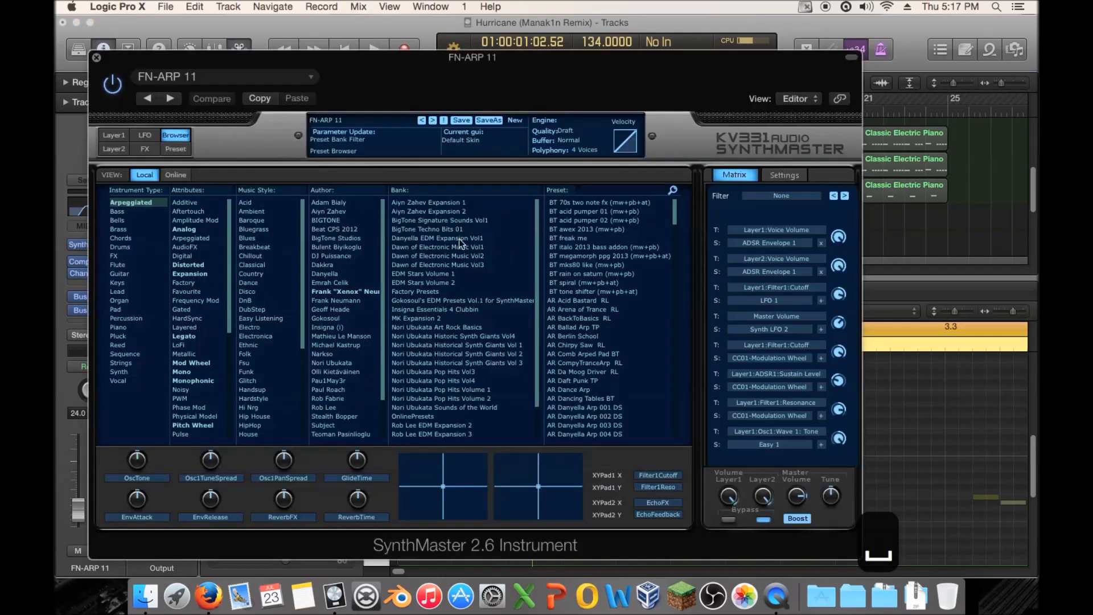
click(114, 135)
click(318, 207)
click(329, 234)
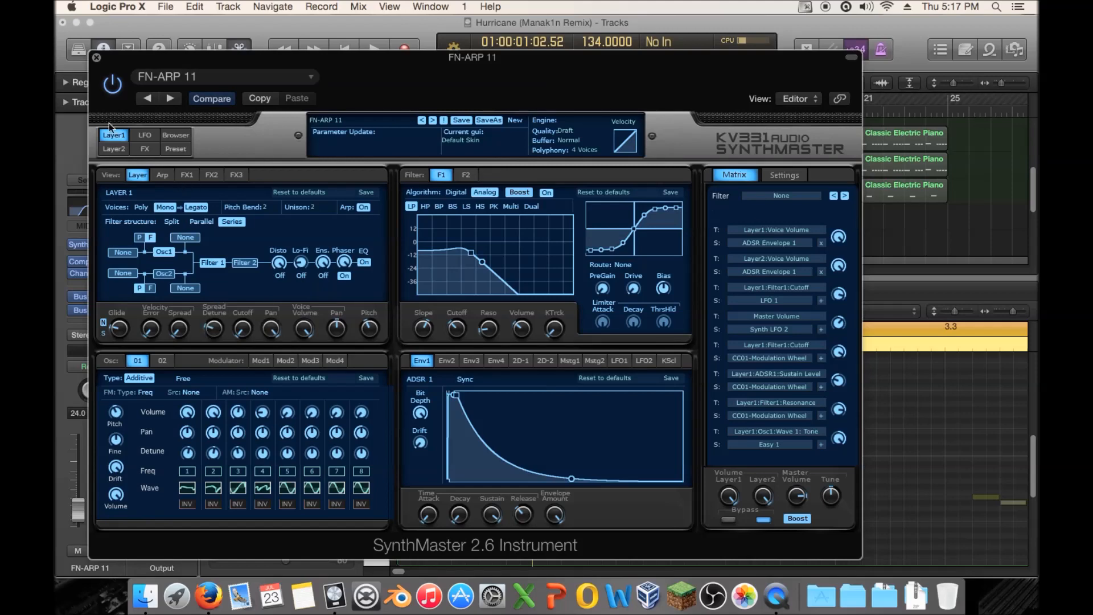
click(97, 57)
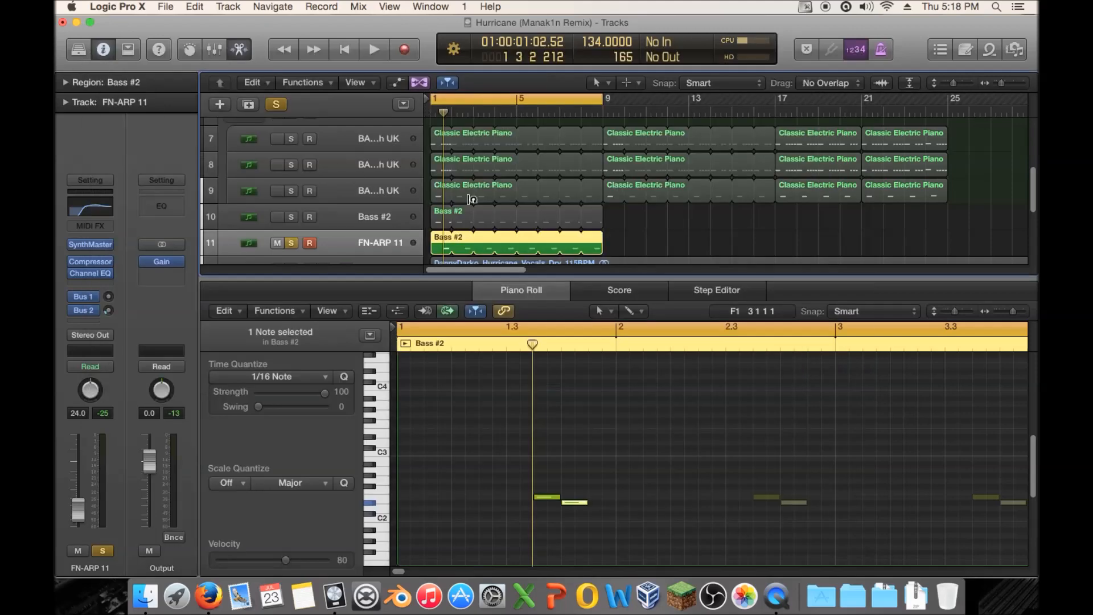
key(space)
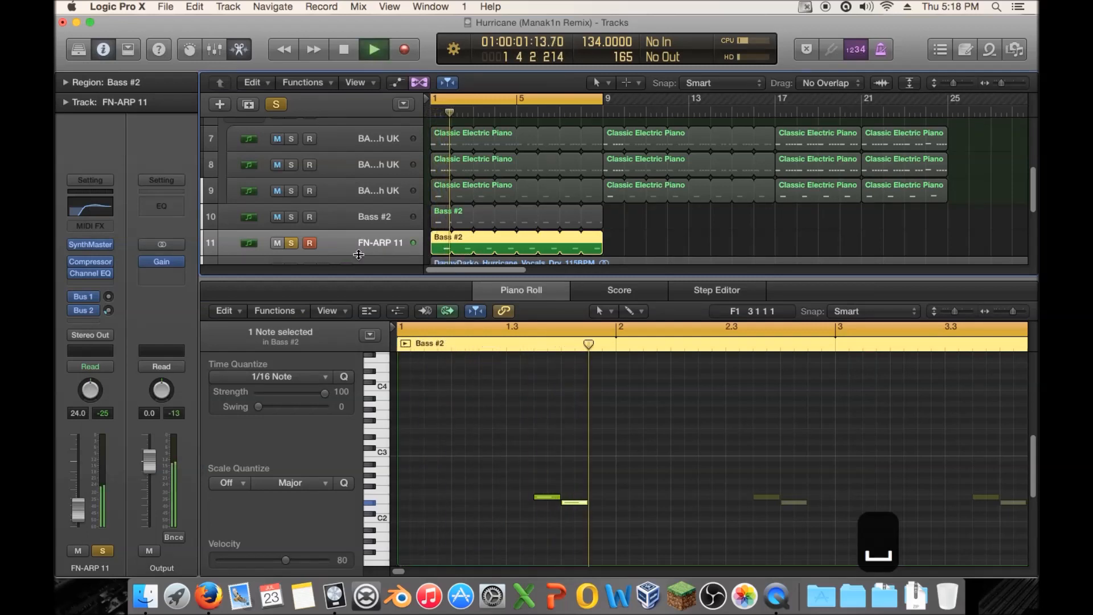
click(292, 243)
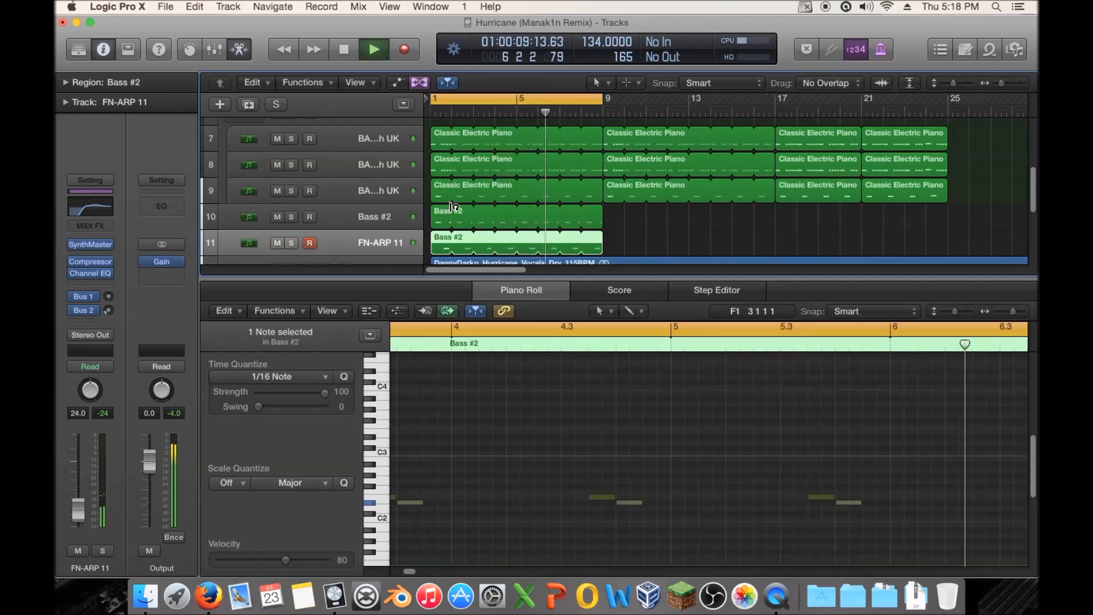
Mute the two short notes starting at 1.3 in the first Classic Electric Piano regions of tracks 8 and 7
click(442, 163)
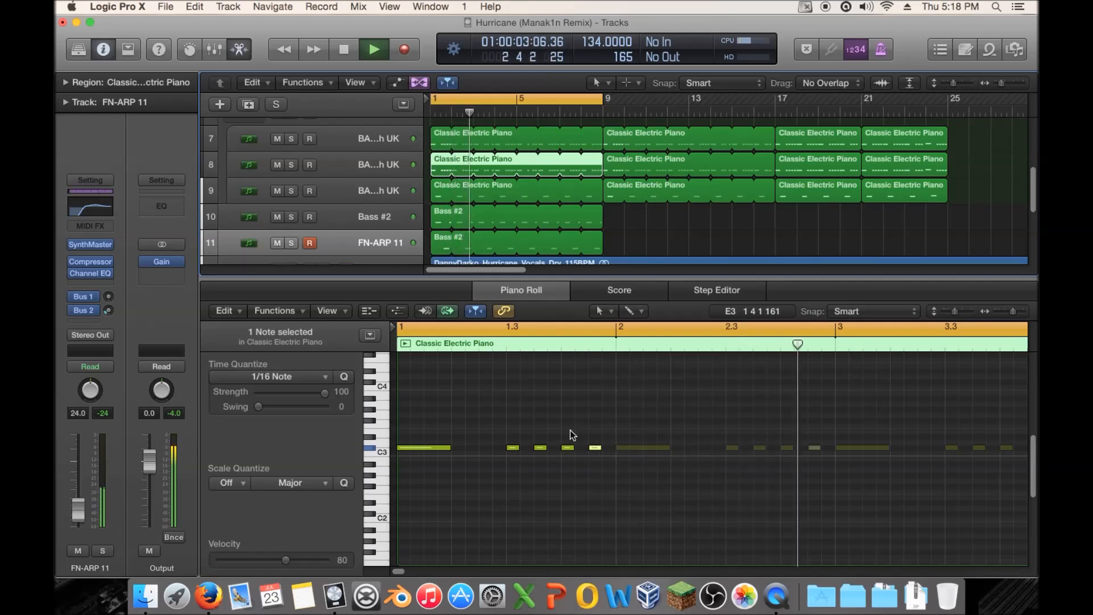
key(space)
drag(490, 417, 541, 454)
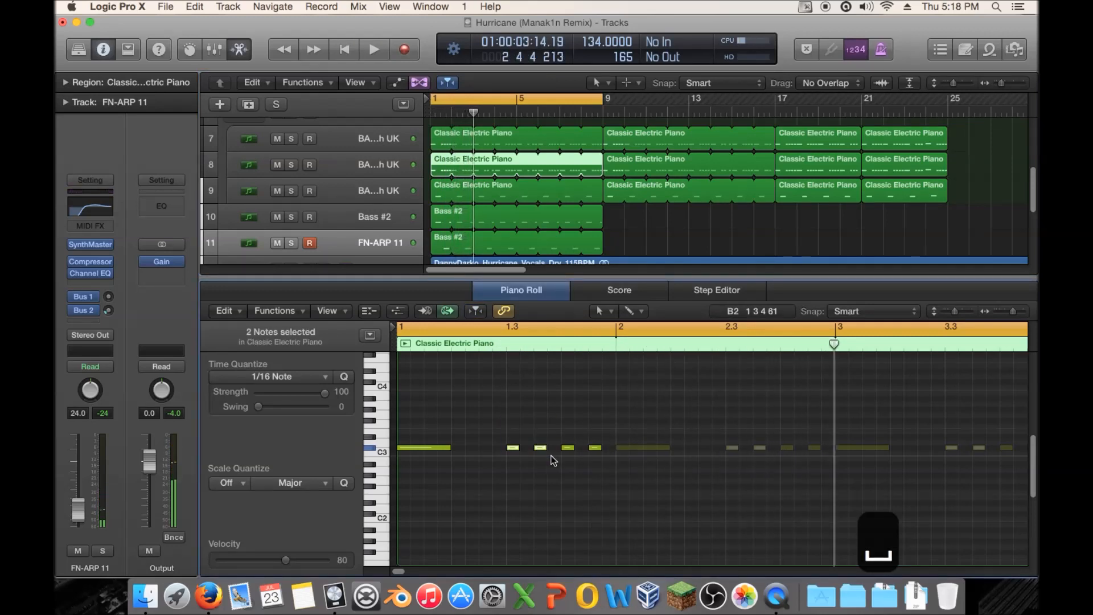
key(ctrl+m)
drag(506, 434, 555, 470)
key(ctrl+m)
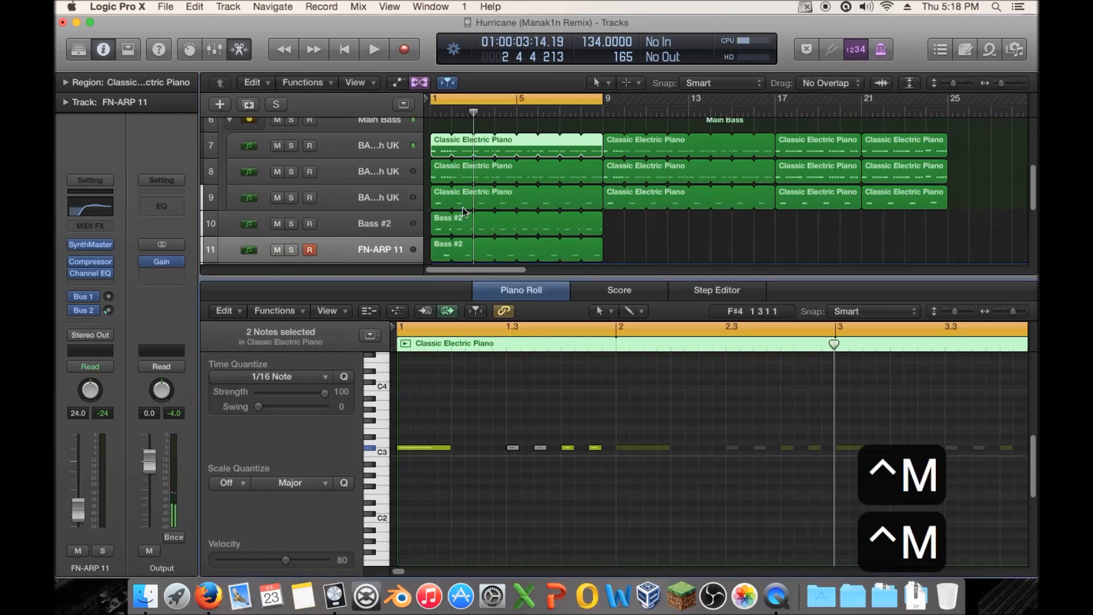
click(441, 112)
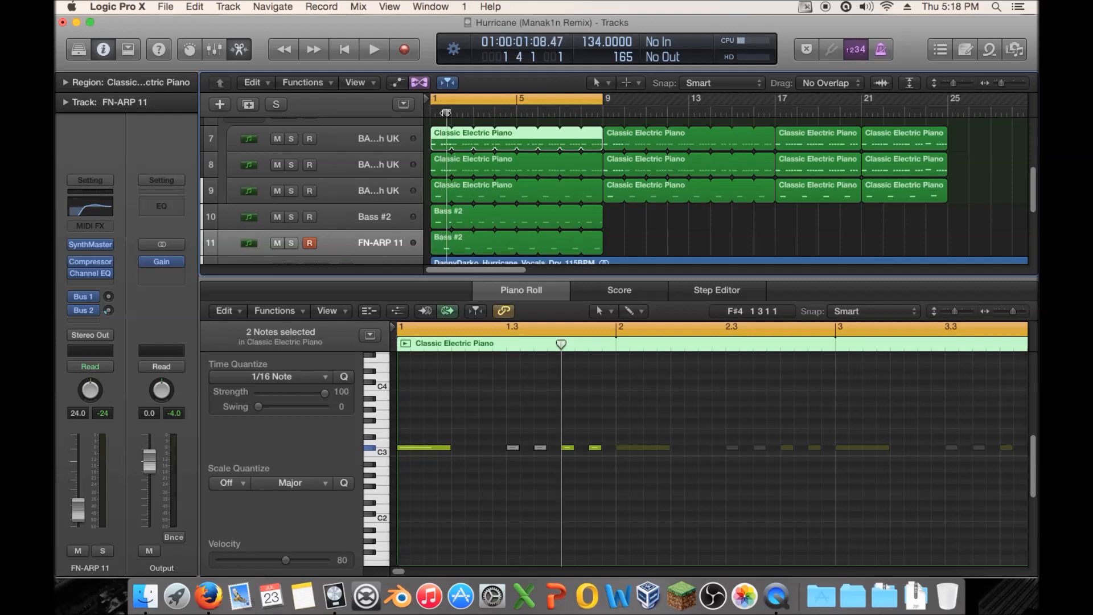
Replace the low cut in the FN-ARP 11 track's Channel EQ with a 220 Hz low shelf at -8.5 dB while playing
click(442, 241)
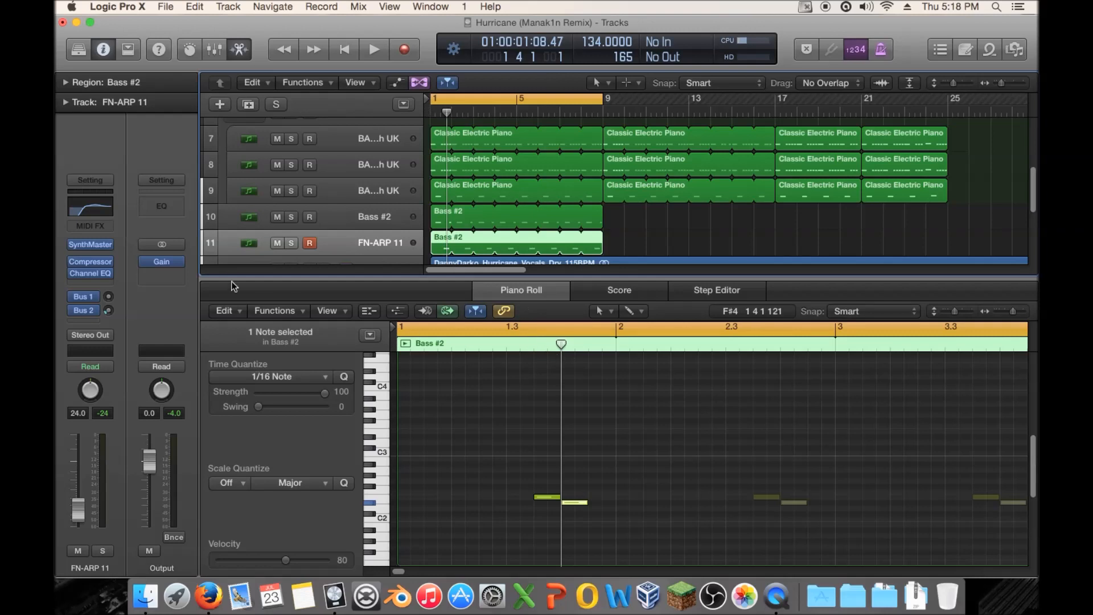
click(88, 272)
click(96, 57)
key(space)
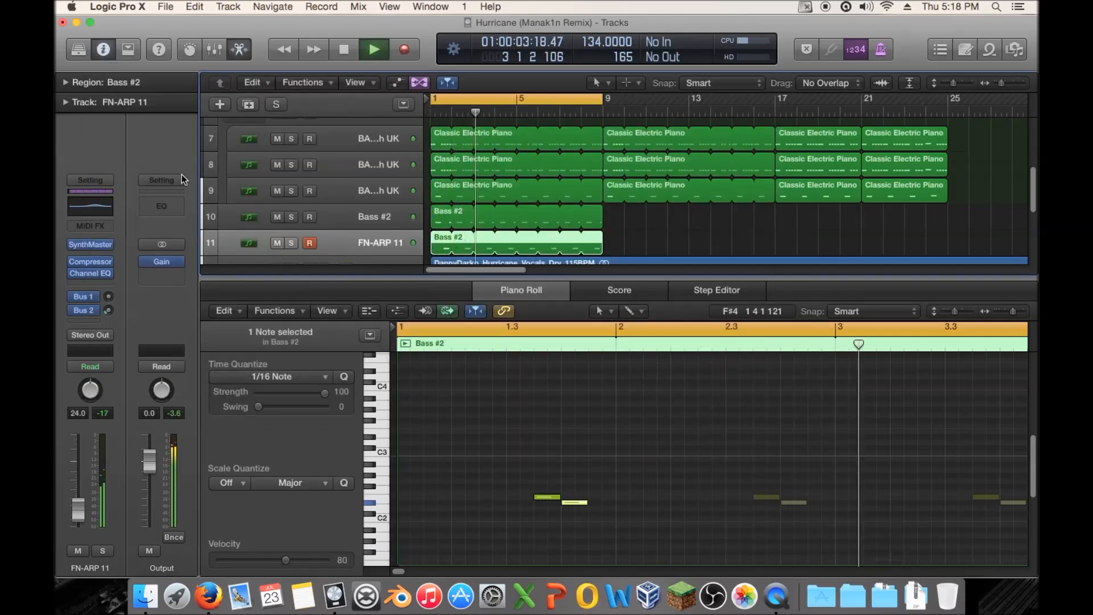
click(89, 274)
mouse_move(258, 244)
mouse_down()
mouse_move(281, 272)
mouse_move(279, 247)
mouse_up()
drag(200, 248, 320, 277)
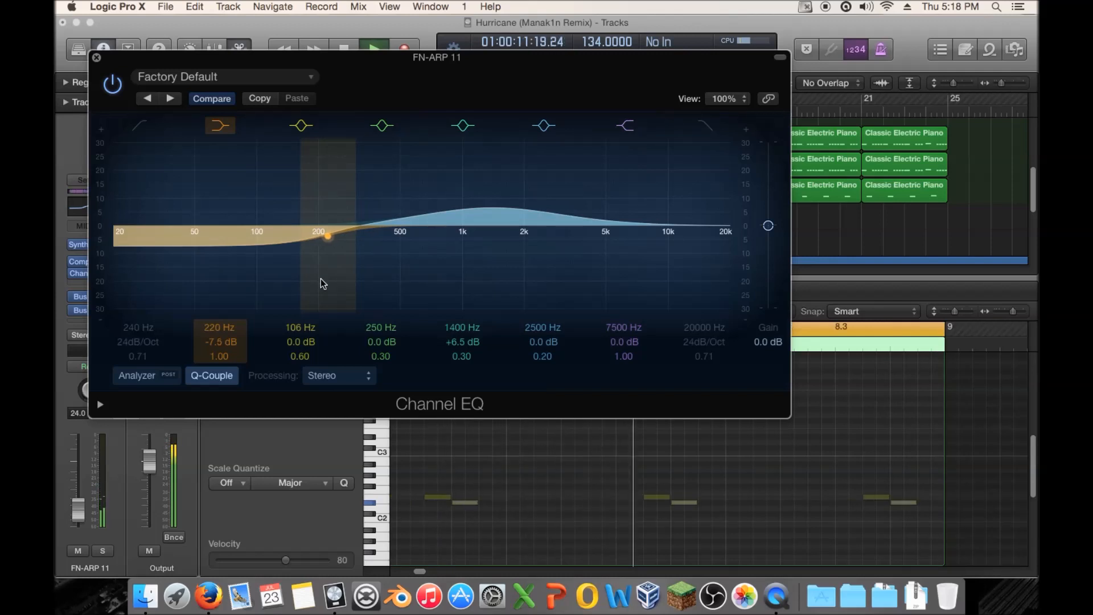
drag(323, 285, 322, 267)
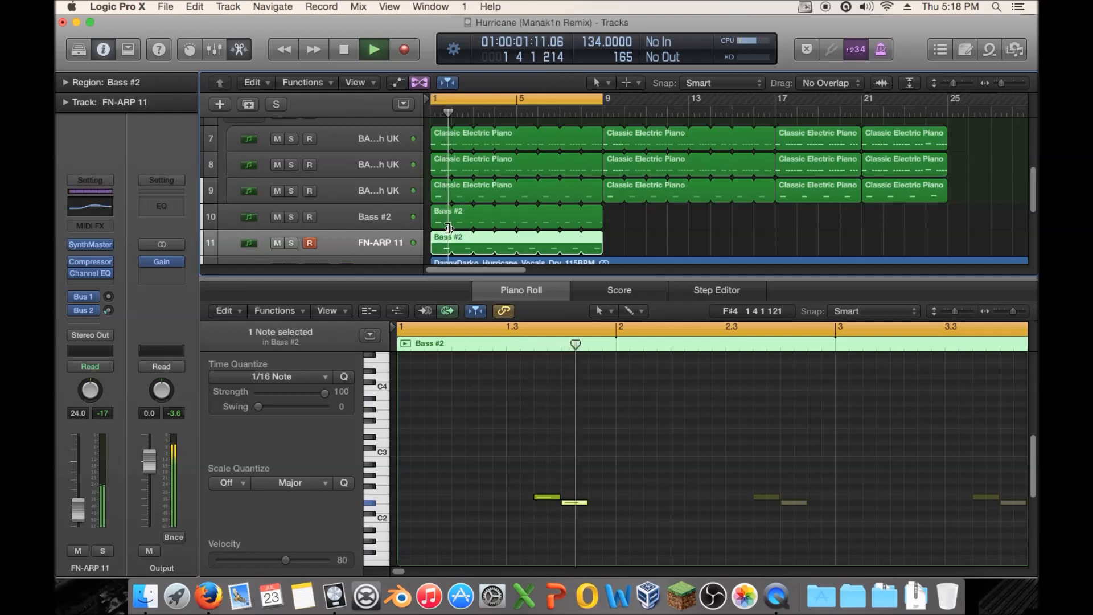
Switch the low cut in the FN-ARP 11 track's Channel EQ back on and lower it to 85 Hz
click(87, 274)
click(87, 275)
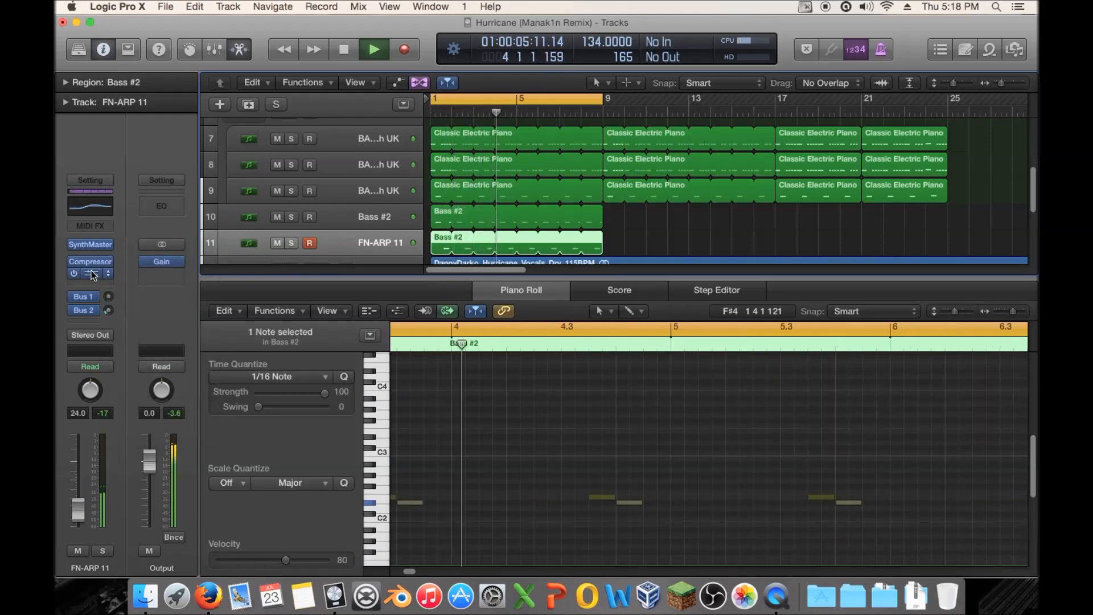
click(88, 275)
click(136, 125)
key(space)
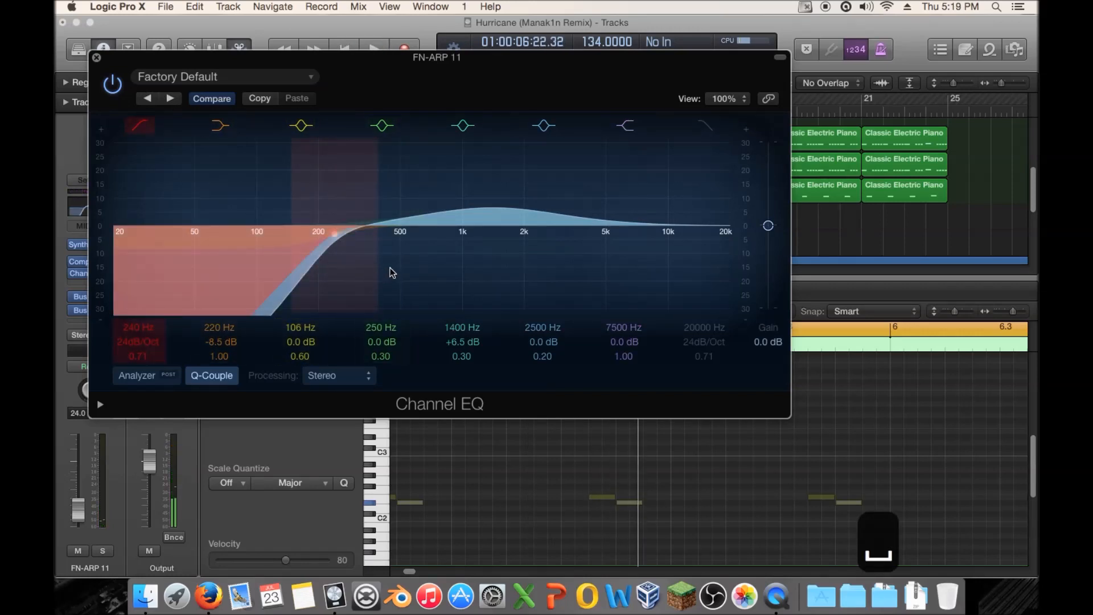
drag(144, 328, 144, 363)
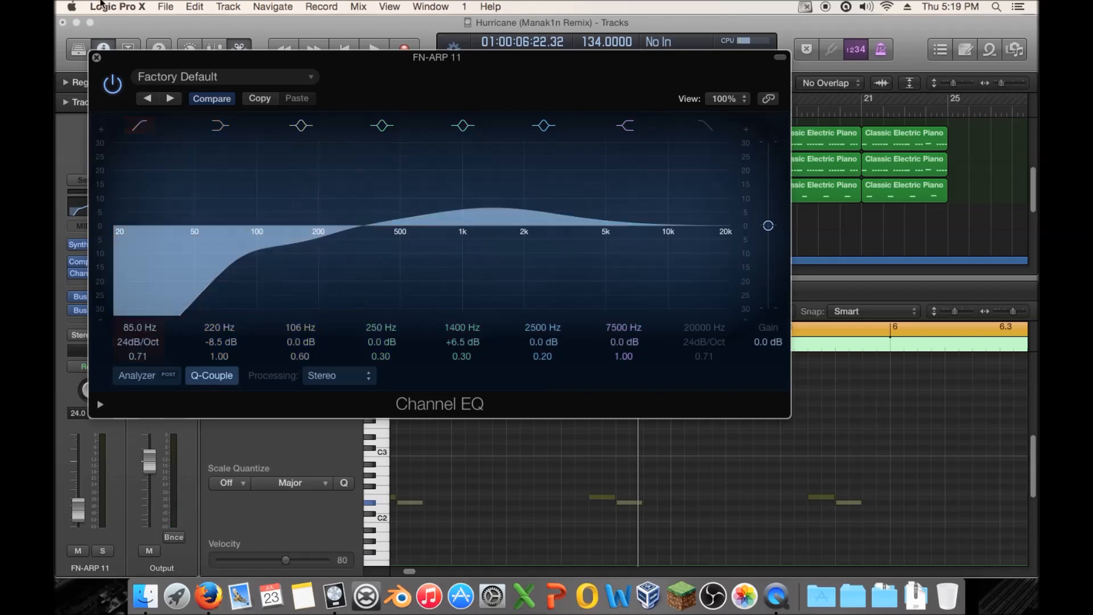
click(96, 57)
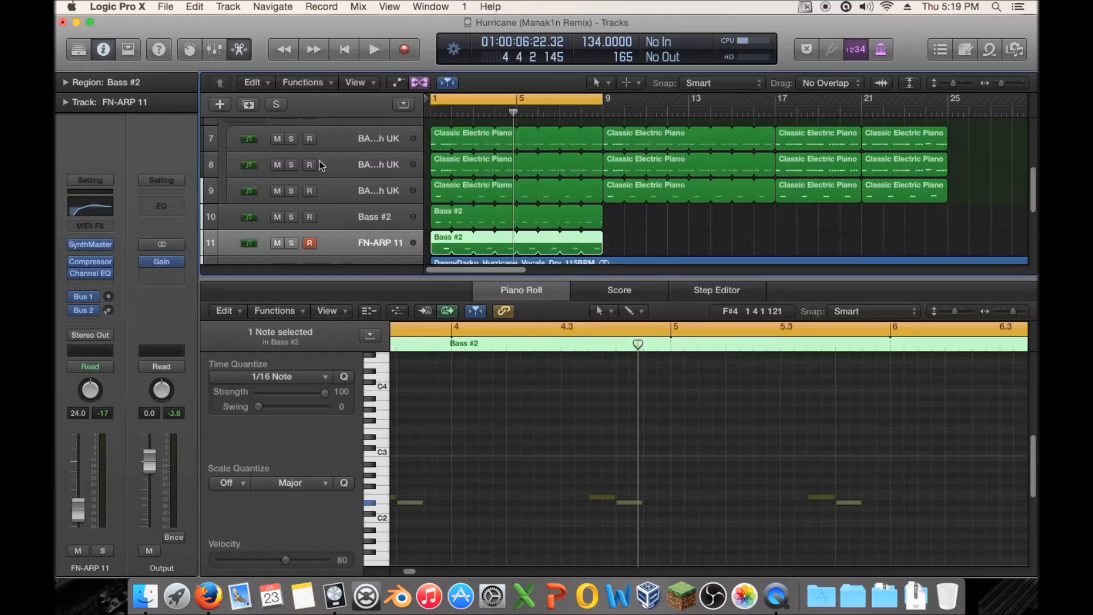
Unmute the two short notes in the first Classic Electric Piano regions of tracks 7 and 8 and play the mix
click(441, 147)
shift+click(444, 164)
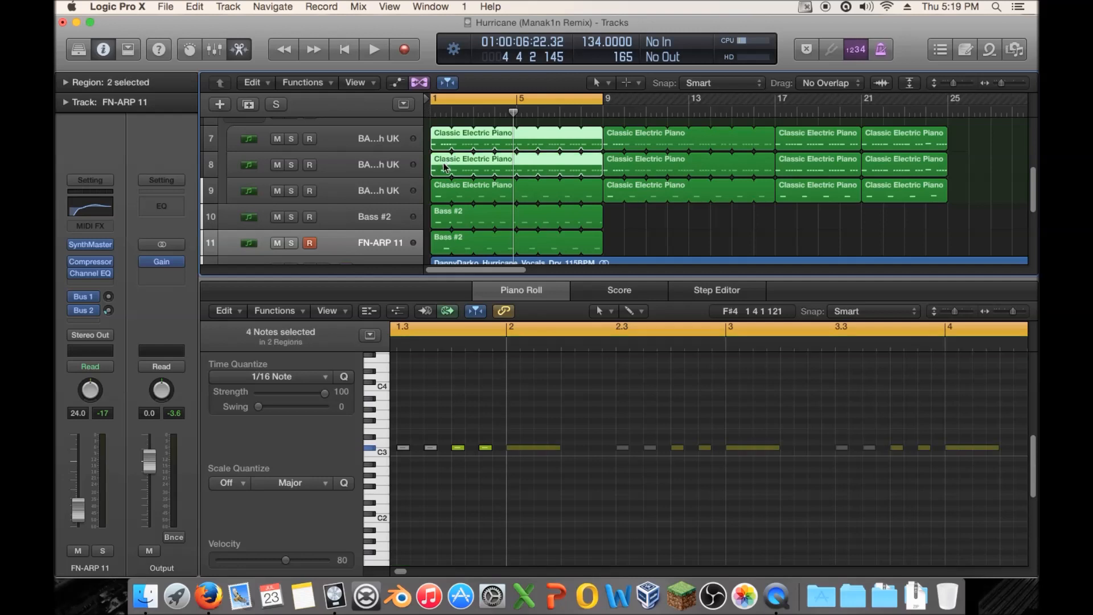
drag(438, 413, 400, 466)
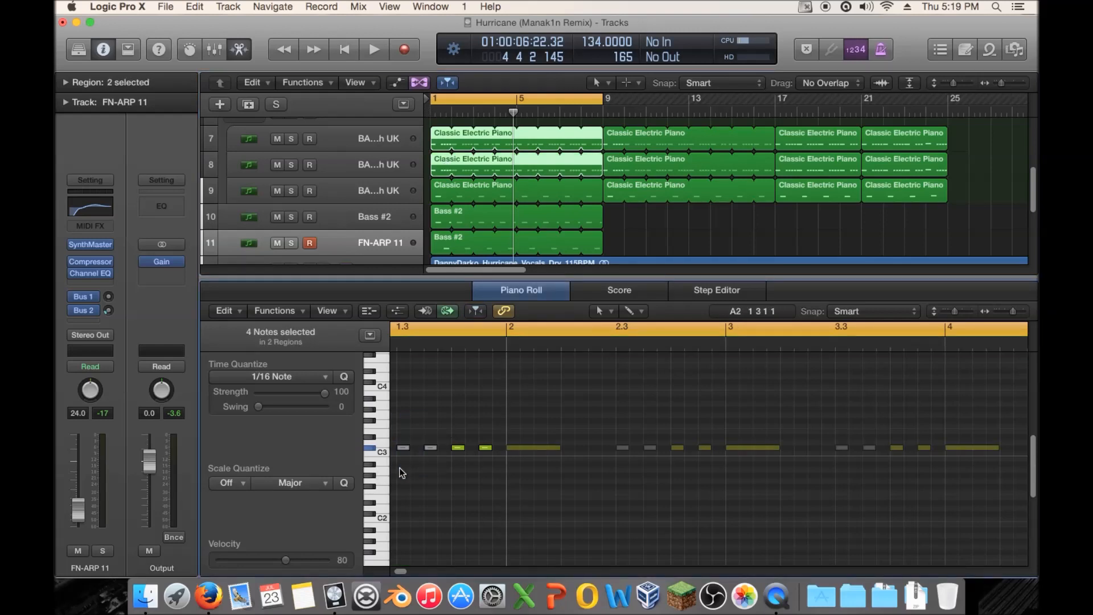
key(ctrl+m)
drag(403, 571, 400, 572)
click(438, 155)
click(442, 162)
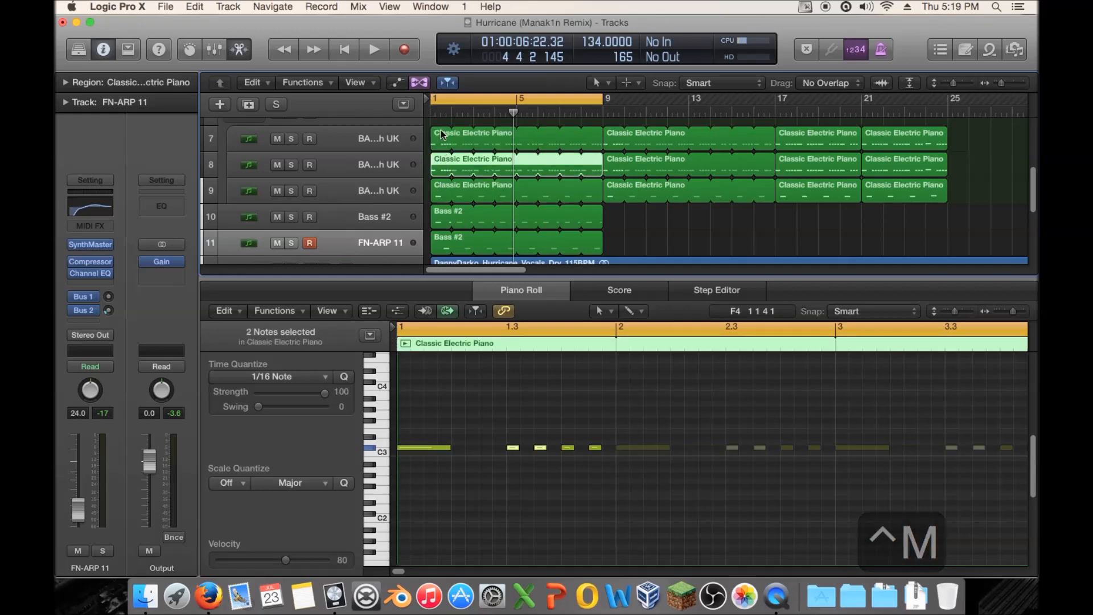
click(444, 138)
key(space)
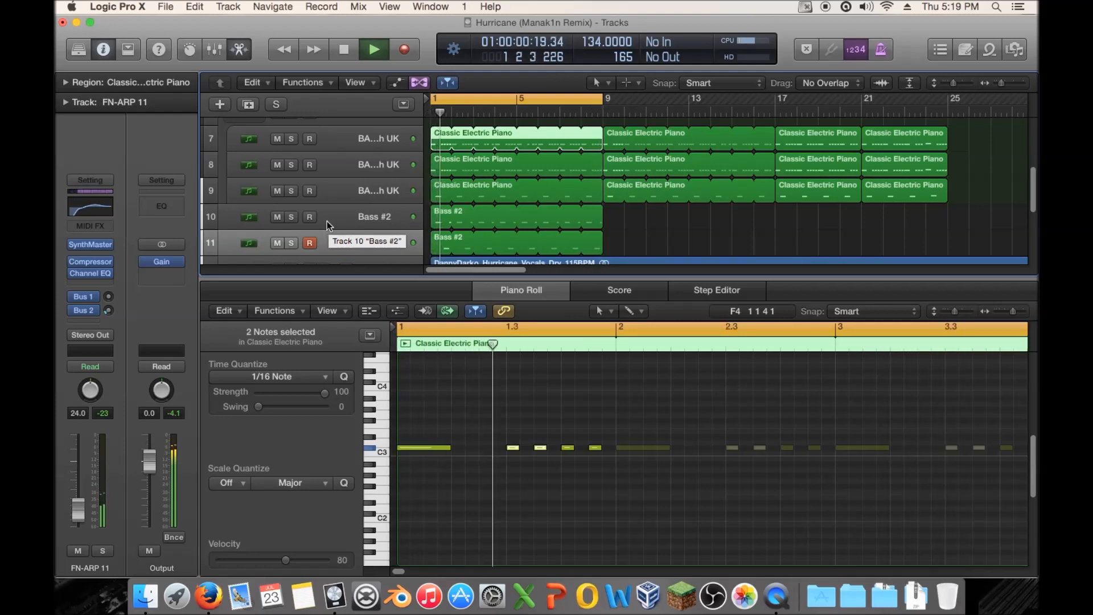
key(space)
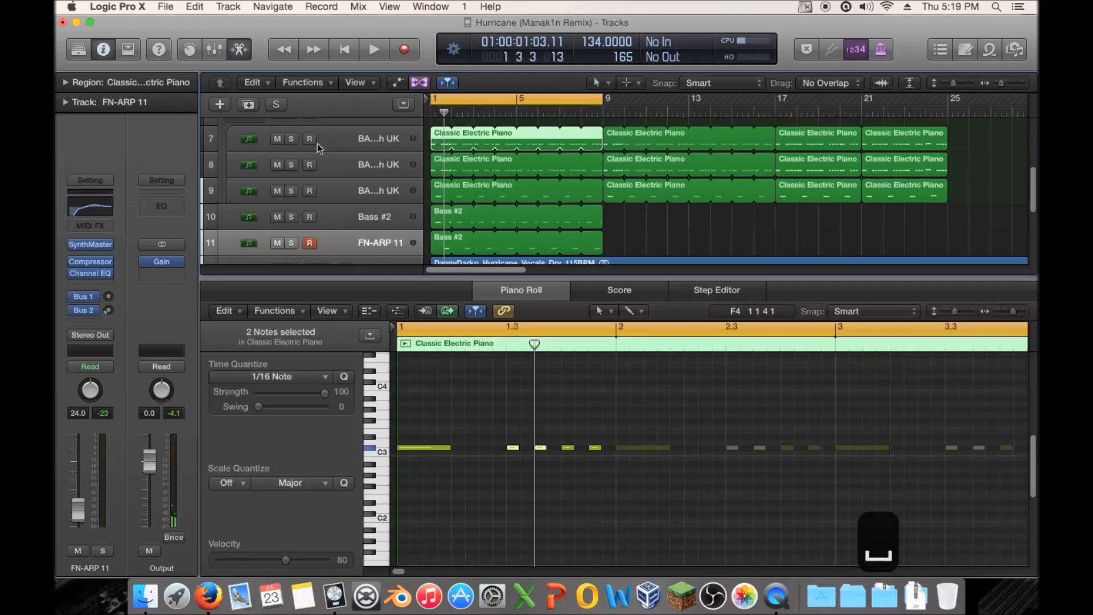
Duplicate the FN-ARP 11 track with its Bass #2 region as a two-bar loop, and raise the copied notes one octave
click(248, 105)
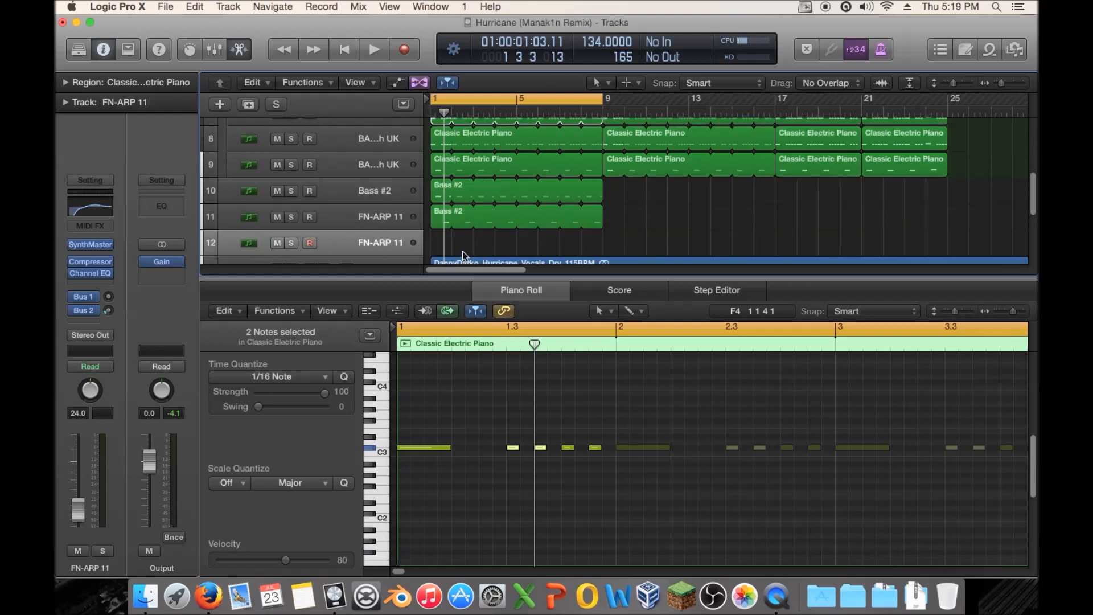
drag(440, 215, 473, 248)
click(598, 434)
drag(599, 436, 548, 501)
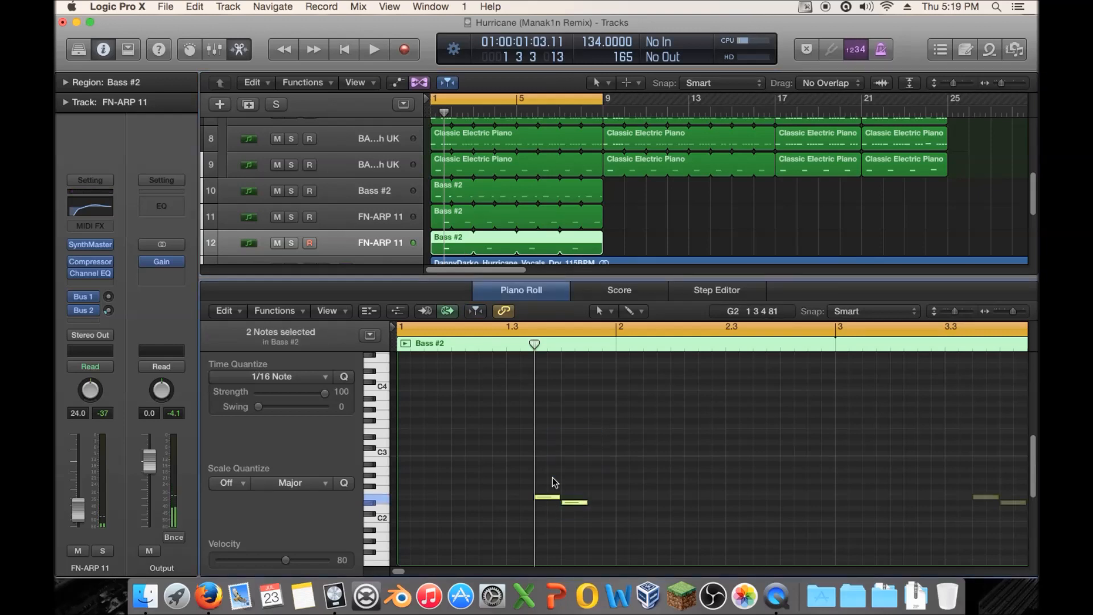
key(alt+shift+Up)
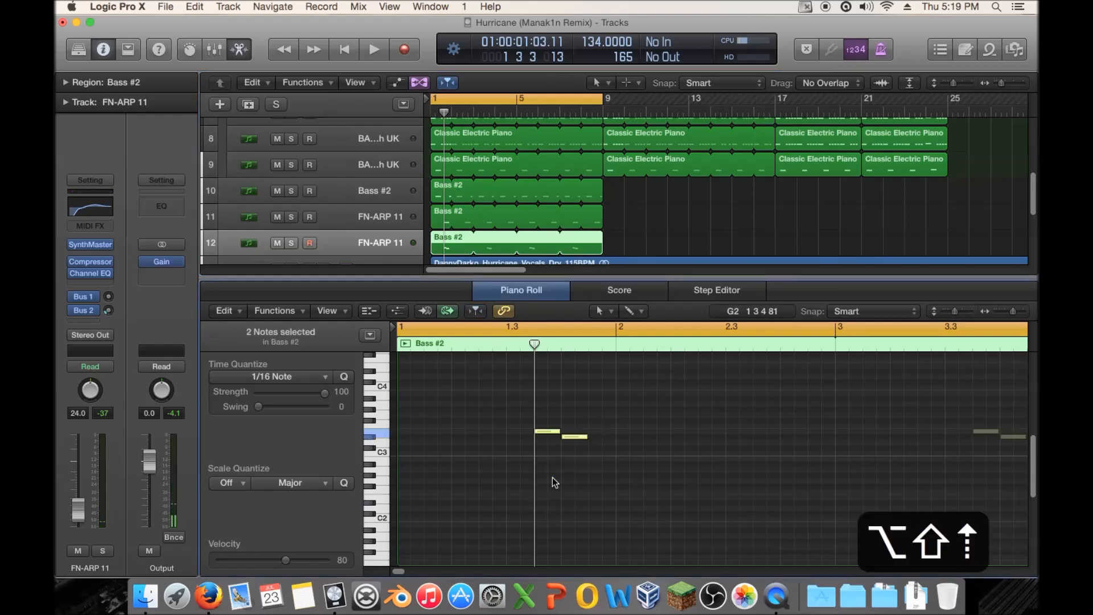
Set the Compressor's side chain to None on the duplicated FN-ARP 11 track
click(98, 265)
click(569, 78)
click(260, 104)
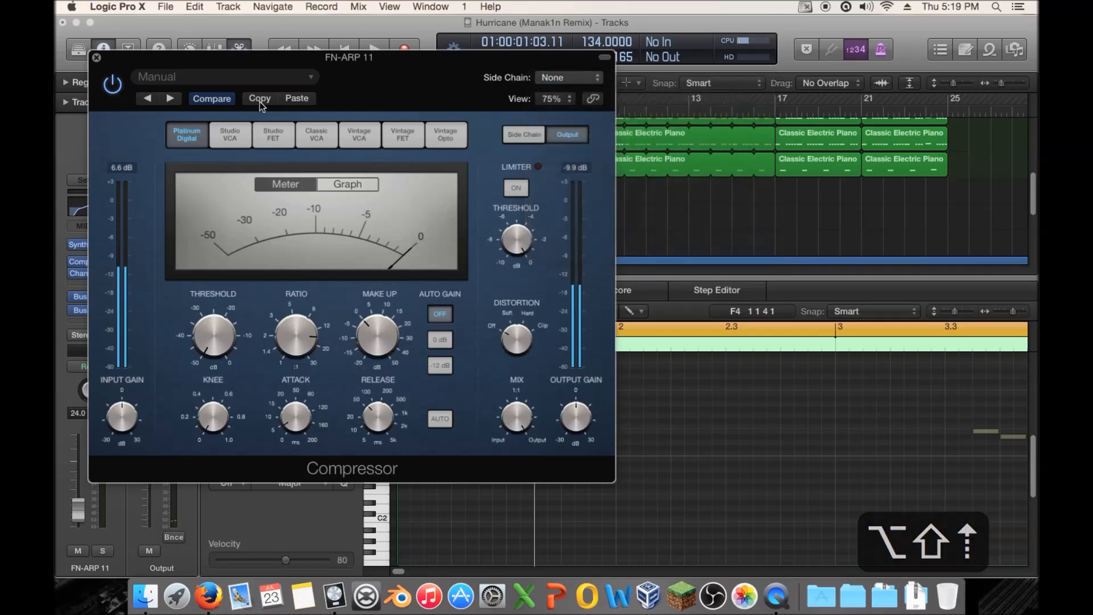
click(96, 58)
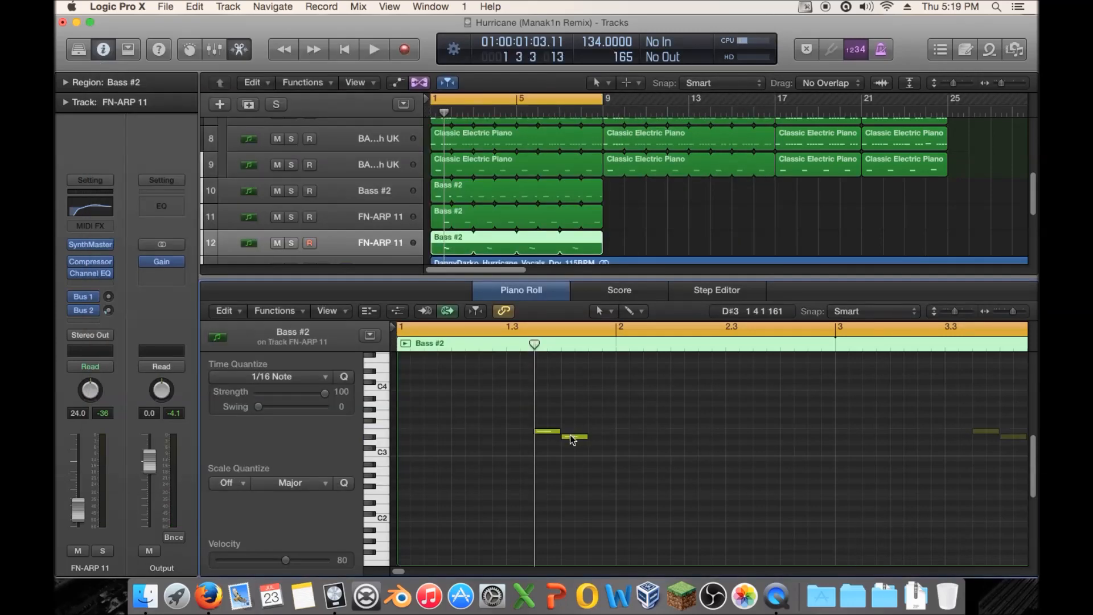
Move both notes of track 12's Bass #2 region up to G#3, shifting the second to the last eighth of bar 1
mouse_move(573, 435)
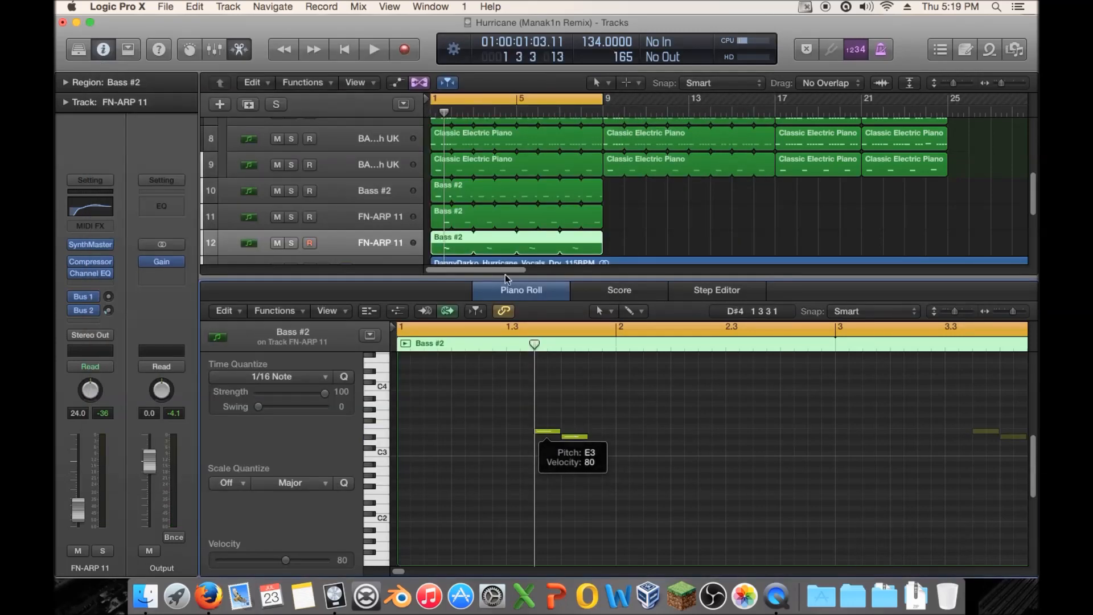
scroll(444, 171, up, 1)
click(438, 145)
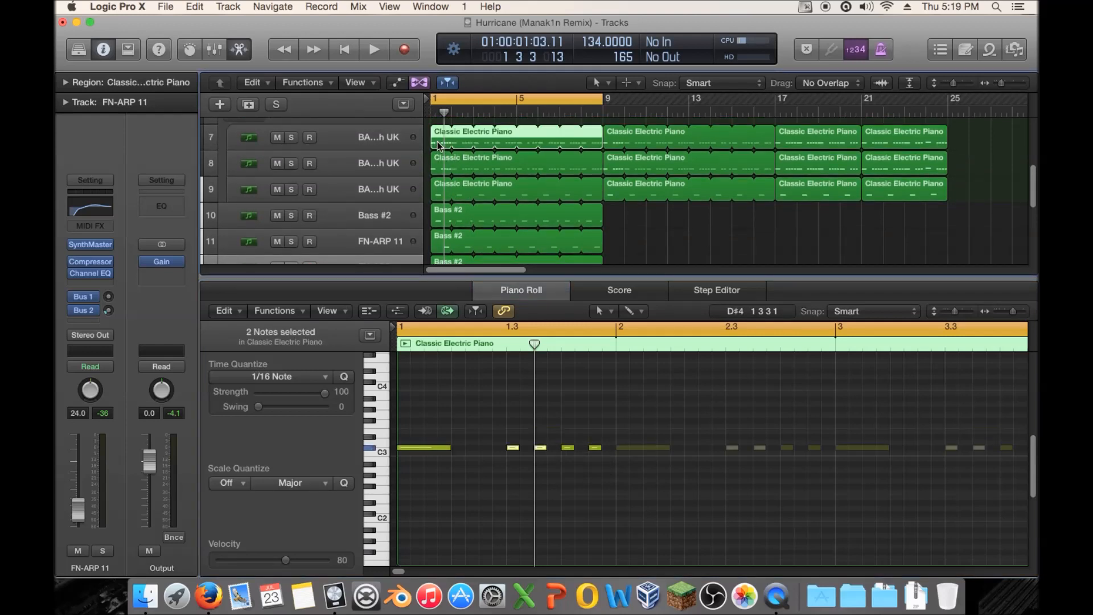
scroll(441, 188, down, 2)
click(445, 227)
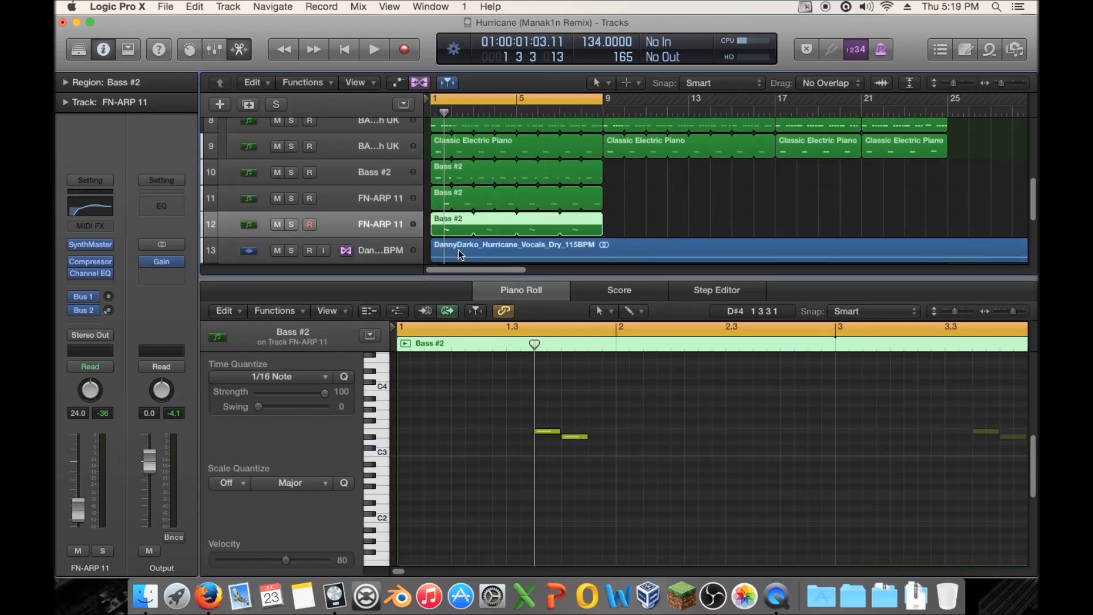
drag(545, 431, 545, 446)
click(573, 436)
drag(573, 435, 548, 404)
drag(560, 443, 599, 409)
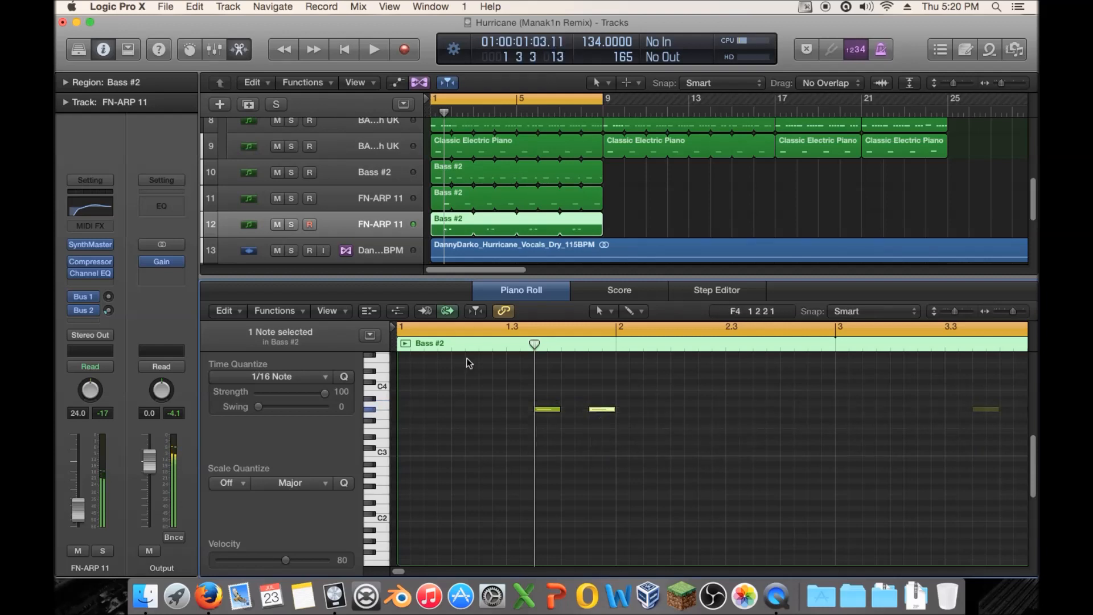
Solo and audition track 12, and lengthen both notes in its Bass #2 region to three sixteenths
click(292, 224)
key(space)
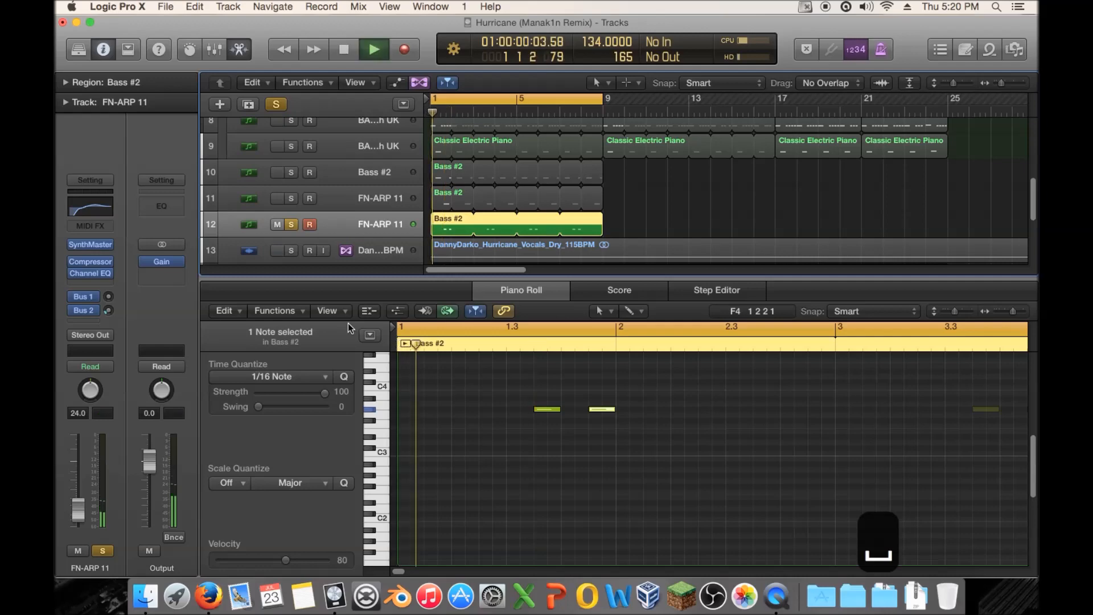
key(space)
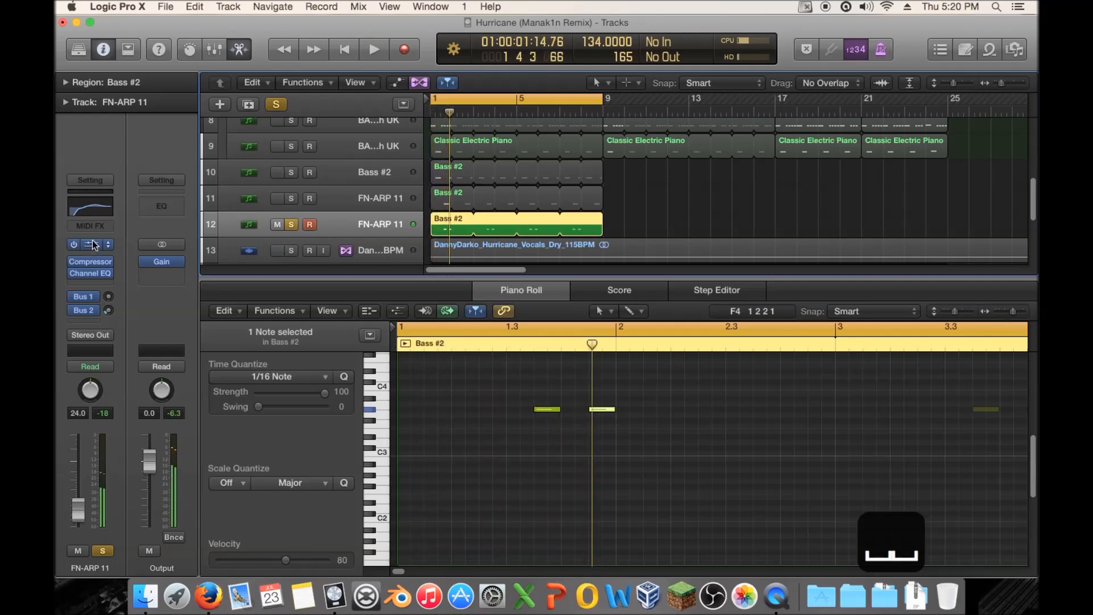
click(93, 244)
click(97, 59)
drag(674, 393, 574, 411)
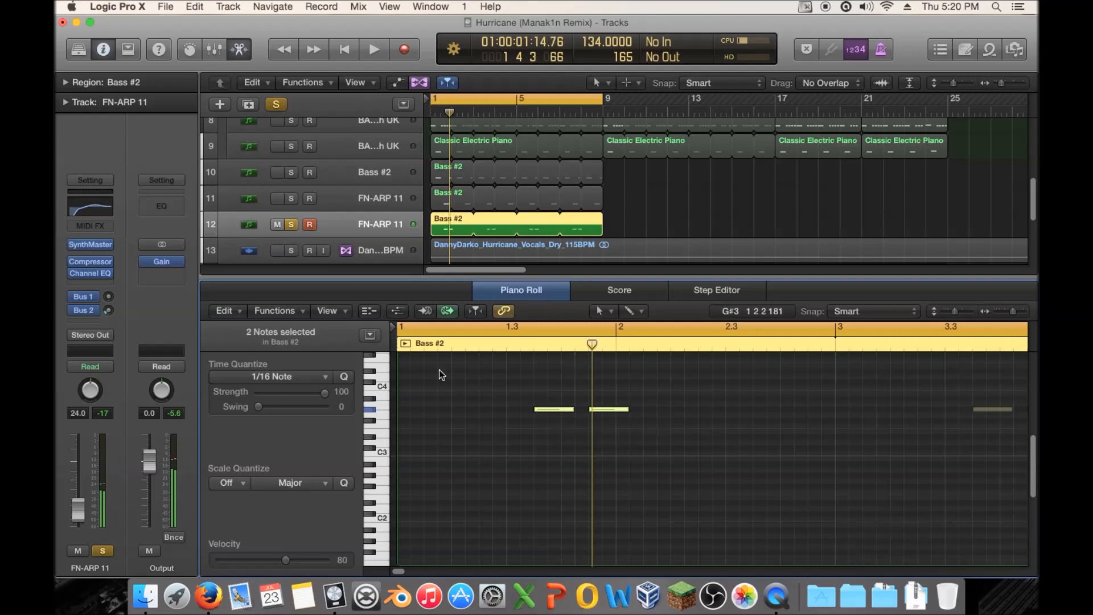
Open track 12's SynthMaster preset browser, filter by the Arpeggiated instrument type, and load and play FN-ARP 01
click(83, 241)
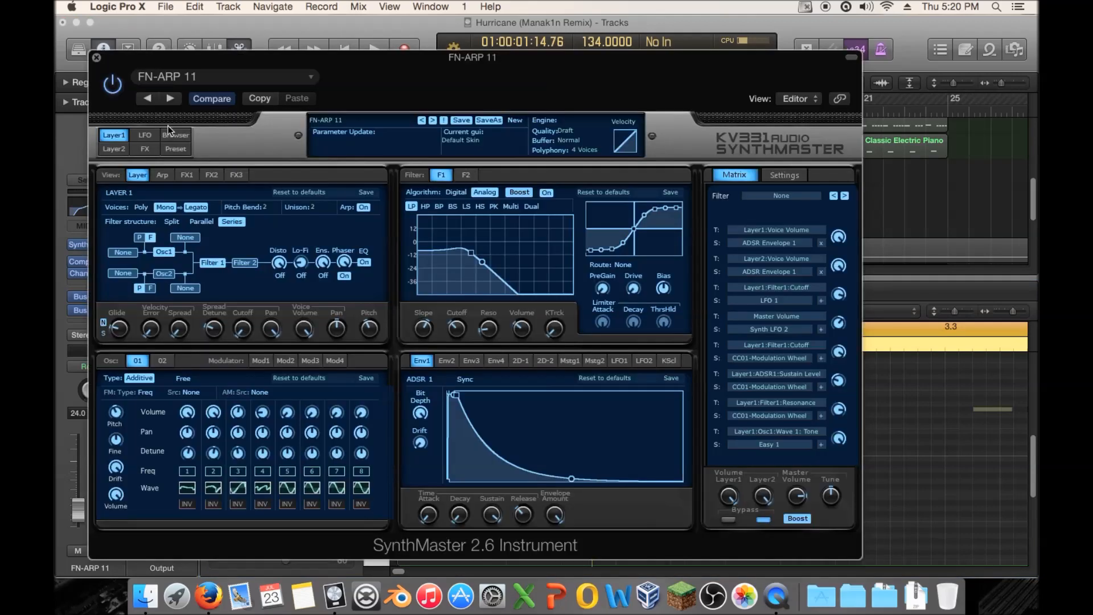
click(175, 135)
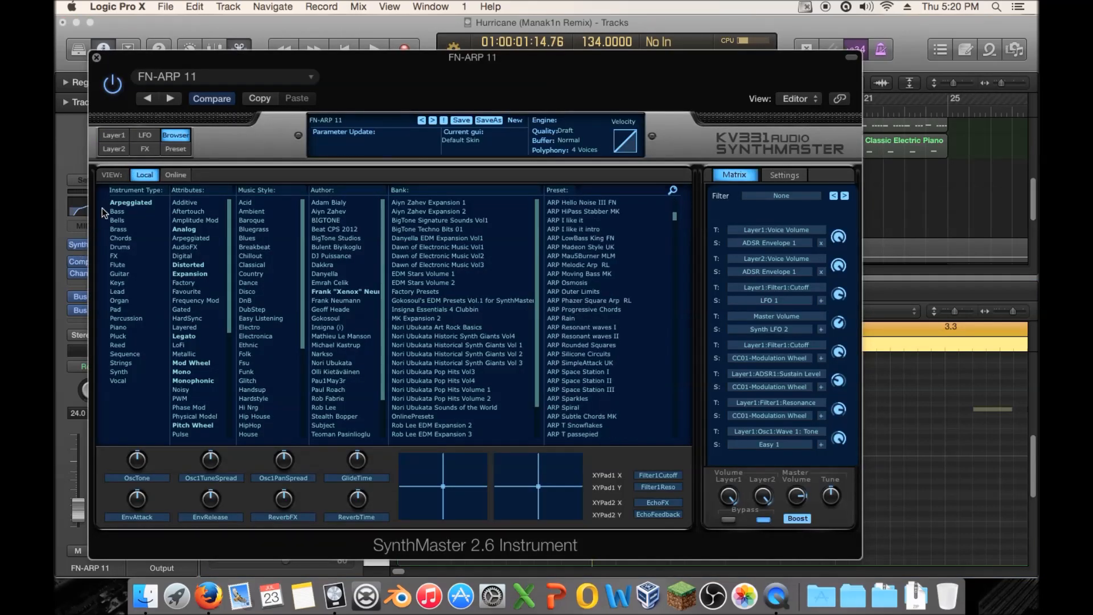
click(132, 202)
scroll(623, 322, down, 3)
scroll(623, 323, down, 10)
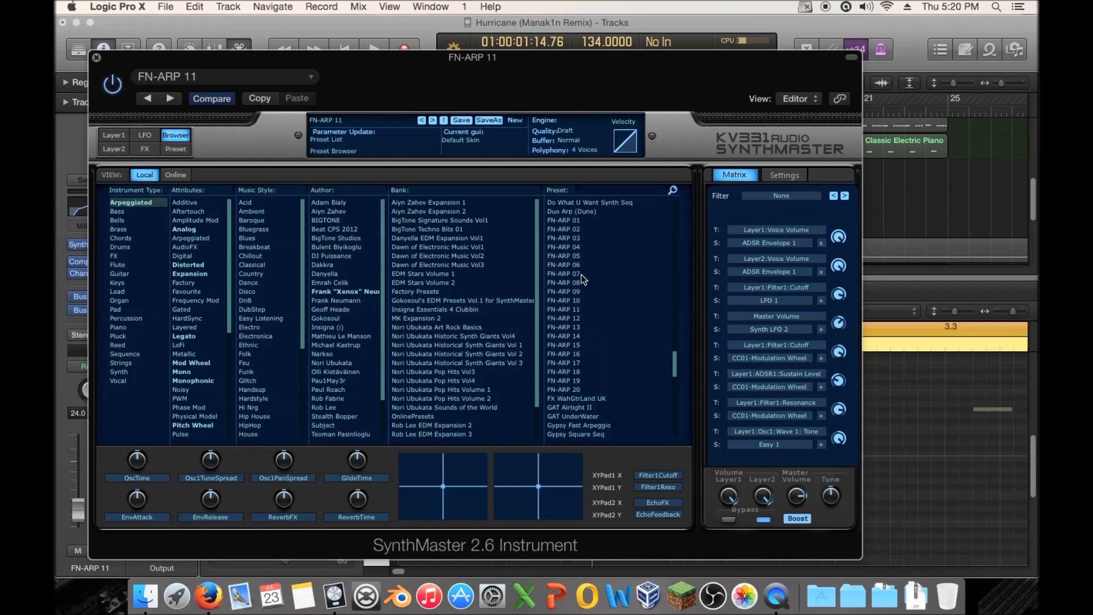
click(576, 219)
key(space)
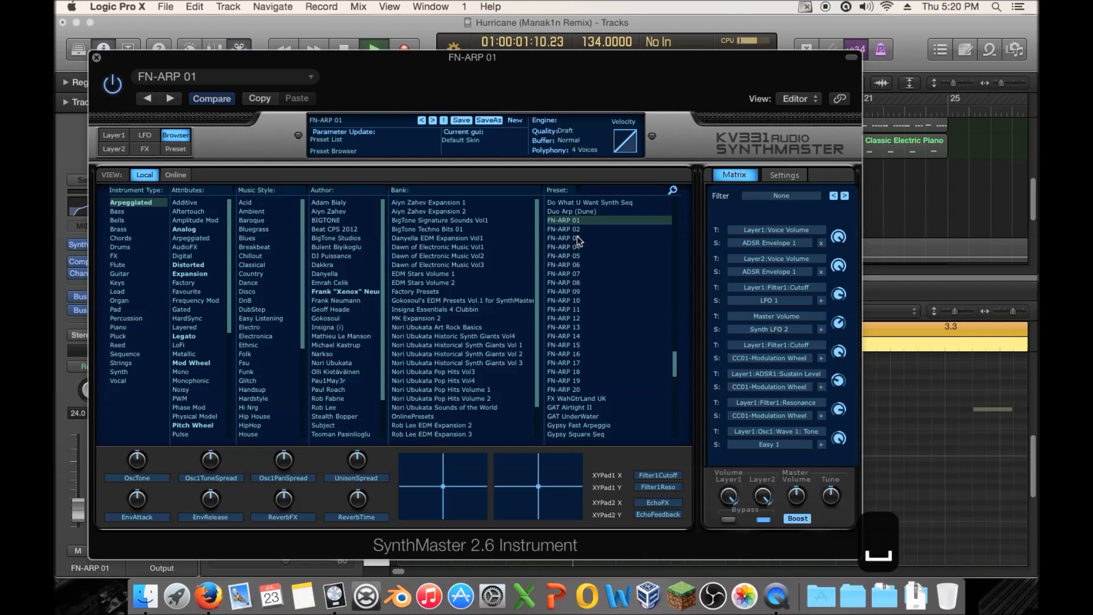
Audition the presets FN-ARP 02 through FN-ARP 05 on track 12 and load FN-ARP 06 as its sound
key(Down)
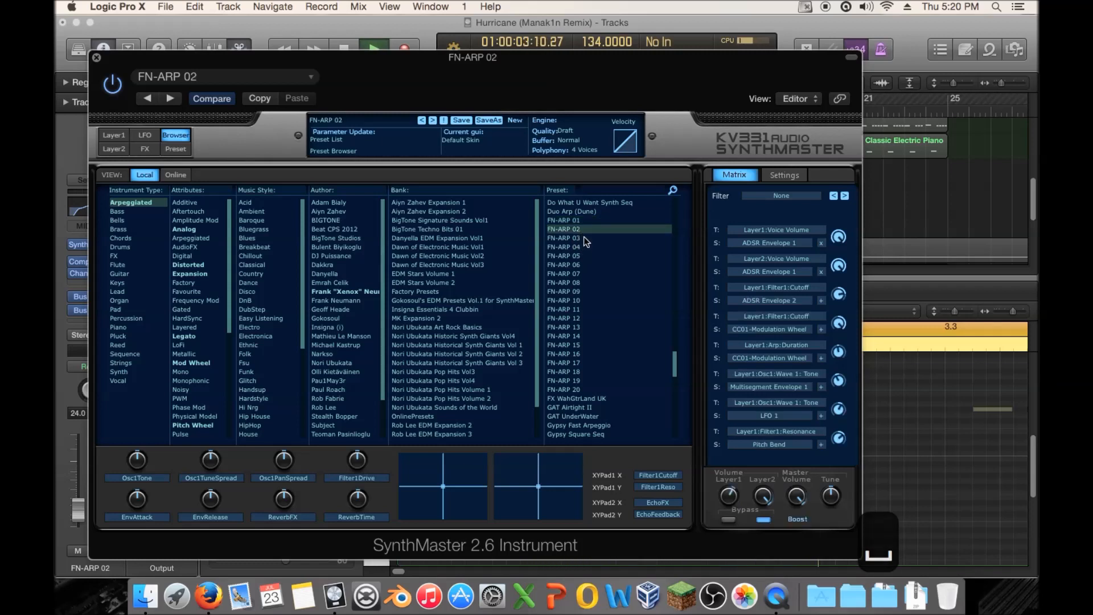
click(583, 238)
key(space)
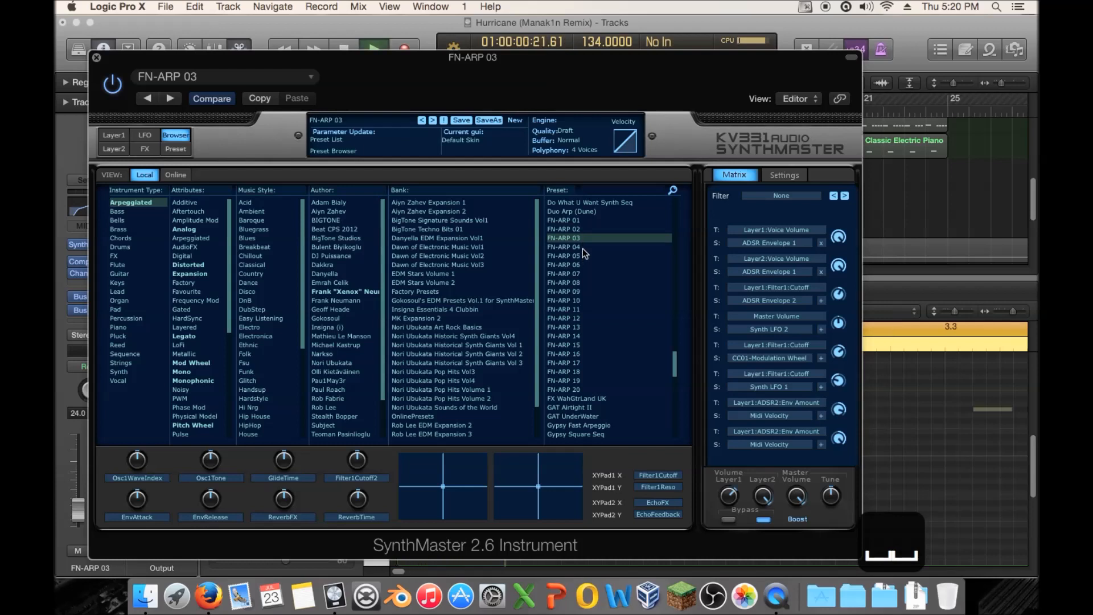
click(583, 247)
key(space)
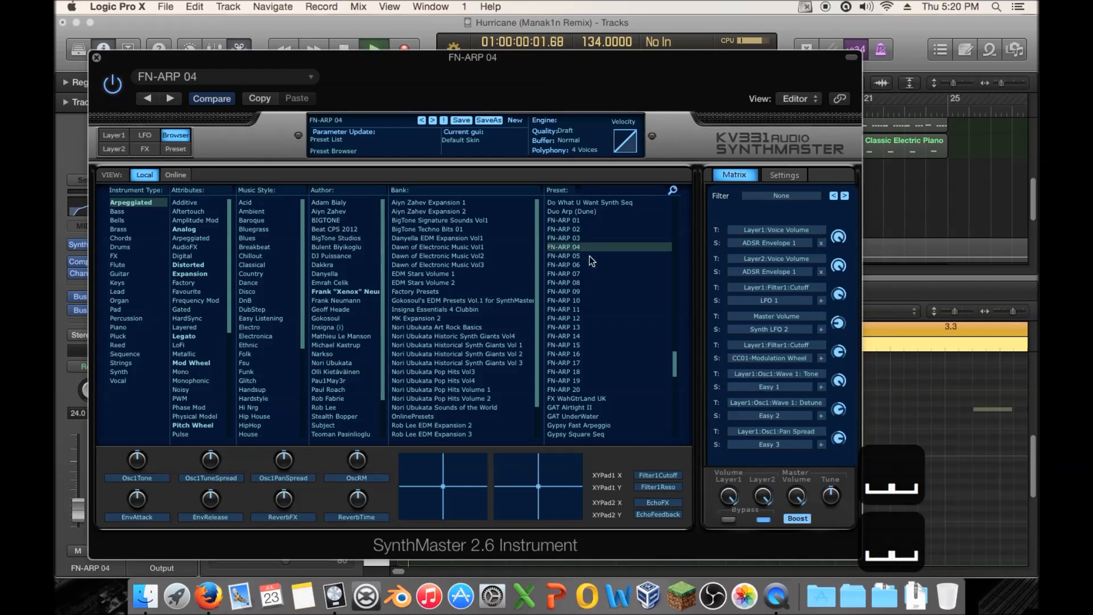
click(588, 254)
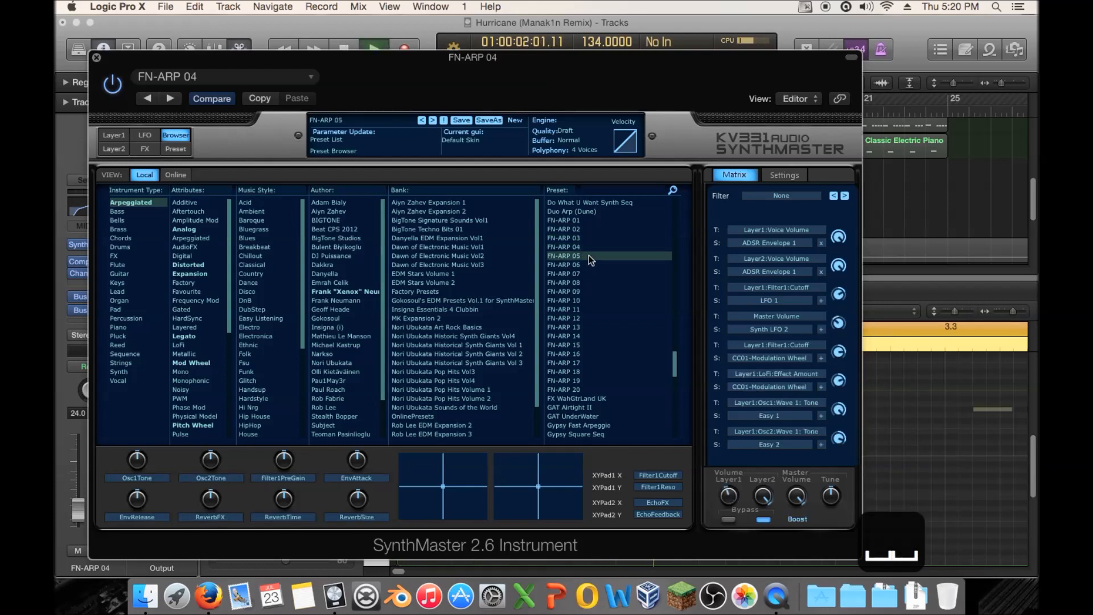
key(space)
click(590, 266)
key(space)
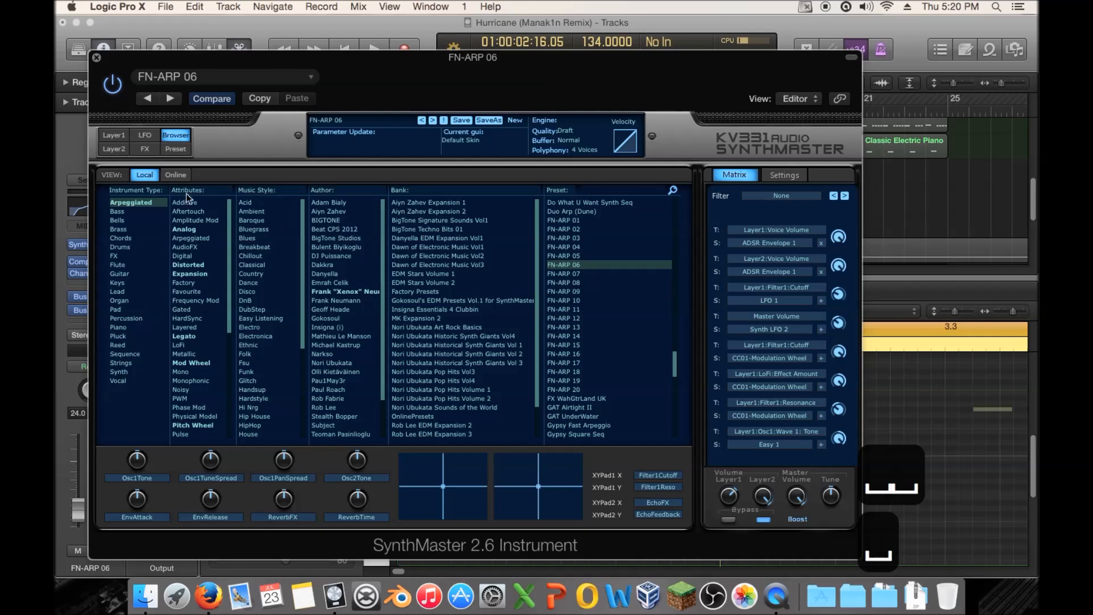
Try a third note at D#3 on bar 2 in track 12's Bass #2 region, shift it one sixteenth earlier, and delete it
drag(125, 60, 796, 368)
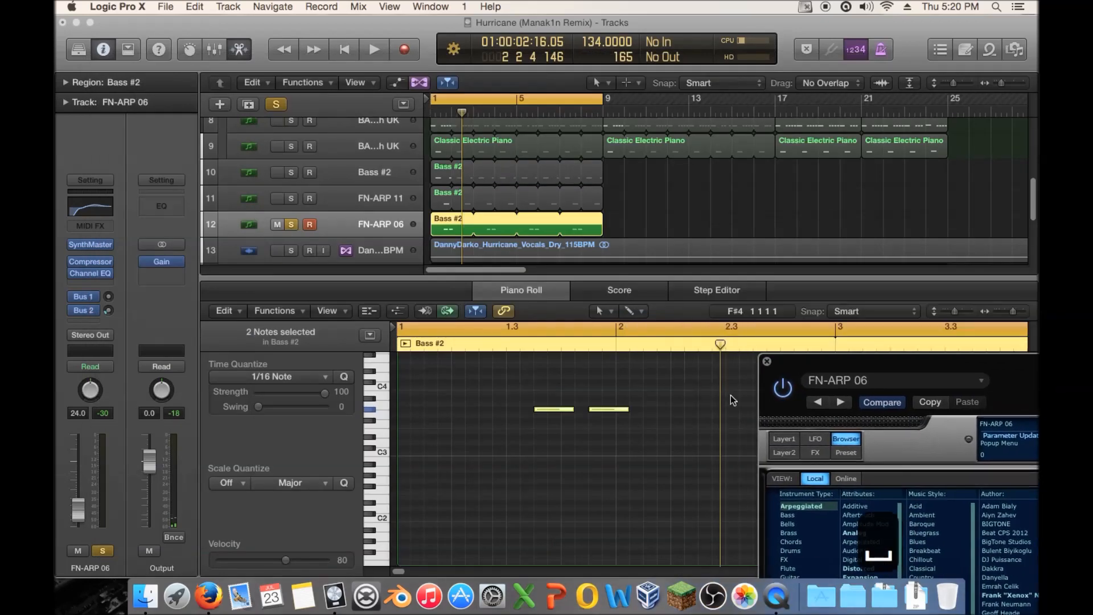
super+click(621, 421)
drag(622, 421, 623, 433)
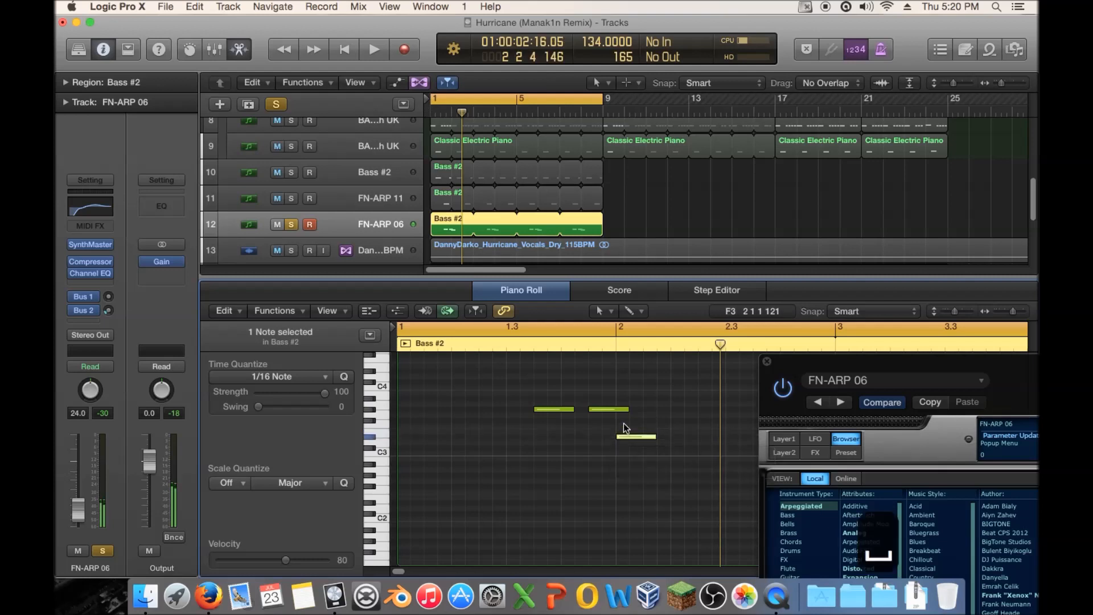
key(space)
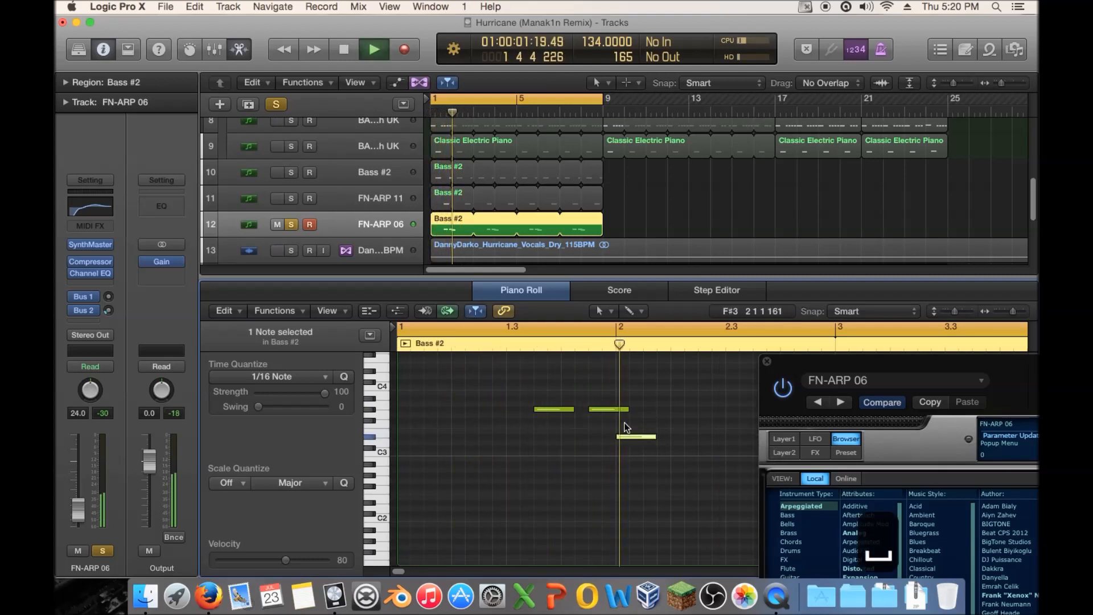
key(space)
drag(626, 437, 613, 436)
key(space)
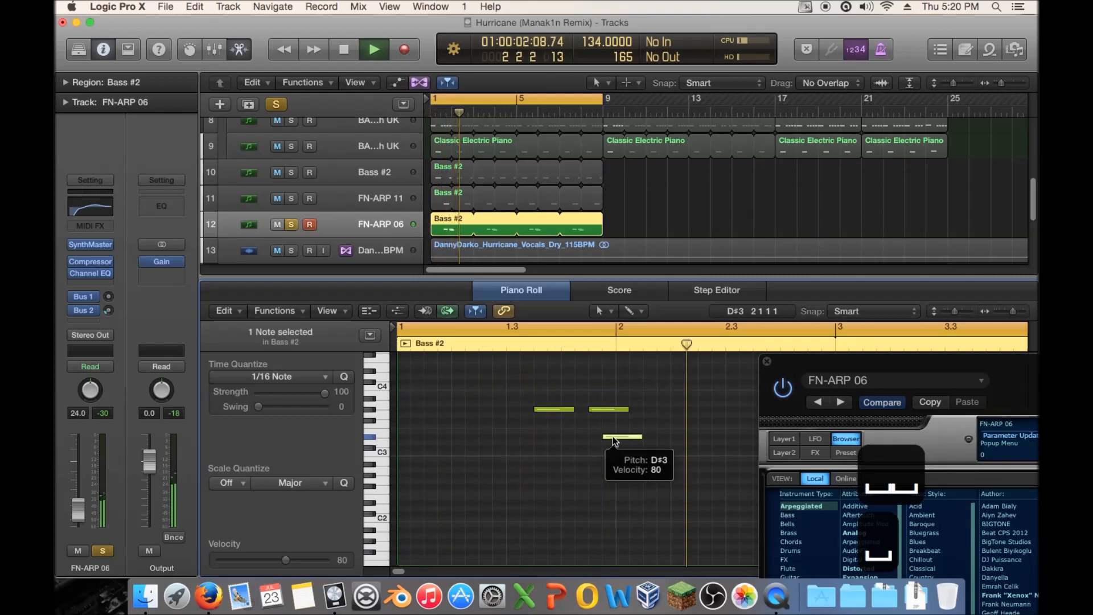
key(space)
key(Delete)
Shorten the second G#3 note to two sixteenths and add a D#3 note of the same length starting at bar 2
drag(626, 409, 601, 408)
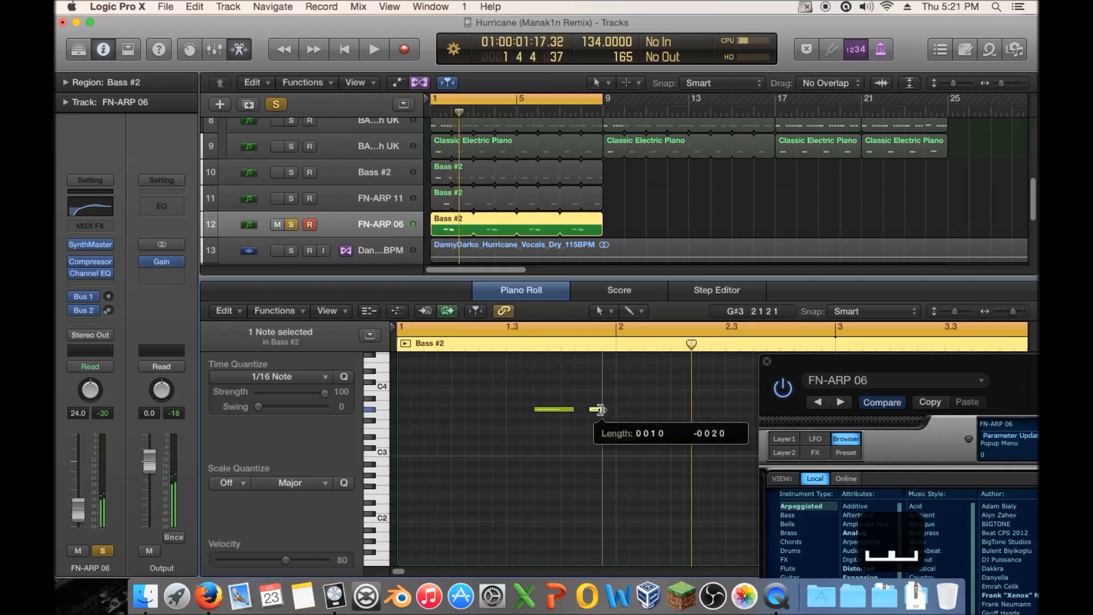
super+click(609, 437)
key(space)
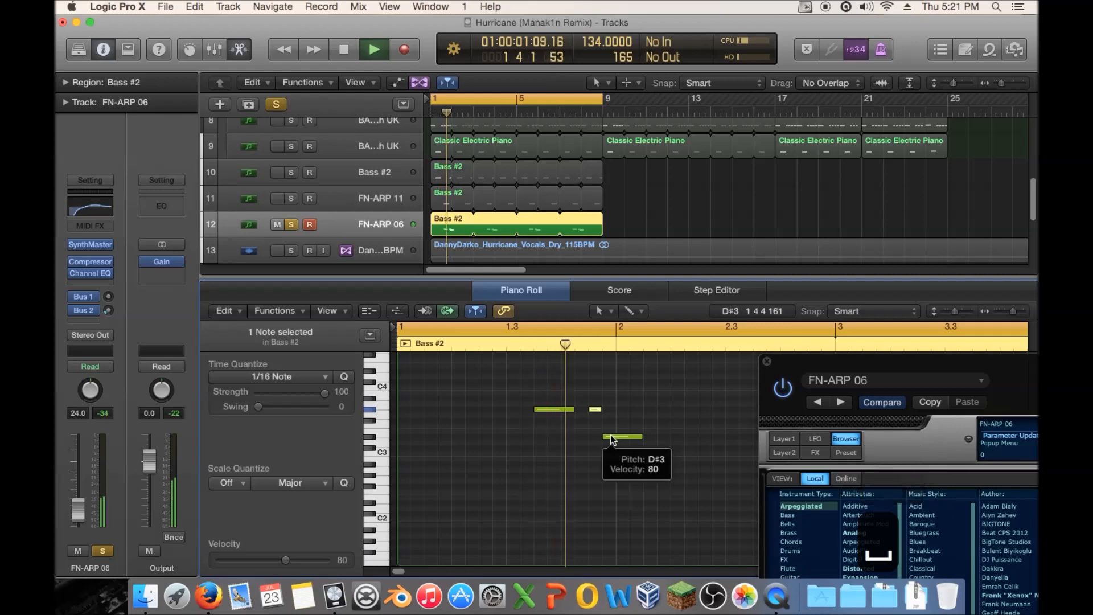
key(space)
drag(604, 436, 615, 435)
drag(601, 409, 614, 409)
key(space)
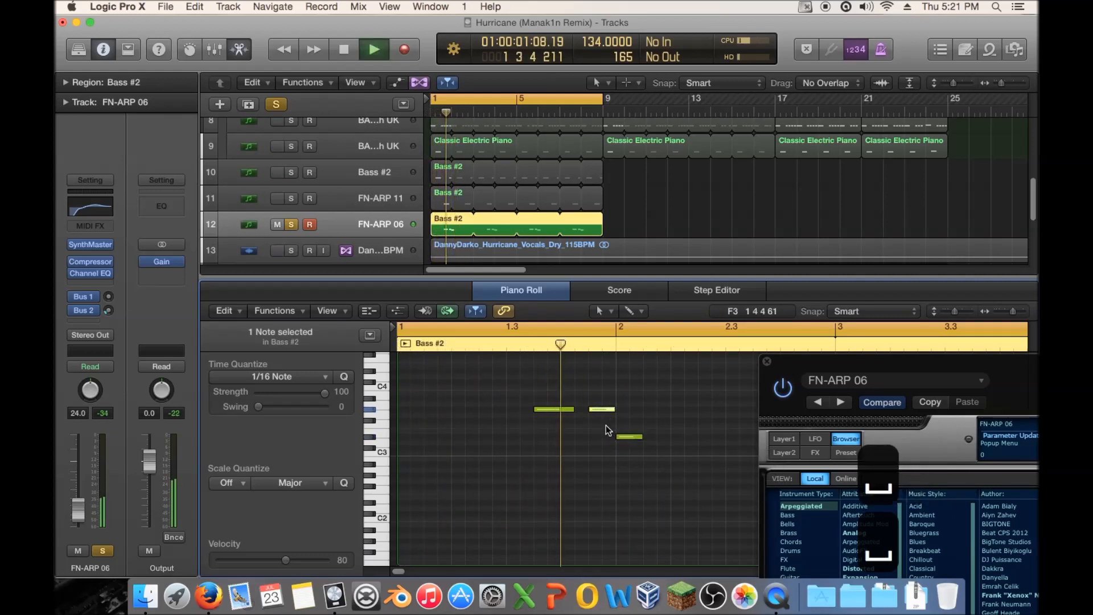
key(space)
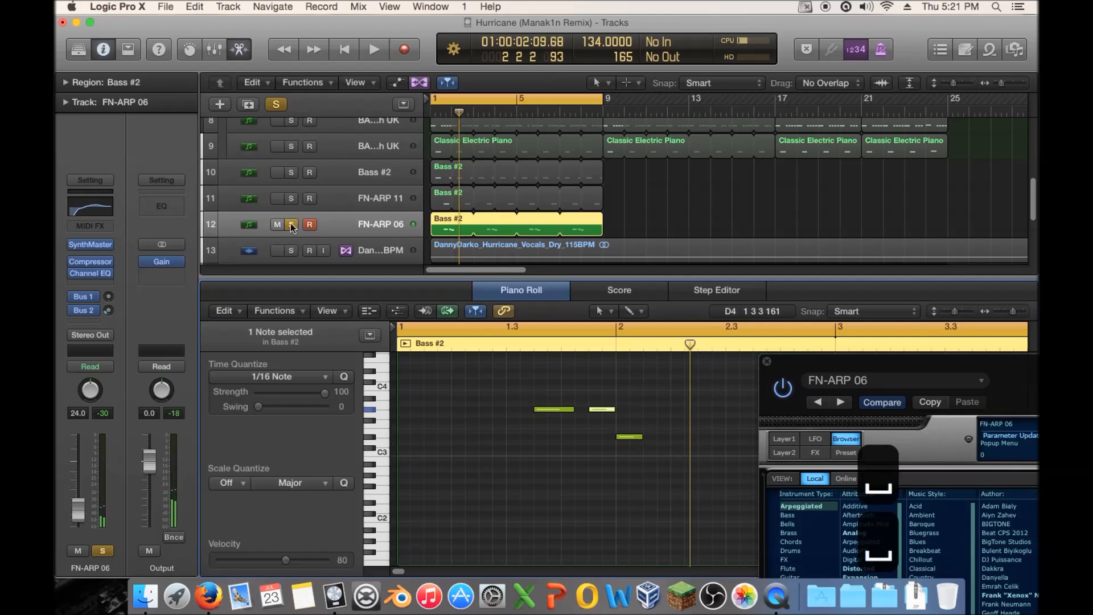
Set Layer 1's unison to 2 voices in SynthMaster on track 12 and audition the sound
drag(846, 365, 424, 47)
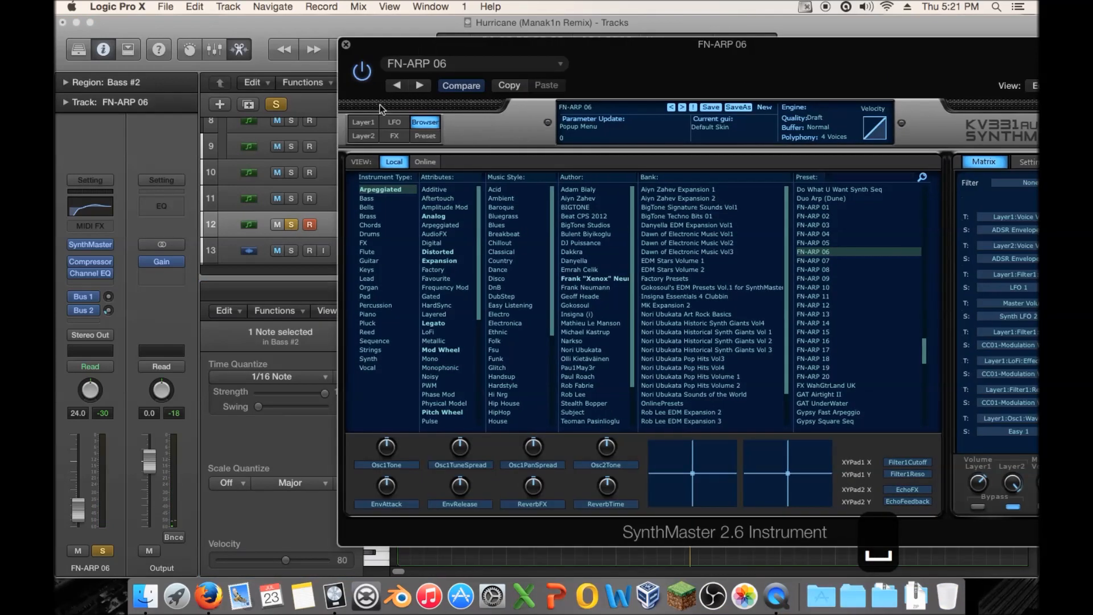
click(785, 439)
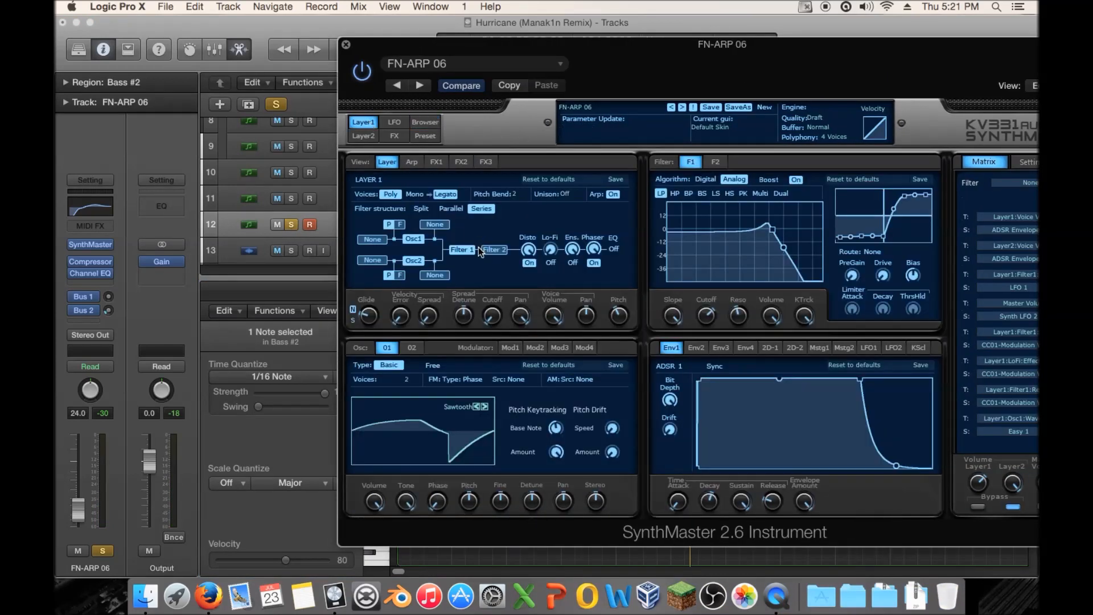
key(space)
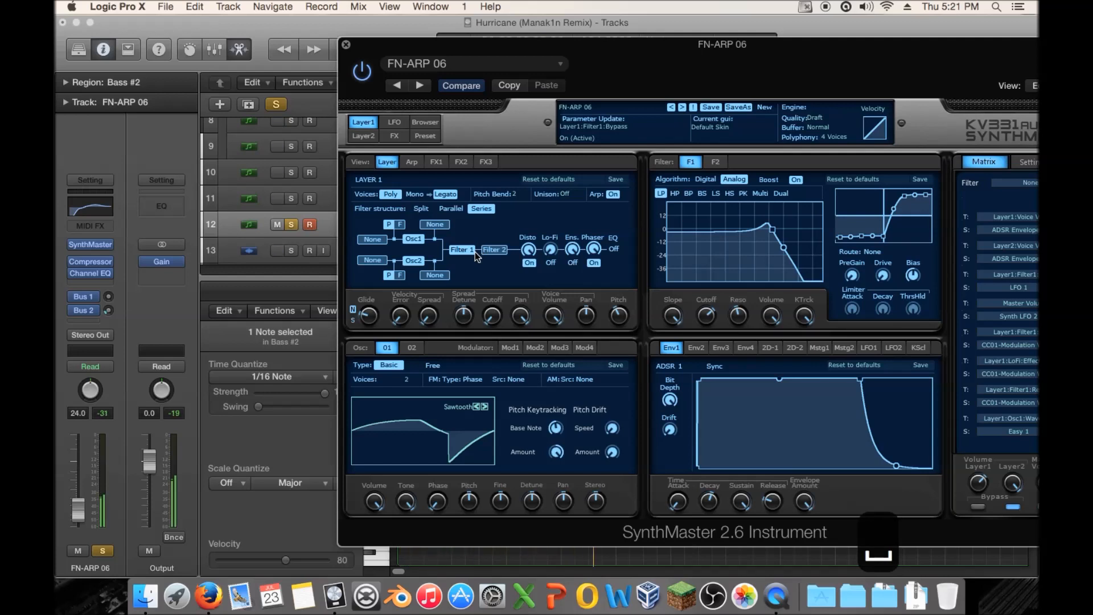
click(560, 194)
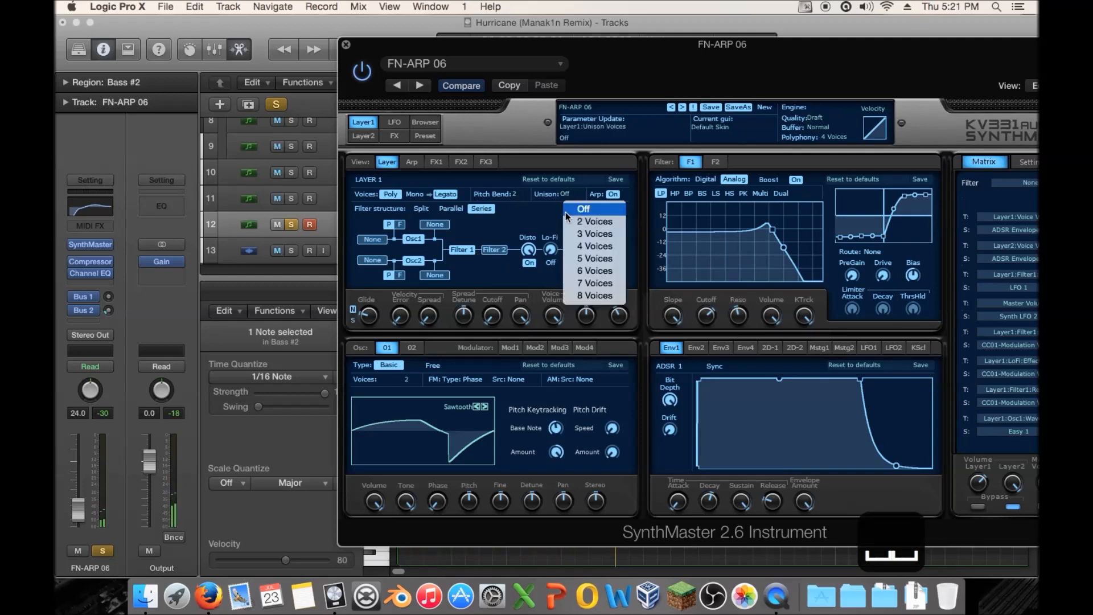
click(567, 215)
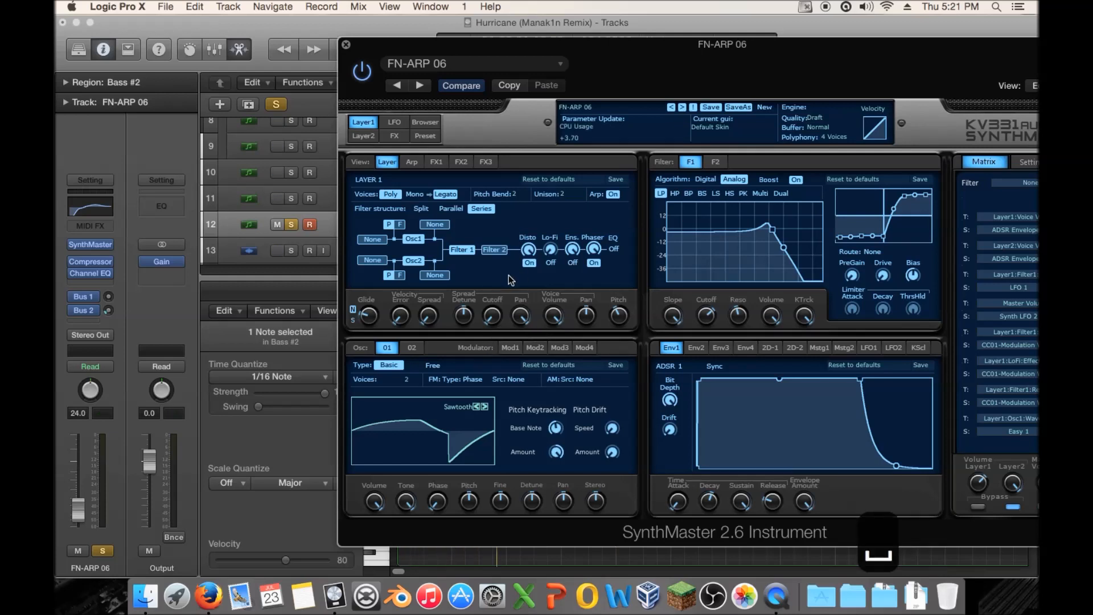
mouse_move(579, 320)
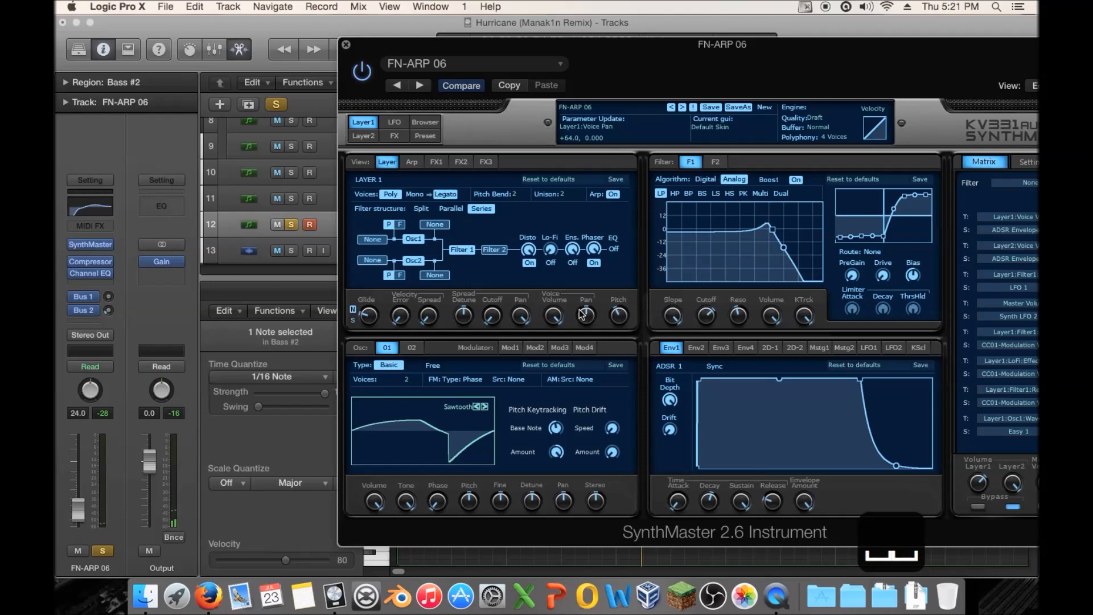
Find Layer 1's Phaser among the synth's effect pages, audition it with a mix of about 56, and turn it off
drag(518, 48, 364, 37)
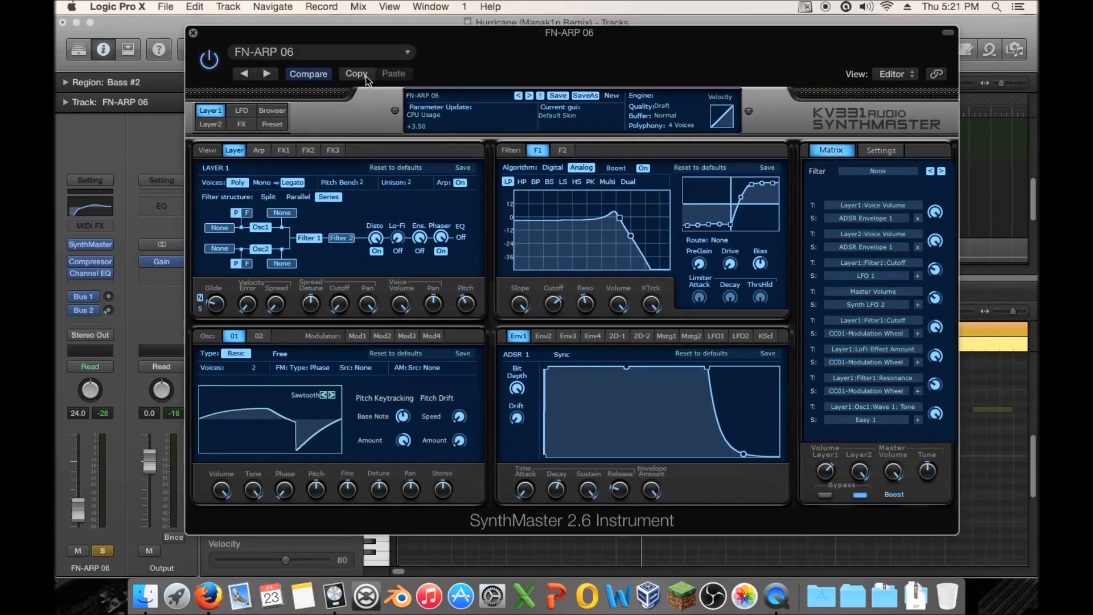
click(253, 126)
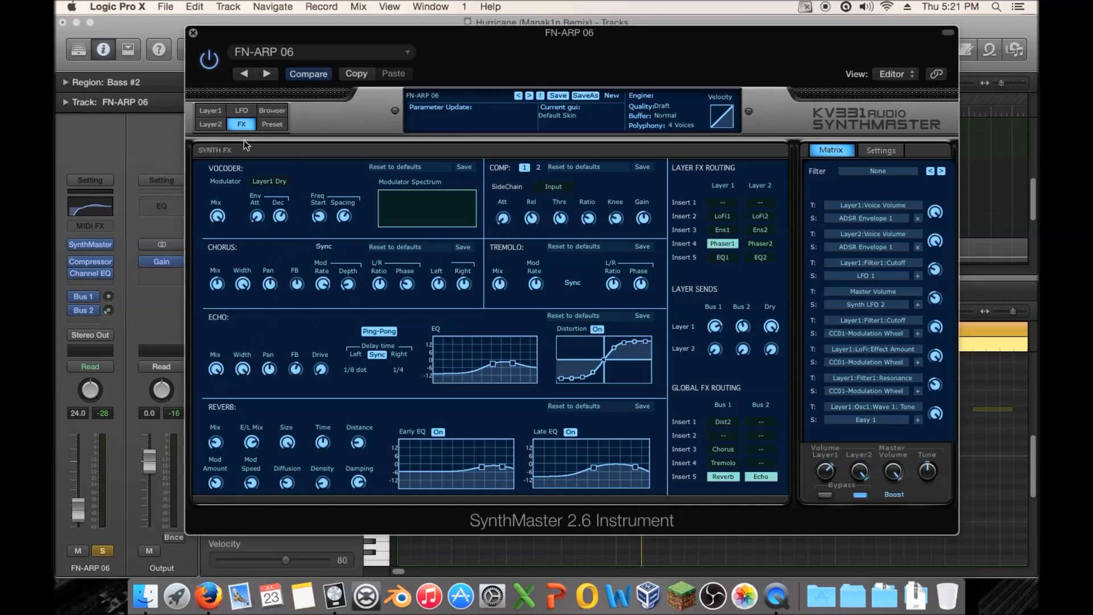
click(211, 111)
click(259, 149)
click(284, 149)
click(308, 151)
click(332, 150)
click(239, 169)
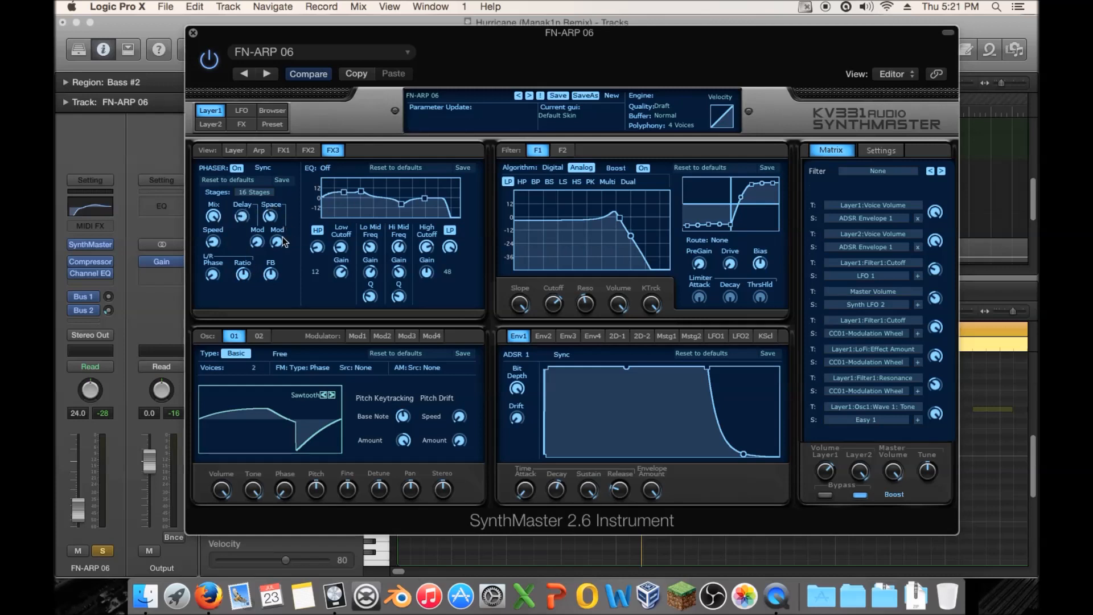
mouse_move(212, 277)
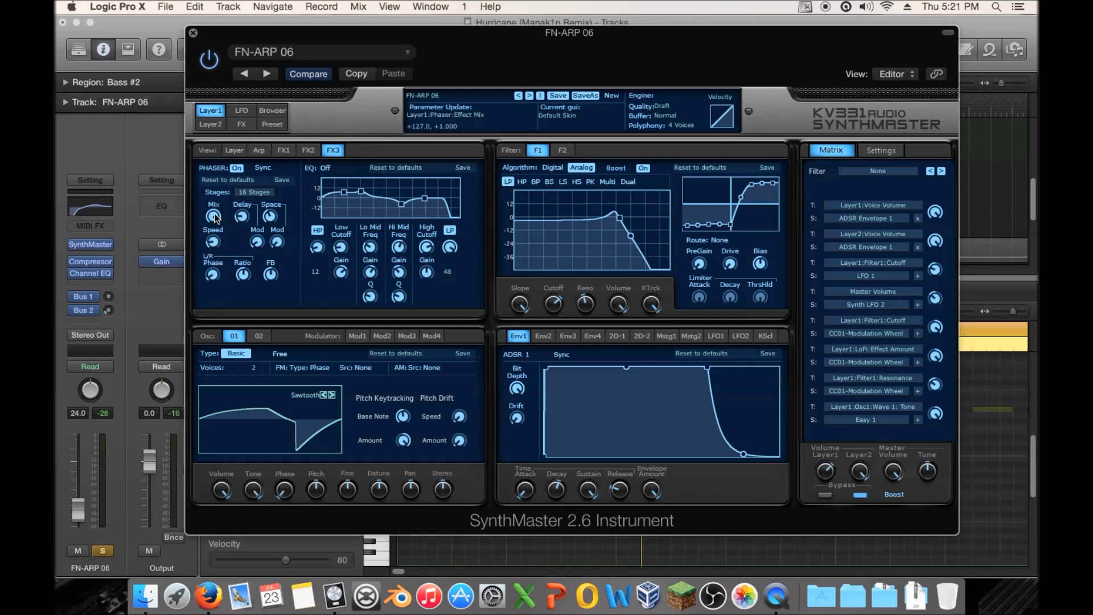
key(space)
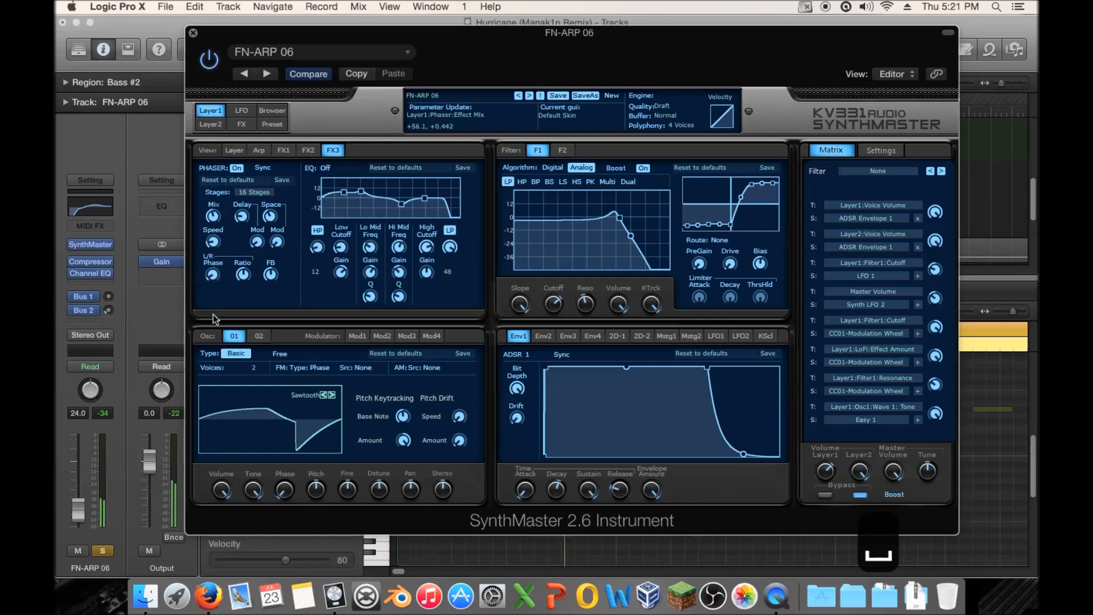
click(237, 167)
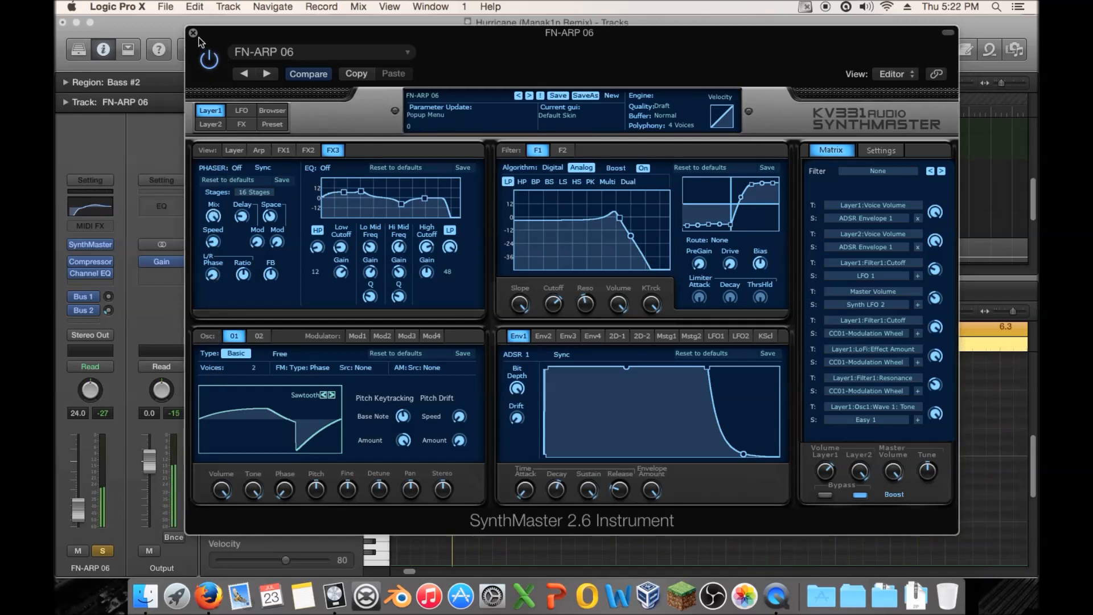
key(space)
Review the synth's layer, preset browser and FX pages, audition the sound, and return to Layer 1's voice settings
click(212, 124)
click(212, 111)
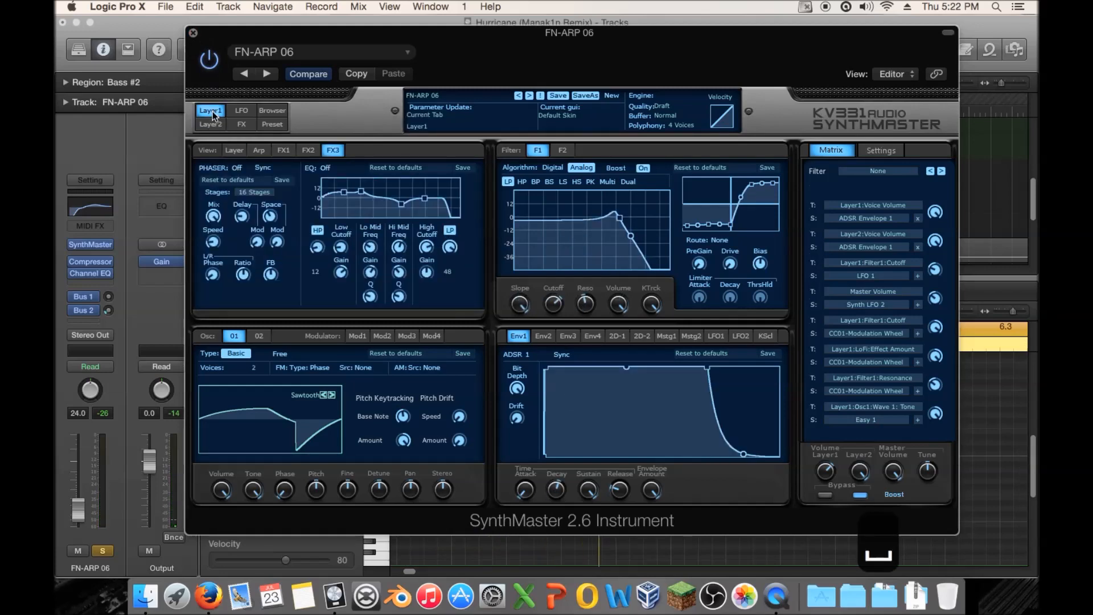
click(262, 111)
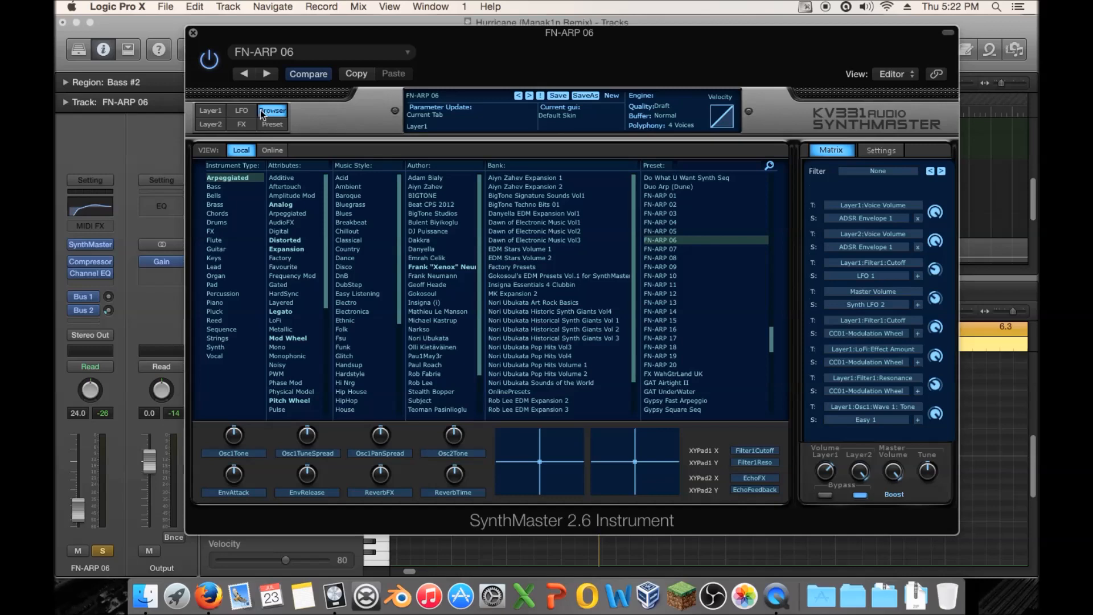
click(252, 111)
click(259, 111)
click(251, 127)
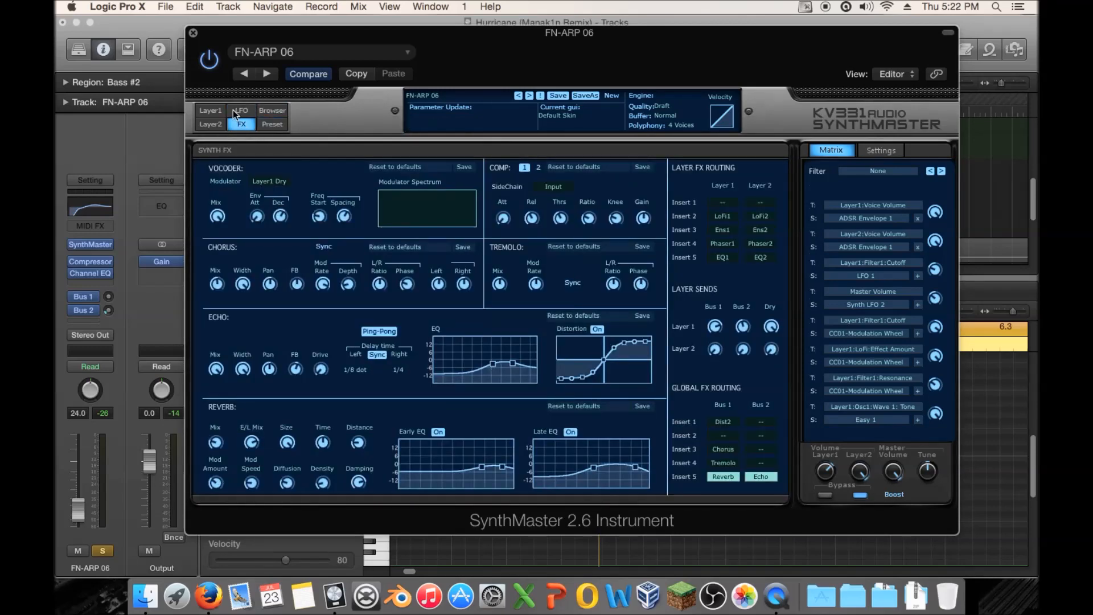
drag(252, 33, 362, 23)
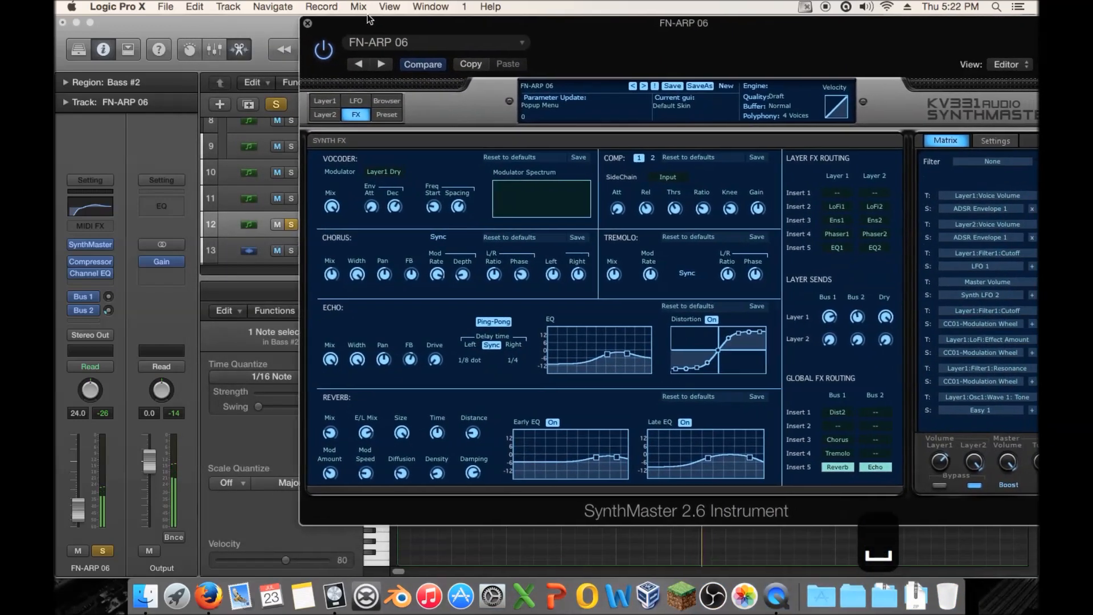
click(320, 101)
key(space)
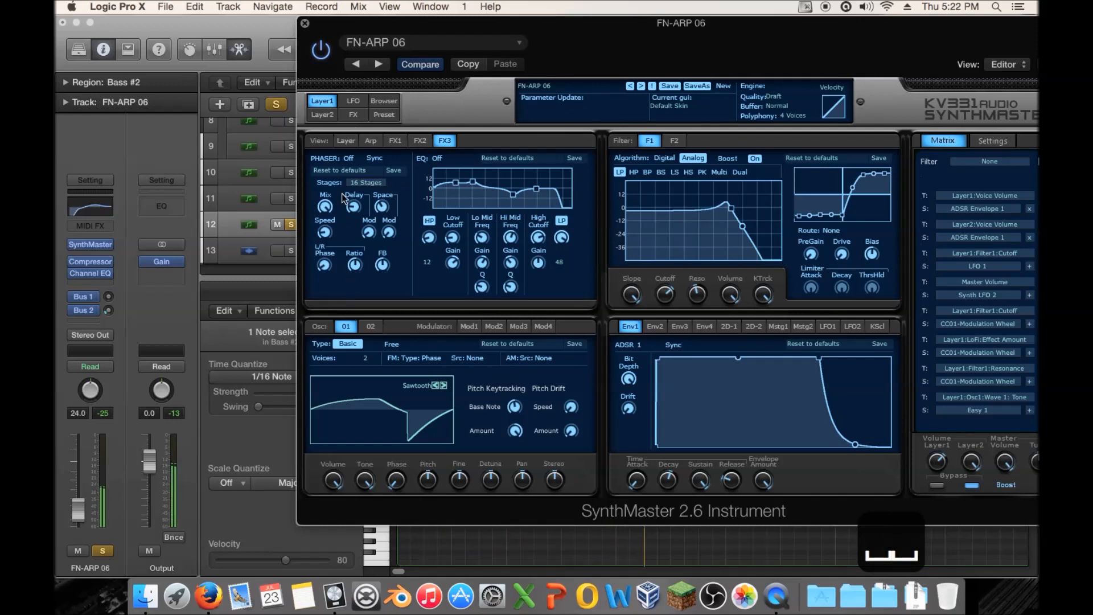
click(346, 141)
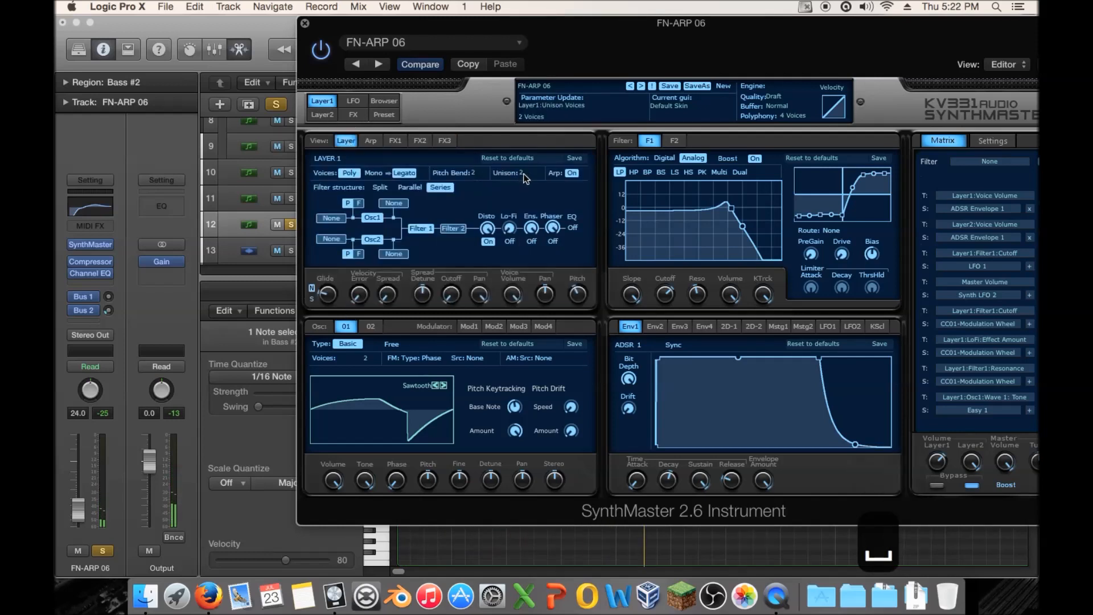
Set Layer 1's detune spread to about 30.5 in SynthMaster and audition the sound
mouse_move(419, 303)
mouse_move(477, 309)
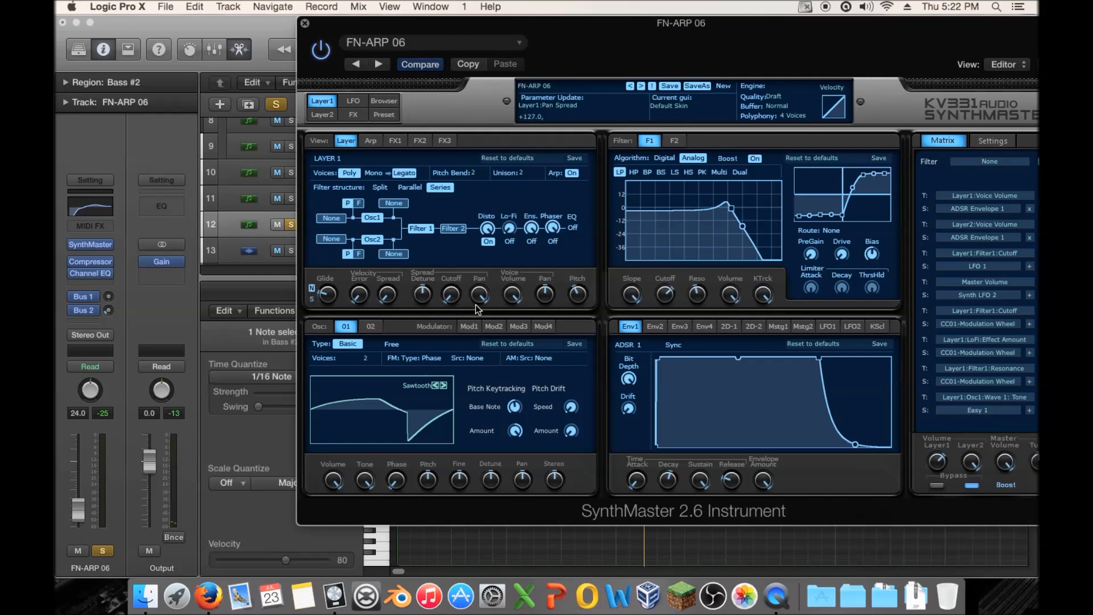
mouse_move(573, 294)
drag(419, 297, 427, 297)
key(space)
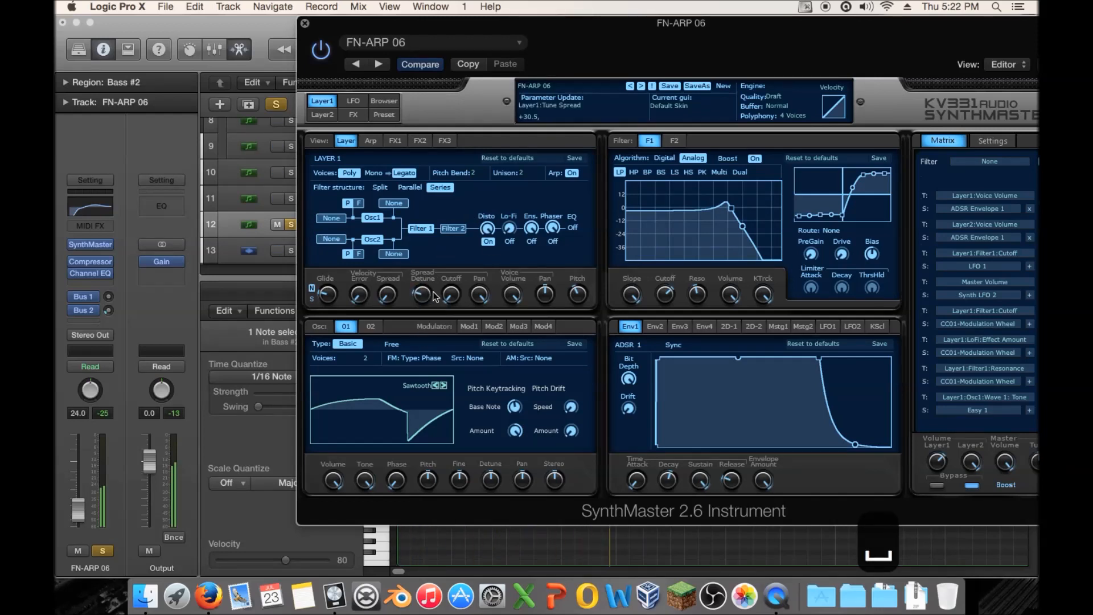
key(space)
Audition Layer 1 with its distortion turned off, and turn the distortion back on
click(487, 242)
key(space)
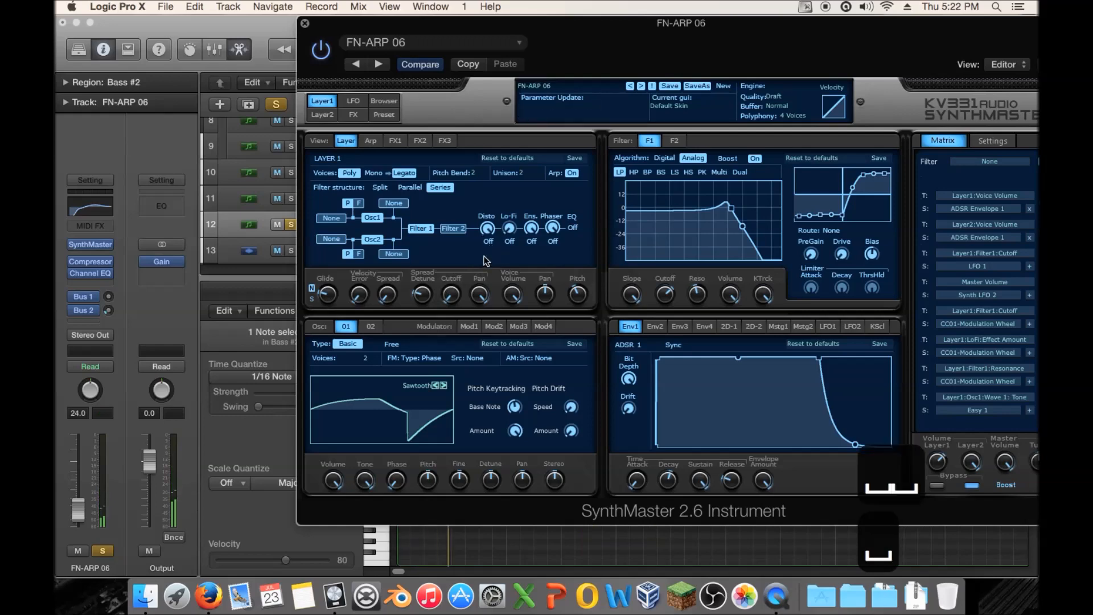
click(488, 241)
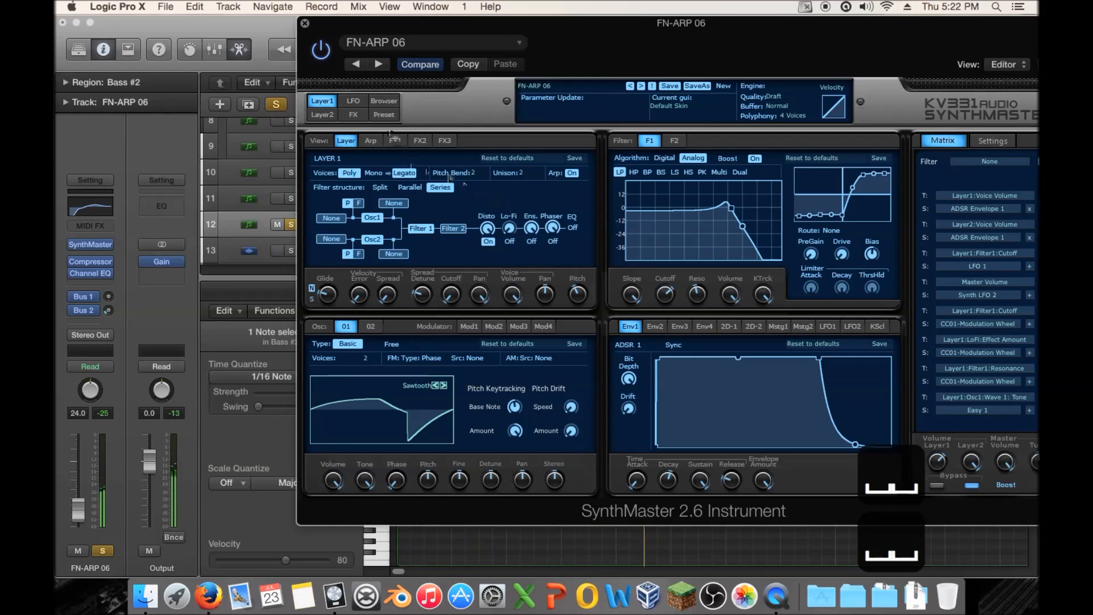
Set the synth engine's polyphony to 16 voices
click(358, 116)
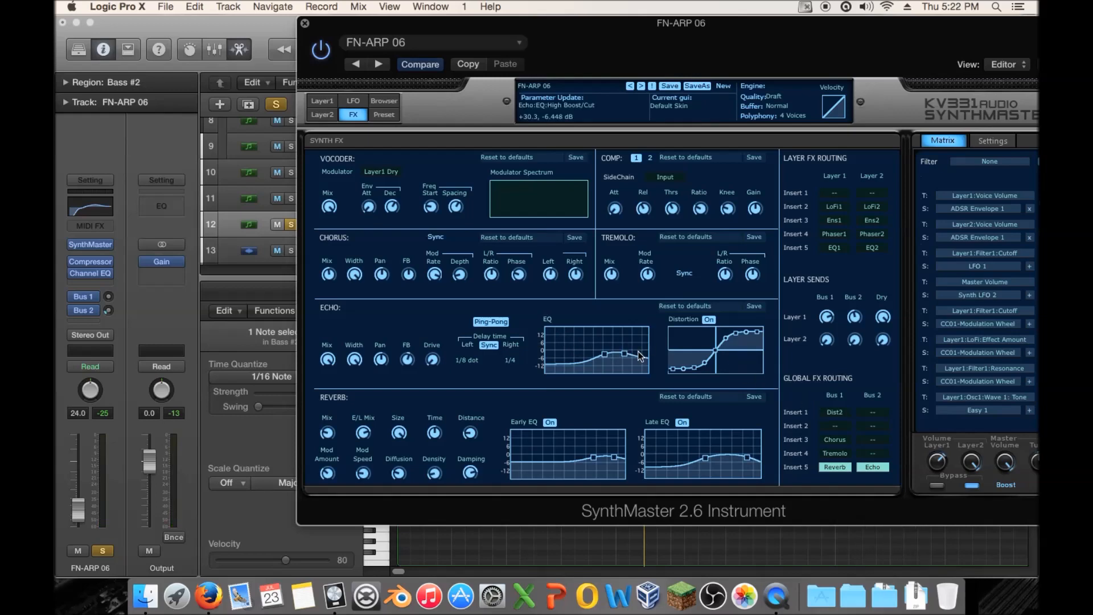
drag(586, 25, 482, 37)
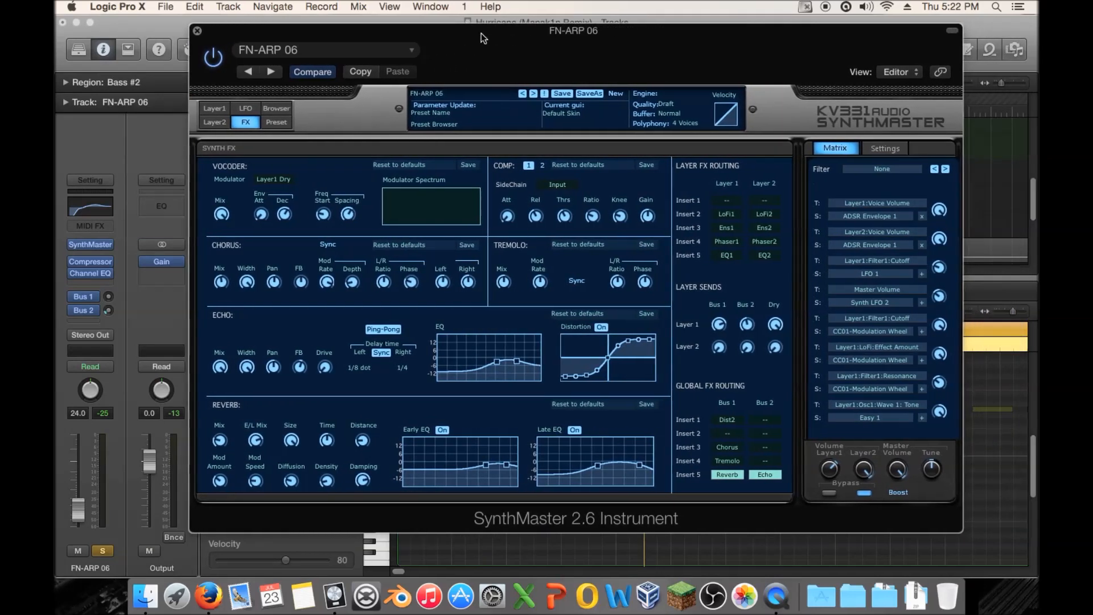
click(679, 122)
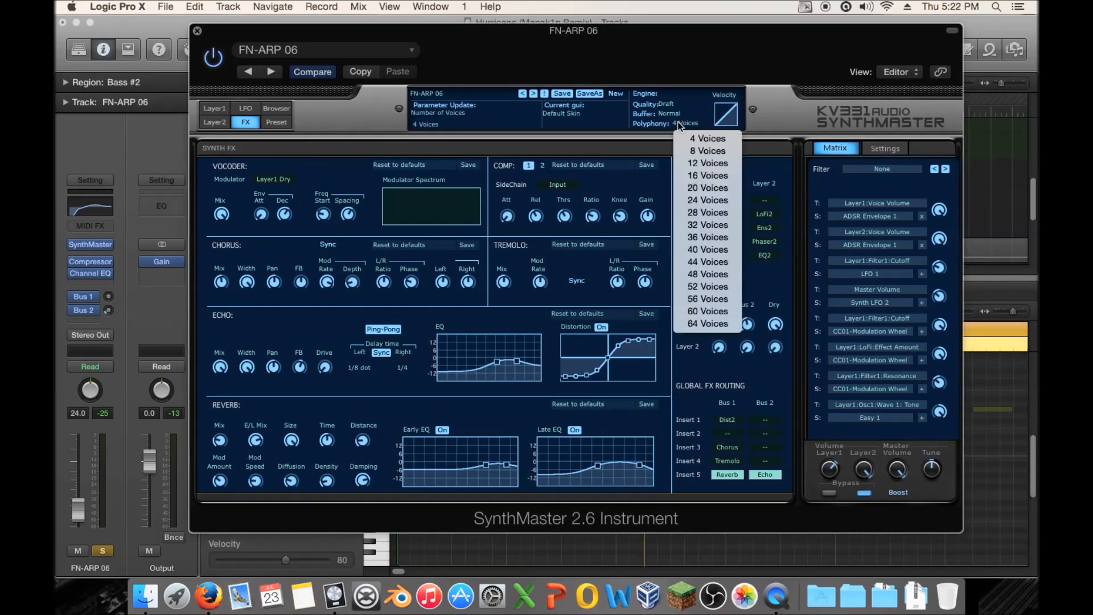
click(706, 176)
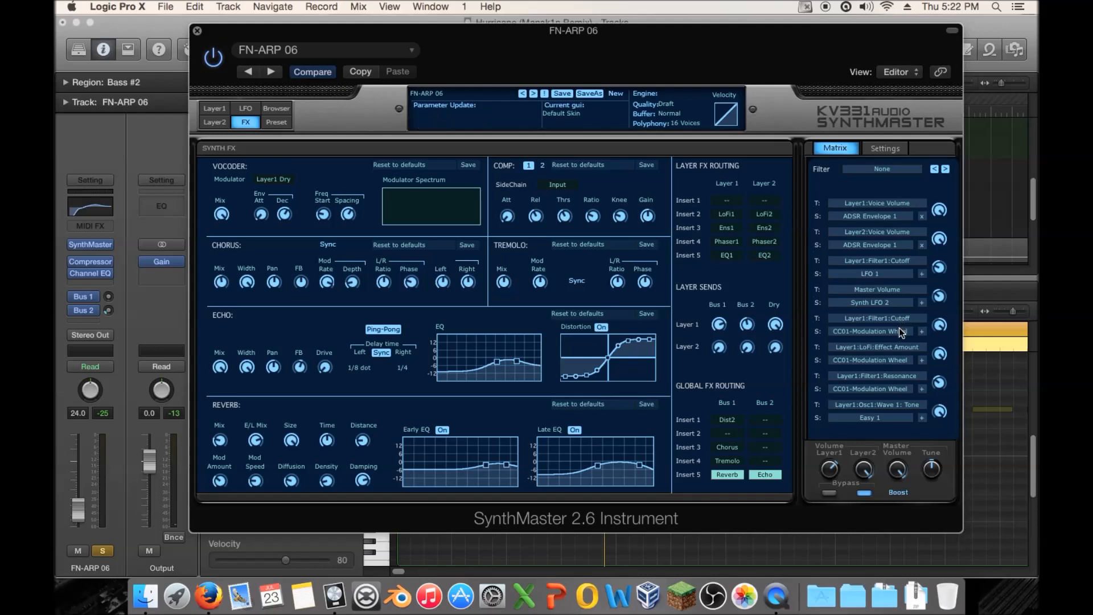
Page through the modulation matrix, raise the Osc1PanSpread easy control to 127 and audition the result
click(944, 171)
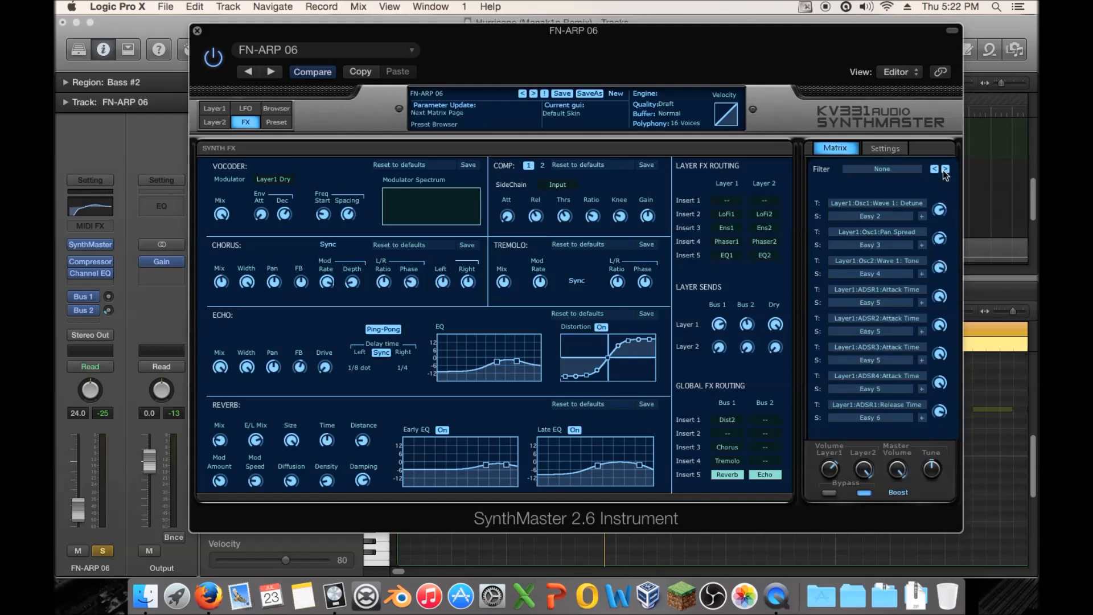
click(944, 170)
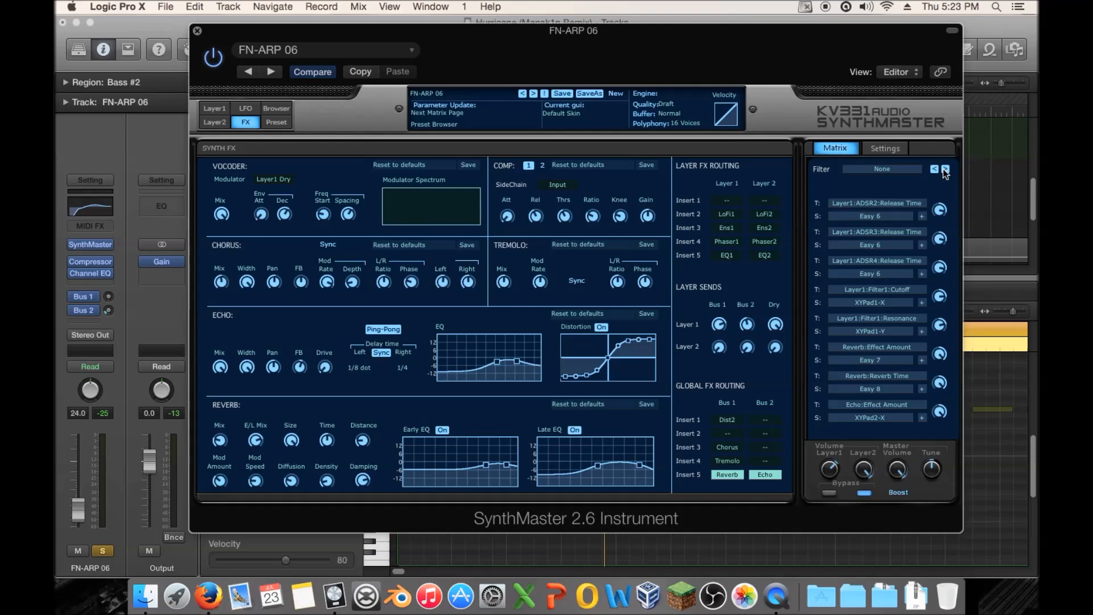
click(250, 111)
click(268, 111)
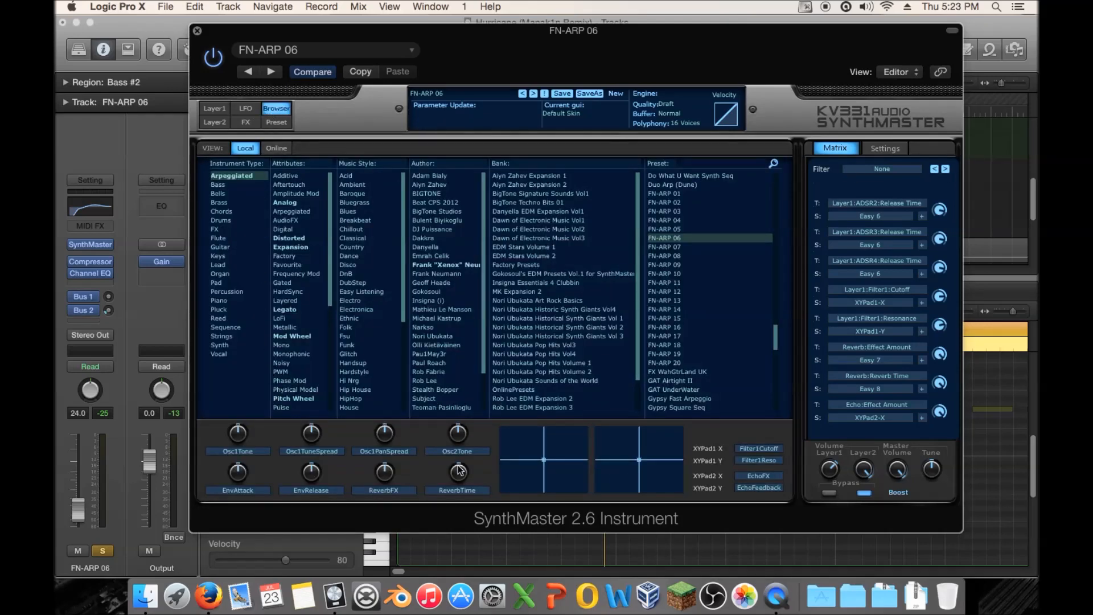
drag(386, 432, 398, 147)
key(space)
click(312, 434)
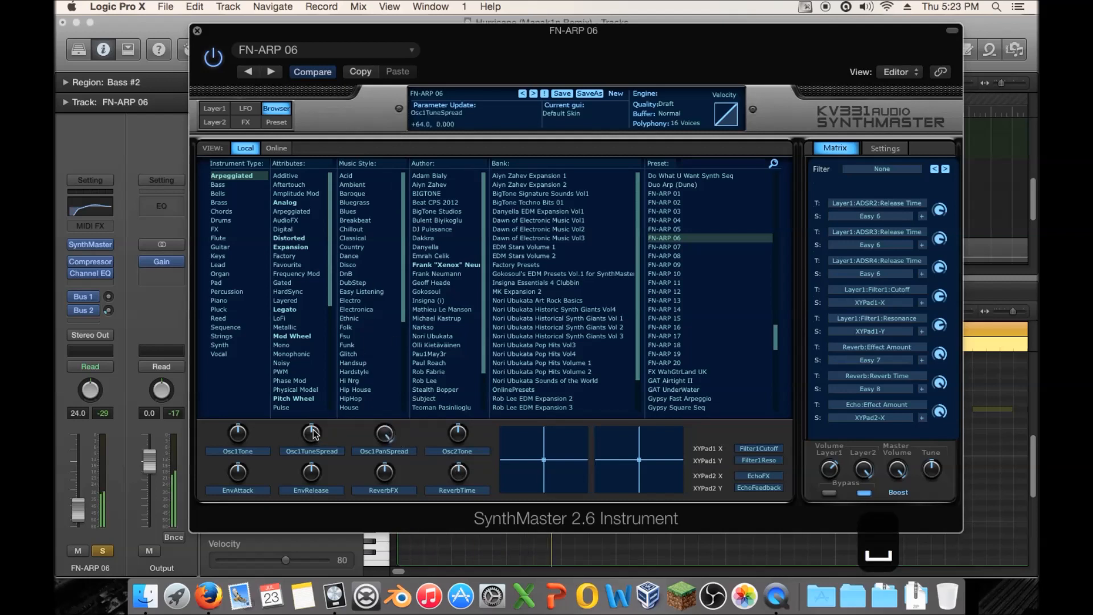
click(385, 435)
right_click(385, 439)
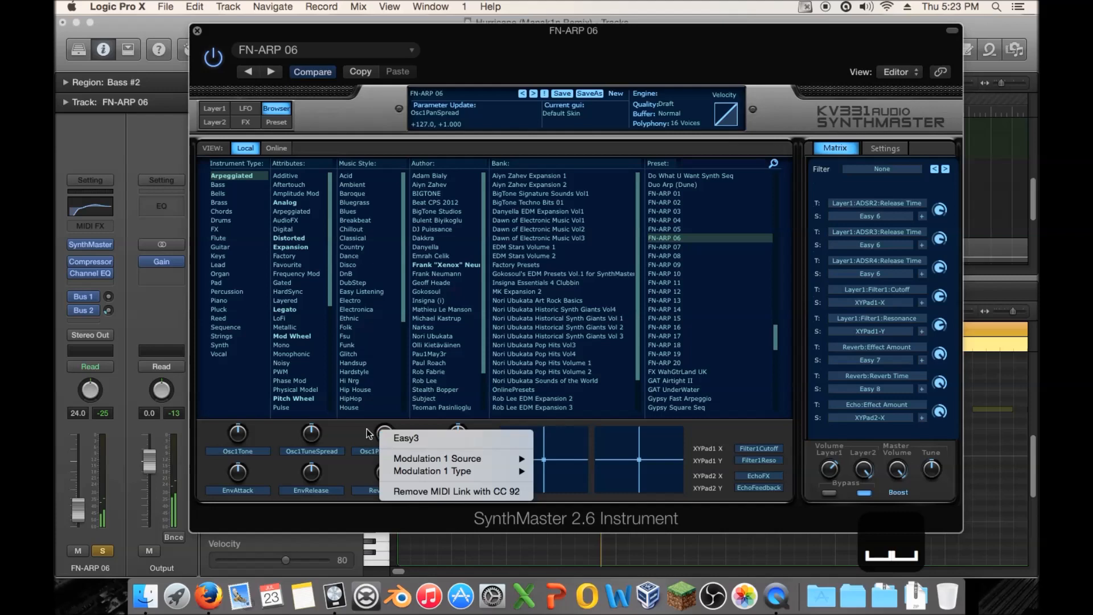
click(369, 434)
Audition Layer 1 with Legato turned off, and turn Legato back on
click(214, 108)
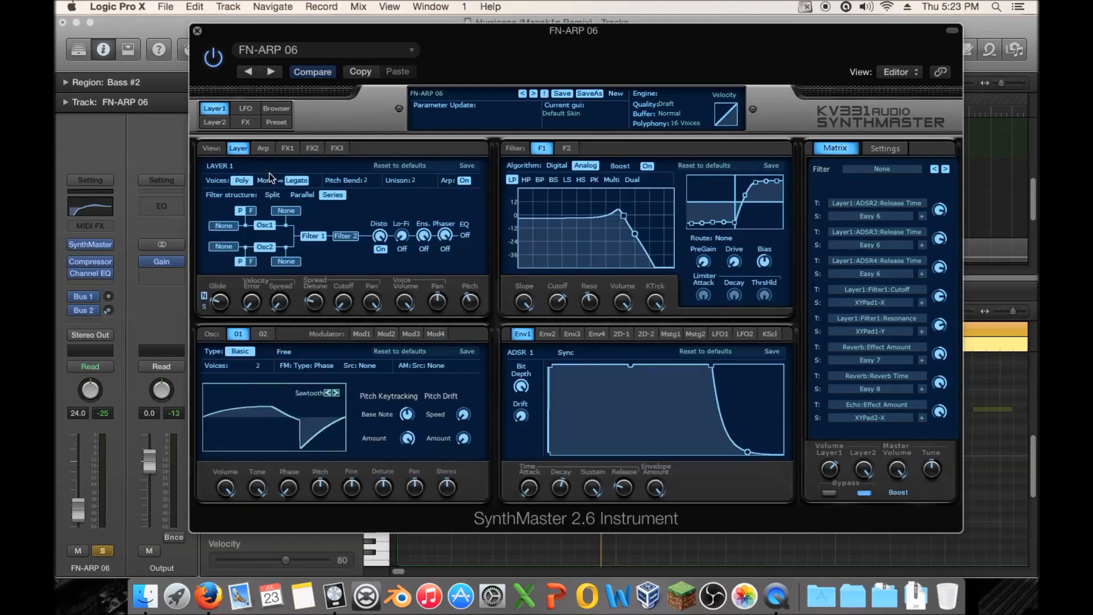
key(space)
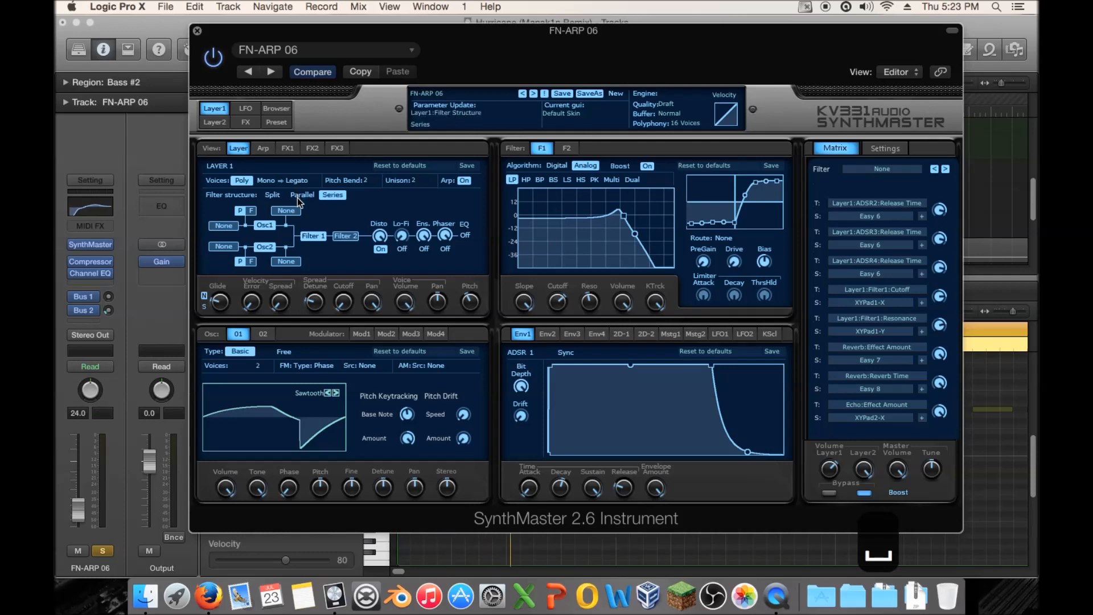
click(297, 181)
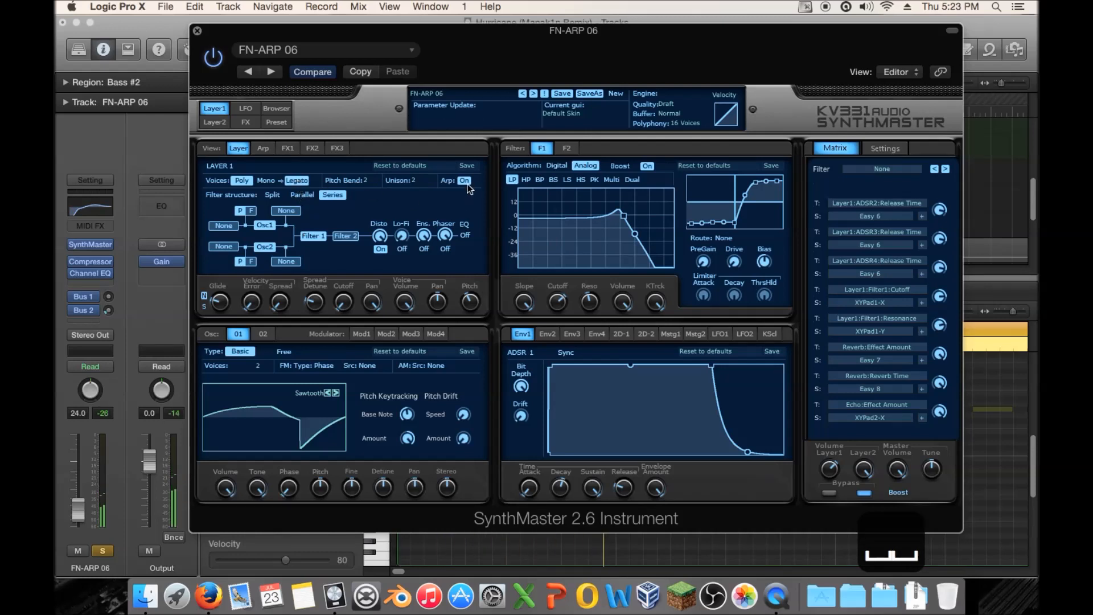
Examine Layer 1's arpeggiator, distortion, lo-fi, ensemble, phaser and EQ settings
click(268, 149)
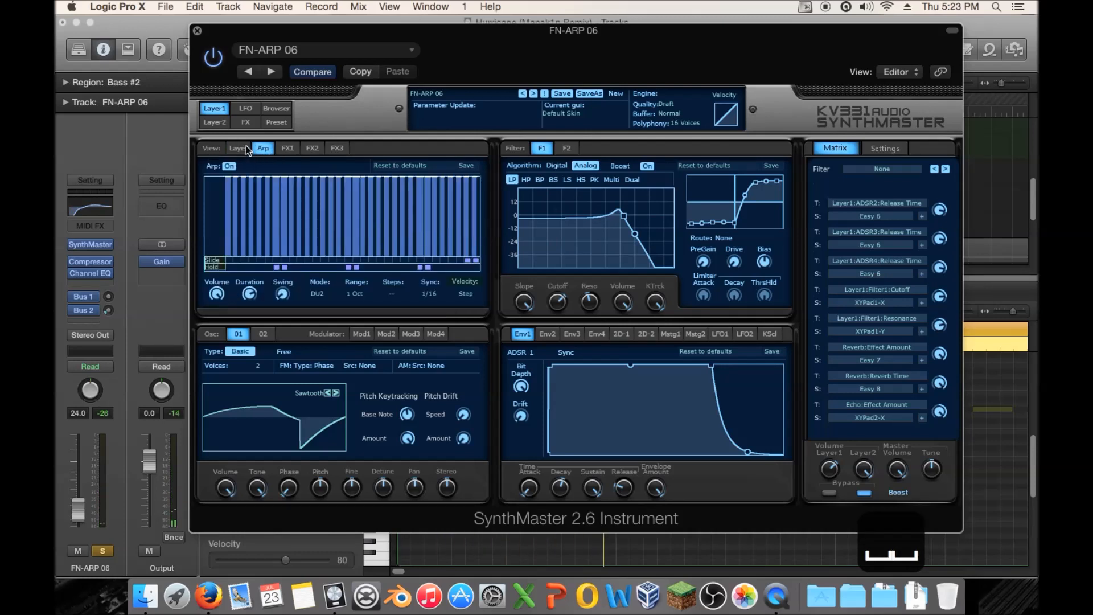
click(289, 148)
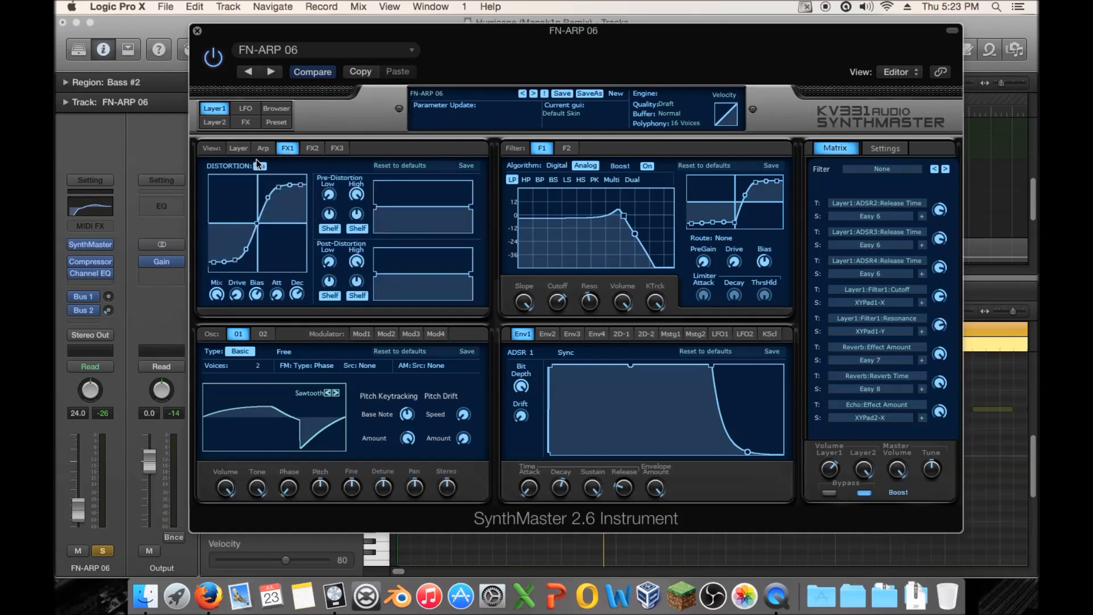
click(317, 148)
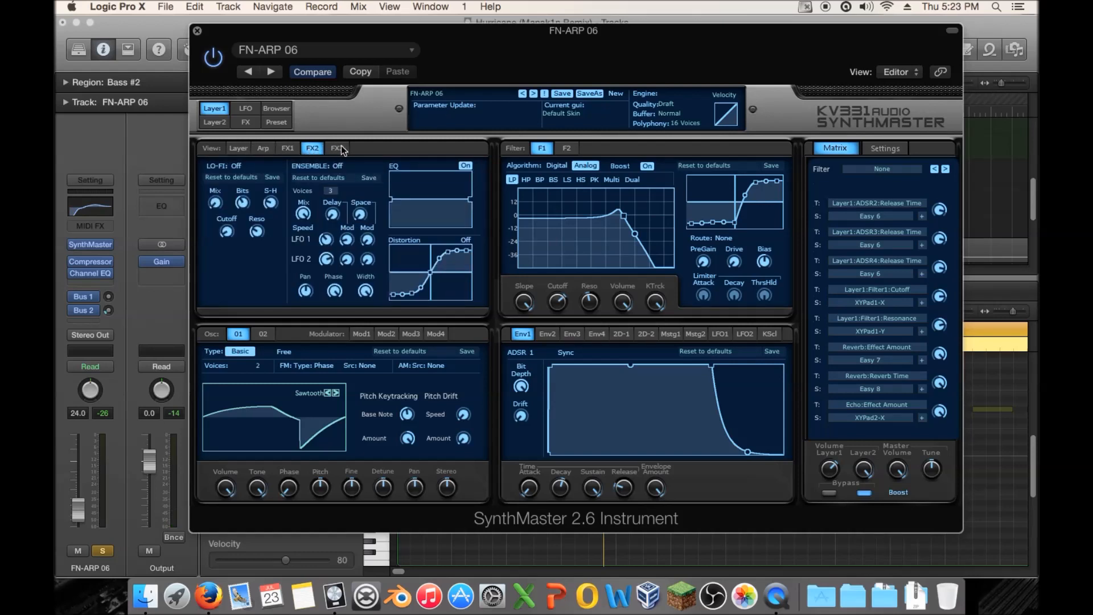
click(465, 166)
click(337, 148)
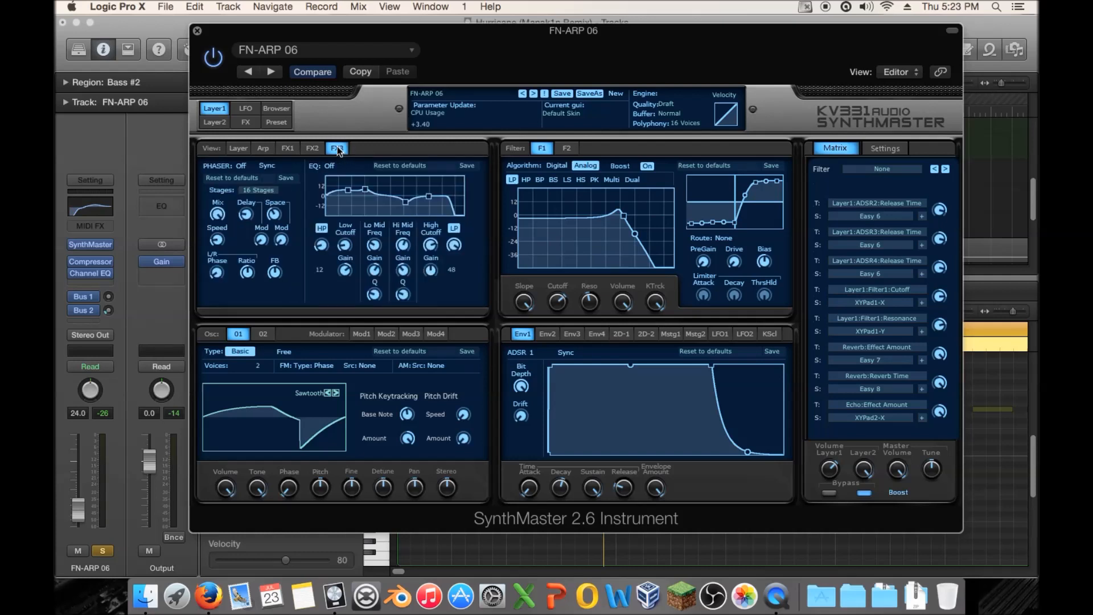
click(236, 148)
Audition the FN-ARP 07, 08 and 09 presets on track 12, keep FN-ARP 09 and close the synth window
click(276, 108)
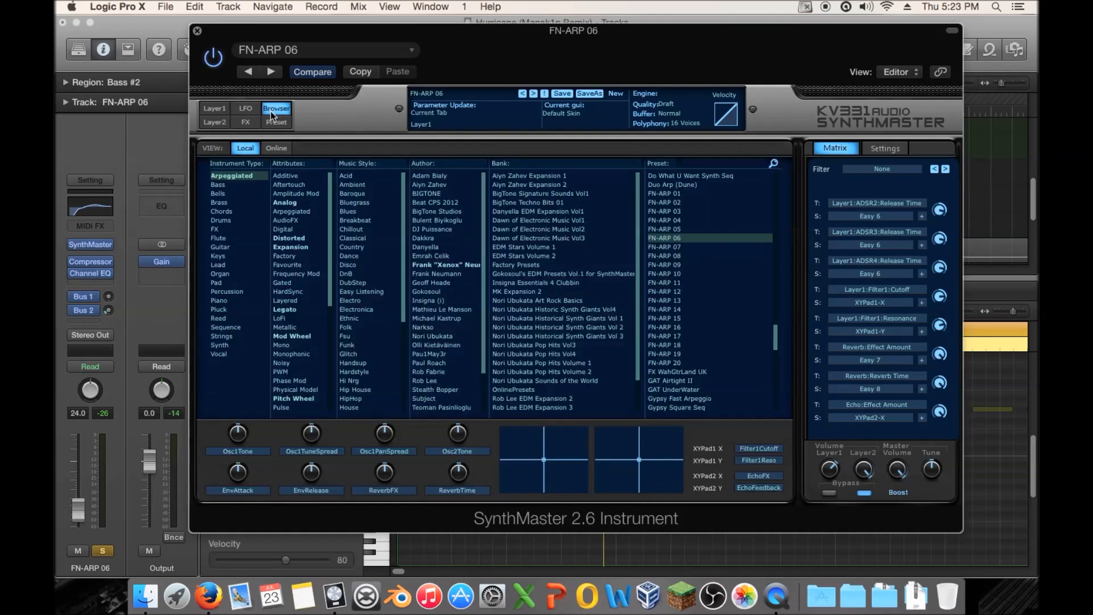
click(682, 246)
key(space)
click(681, 255)
key(space)
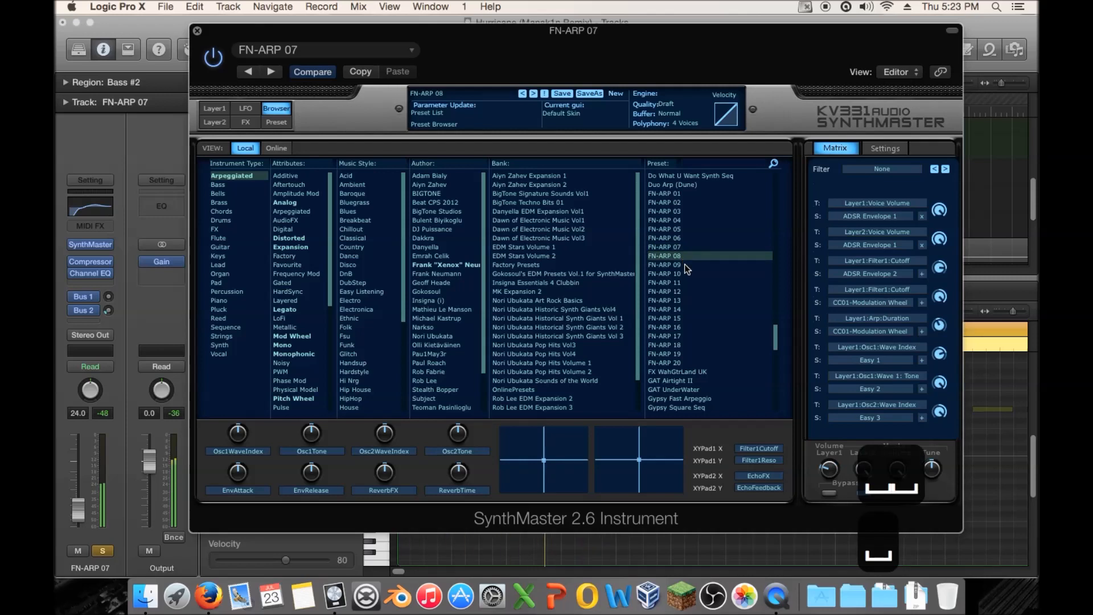
key(space)
click(684, 264)
key(space)
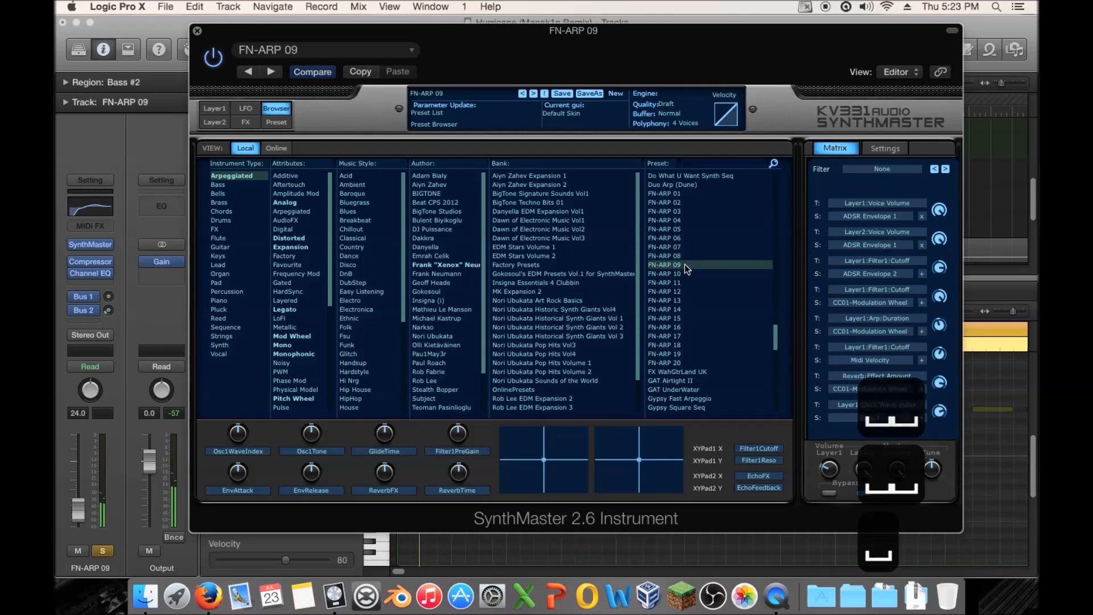
key(space)
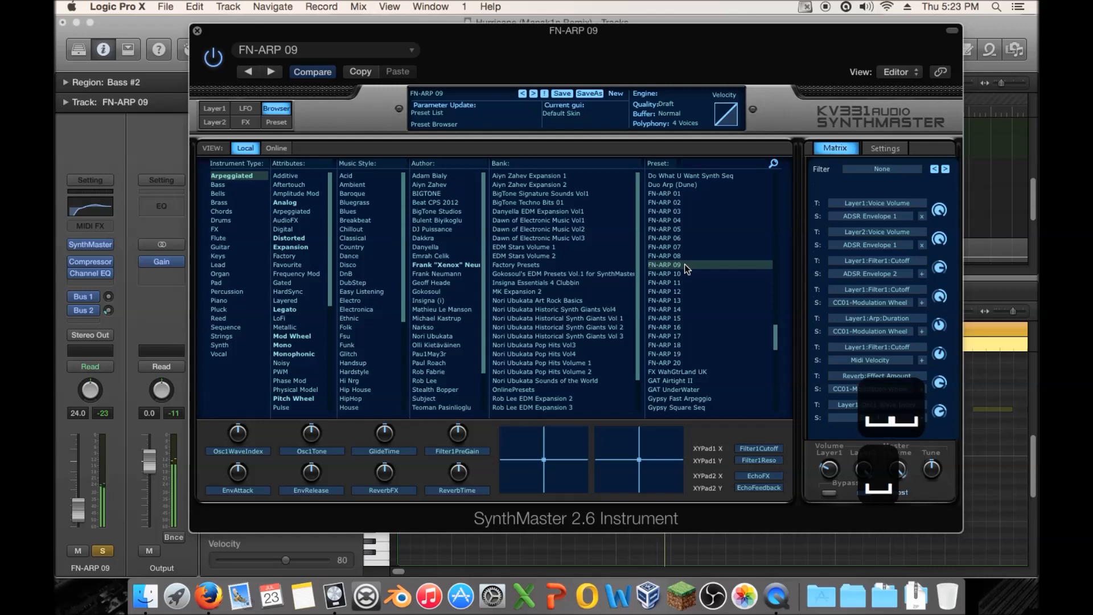
click(197, 31)
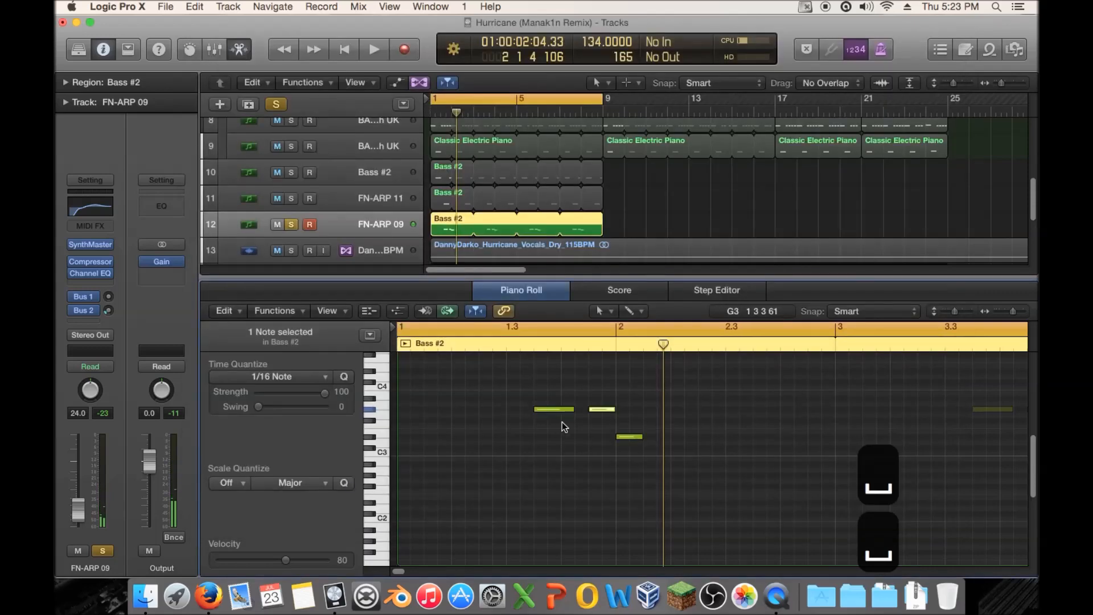
Delete the second G#3 and the D#3 note, lengthen the first G#3 to four sixteenths and audition it
key(space)
key(space)
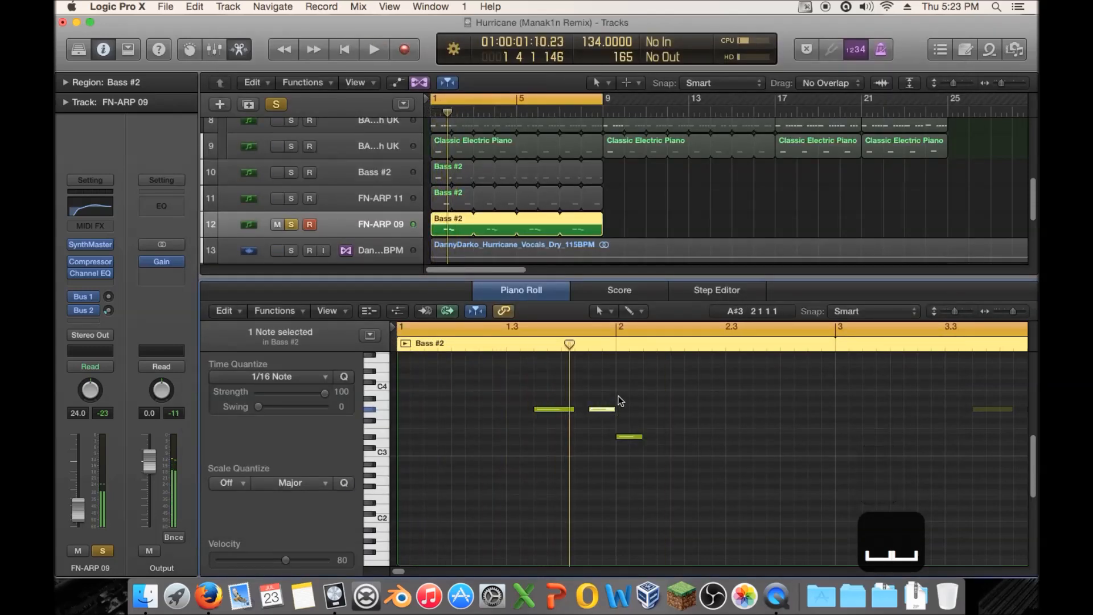
drag(624, 435, 587, 409)
key(BackSpace)
key(space)
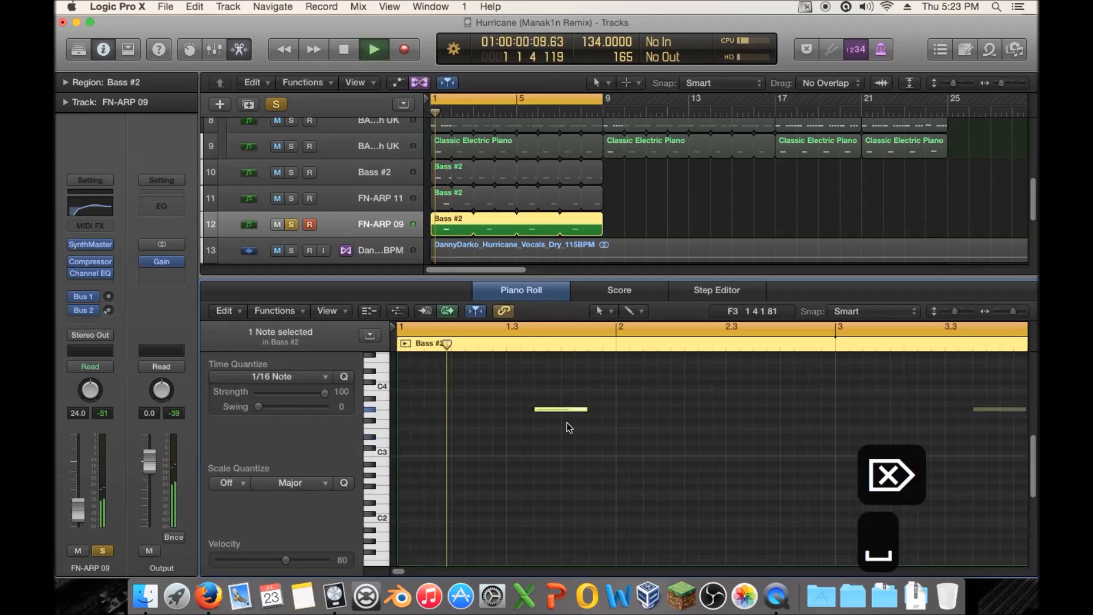
key(space)
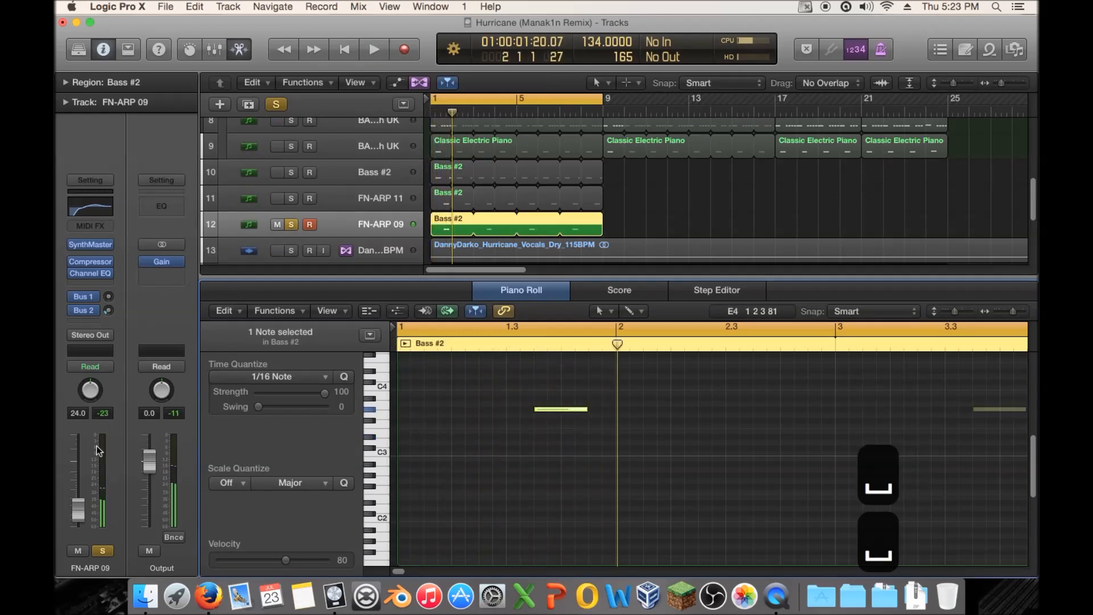
Lower SynthMaster's master volume on track 12, then unsolo the track and play it in the full mix
click(91, 245)
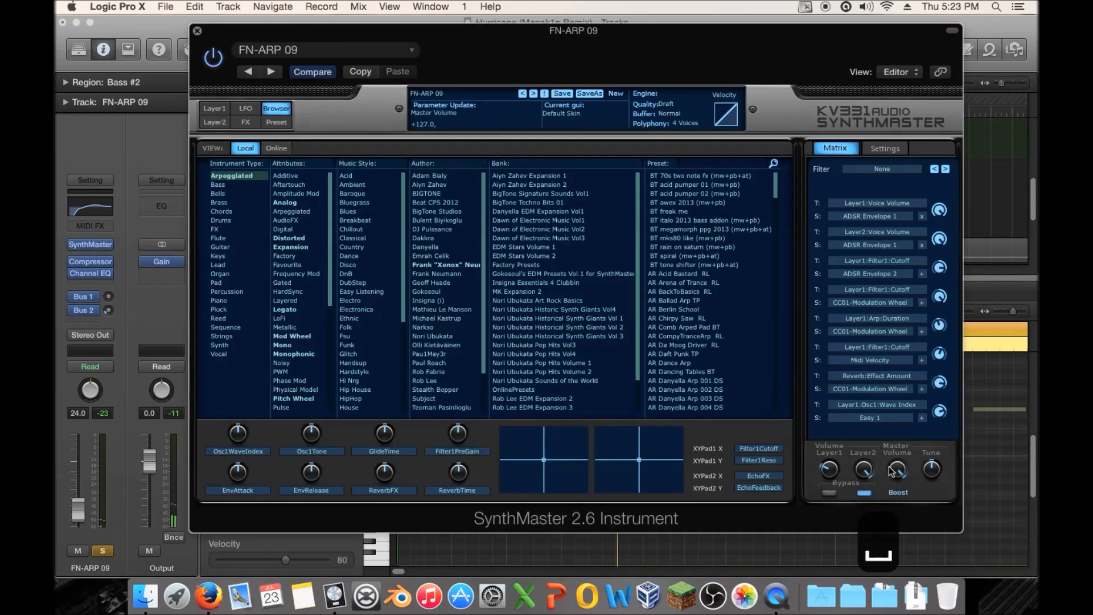
drag(896, 469, 894, 508)
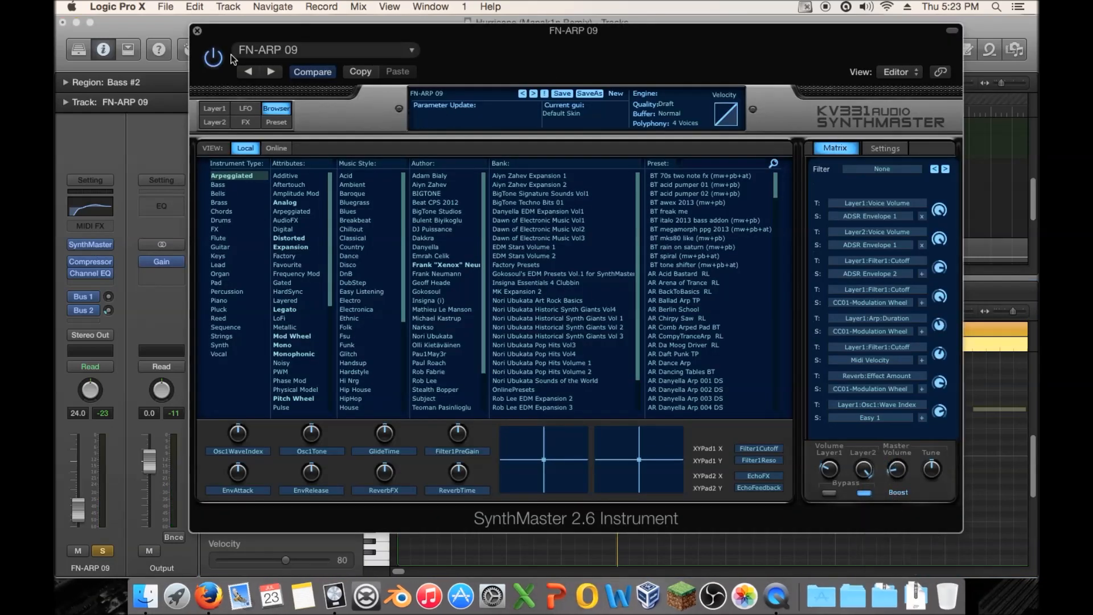
click(197, 32)
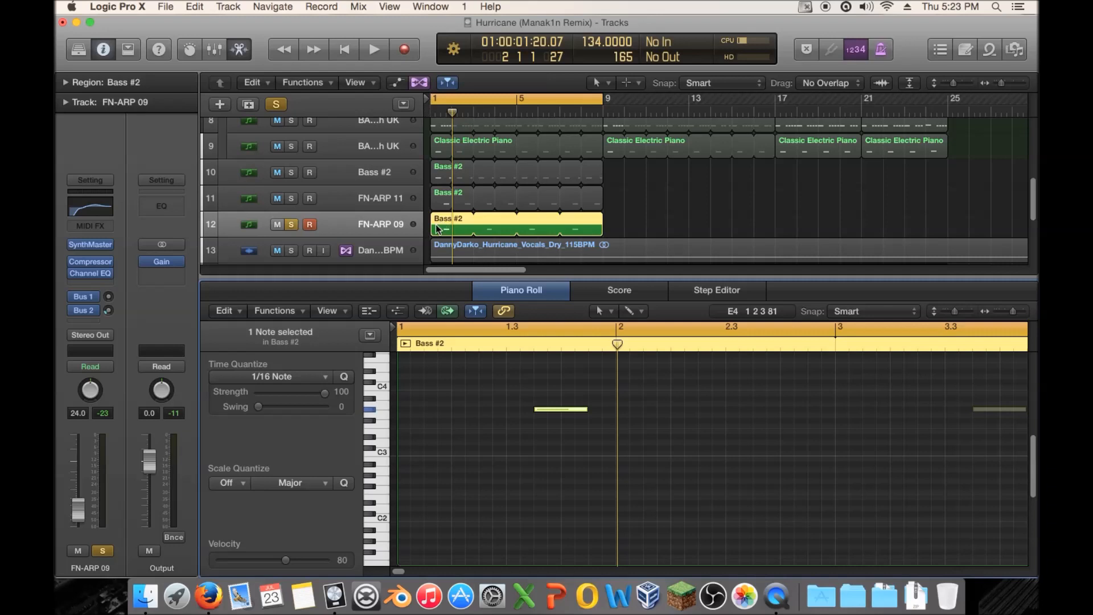
click(292, 225)
key(space)
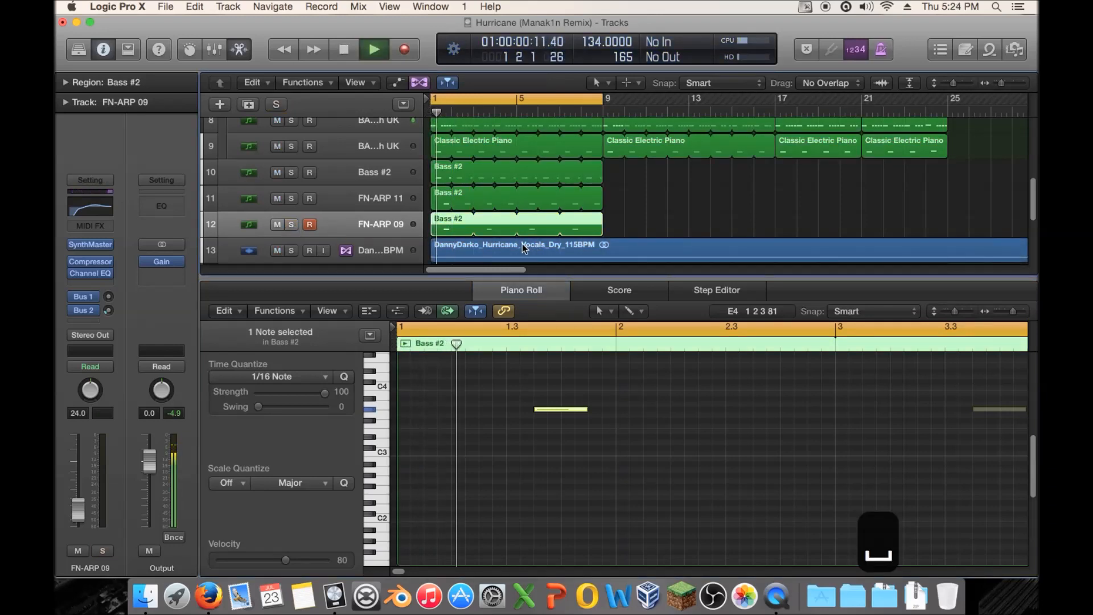
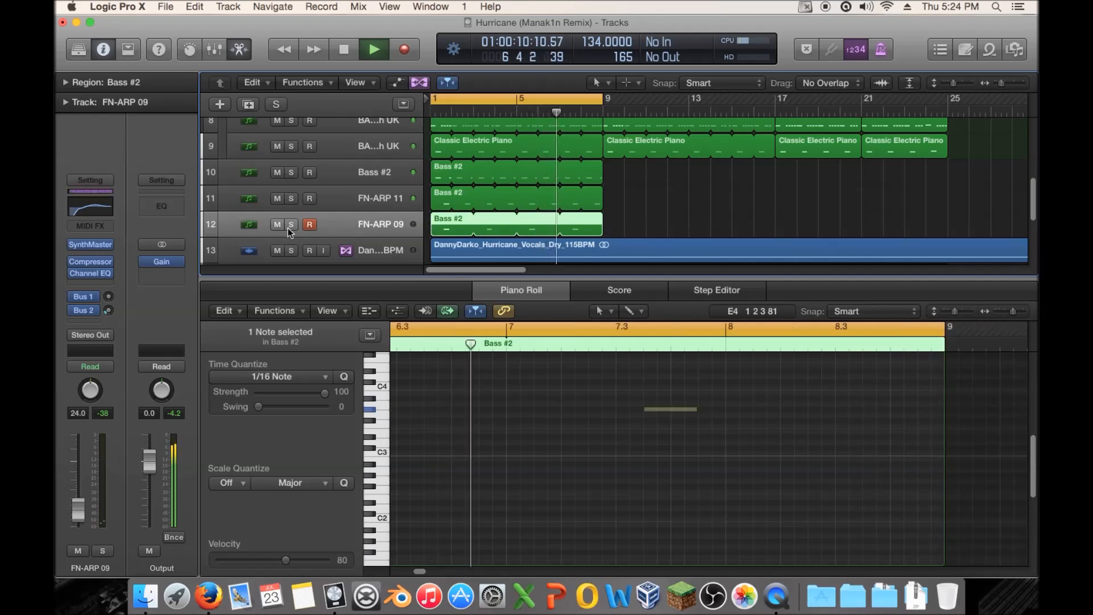
Add a high-cut filter at about 1700 Hz to track 12's Channel EQ
click(90, 206)
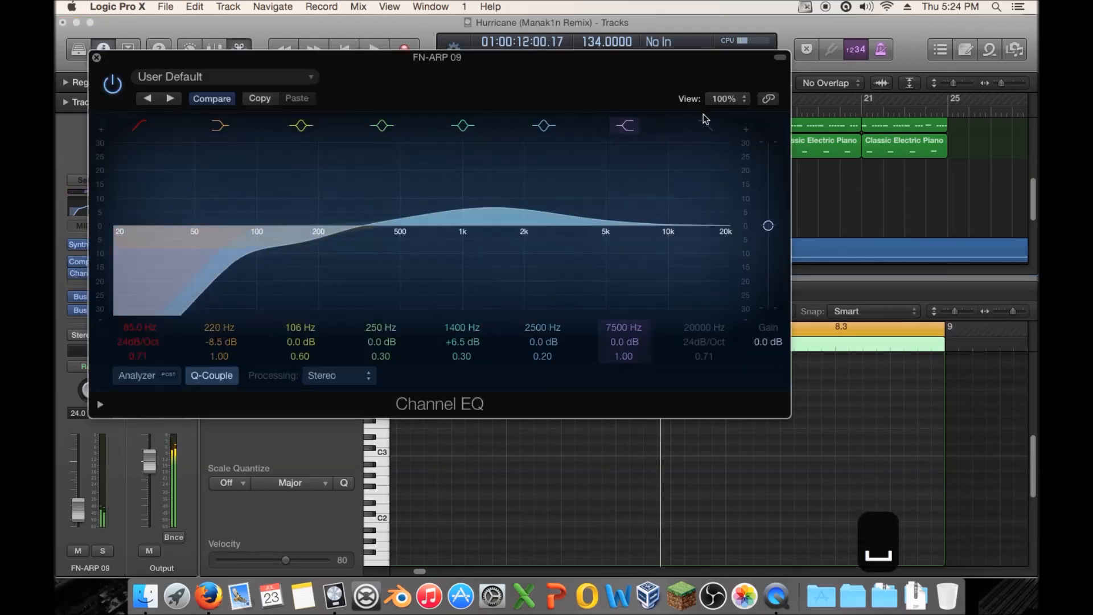
drag(725, 231, 483, 263)
drag(133, 60, 254, 78)
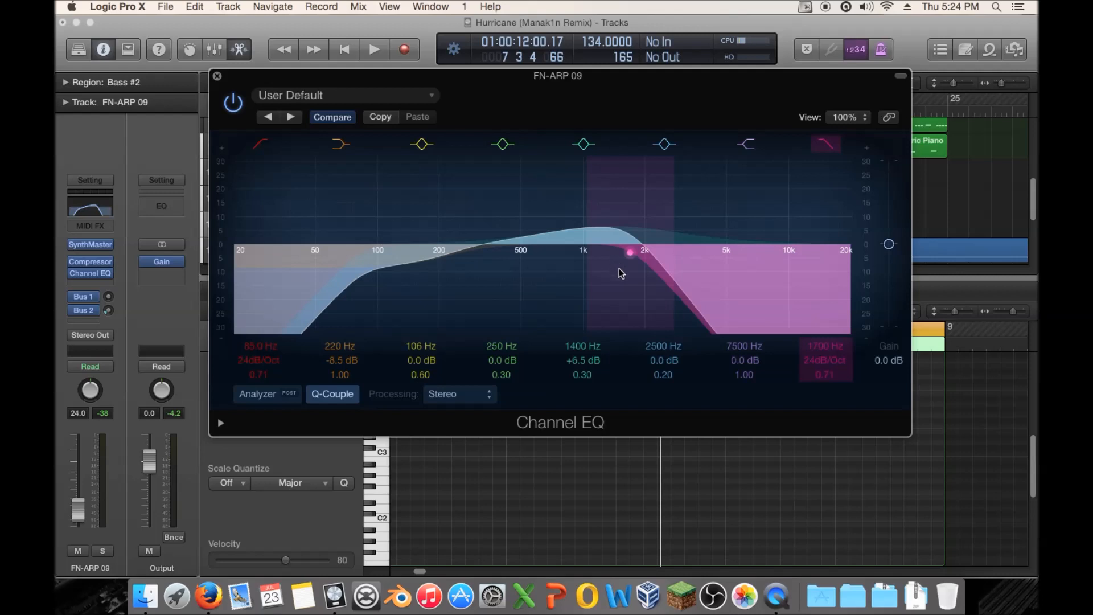
Set the high-cut filter of track 12's Channel EQ to about 1390 Hz with a 6 dB/Oct slope while playing the mix
drag(620, 273, 637, 273)
drag(830, 361, 829, 370)
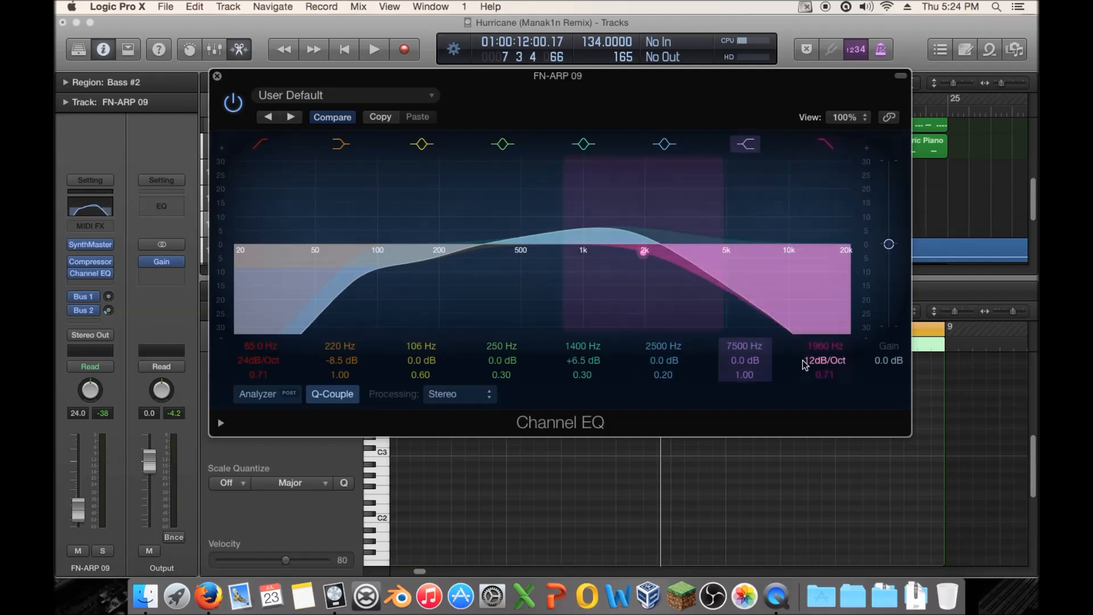
key(space)
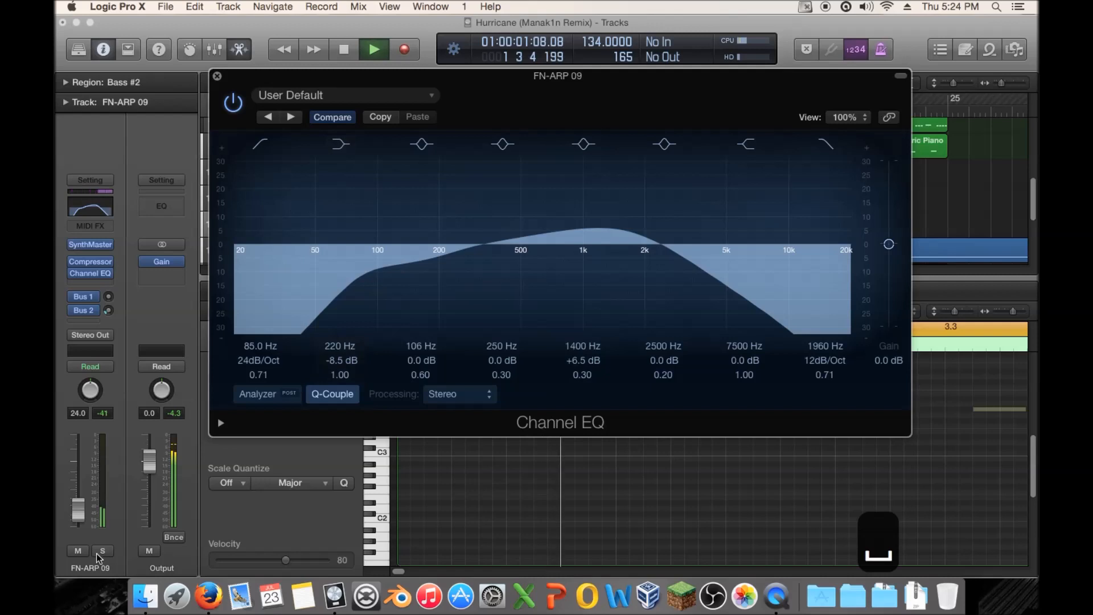
drag(639, 283, 665, 283)
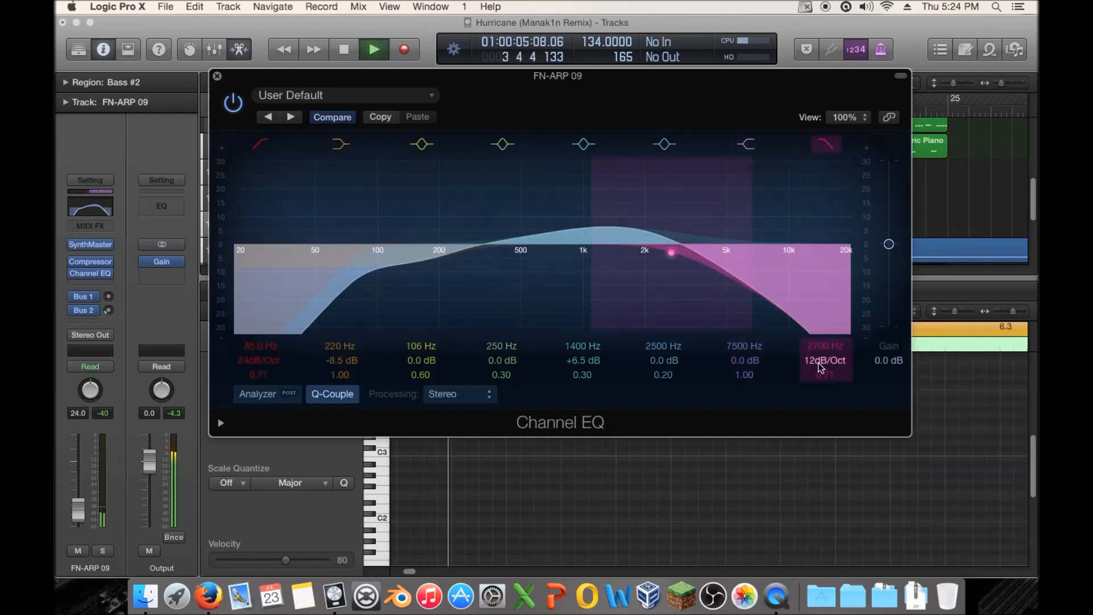
drag(820, 367, 821, 374)
drag(689, 281, 622, 275)
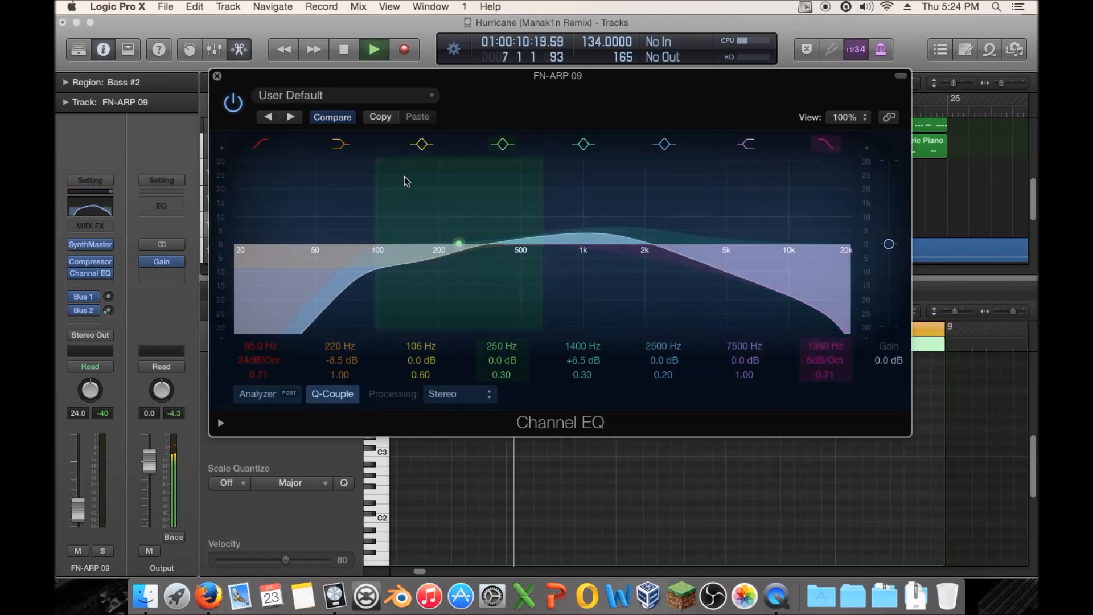
click(217, 76)
Adjust track 12's Bus 2 send level, hide the editor area and stop playback
drag(108, 310, 109, 310)
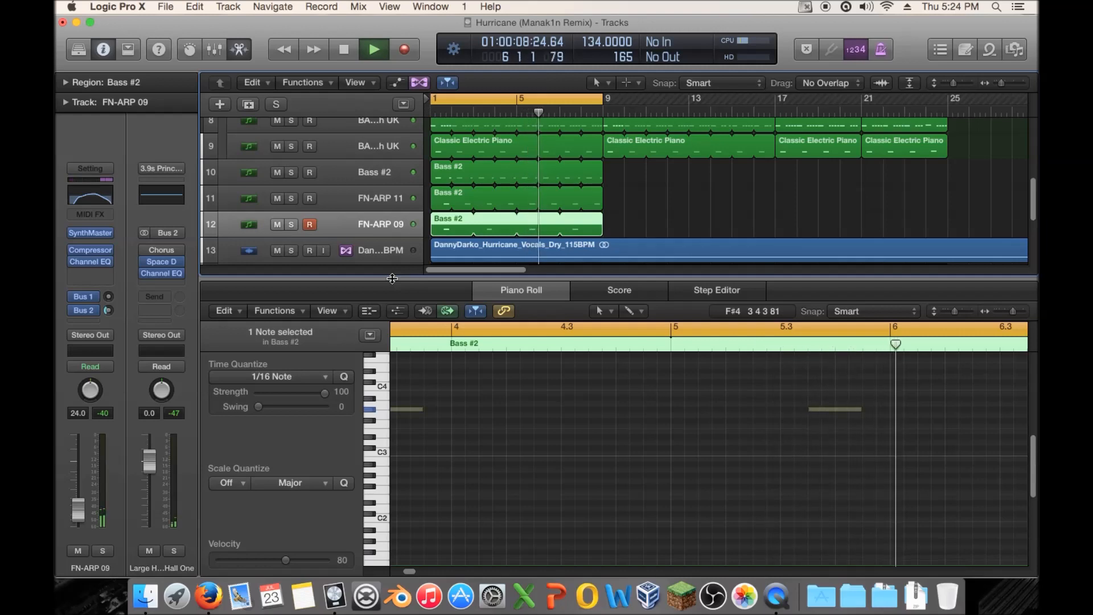
key(e)
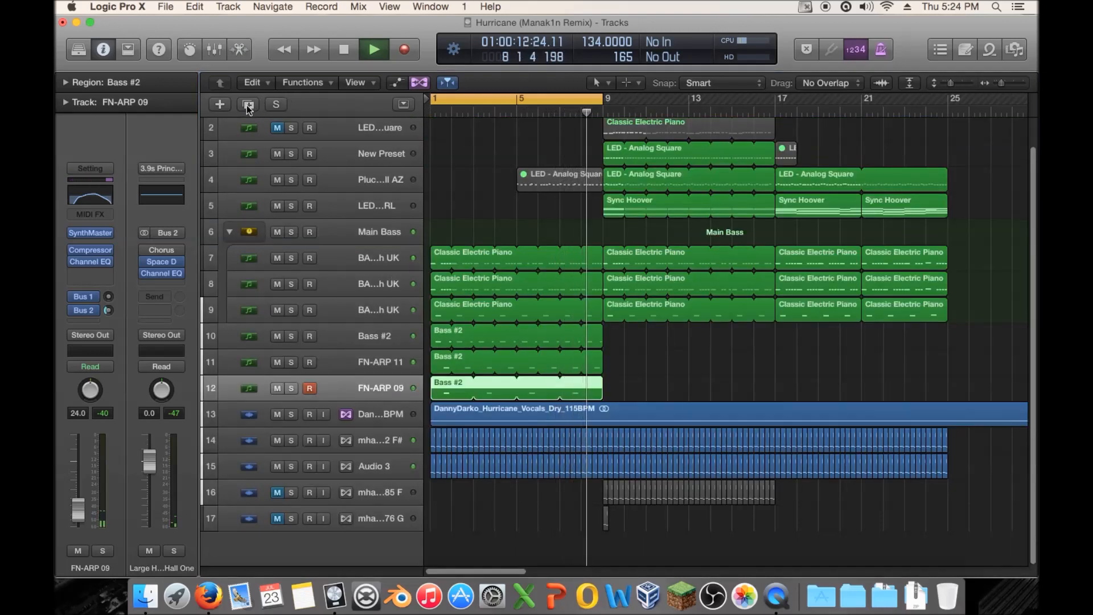
key(space)
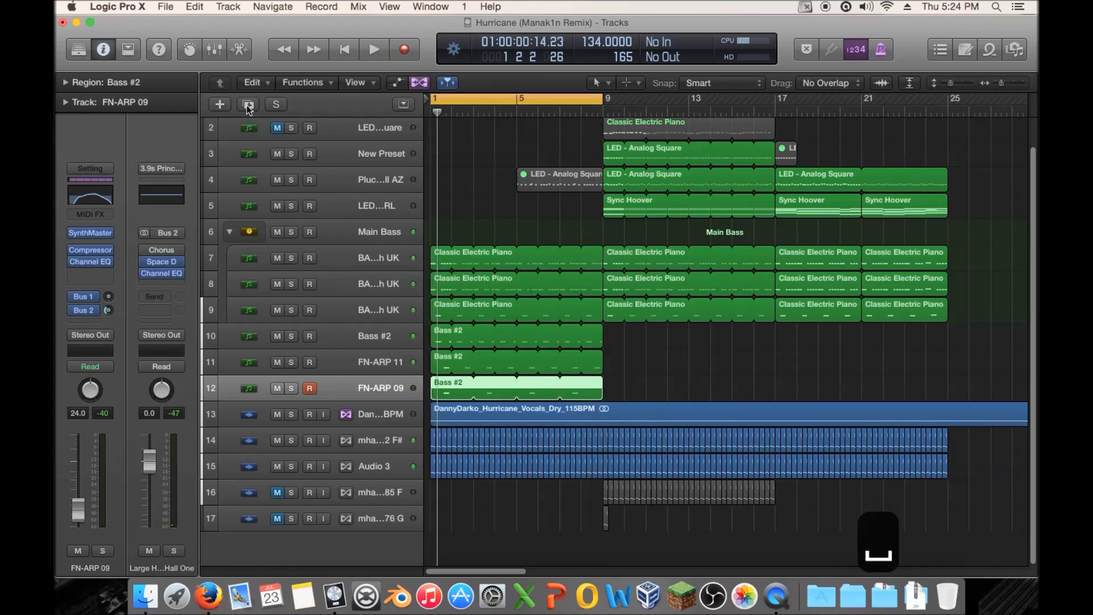
Add a new track 13 with track 12's settings and create an empty MIDI region at bar 1 on it
click(249, 106)
click(504, 406)
right_click(446, 412)
click(472, 424)
Lengthen track 13's region to two bars and add an A#3 note at the start of bar 2
drag(450, 418, 470, 419)
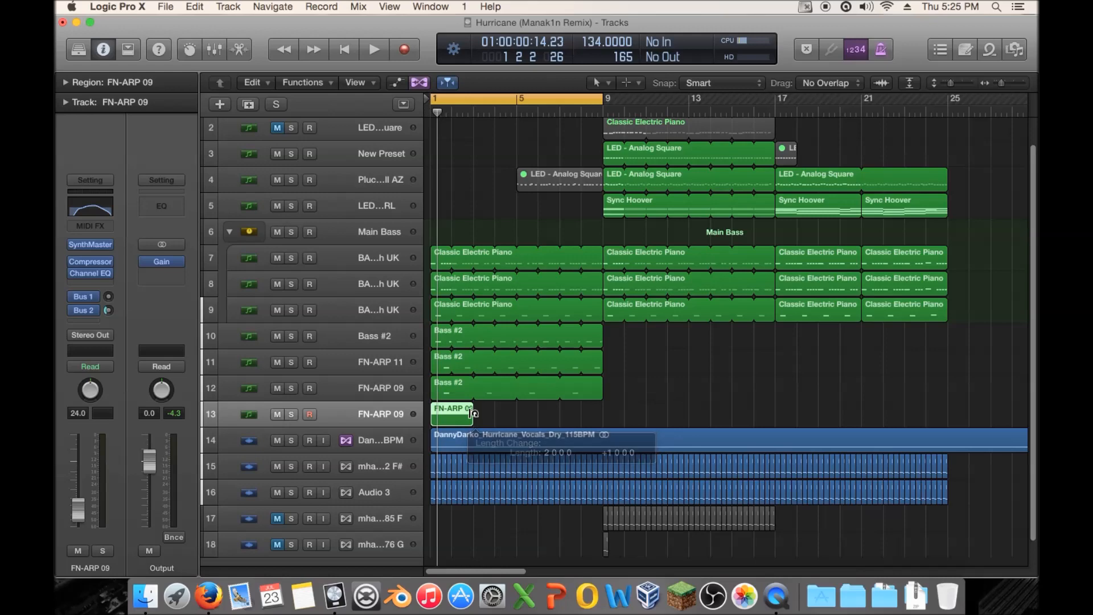
double_click(465, 417)
mouse_move(639, 402)
mouse_down()
mouse_move(632, 391)
mouse_move(633, 414)
mouse_move(634, 403)
mouse_move(658, 398)
mouse_move(641, 400)
mouse_up()
Assign a side-chain source to track 13's Compressor and close the plug-in window
click(94, 261)
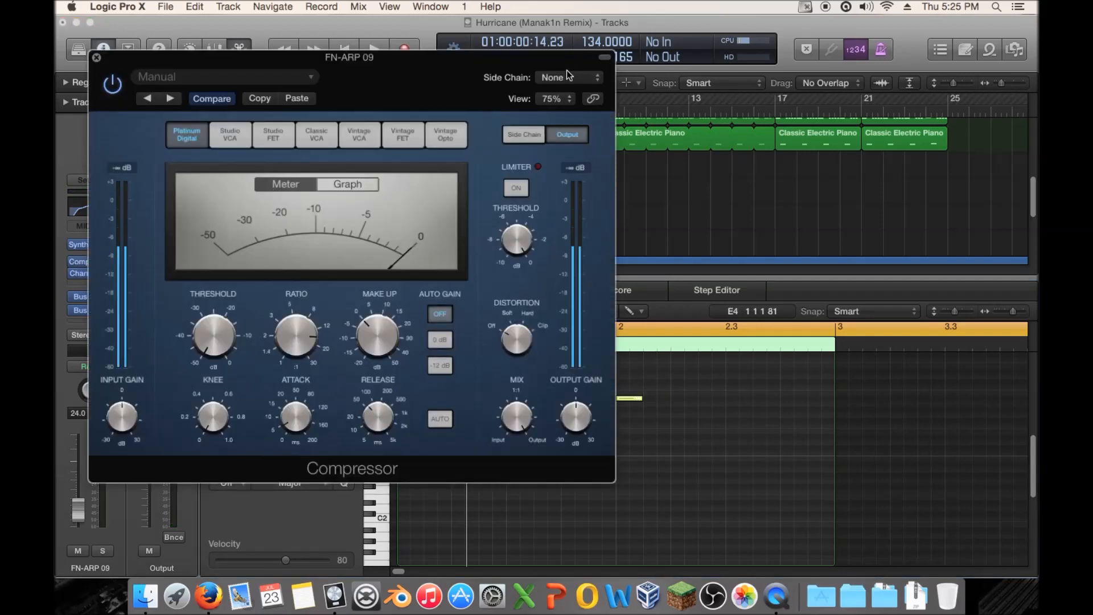
click(568, 77)
click(560, 251)
click(96, 57)
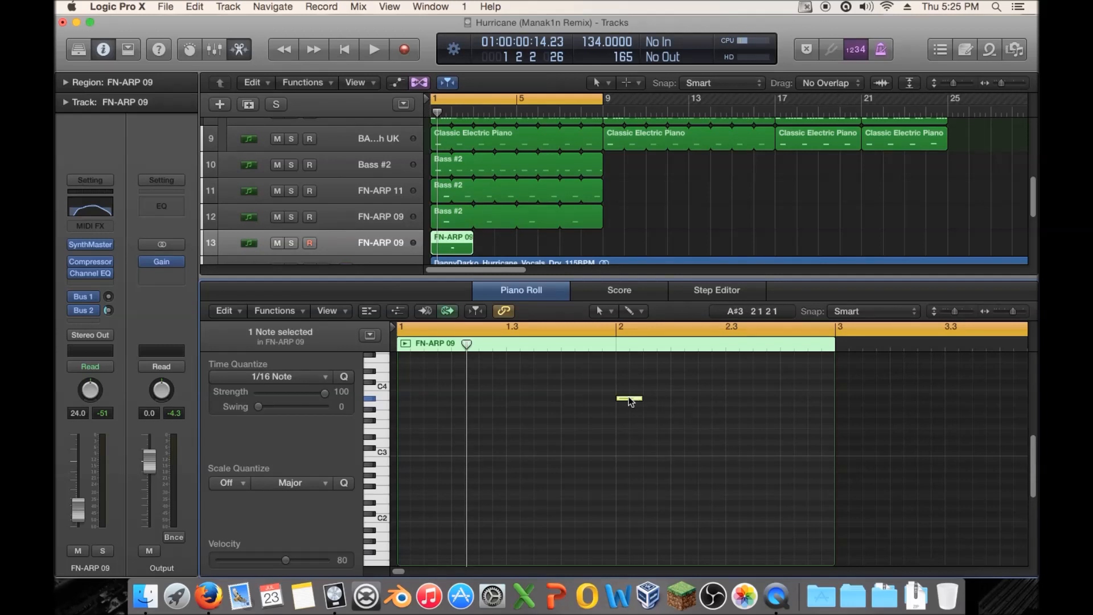
Complete the bar 2 pattern on A#3 by adding two short notes and a final note about one beat long
drag(630, 402, 630, 453)
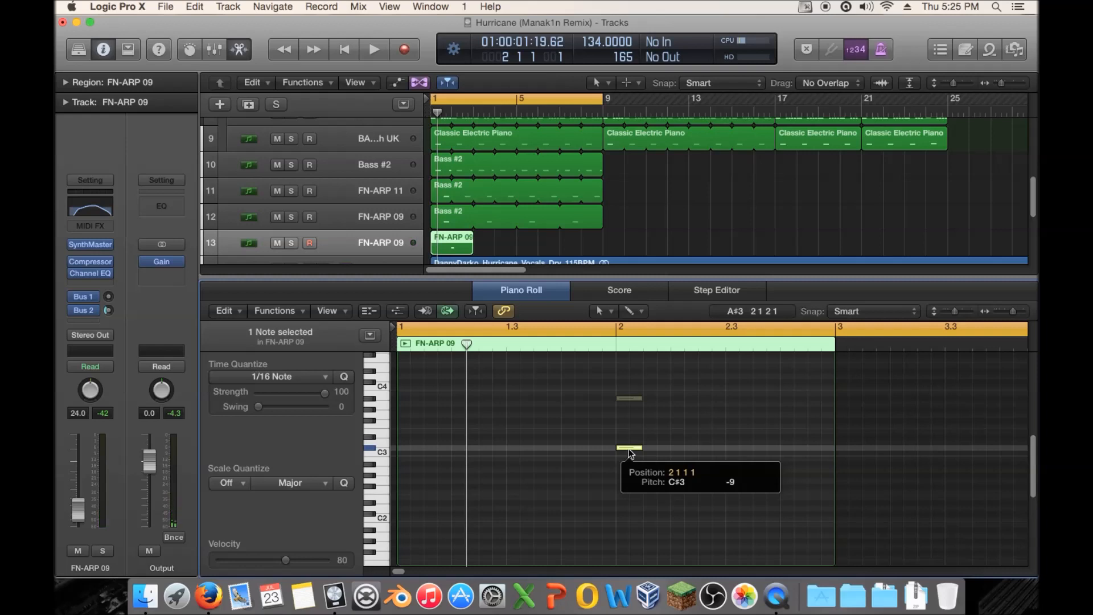
drag(628, 452, 634, 407)
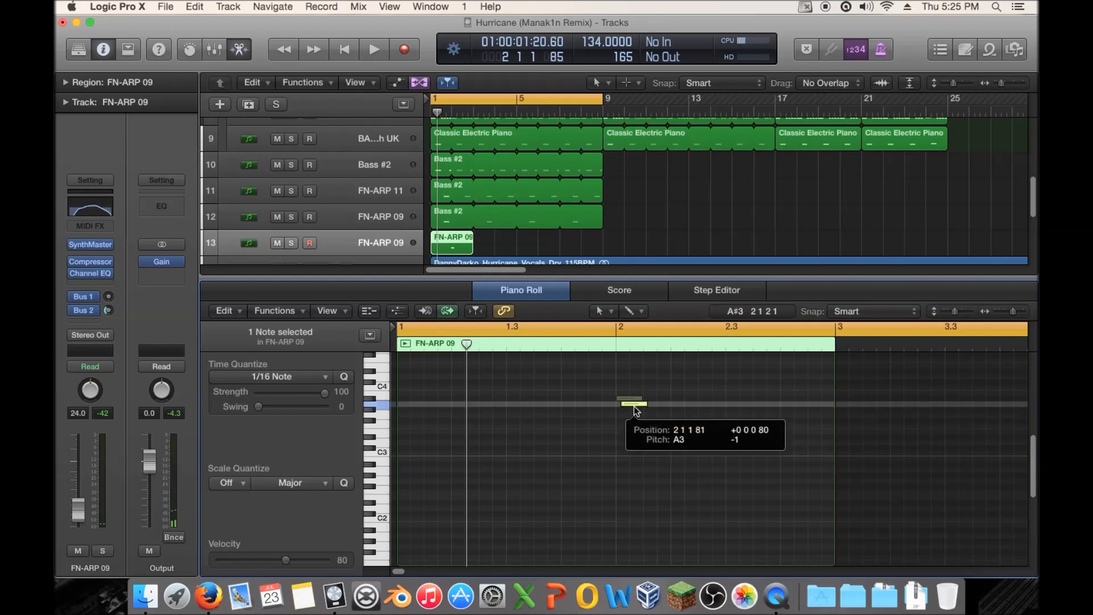
drag(634, 406, 751, 399)
super+click(677, 399)
Solo track 13, shorten the cycle range to bar 2 and start playback
click(290, 243)
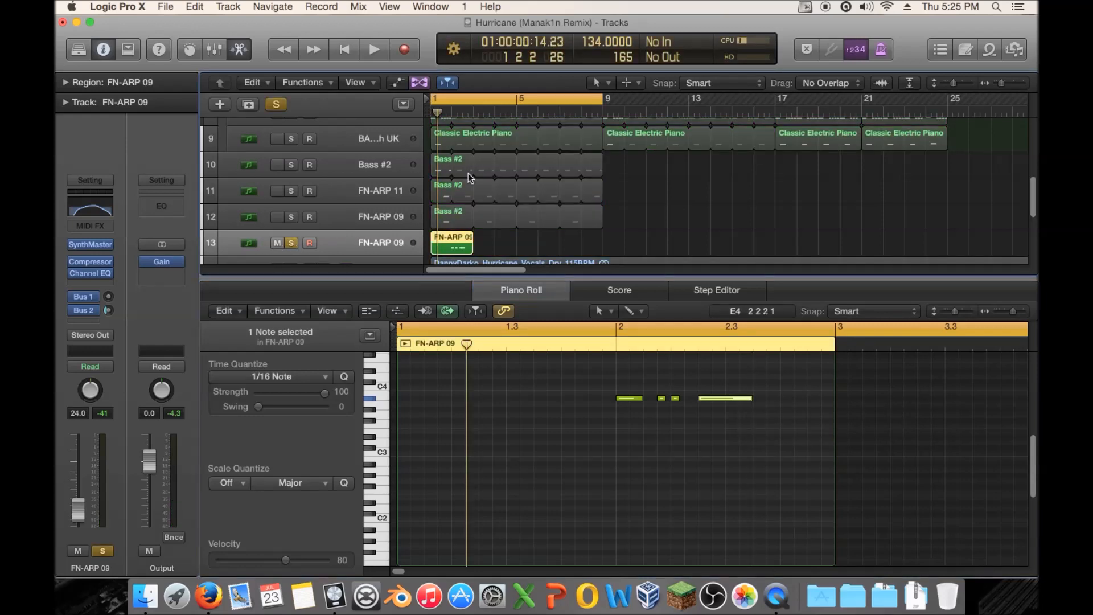
drag(433, 103, 455, 103)
drag(600, 101, 473, 101)
key(space)
Open SynthMaster's preset browser on track 13 and filter the presets by the Arpeggiated instrument type
click(97, 245)
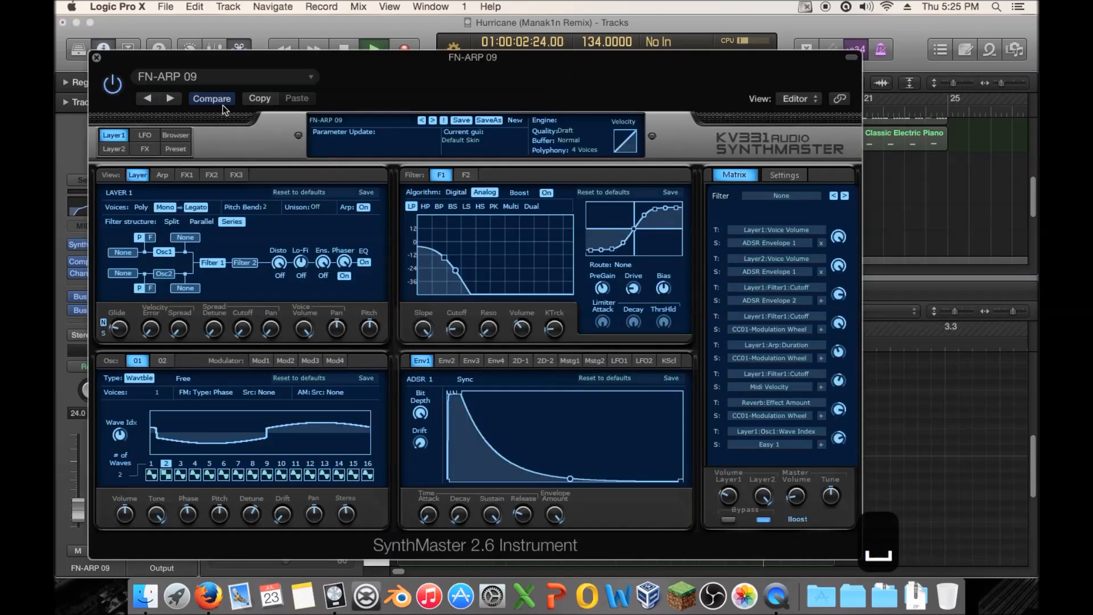
click(176, 135)
scroll(592, 334, down, 10)
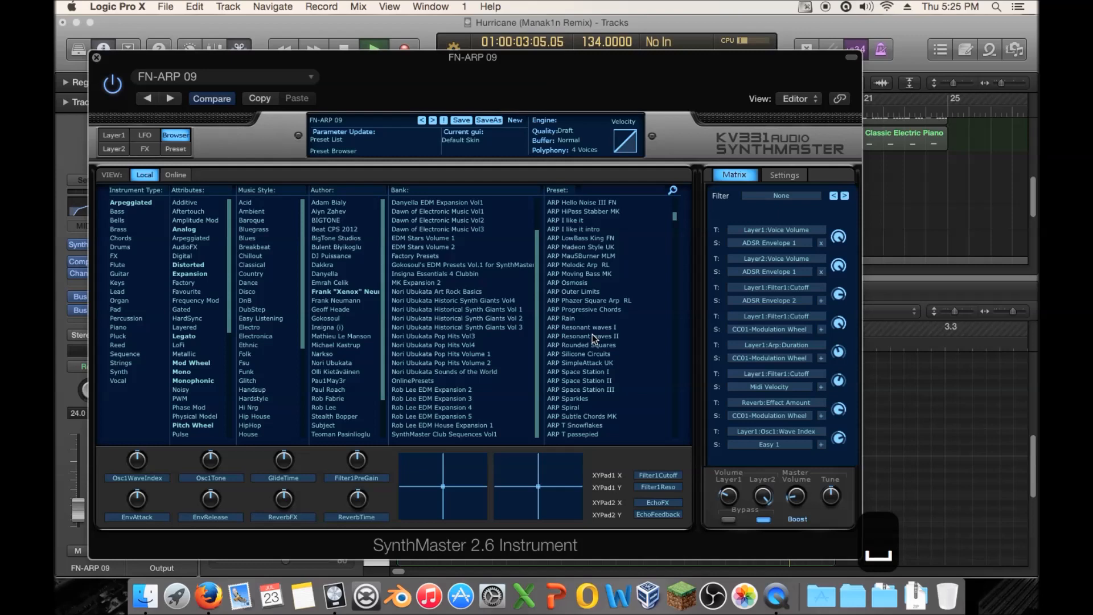
click(131, 202)
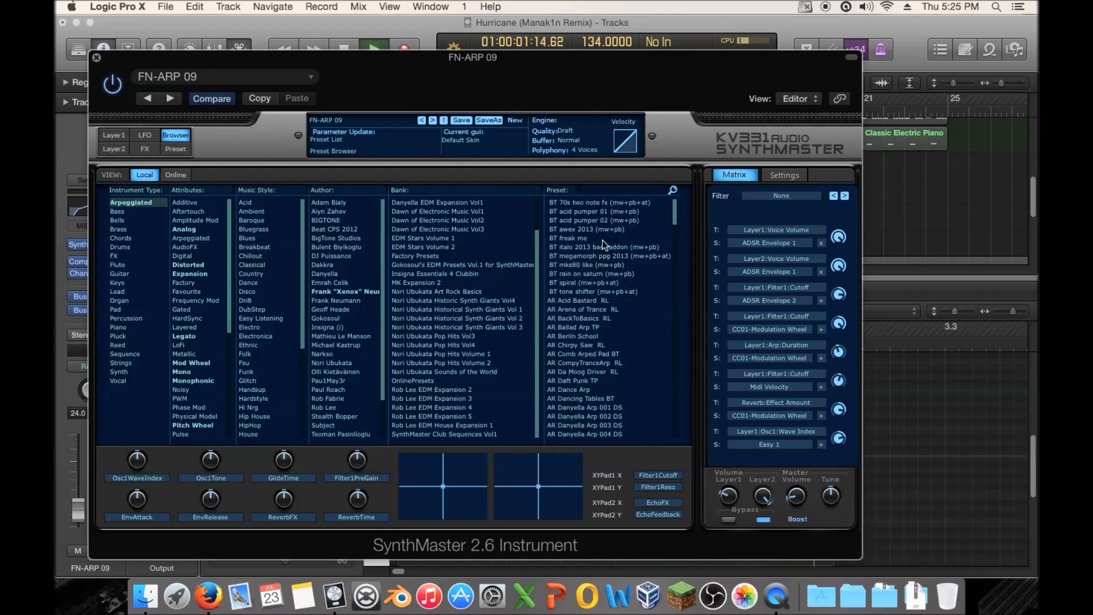
Audition the arpeggiated presets one after another from BT 70s two note fx to AR Danyella Arp 003 DS
click(596, 203)
key(Down)
key(Down)
key(Down)
key(Down)
key(Down)
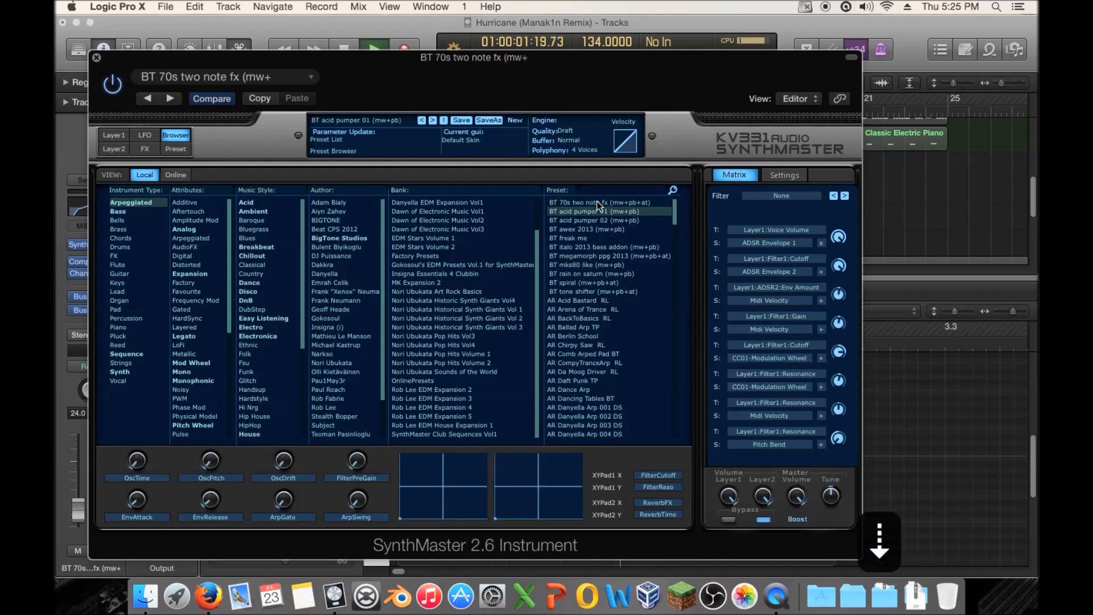
key(Down)
key(Down)
key(Down)
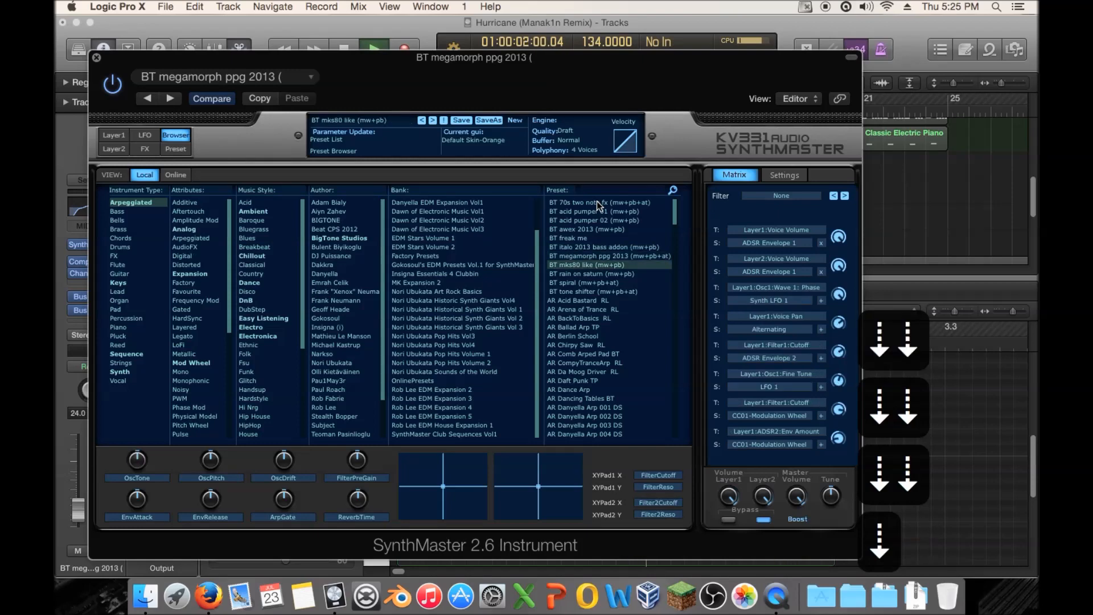
key(Down)
key(Down)
key(Down)
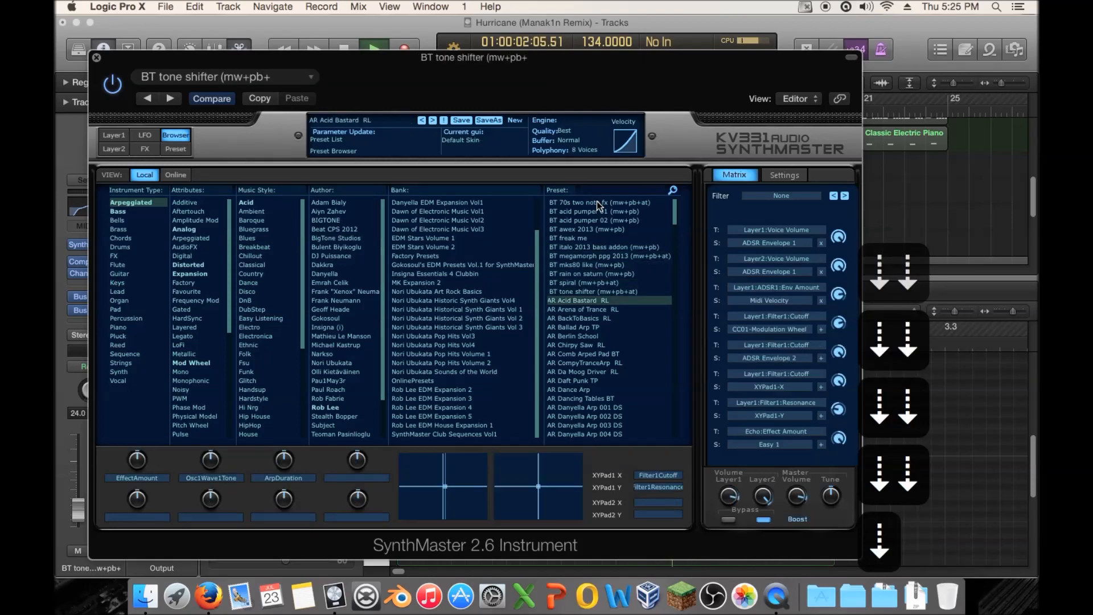
key(Down)
key(Down)
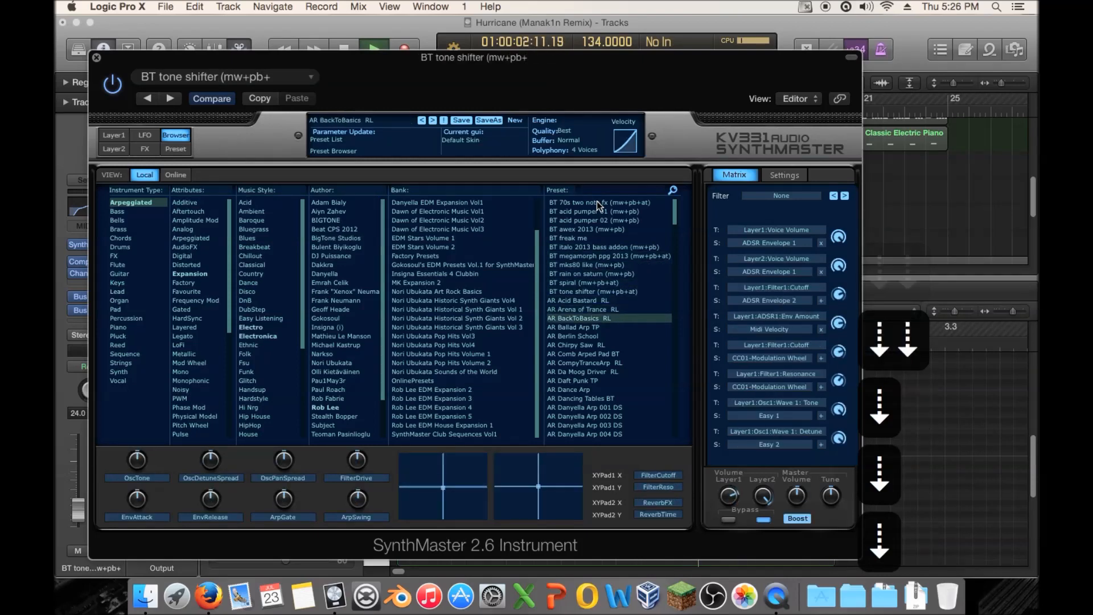
key(Down)
key(Down)
key(Down)
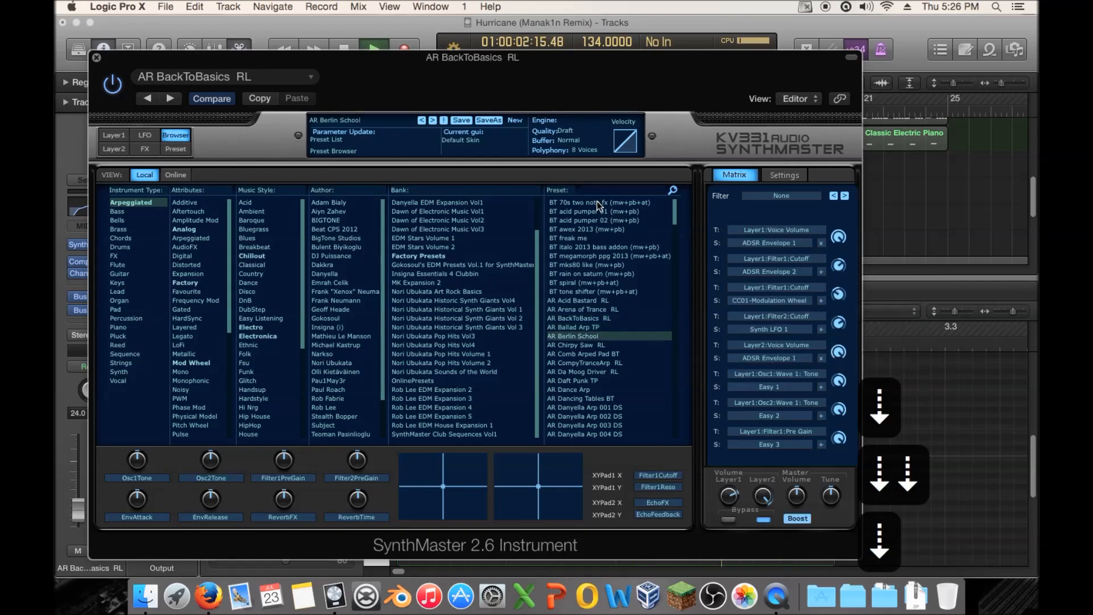
key(Down)
key(Down)
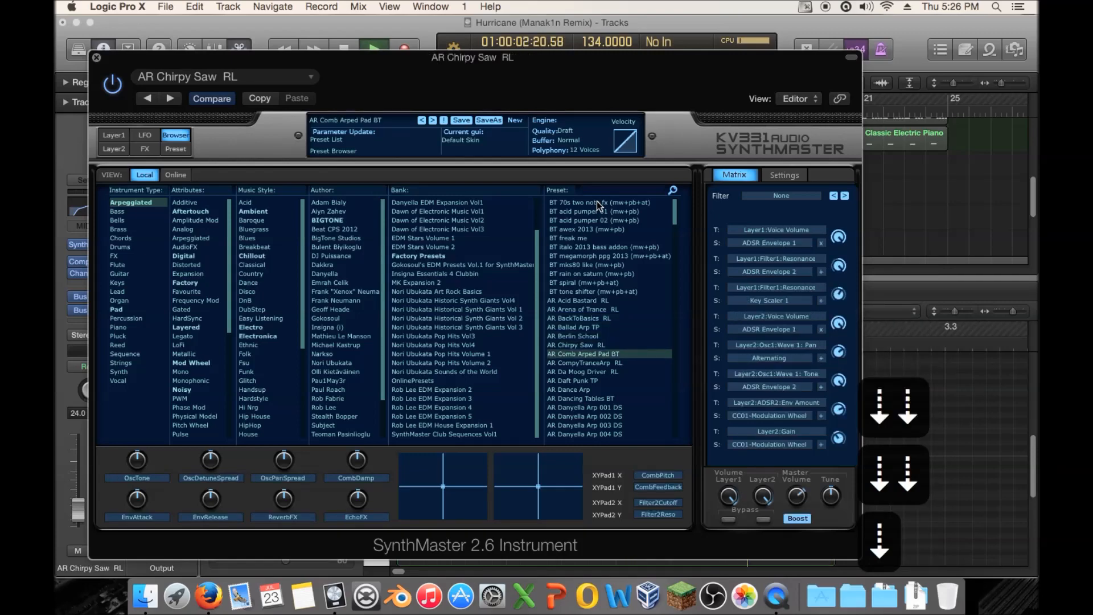
key(Down)
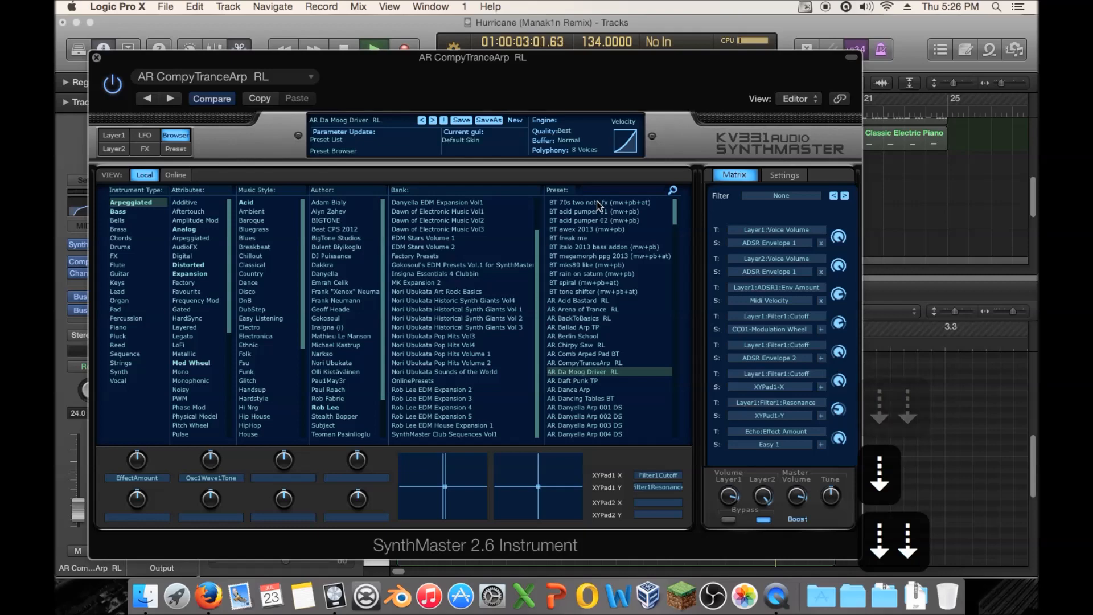
key(Down)
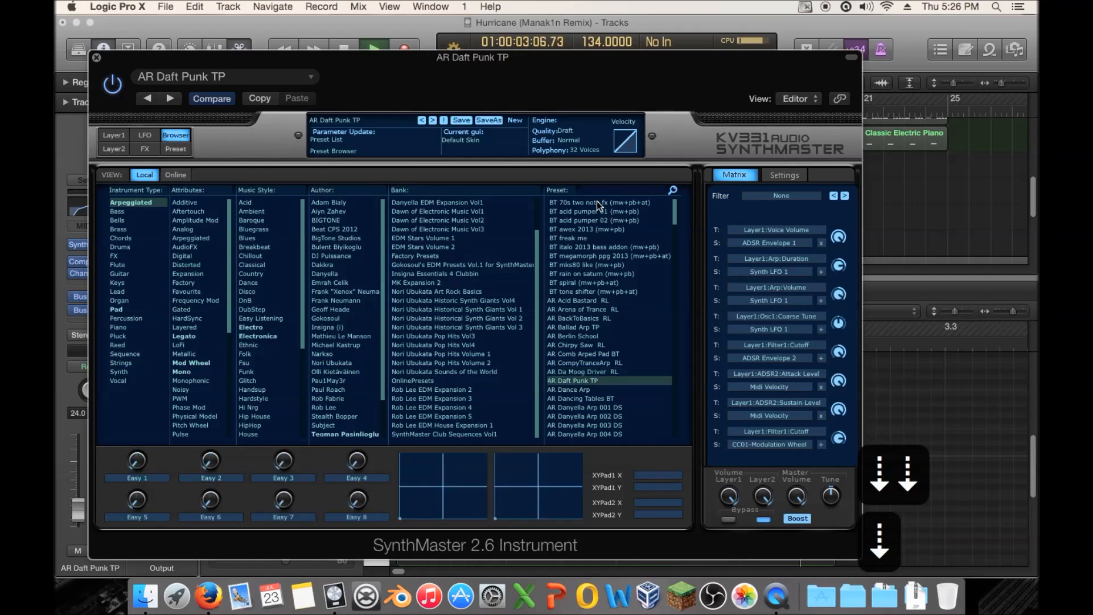
key(Down)
key(Down)
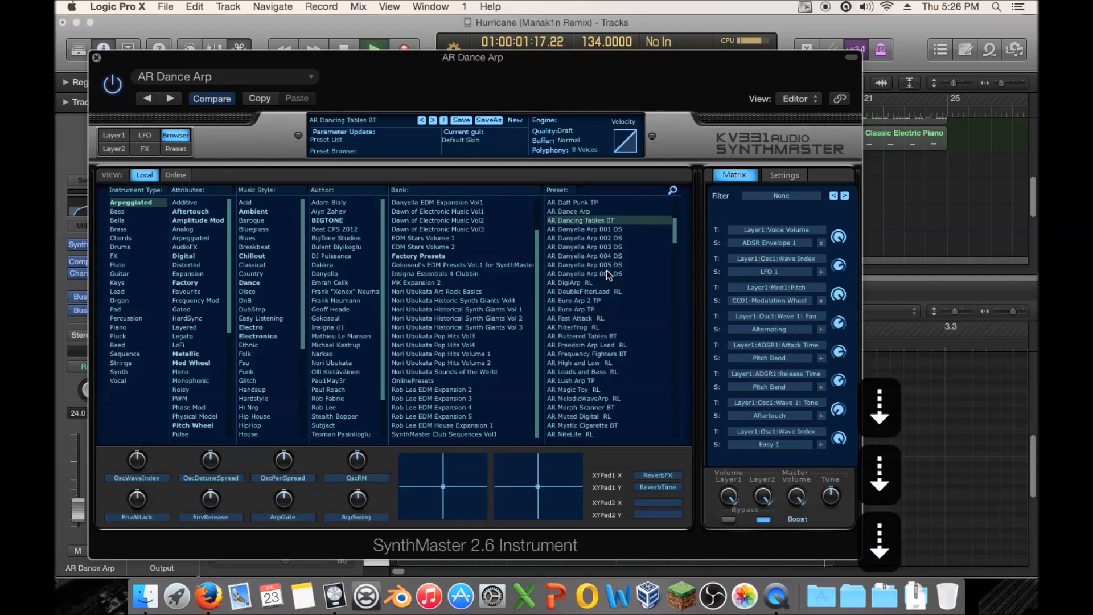
key(Down)
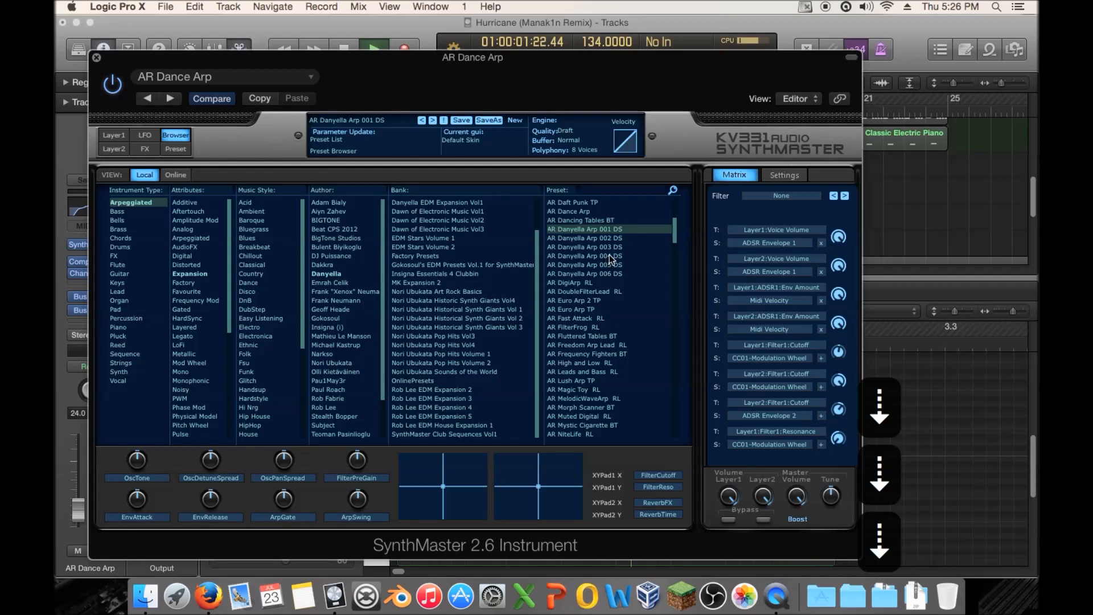
key(Down)
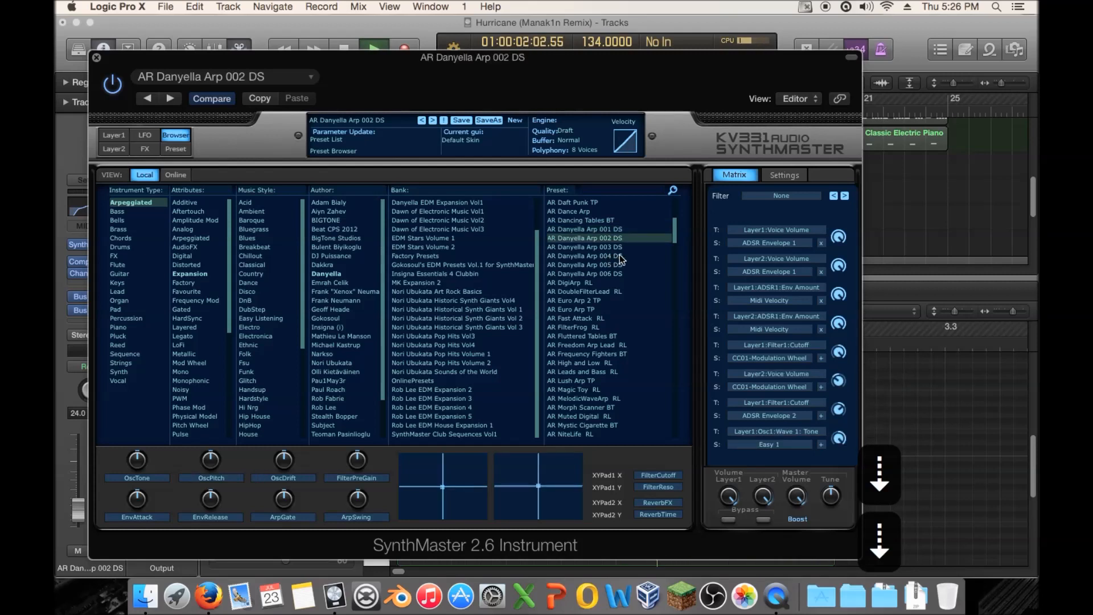
key(Down)
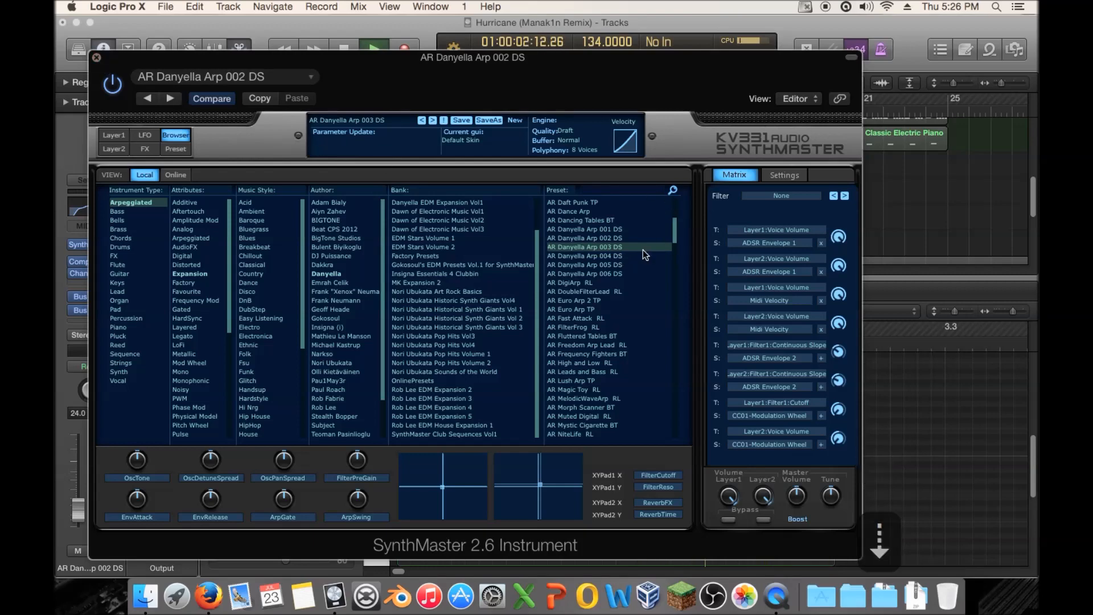
Stop playback, select all four notes in track 13's region and transpose them down one octave
drag(168, 54, 905, 240)
key(space)
drag(732, 420, 604, 360)
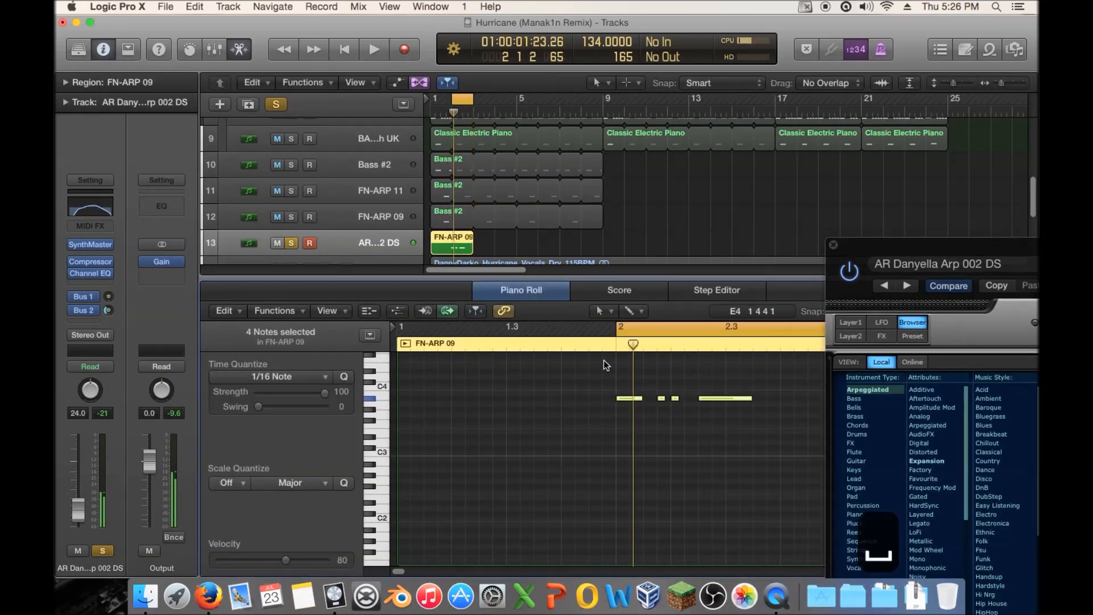
key(alt+shift+Down)
Unsolo track 13, play the full mix with the cycle over bars 1 to 8 and loop the region across that range
click(288, 246)
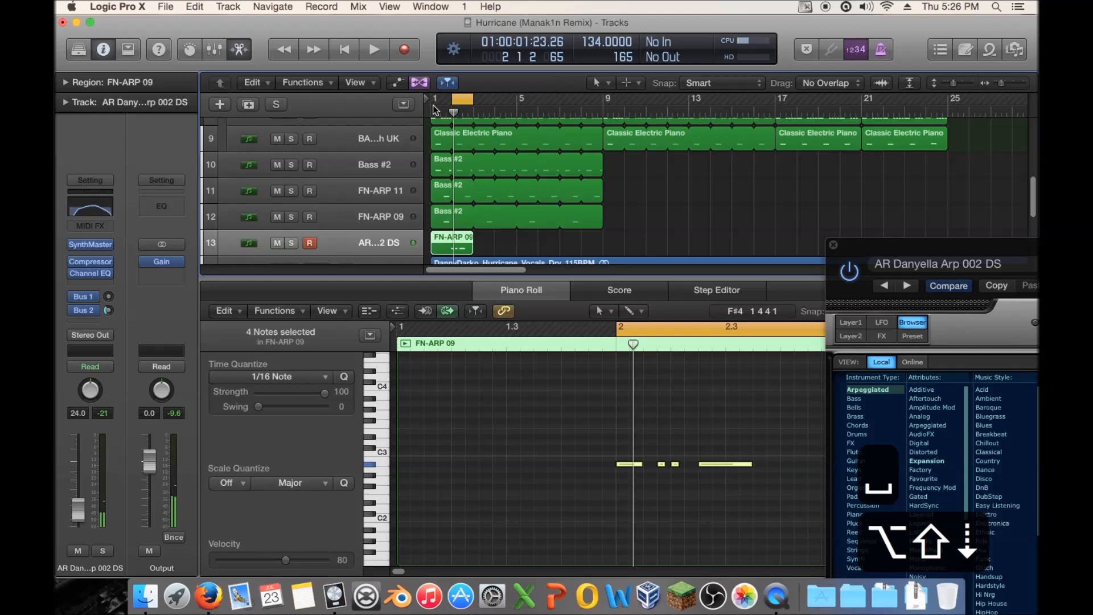
drag(431, 97, 605, 107)
key(space)
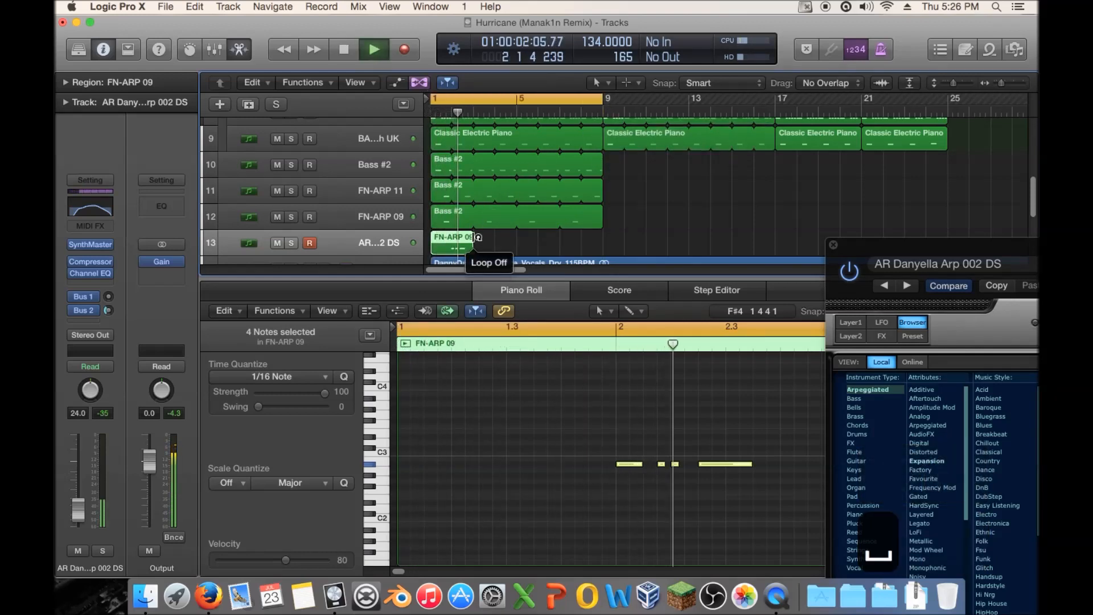
drag(478, 238, 602, 238)
Solo track 13 again and audition the AR Danyella Arp 004 DS and 005 DS presets
key(s)
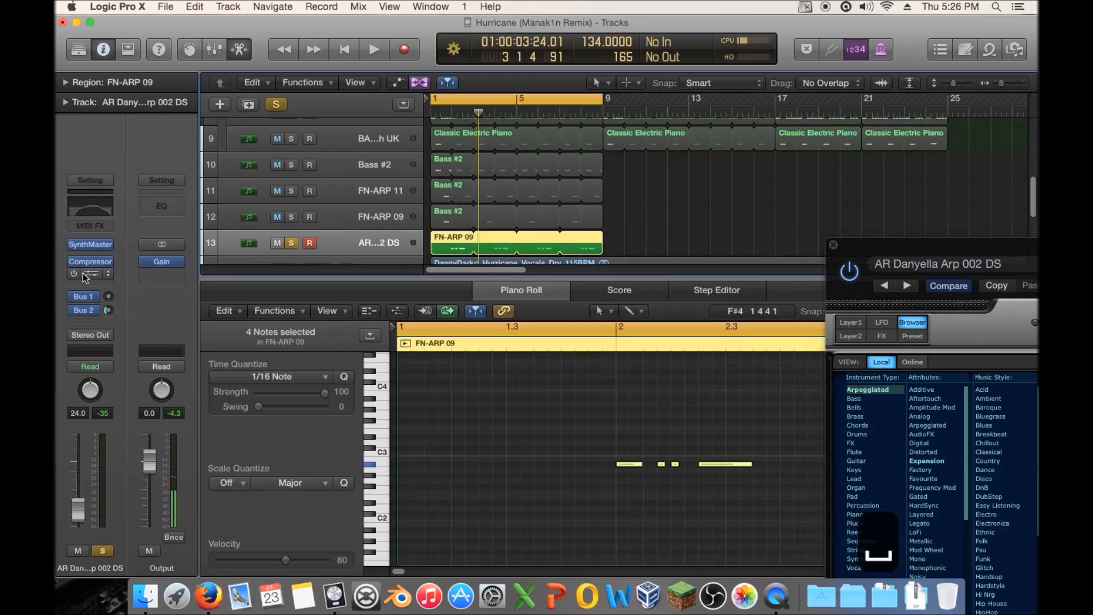
drag(939, 248, 431, 61)
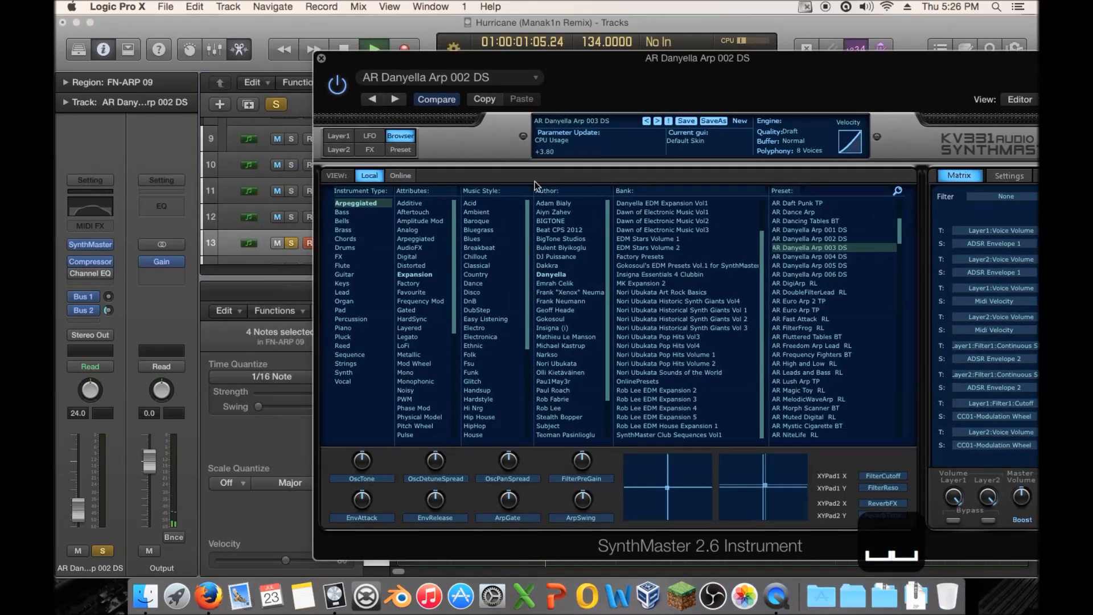
click(836, 257)
click(840, 266)
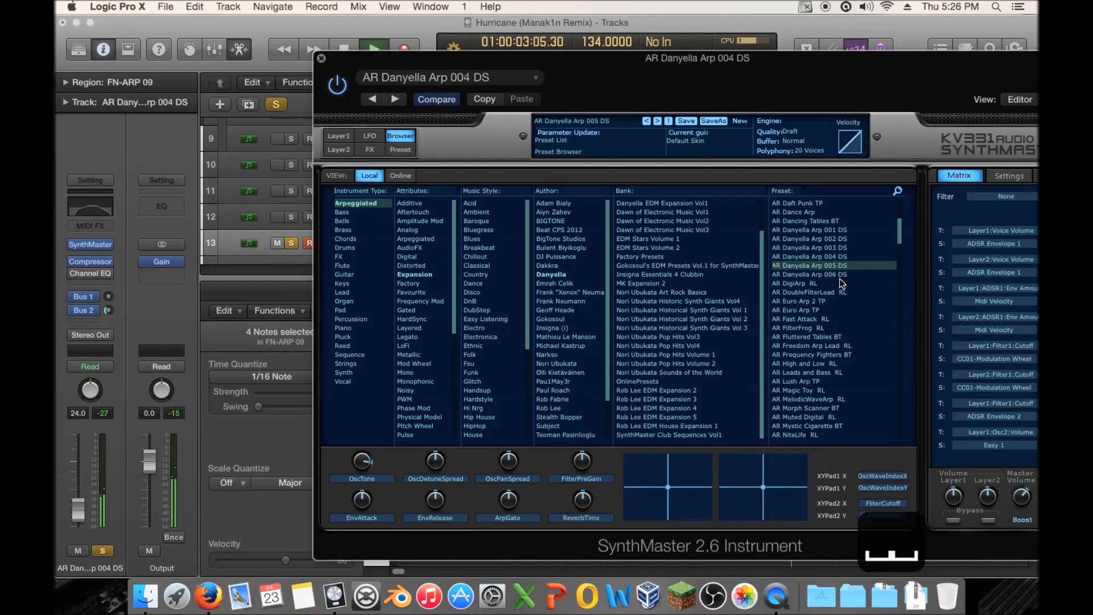
Cycle playback over bar 2, load the AR Danyella Arp 006 DS preset on track 13 and close the synth window
key(space)
drag(797, 57, 869, 288)
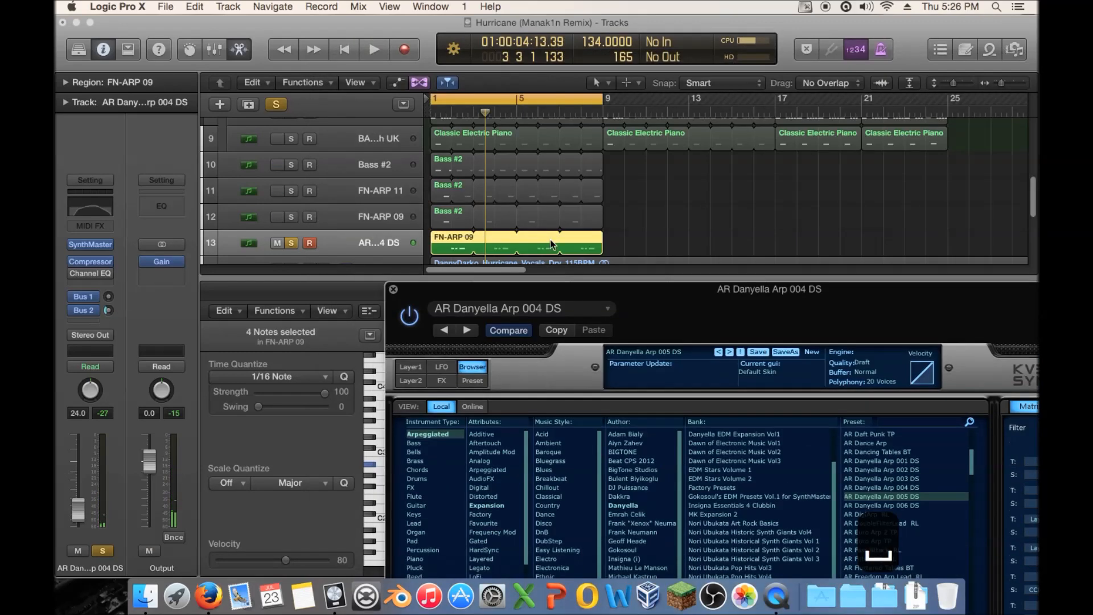
drag(454, 101, 472, 105)
key(space)
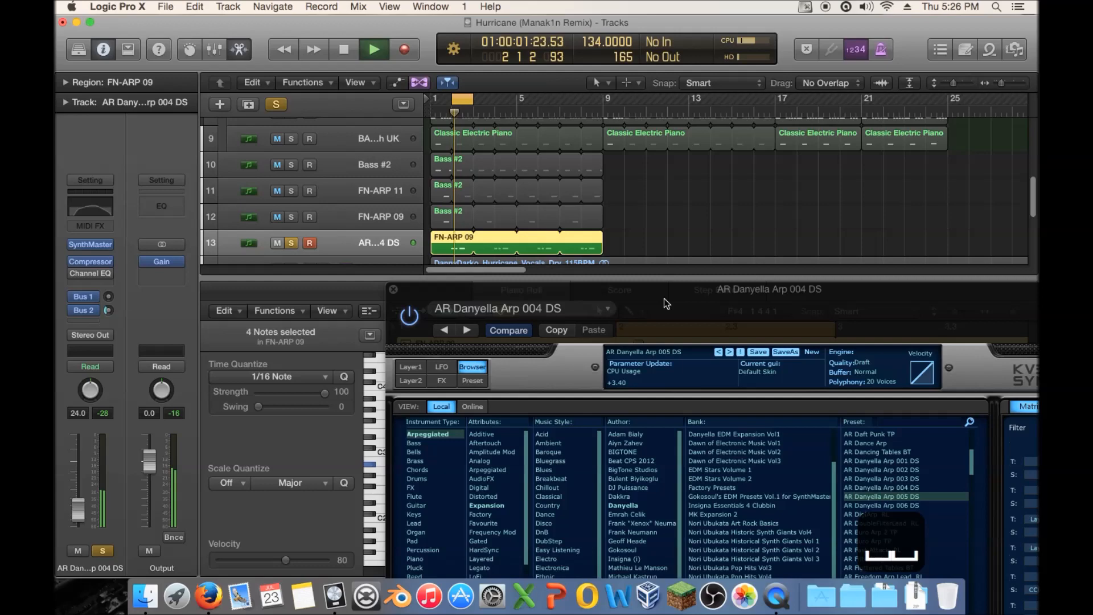
drag(663, 301, 486, 92)
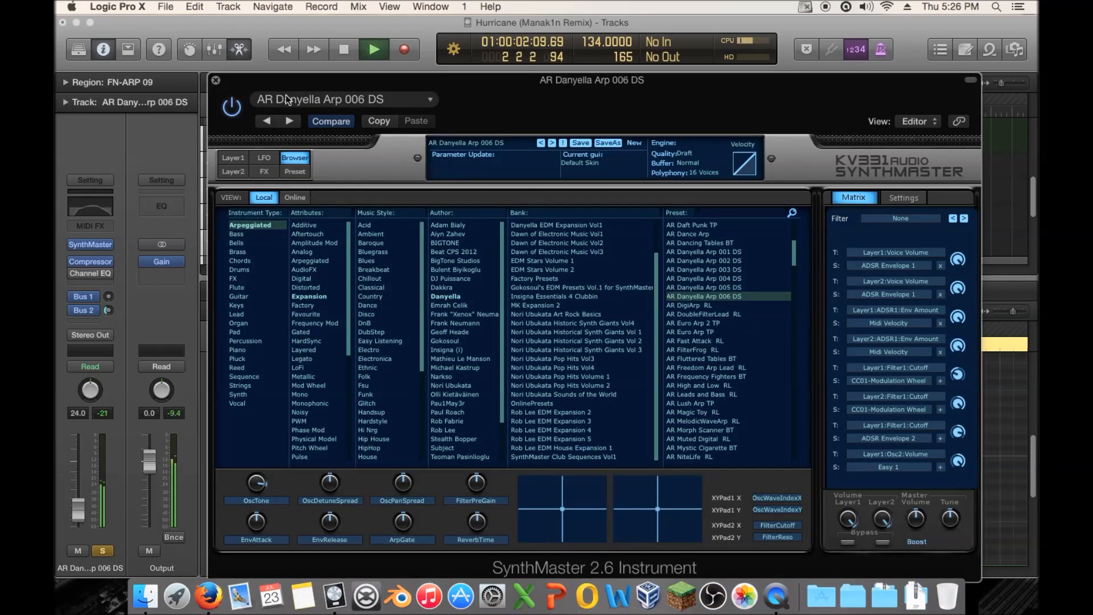
click(216, 81)
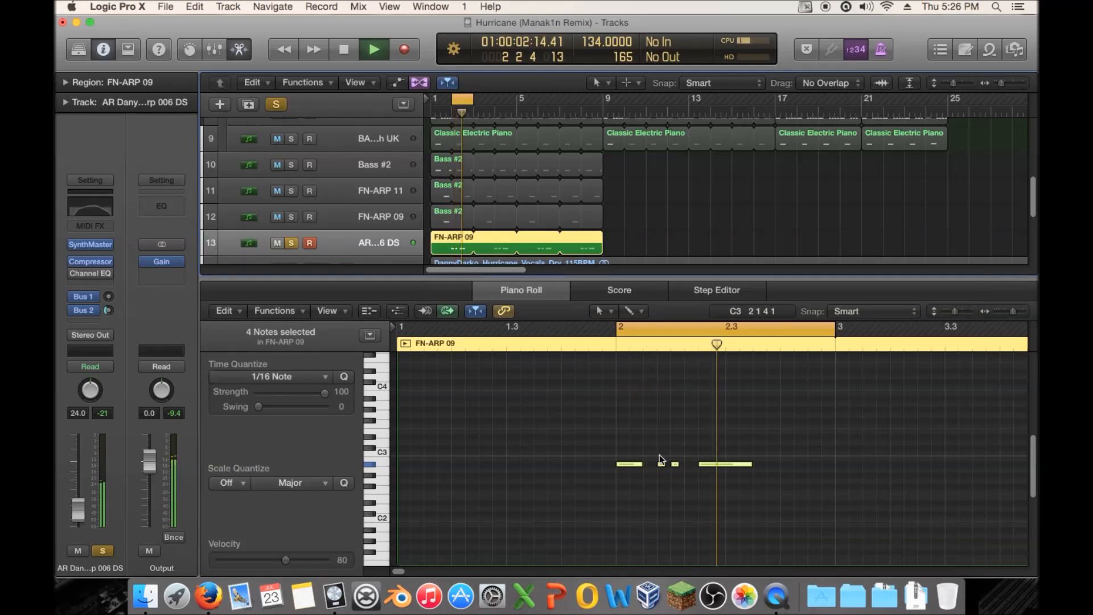
Shorten the last A#2 note in the FN-ARP 09 region, place a short D#2 note right after it, and play it back
key(space)
drag(742, 464, 749, 463)
click(675, 407)
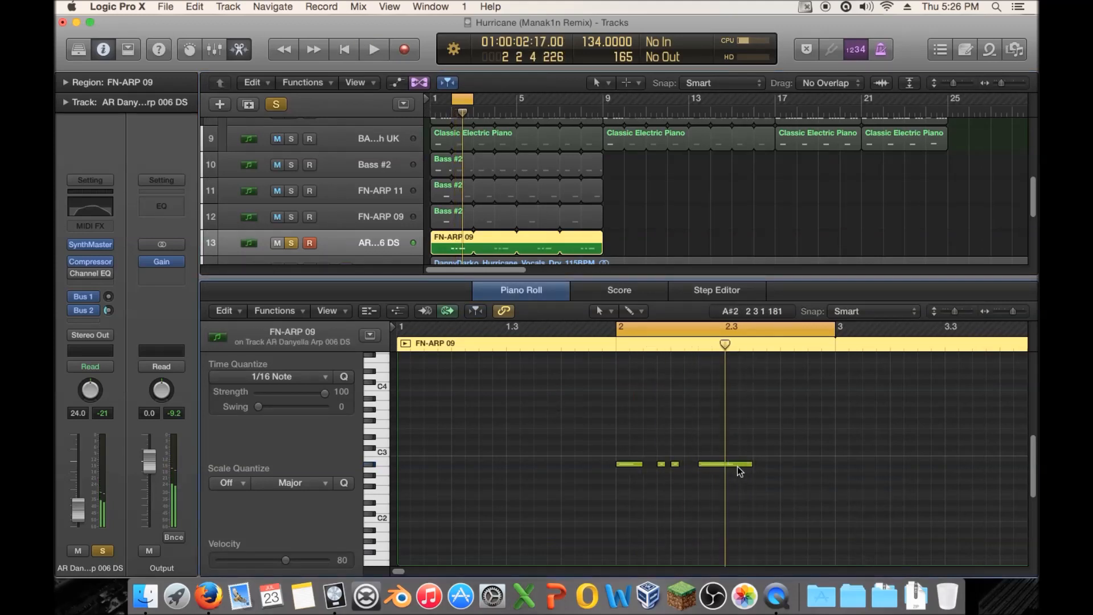
drag(751, 465, 752, 505)
click(768, 470)
key(space)
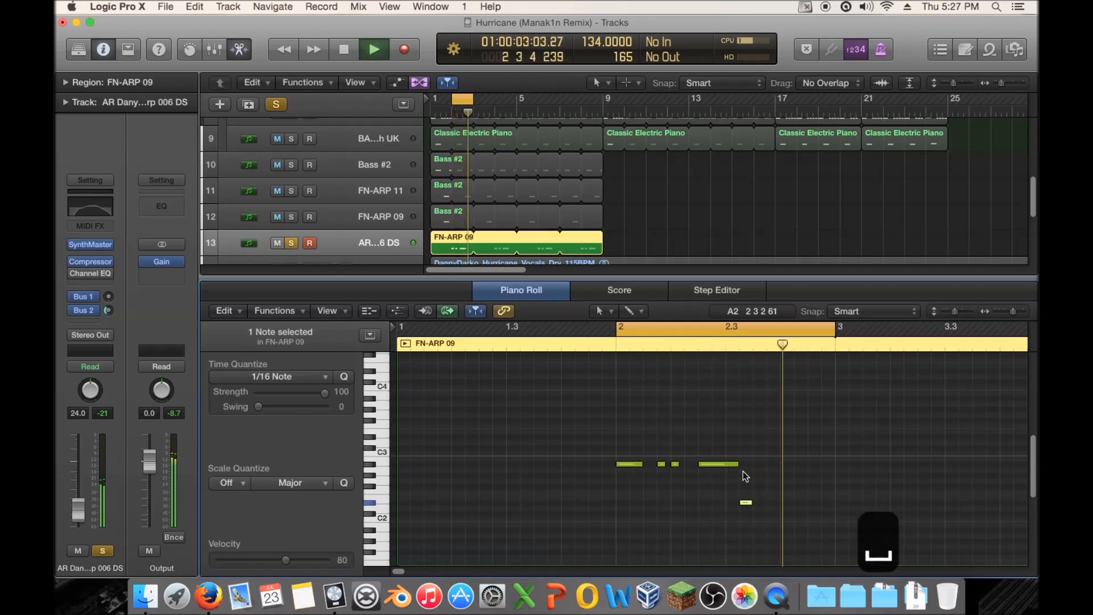
Extend the cycle range to bars 1–9, unsolo track 13, and listen to the arp within the full mix
click(75, 275)
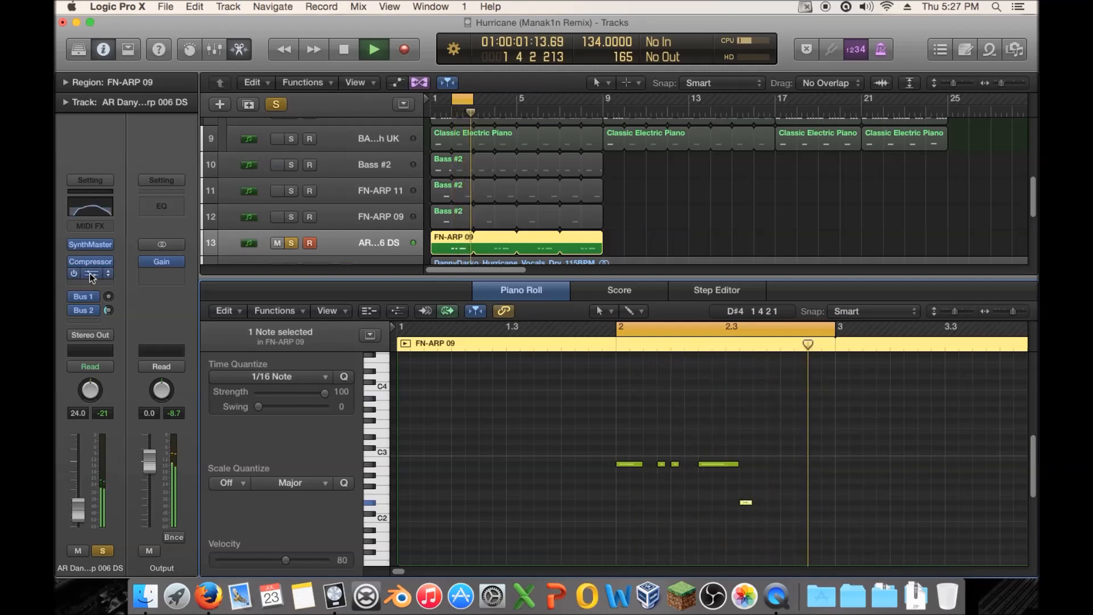
key(space)
drag(431, 96, 598, 101)
click(291, 242)
key(space)
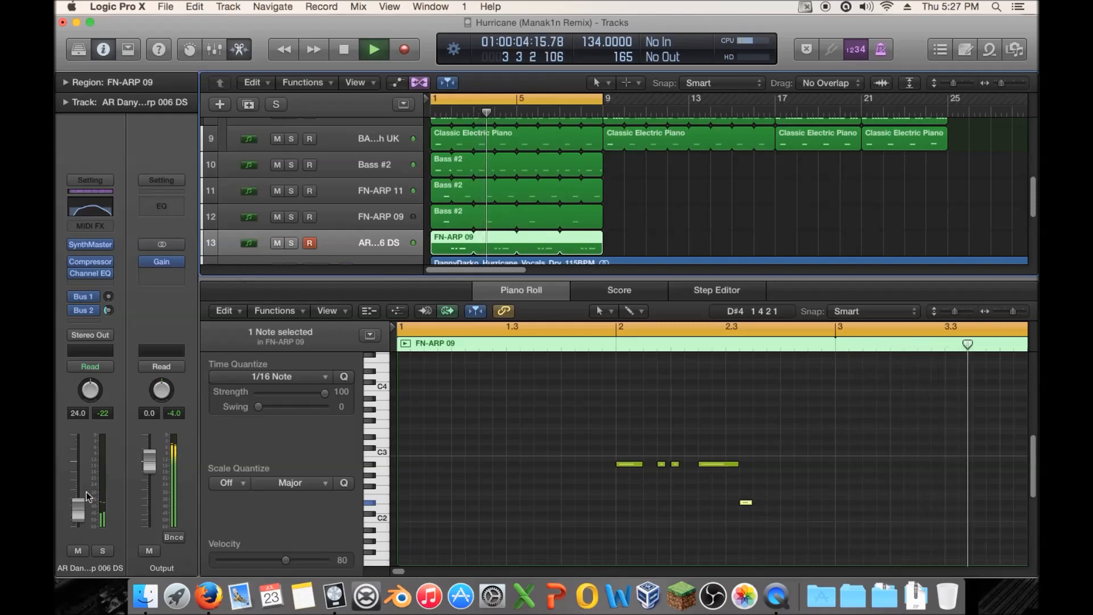
mouse_move(93, 276)
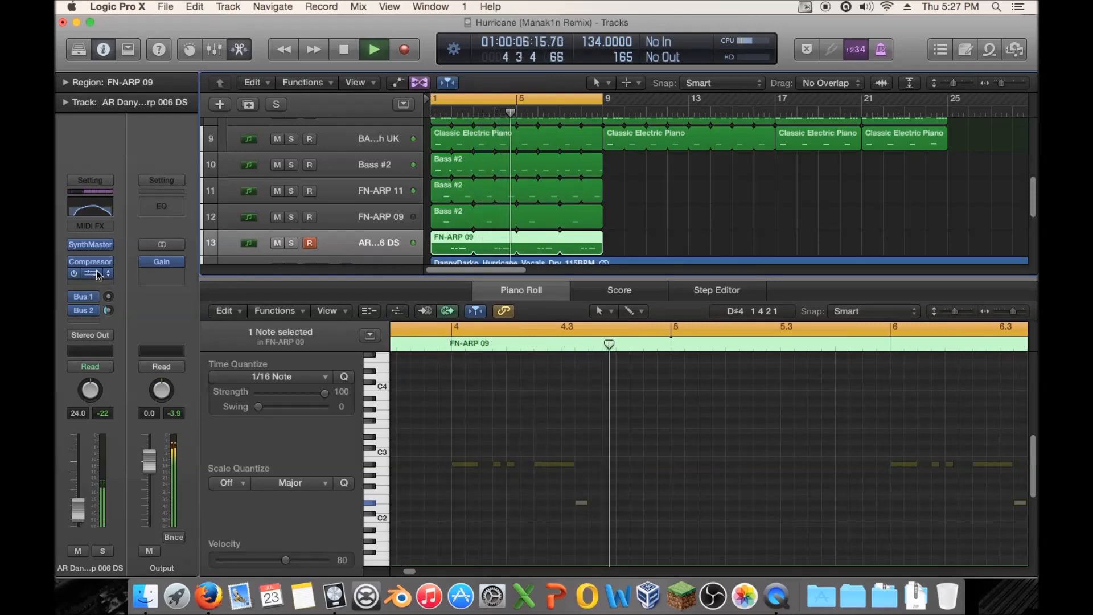
key(space)
Transpose all notes of the first FN-ARP 09 region up one octave and shift them three sixteenths later
key(e)
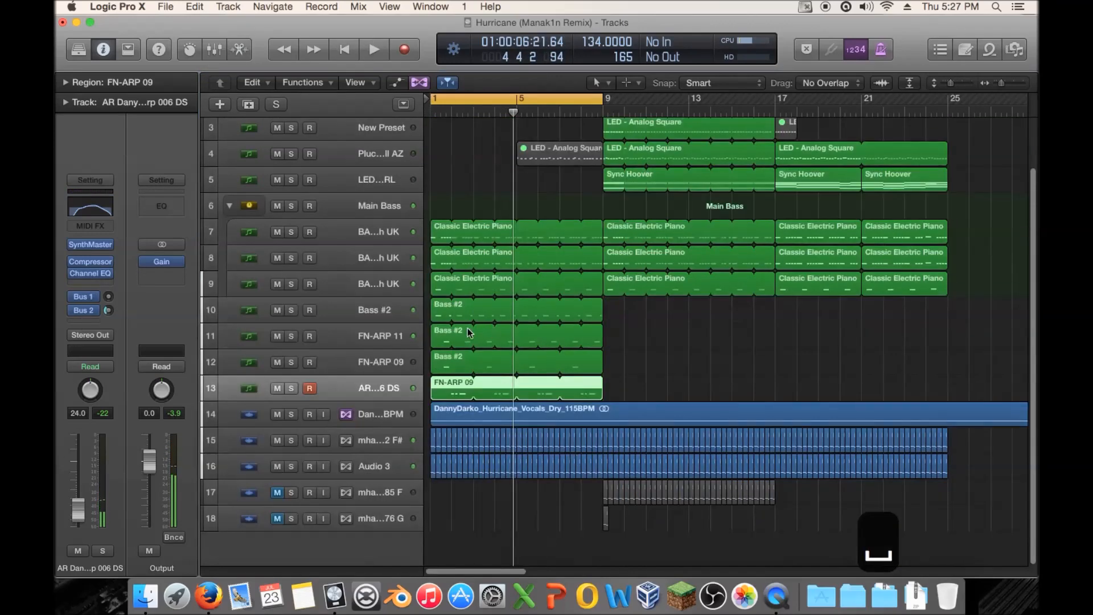
double_click(445, 388)
key(cmd+a)
key(alt+shift+Up)
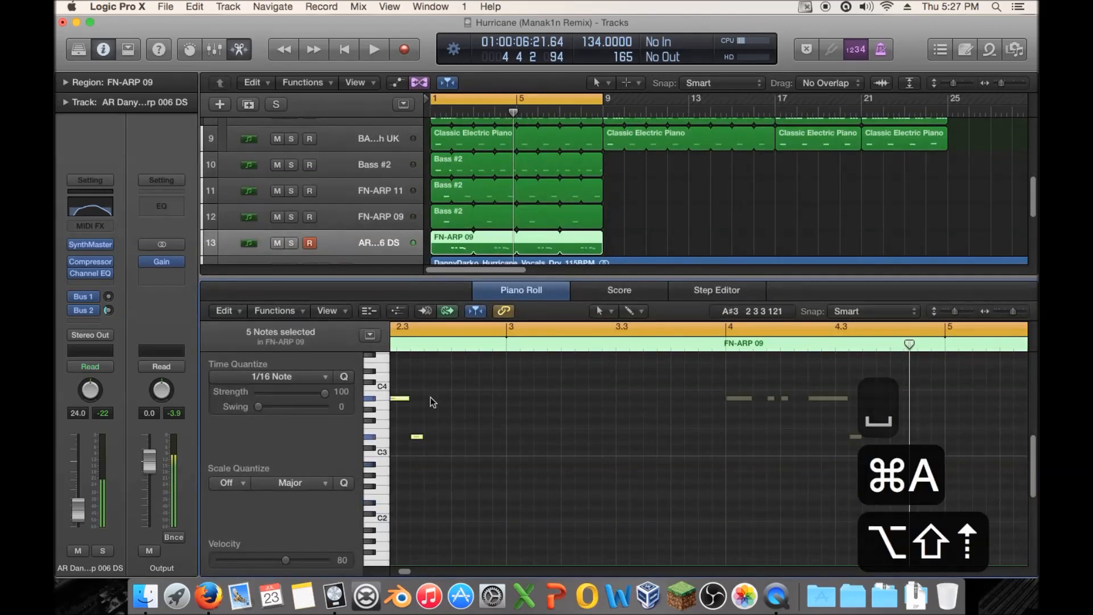
drag(404, 572, 402, 571)
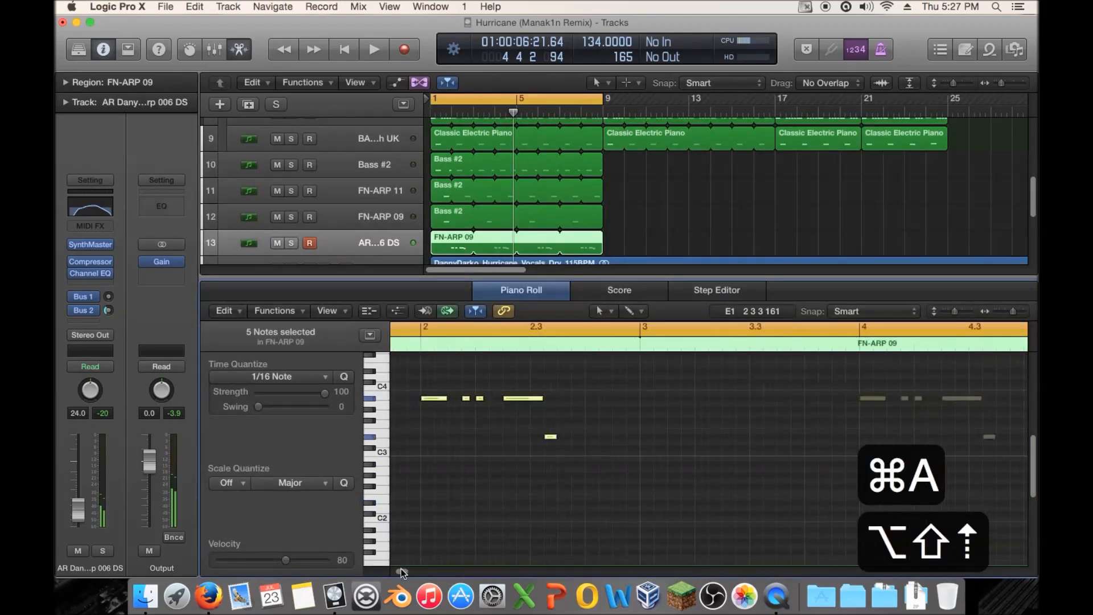
drag(551, 438, 585, 439)
key(space)
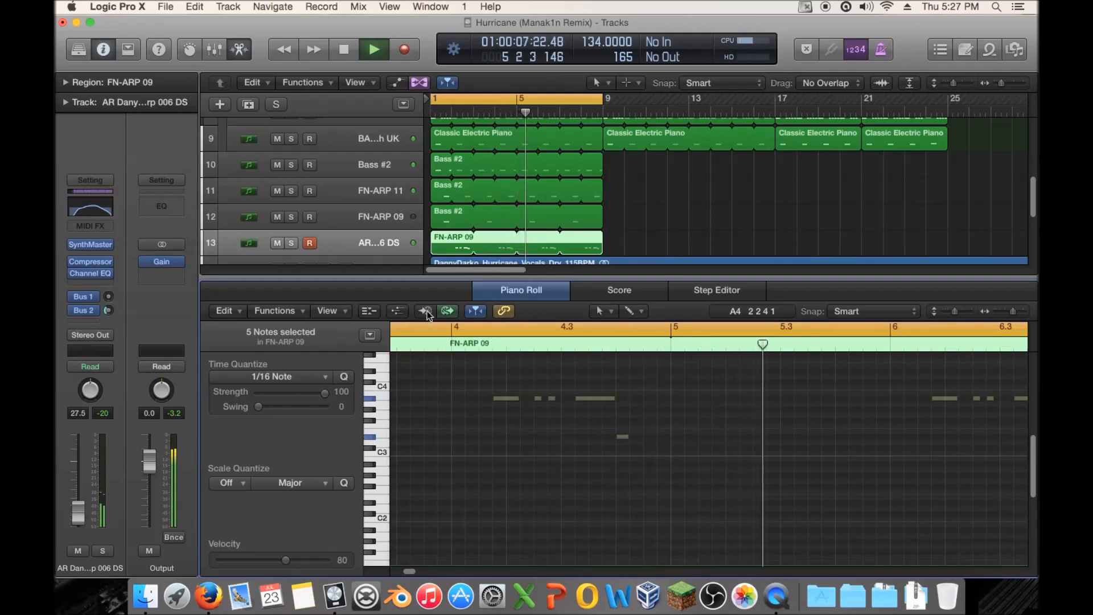
Solo track 13 and play it with the cycle range limited to bar 2
click(293, 244)
key(space)
click(511, 101)
drag(454, 100, 468, 102)
key(space)
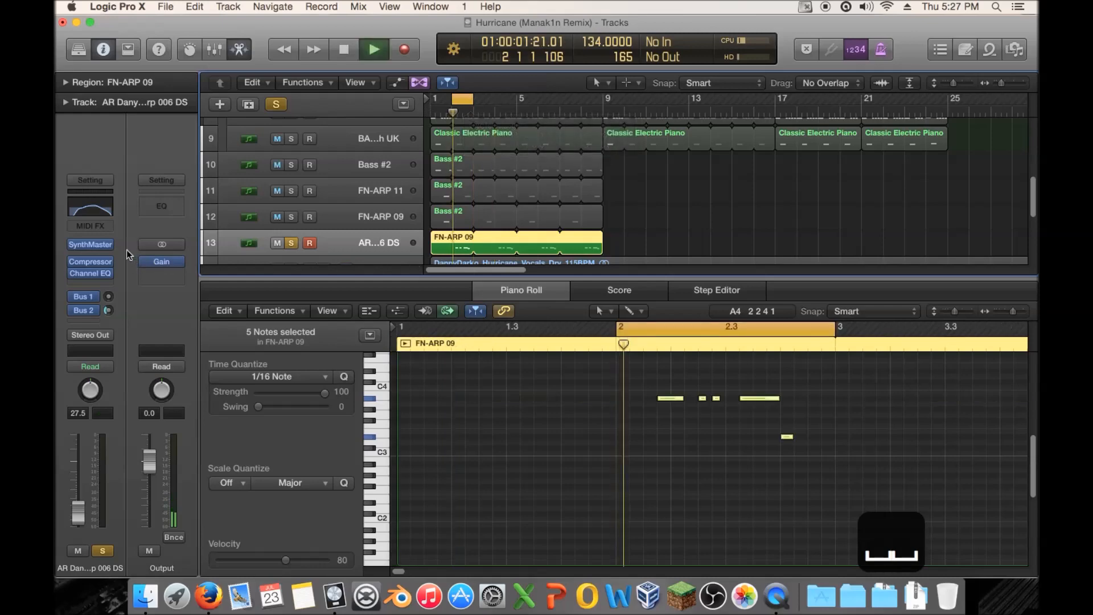
Open track 13's SynthMaster instrument, stop playback, and reposition its window so the whole preset browser is visible
click(86, 244)
key(space)
scroll(723, 336, down, 5)
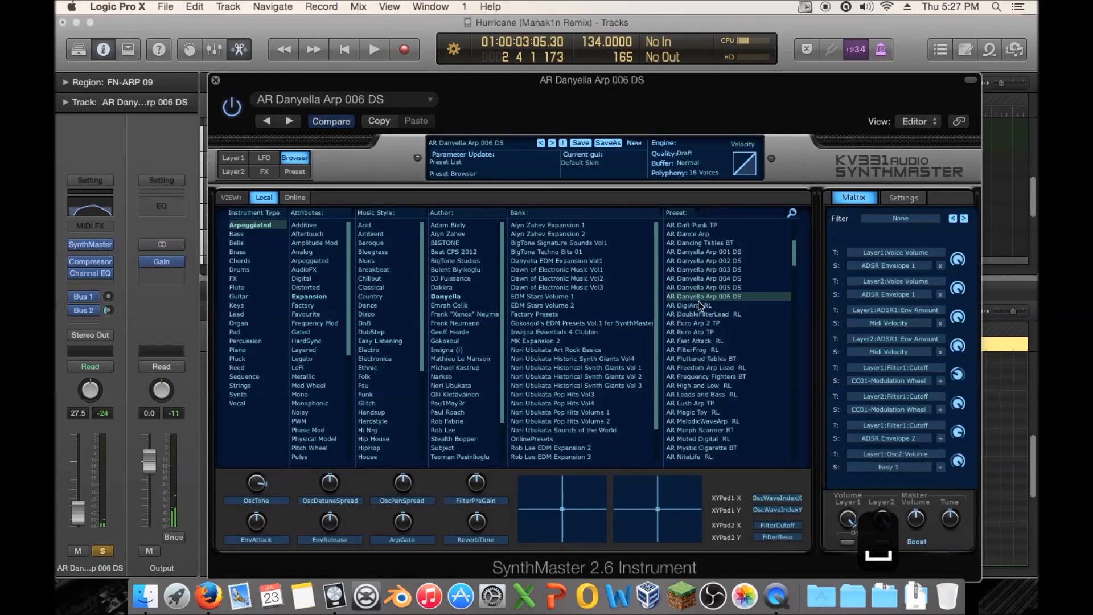
drag(472, 81, 419, 271)
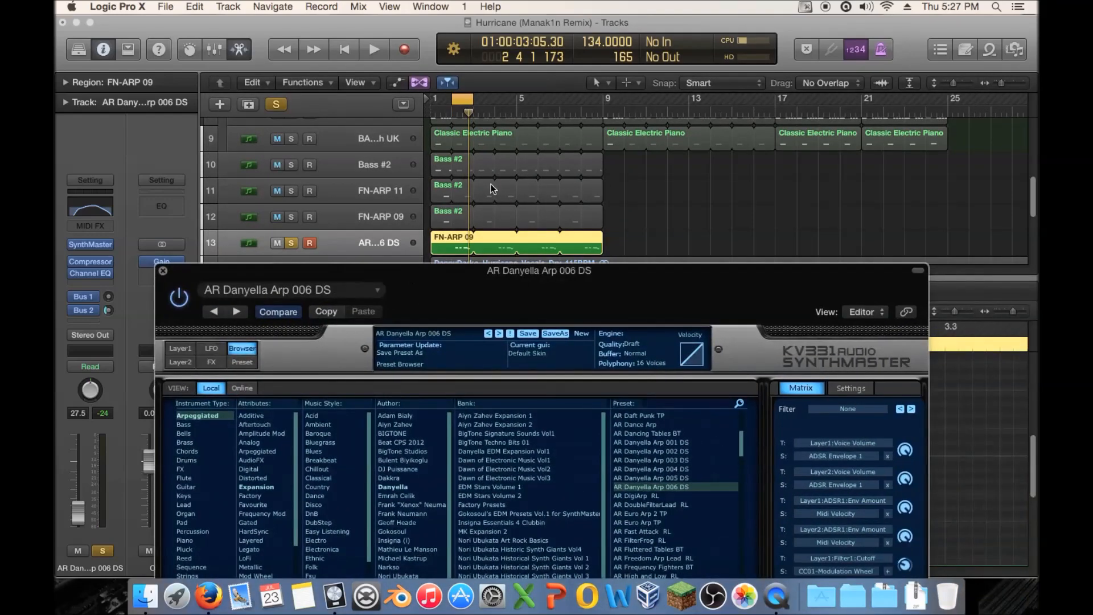
drag(539, 285, 507, 63)
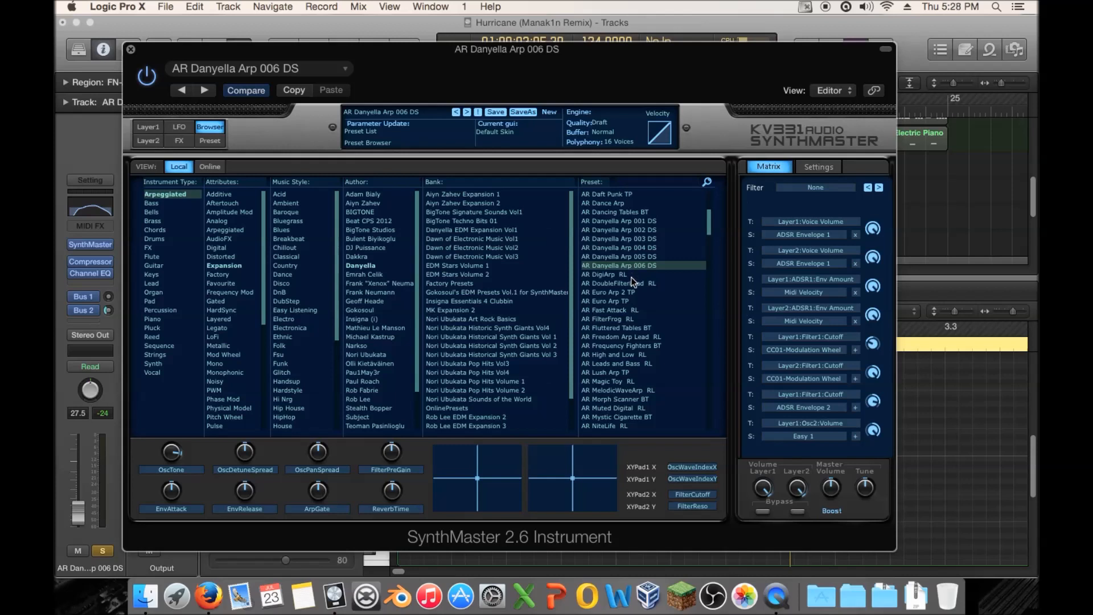
Audition the Arpeggiated presets from AR DigiArp RL through AR High and Low RL
click(631, 276)
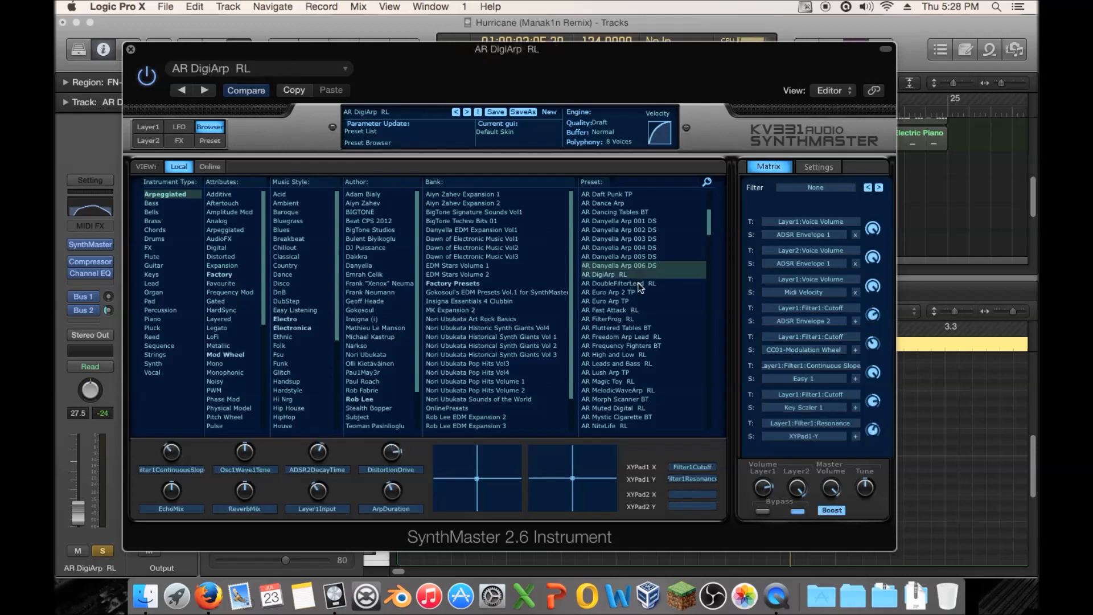
click(639, 284)
click(641, 293)
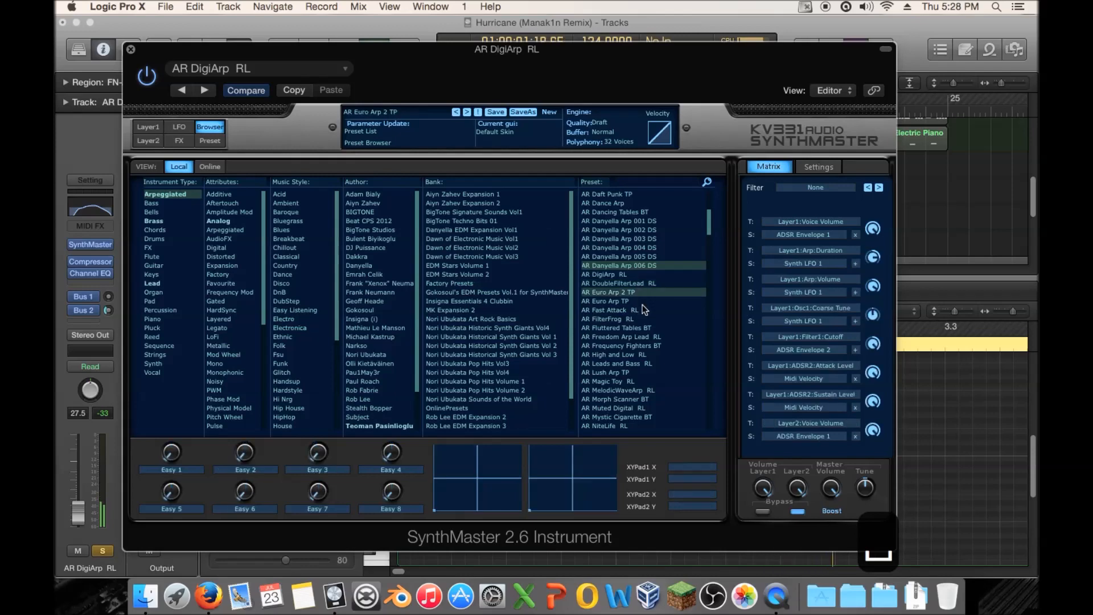
click(639, 309)
click(638, 317)
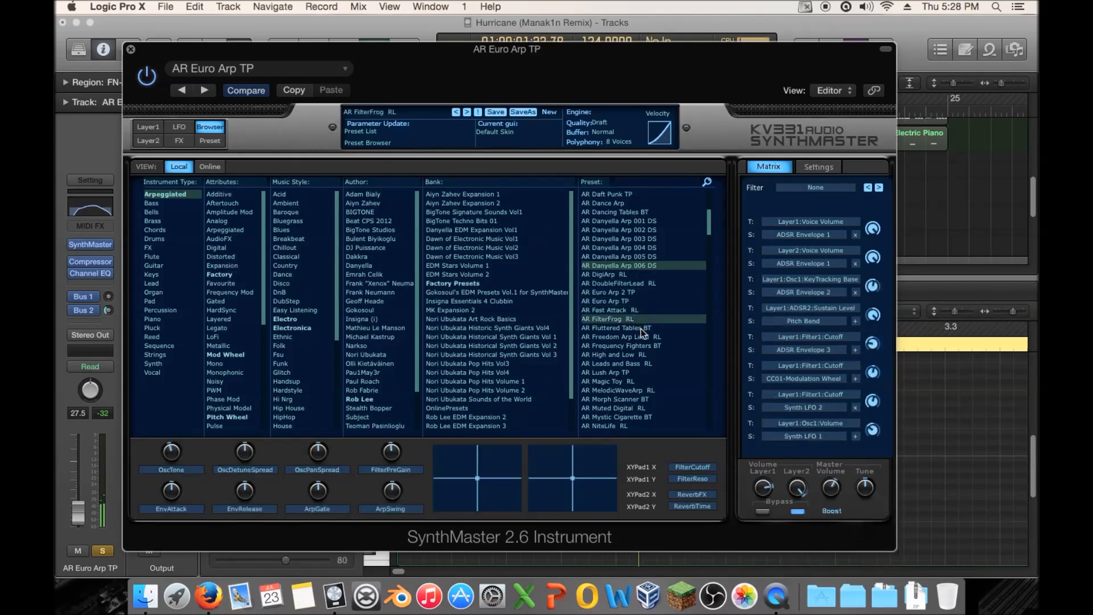
click(641, 329)
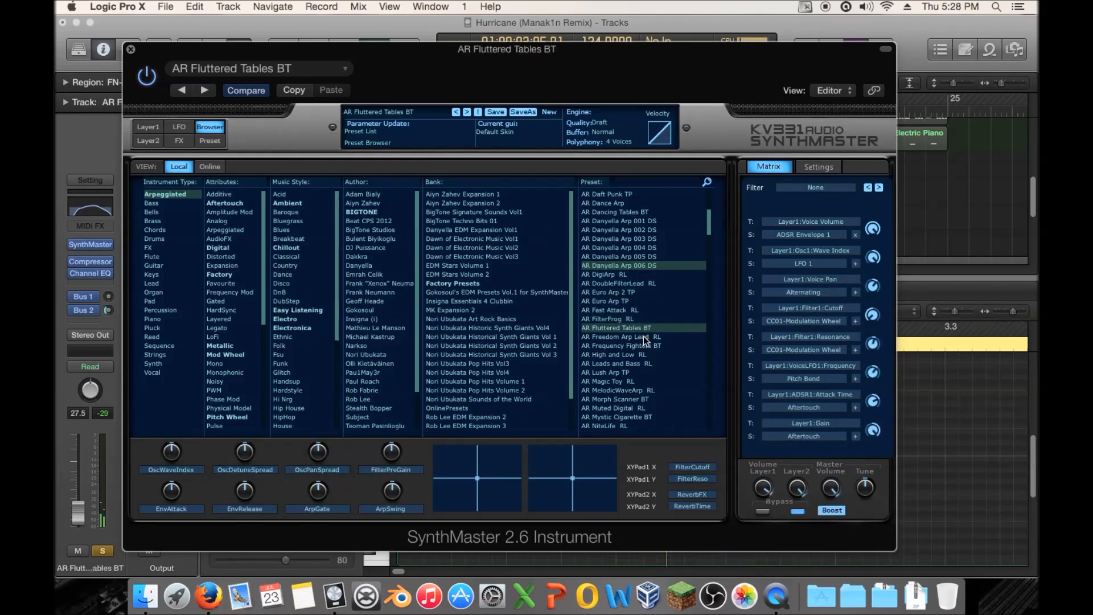
click(644, 336)
click(643, 340)
click(644, 354)
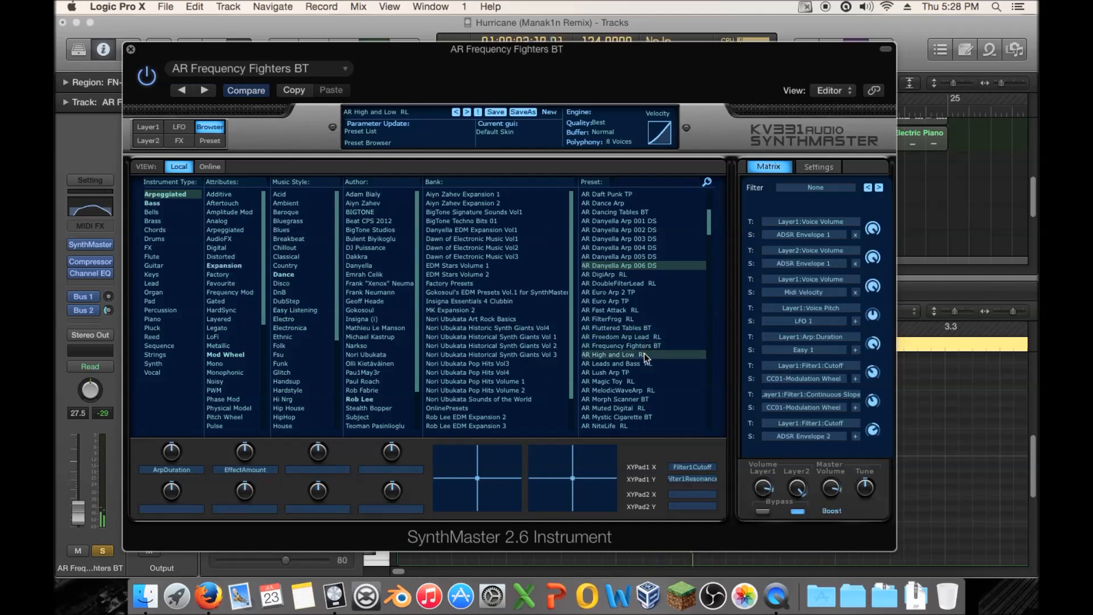
Audition further arp presets from AR Leads and Bass RL through AR Muted Digital RL
scroll(647, 341, down, 3)
key(Down)
key(Down)
key(Down)
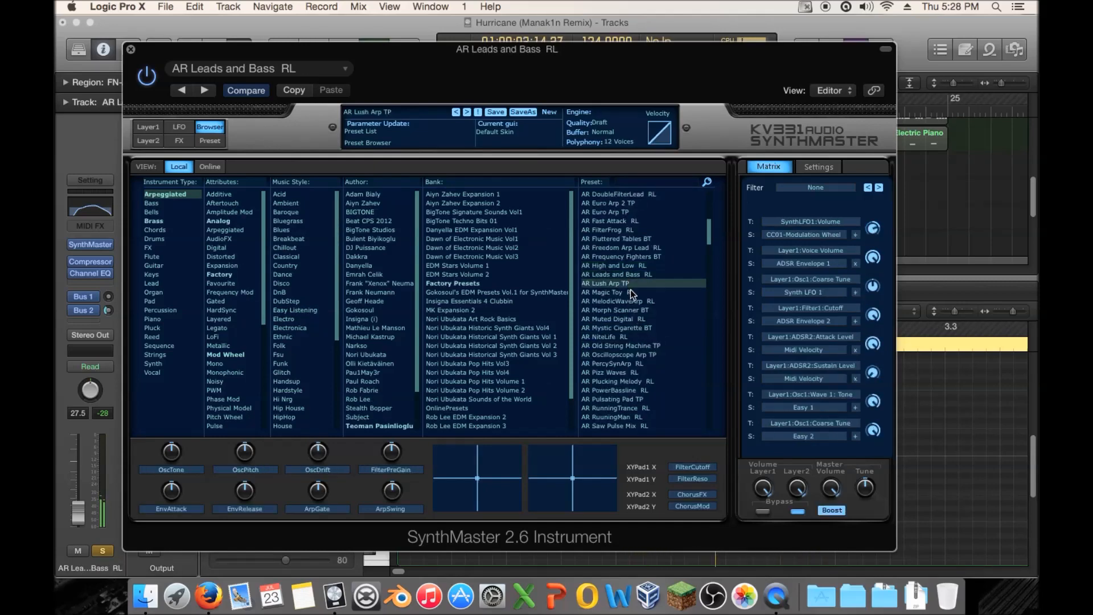
click(633, 302)
click(636, 311)
click(640, 319)
Audition a selection of ARP presets, including ARP Abyss, ARP Hello Noise II FN, ARP Gentle Floater and ARP Outer Limits
scroll(641, 345, down, 10)
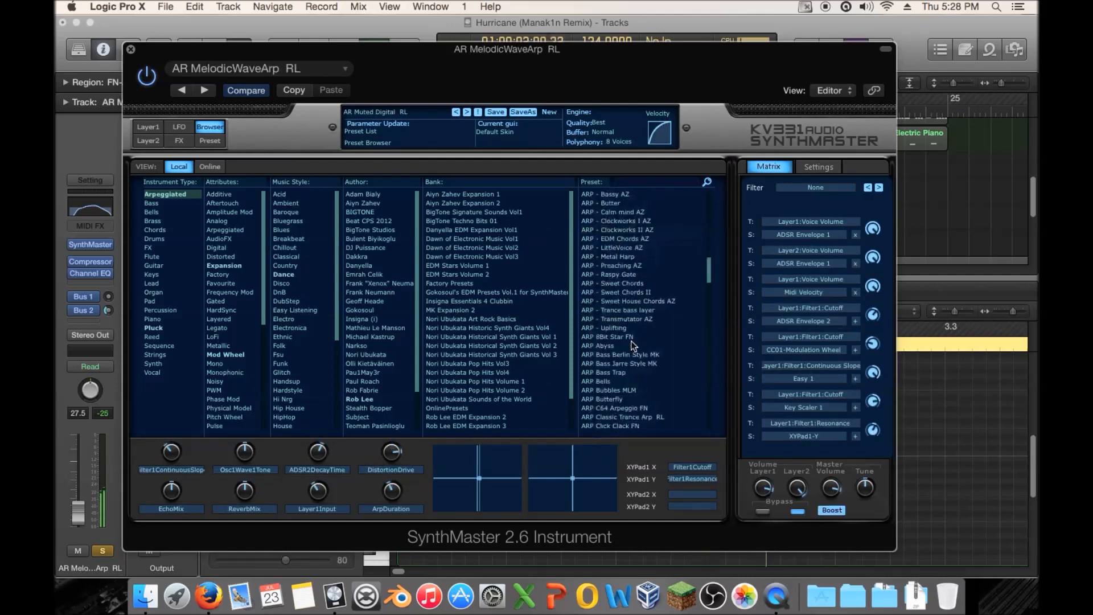
click(630, 341)
scroll(632, 340, down, 5)
click(637, 339)
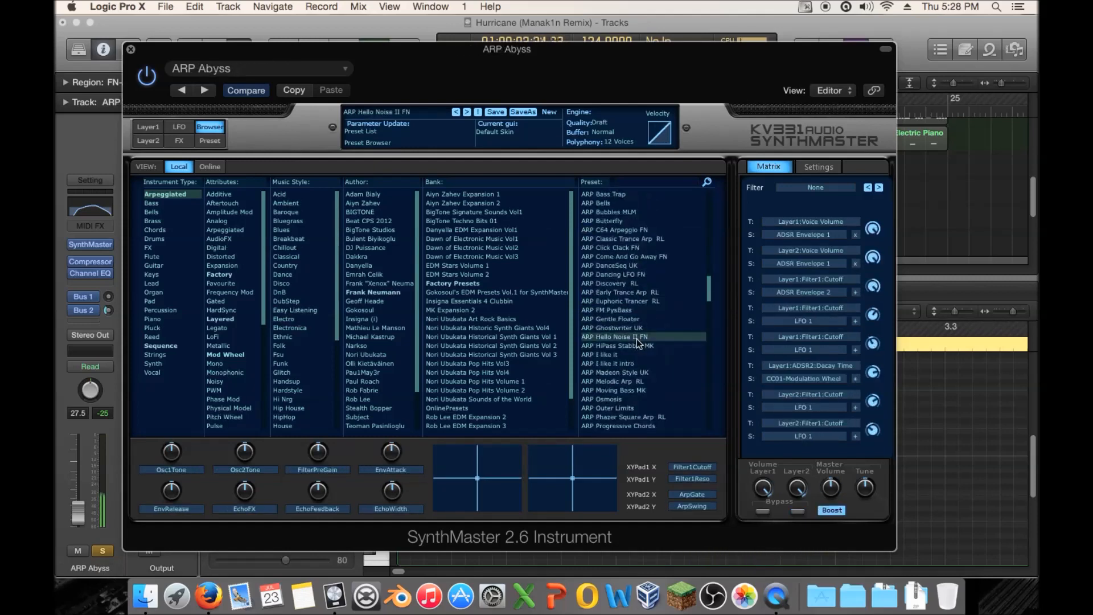
click(630, 303)
click(630, 319)
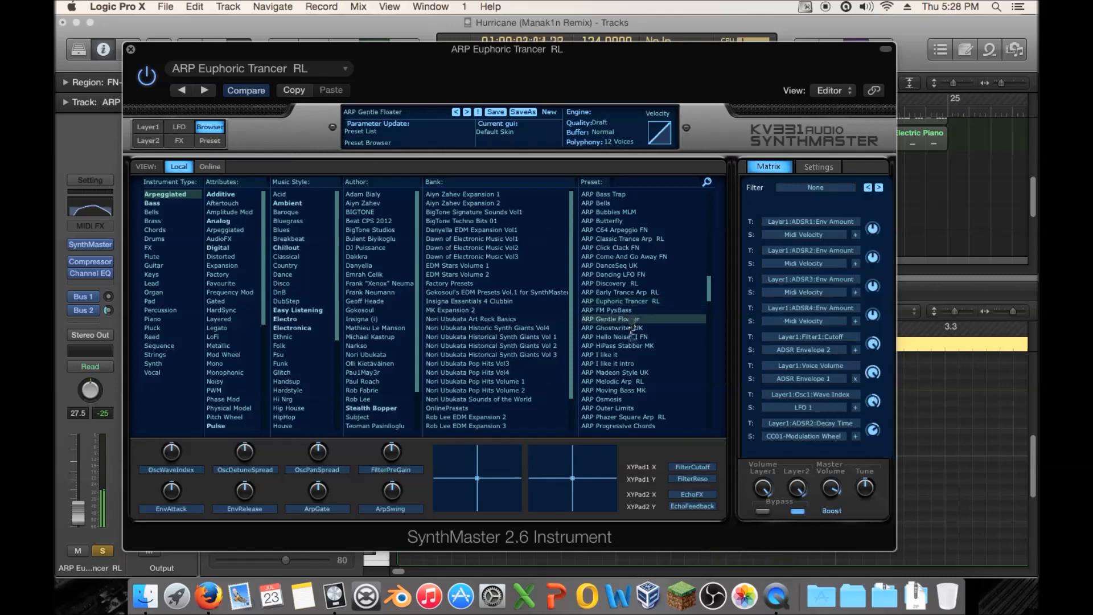
click(630, 345)
click(629, 364)
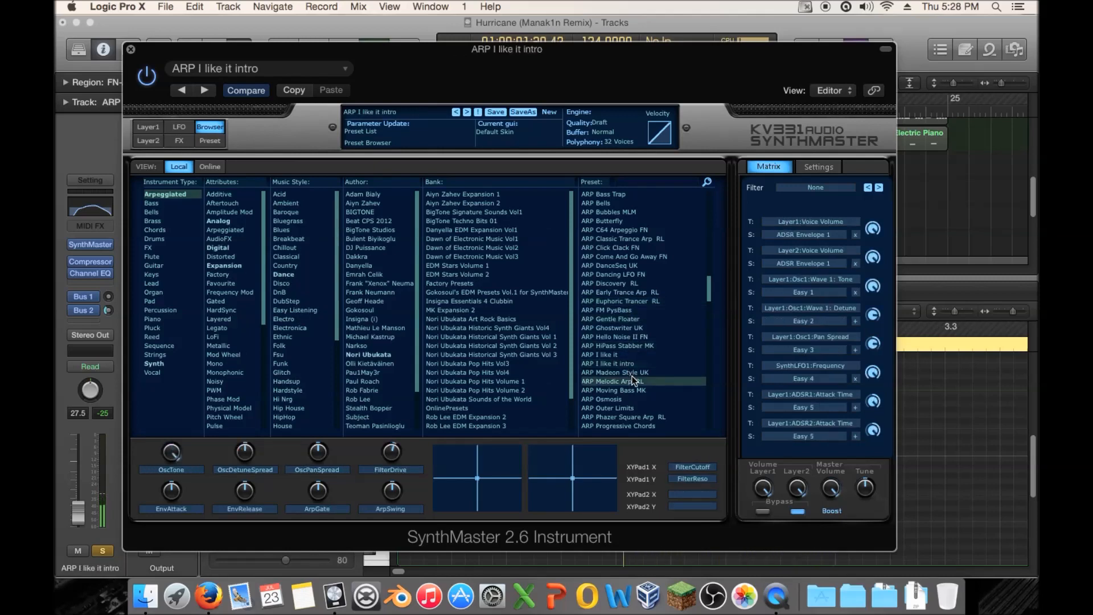
click(635, 391)
click(630, 402)
scroll(634, 390, down, 3)
click(621, 322)
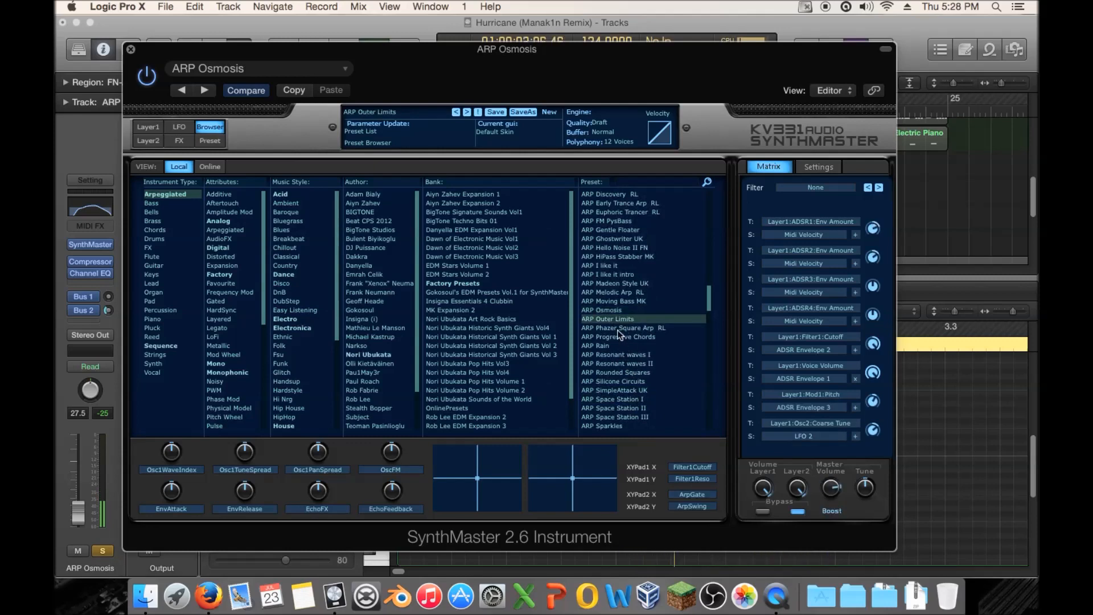
Audition the presets from ARP Rain and ARP Resonant waves I through ARP Space Station III
click(617, 345)
click(616, 354)
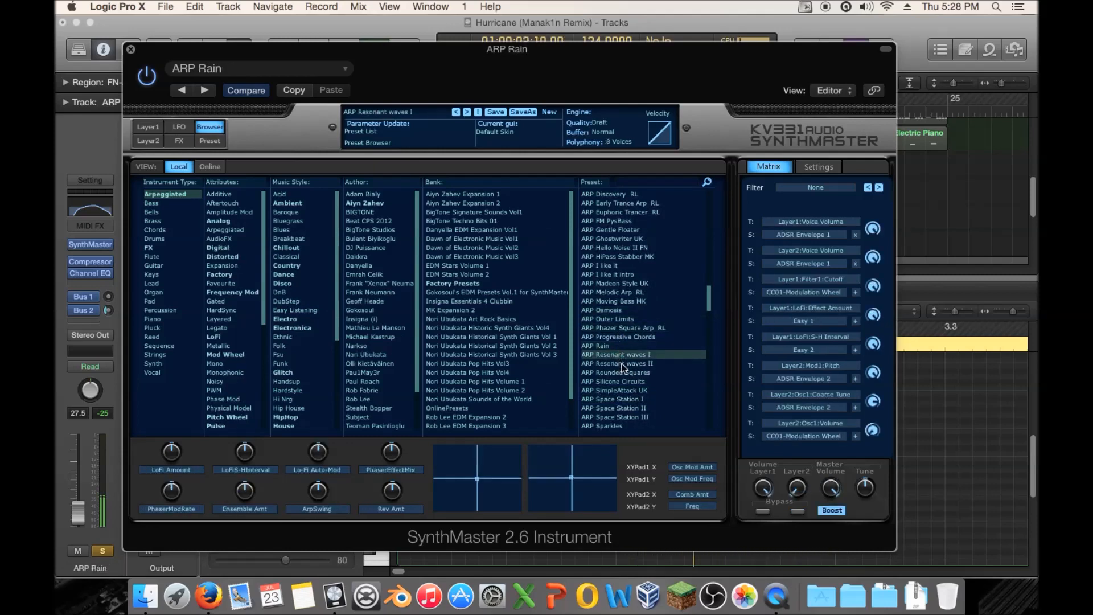
click(623, 365)
click(626, 390)
click(623, 407)
click(623, 416)
Audition presets from Alejandro D-Guit Chord+EP through BAS YoYo UK to BT gliding nuances, and close the synth window
scroll(623, 364, down, 6)
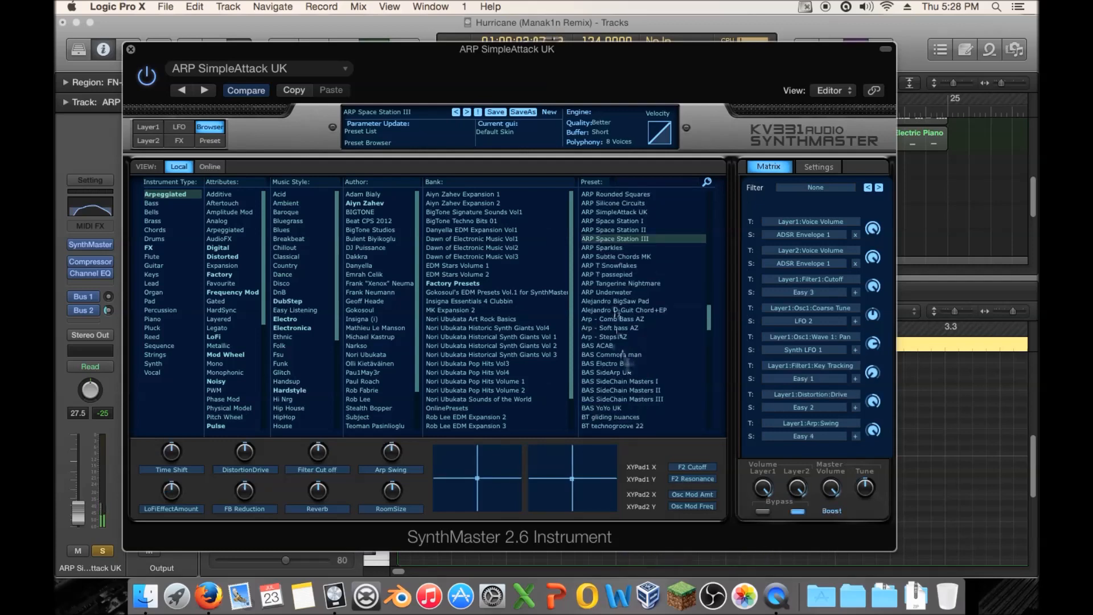
click(617, 310)
click(615, 325)
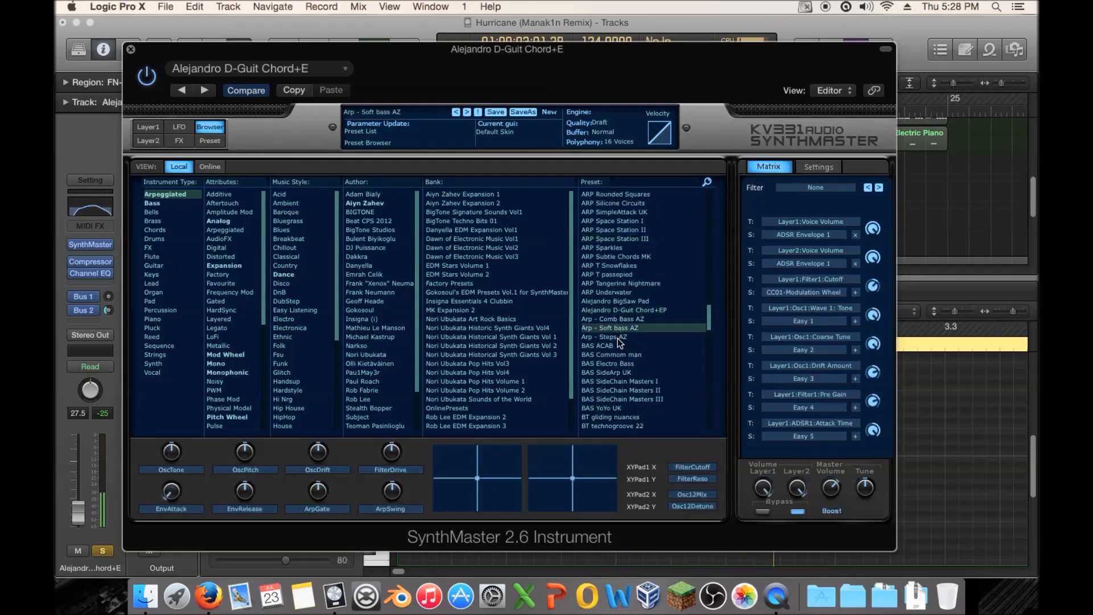
click(616, 336)
click(617, 346)
click(618, 363)
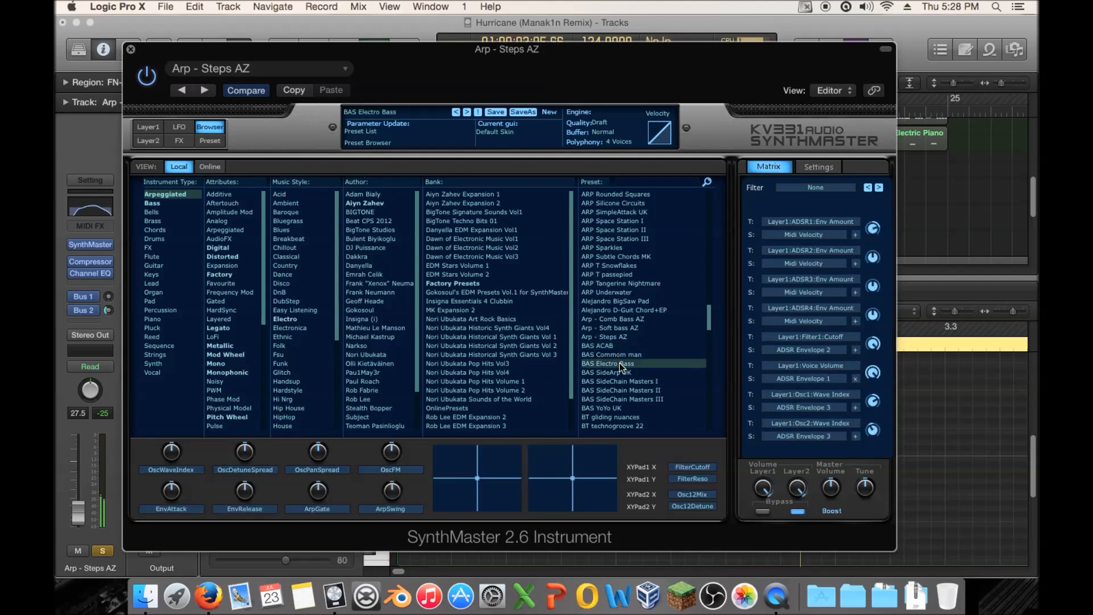
click(616, 405)
scroll(620, 381, down, 3)
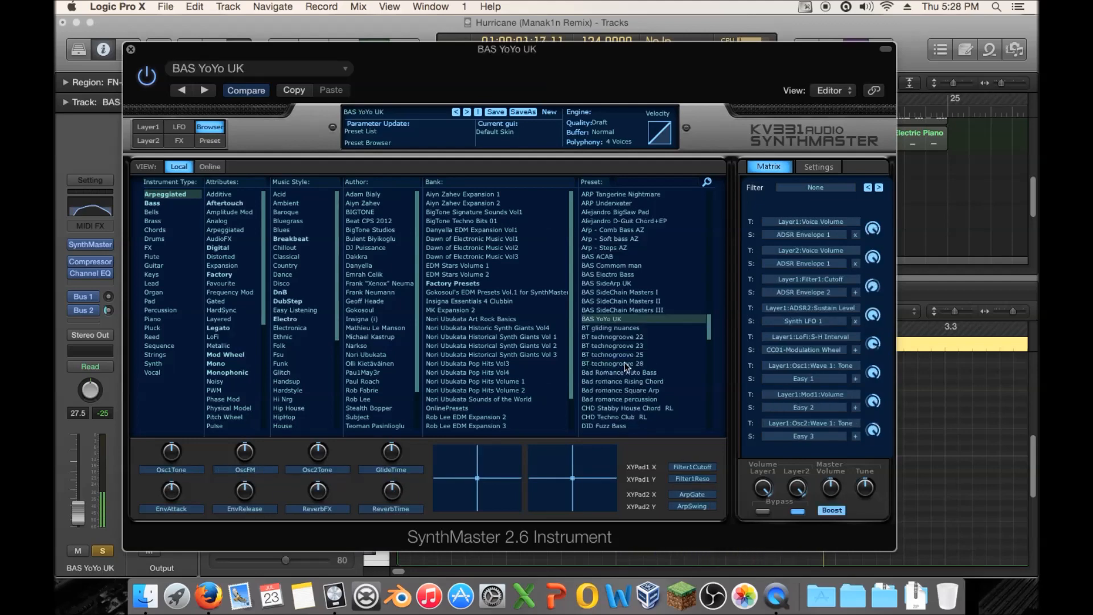
click(624, 329)
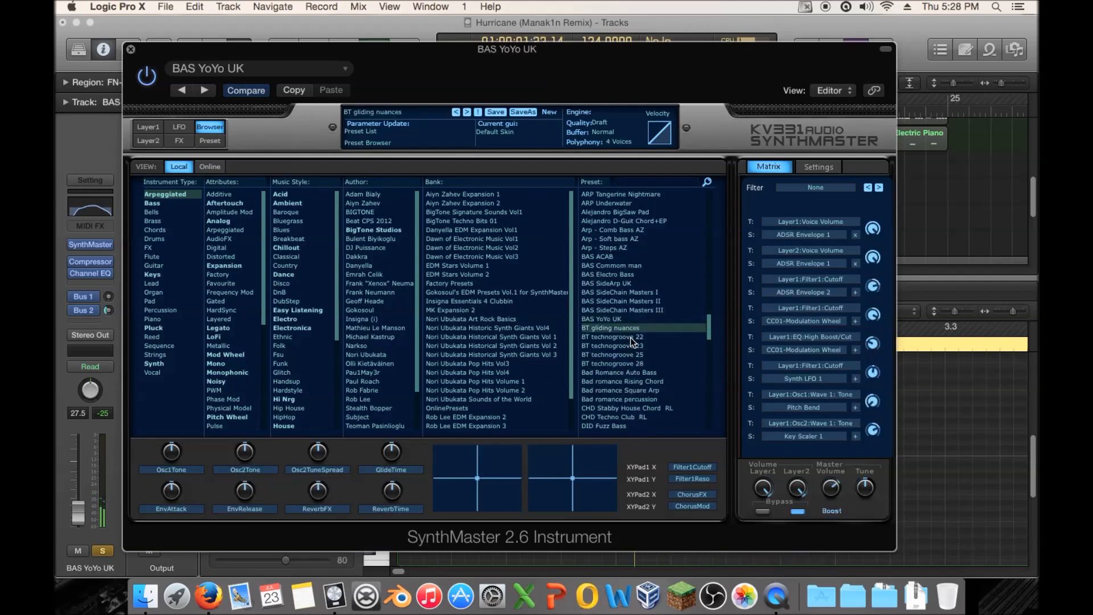
click(130, 49)
Try lowering the short D#3 note at the end of the phrase, and undo the move
click(797, 438)
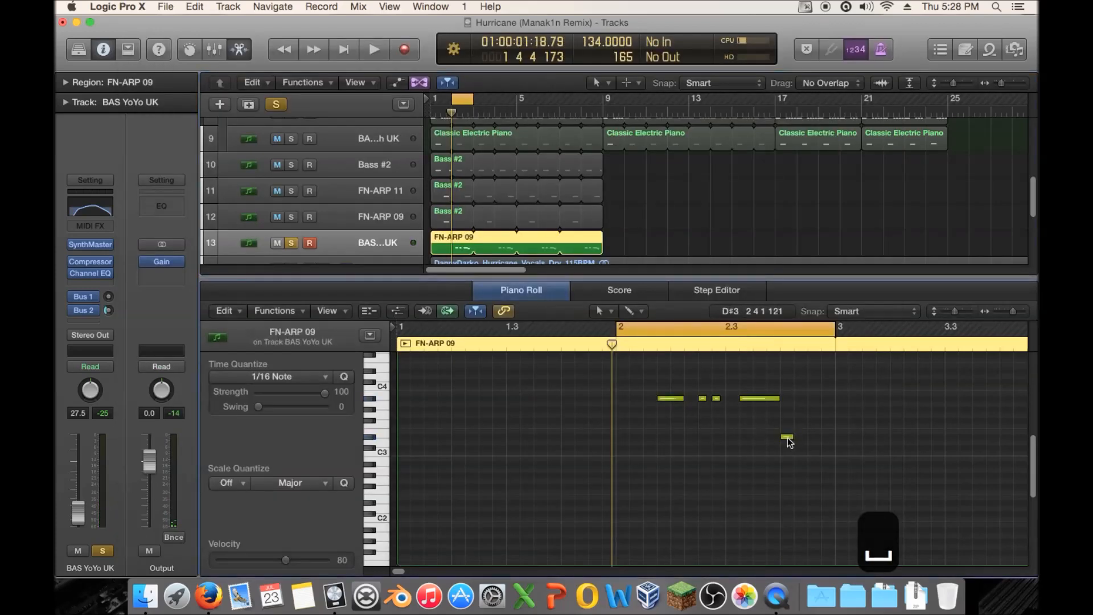
drag(789, 441, 789, 492)
key(super+z)
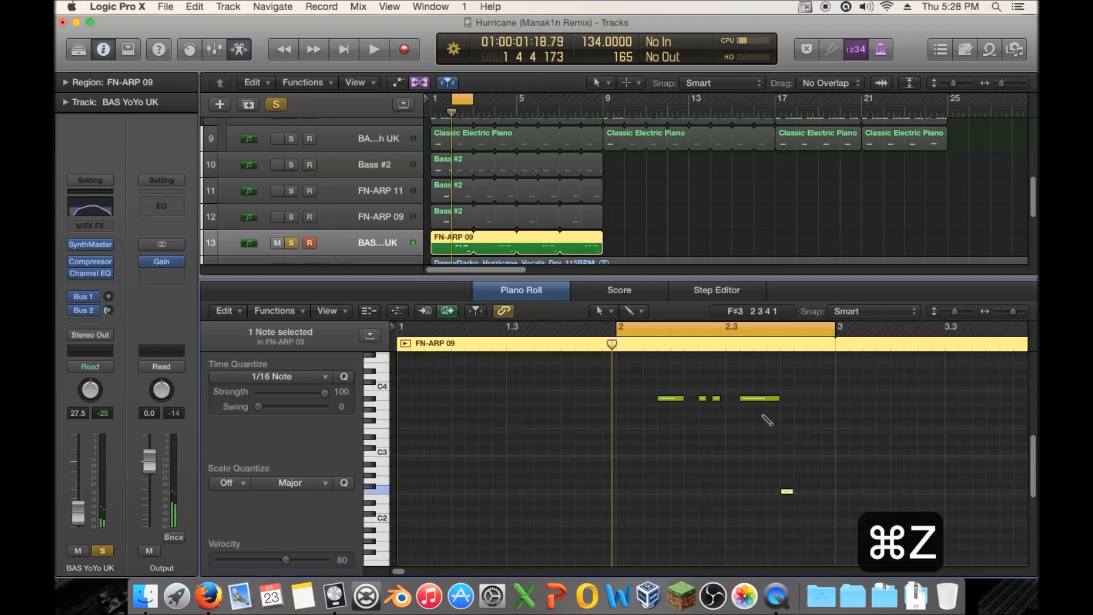
Try dropping the long A#3 note an octave to A#2, play it back, and undo the move
drag(754, 397, 781, 432)
key(space)
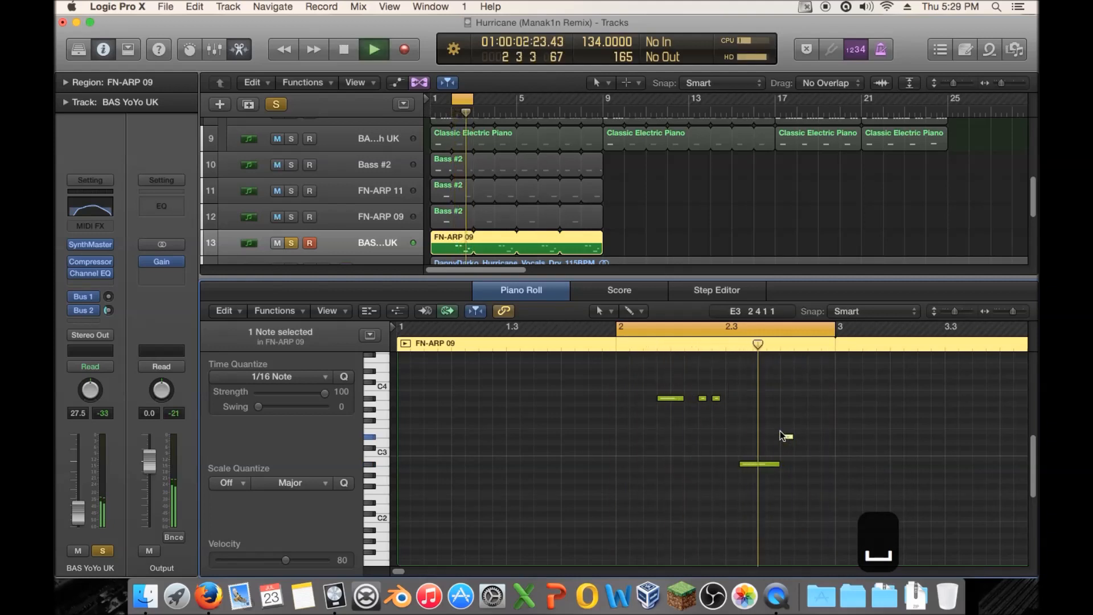
key(super+z)
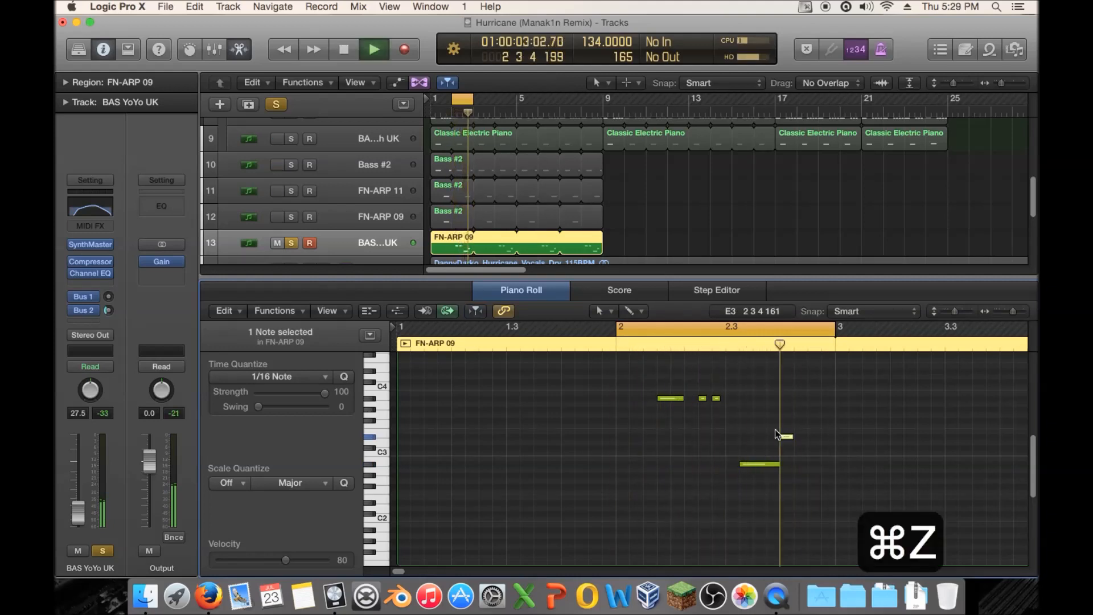
key(super+z)
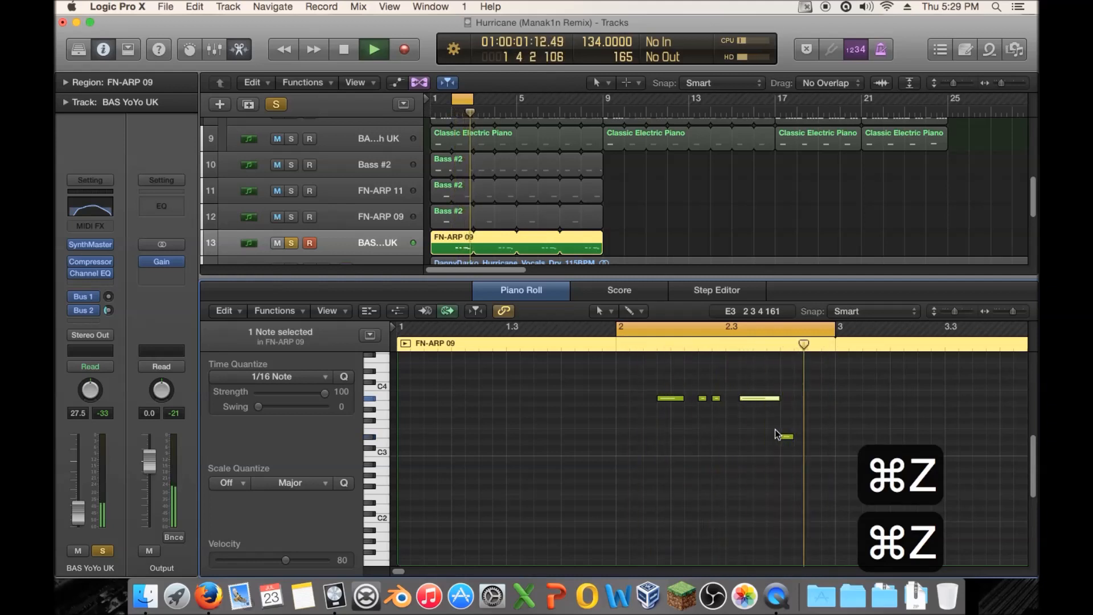
Lower the long A#3 note to F#3, move the short closing note to G#3, and play the phrase back
key(space)
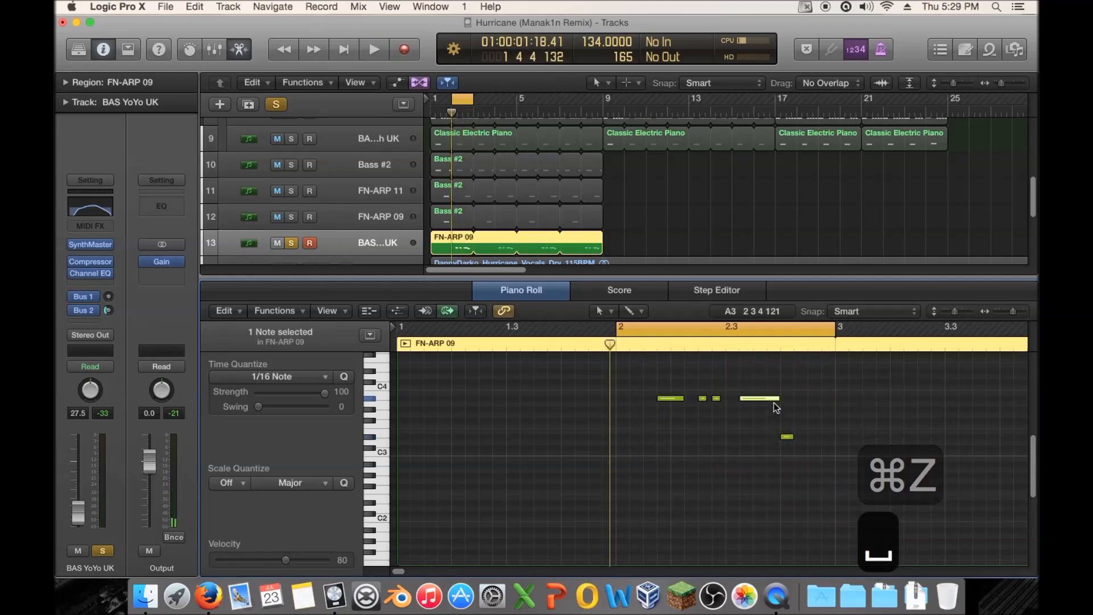
key(space)
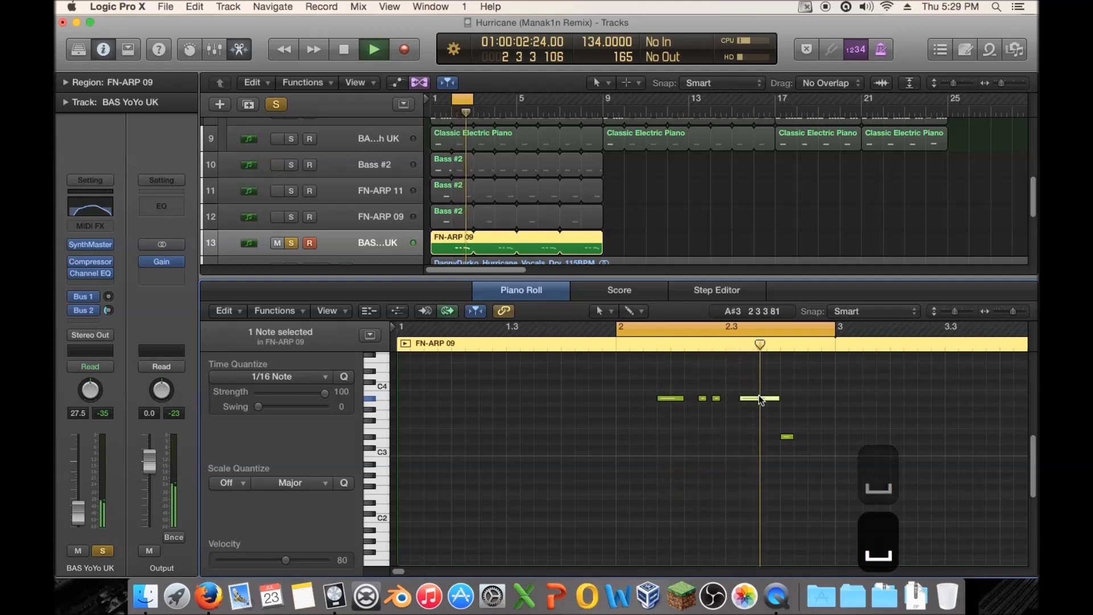
key(space)
drag(760, 398, 787, 409)
key(space)
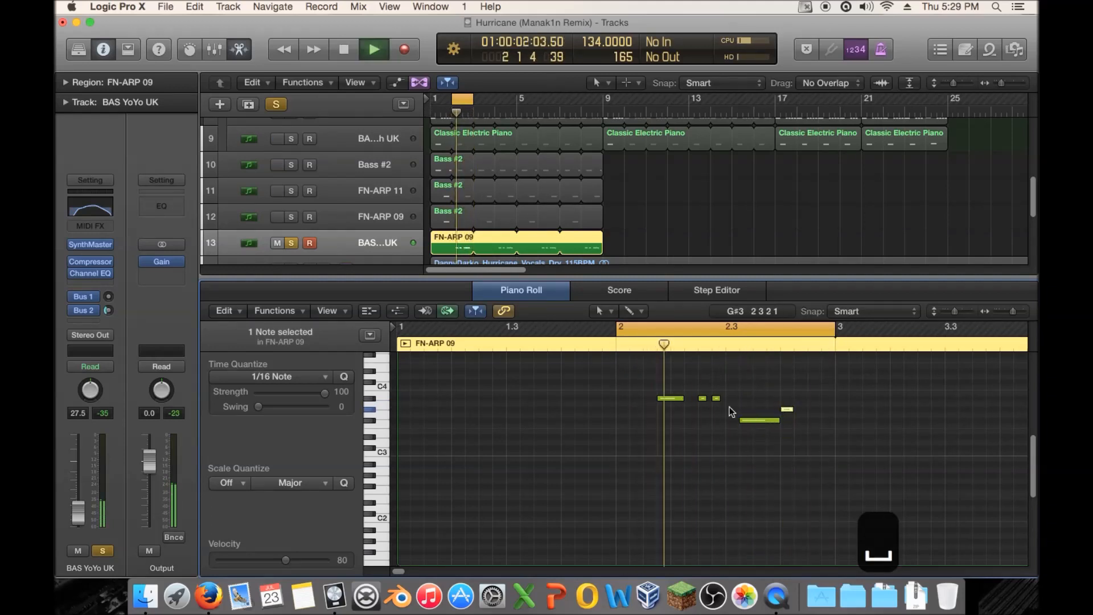
key(space)
Set the cycle range to bars 1 through 8 and play the arp unsoloed with the other tracks
click(450, 102)
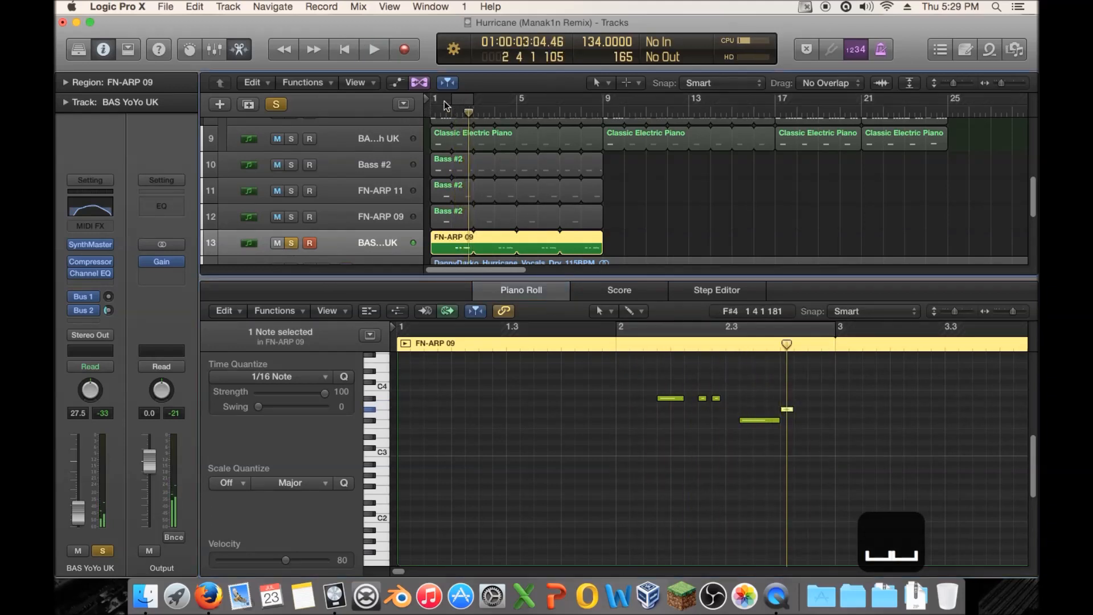
drag(433, 100, 602, 106)
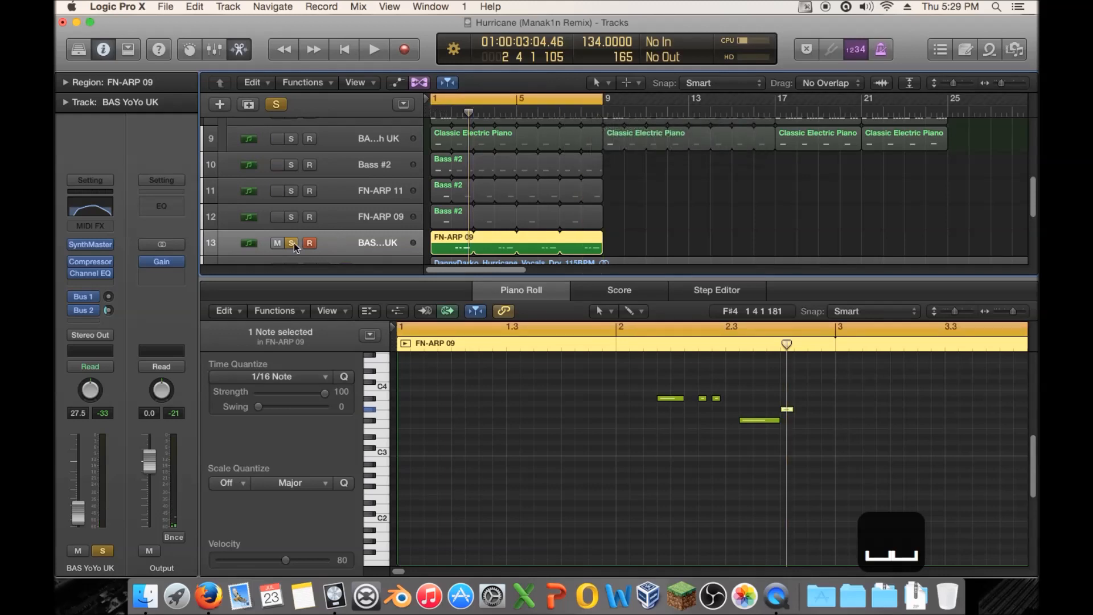
key(space)
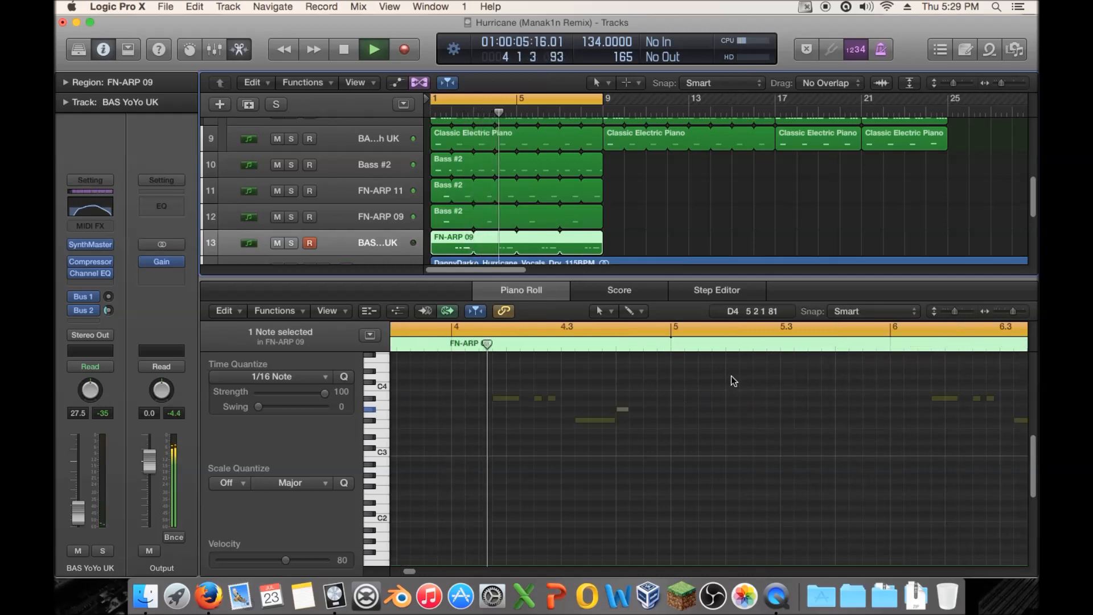
key(space)
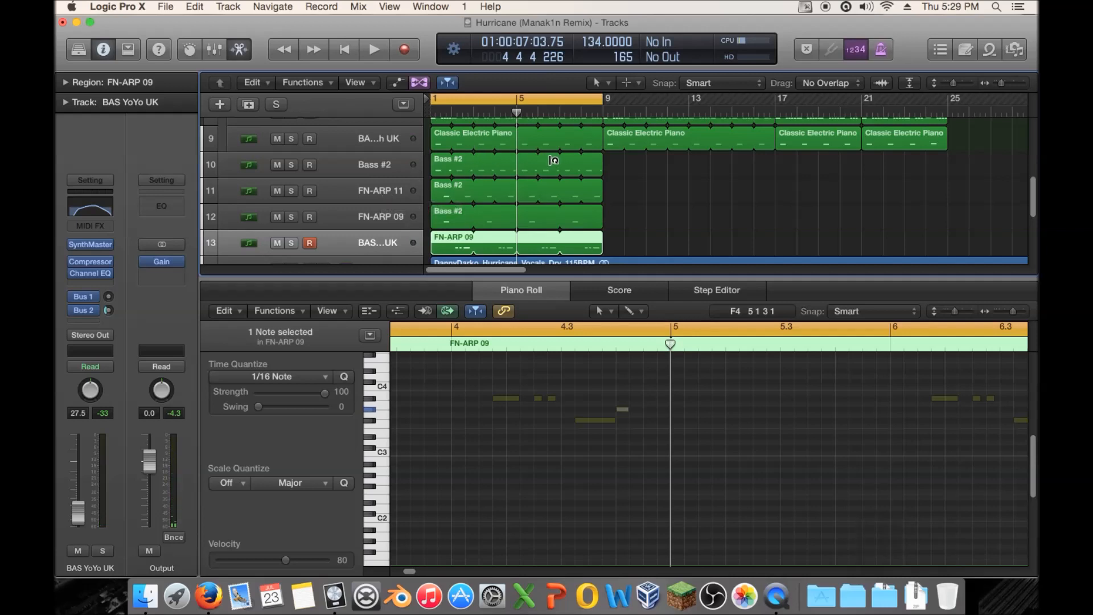
Lengthen the Bass #2 regions on tracks 10 and 11 to two bars each, and play those two tracks soloed
drag(633, 171, 466, 197)
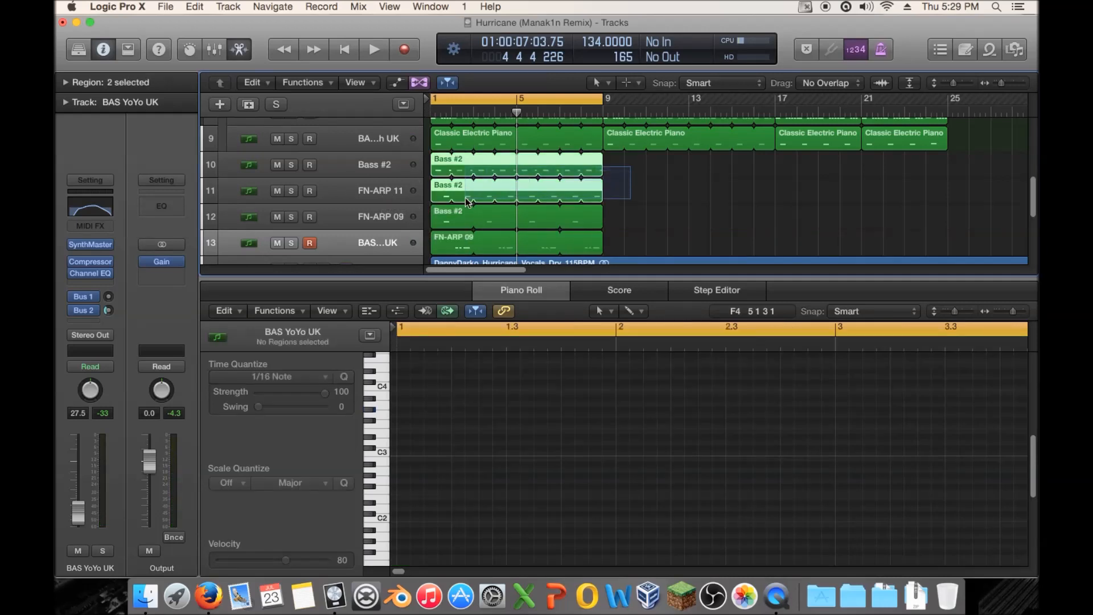
drag(449, 194, 475, 193)
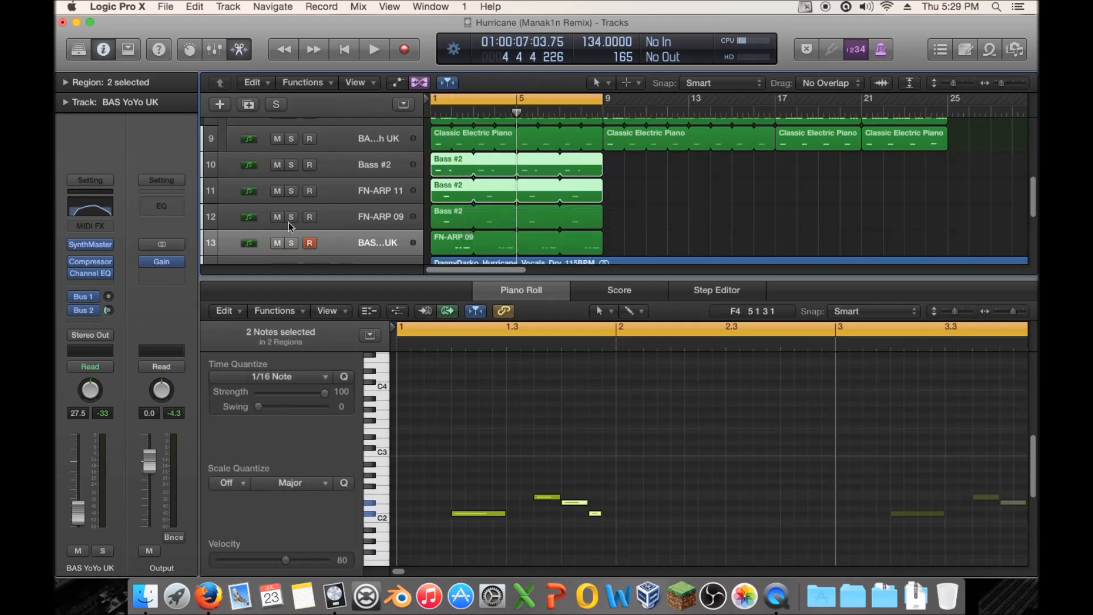
click(292, 170)
key(space)
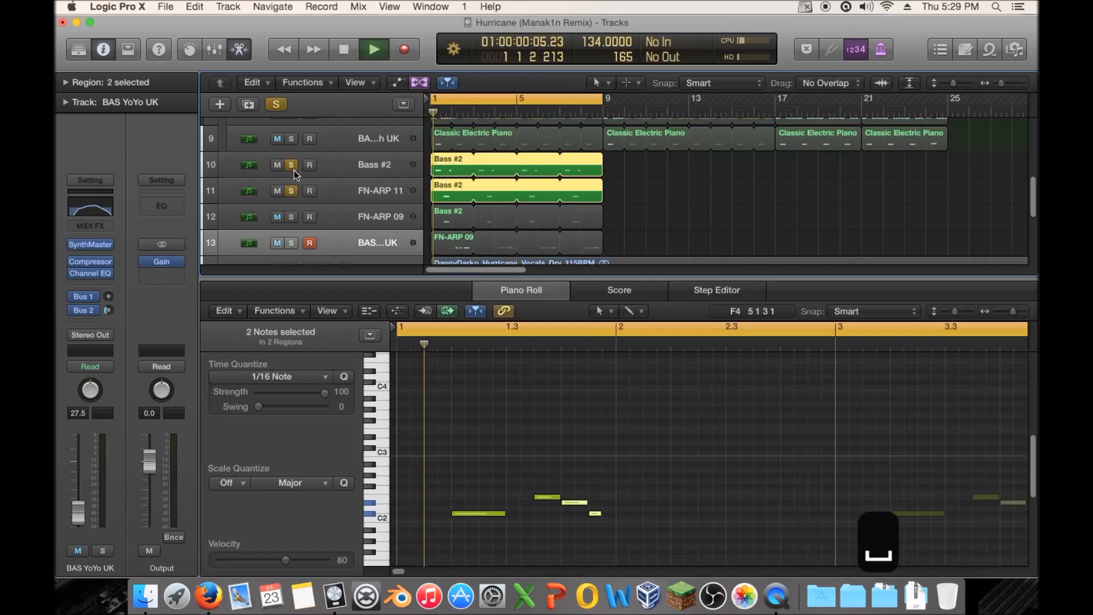
scroll(307, 188, up, 1)
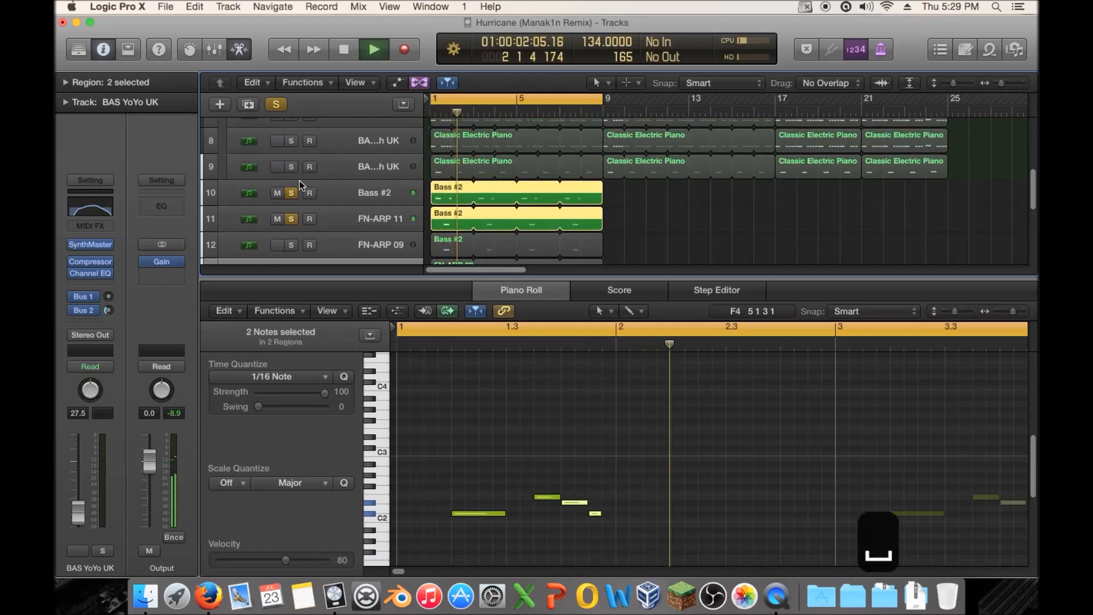
key(space)
scroll(293, 211, down, 1)
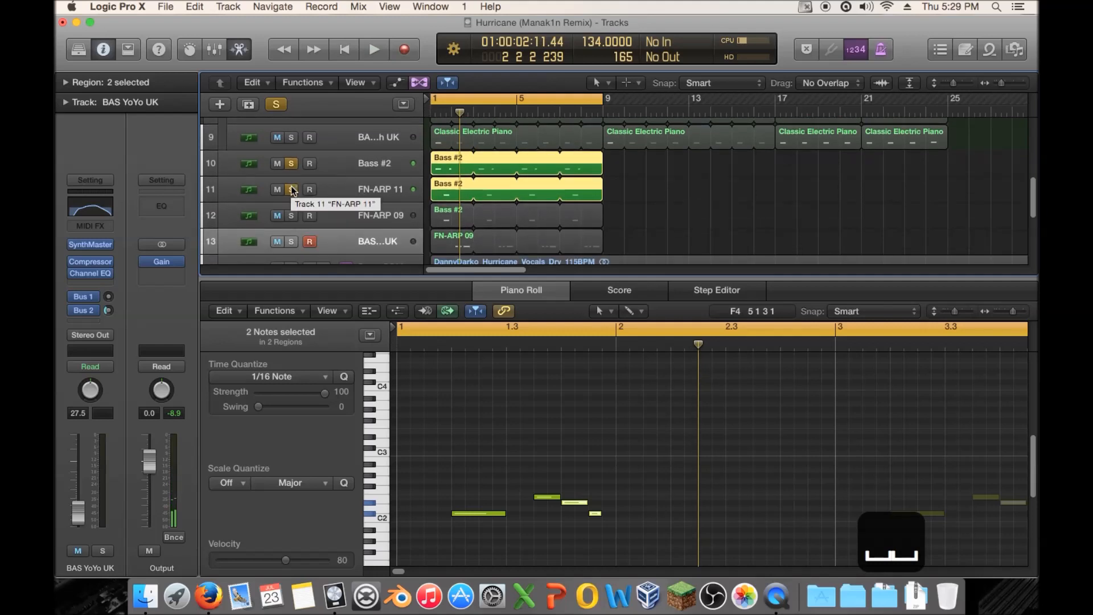
click(291, 165)
Show the notes of the FN-ARP 09 region on track 13 and play it with the full mix
scroll(296, 171, down, 1)
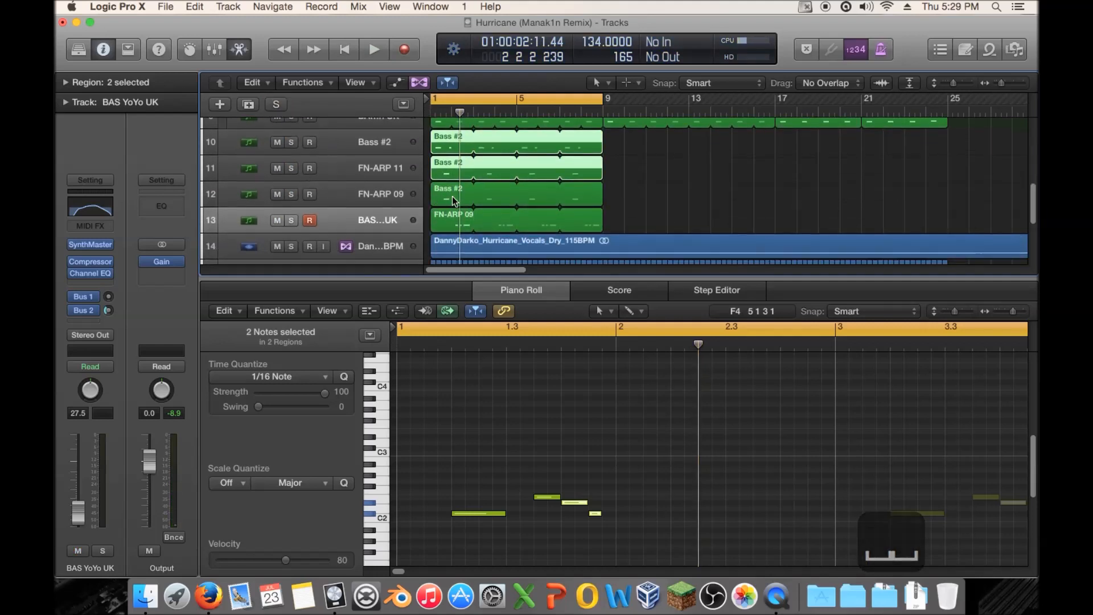
click(460, 225)
key(space)
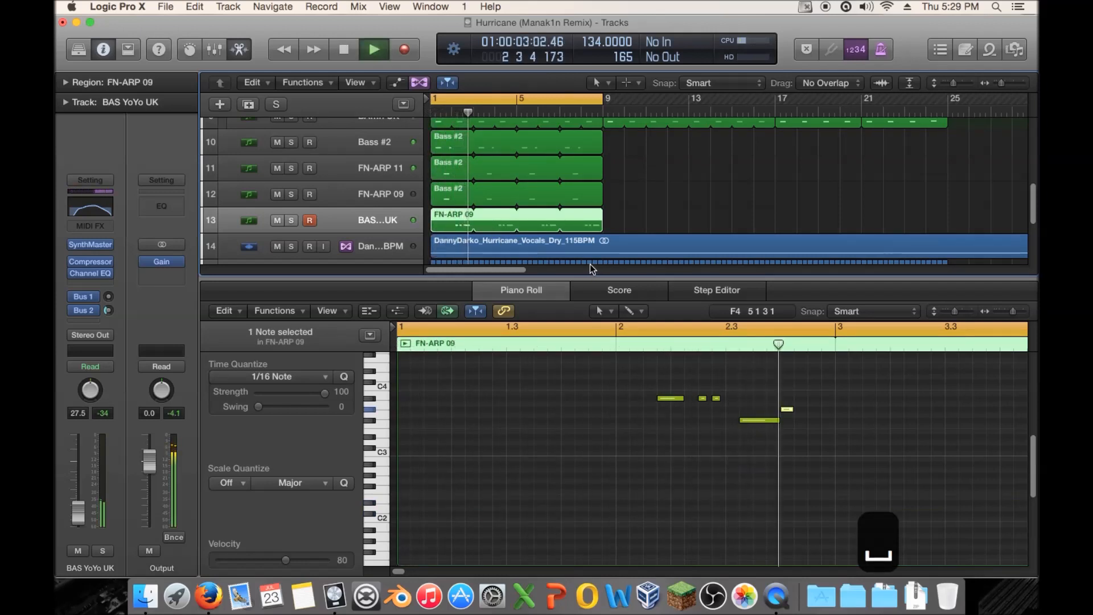
key(space)
Transpose all five FN-ARP 09 notes down an octave, and raise them three semitones so the phrase starts on C#3
drag(789, 389, 653, 436)
click(674, 408)
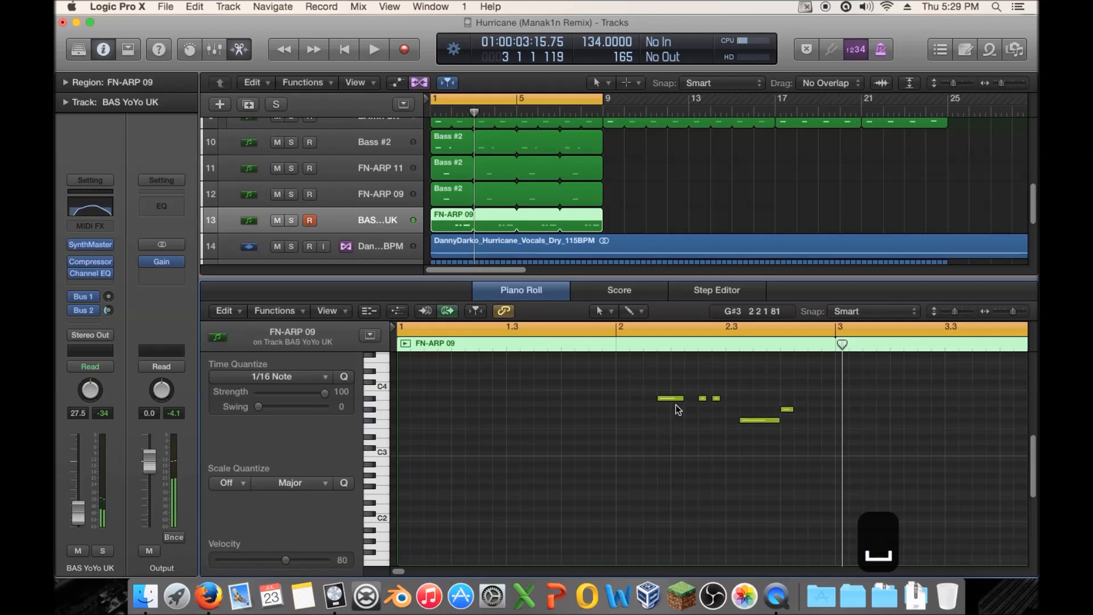
key(space)
drag(796, 381, 659, 451)
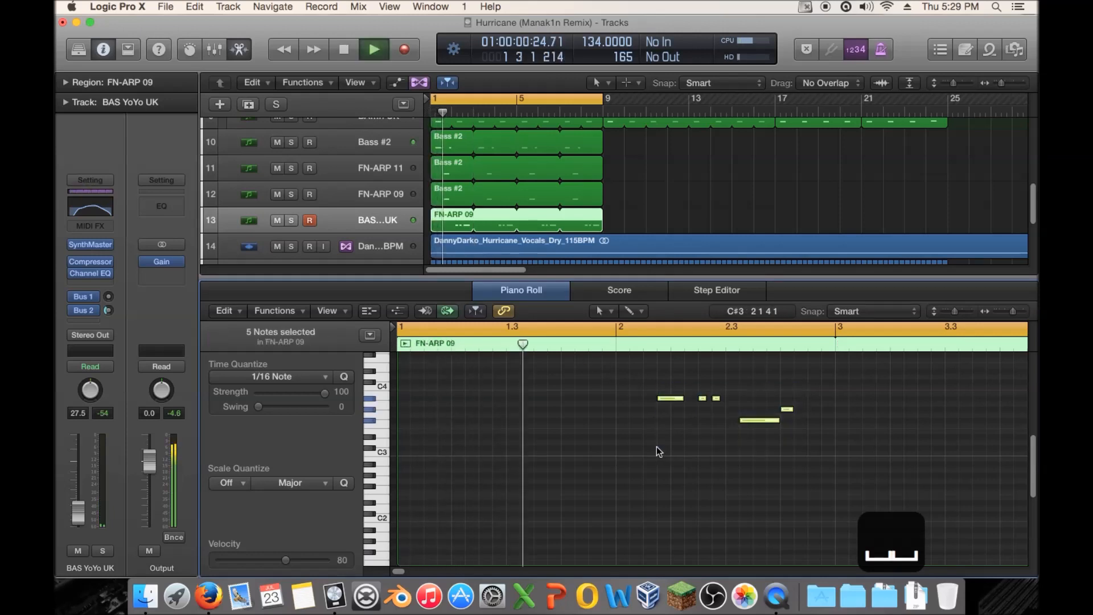
key(alt+shift+Down)
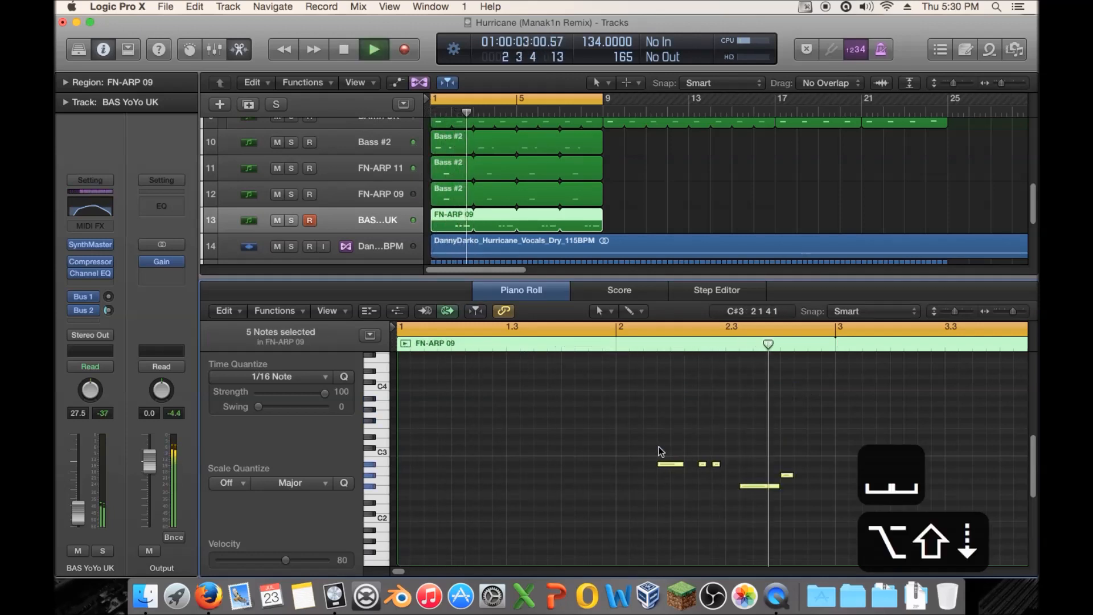
key(space)
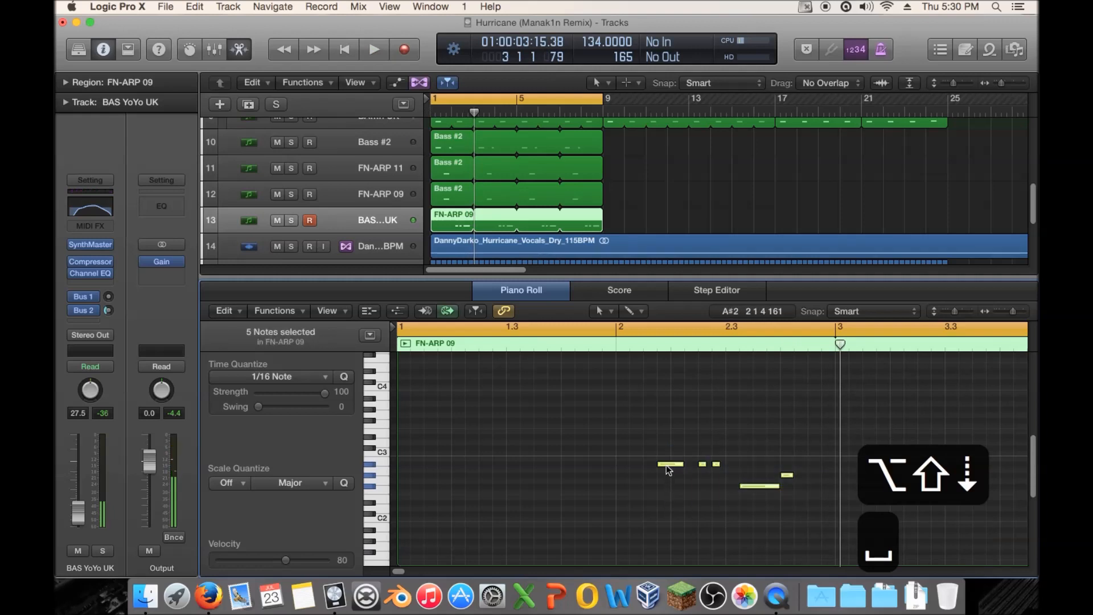
drag(668, 469, 667, 453)
click(687, 472)
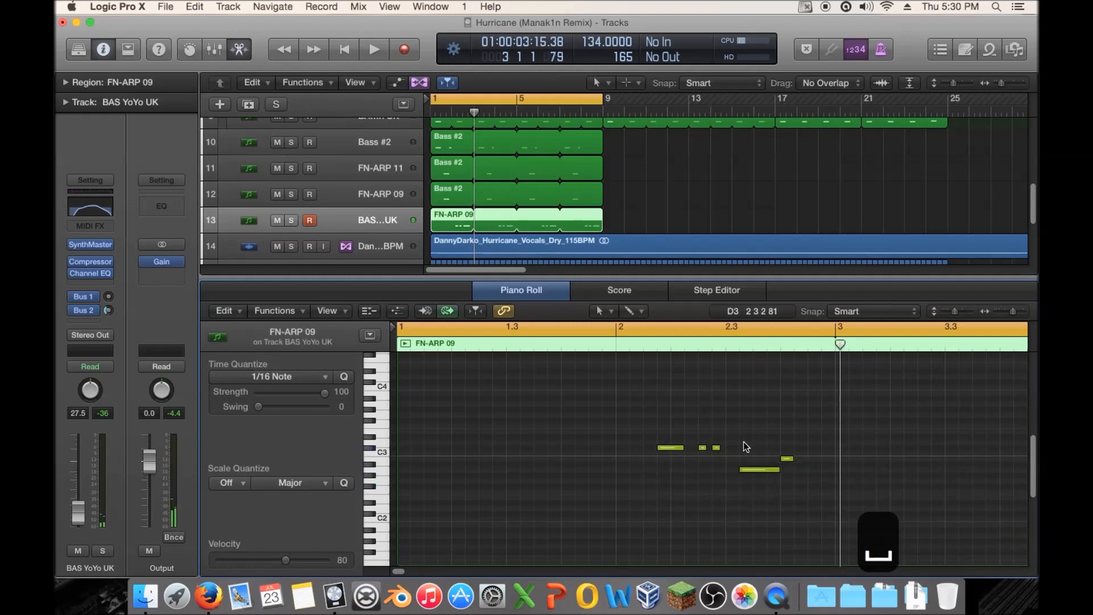
Play the transposed phrase in the full mix and with the BAS YoYo UK track soloed
key(space)
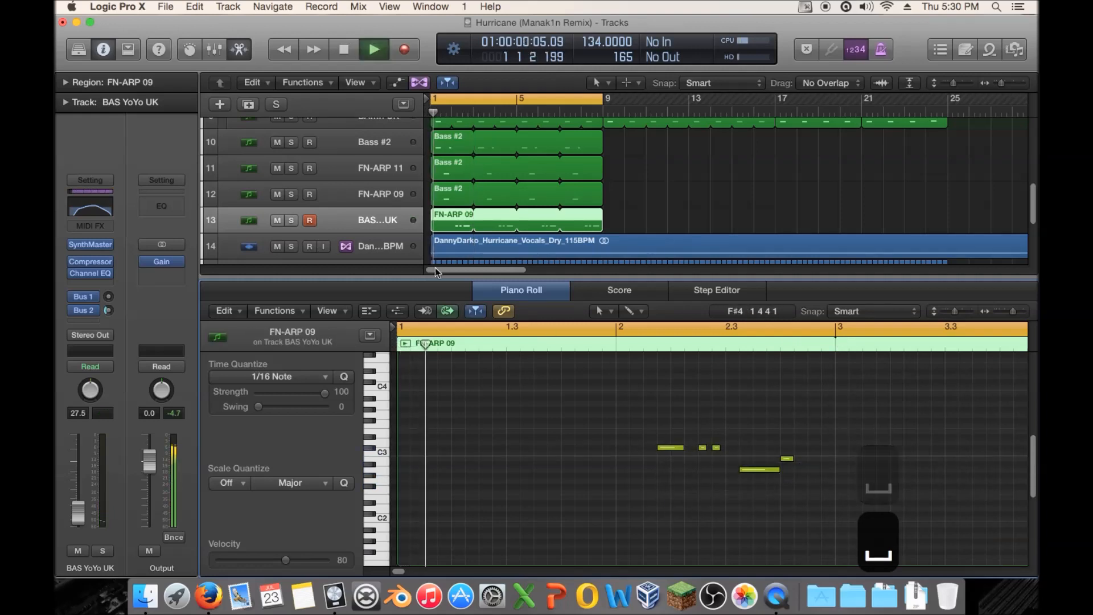
click(289, 220)
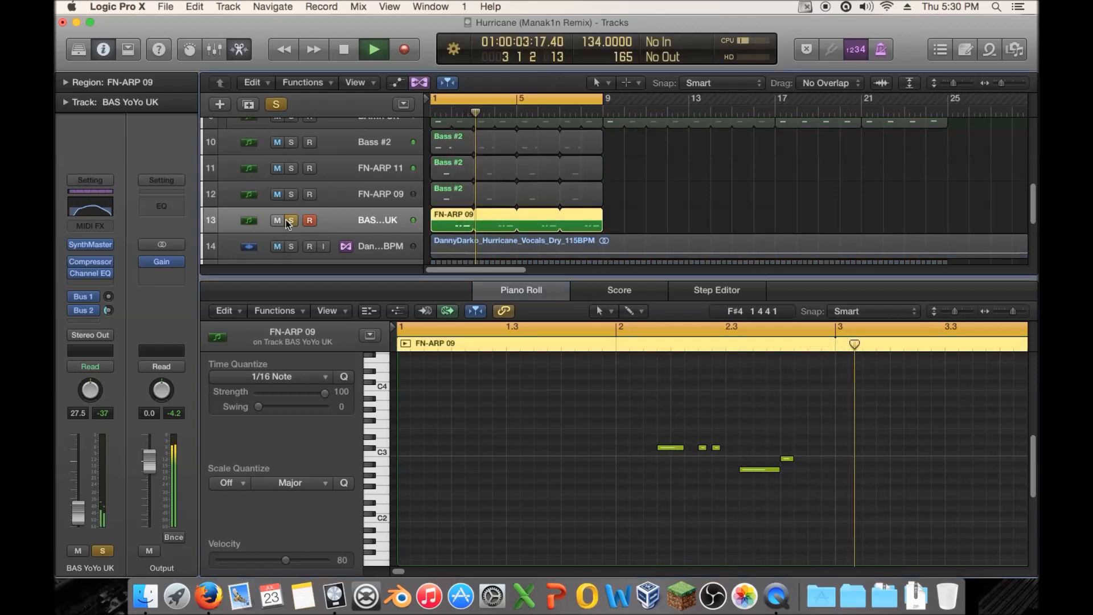
key(space)
key(space)
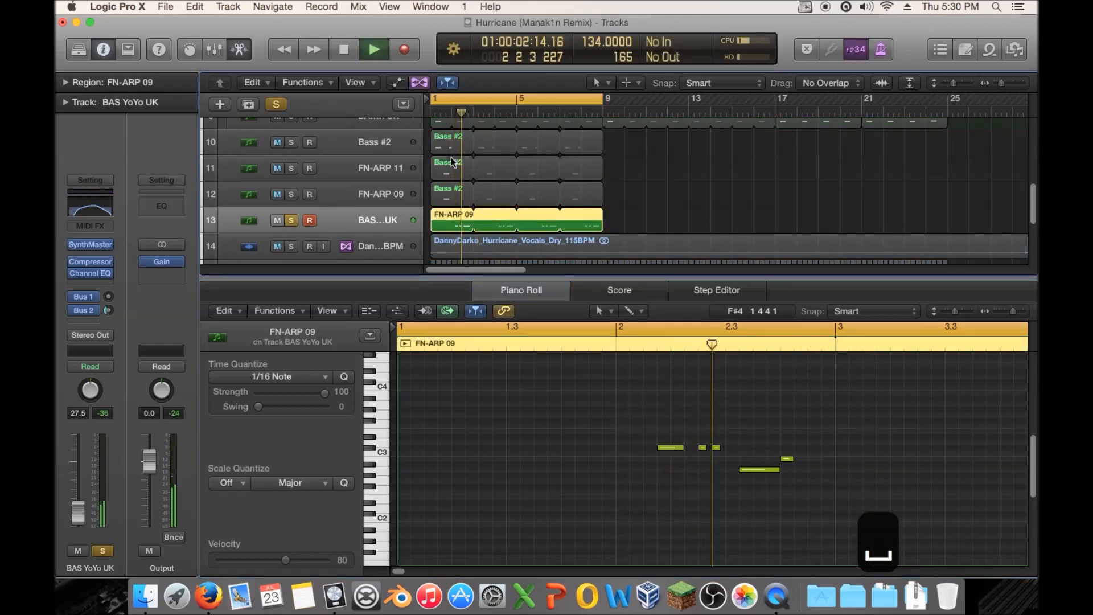
Open SynthMaster on the arp track and load the BT technogroove 22 preset
click(91, 245)
scroll(640, 353, down, 10)
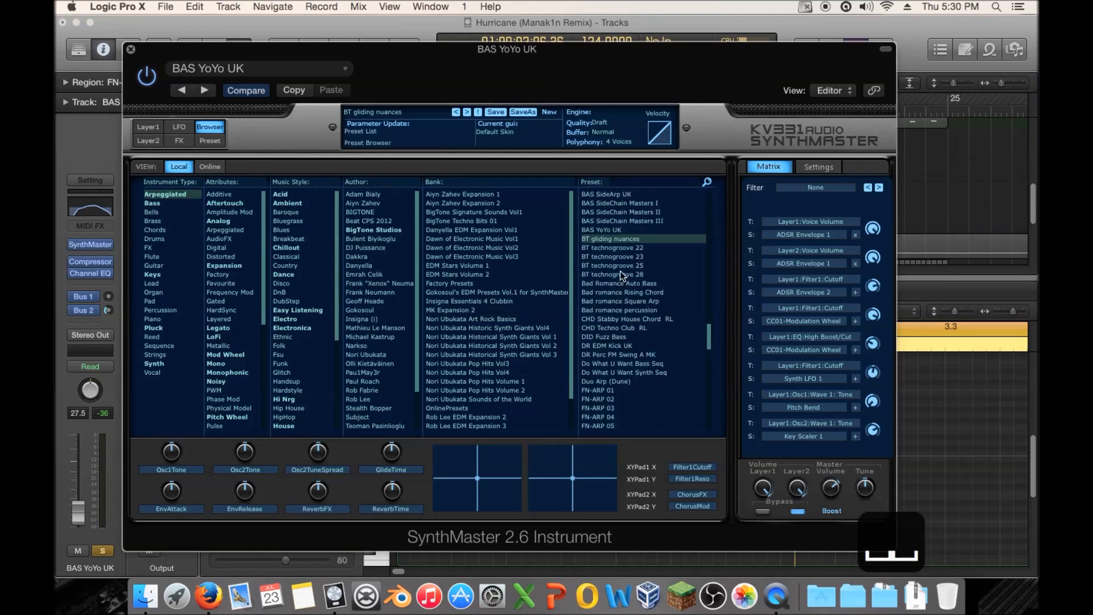
click(631, 248)
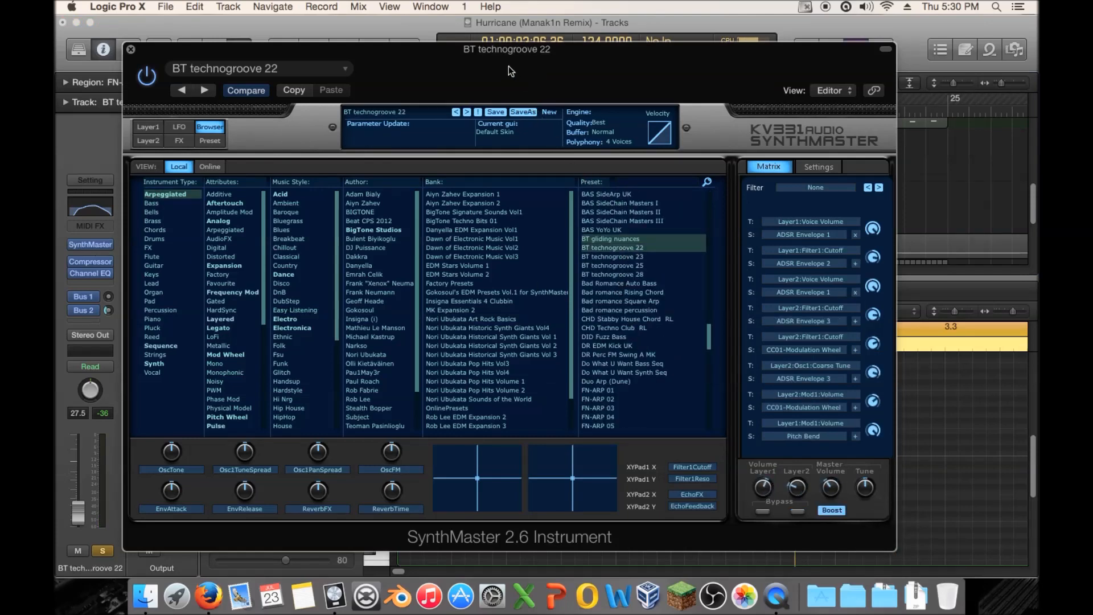
Loop only bar 2 during playback and transpose all five arp notes down an octave to start on C#2
drag(508, 66, 610, 374)
click(453, 100)
drag(453, 100, 469, 101)
key(space)
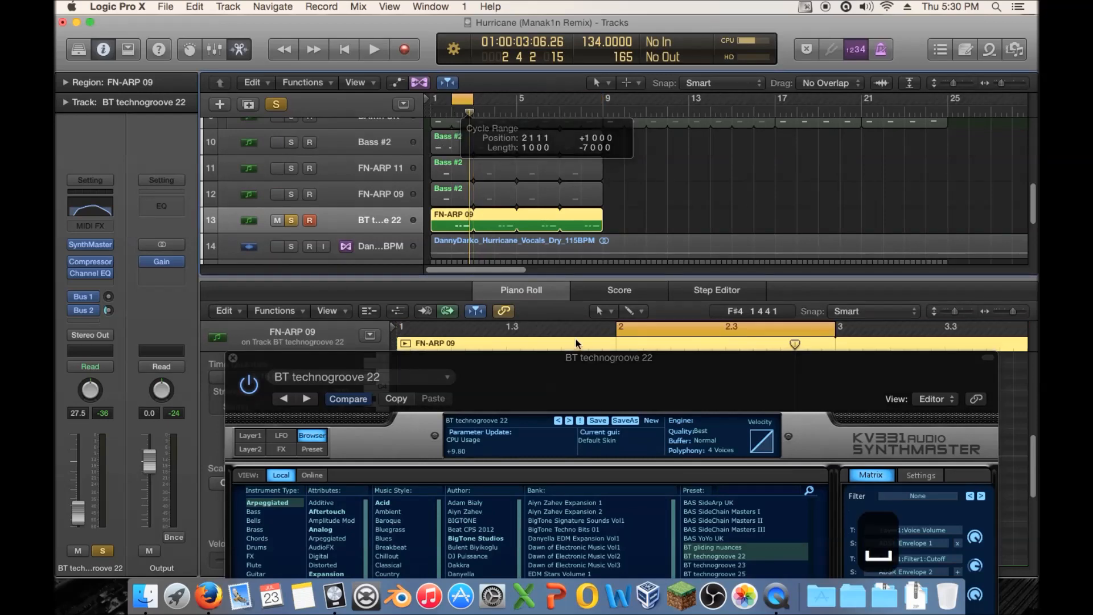
drag(594, 366, 640, 415)
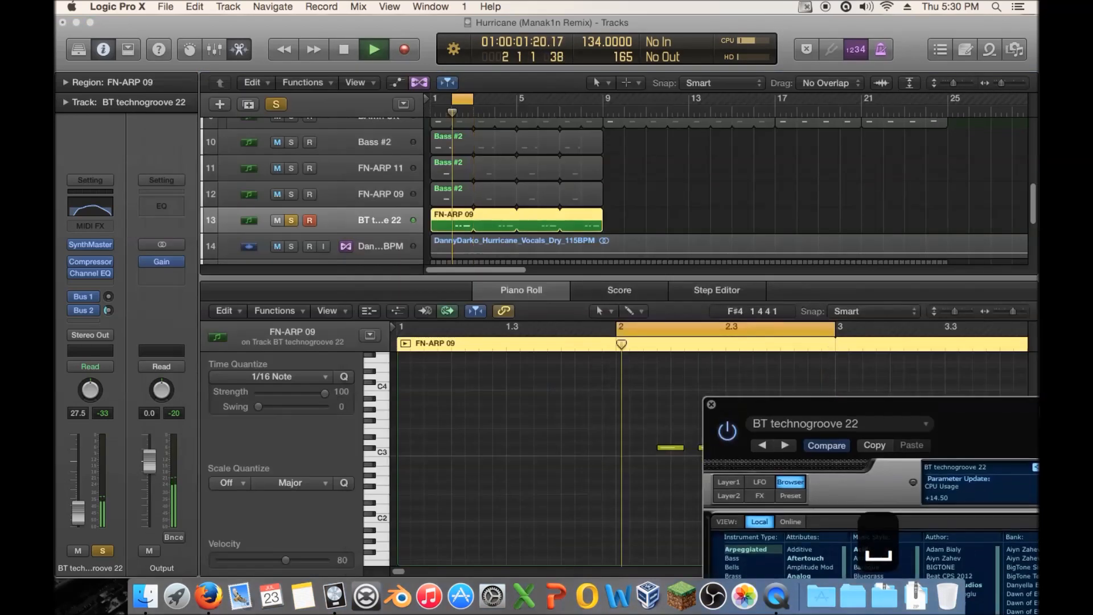
key(super+a)
key(alt+shift+Down)
Audition the BT technogroove 23 and 28 presets in SynthMaster, and load BT technogroove 25
drag(759, 403, 463, 94)
drag(753, 136, 432, 62)
click(603, 231)
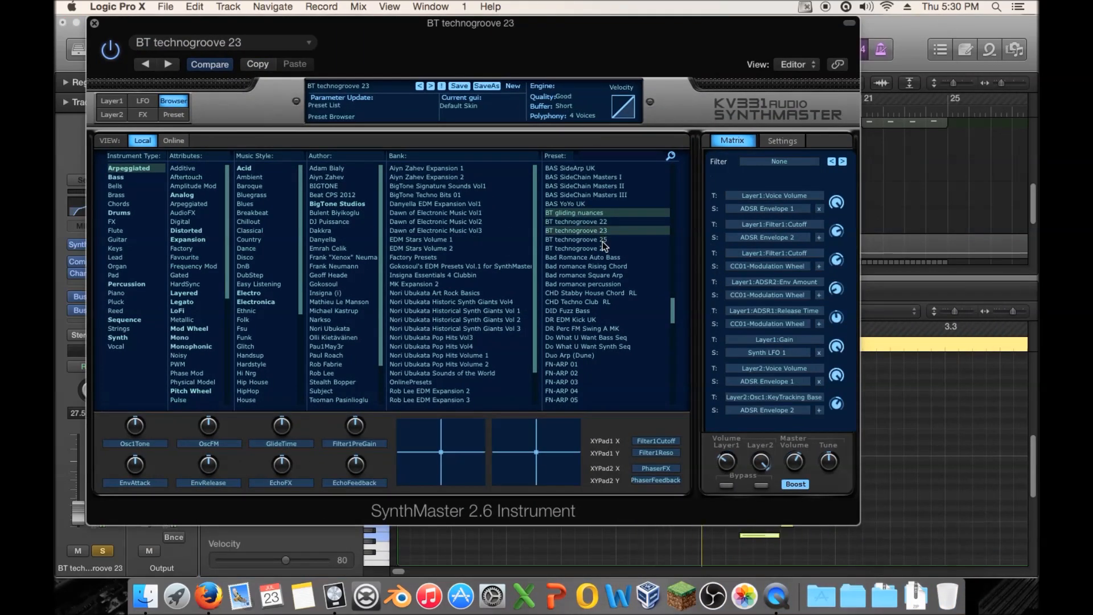
click(607, 248)
click(611, 239)
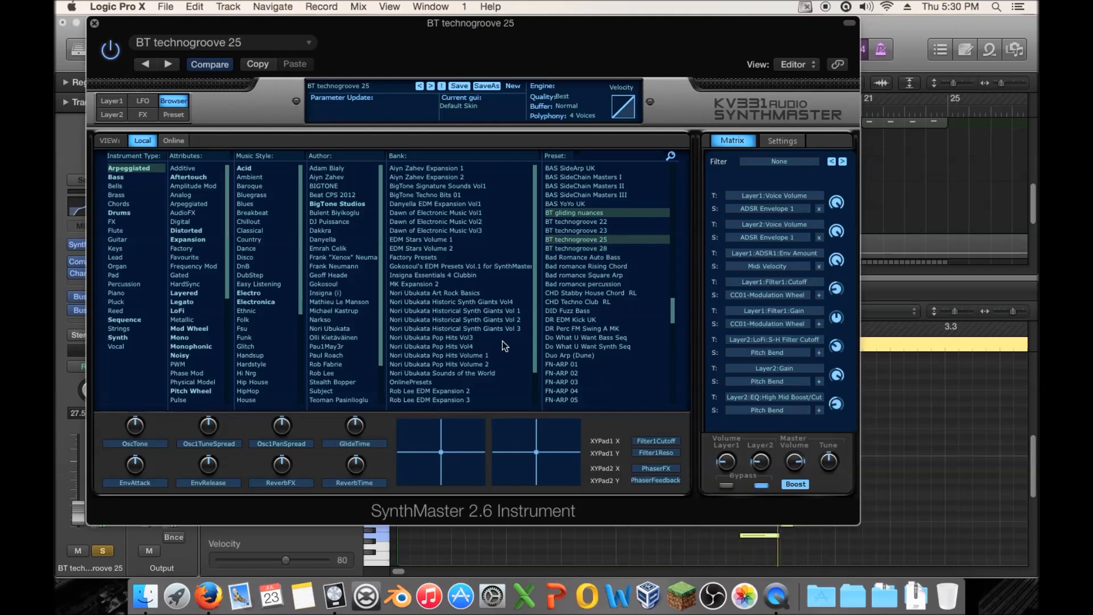
Close the synth window, and set the arp track's volume to -17.4 dB and adjust its Bus 2 send
click(95, 25)
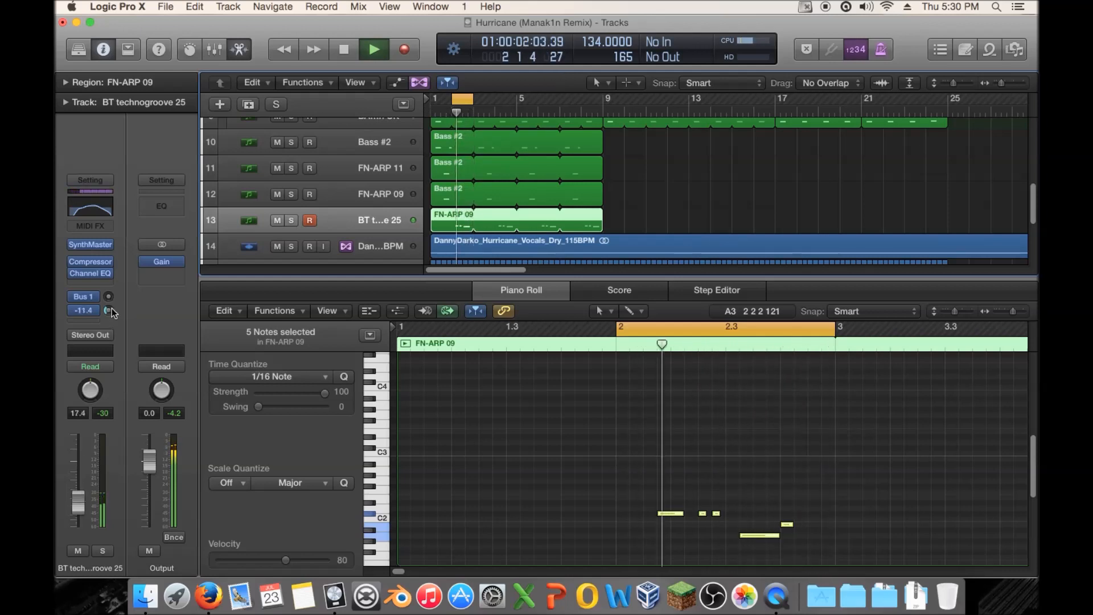
click(83, 310)
drag(83, 310, 84, 302)
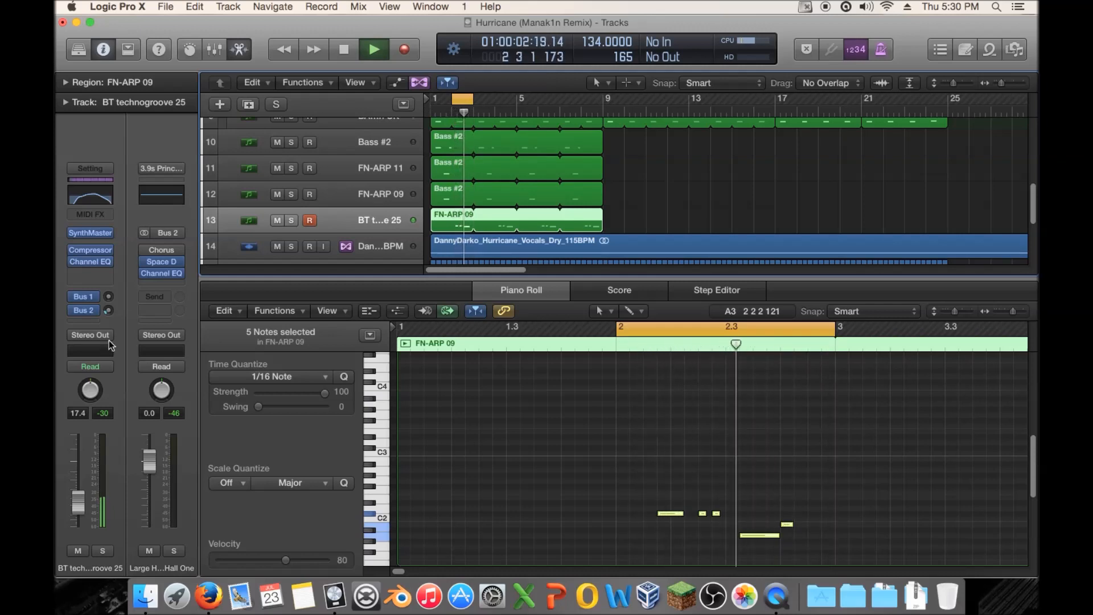
Extend the cycle range to bars 1 through 8 and play the BT technogroove 25 arp with the mix
key(space)
drag(451, 97, 602, 93)
key(space)
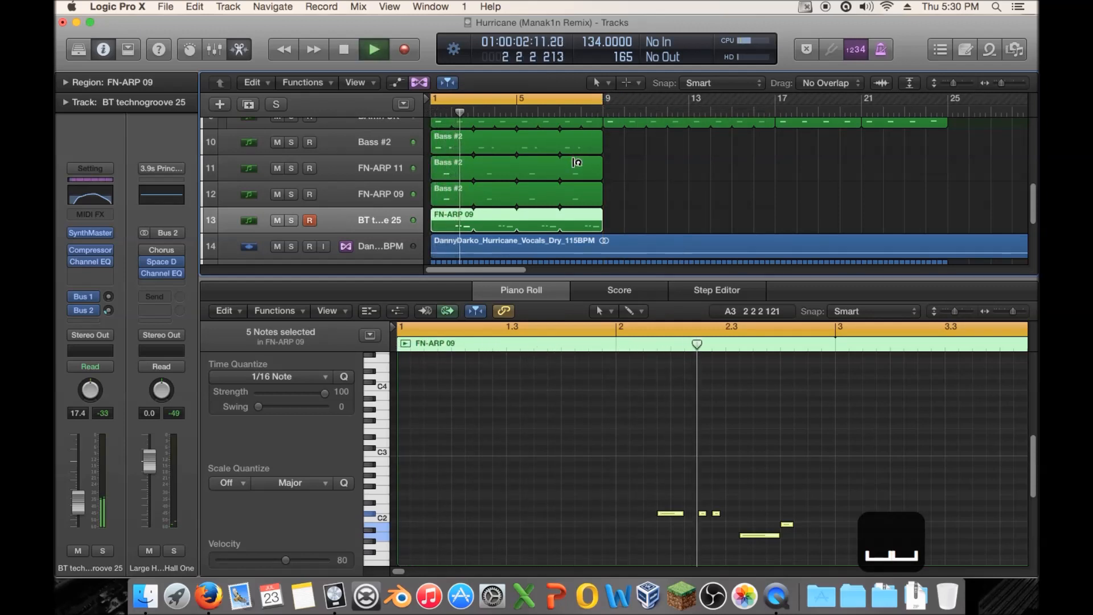
key(space)
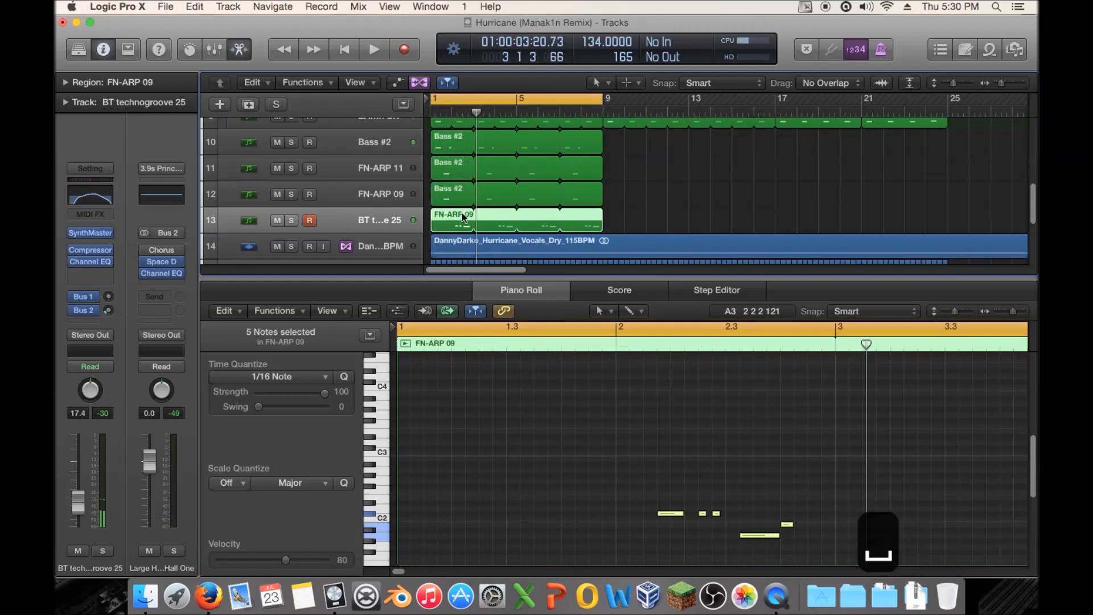
Try the long note on B1 and the short closing note on F#1, and play the phrase back
click(790, 500)
drag(761, 536, 761, 527)
drag(787, 525, 788, 548)
key(space)
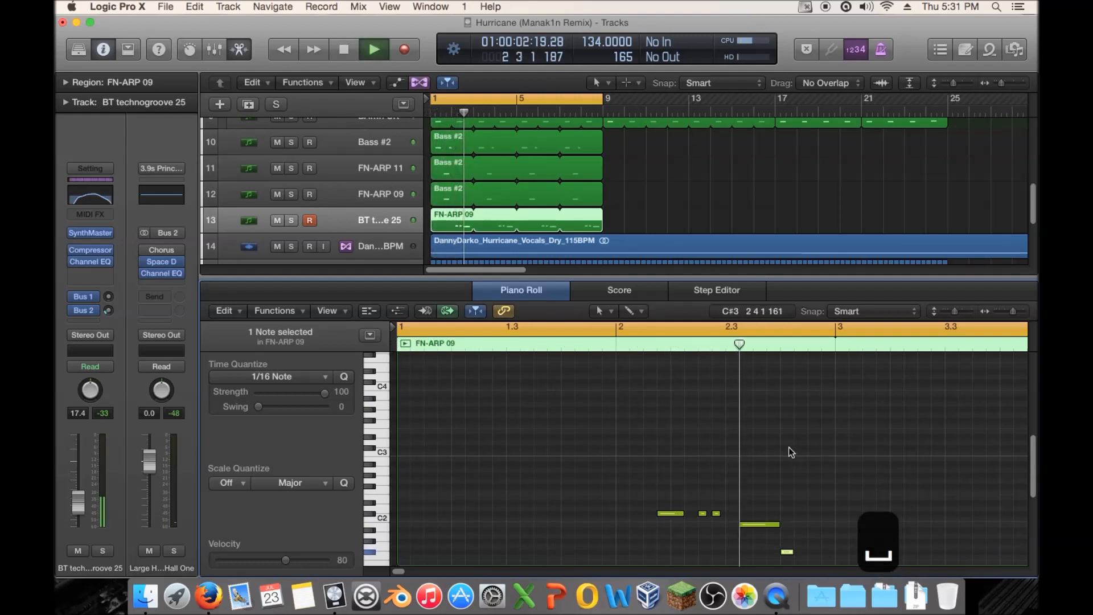
key(space)
Raise the long note to C#2 and the short closing note to C#3, playing the phrase back after each change
mouse_move(763, 523)
mouse_down()
mouse_move(765, 501)
mouse_move(764, 510)
mouse_up()
key(space)
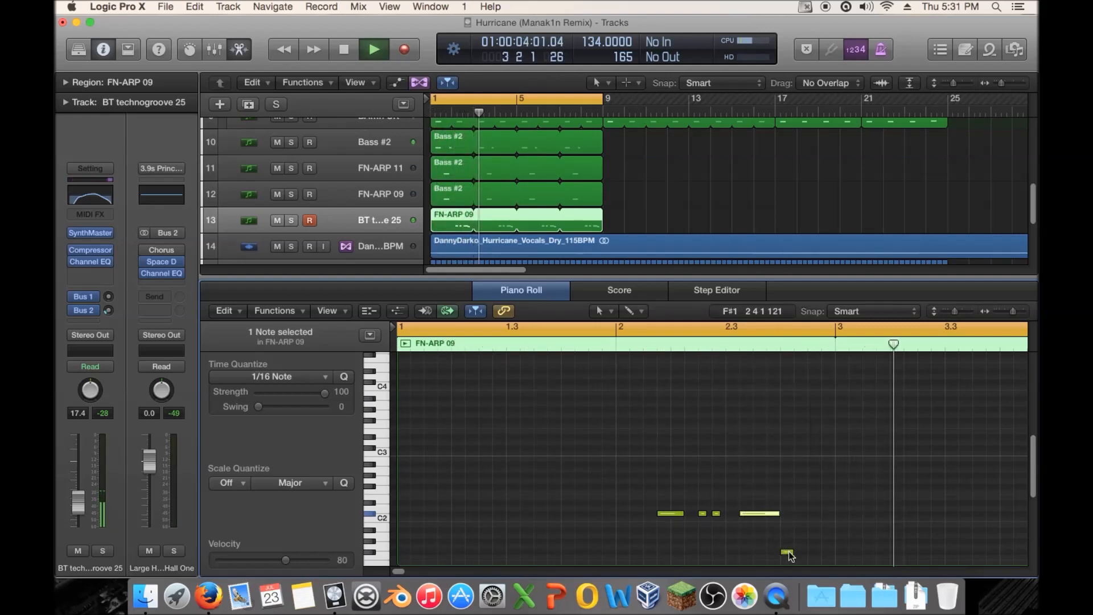
key(space)
drag(790, 553, 790, 464)
key(space)
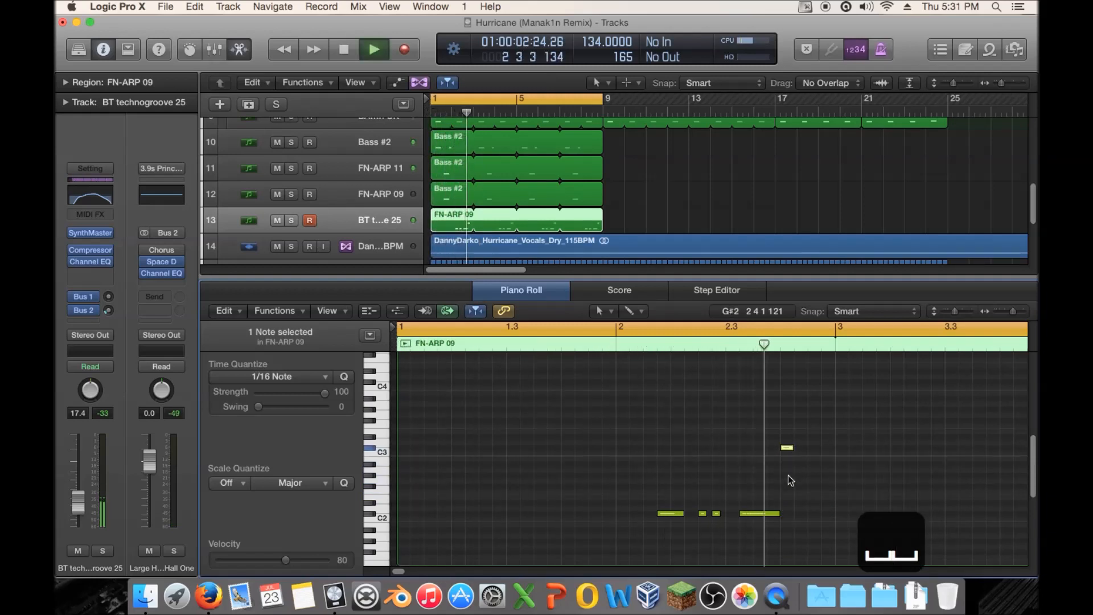
Play the BT technogroove 25 phrase from the start several times to hear the raised closing notes with the mix
key(space)
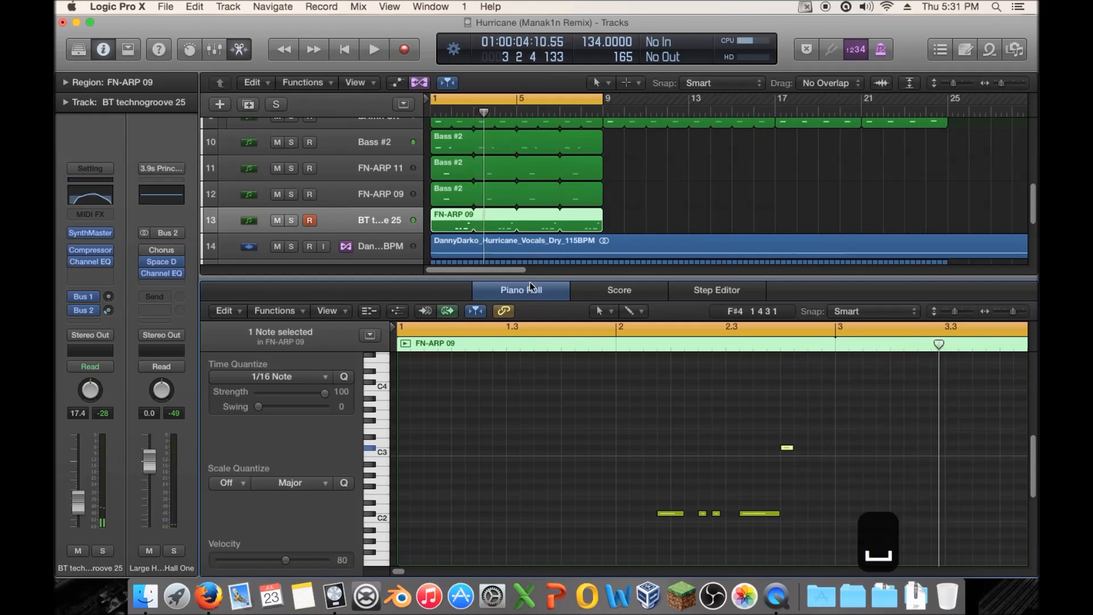
key(space)
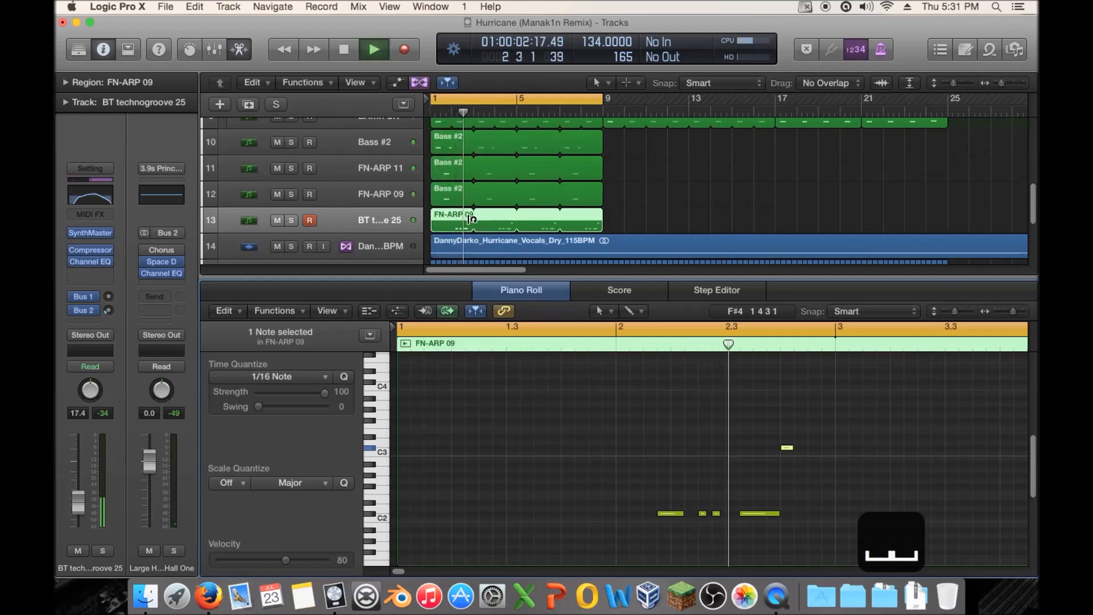
key(space)
key(space)
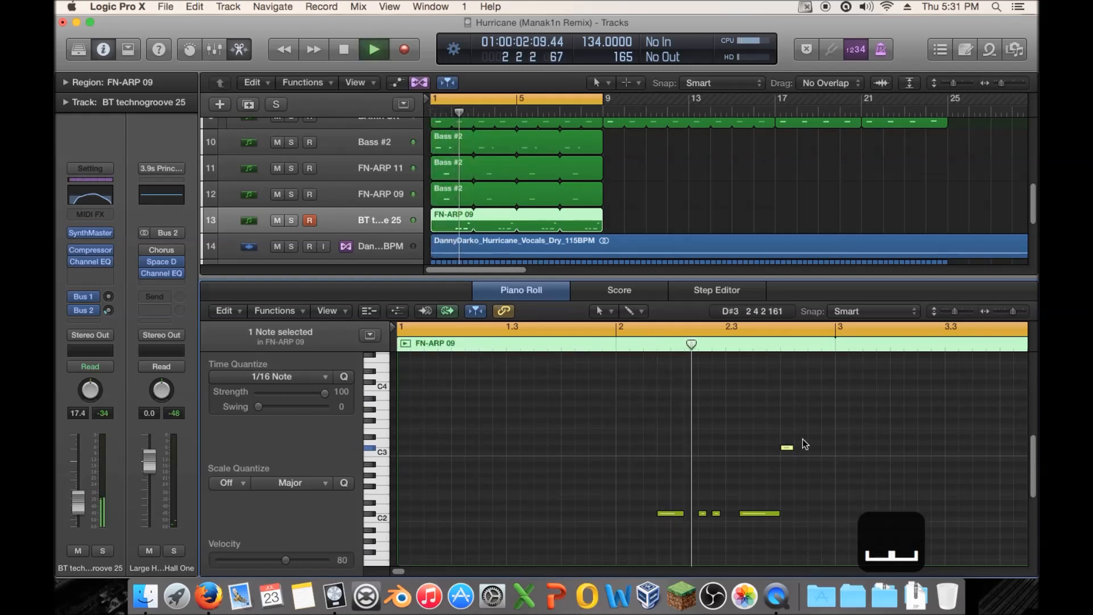
key(space)
Delete the long C#2 note and the short closing C#3 note from the arp phrase, and play it back
drag(817, 420, 740, 542)
key(Delete)
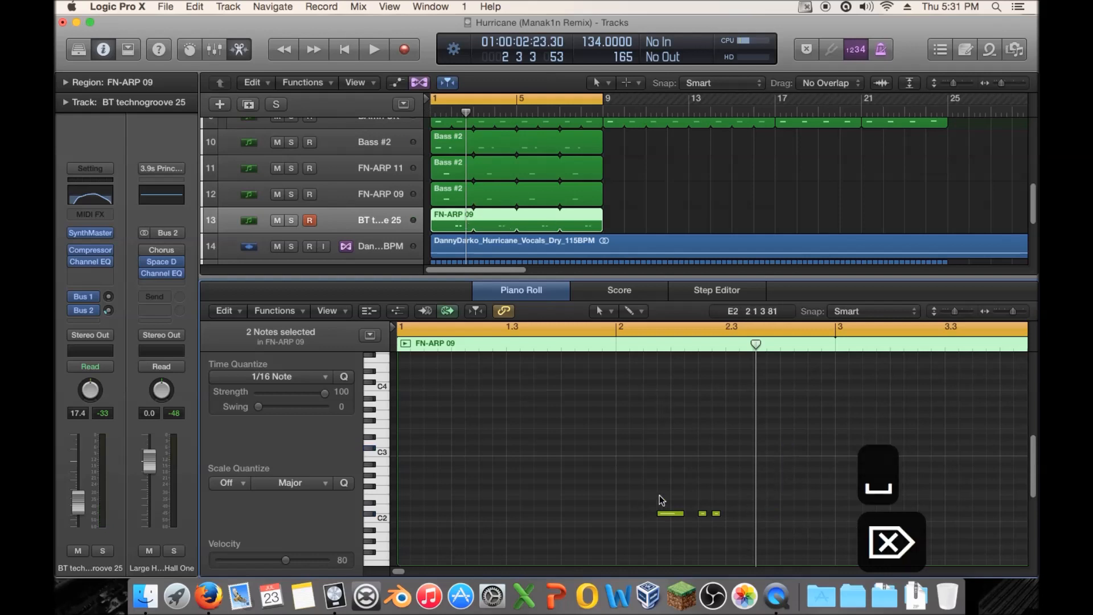
key(space)
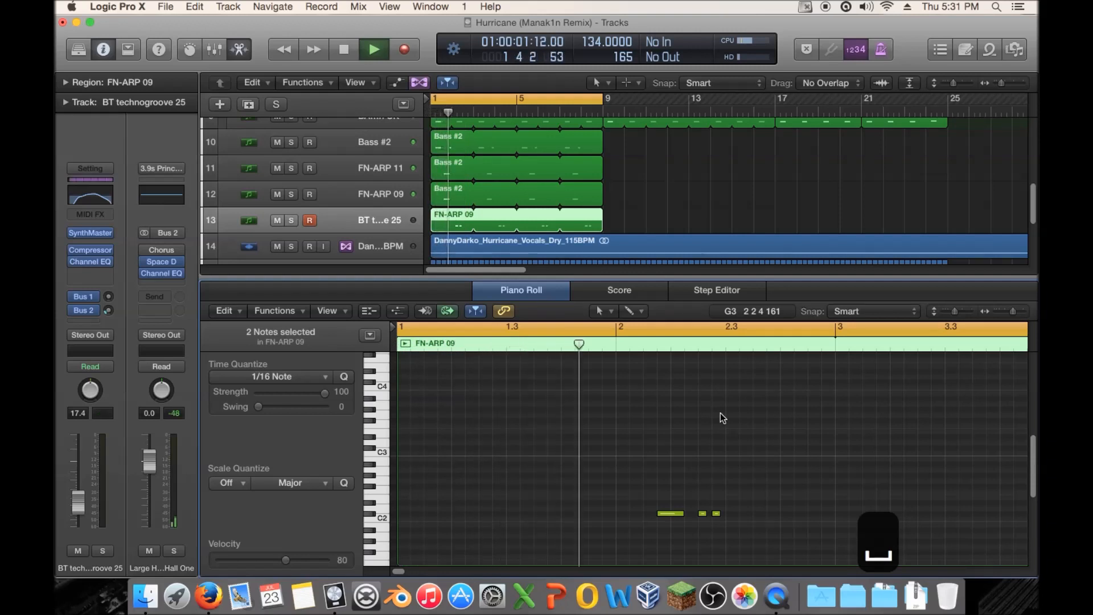
key(space)
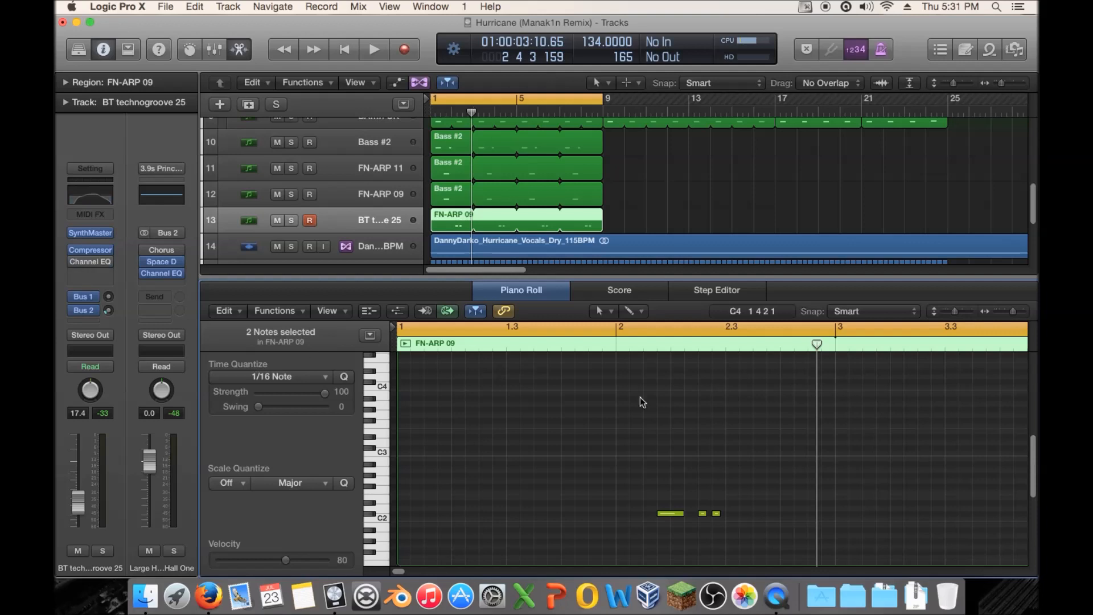
key(space)
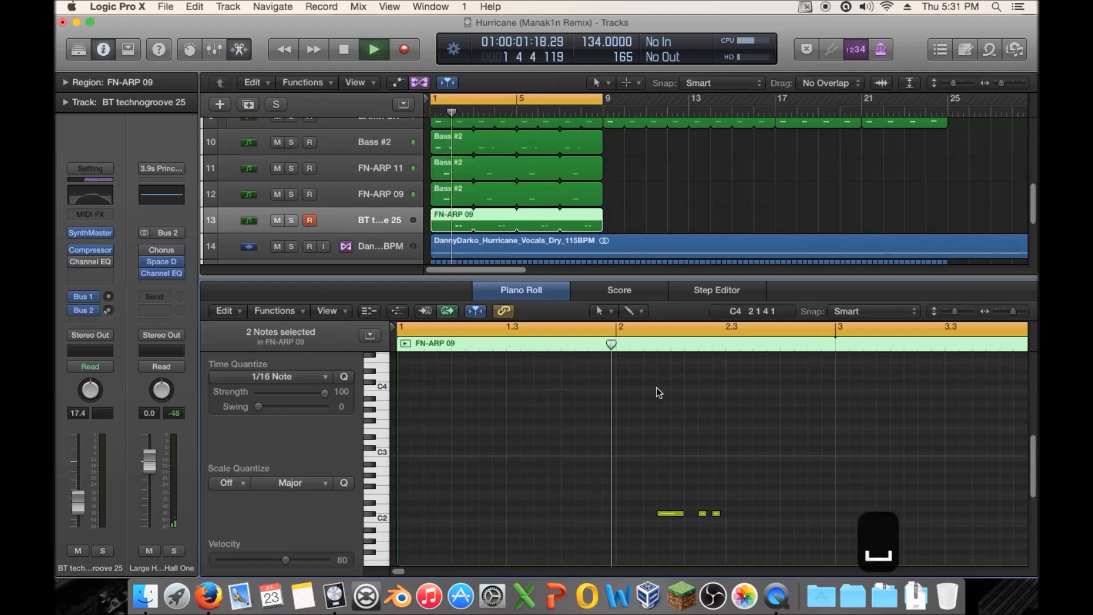
key(space)
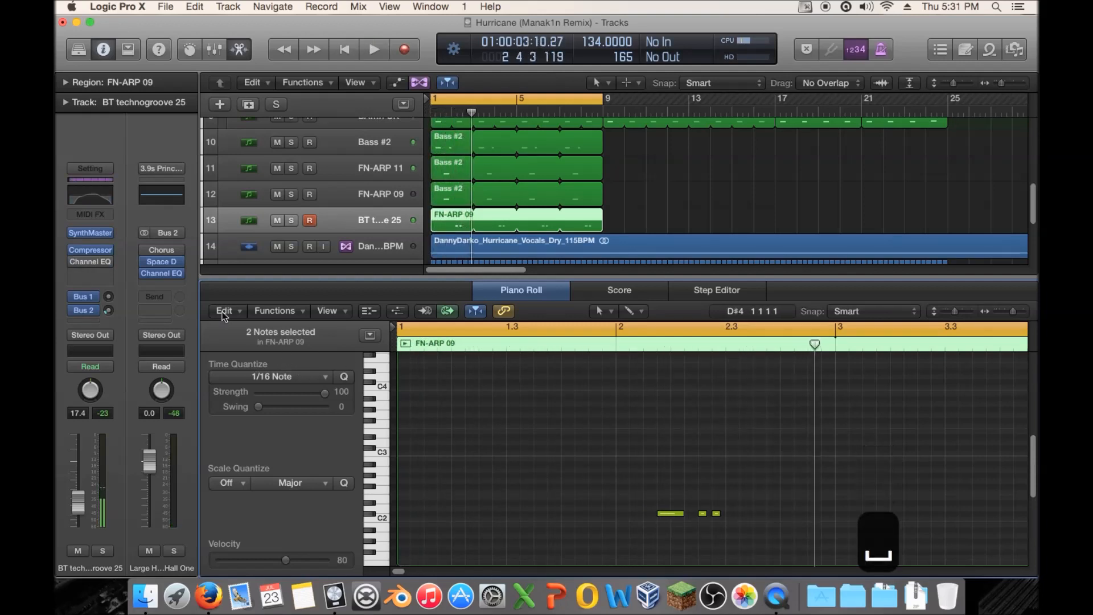
Reset the Channel EQ on the BT technogroove 25 track to its default setting
click(93, 265)
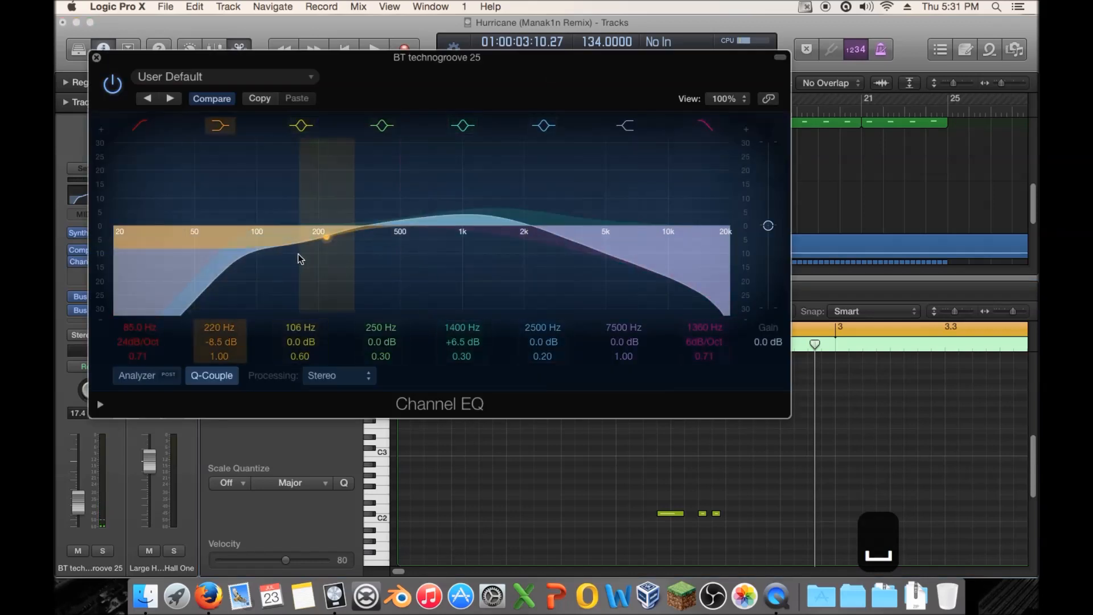
click(227, 79)
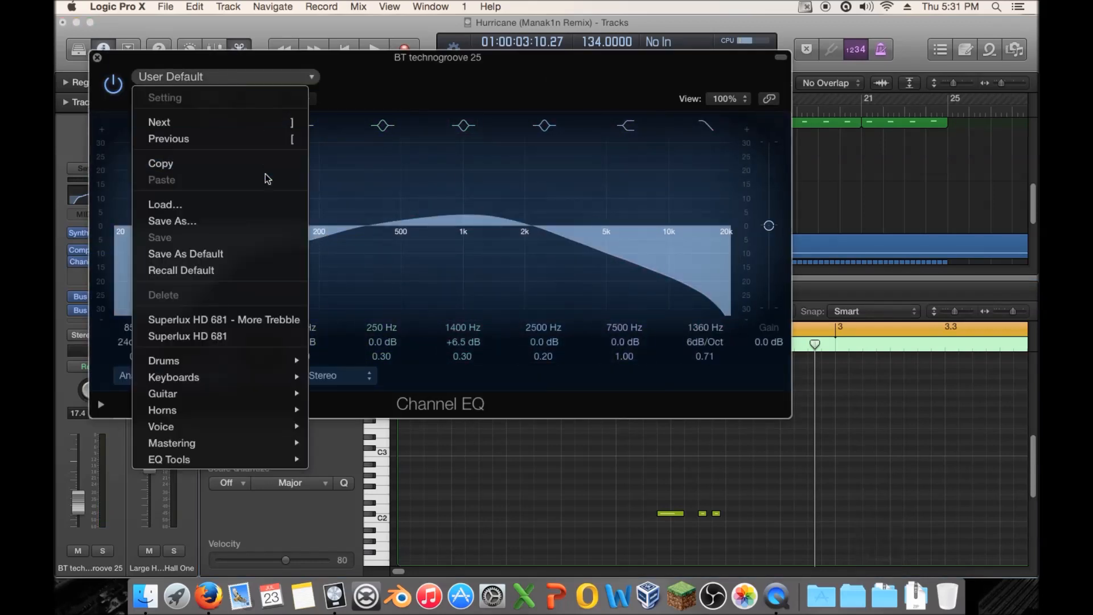
click(256, 271)
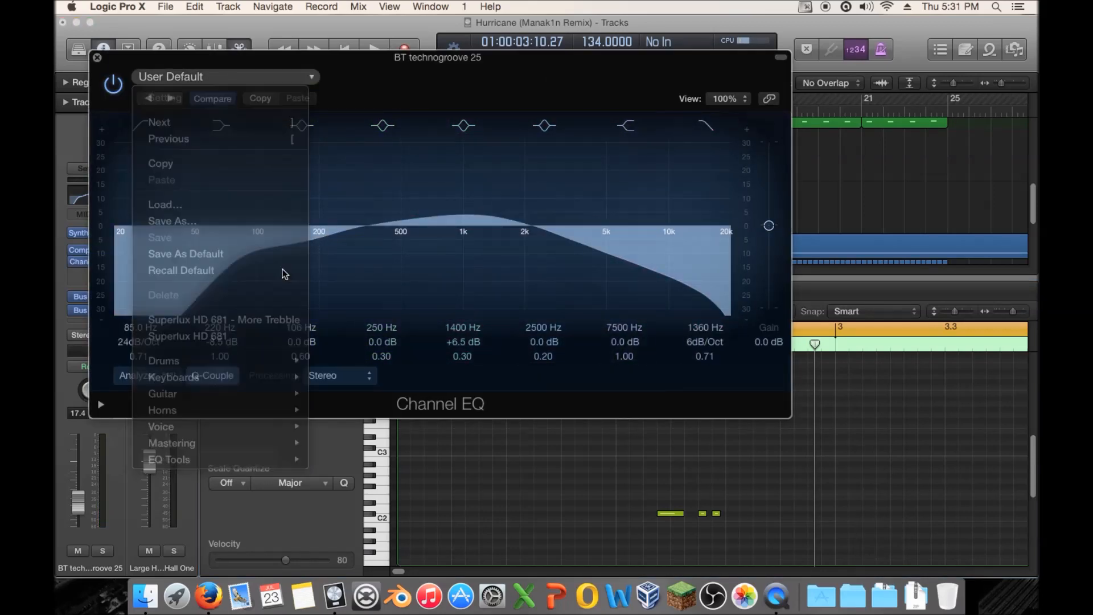
Limit the cycle range to bar 2, solo the arp track and start playback with the Channel EQ in view
drag(523, 70, 734, 337)
click(455, 99)
drag(457, 98, 468, 98)
click(292, 220)
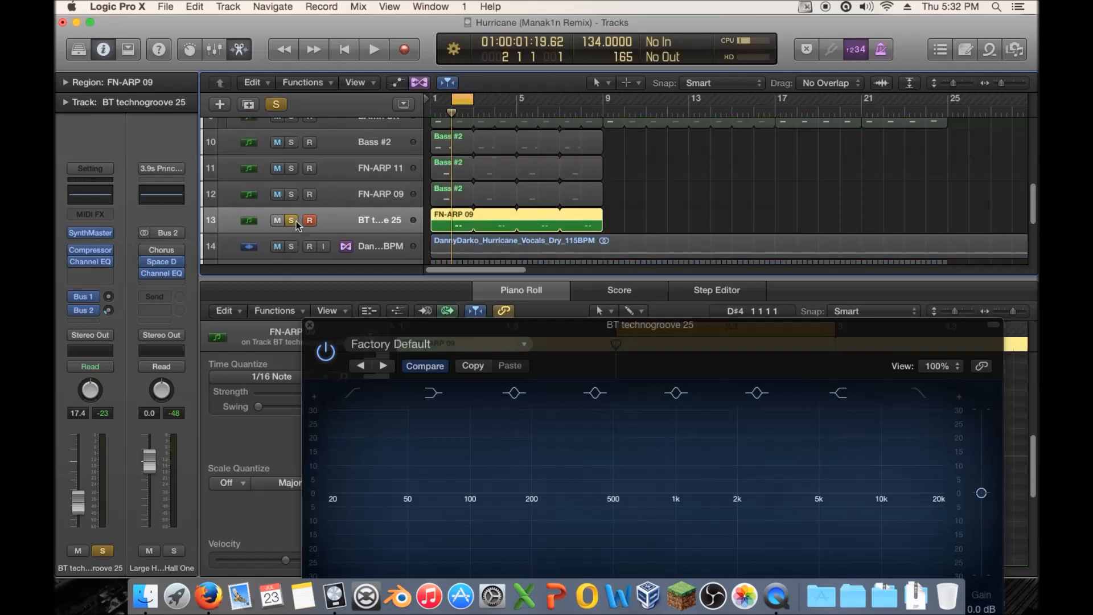
key(space)
drag(477, 328, 325, 79)
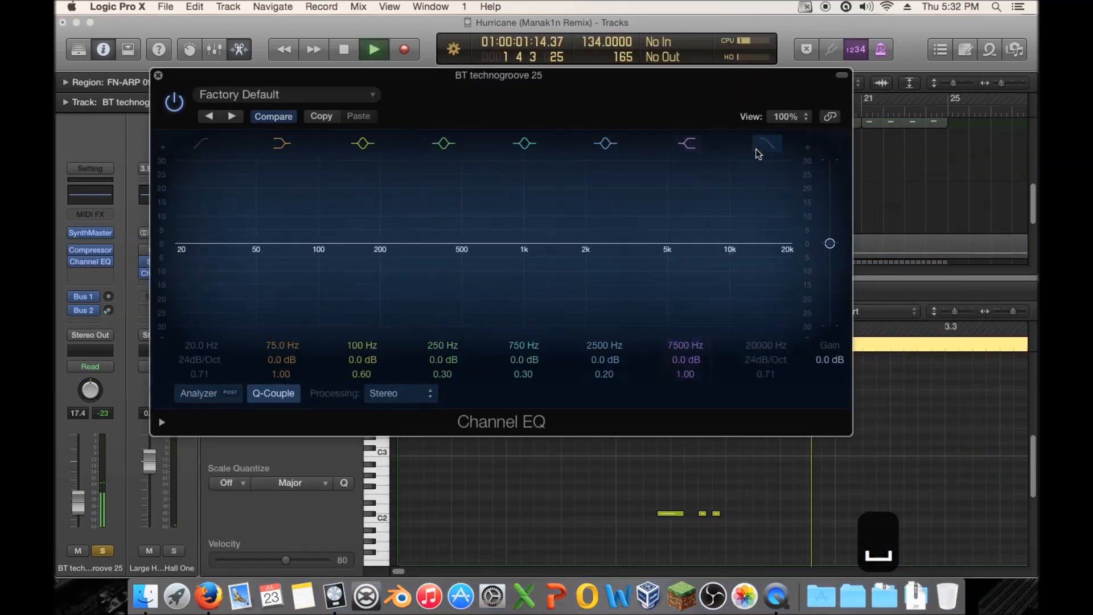
Set the EQ's low shelf to -7.5 dB at 250 Hz, enable a 6 dB/Oct high cut at 7300 Hz, and close the EQ
drag(292, 244, 402, 280)
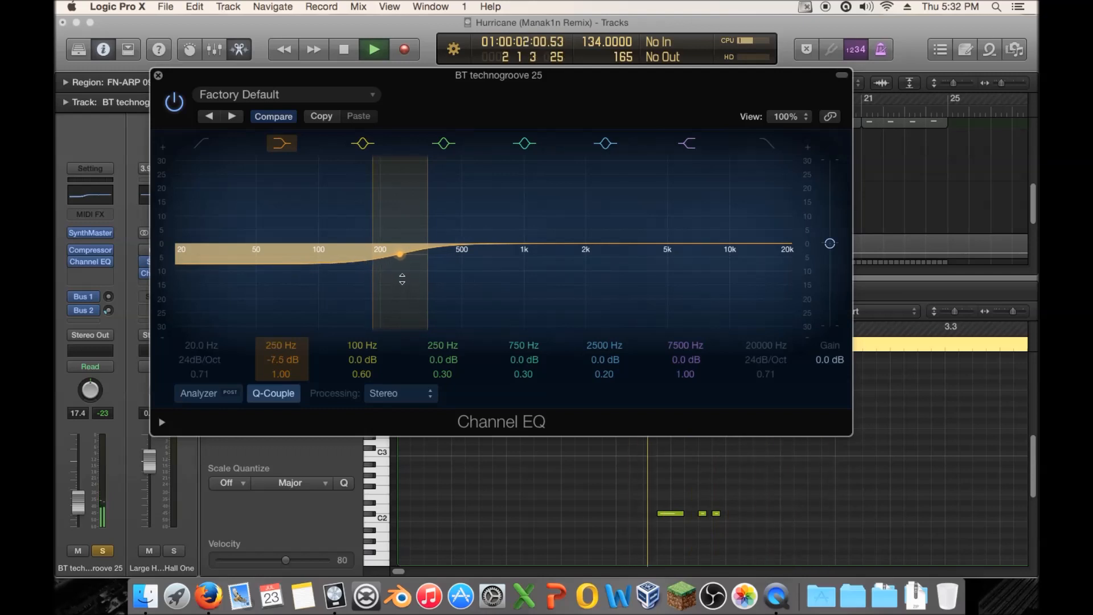
click(766, 147)
drag(765, 344, 765, 377)
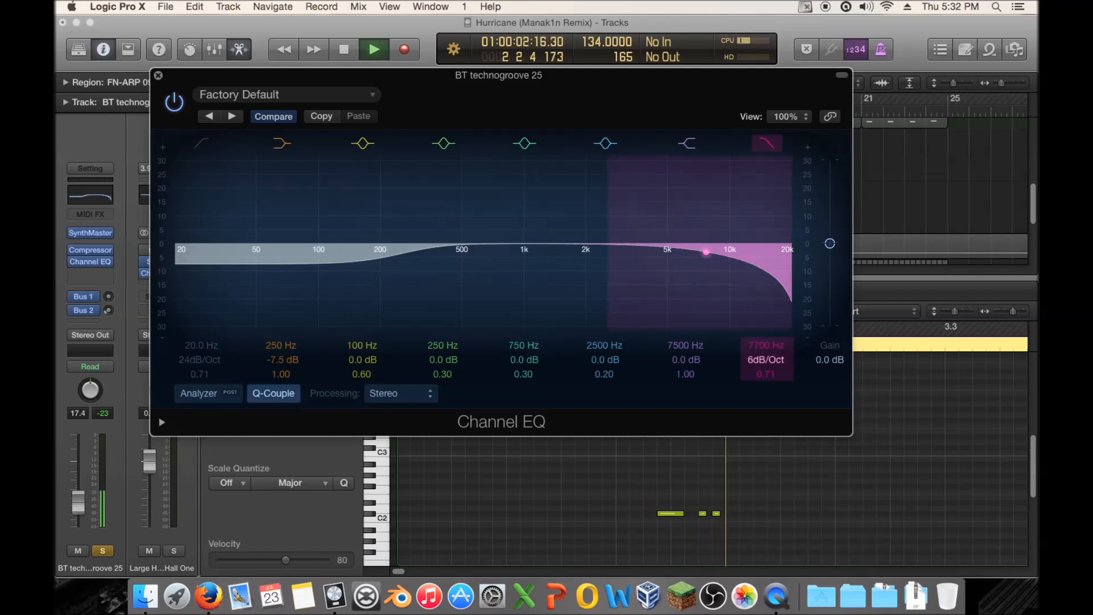
click(772, 141)
click(772, 142)
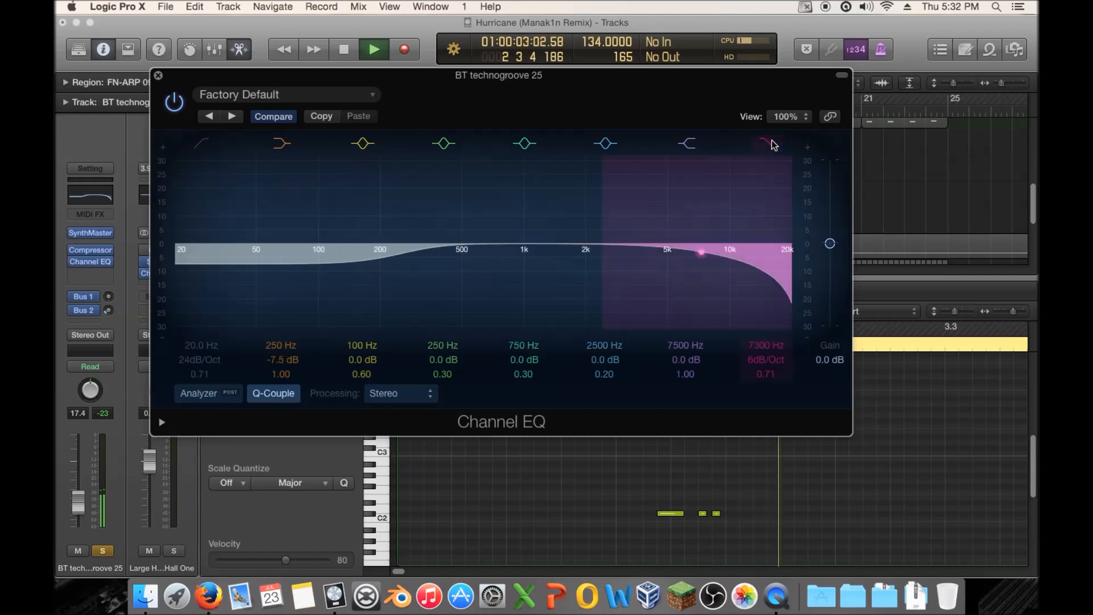
click(159, 75)
key(space)
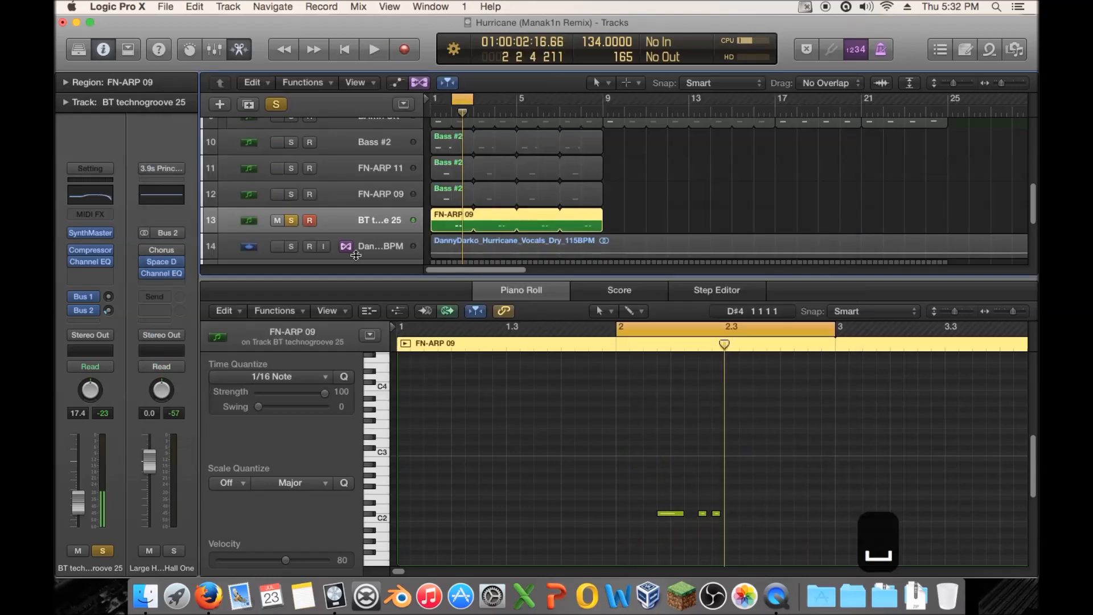
Unsolo the arp, turn the cycle off, and lower the track's volume to -21.5 dB while playing the mix from the start
click(291, 222)
click(458, 101)
key(Return)
key(space)
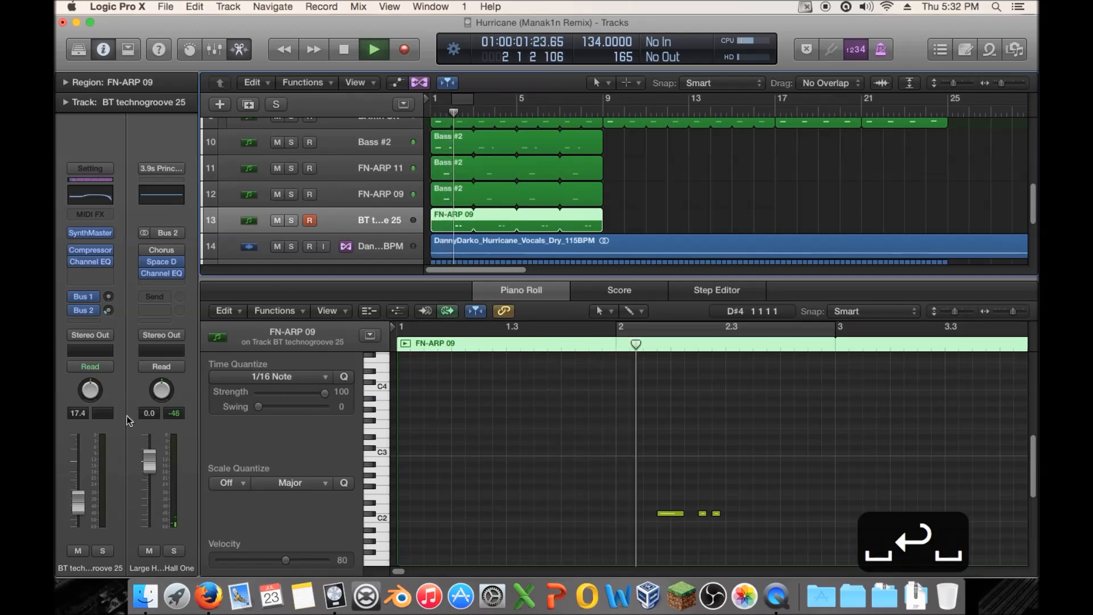
drag(80, 501, 82, 506)
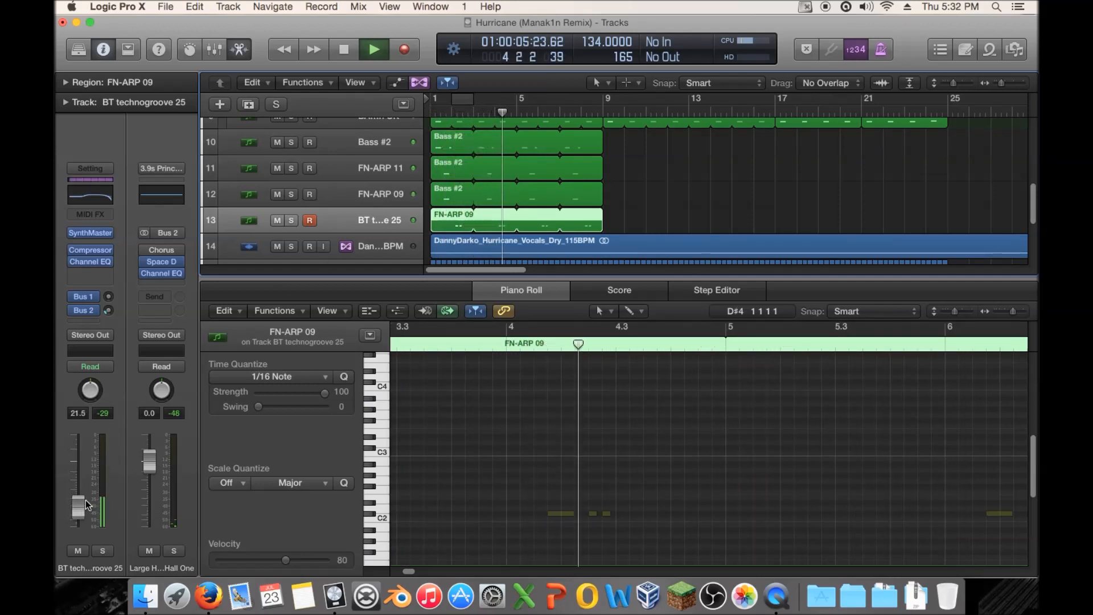
key(space)
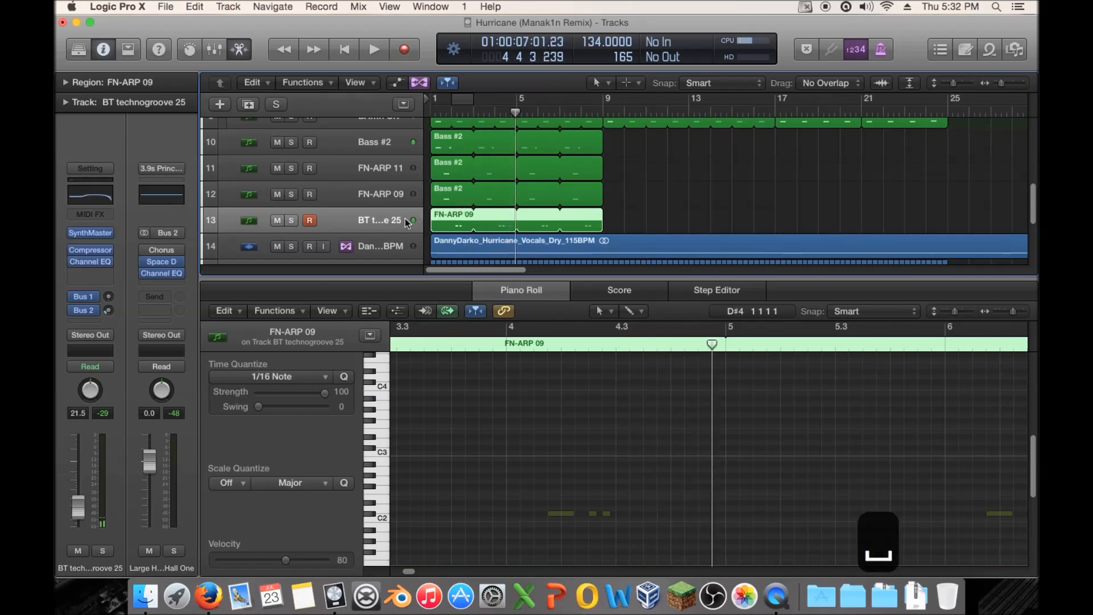
Solo the arp track with the bar 2 cycle on, and insert an AutoFilter after its Channel EQ
click(292, 220)
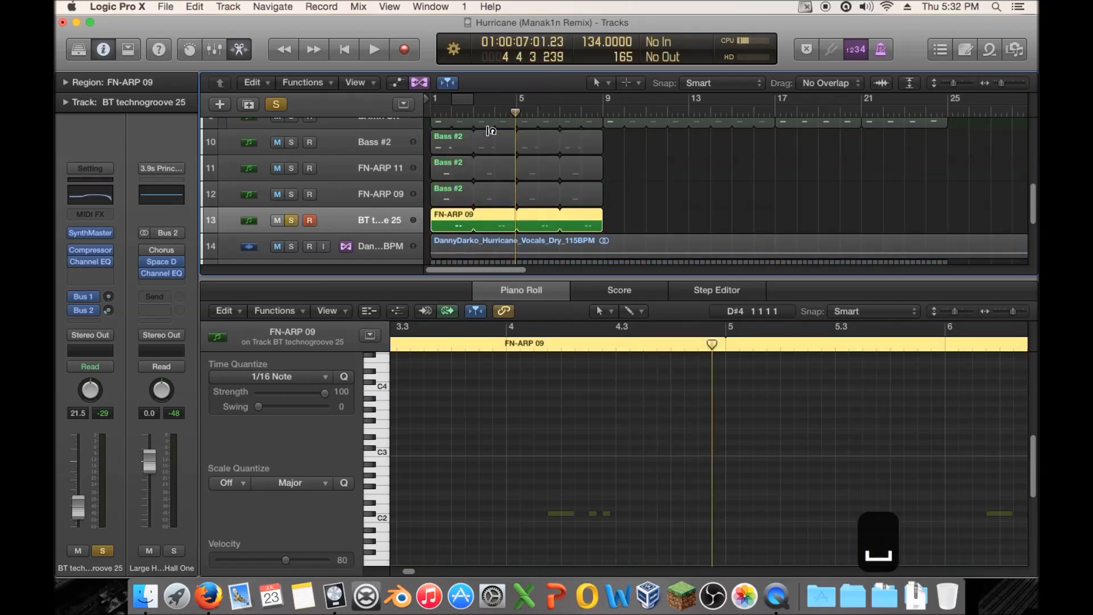
click(463, 100)
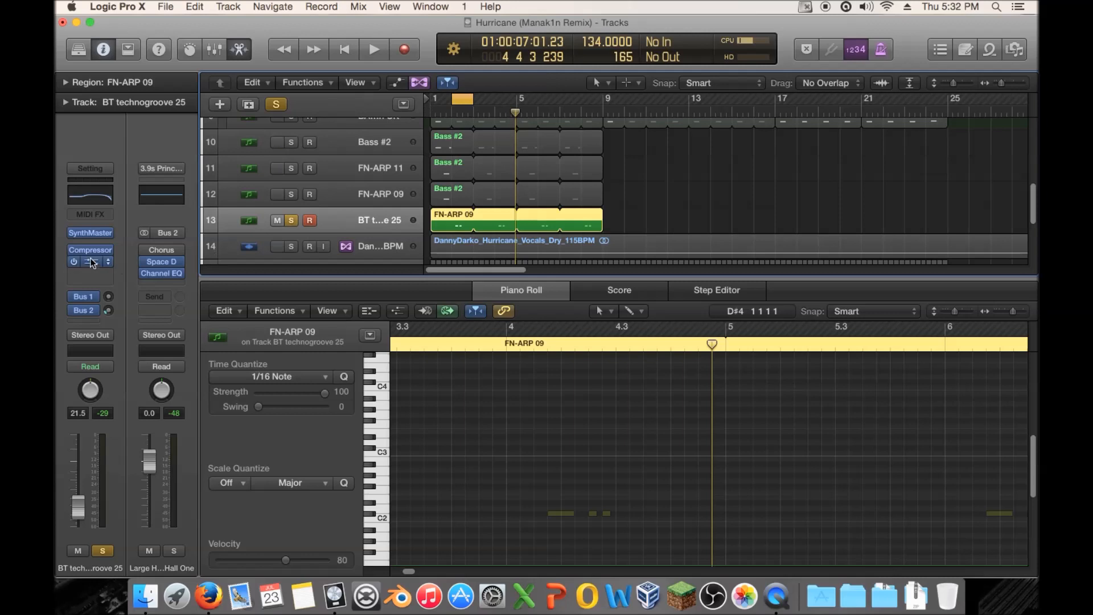
click(101, 273)
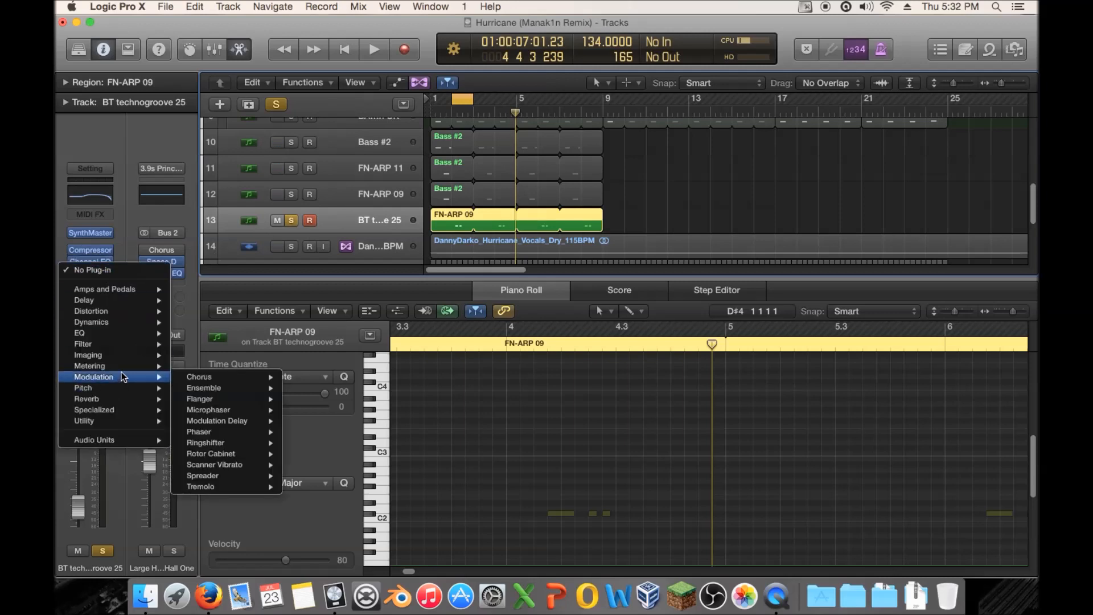
mouse_move(131, 378)
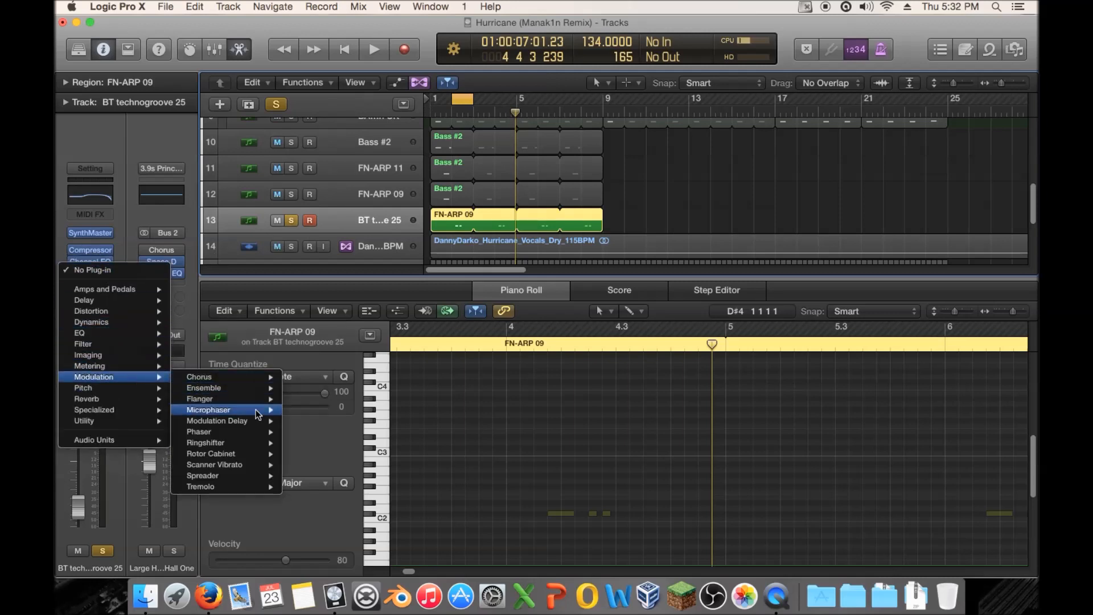
mouse_move(257, 380)
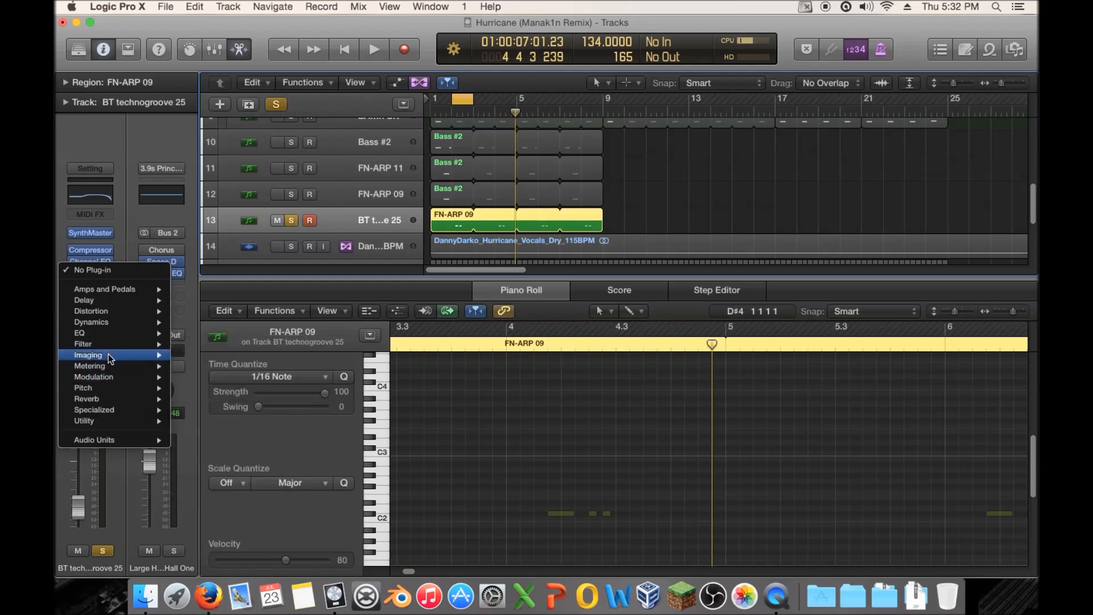
mouse_move(131, 343)
mouse_move(300, 345)
click(334, 344)
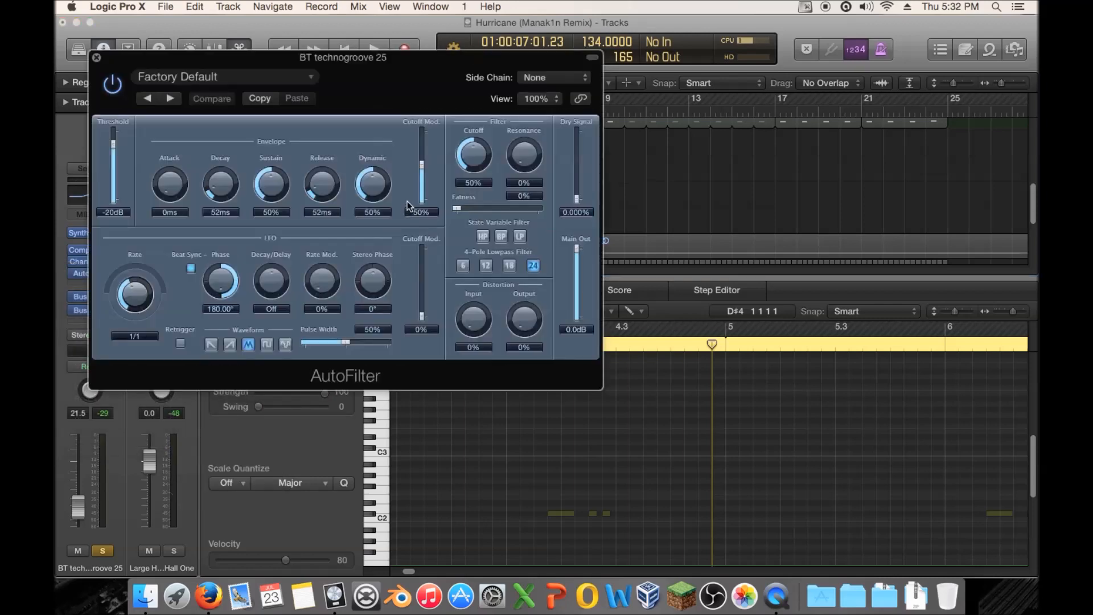
Load the Volume Gate Filter preset in the AutoFilter and play the soloed arp
click(251, 80)
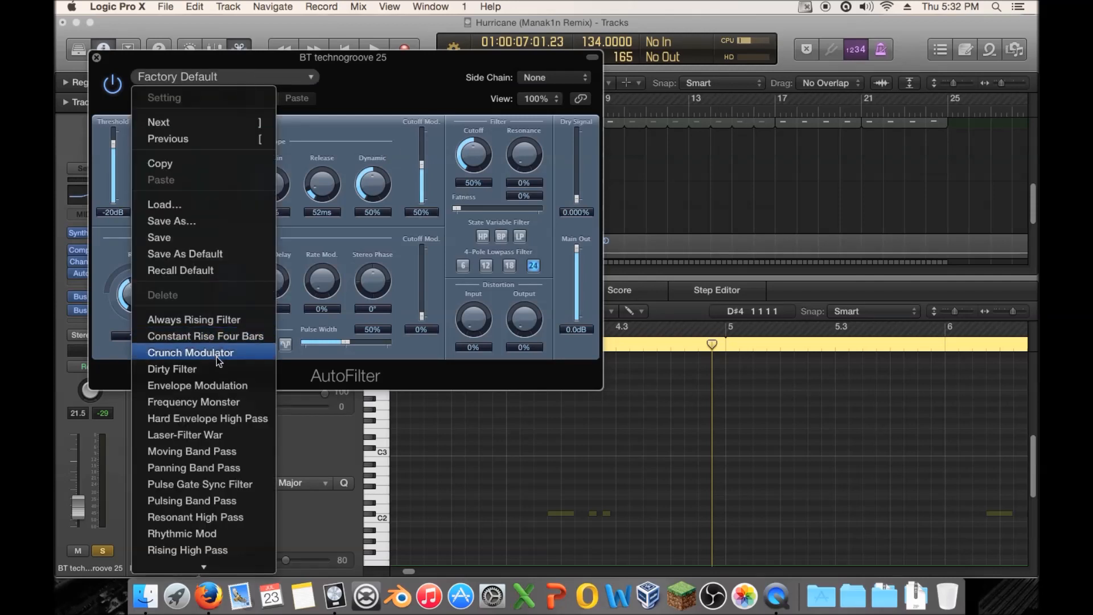
scroll(246, 370, down, 3)
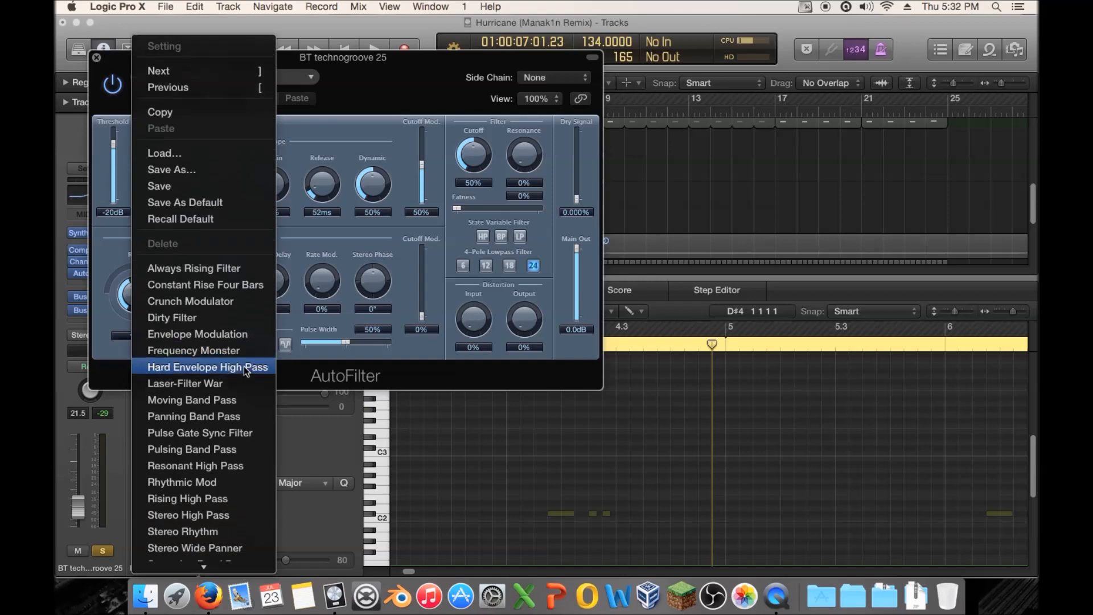
scroll(246, 371, down, 3)
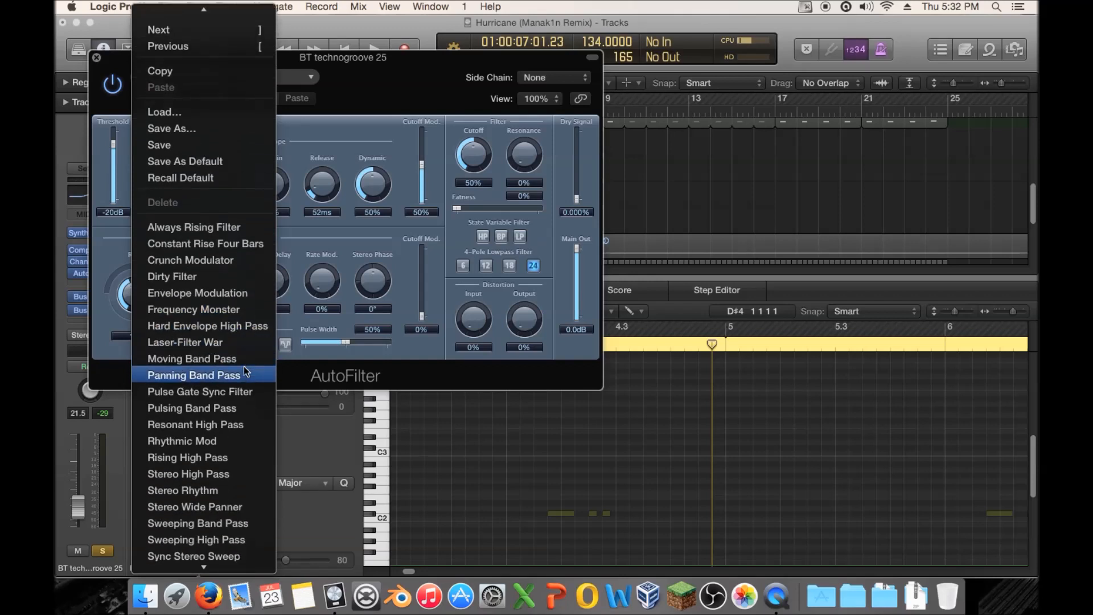
scroll(246, 371, down, 4)
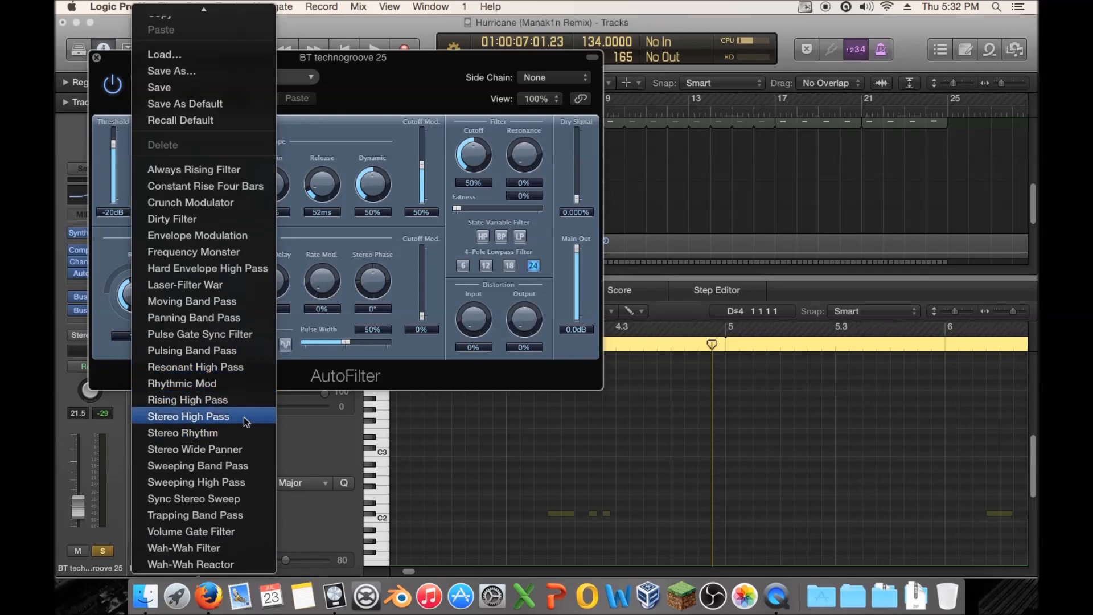
click(227, 531)
key(space)
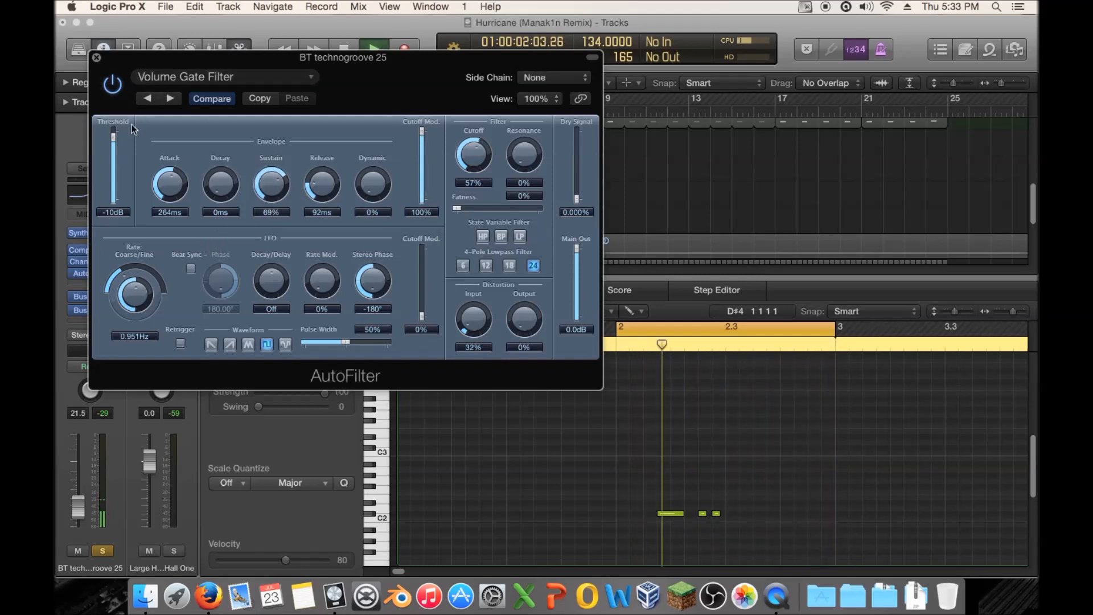
Set the AutoFilter's attack to 632 ms, sustain to 0%, release to 28 ms, lowpass slope to 18 and threshold to -17 dB
drag(112, 161, 112, 170)
drag(173, 185, 180, 159)
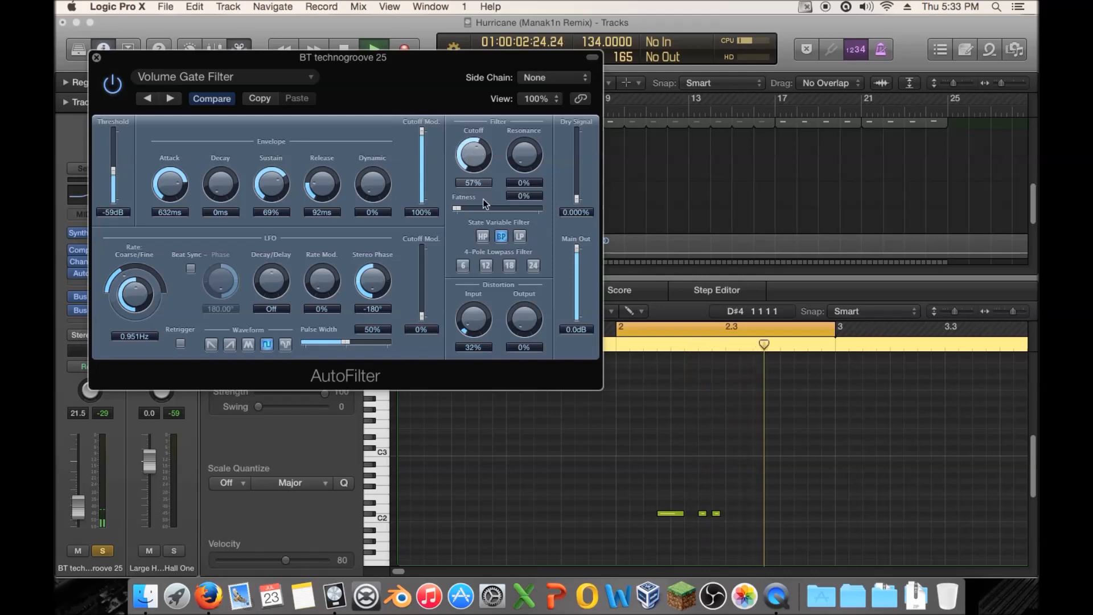
click(510, 265)
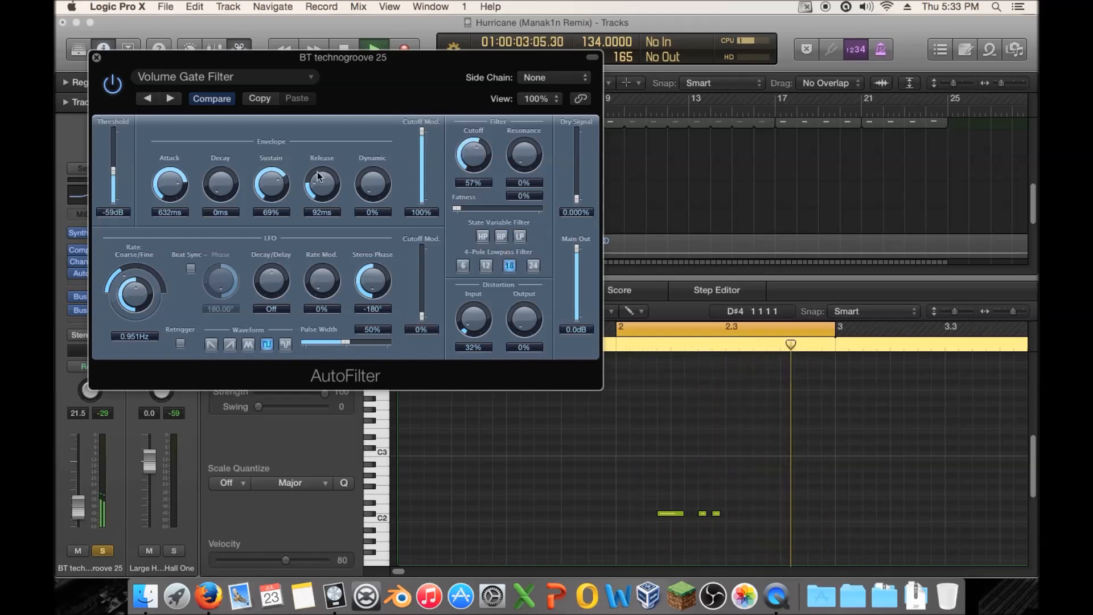
drag(318, 185, 321, 182)
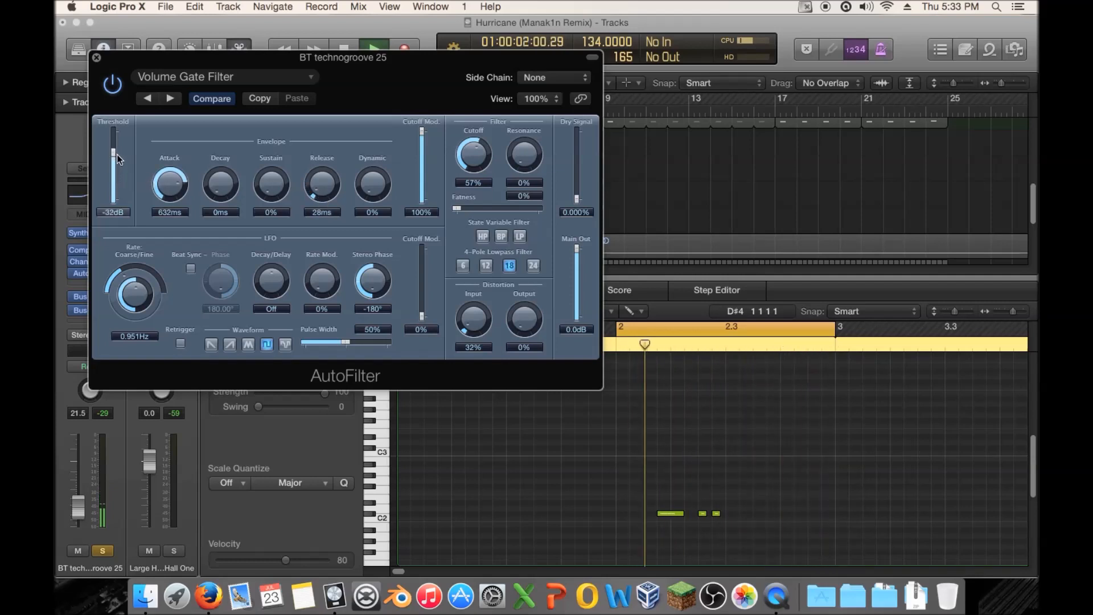
drag(117, 154, 118, 137)
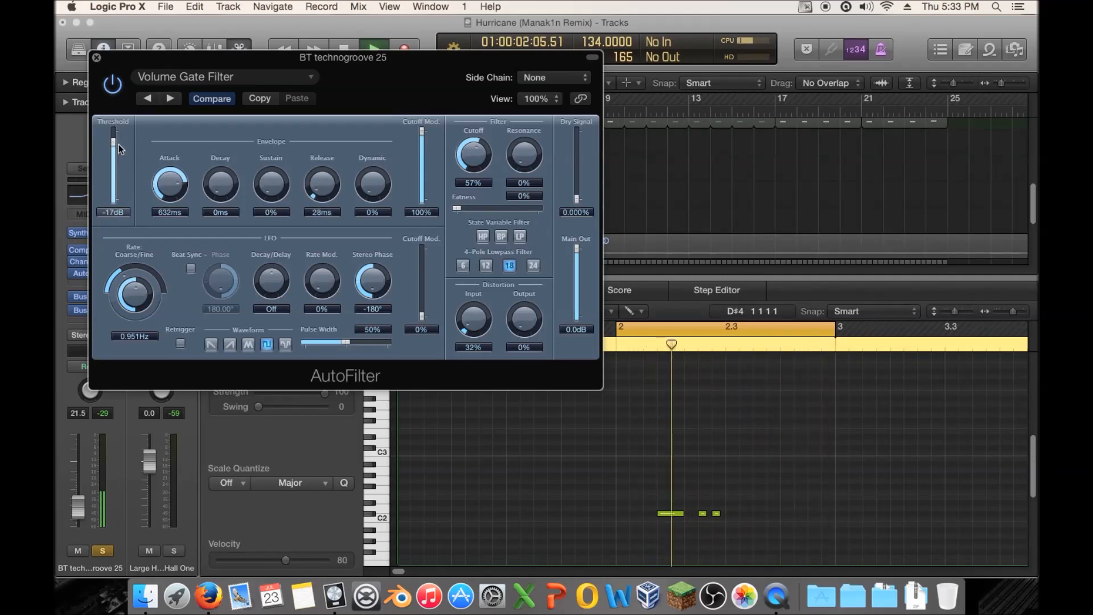
Set the AutoFilter's threshold to -18 dB and its release to 156 ms
drag(119, 144, 119, 147)
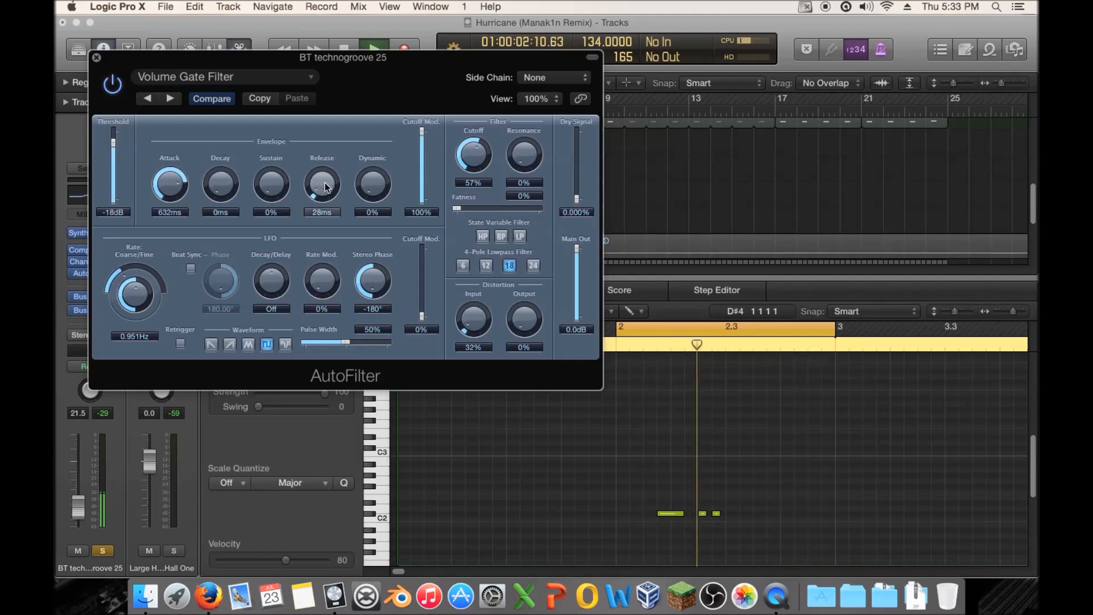
drag(323, 188, 326, 186)
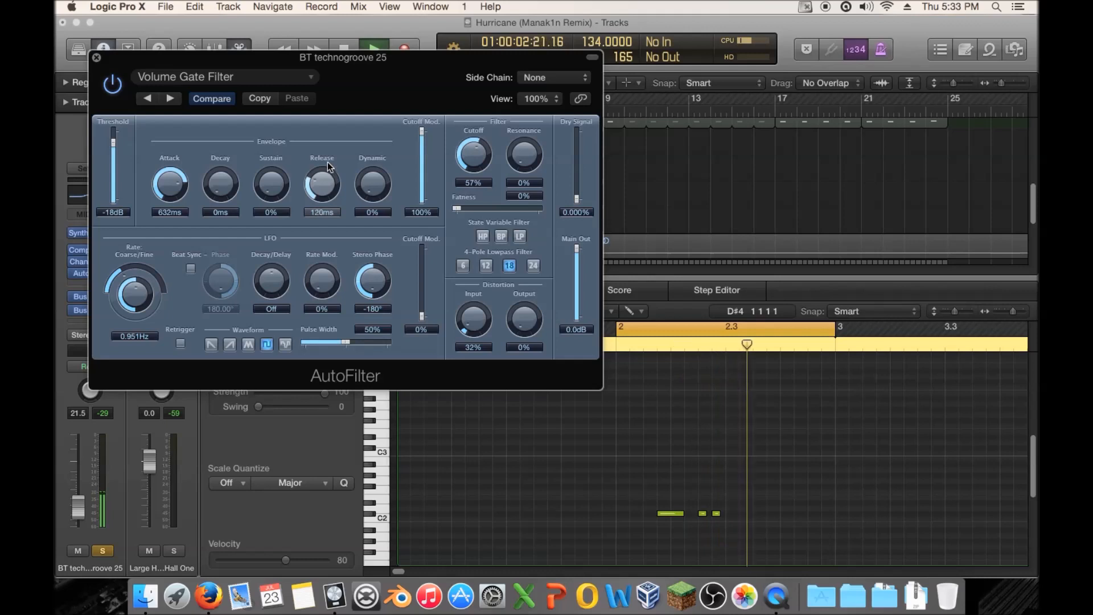
drag(330, 152, 336, 153)
Switch the AutoFilter to its band-pass filter with cutoff 20%, resonance 25% and dry signal 80.2%
click(502, 238)
drag(473, 155, 472, 188)
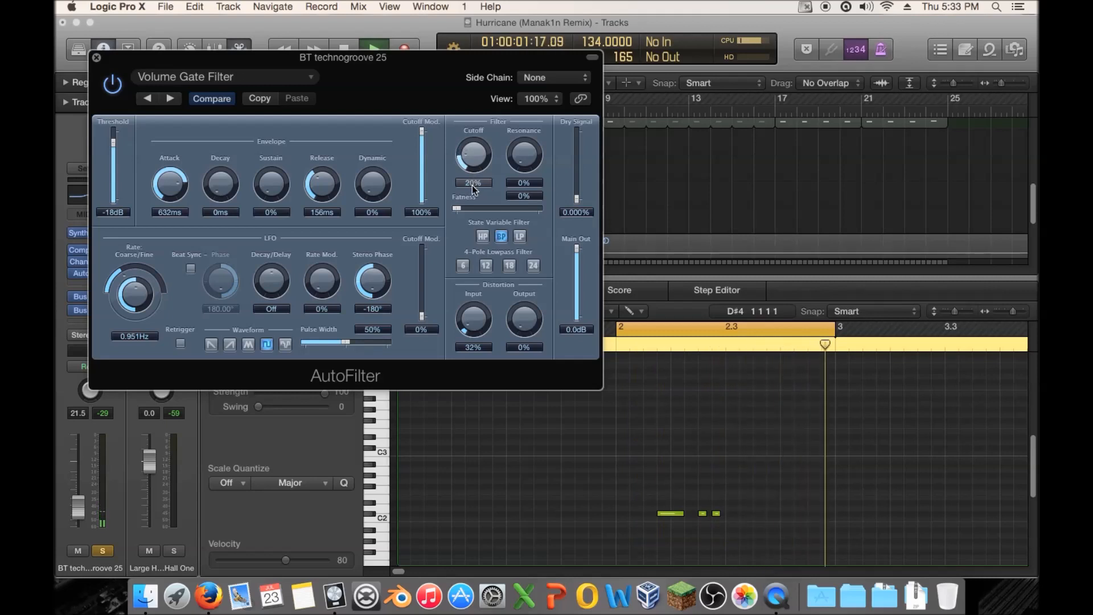
drag(524, 133, 524, 122)
drag(476, 150, 474, 150)
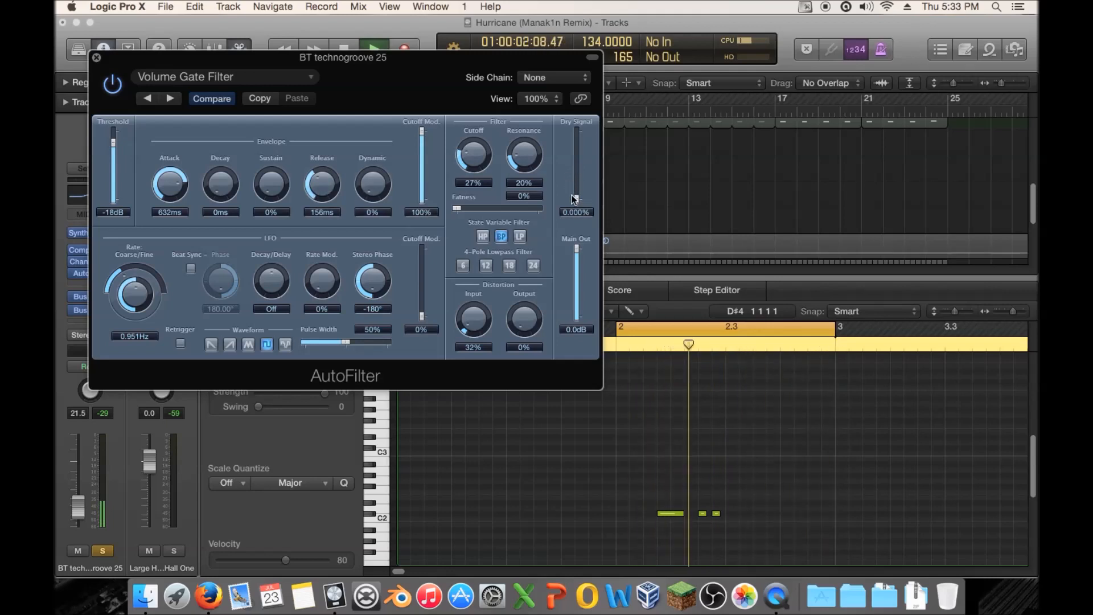
drag(577, 196, 578, 155)
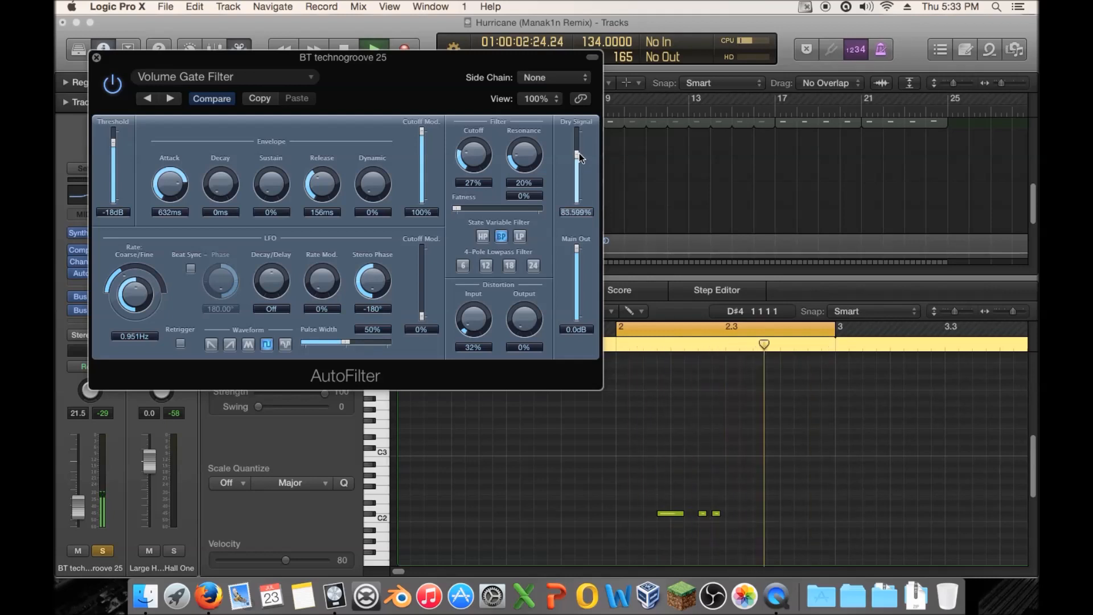
drag(510, 166, 477, 167)
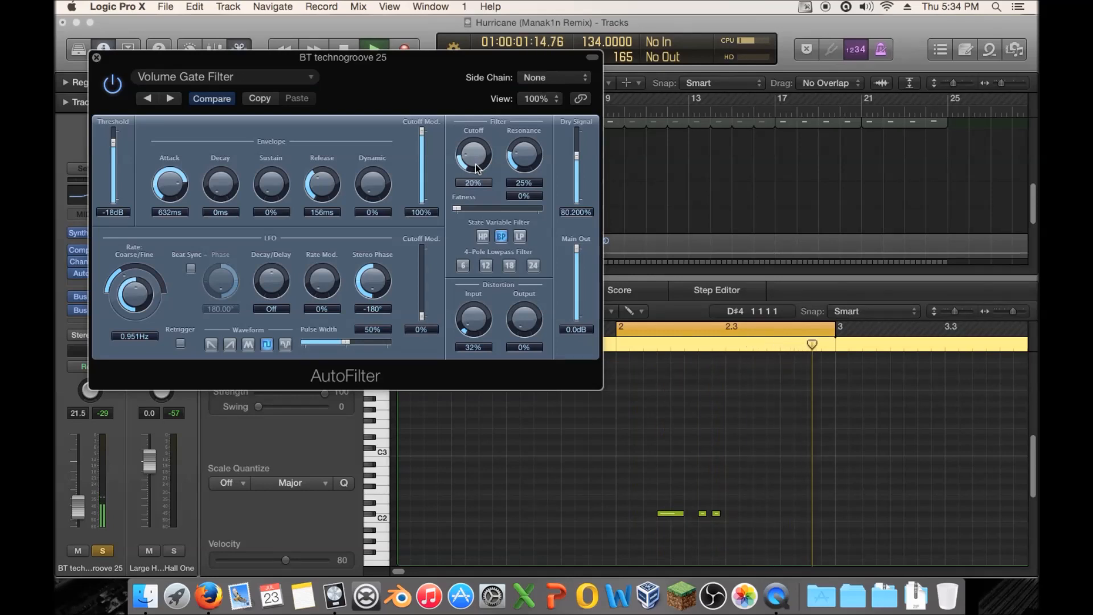
Set the AutoFilter's fatness and distortion input to 100% and its dry signal to 72%
drag(479, 208, 479, 206)
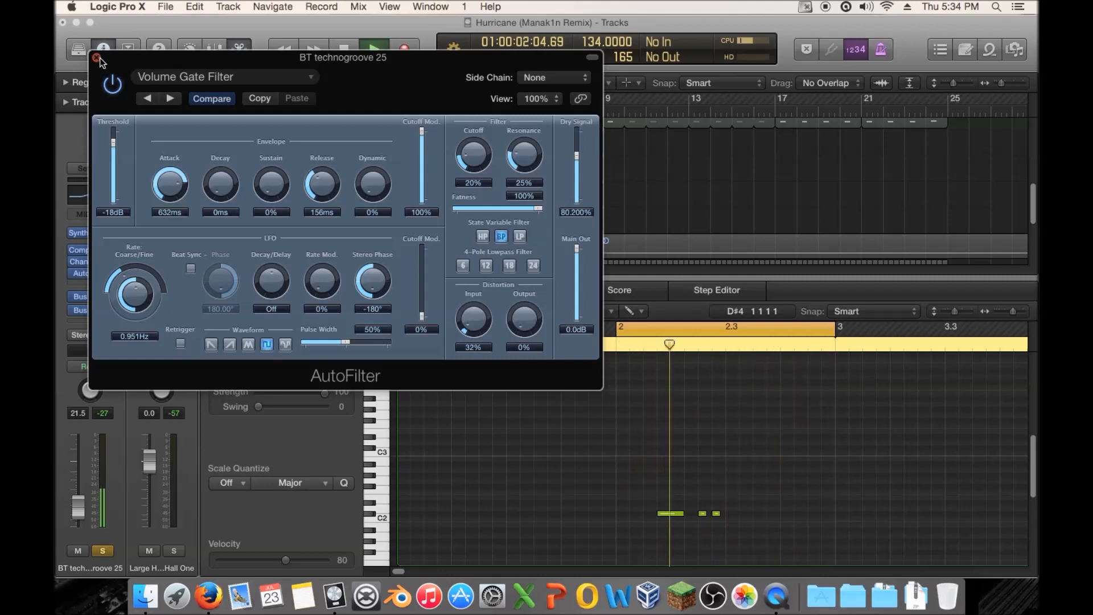
drag(473, 323, 472, 303)
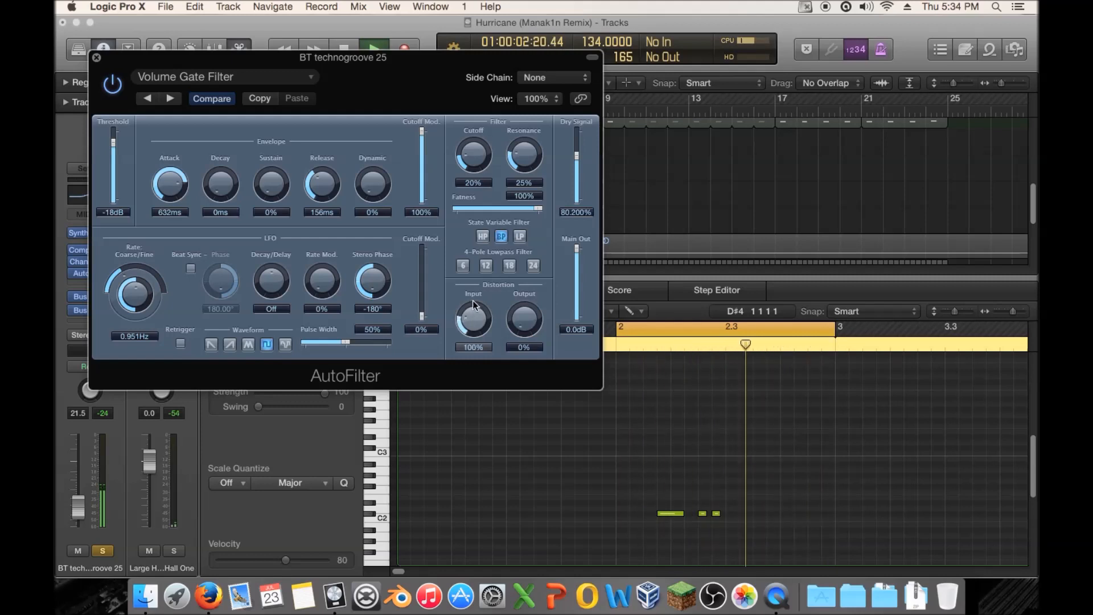
drag(578, 159, 578, 162)
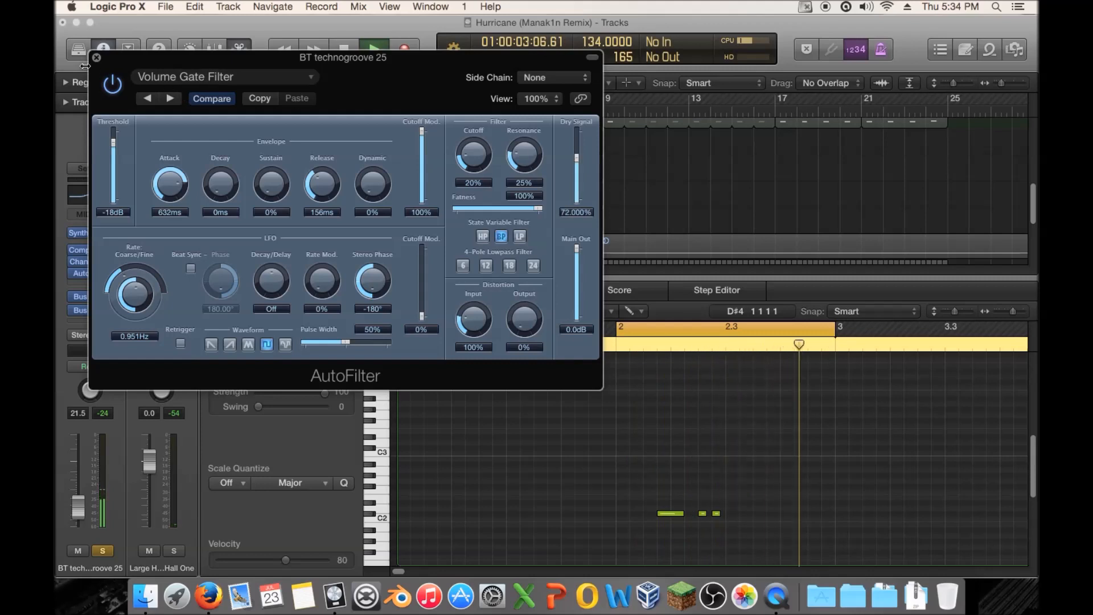
Close the AutoFilter and play the soloed arp with the bar 2 cycle on
key(space)
click(430, 116)
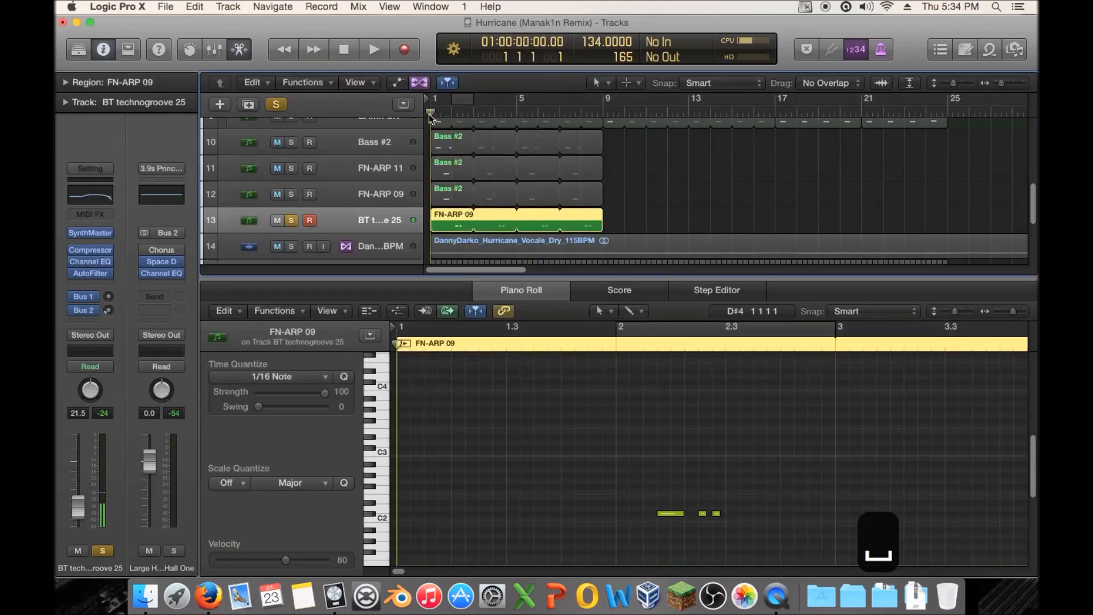
click(460, 98)
key(space)
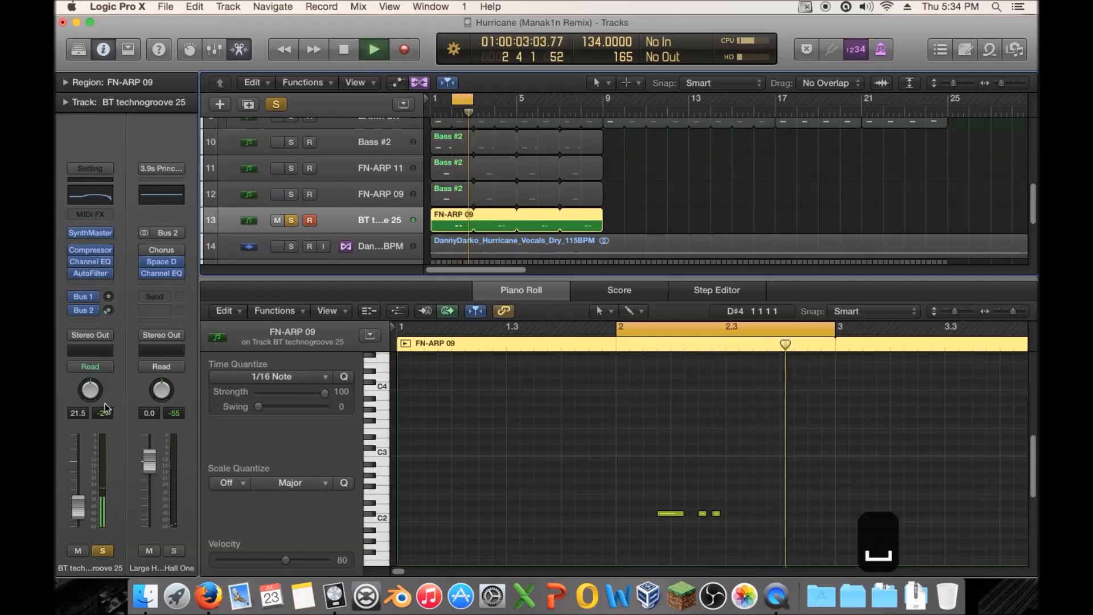
key(space)
Look at the arp's SynthMaster instrument and raise the track's volume to -11.2 dB during playback
click(93, 236)
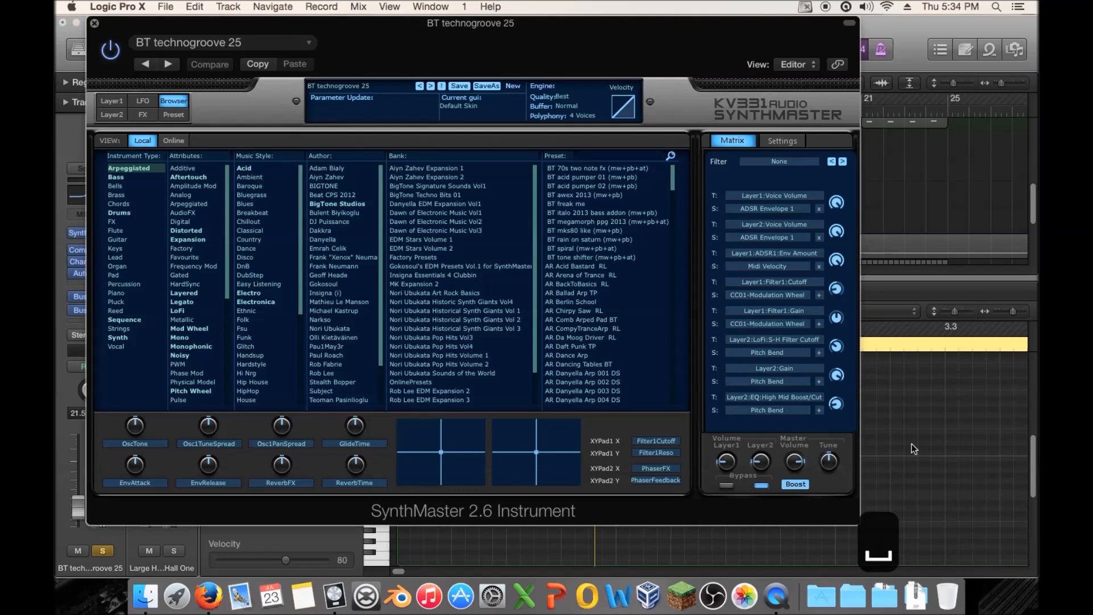
click(95, 22)
key(space)
drag(79, 501, 79, 492)
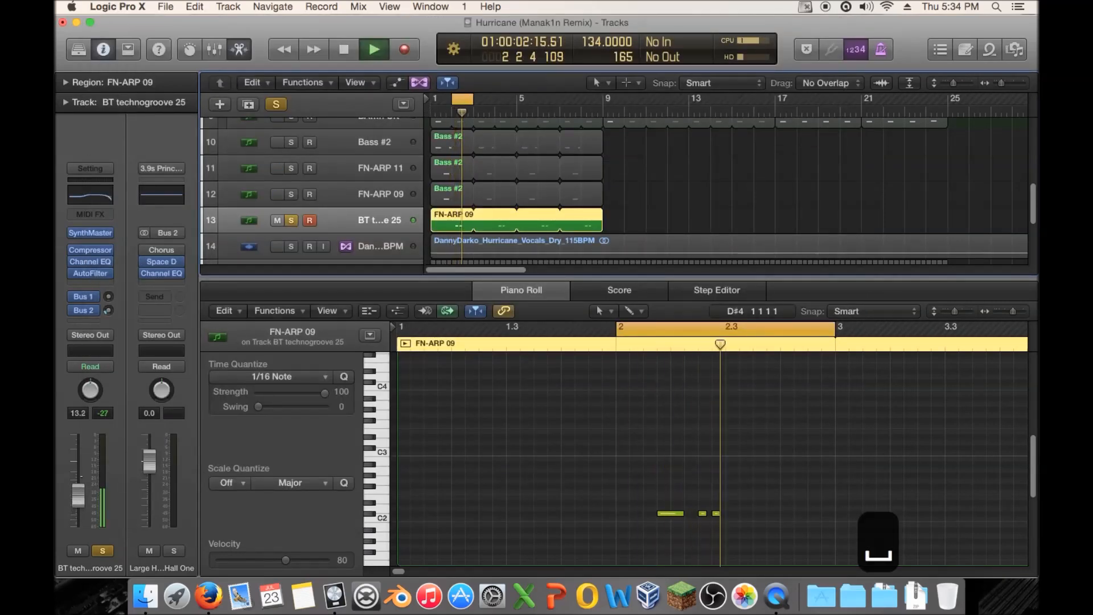
click(89, 235)
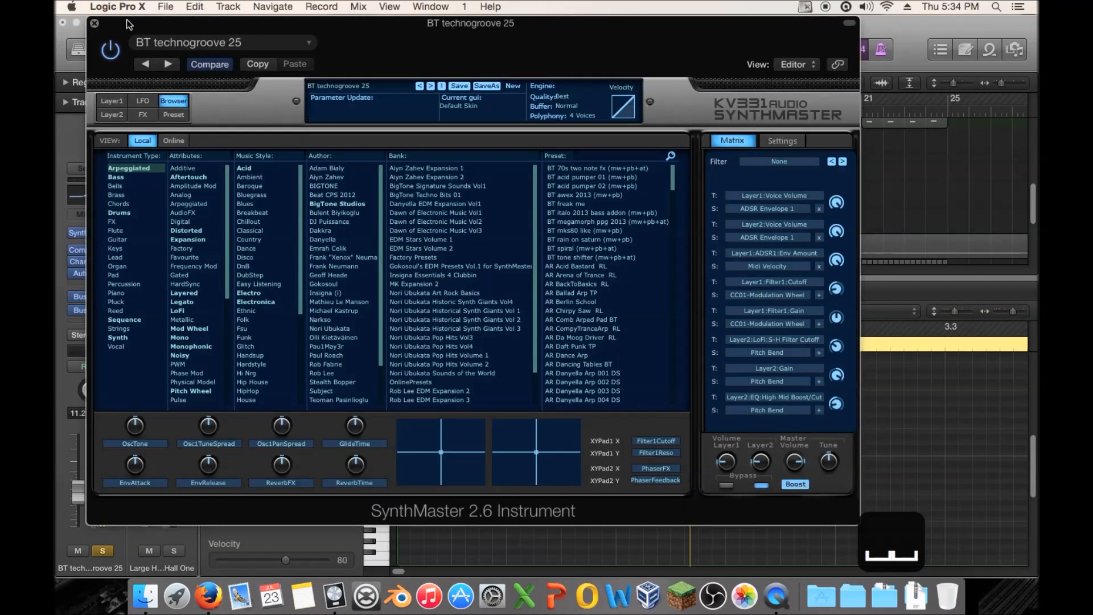
click(95, 23)
Insert a Gain plug-in after the AutoFilter on the arp track and set its gain to -17 dB
click(90, 283)
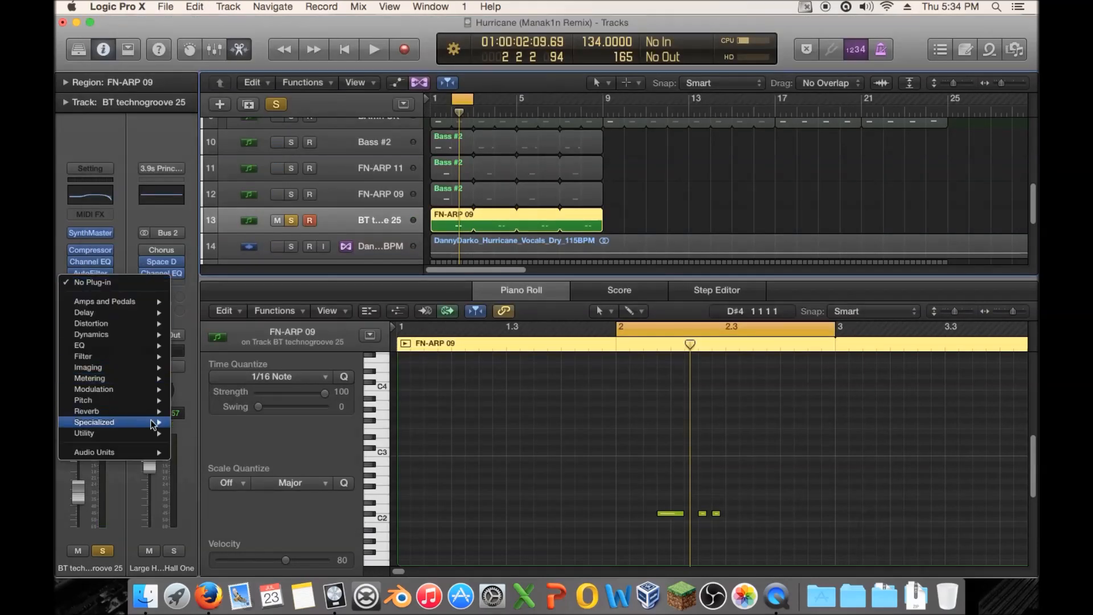
mouse_move(114, 433)
mouse_move(228, 434)
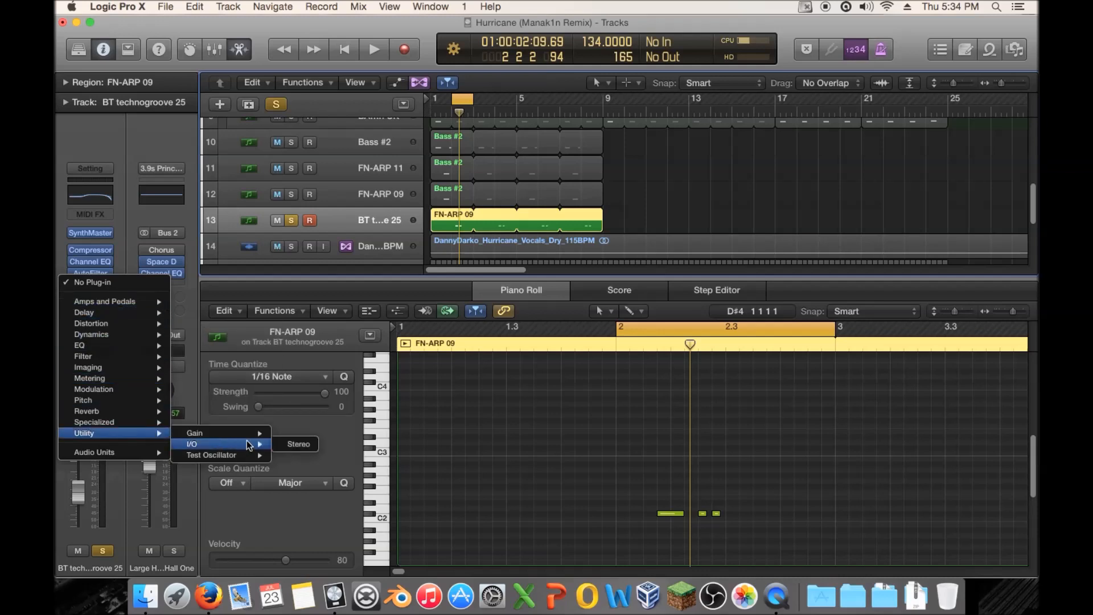
click(295, 434)
drag(122, 147, 124, 164)
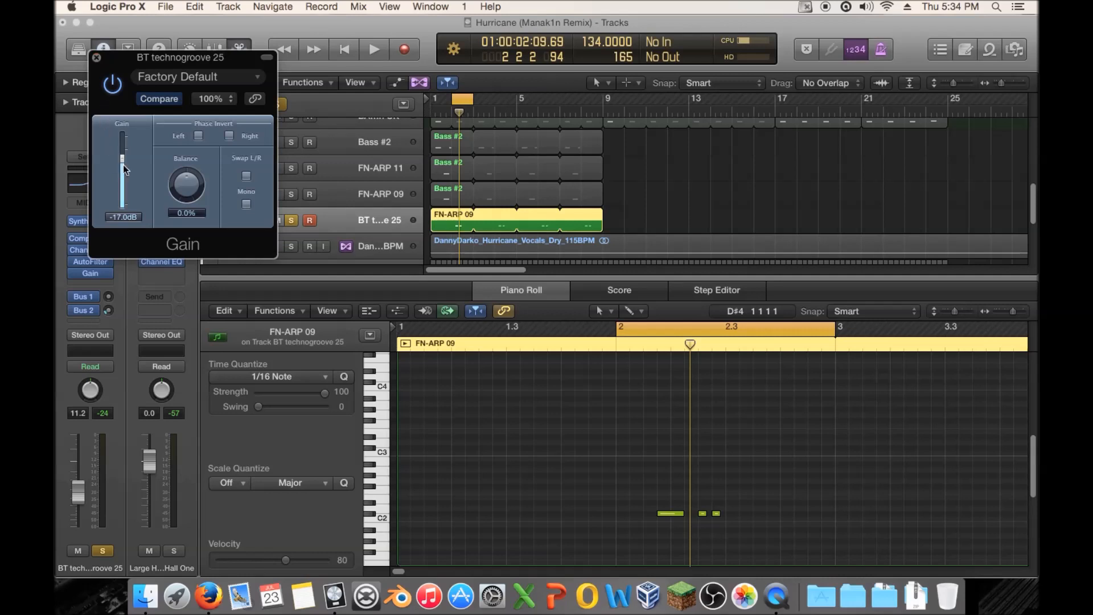
click(96, 58)
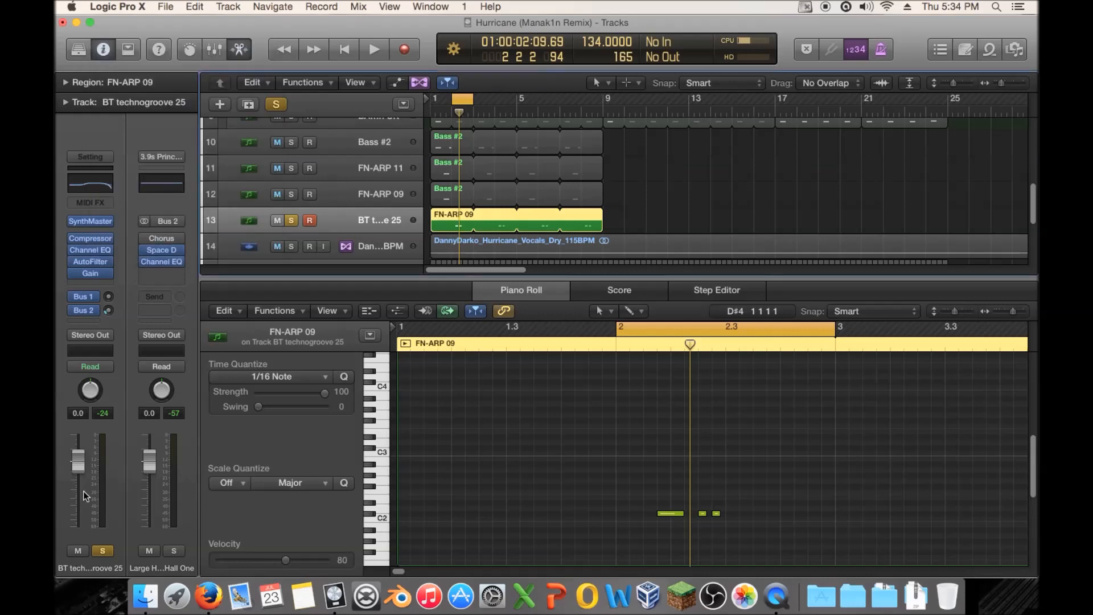
Set the arp track's volume to -6.6 dB during soloed playback, and unsolo the track
key(space)
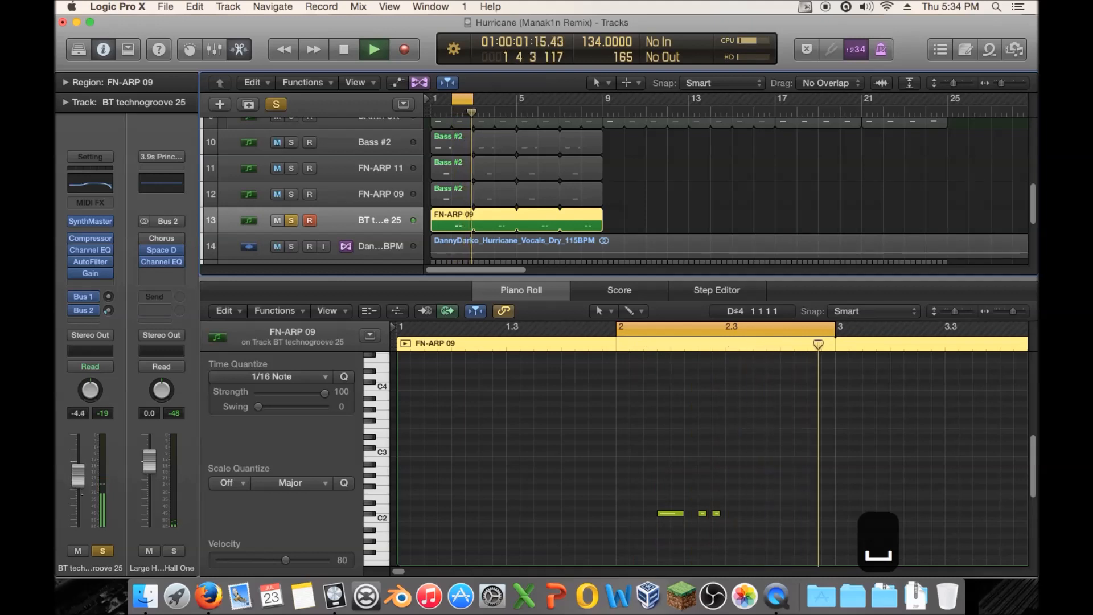
key(space)
click(103, 550)
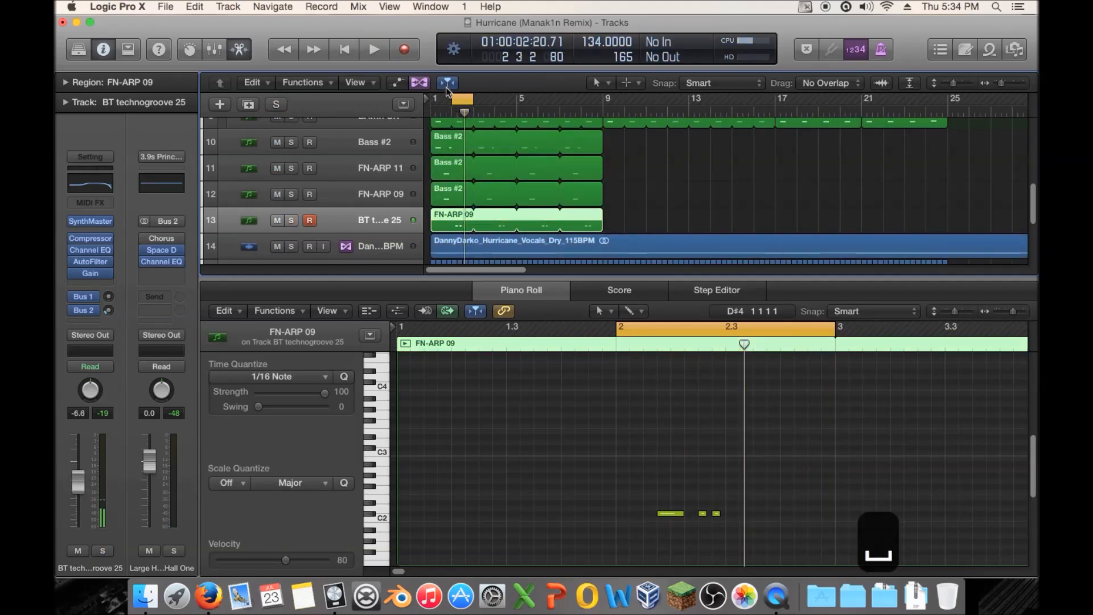
Turn the cycle off and lower the arp's volume to -10 dB while playing the full mix from the start
click(454, 101)
click(424, 111)
key(space)
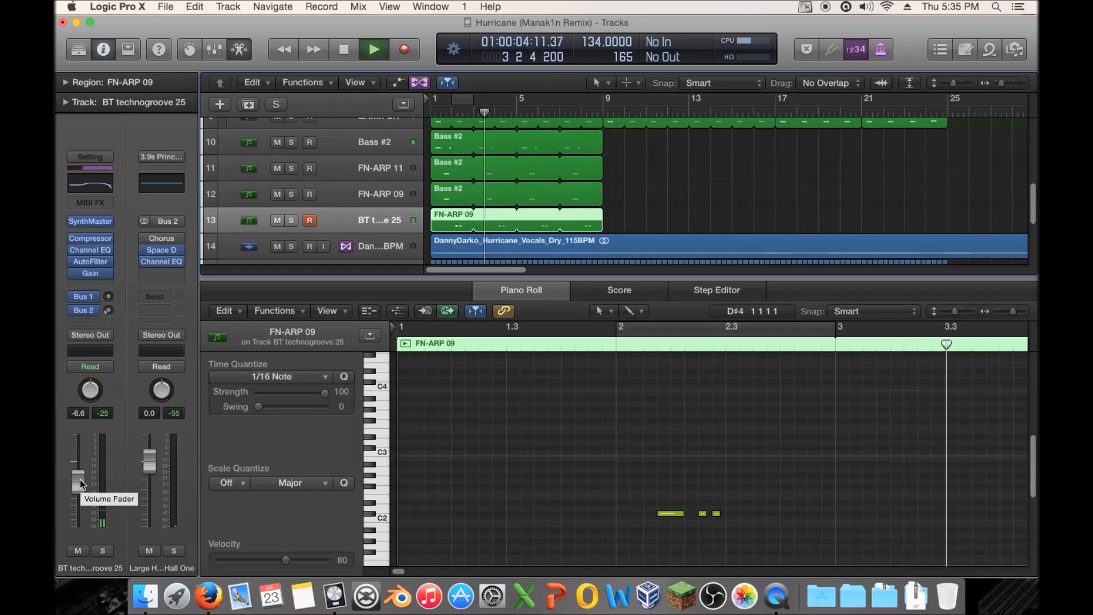
drag(80, 484, 80, 491)
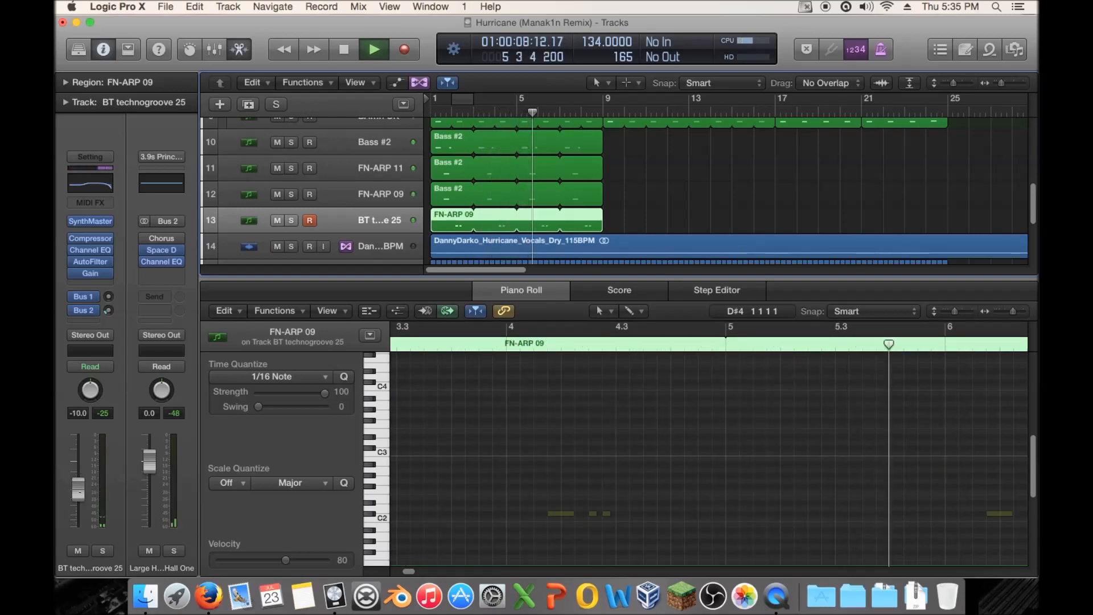
Set the high cut in the arp's Channel EQ to 4100 Hz with a 12 dB/Oct slope, and stop playback
click(90, 249)
drag(765, 359, 766, 347)
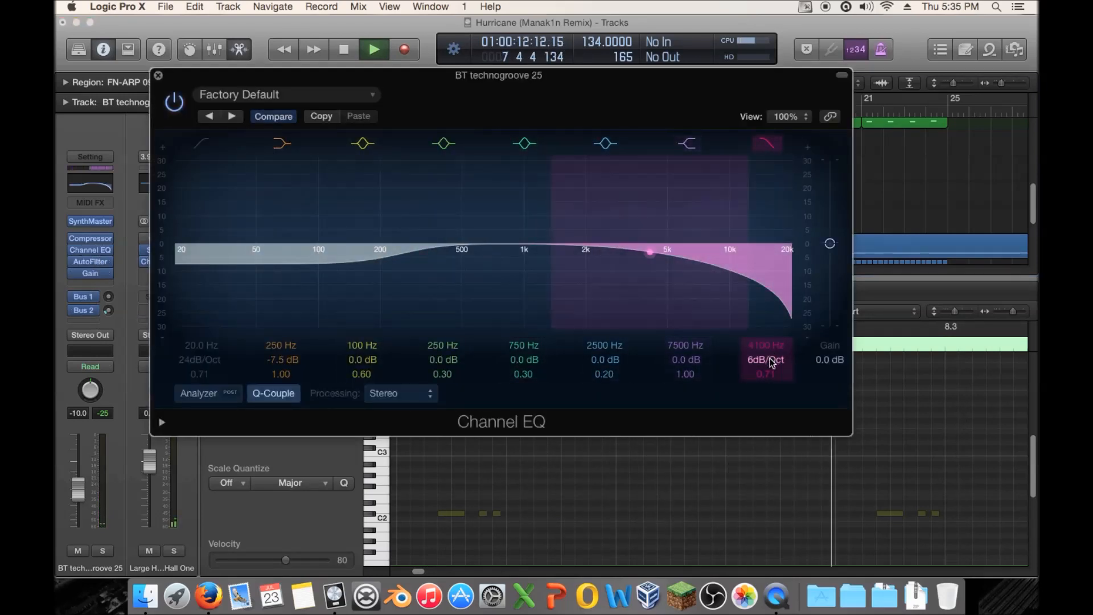
drag(701, 252, 650, 252)
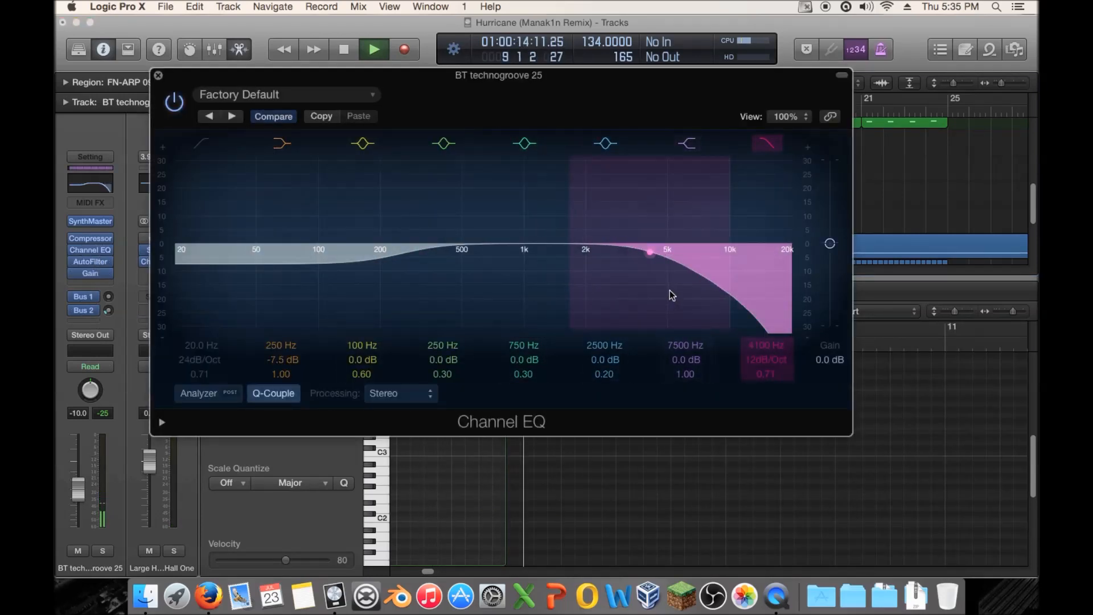
drag(671, 292, 673, 283)
key(space)
click(159, 76)
Play the full mix from the beginning through bar 2 to check the arp
key(Return)
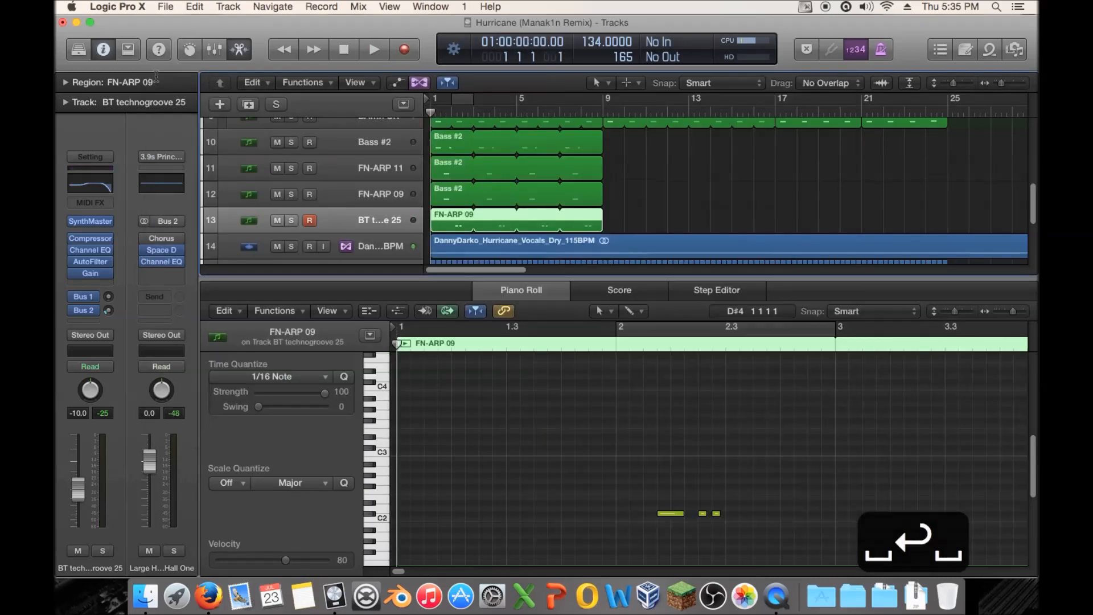
key(space)
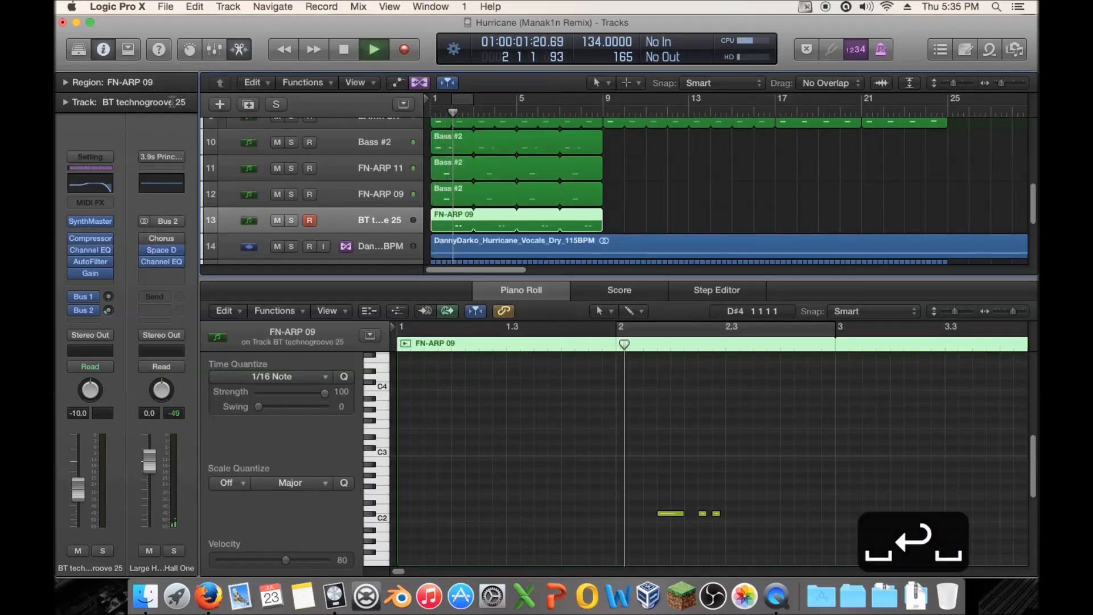
key(space)
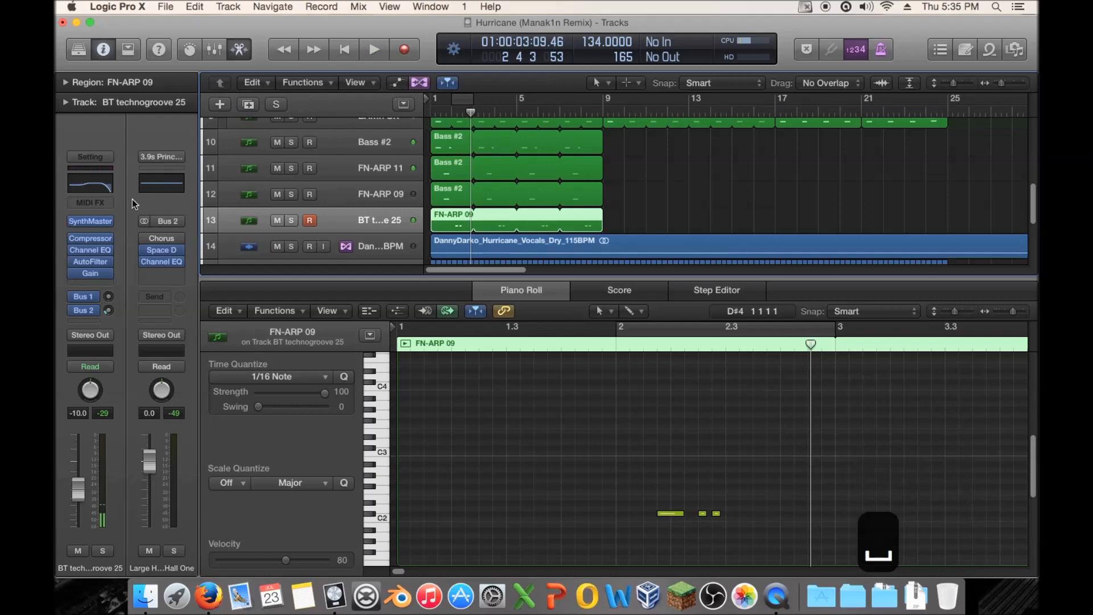
Solo Bass #2, FN-ARP 11, FN-ARP 09 and the BT technogroove 25 arp, and play them together
key(ctrl+s)
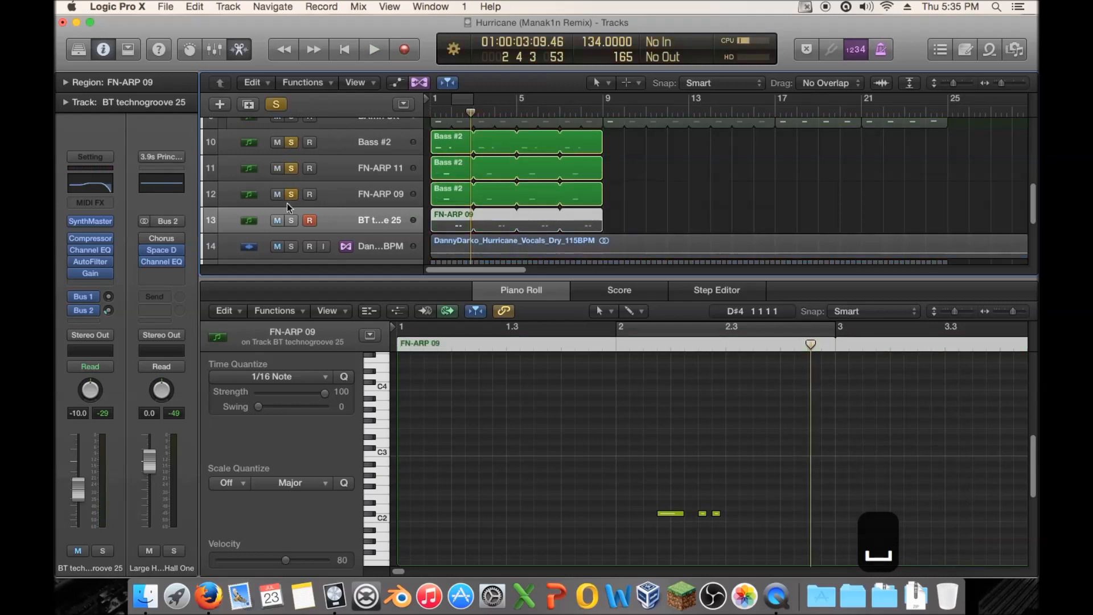
key(space)
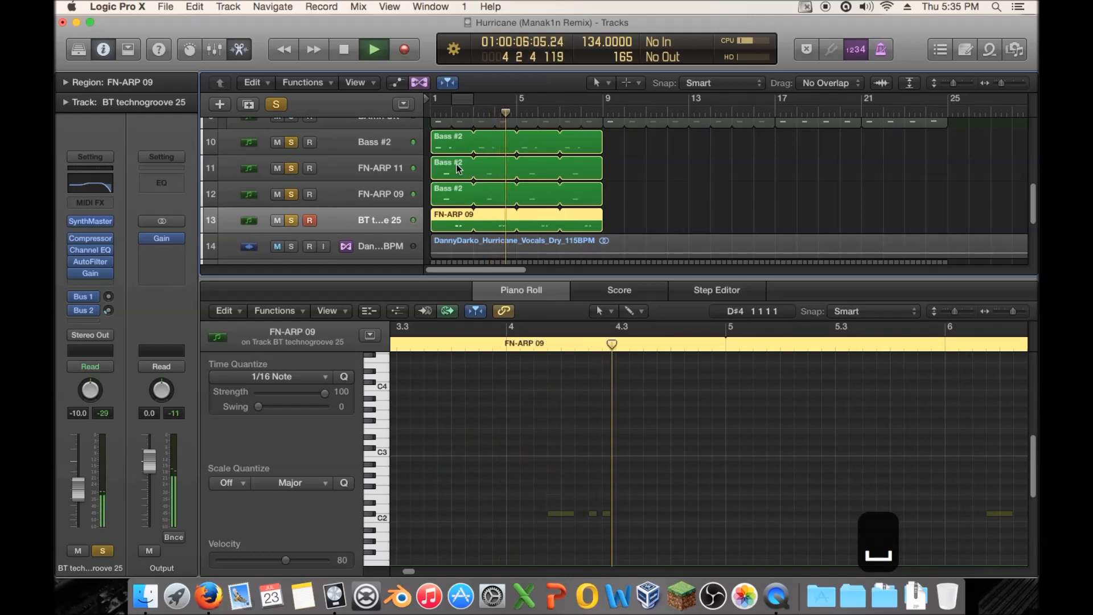
key(space)
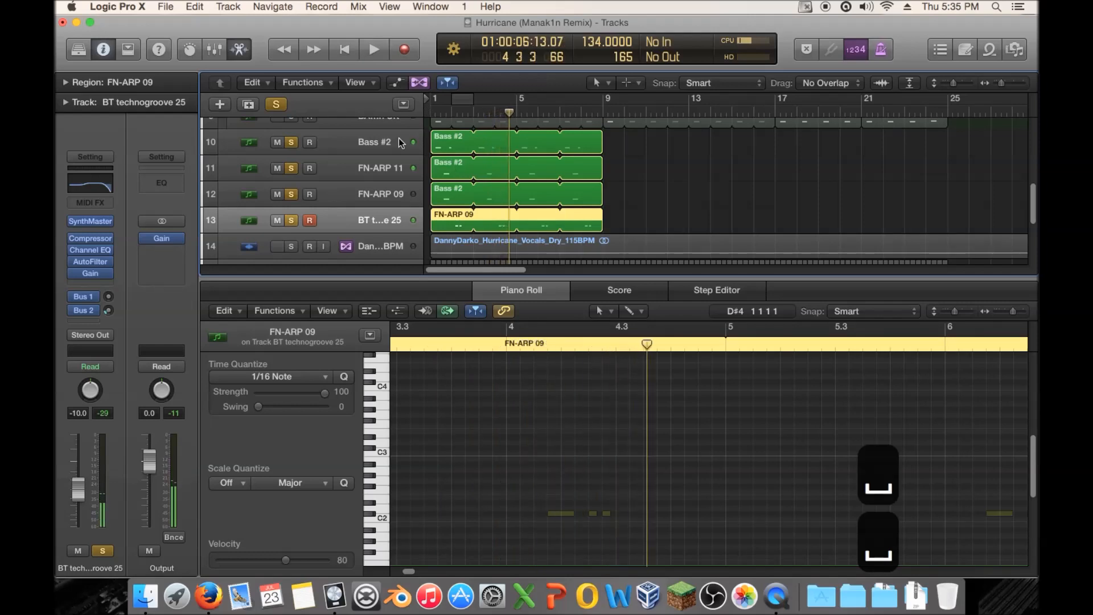
Hide the Piano Roll and reapply the solo on tracks 10 to 13
click(292, 220)
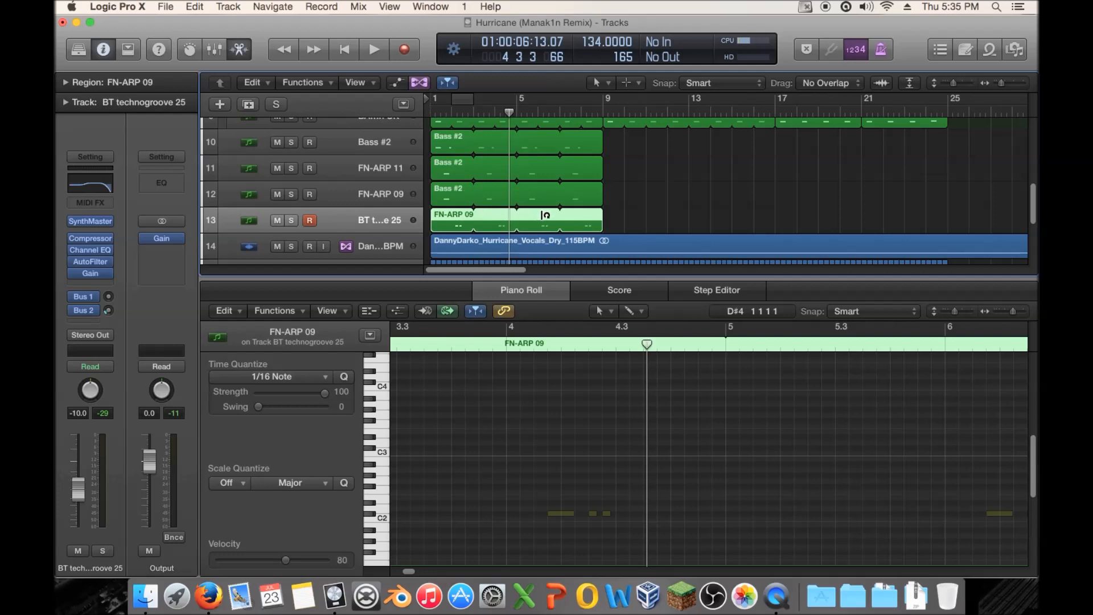
key(p)
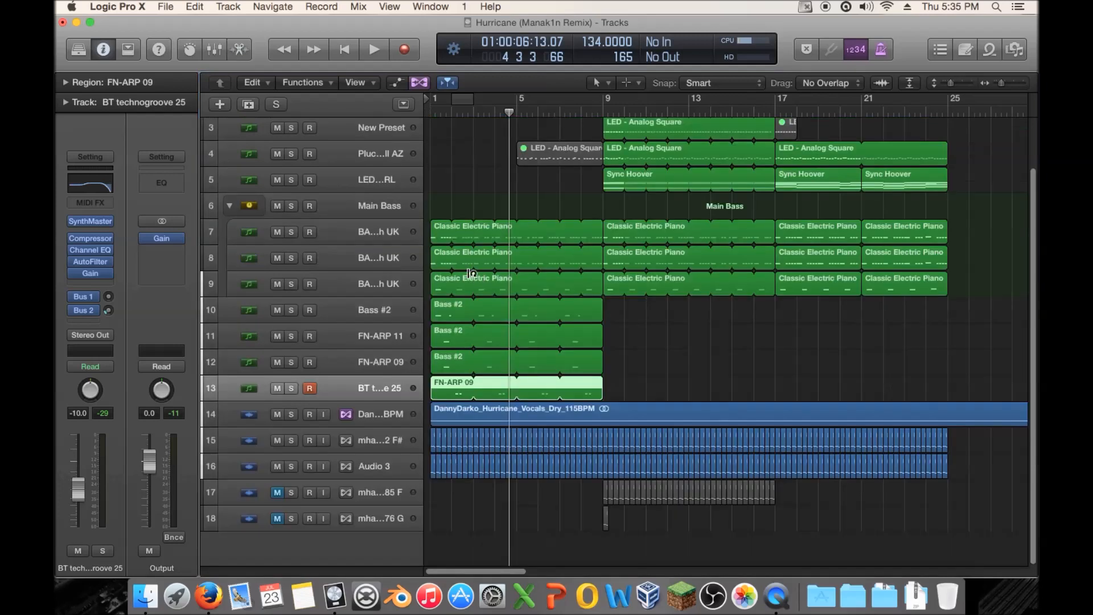
drag(290, 388, 293, 314)
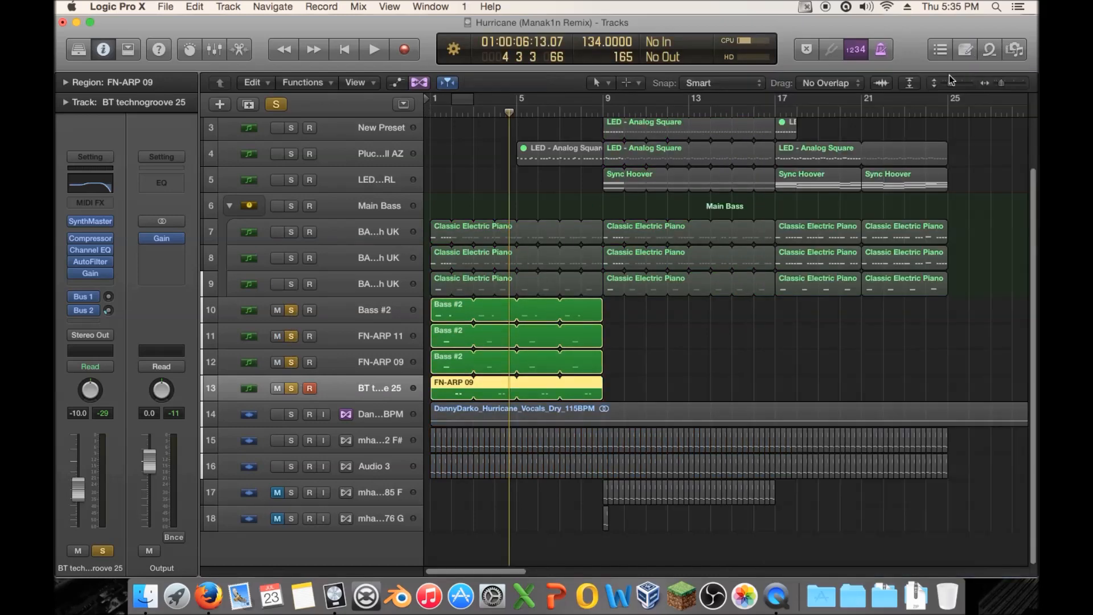
Write "bring basses to foreground" in the project notes and close the note pad
click(964, 49)
key(super+a)
text(bring )
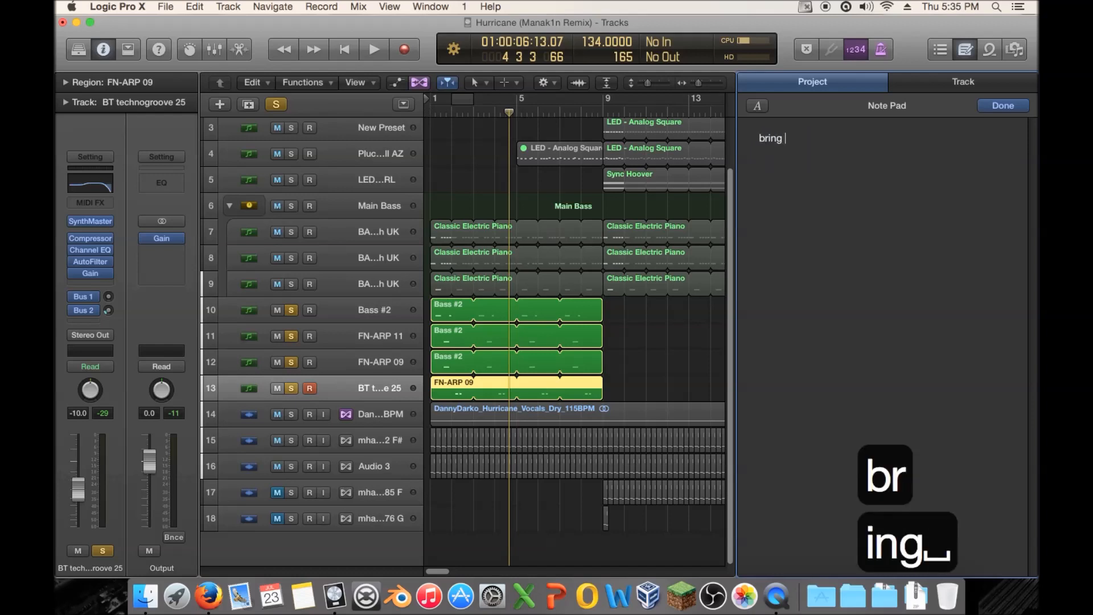
text(basses to f)
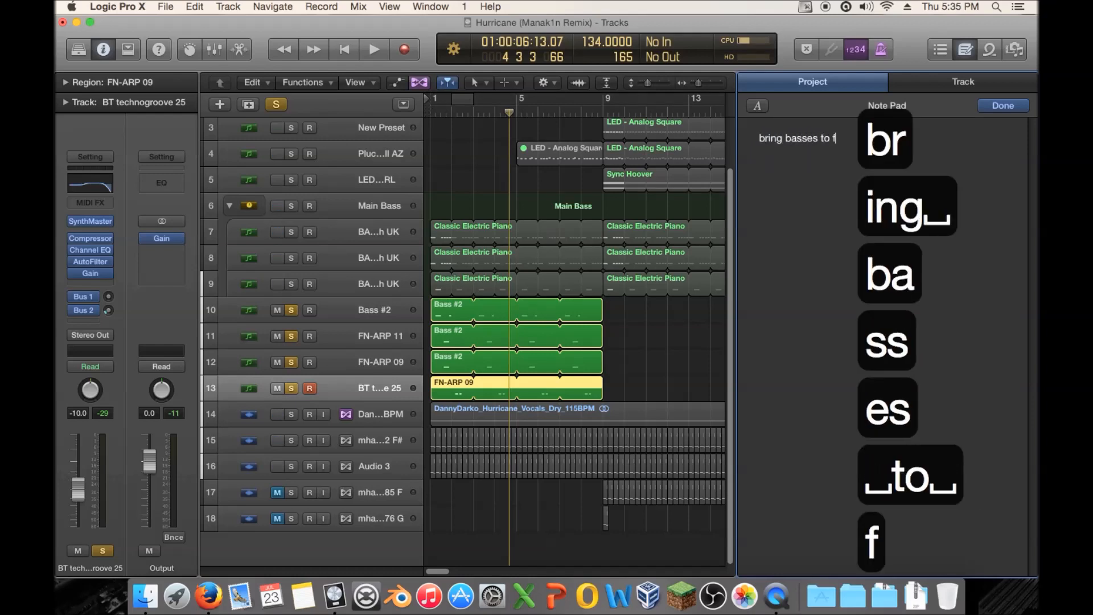
text(oreground)
key(Return)
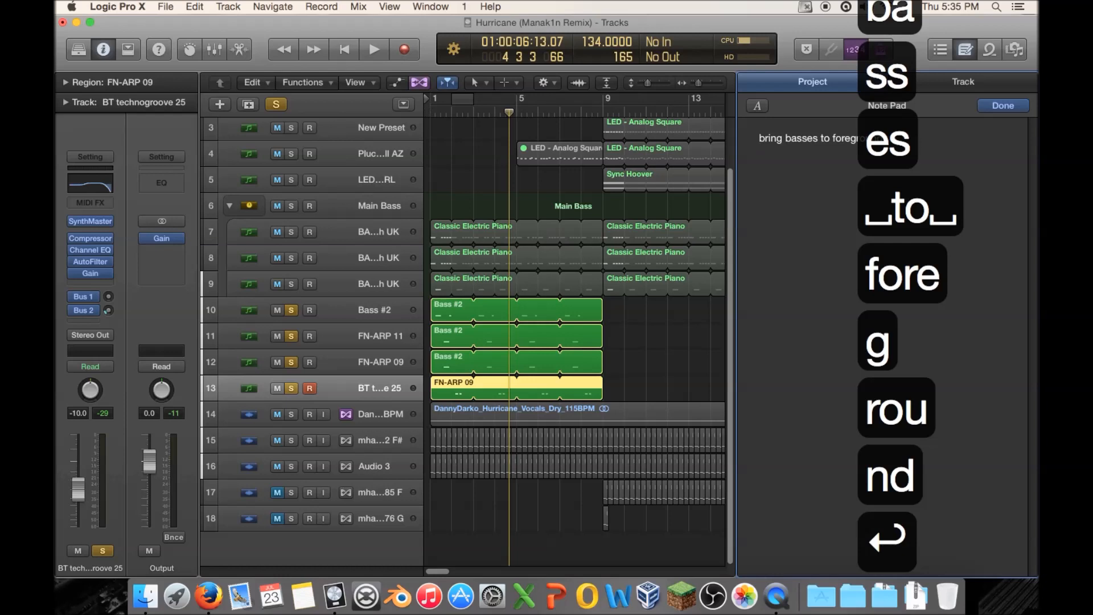
click(965, 49)
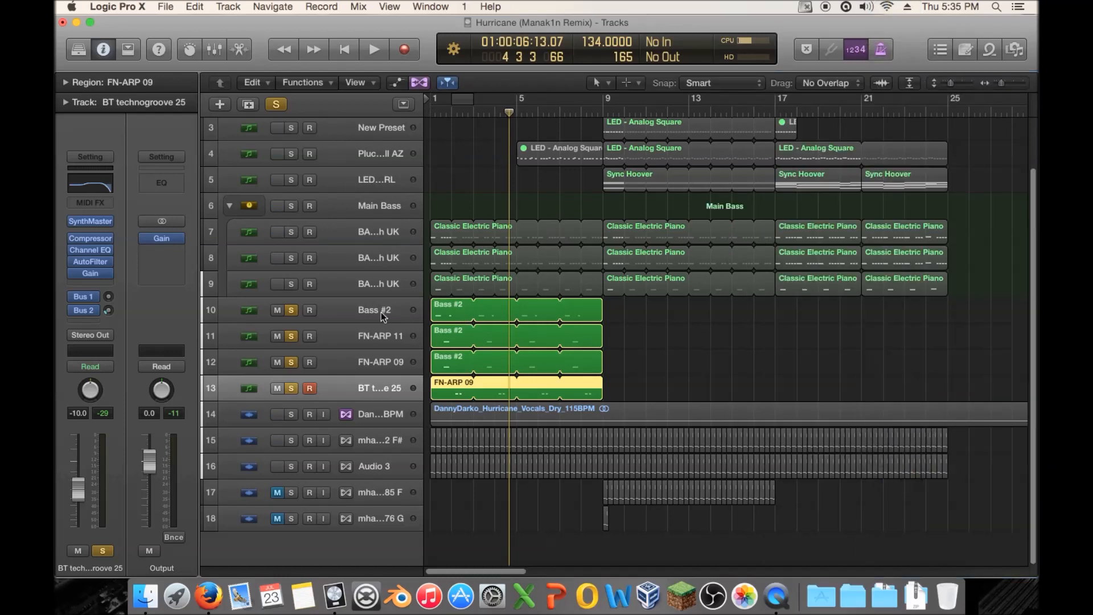
Turn off the solos on tracks 10 to 13 and set the cycle range from bar 1 to bar 9
drag(295, 384, 292, 313)
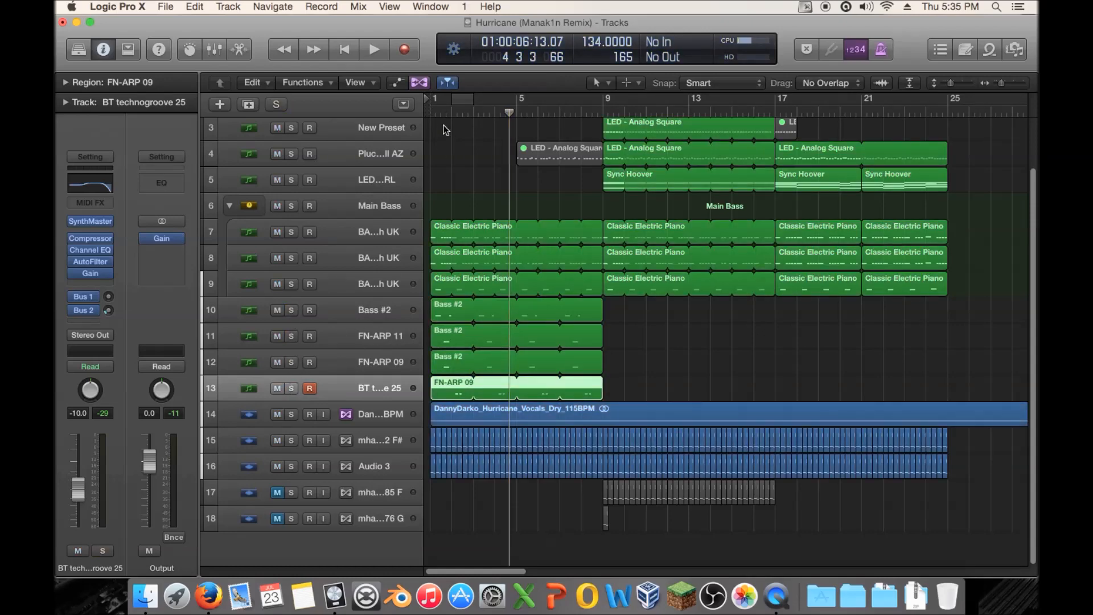
drag(433, 102, 603, 103)
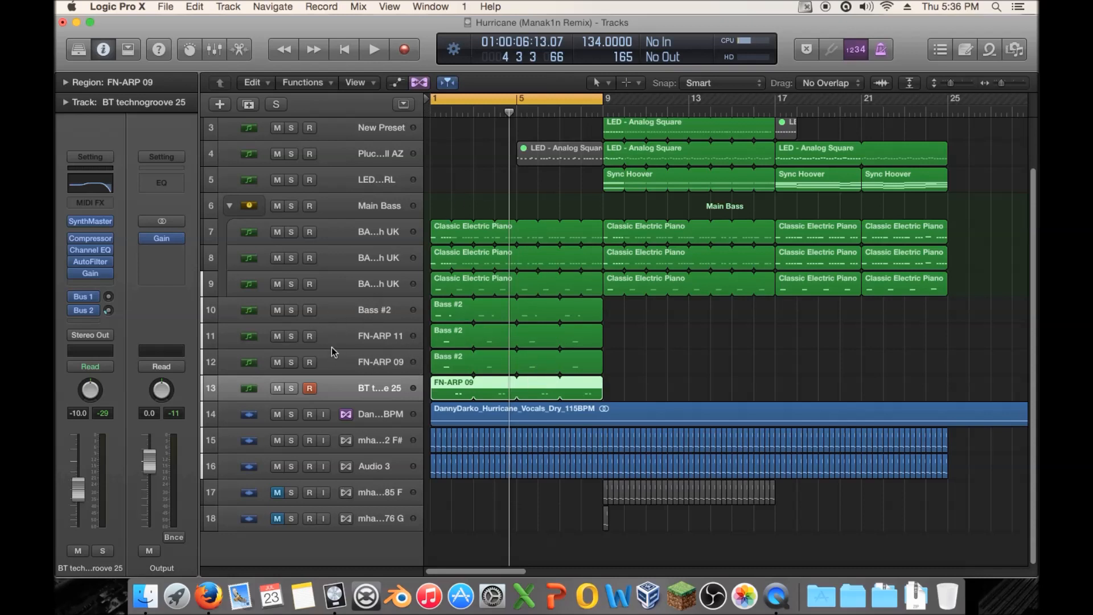
Add a track with duplicate settings of FN-ARP 09 directly beneath it
click(375, 364)
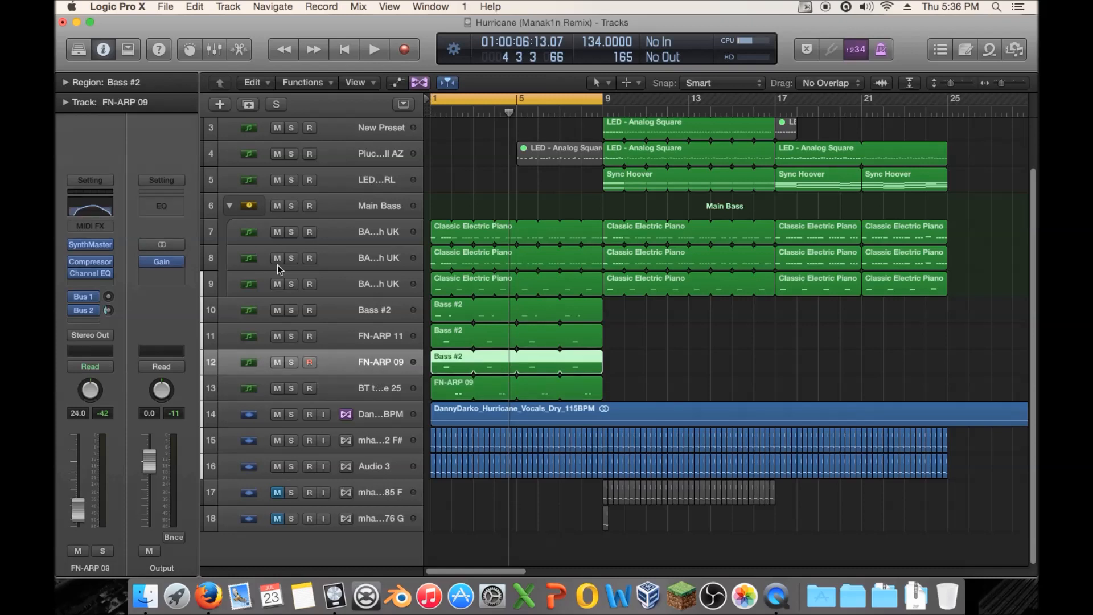
click(248, 104)
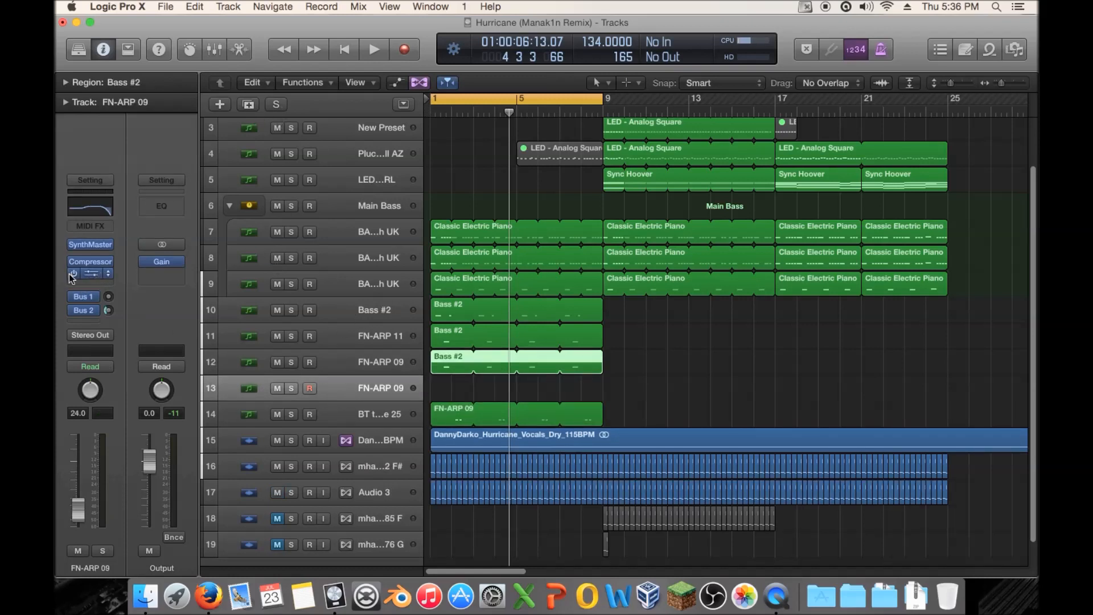
click(371, 368)
click(347, 387)
click(319, 364)
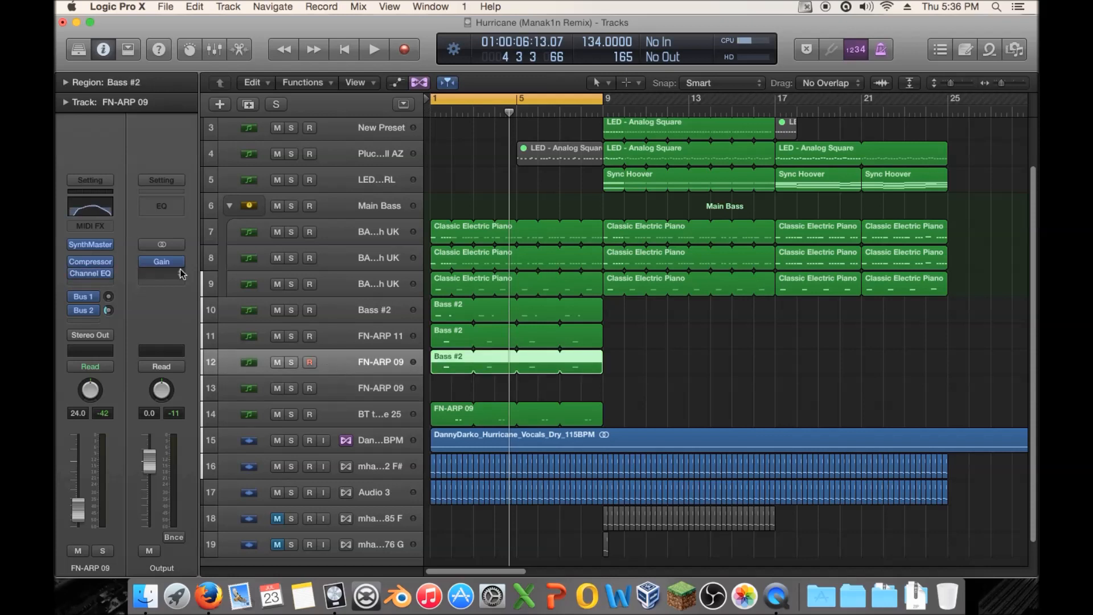
Copy the original FN-ARP 09 channel strip setting onto the duplicate track and move the duplicate below BT technogroove 25
click(91, 180)
click(99, 222)
key(Down)
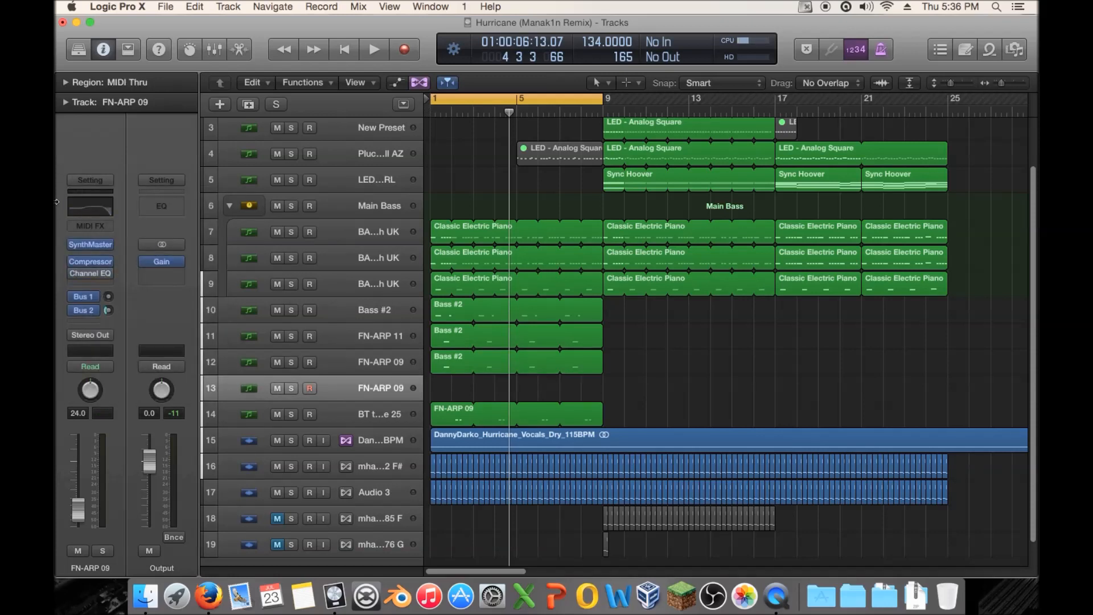
click(90, 180)
click(182, 234)
drag(350, 385, 350, 421)
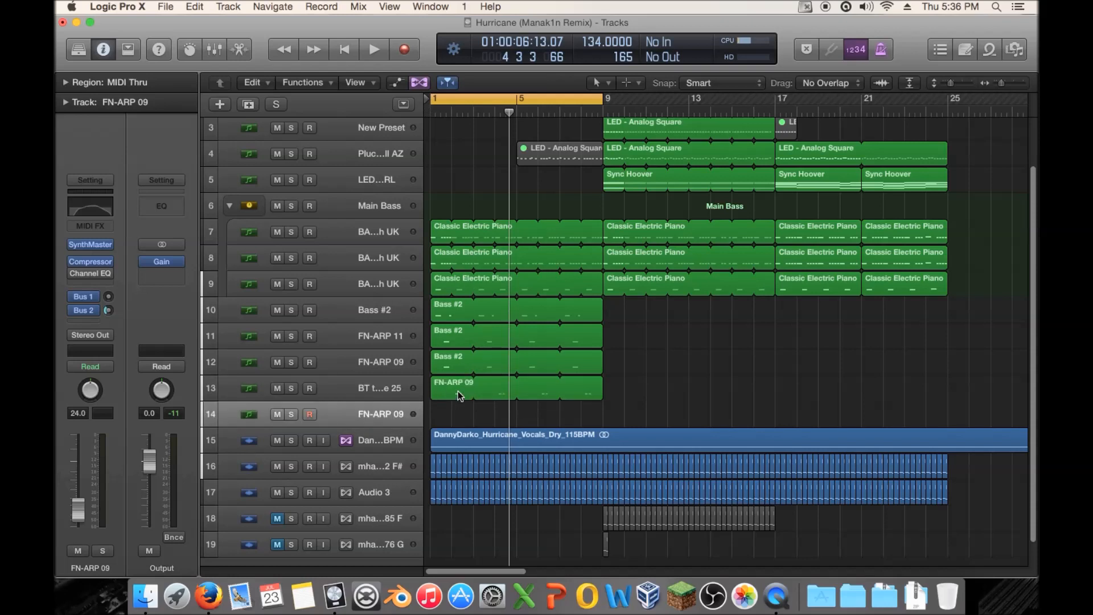
Play up to bar 2, create an empty MIDI region there on track 14, and add one note in its Piano Roll
key(space)
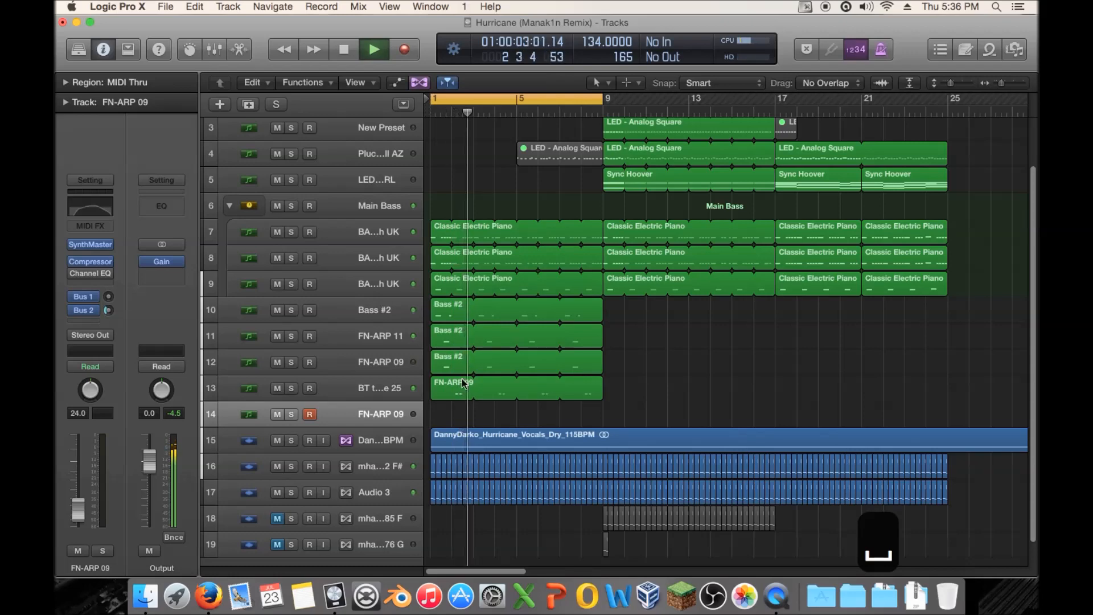
key(space)
right_click(459, 405)
click(480, 411)
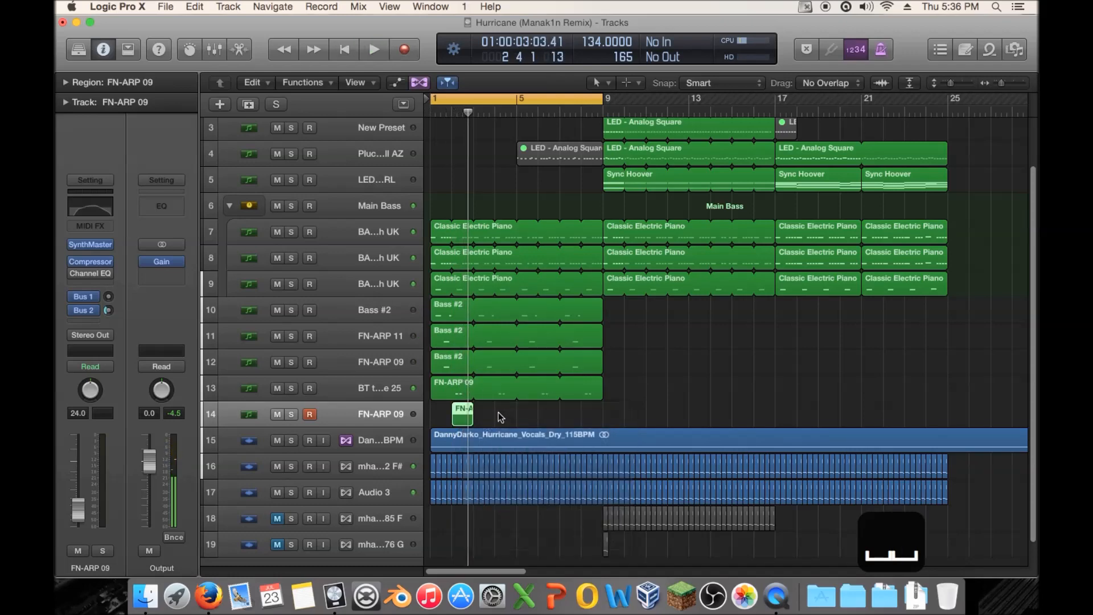
double_click(461, 413)
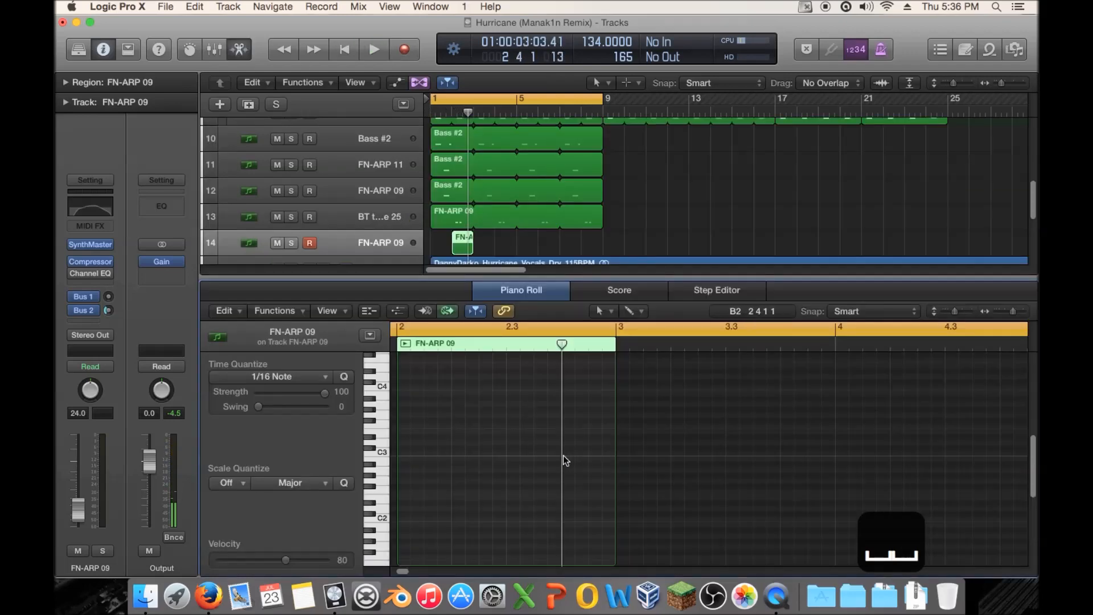
click(554, 420)
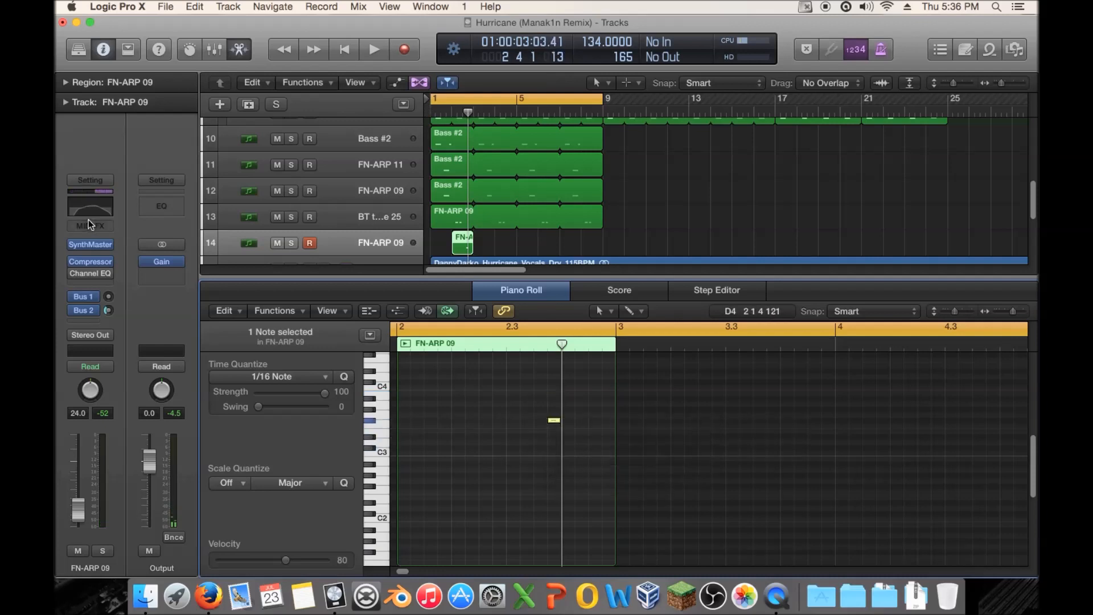
Set the side chain of track 14's Compressor to Bus 20 and close the plug-in window
click(89, 263)
click(569, 77)
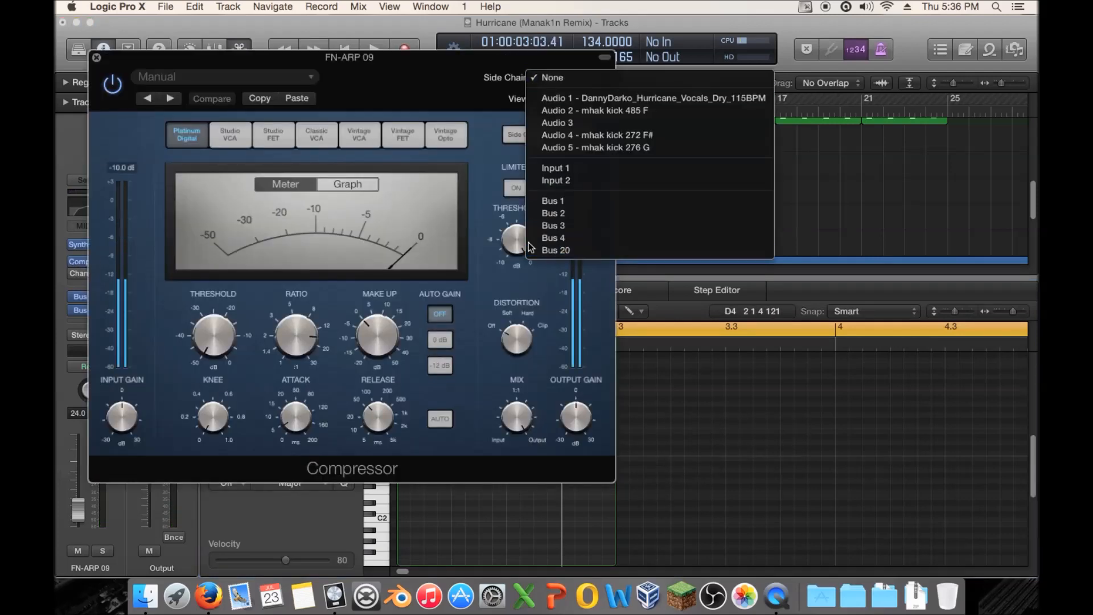
click(552, 250)
click(97, 58)
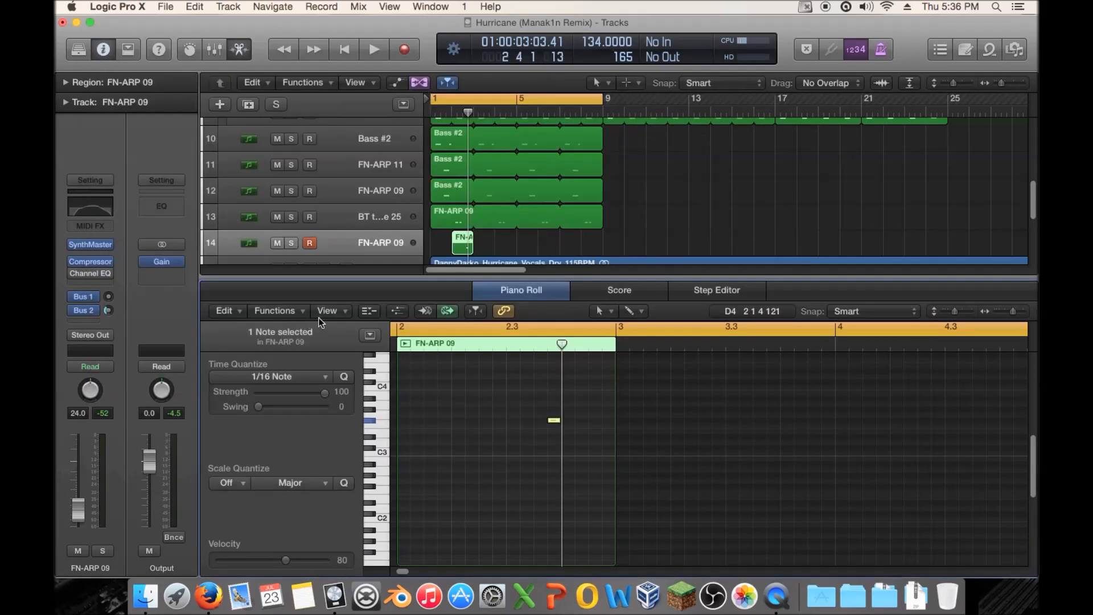
Arrange two short notes in the bar 2 region, A3 at 2 3 3 and G#3 at 2 4 1
click(555, 422)
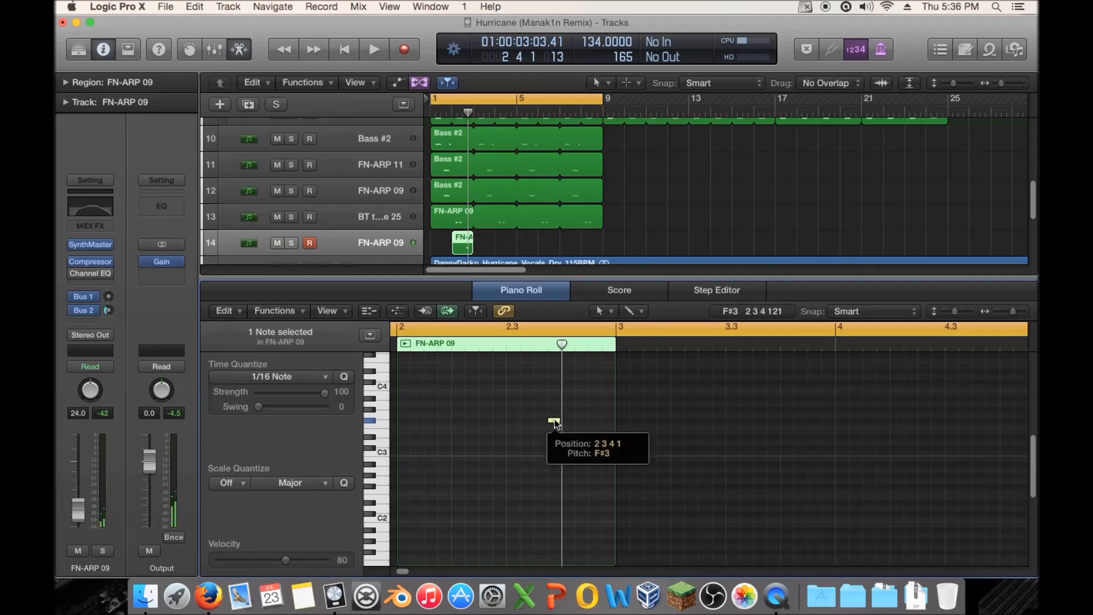
mouse_move(554, 422)
mouse_down()
mouse_move(555, 435)
mouse_move(554, 404)
mouse_move(554, 455)
mouse_move(555, 407)
mouse_up()
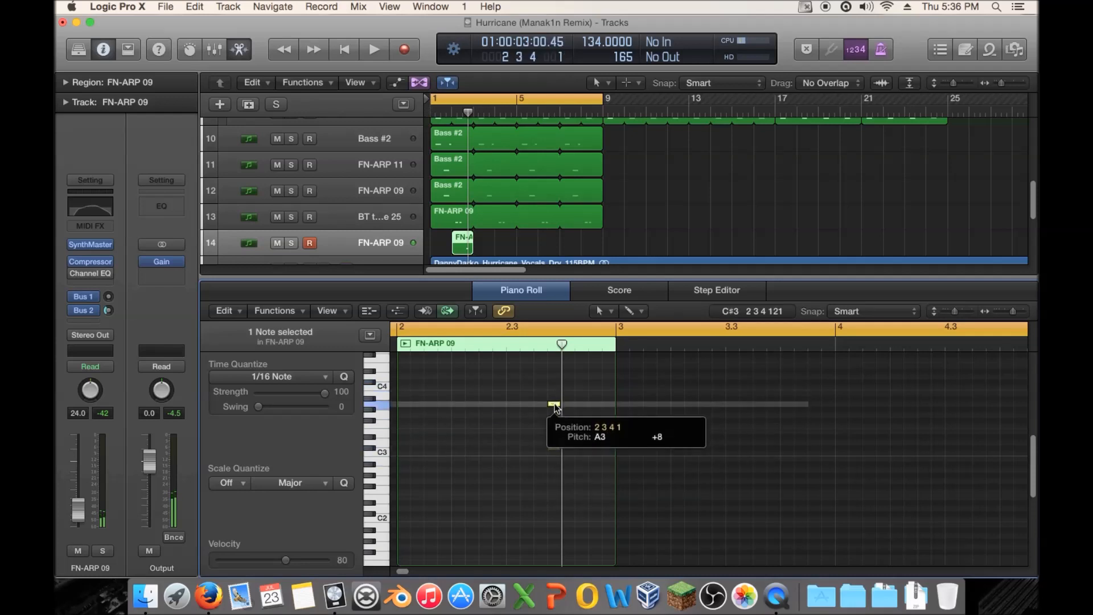
drag(555, 407, 581, 409)
drag(592, 393, 539, 405)
click(555, 408)
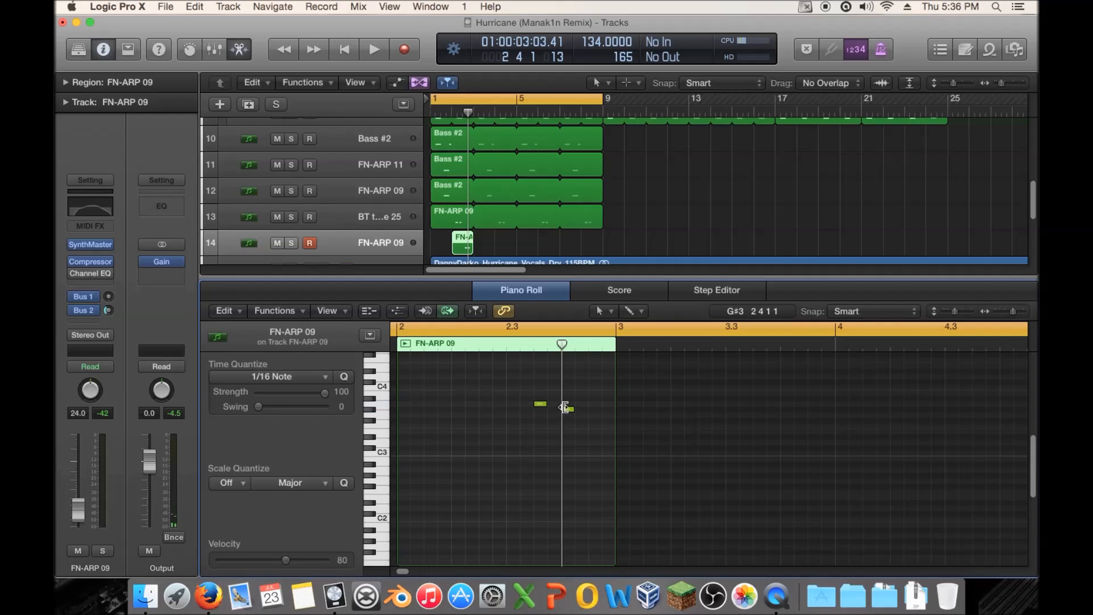
Play the mix twice from the beginning through bar 2 to hear the two new notes
key(space)
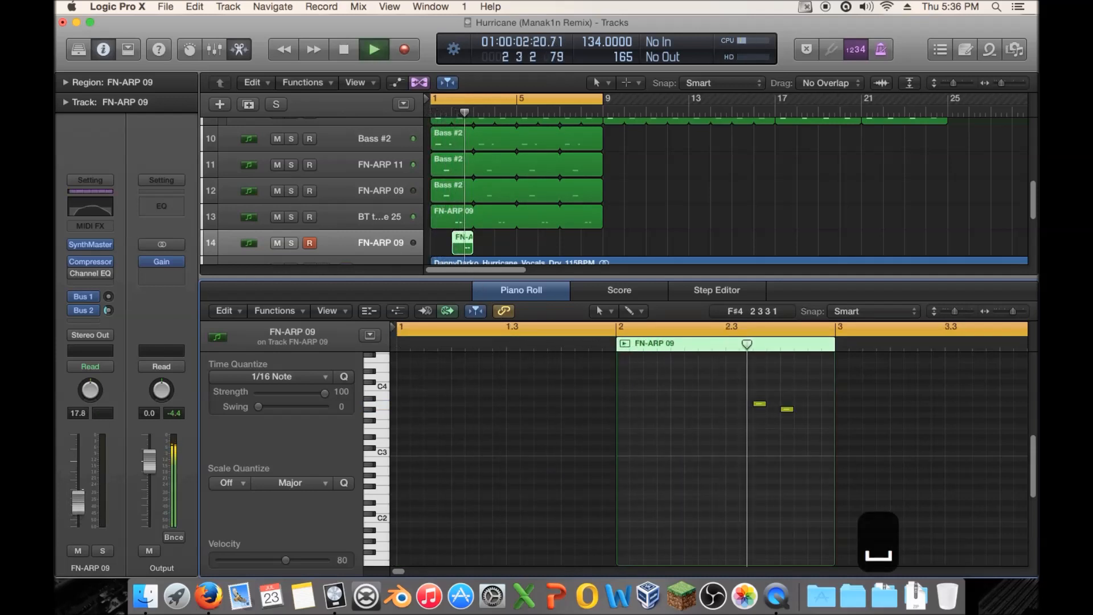
key(space)
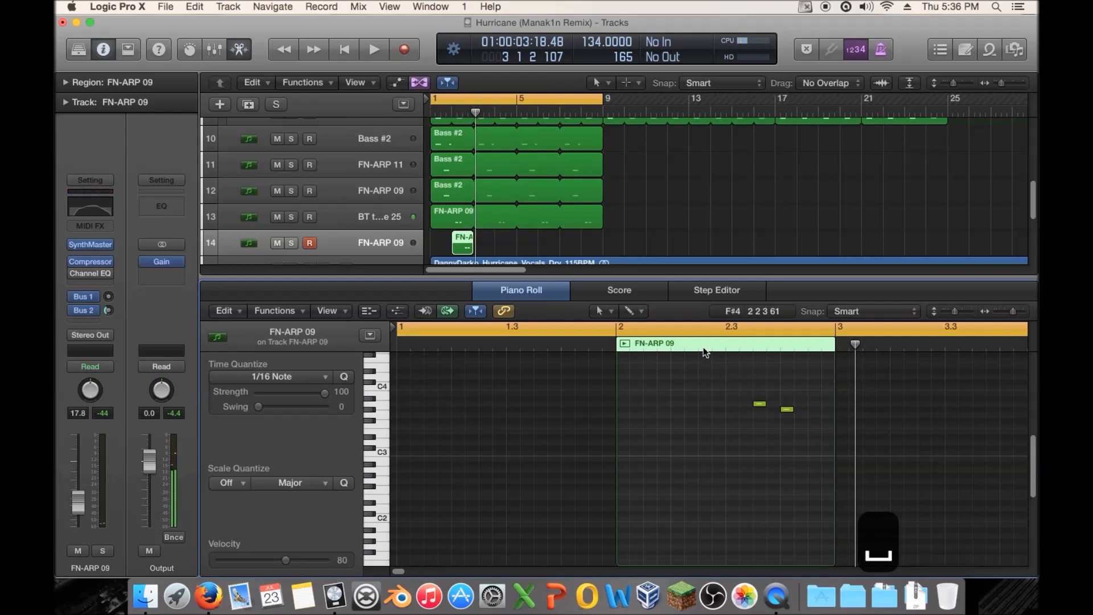
key(space)
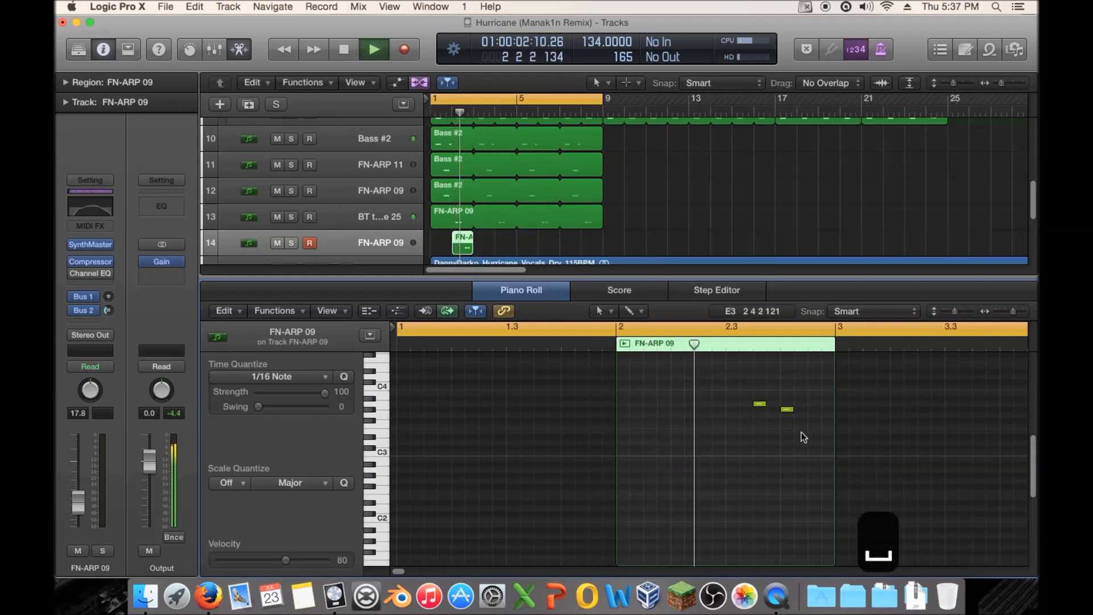
key(space)
Move the G#3 note to position 2 4 3 1 and play the first two bars to check it
drag(786, 408, 812, 408)
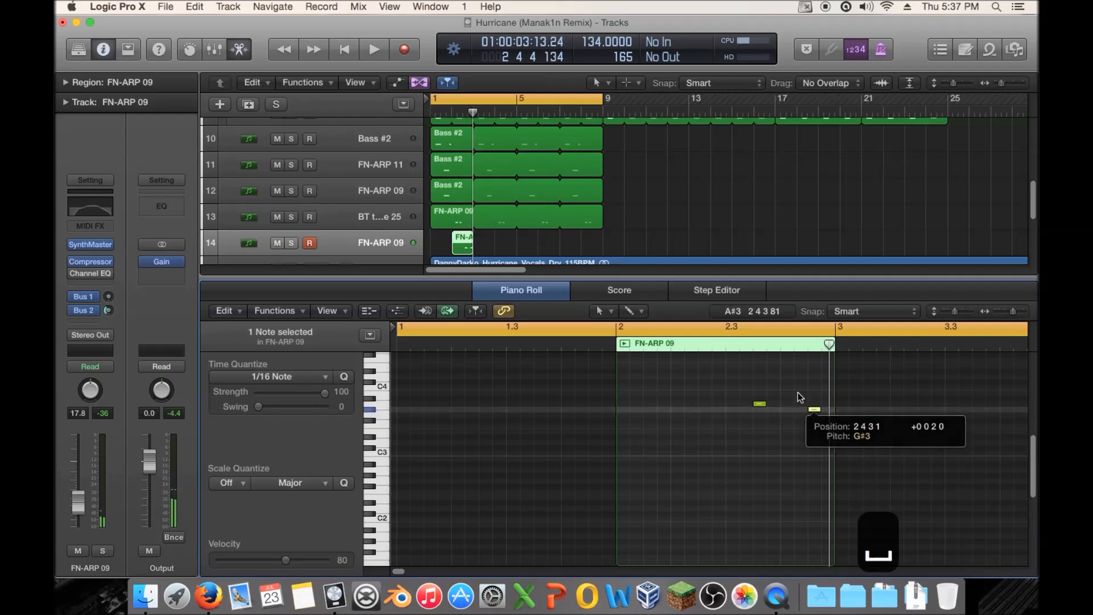
key(Return)
key(space)
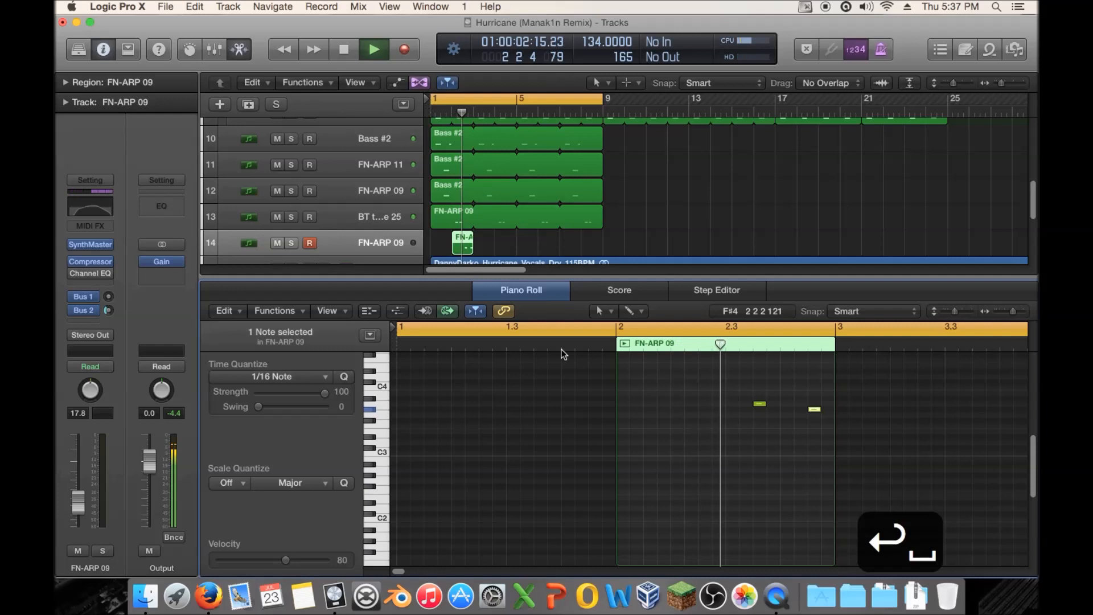
key(space)
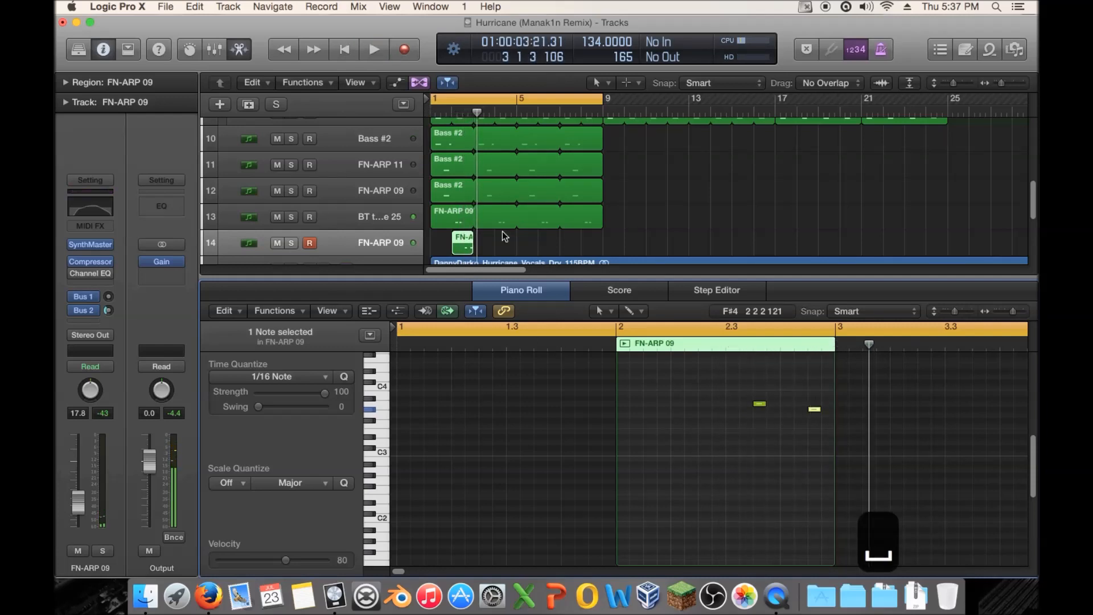
Extend the start of track 14's region back to bar 1 and loop it up to bar 9
drag(453, 249, 431, 248)
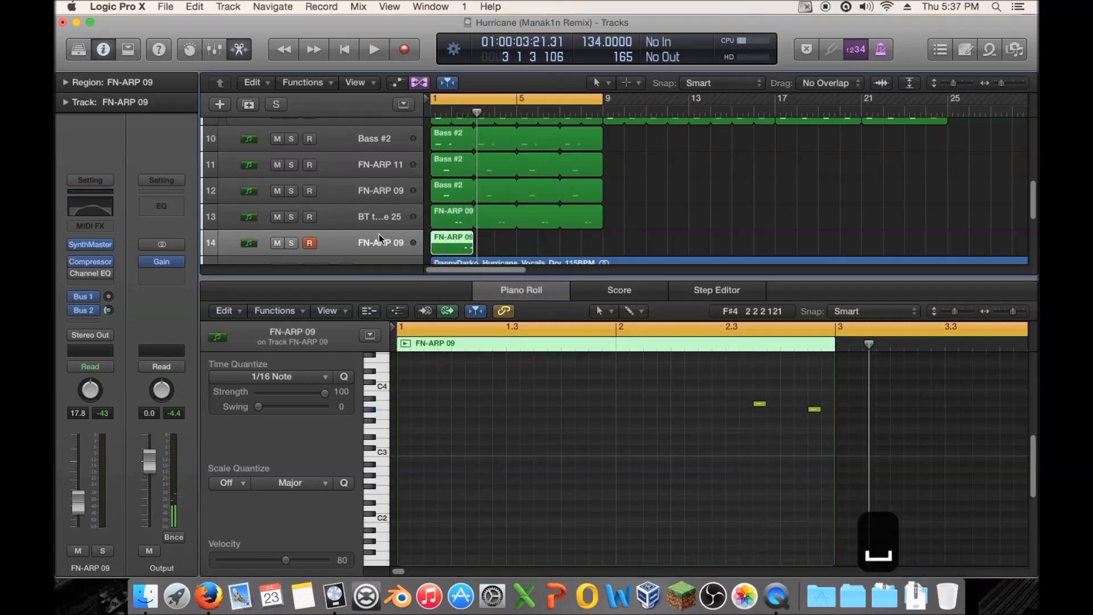
click(291, 243)
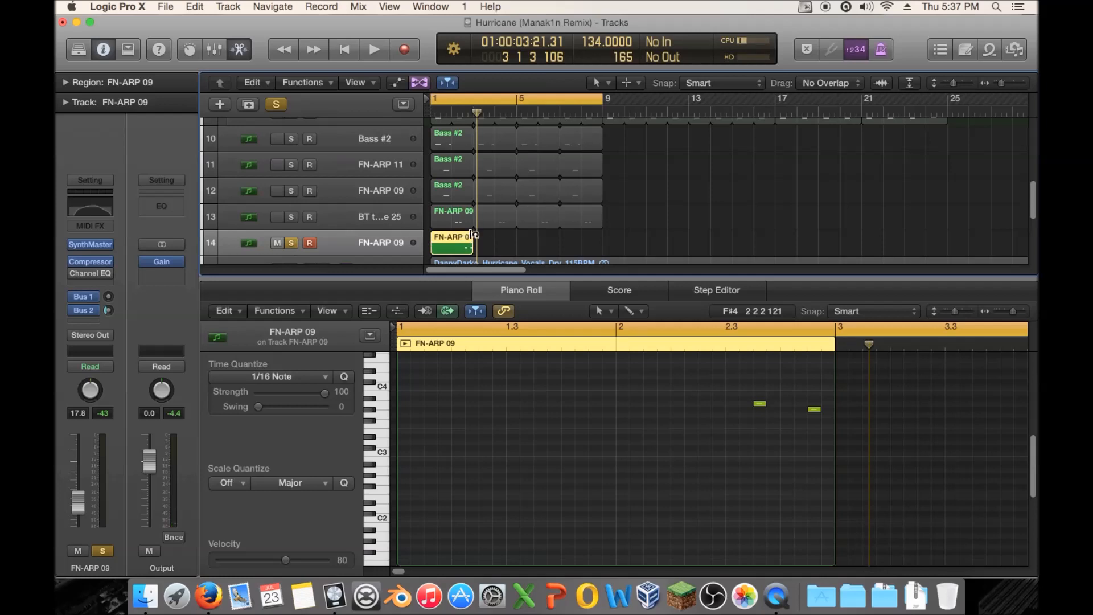
drag(474, 234, 602, 239)
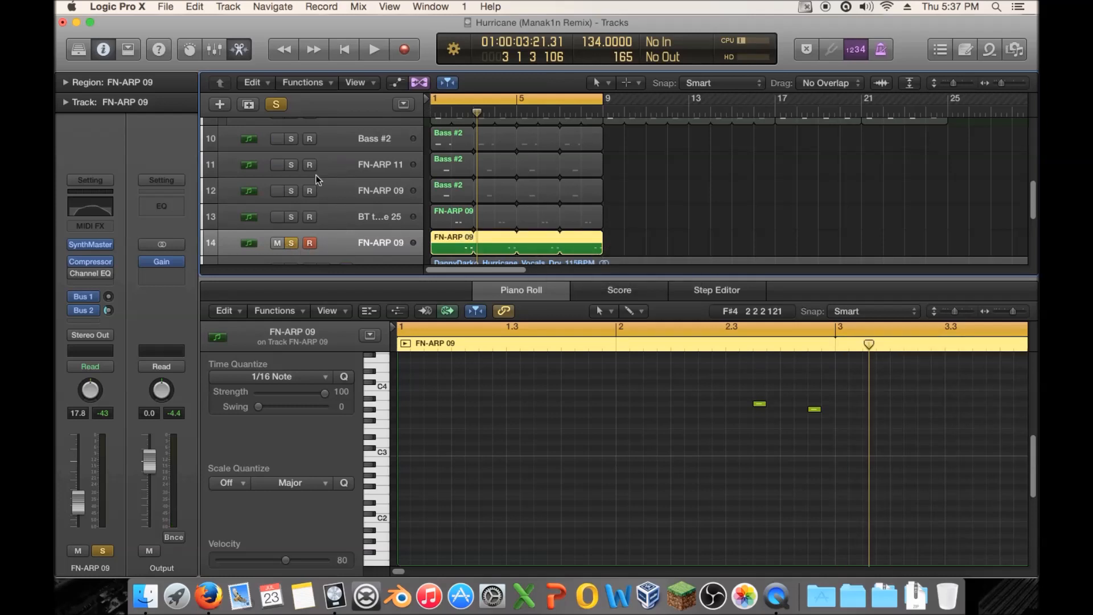
click(103, 550)
Play the full mix into bar 6 with the looped region and examine its two notes in the Piano Roll
key(space)
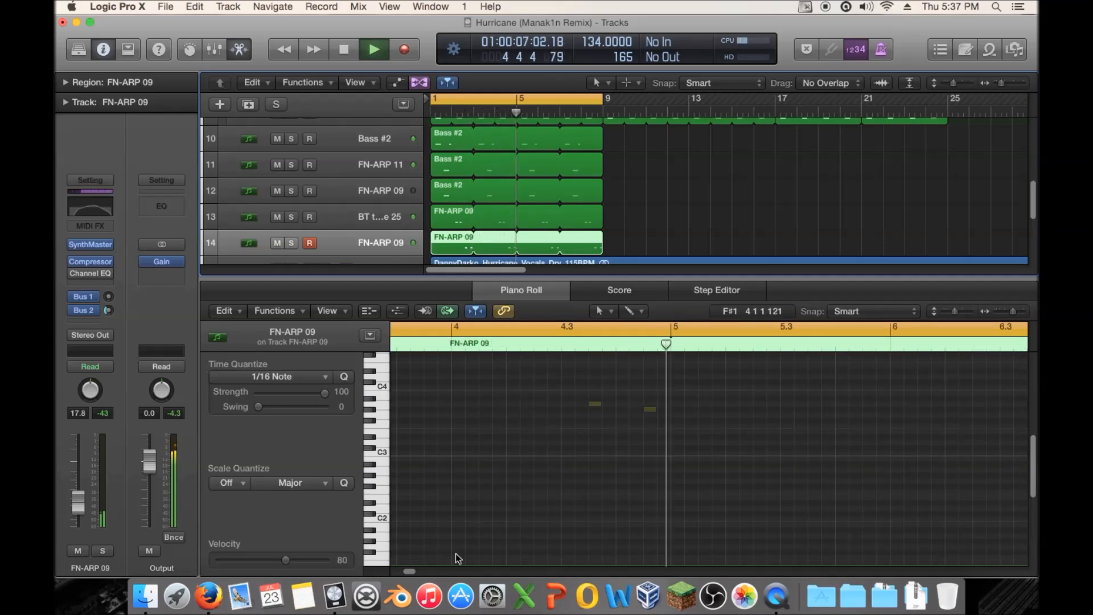
scroll(449, 558, left, 5)
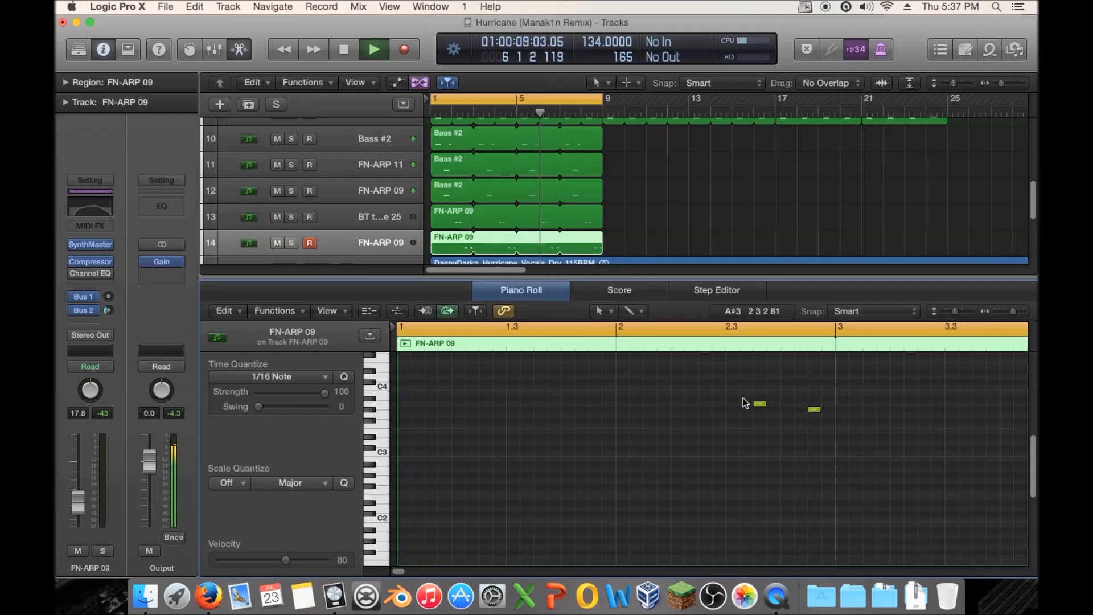
key(space)
drag(858, 387, 741, 424)
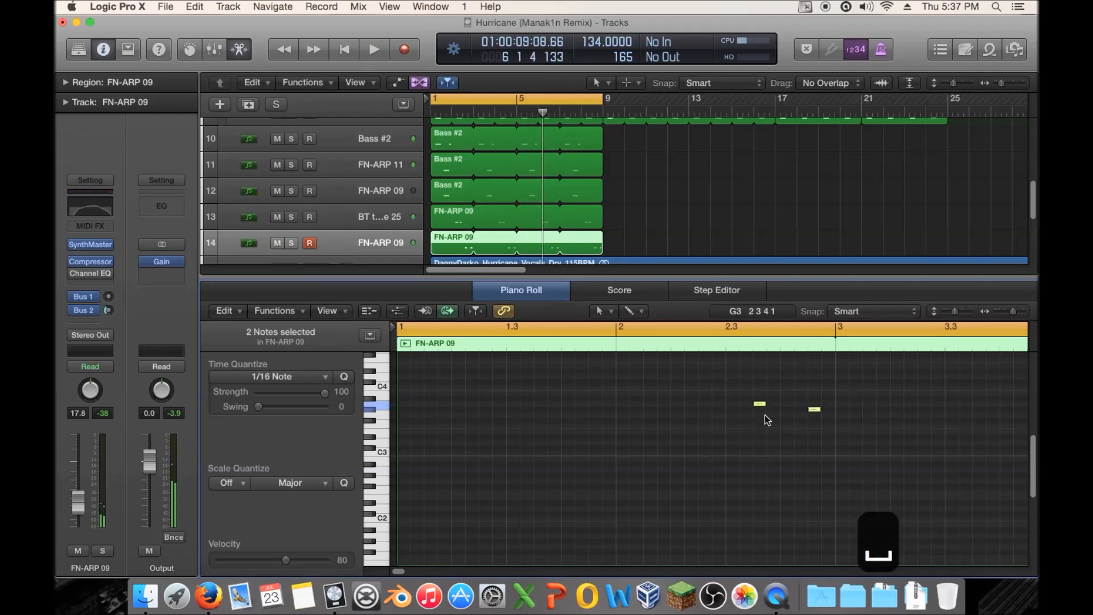
click(707, 359)
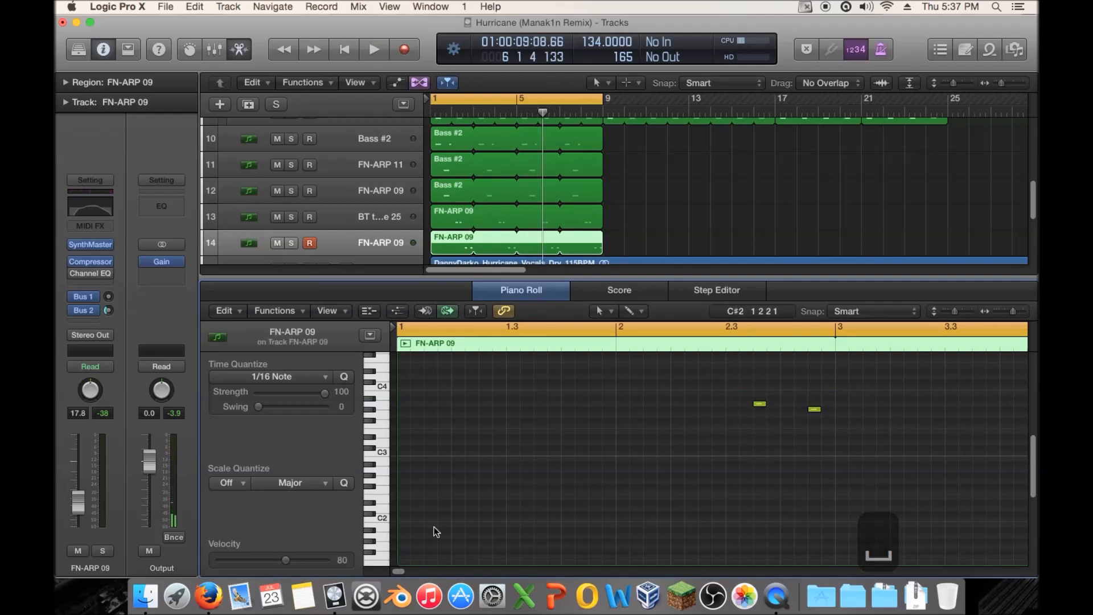
mouse_move(400, 571)
mouse_down()
mouse_move(410, 572)
mouse_move(398, 571)
mouse_up()
scroll(570, 433, up, 1)
scroll(569, 429, up, 2)
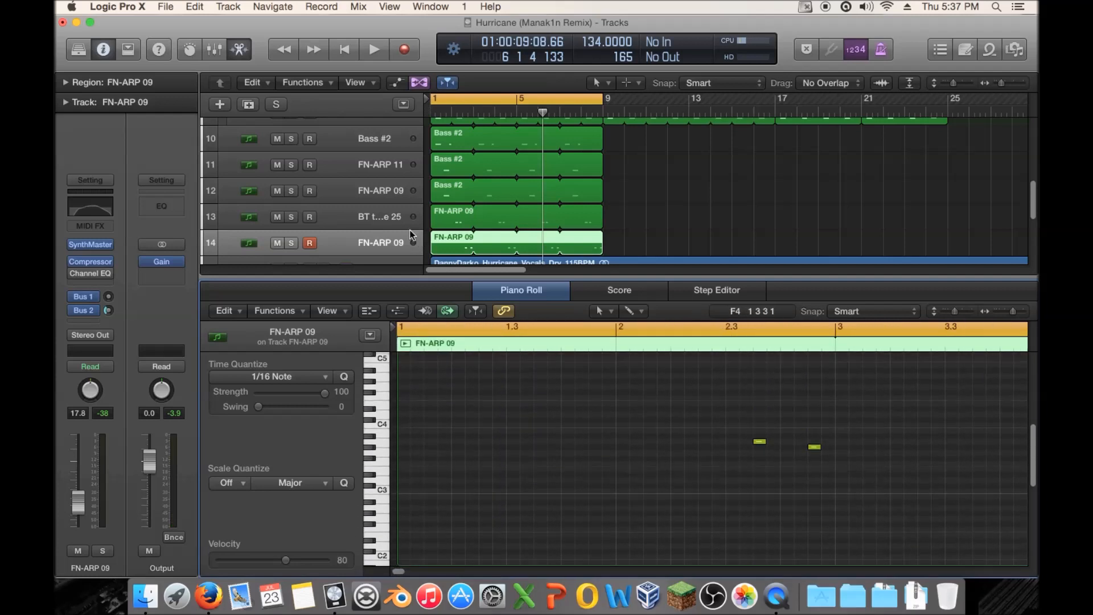
Solo Bass #2, FN-ARP 11, FN-ARP 09 and BT technogroove 25, and play them from the beginning
drag(291, 217, 295, 137)
key(space)
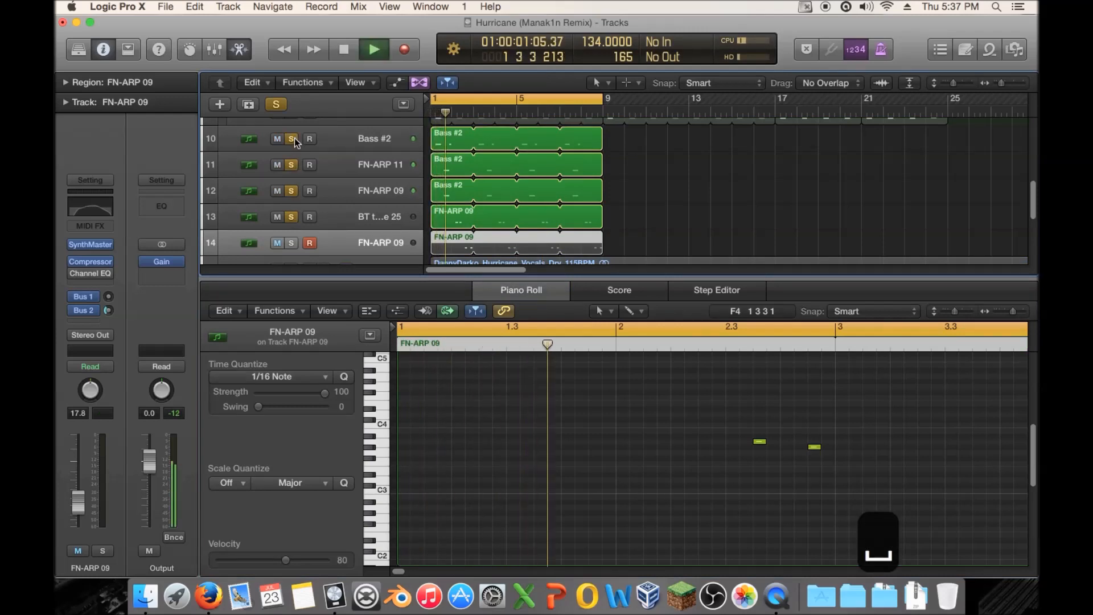
Take BT technogroove 25 and track 12's FN-ARP 09 out of the solo group one by one, replaying from the beginning
key(space)
key(space)
key(space)
click(291, 216)
key(space)
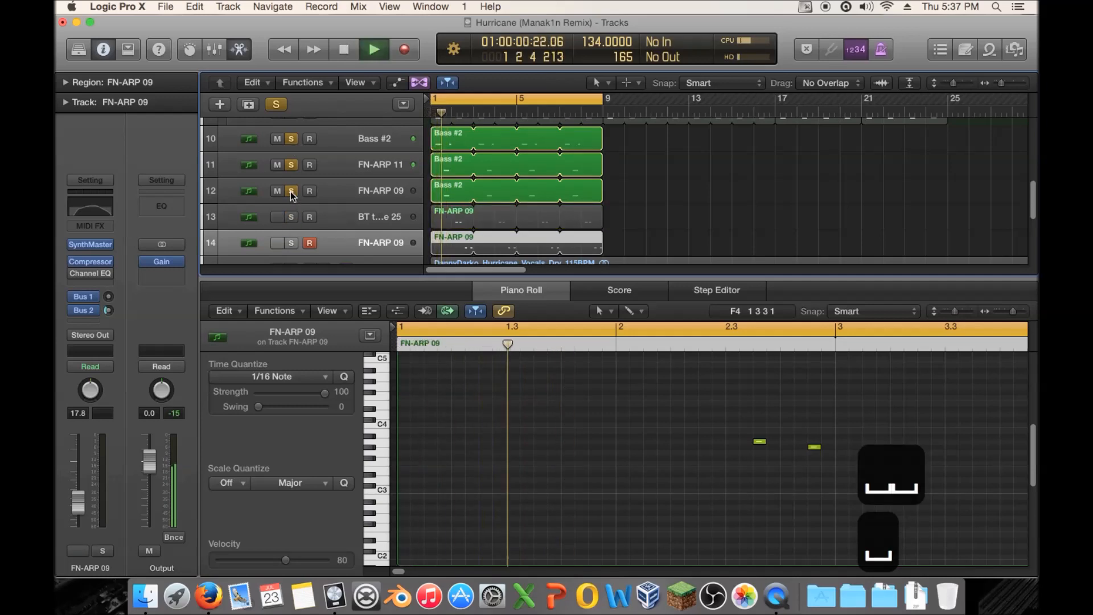
key(space)
click(290, 191)
key(space)
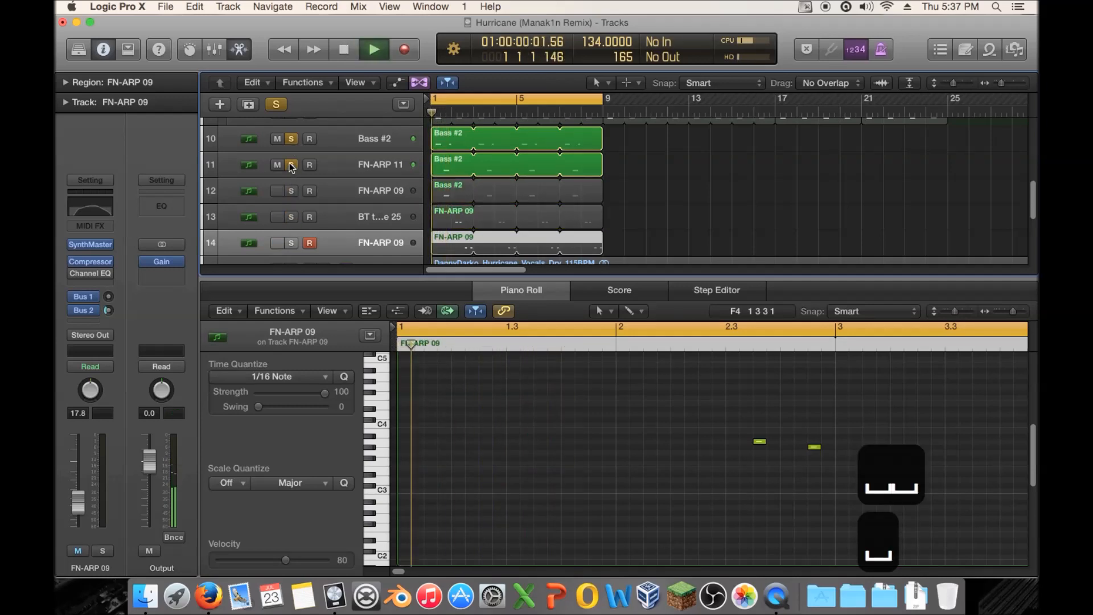
key(space)
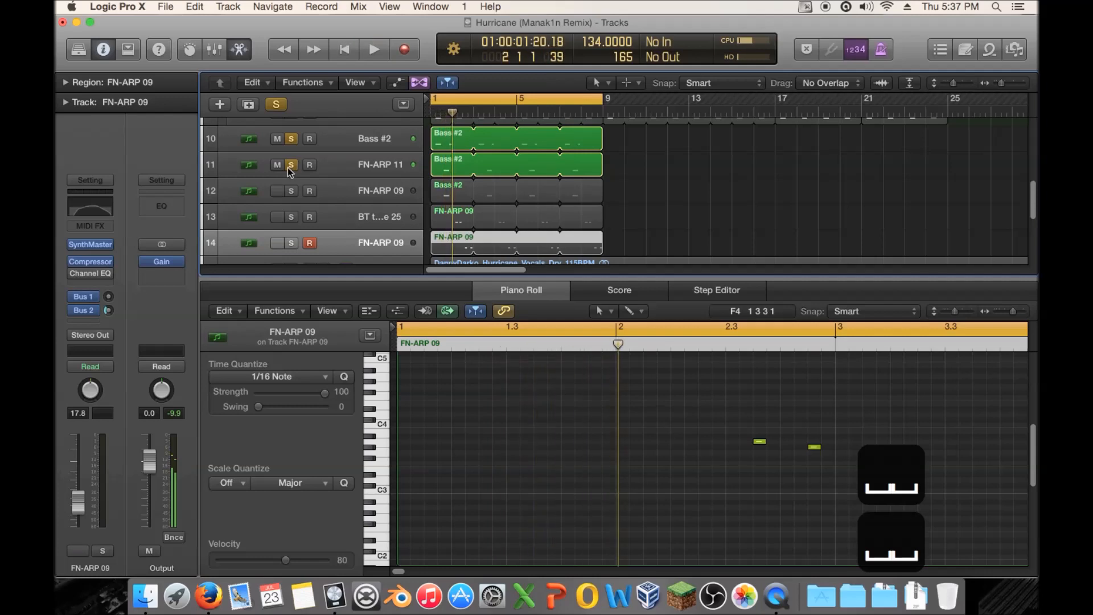
Solo only track 12, examine its Bass #2 region's note in the Piano Roll, and clear the solo
alt+click(290, 191)
click(449, 198)
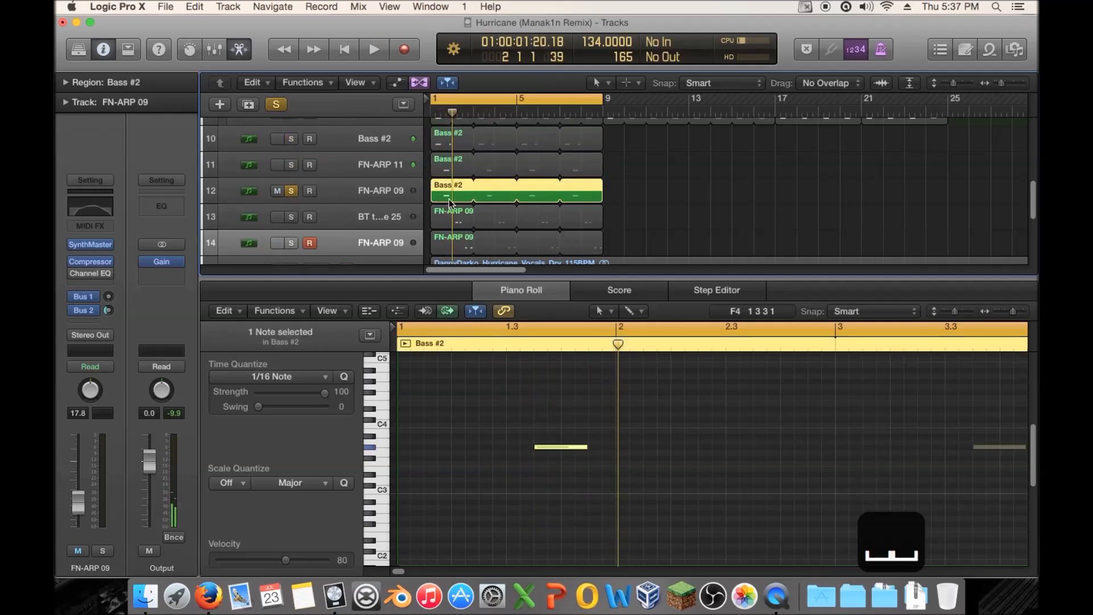
click(549, 430)
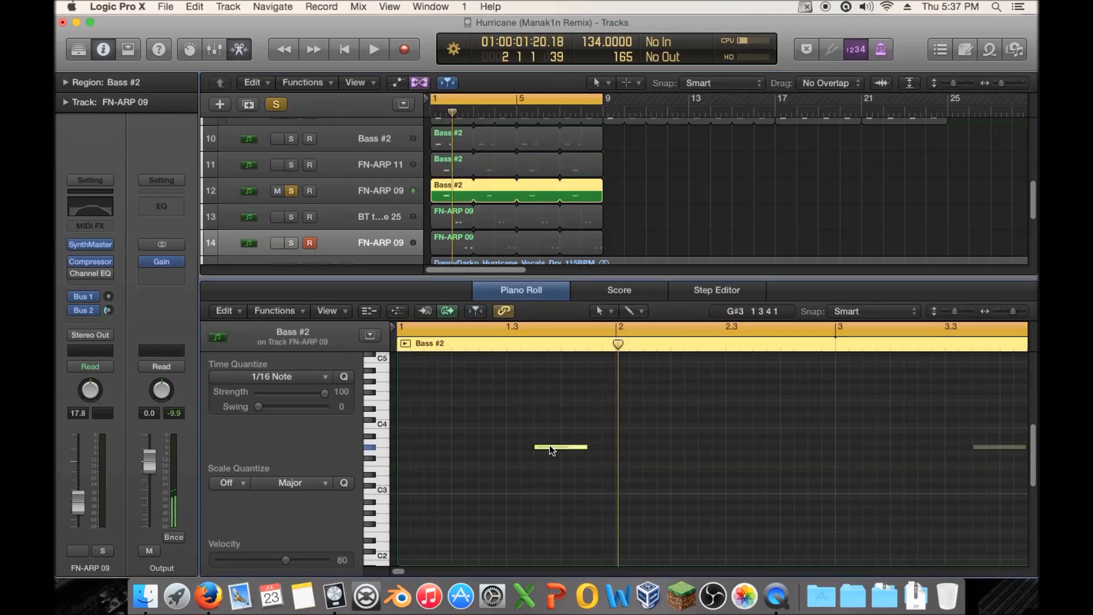
click(288, 190)
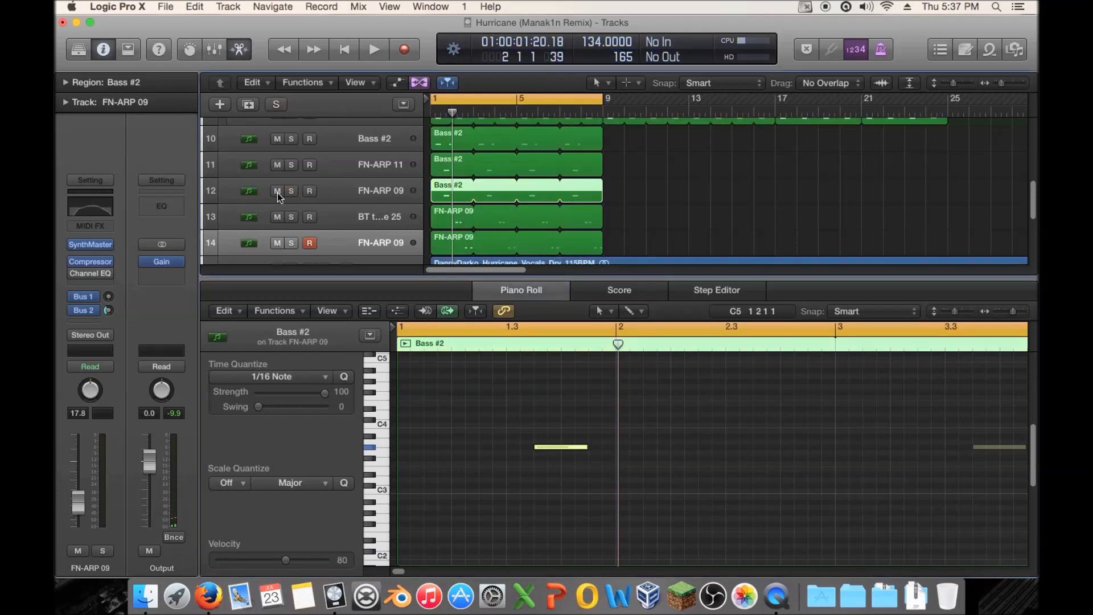
Mute track 12 and play the full mix up to bar 5, toggling the mute to compare
click(277, 190)
key(space)
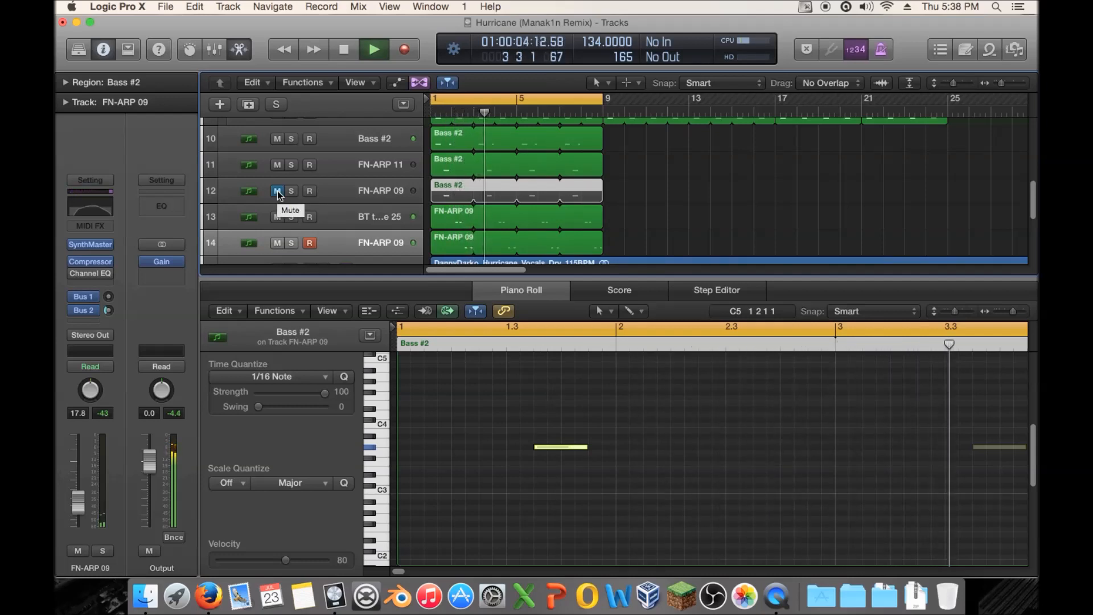
click(278, 191)
click(278, 190)
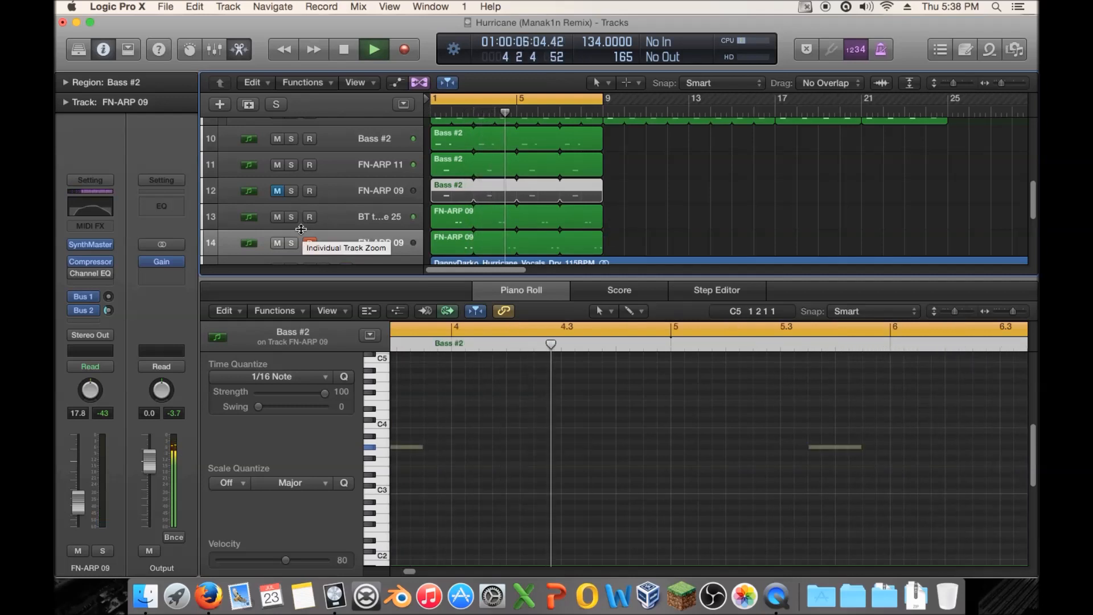
key(space)
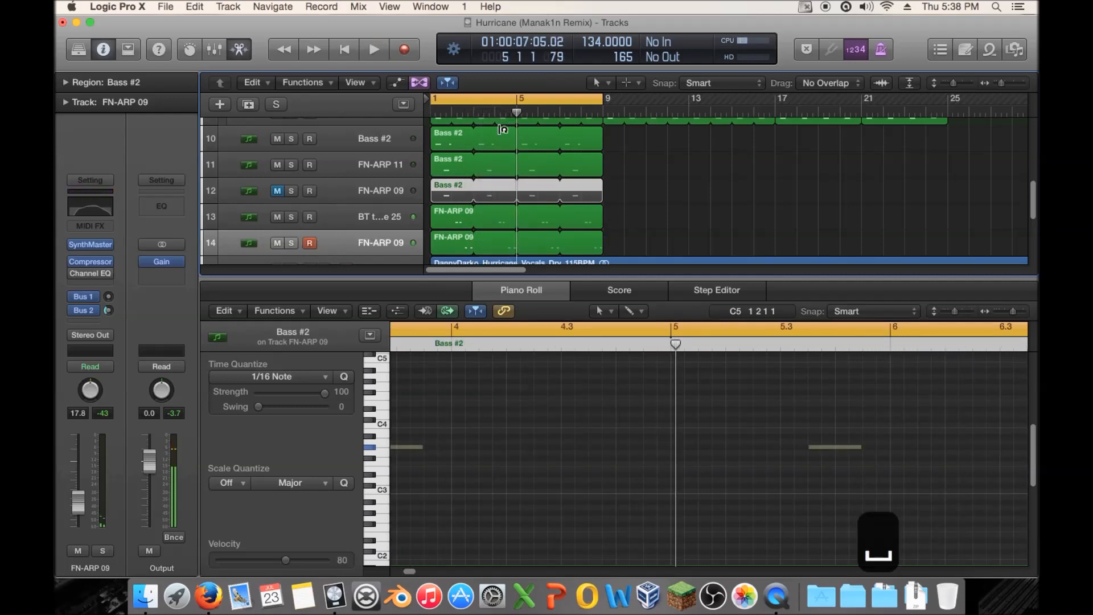
Duplicate track 14, copy its FN-ARP 09 region onto the new track, and transpose the copied notes down one octave
click(474, 111)
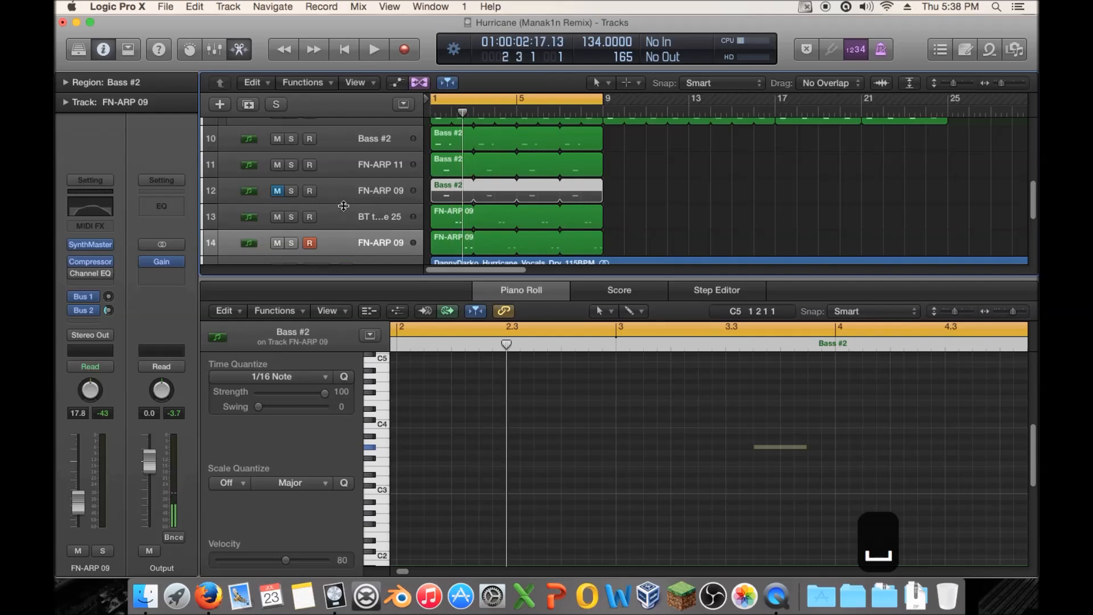
click(249, 104)
drag(469, 224, 455, 240)
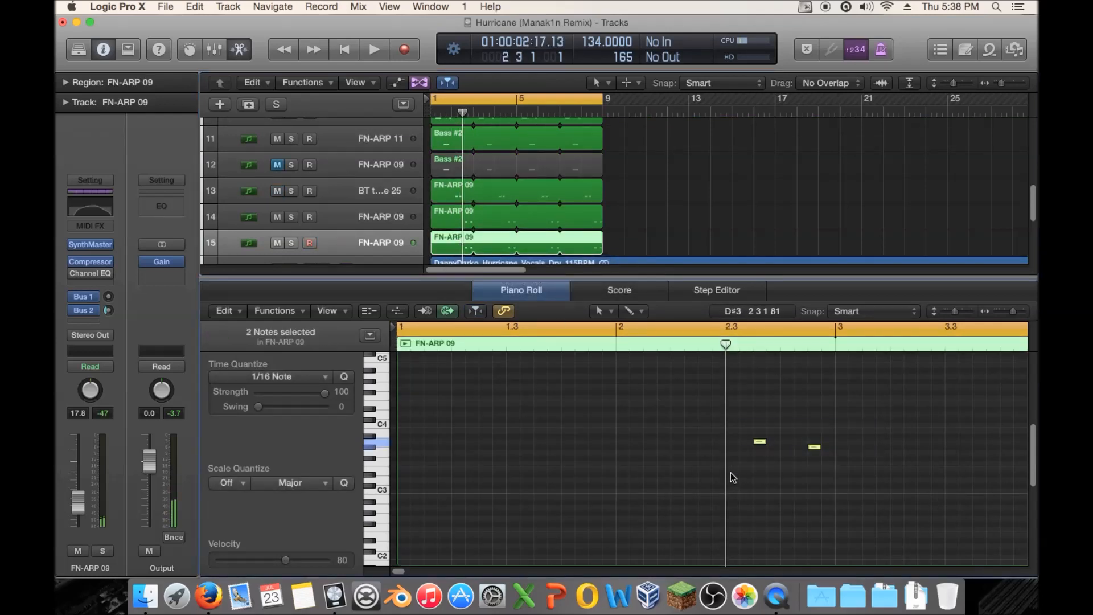
key(alt+shift+Down)
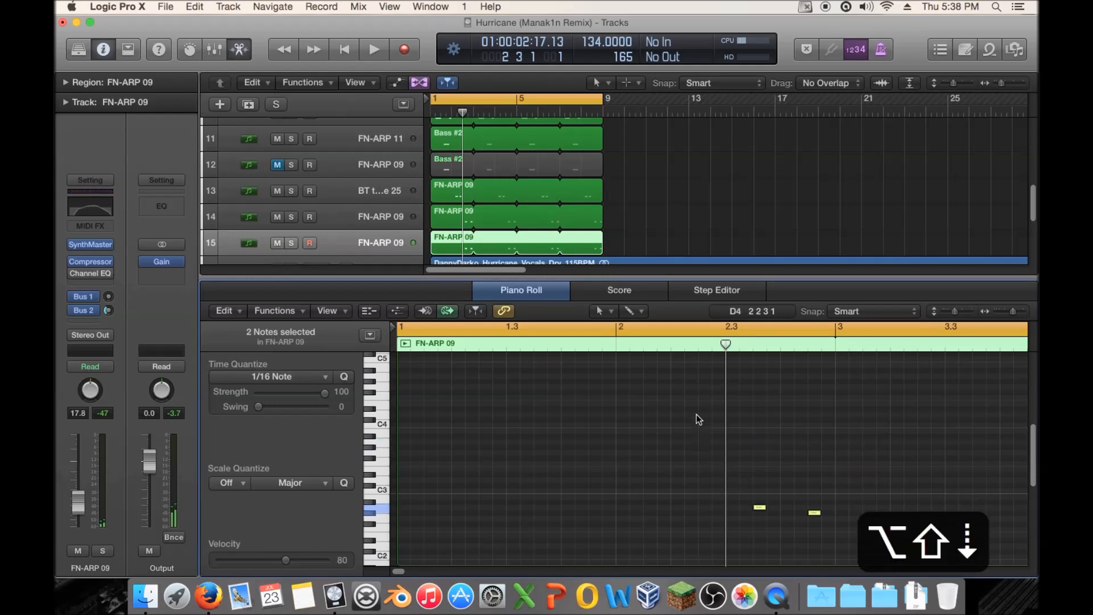
Check the side chain source of the new track's Compressor
click(94, 261)
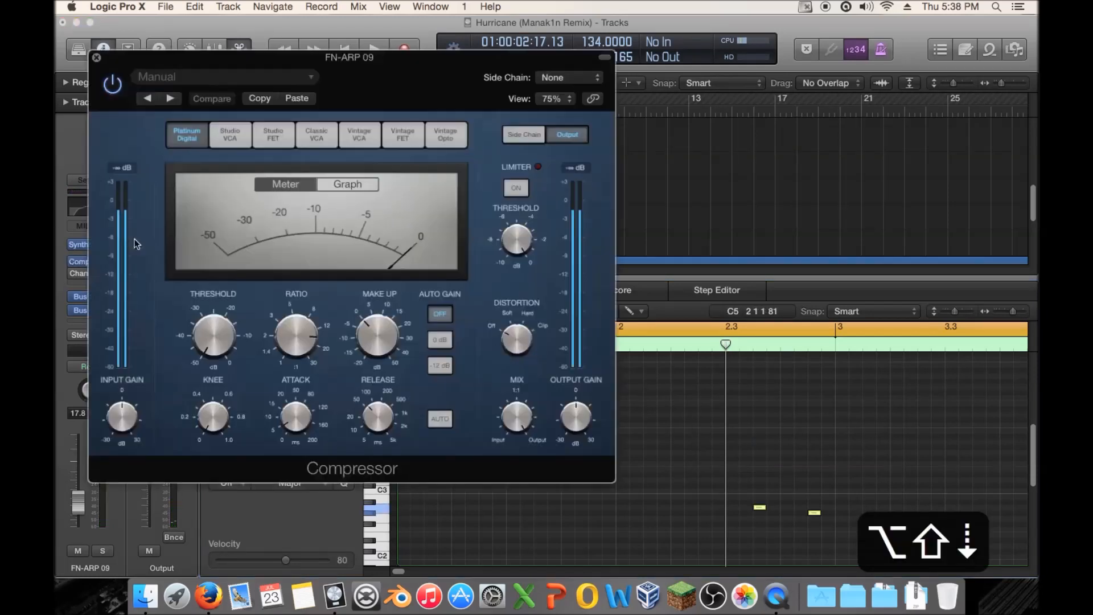
click(564, 76)
click(97, 58)
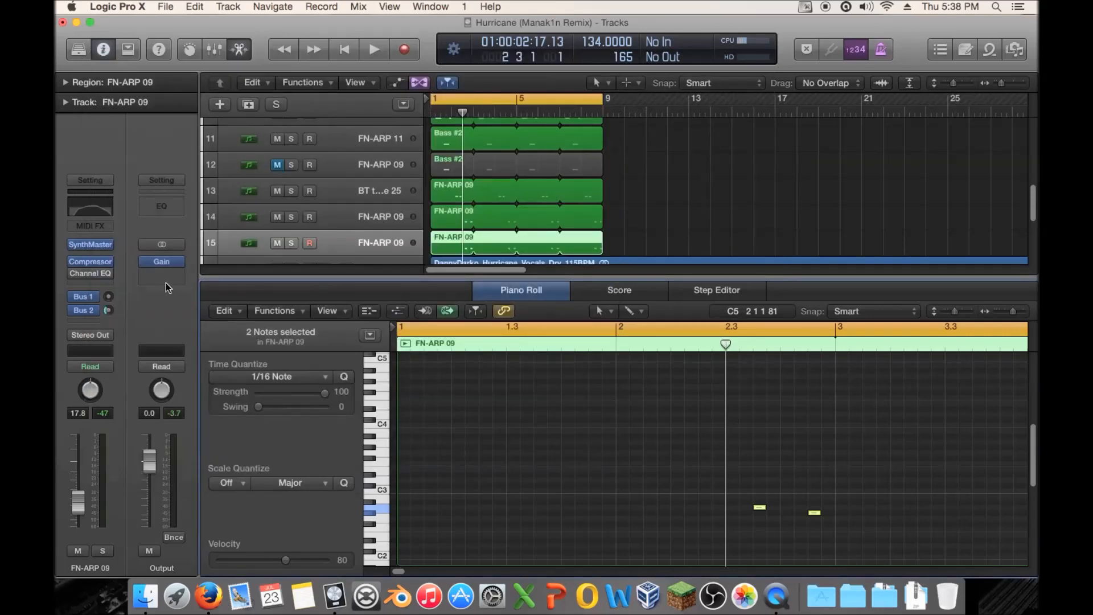
Solo track 15, play it from bar 2, and shorten the cycle range to bar 2 only
click(292, 244)
click(456, 111)
key(space)
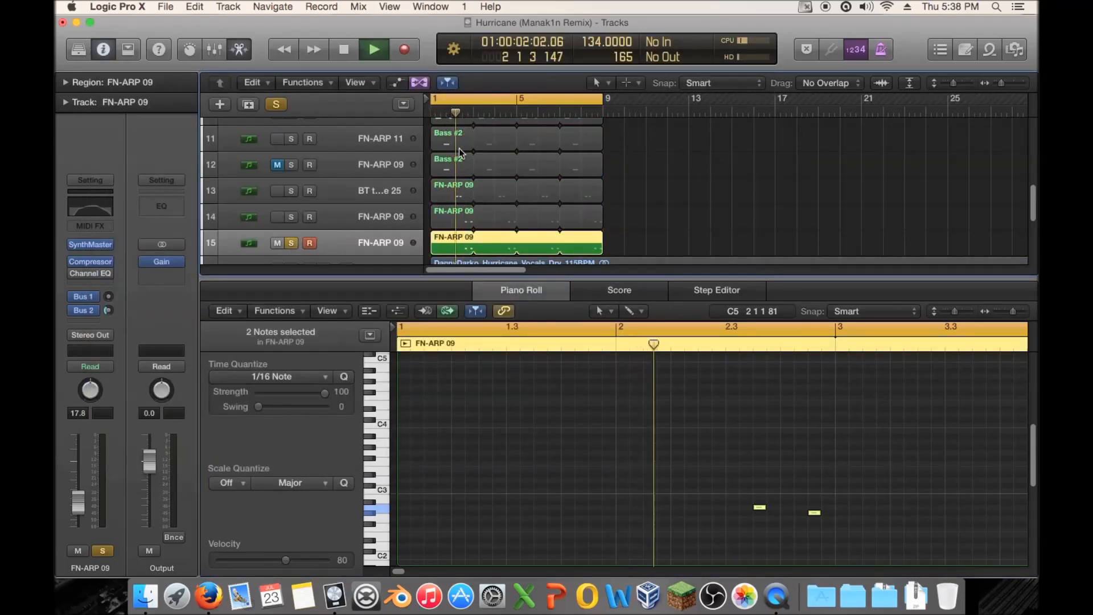
key(space)
mouse_move(439, 99)
mouse_down()
mouse_move(465, 101)
mouse_move(453, 100)
mouse_up()
drag(601, 100, 474, 100)
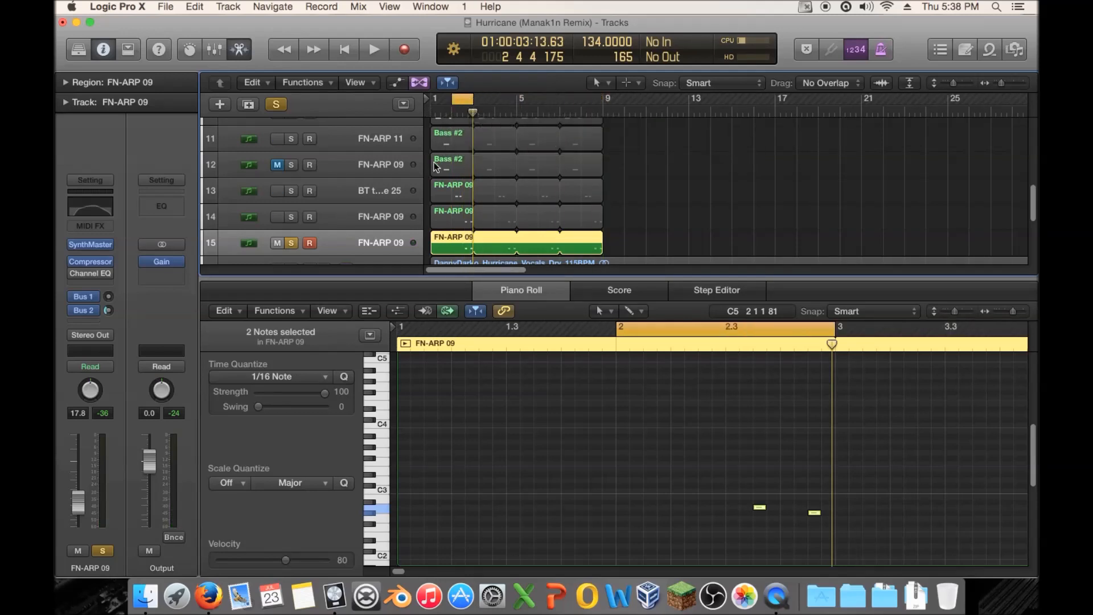
drag(841, 477, 768, 506)
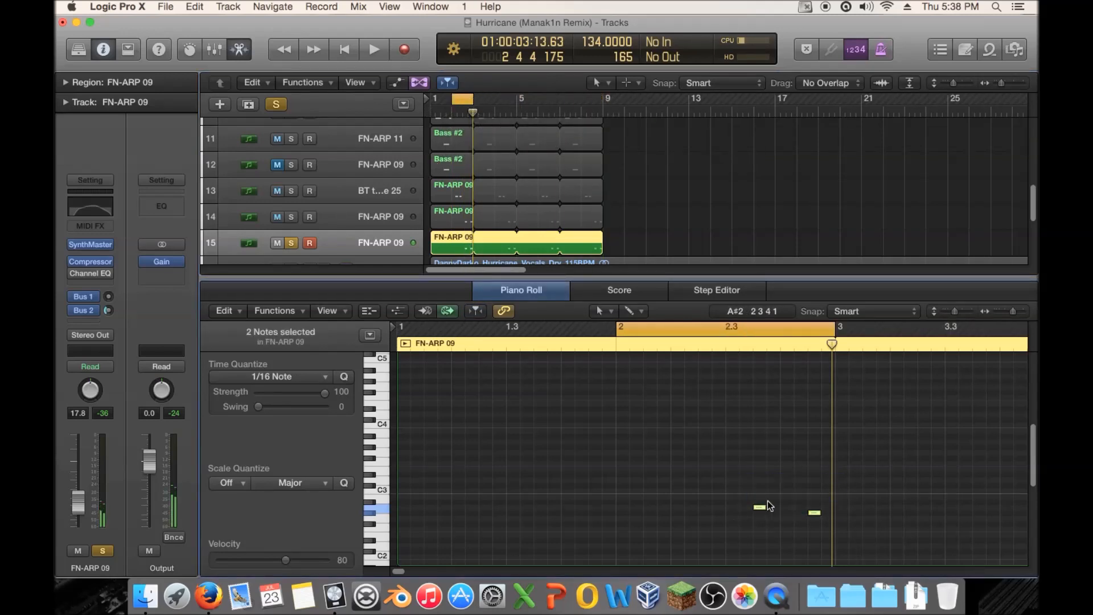
Filter track 15's SynthMaster presets by Bass and DubStep, load BA Analog Seq Bass BT, and audition it
click(98, 248)
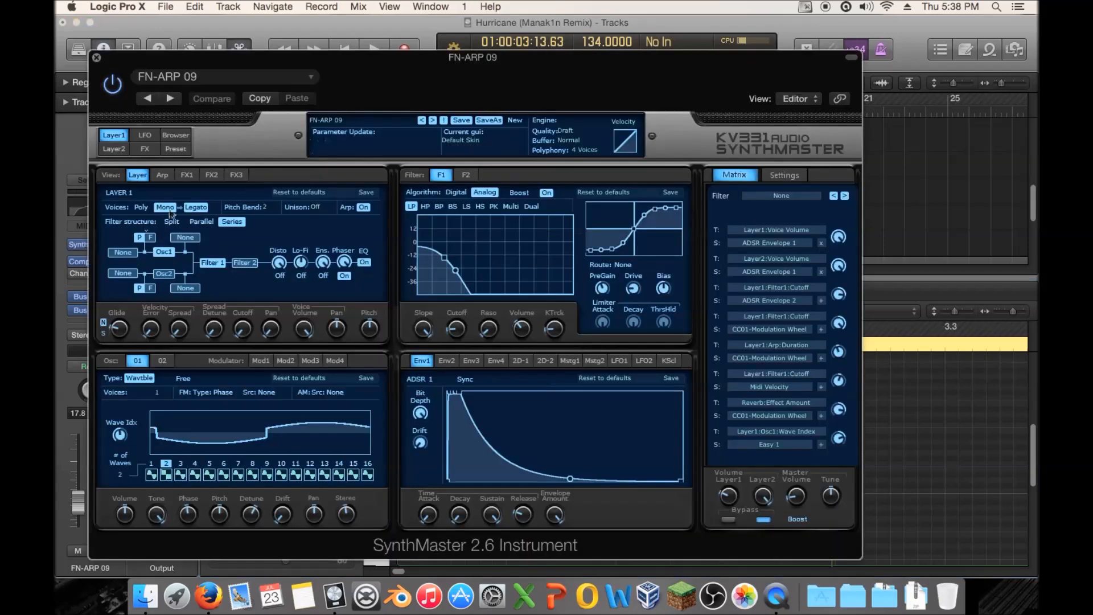
click(182, 138)
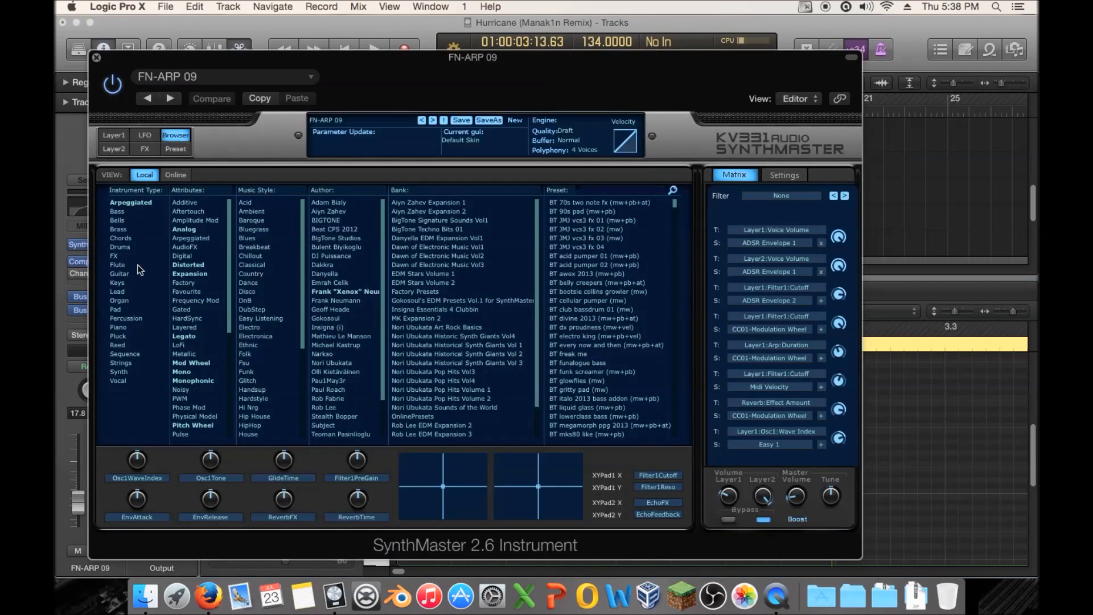
click(126, 213)
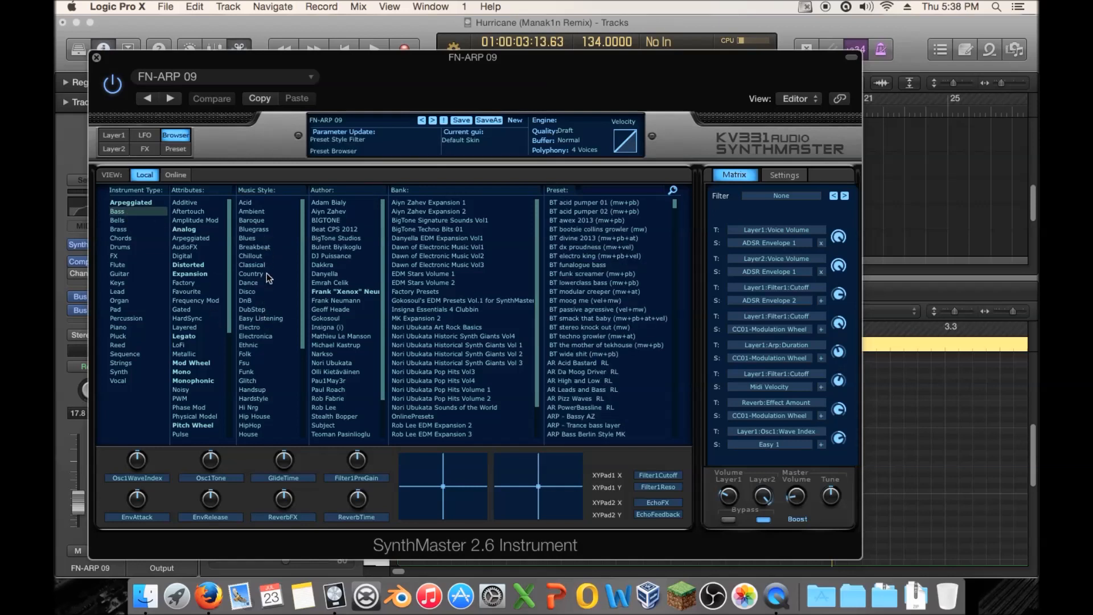
click(257, 309)
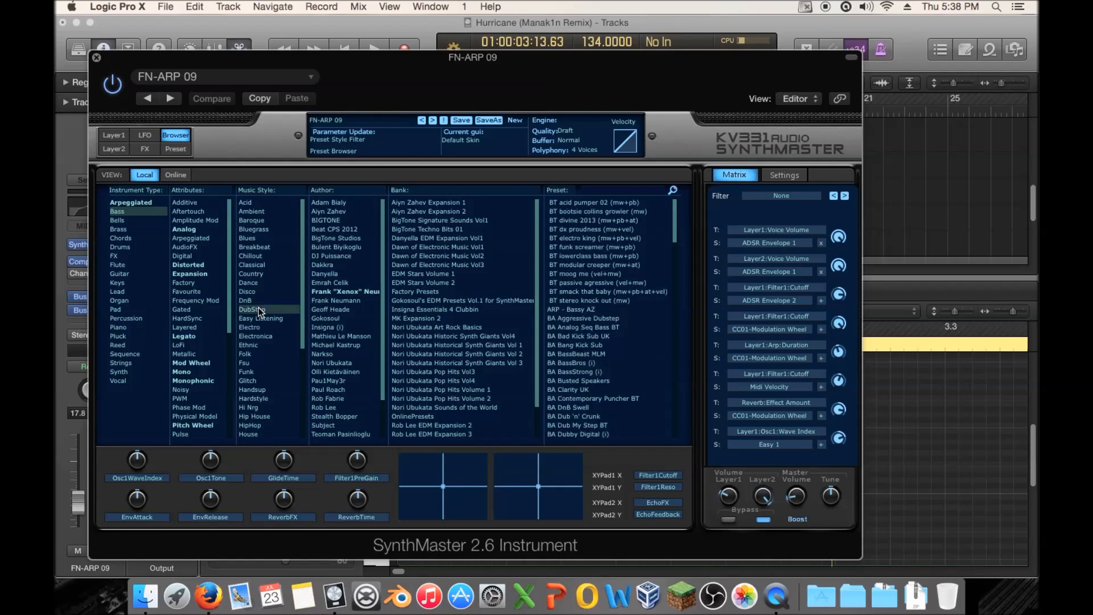
click(603, 329)
key(space)
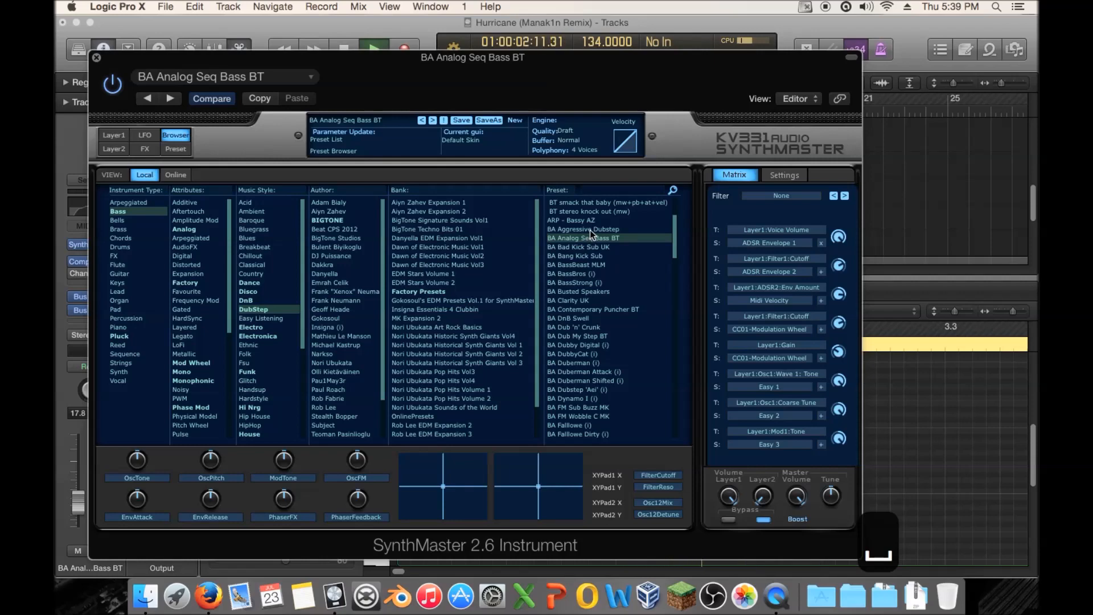
key(space)
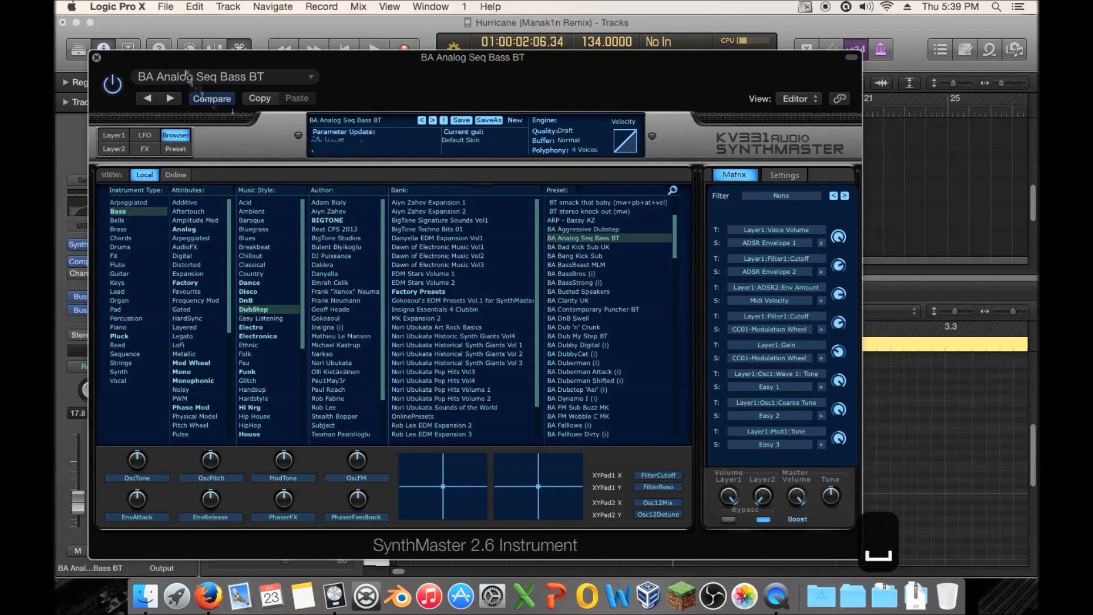
Add a lower note beneath the A2 note in bar 2 and shift the A2 note to position 2 3 3 61
drag(185, 57, 983, 330)
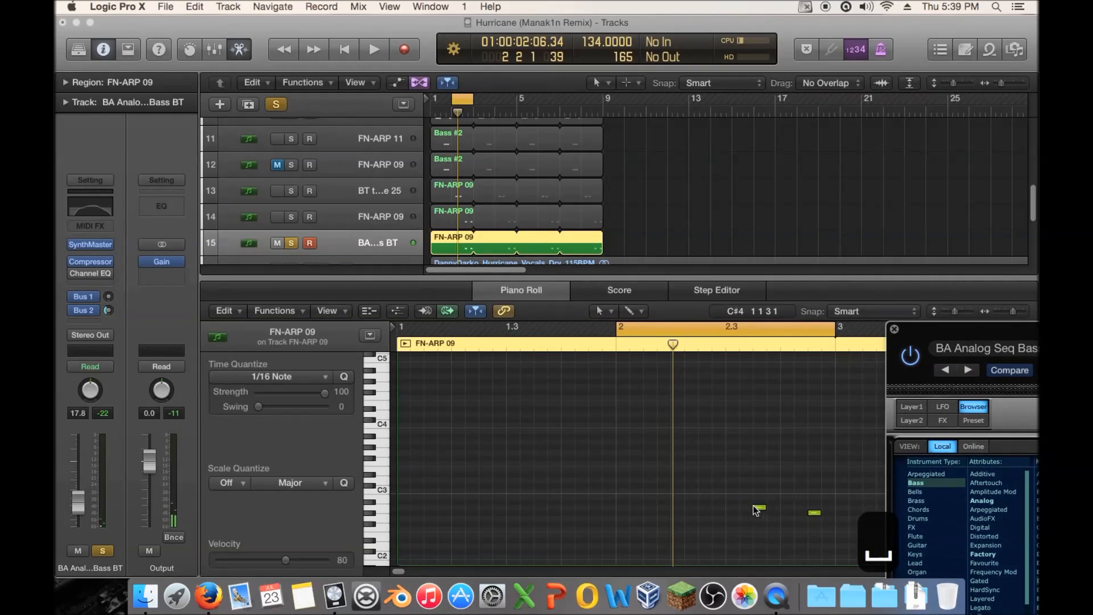
super+click(746, 523)
drag(748, 524, 765, 507)
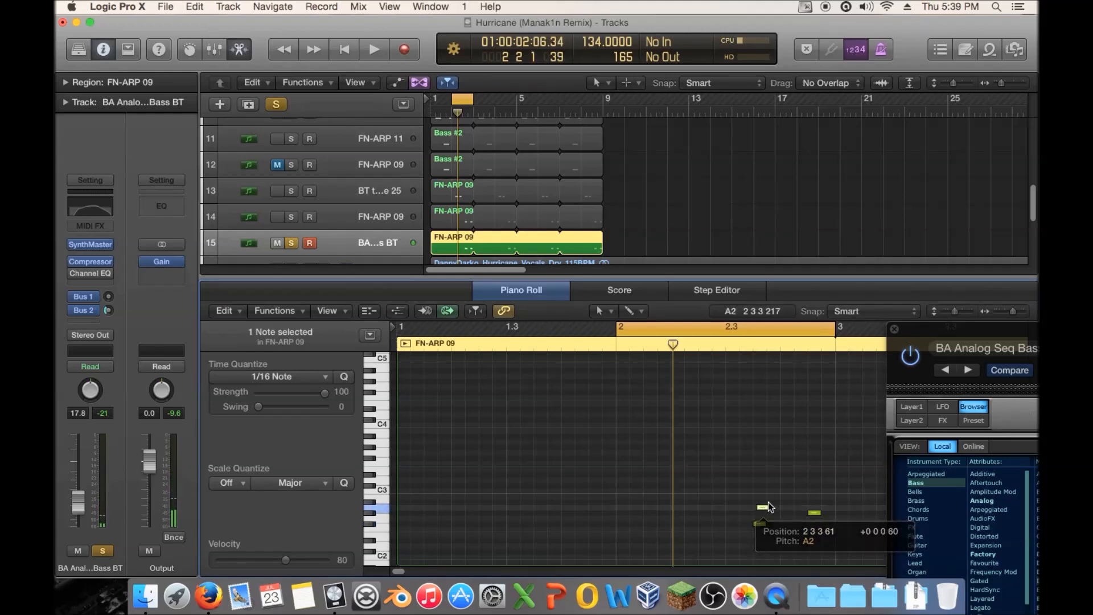
Turn on Legato for SynthMaster's Layer 1 and raise its Glide to 1.4 sec while auditioning bar 2
drag(914, 335, 400, 80)
click(395, 153)
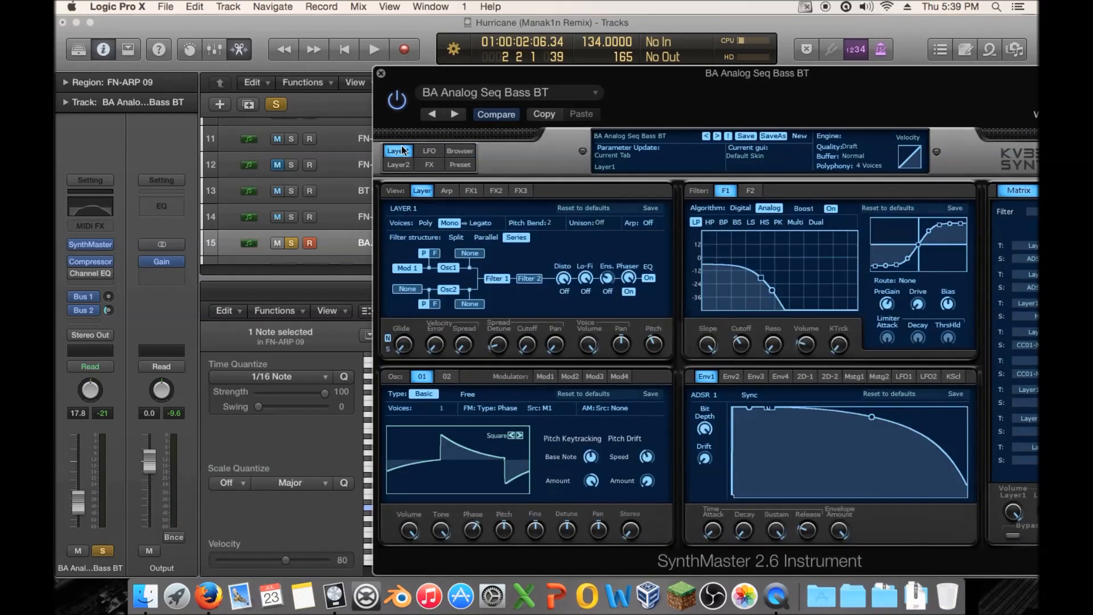
drag(484, 73, 347, 54)
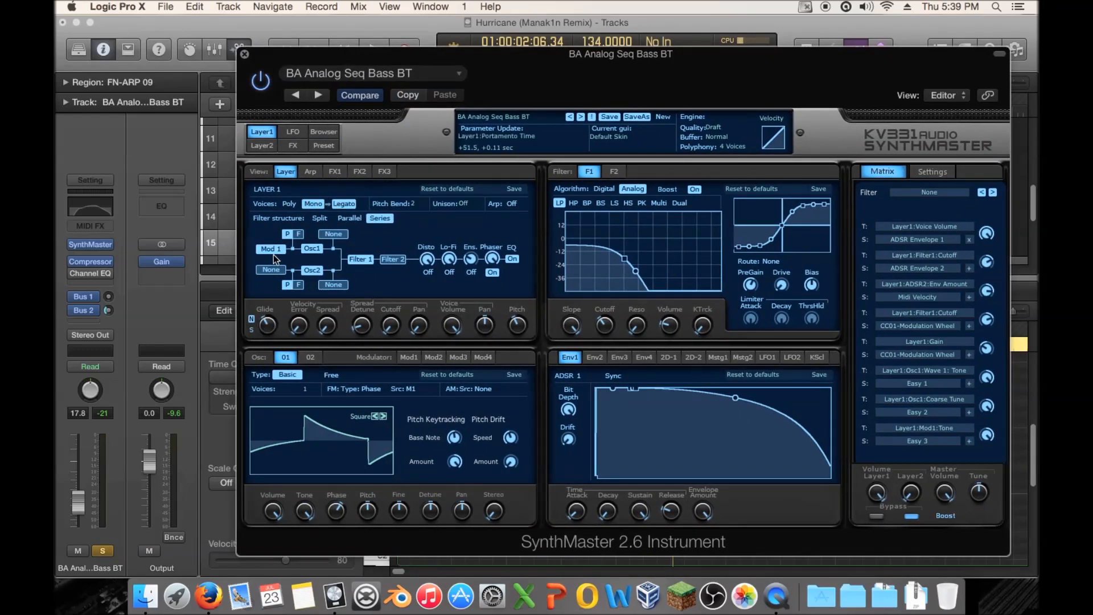
key(space)
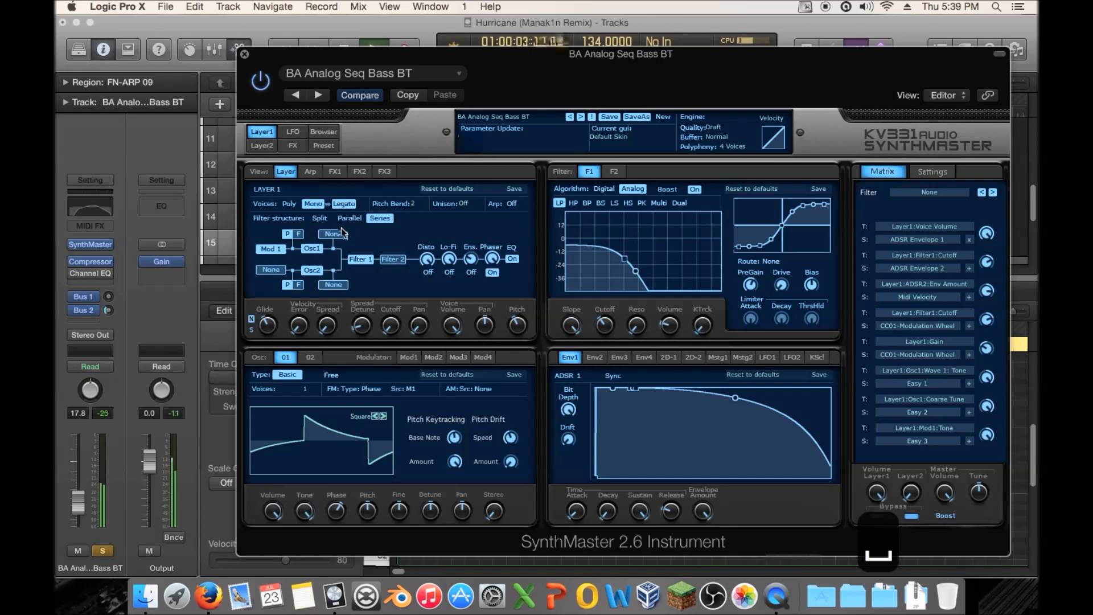
key(space)
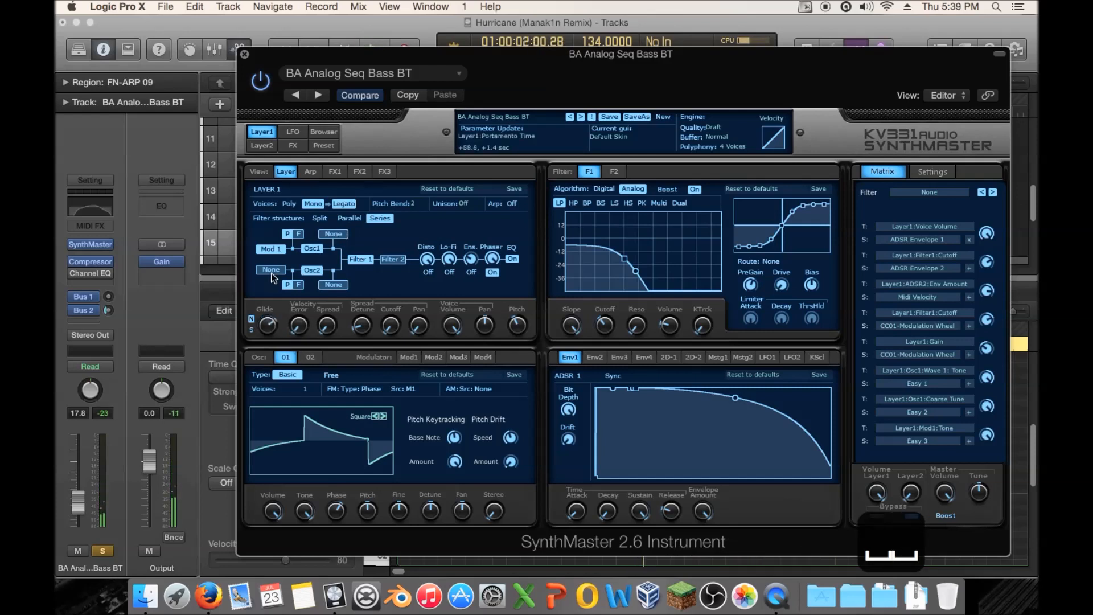
Lower Layer 1's Glide to 49 ms while replaying the notes, and close the synth
key(space)
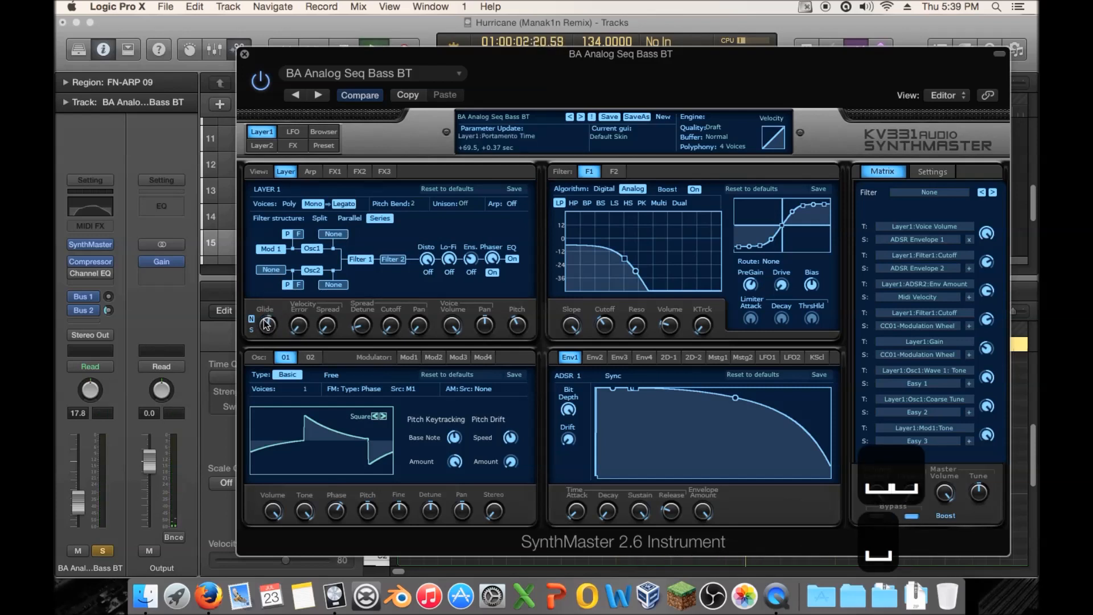
key(space)
key(space)
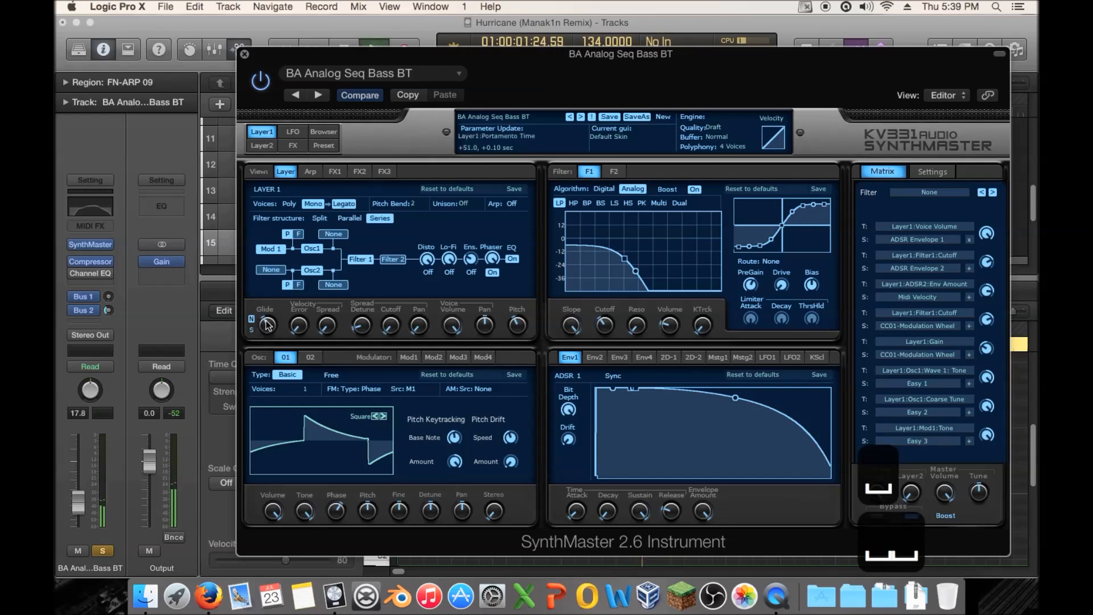
key(space)
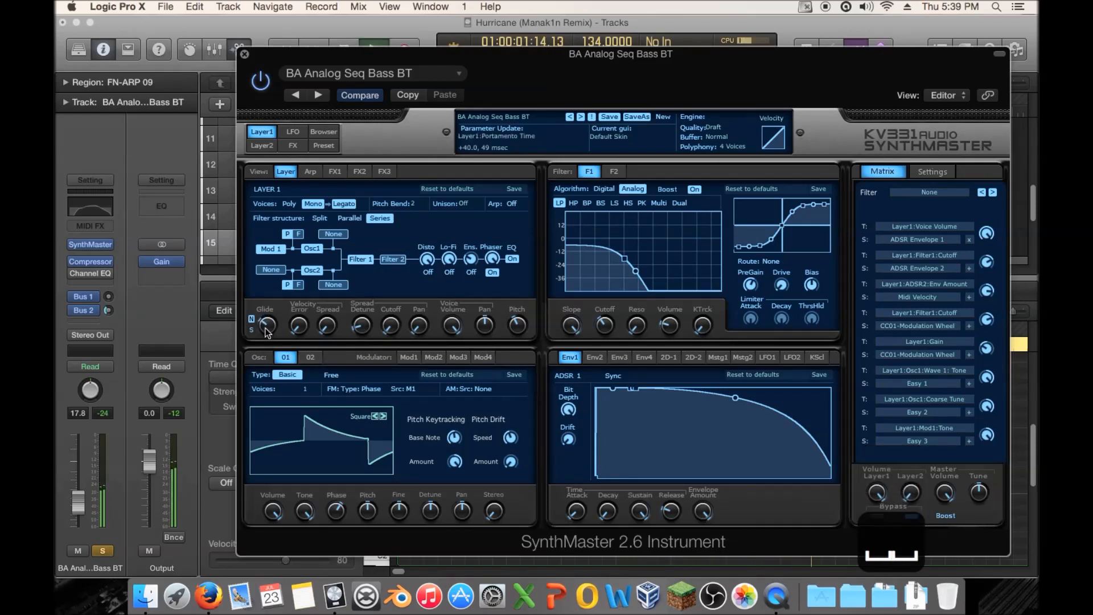
key(space)
click(244, 54)
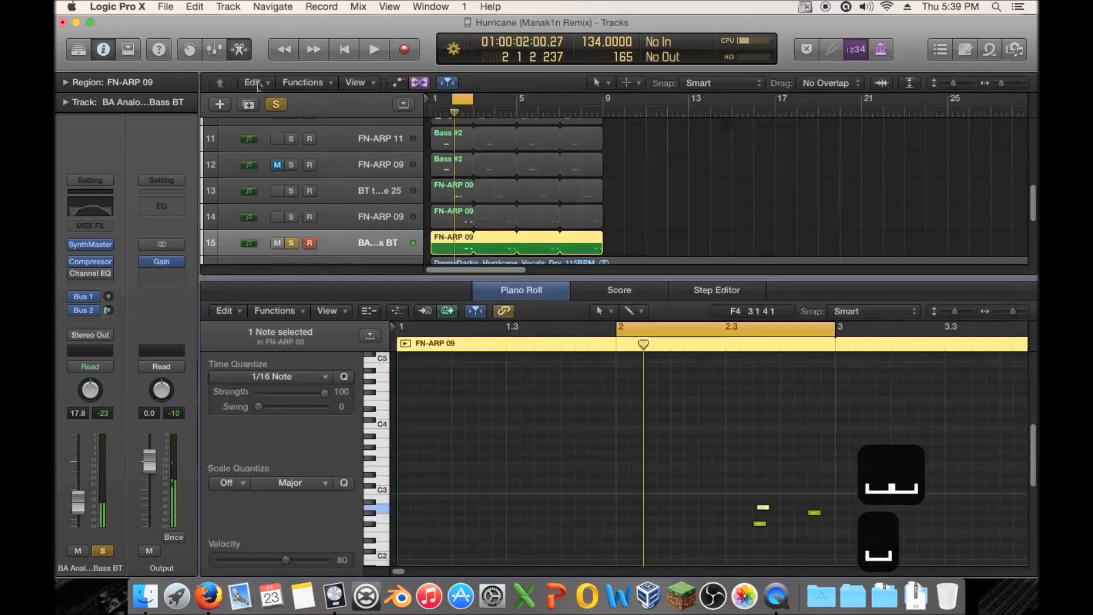
Unsolo track 15, turn off the cycle range, and play the full mix from bar 2
click(291, 243)
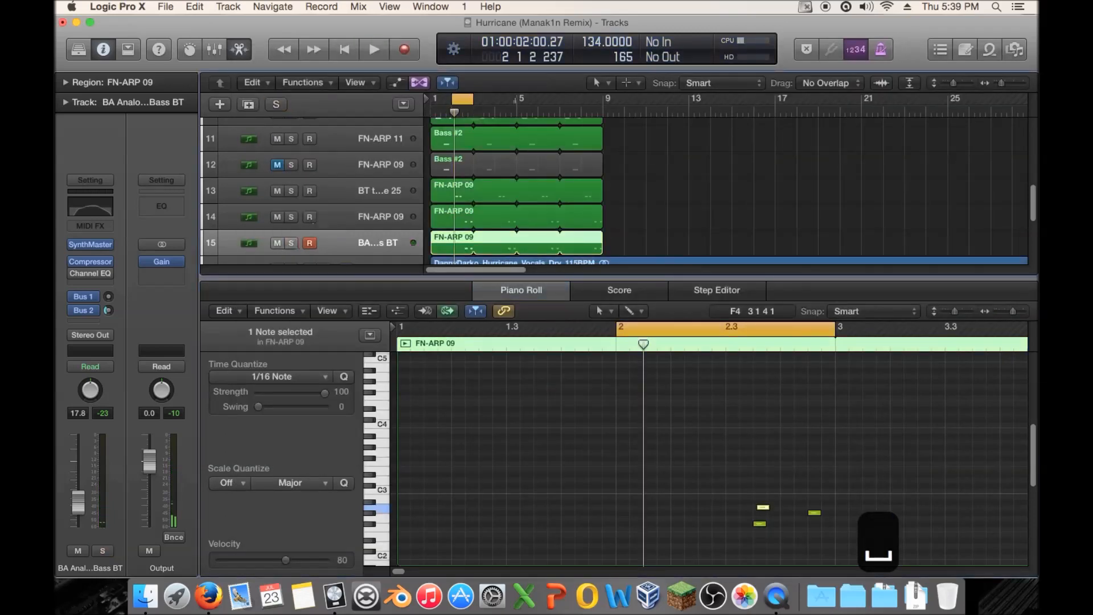
click(455, 100)
key(space)
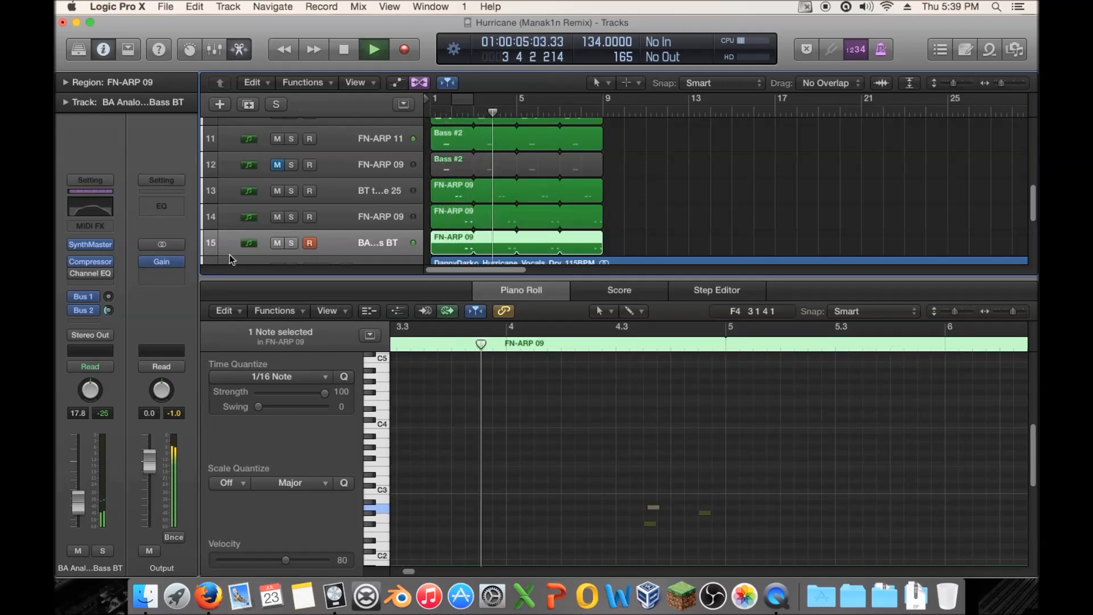
Solo track 15 and replay its bass part with the bar 2 cycle range on
click(292, 243)
key(space)
key(space)
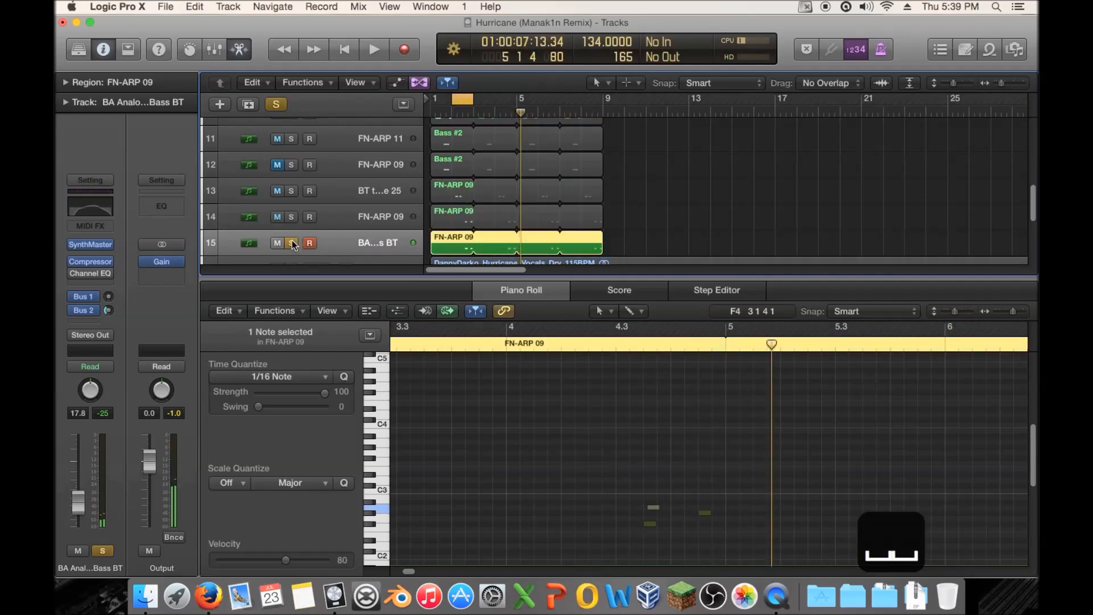
key(space)
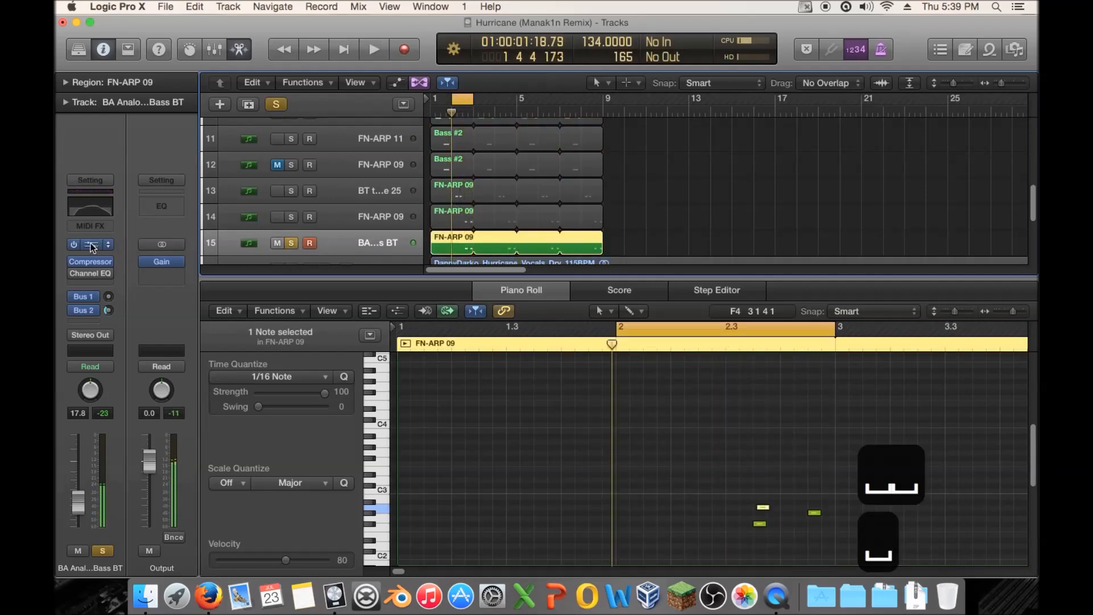
Open SynthMaster's preset browser and audition bass presets from BA Bad Kick Sub UK down to BA Contemporary Puncher BT
click(89, 244)
click(322, 131)
click(727, 332)
click(742, 342)
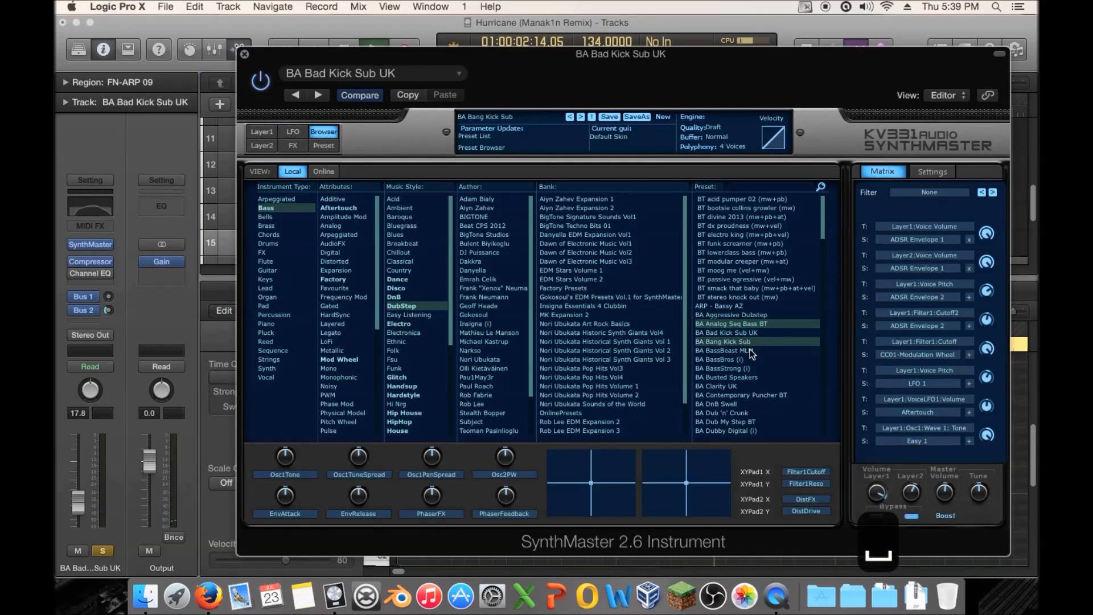
click(750, 349)
click(746, 359)
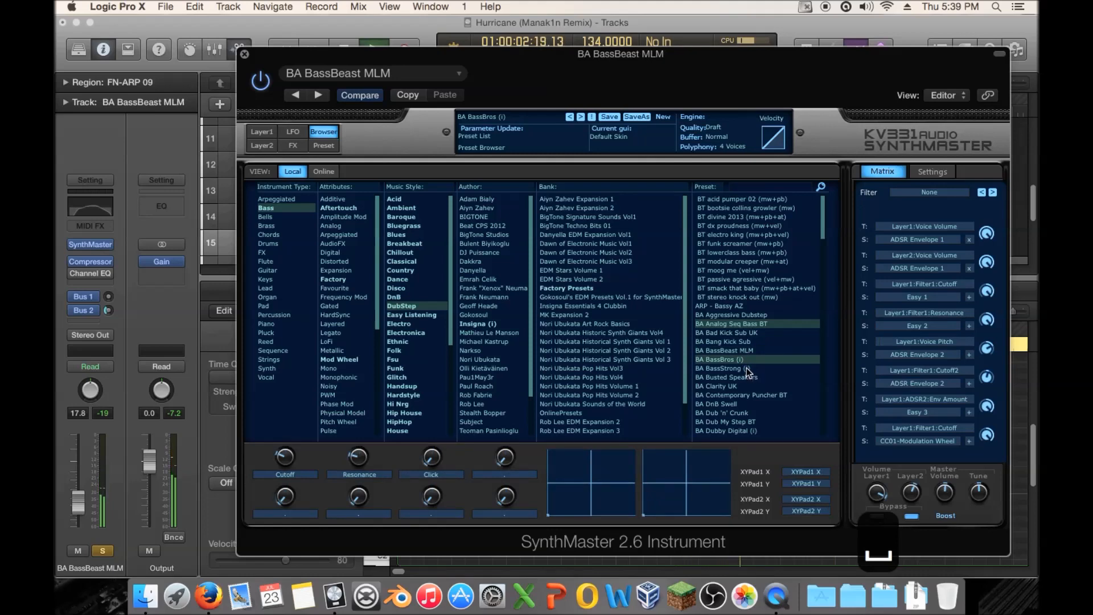
click(746, 368)
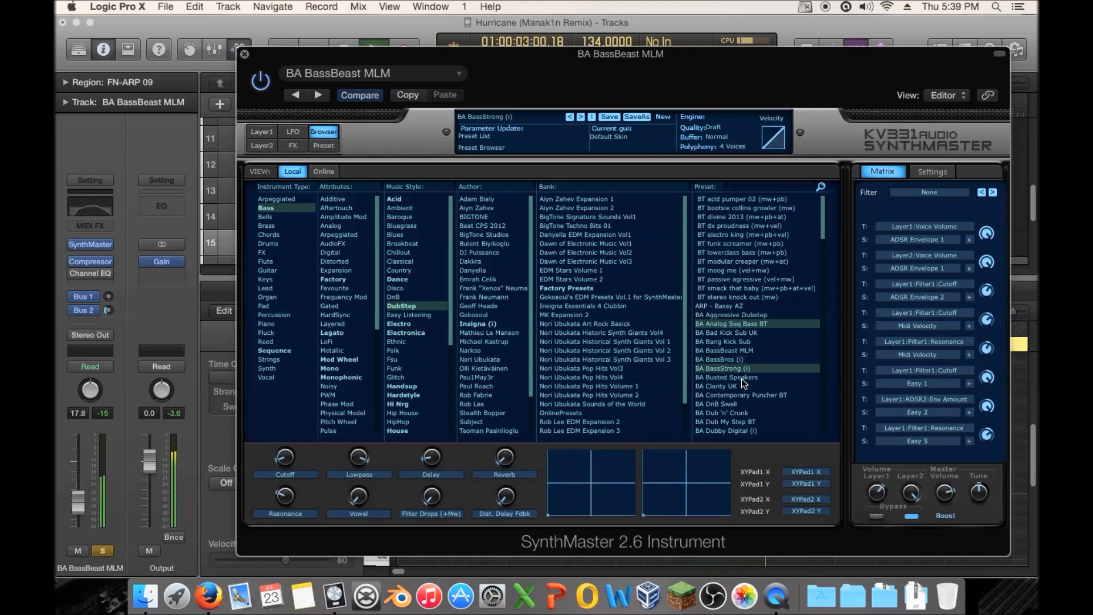
click(739, 385)
click(742, 395)
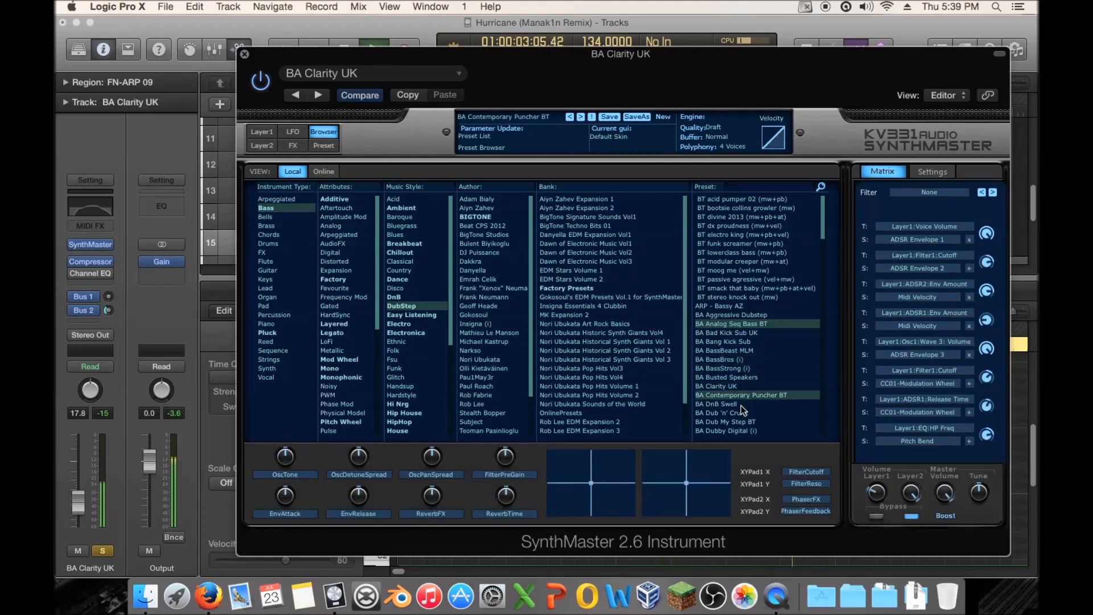
key(space)
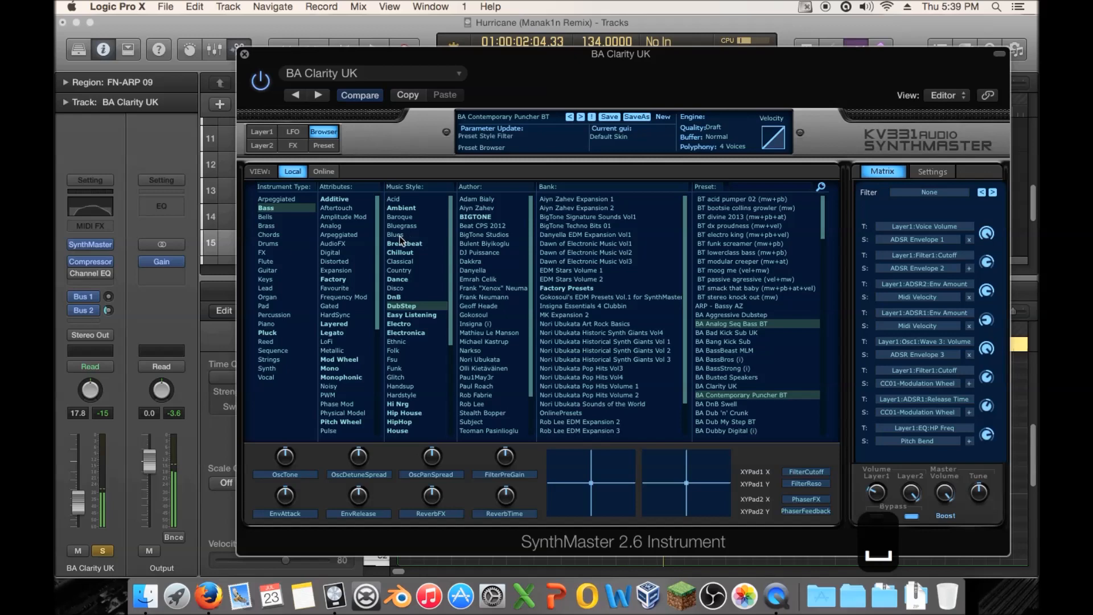
Turn off the cycle range, then reopen SynthMaster and look through the bass presets listed after BA Contemporary Puncher BT
click(245, 54)
drag(455, 113, 435, 139)
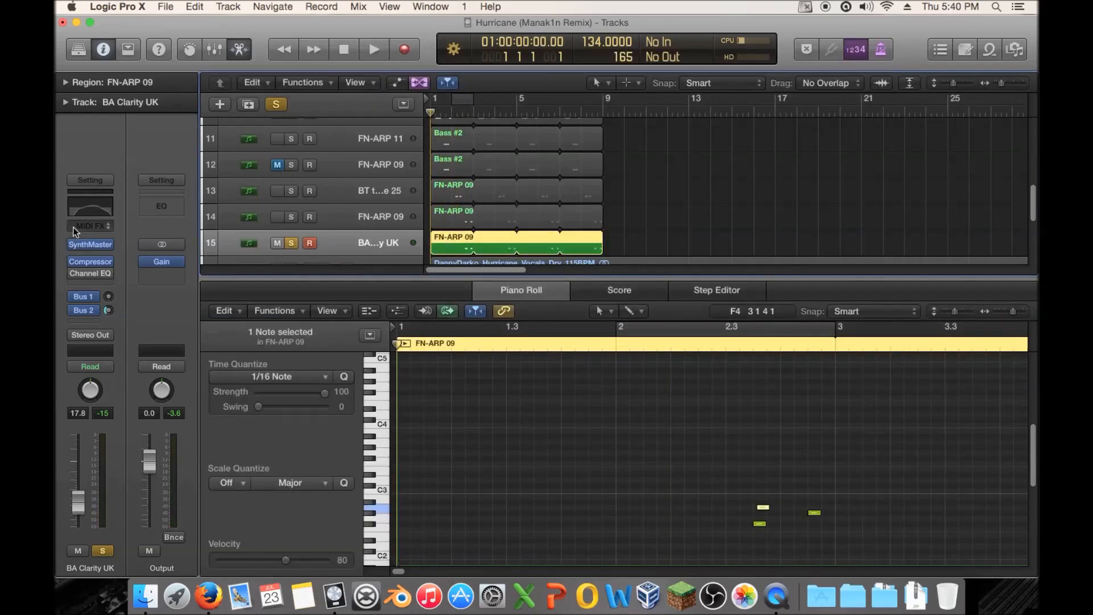
click(91, 245)
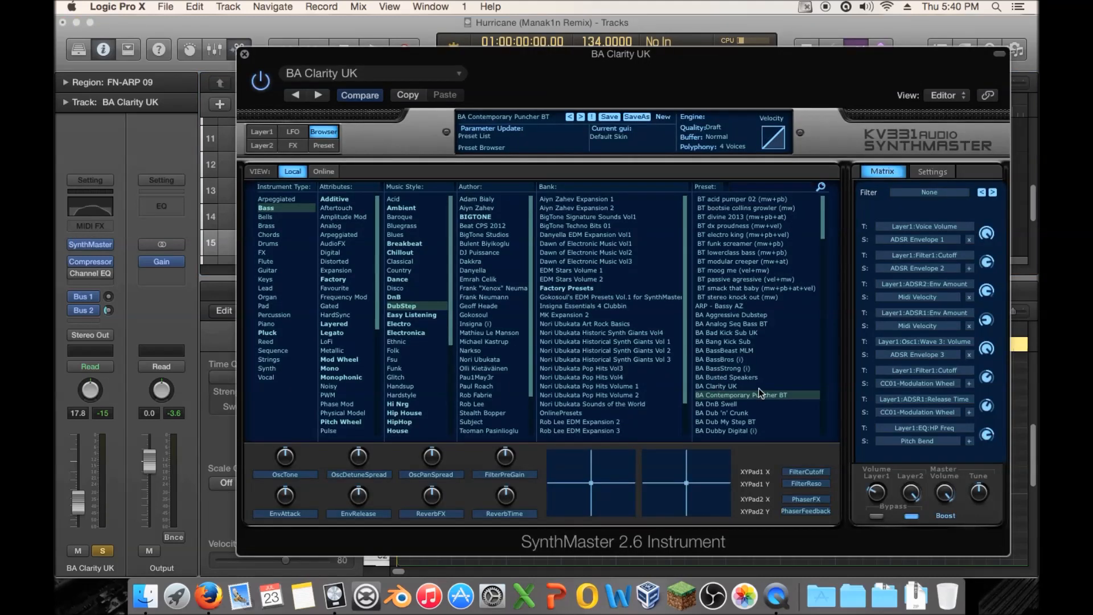
scroll(742, 380, down, 3)
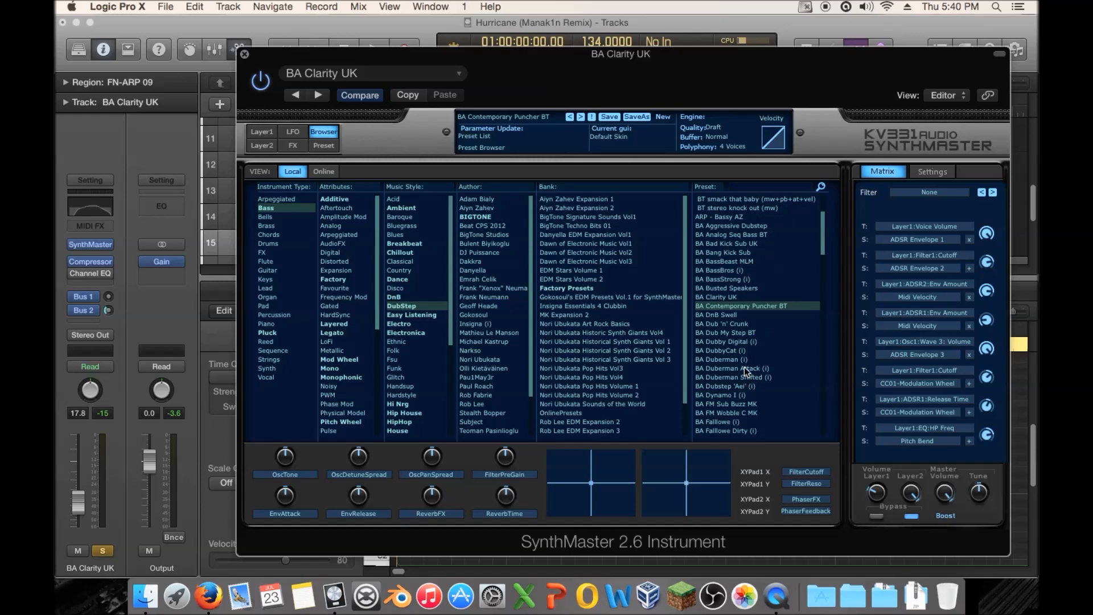
scroll(766, 341, down, 3)
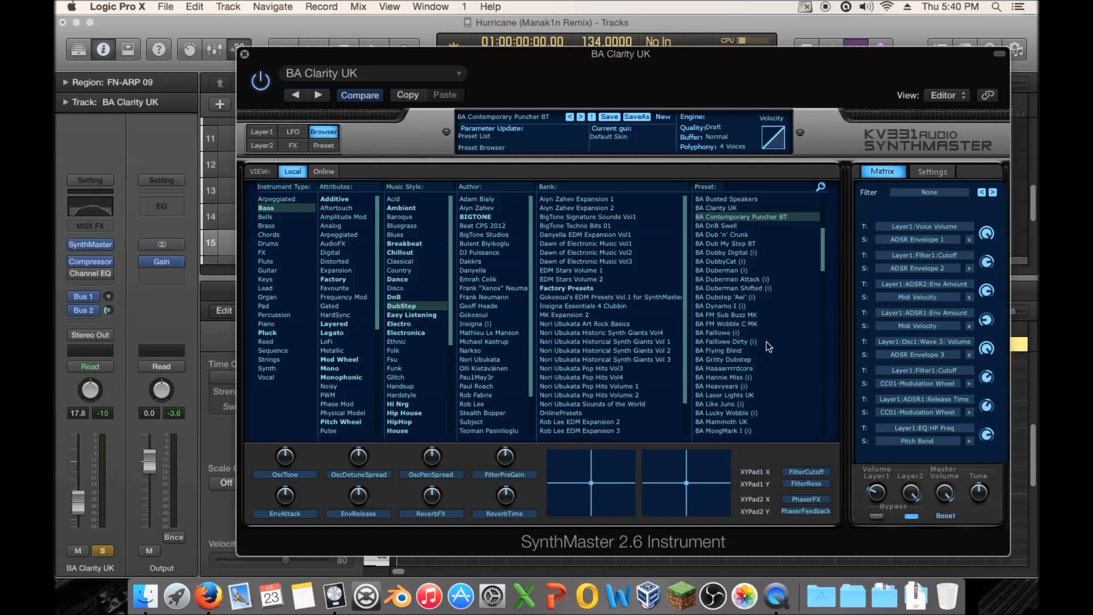
scroll(766, 342, up, 3)
Move the synth window clear of the track regions and play the soloed bass with the bar 2 cycle range on
drag(296, 59, 610, 228)
click(457, 100)
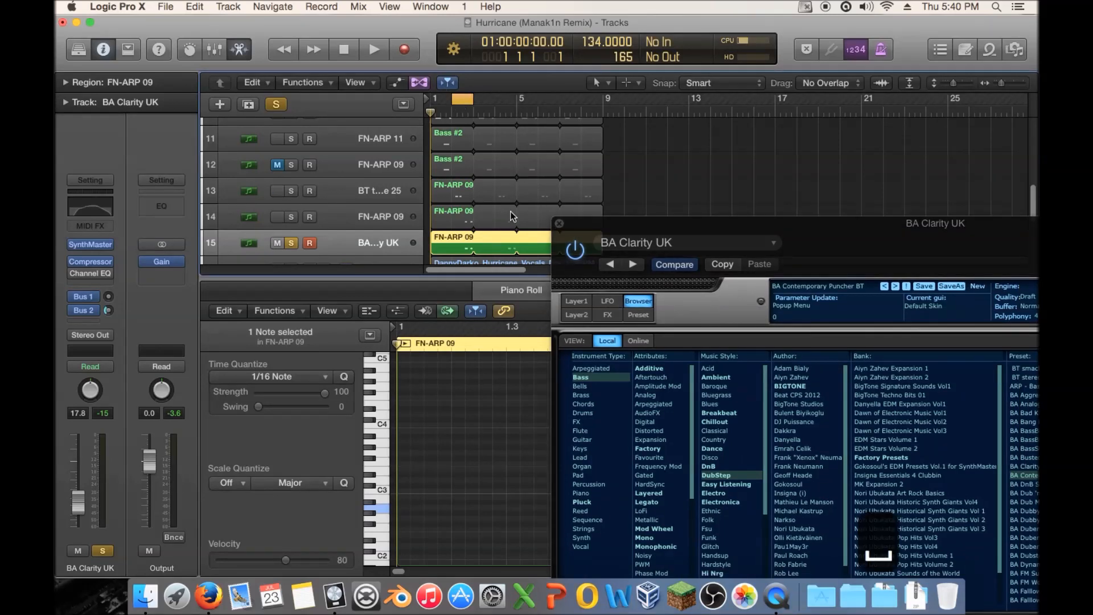
key(space)
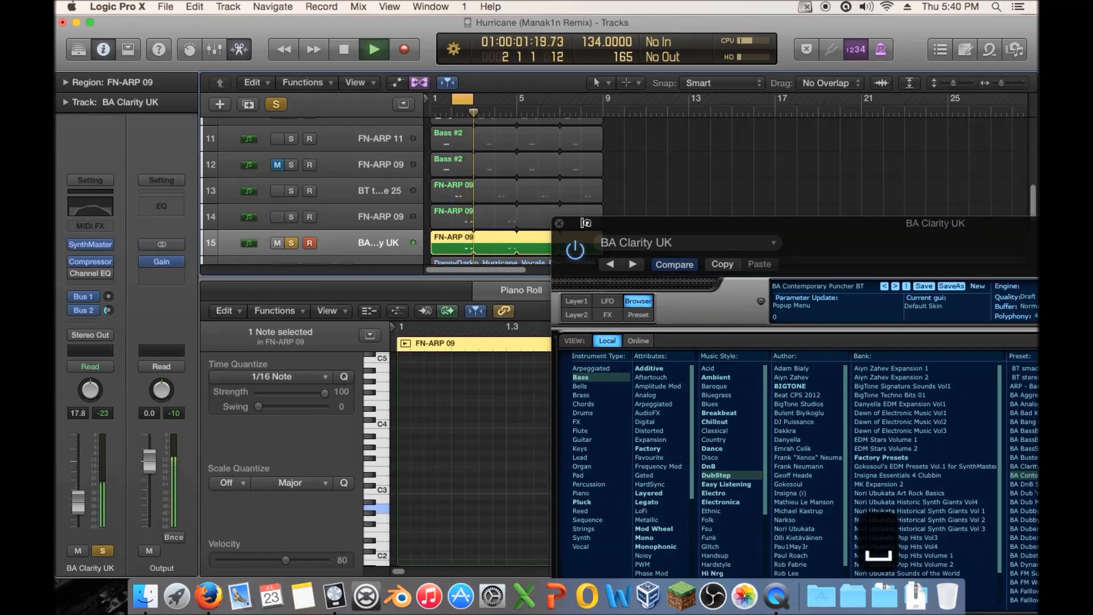
key(space)
Unsolo track 15 and play BA Contemporary Puncher BT within the full mix
click(292, 243)
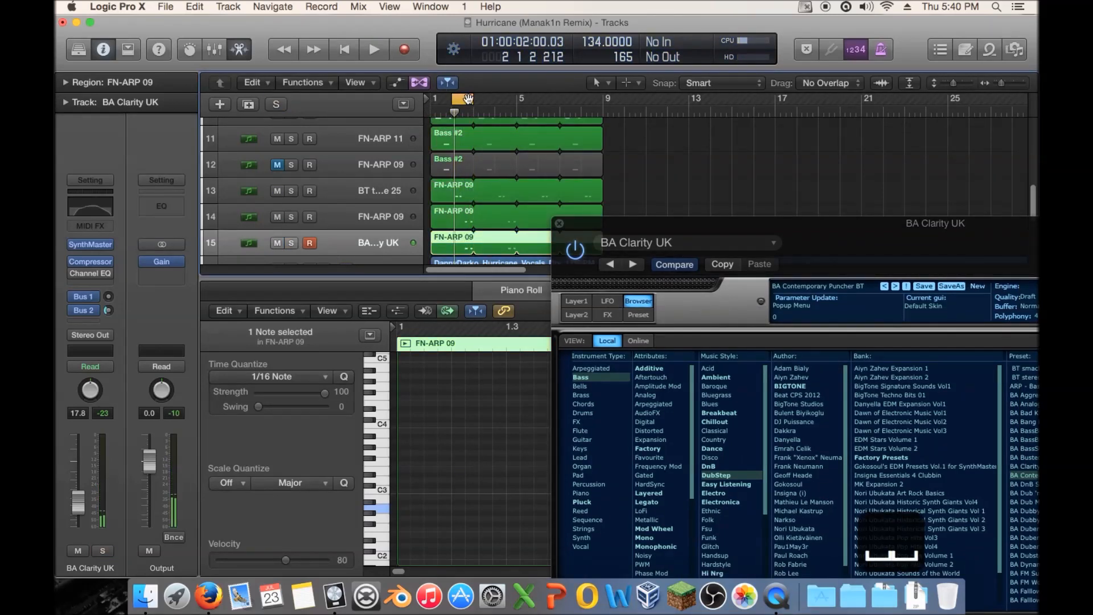
click(429, 111)
key(space)
drag(616, 235, 573, 133)
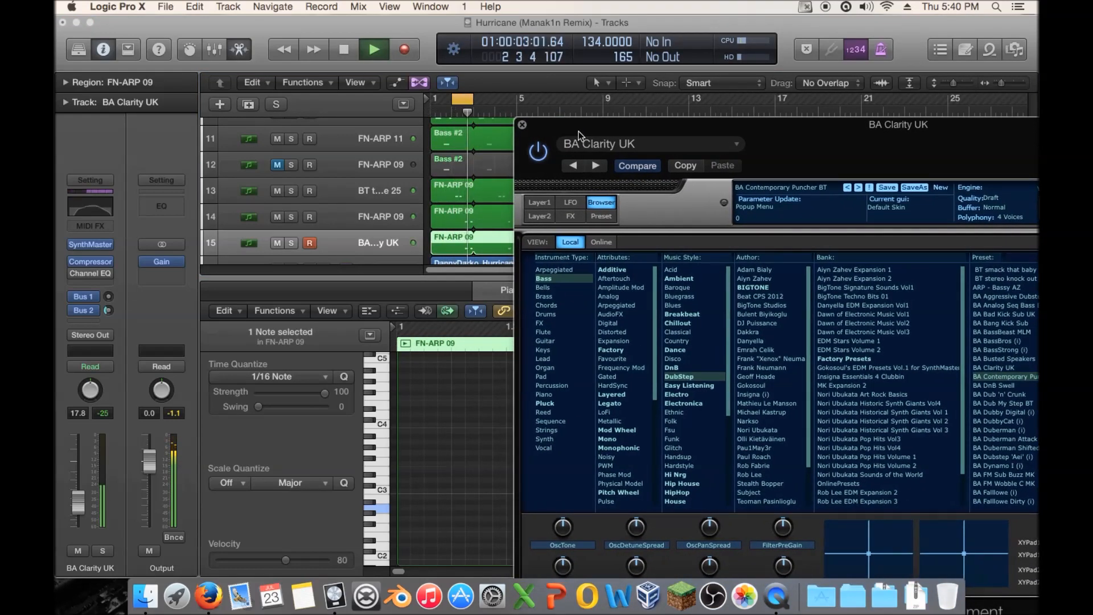
key(space)
Set the cycle range to span bar 2 only and solo track 15
drag(454, 99, 433, 99)
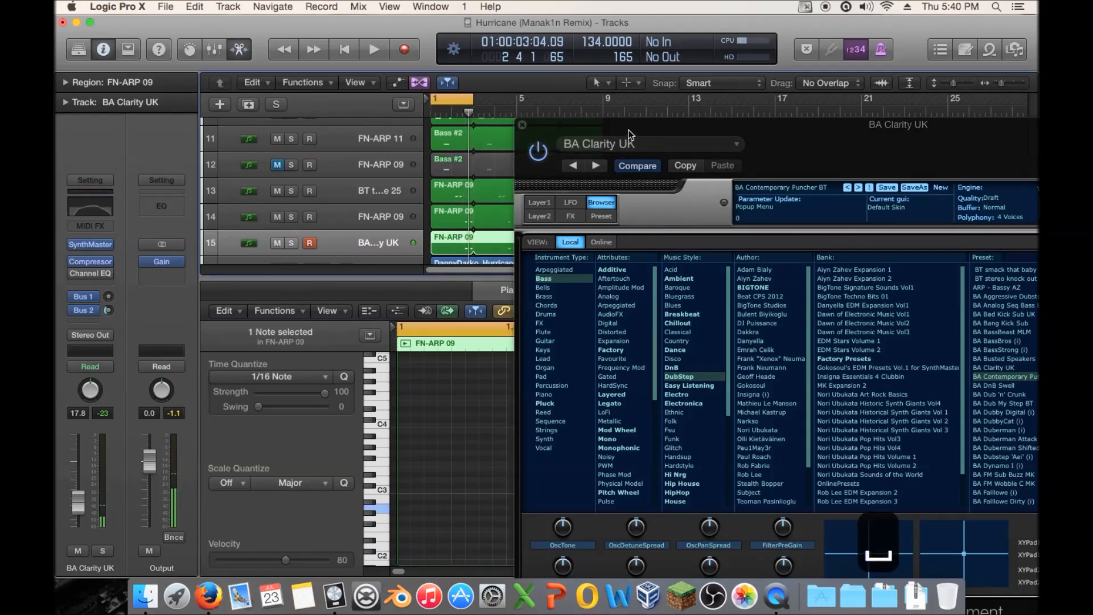
drag(626, 131, 469, 37)
click(581, 50)
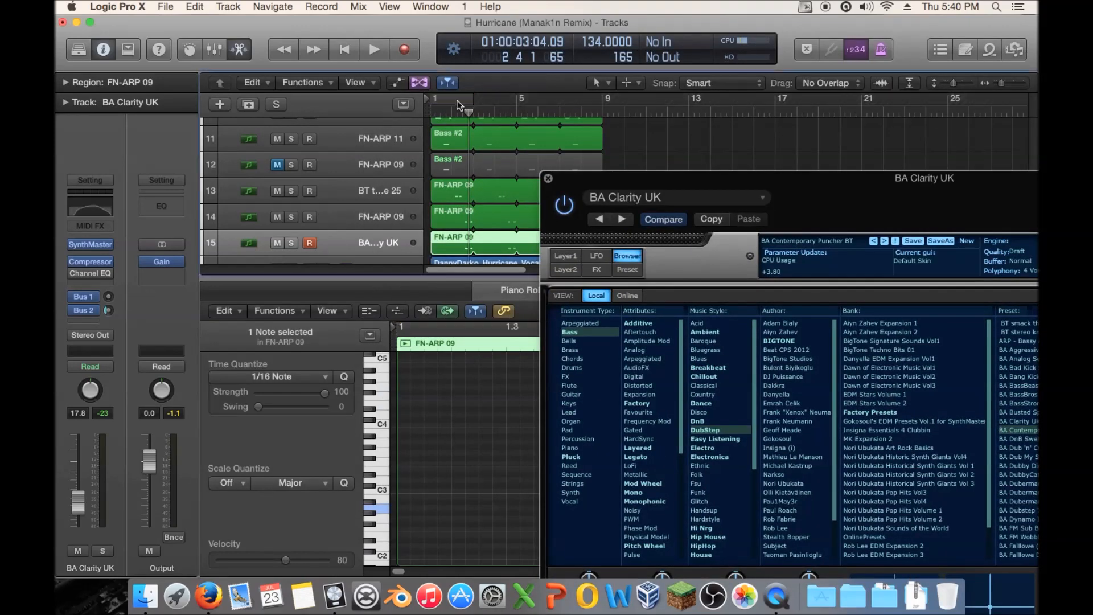
drag(459, 98, 472, 99)
click(291, 243)
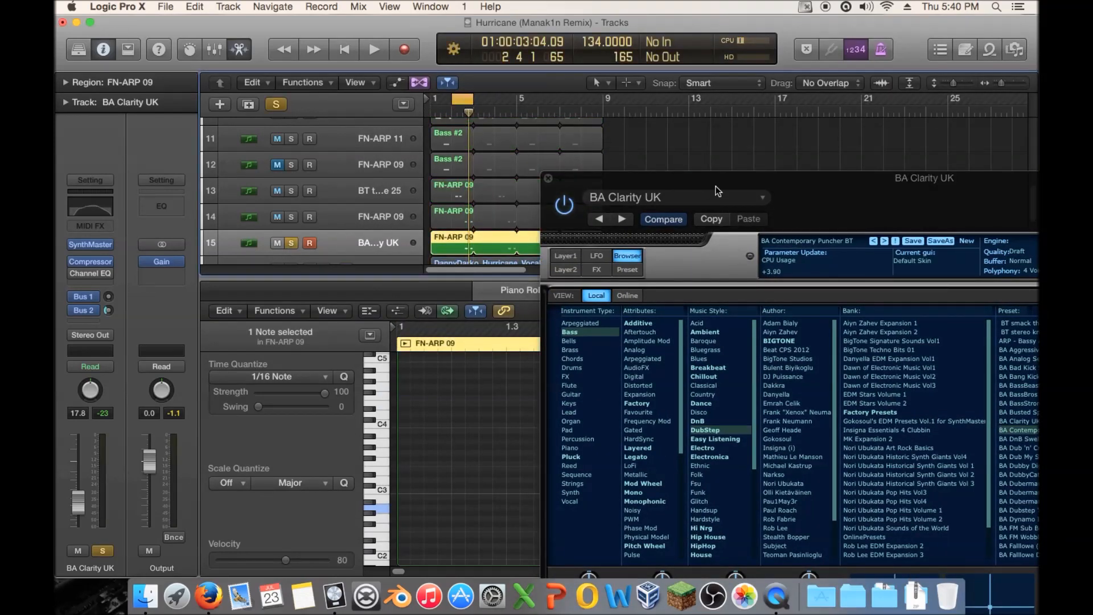
Bring the whole synth window into view and audition BA DnB Swell, BA Dub 'n' Crunk, BA Dub My Step BT and BA Dubby Digital (i)
drag(717, 191, 432, 26)
click(760, 284)
click(763, 292)
click(770, 302)
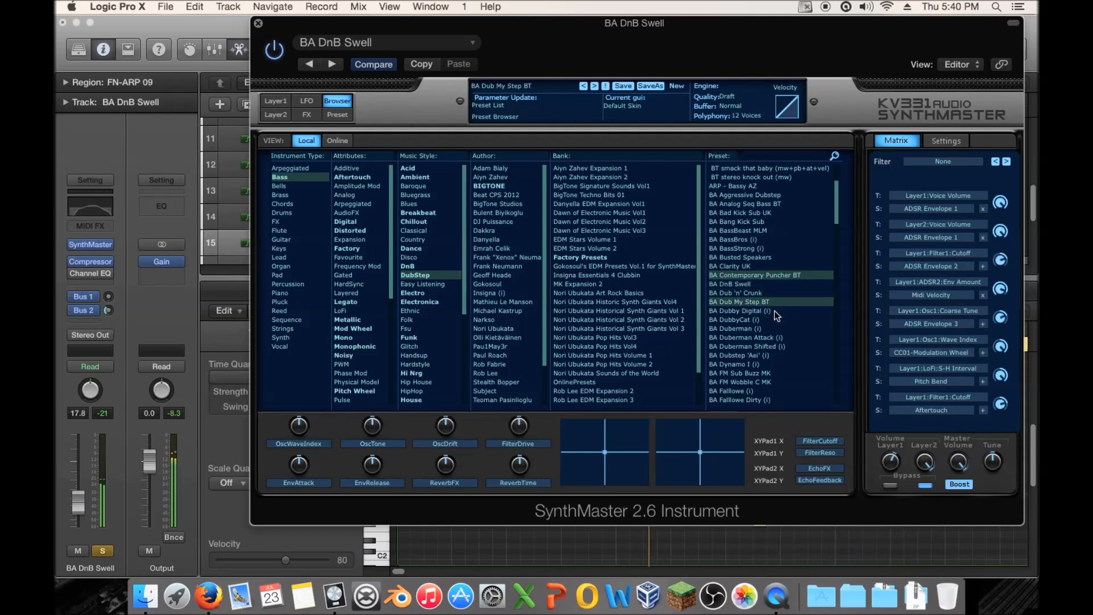
click(774, 310)
click(773, 301)
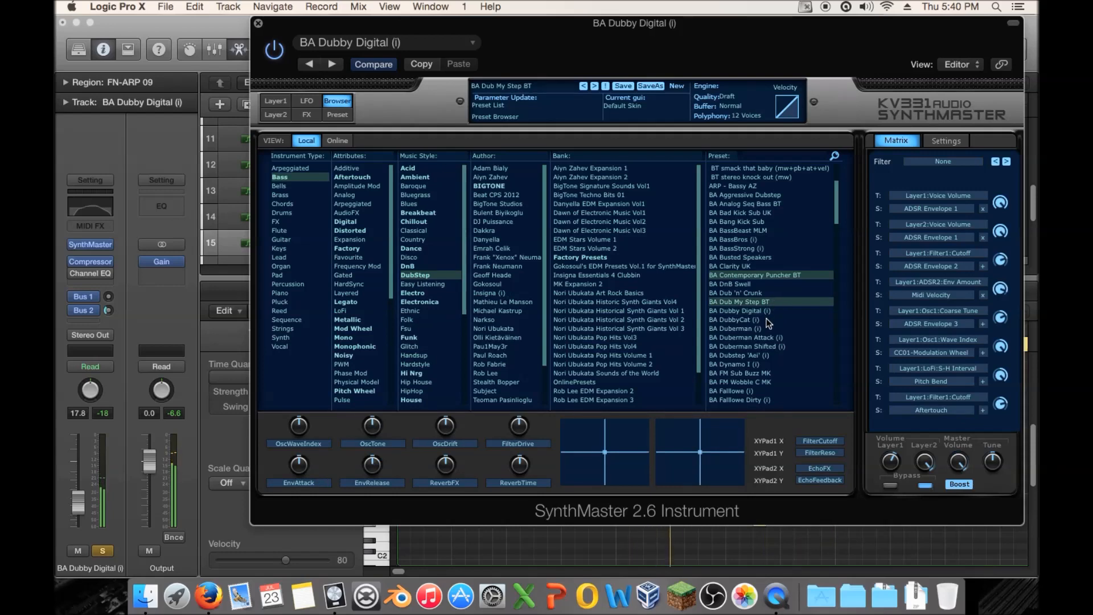
Open SynthMaster's Layer 1 settings and try adjusting its Glide while replaying the loop
click(268, 106)
key(space)
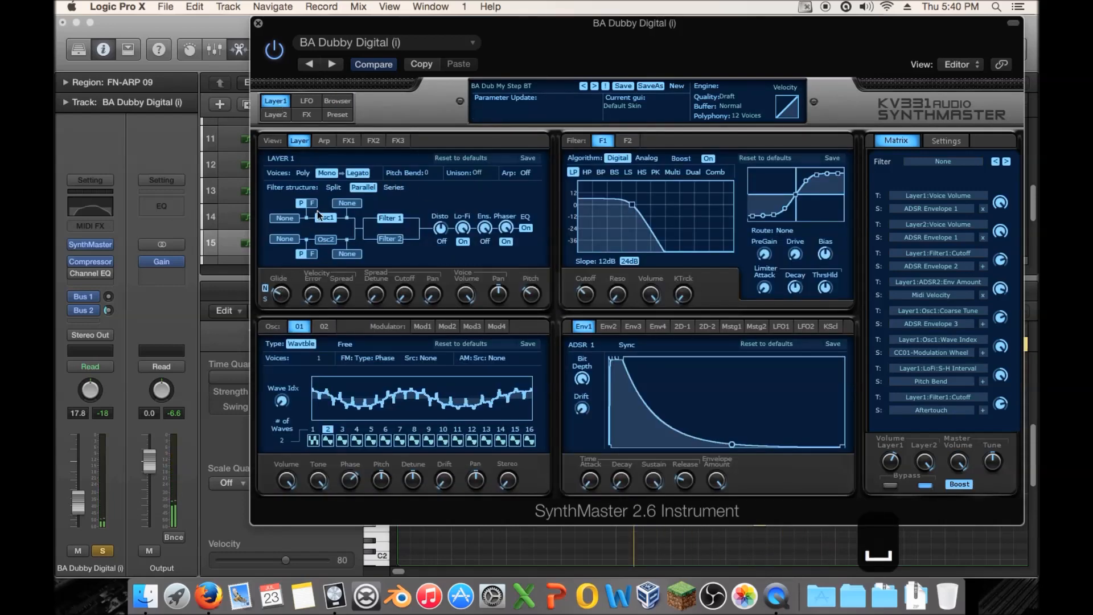
drag(282, 295, 285, 288)
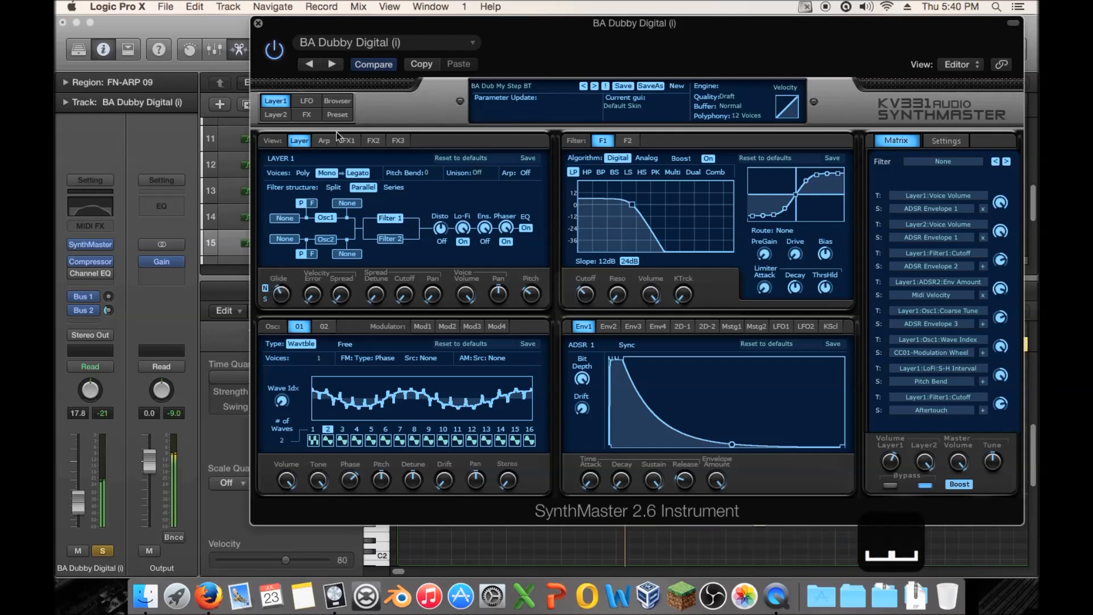
Return to the preset browser and audition BA Dubby Digital (i) and BA Duberman (i) on the looped bass
click(336, 101)
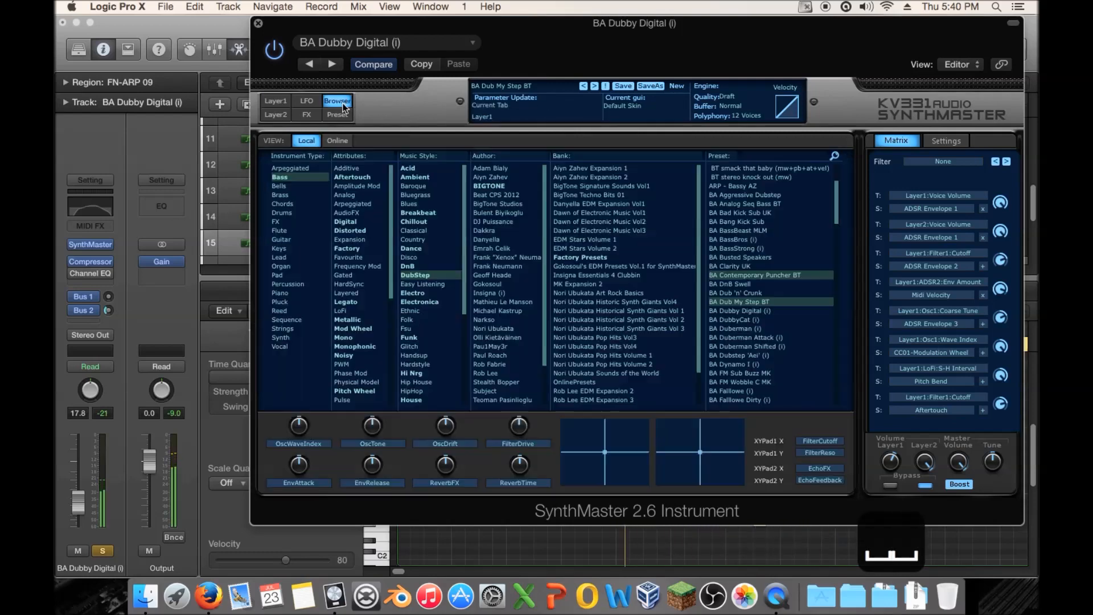
click(756, 312)
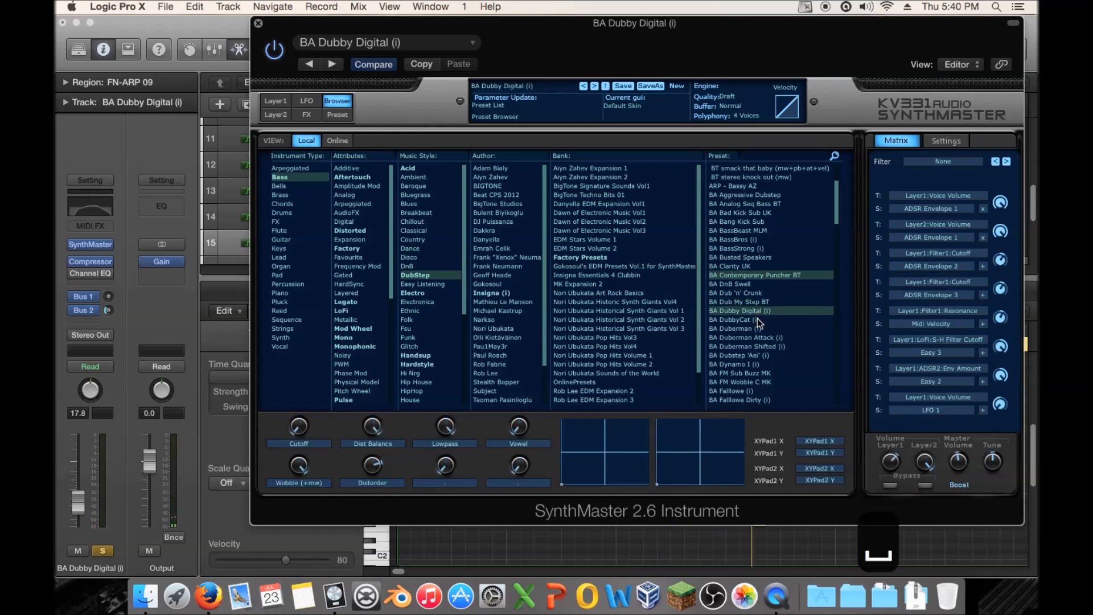
click(759, 329)
key(space)
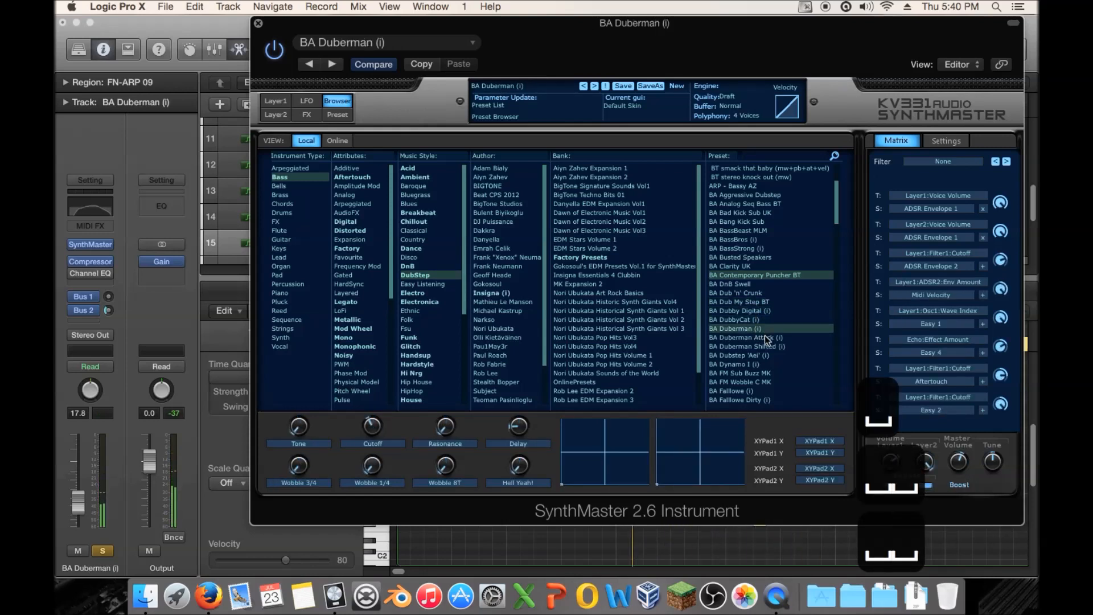
key(space)
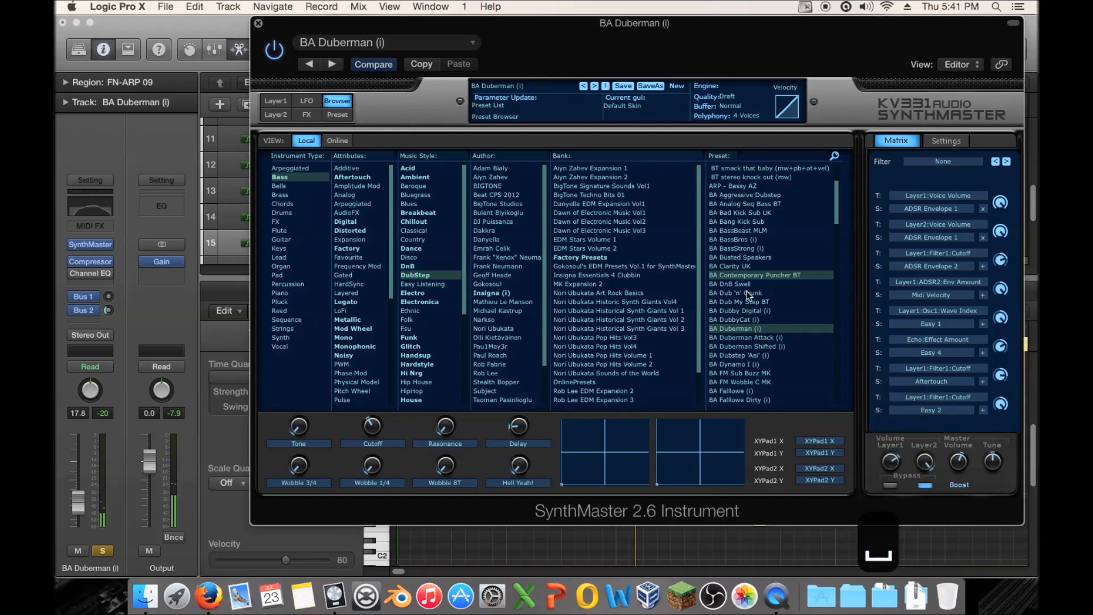
key(space)
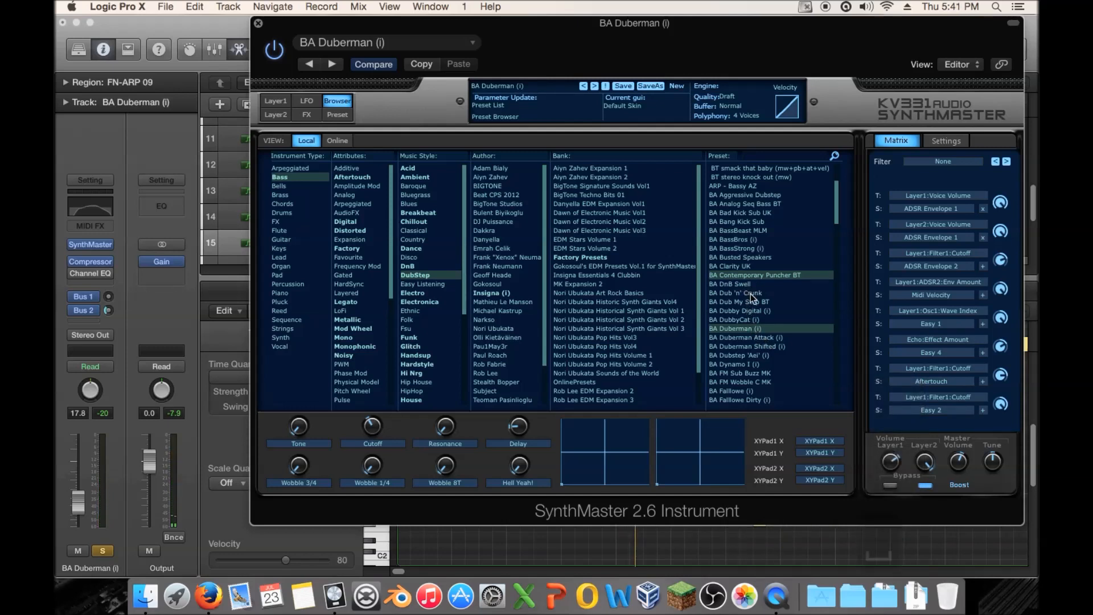
Compare the BA Dub 'n' Crunk, BA DnB Swell and BA Dub My Step BT presets while replaying the loop
click(750, 293)
click(750, 284)
key(space)
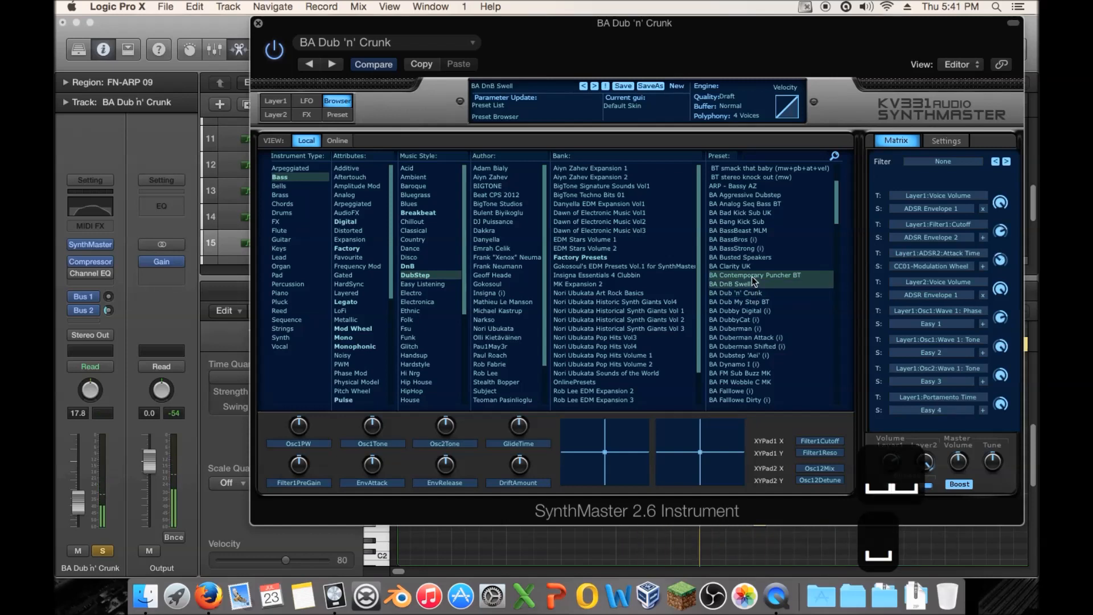
key(space)
click(751, 292)
key(space)
click(754, 302)
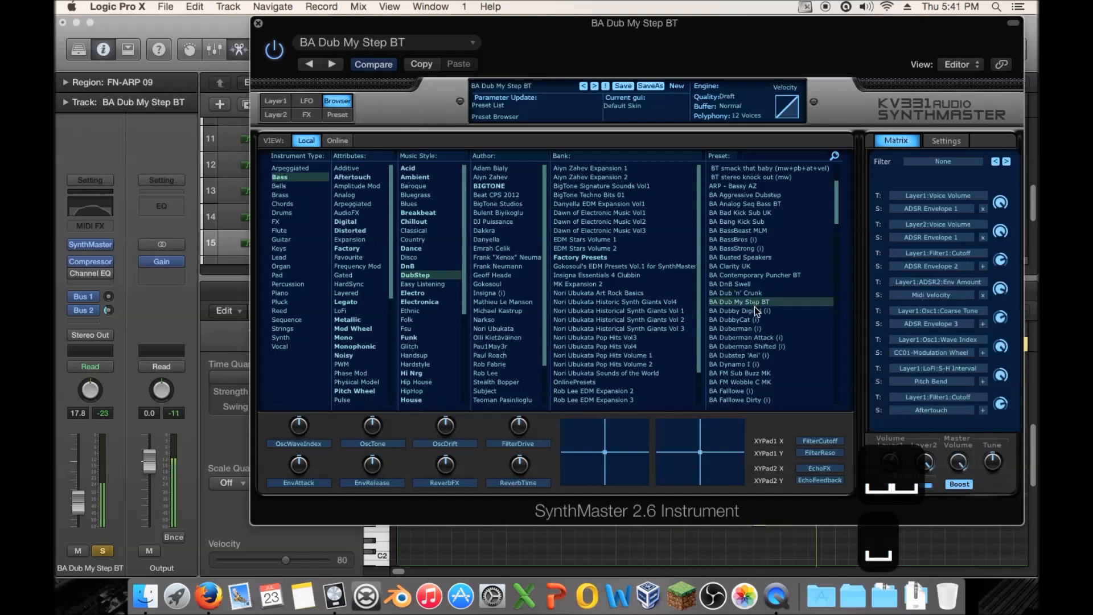
Load BA Duberman (i) again and replay the loop with it
key(space)
click(755, 329)
key(space)
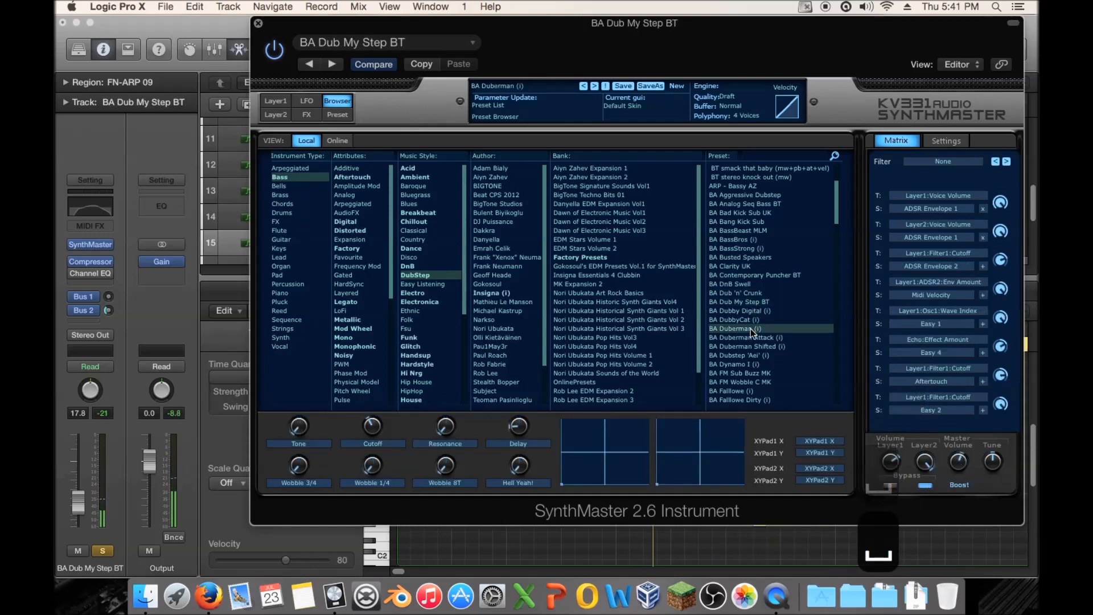
key(space)
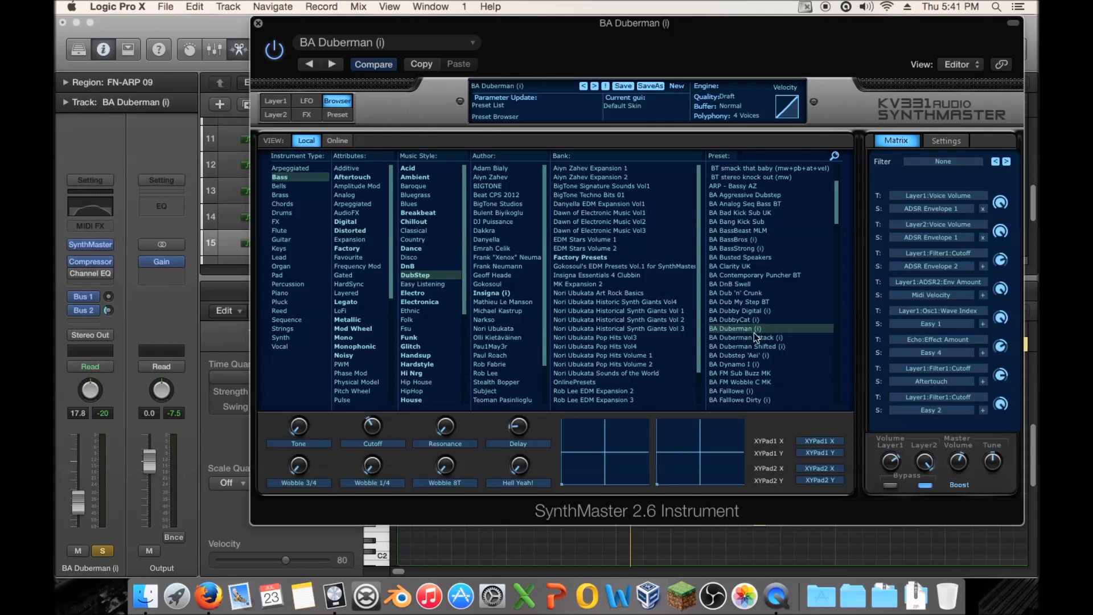
Audition BA DubbyCat (i), then load BA Dubby Digital (i) on track 15 and replay the loop
click(754, 318)
key(space)
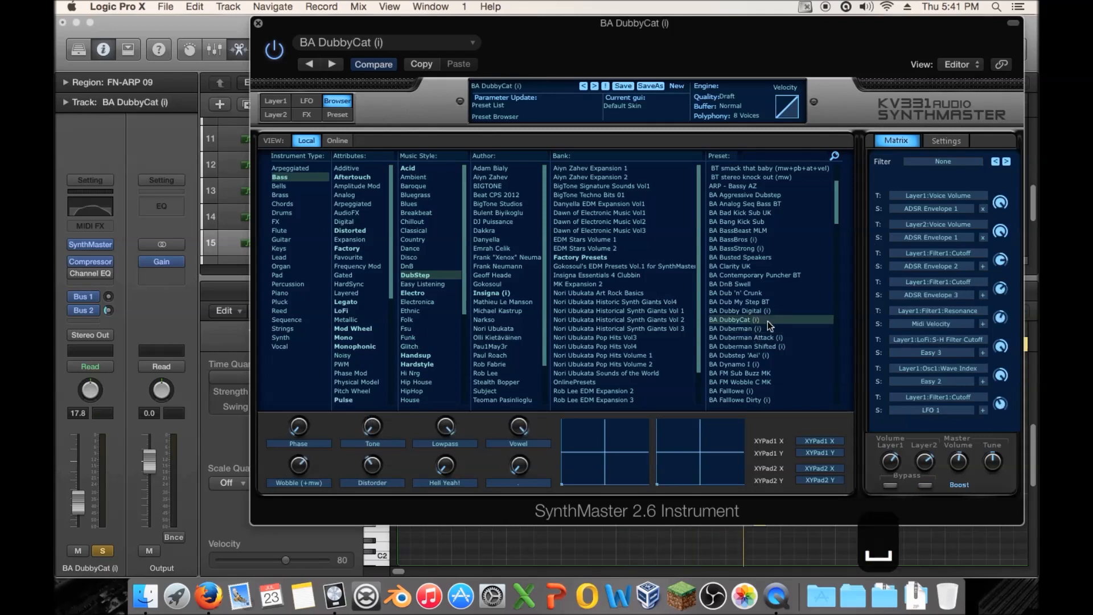
key(space)
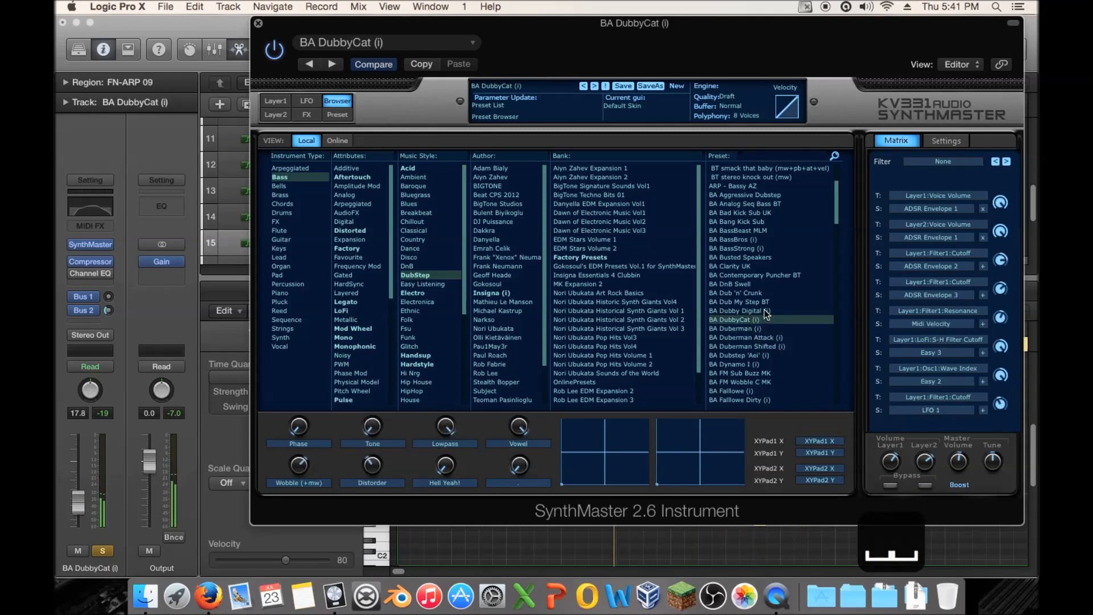
click(764, 310)
key(space)
key(space)
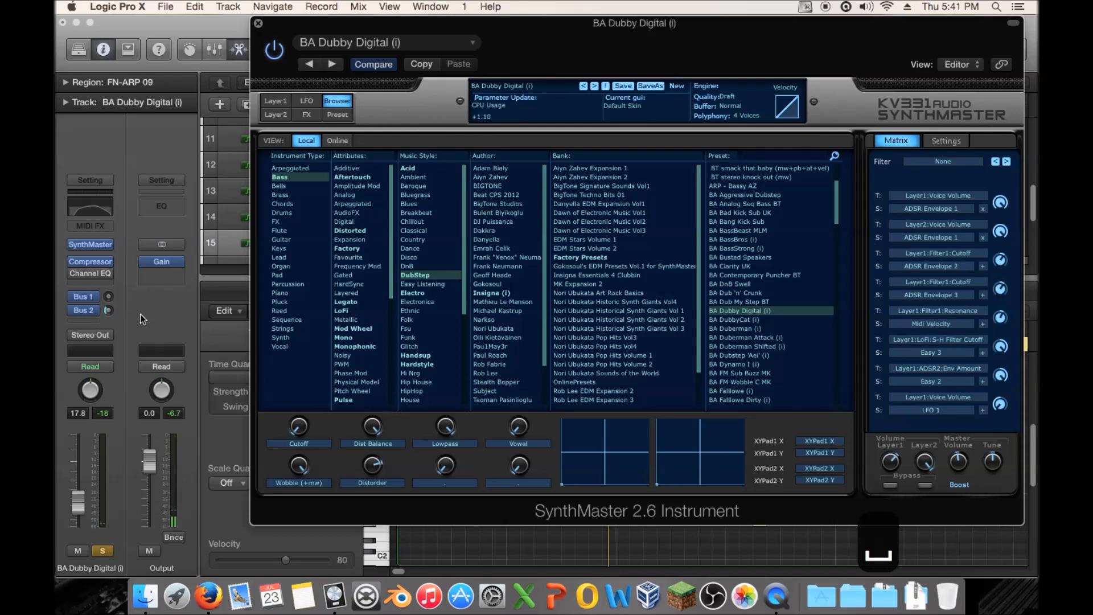
Turn on the bypassed Channel EQ on track 15
key(space)
click(73, 273)
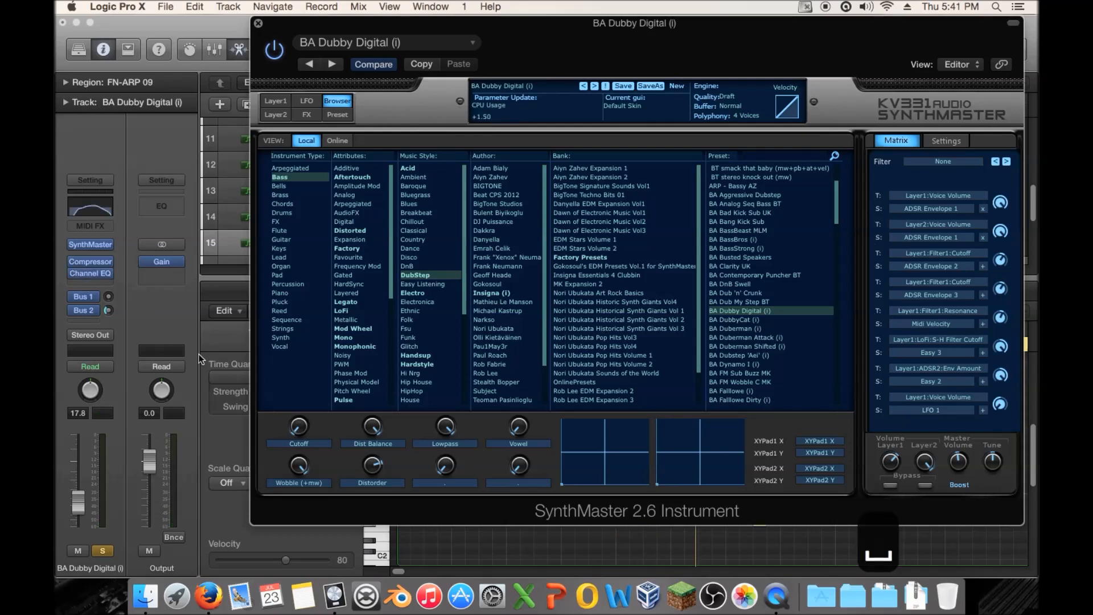
Open track 15's Channel EQ during playback and set the high-cut filter to 18 dB/Oct at 650 Hz
key(space)
mouse_move(89, 293)
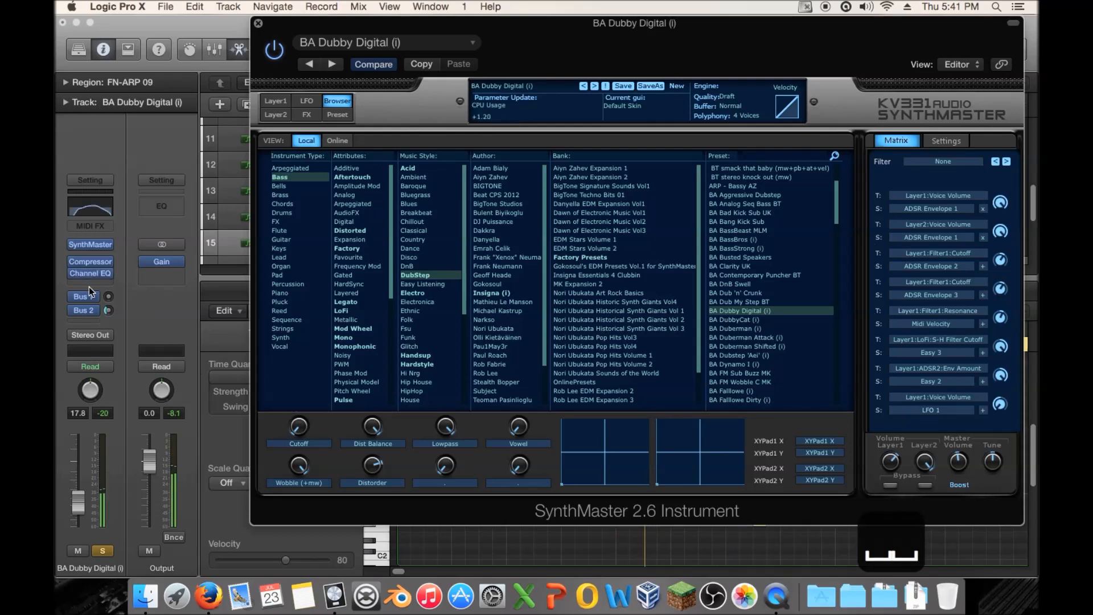
click(88, 272)
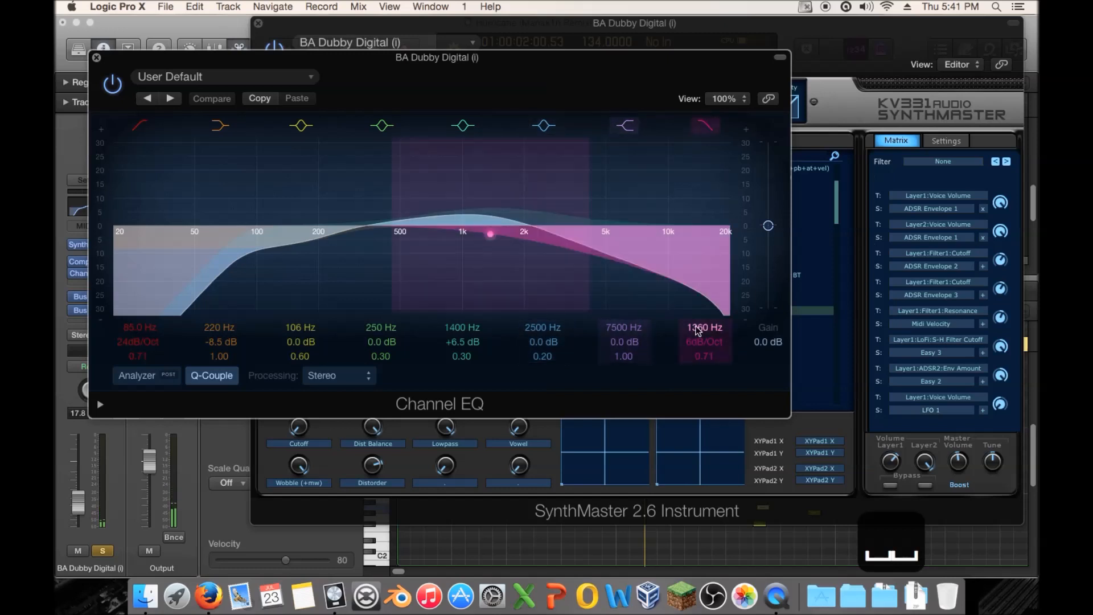
drag(703, 343, 703, 324)
drag(558, 267, 411, 261)
key(space)
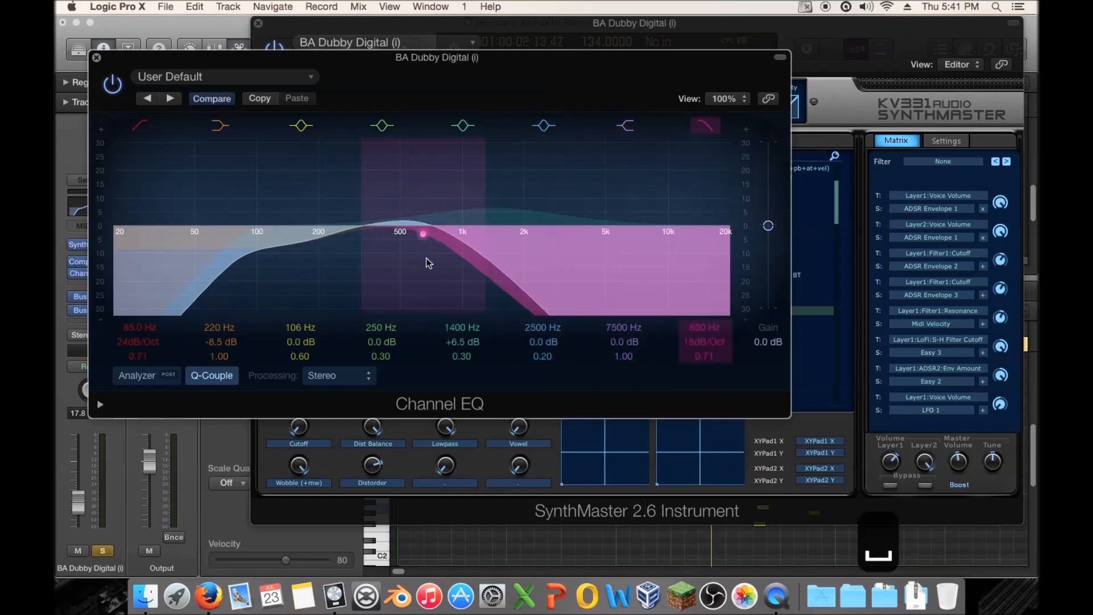
Set the EQ's low shelf to 225 Hz at -4.0 dB, raise the high-cut frequency, and set the 1400 Hz band to -3.5 dB
drag(327, 261, 333, 246)
drag(405, 262, 595, 272)
drag(466, 154, 469, 181)
key(space)
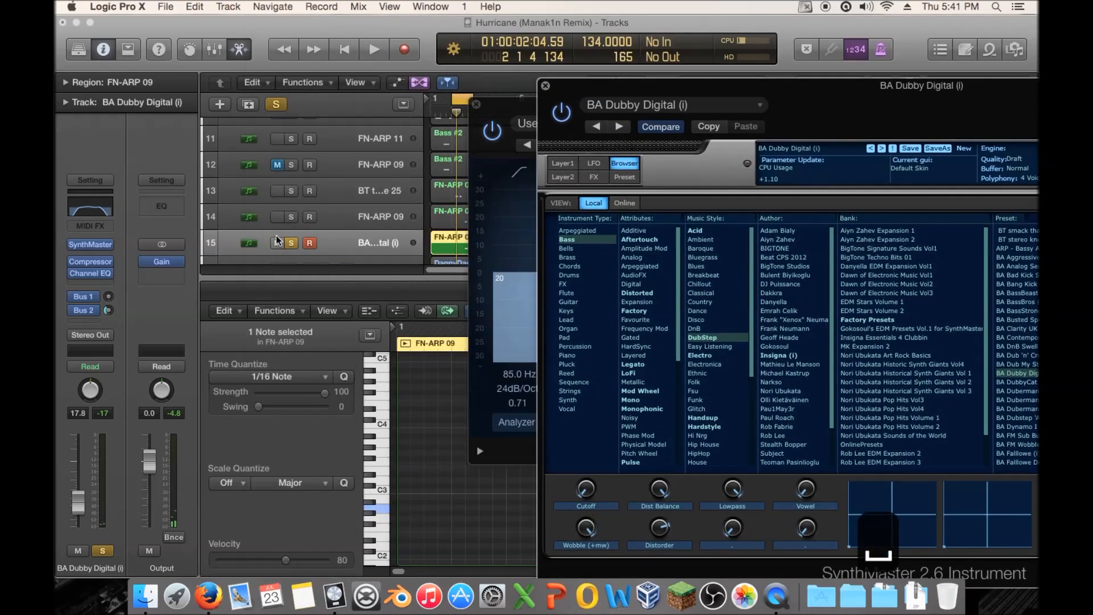
Unsolo track 15, replay the loop with the full mix, and close the SynthMaster and Channel EQ windows
click(291, 243)
key(space)
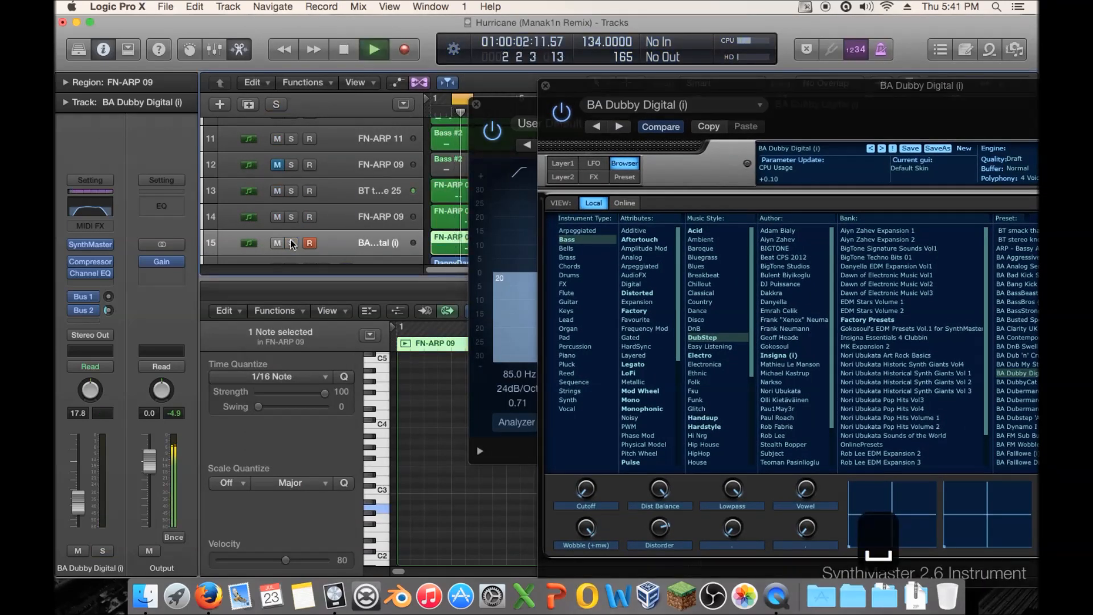
key(space)
click(545, 86)
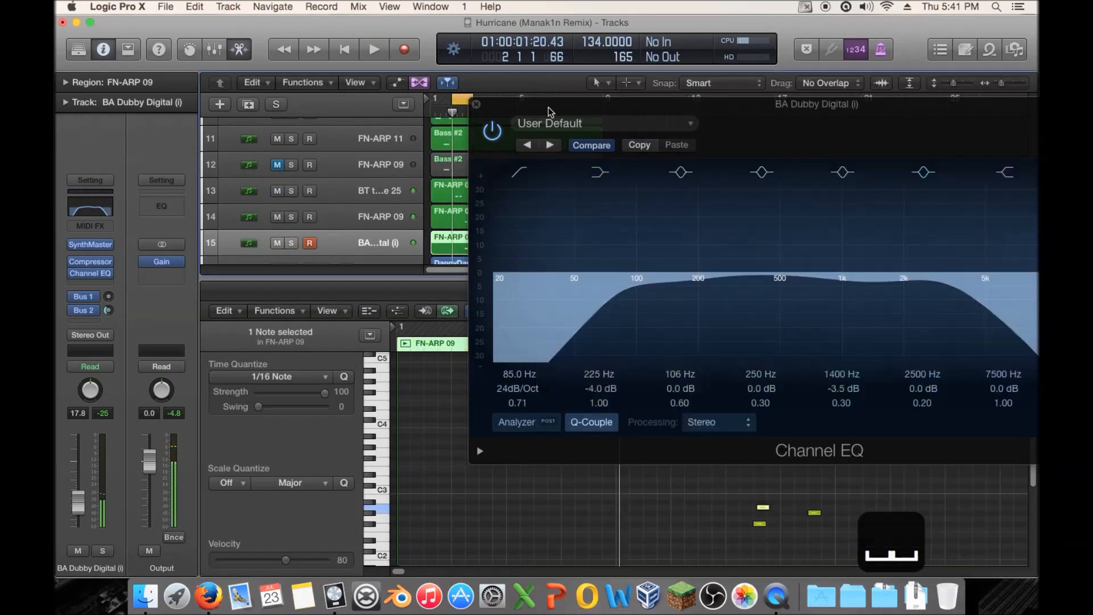
click(476, 105)
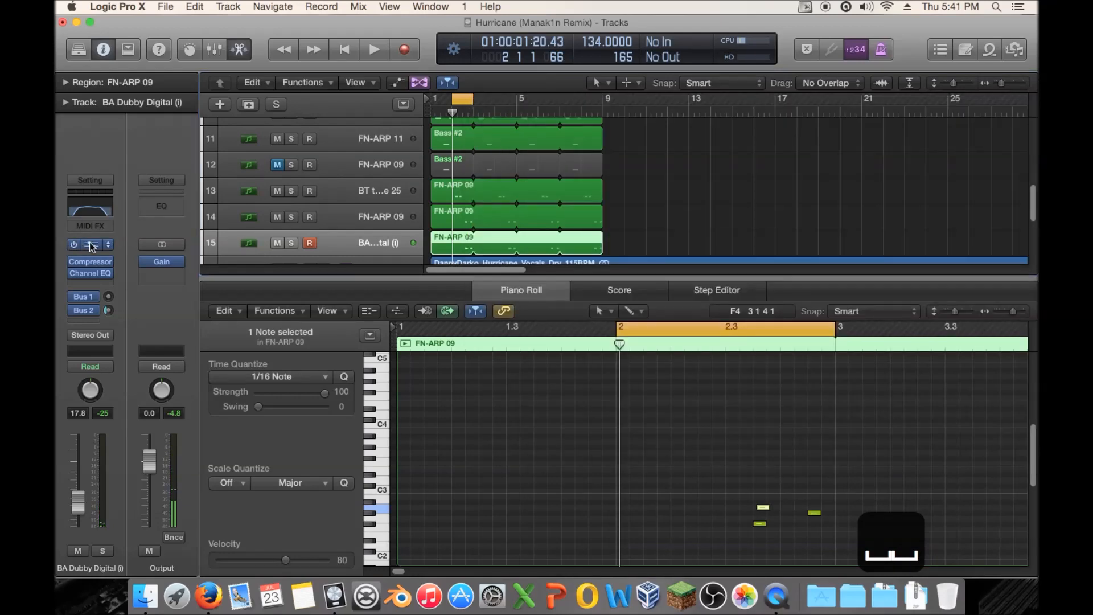
Reopen SynthMaster on track 15 and audition BA Duberman (i), Duberman Attack (i), Duberman Shifted (i), Dubstep 'Aei' (i) and Dynamo I (i)
click(91, 245)
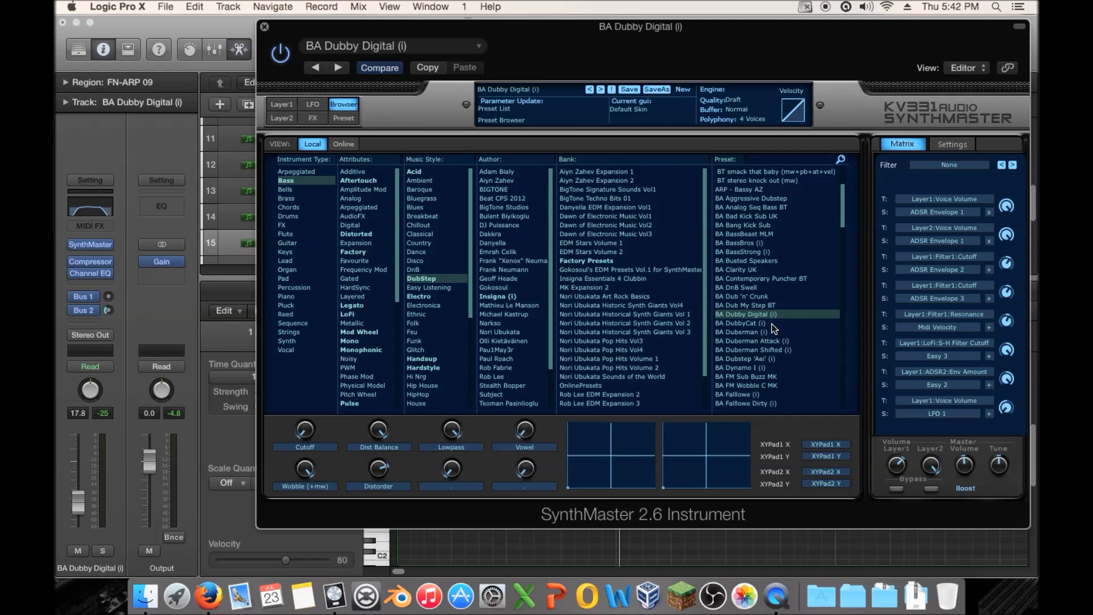
click(777, 330)
click(776, 340)
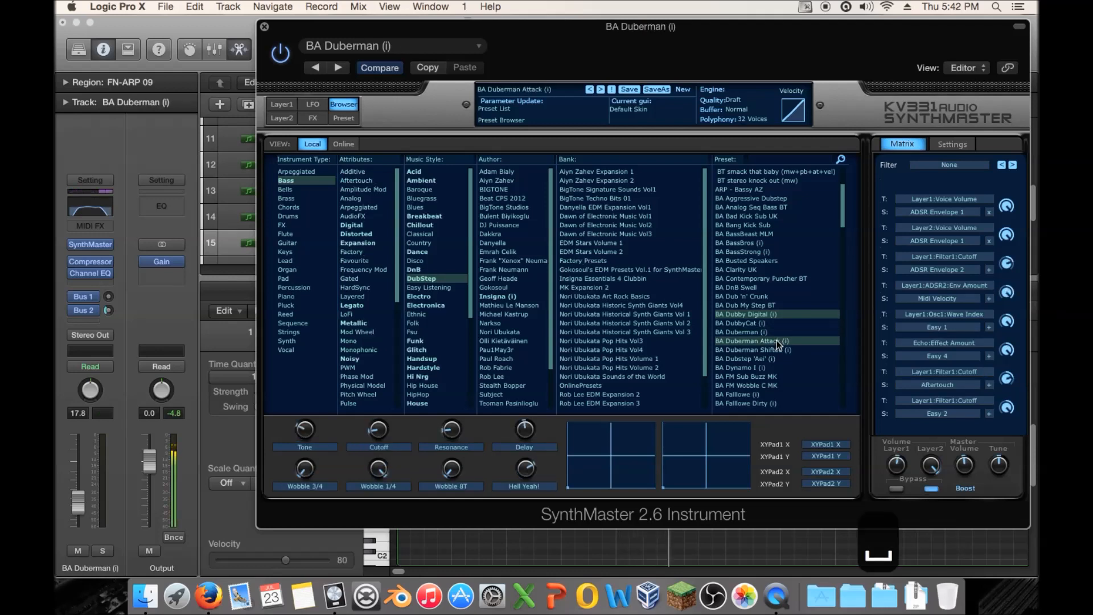
click(777, 350)
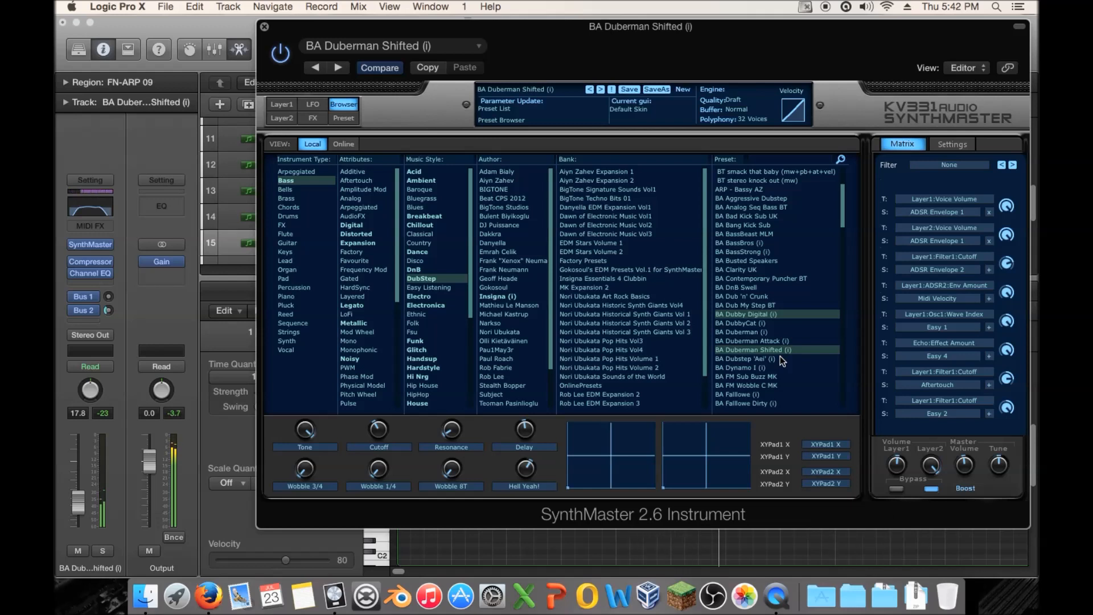
click(779, 360)
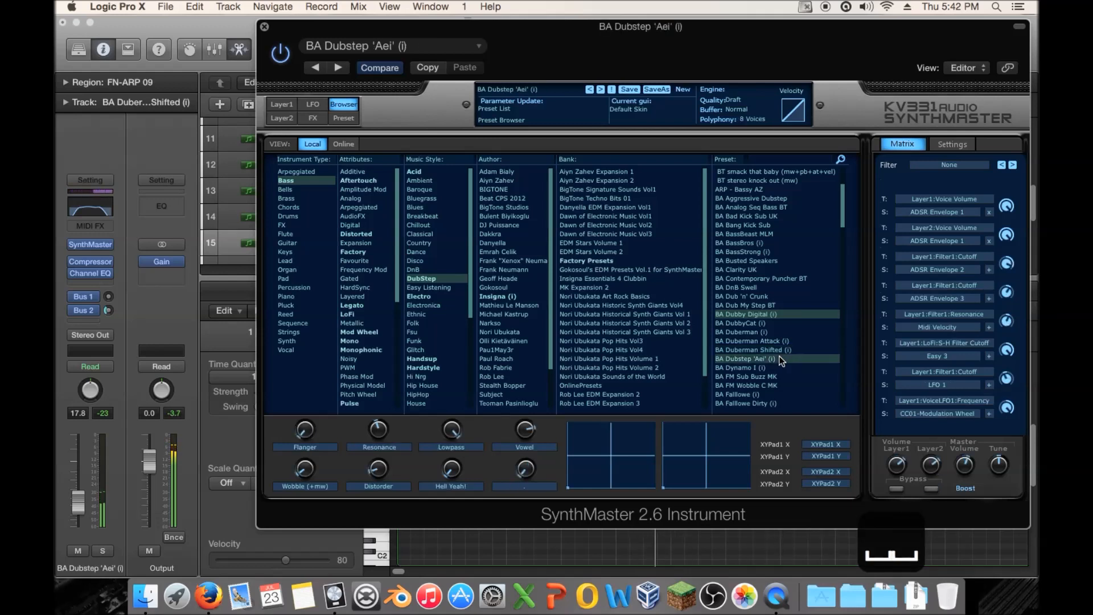
click(777, 367)
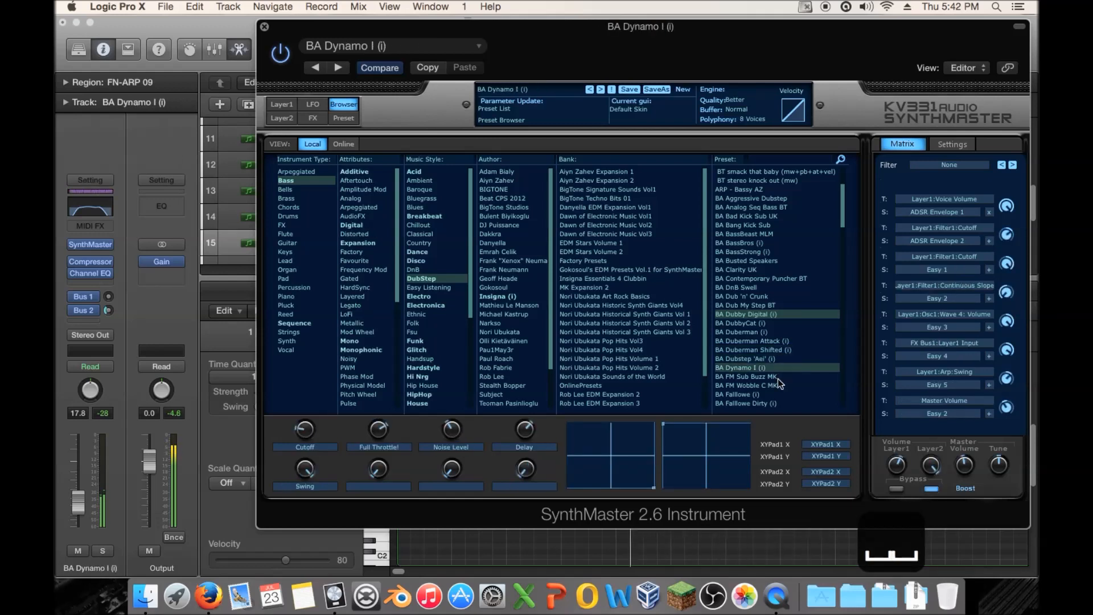
Audition the BA FM Sub Buzz MK, FM Wobble C MK, Falllowe (i), Falllowe Dirty (i), Flying Blind and Gritty Dubstep presets
click(776, 377)
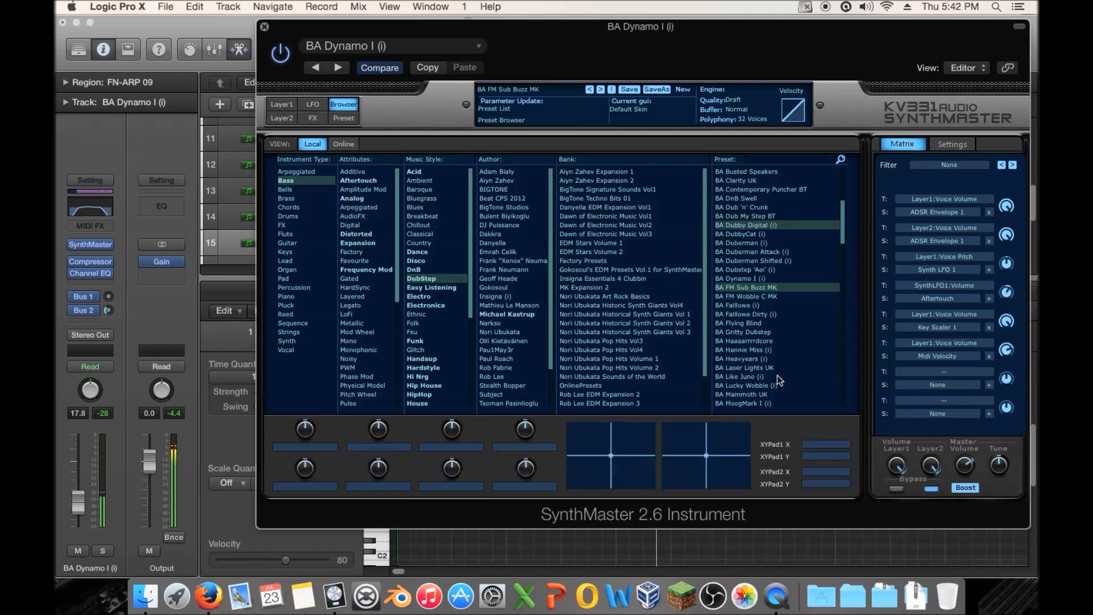
click(774, 298)
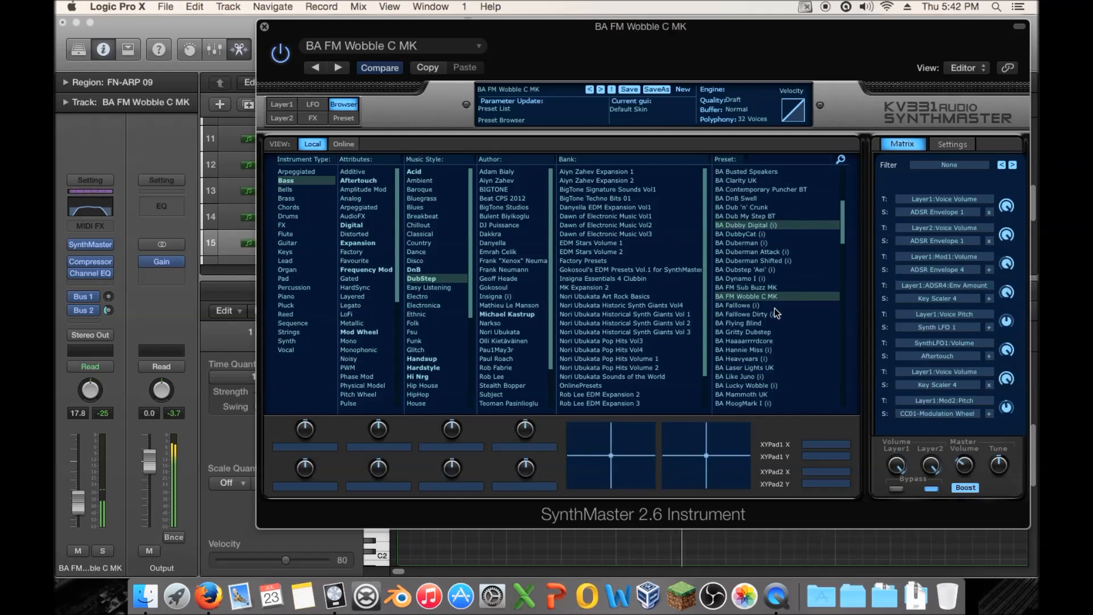
click(774, 306)
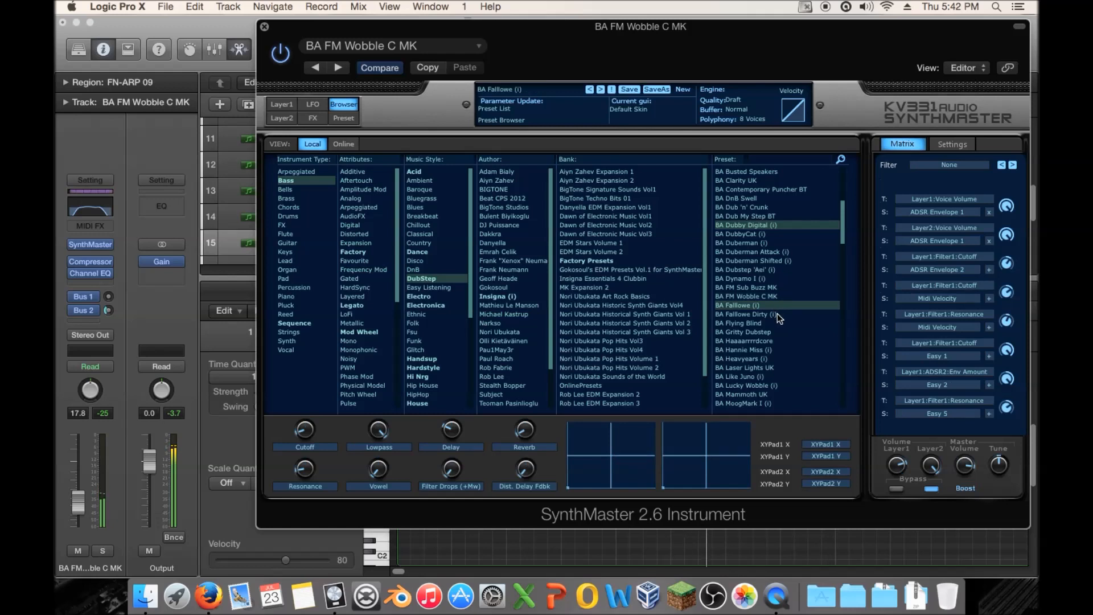
click(777, 315)
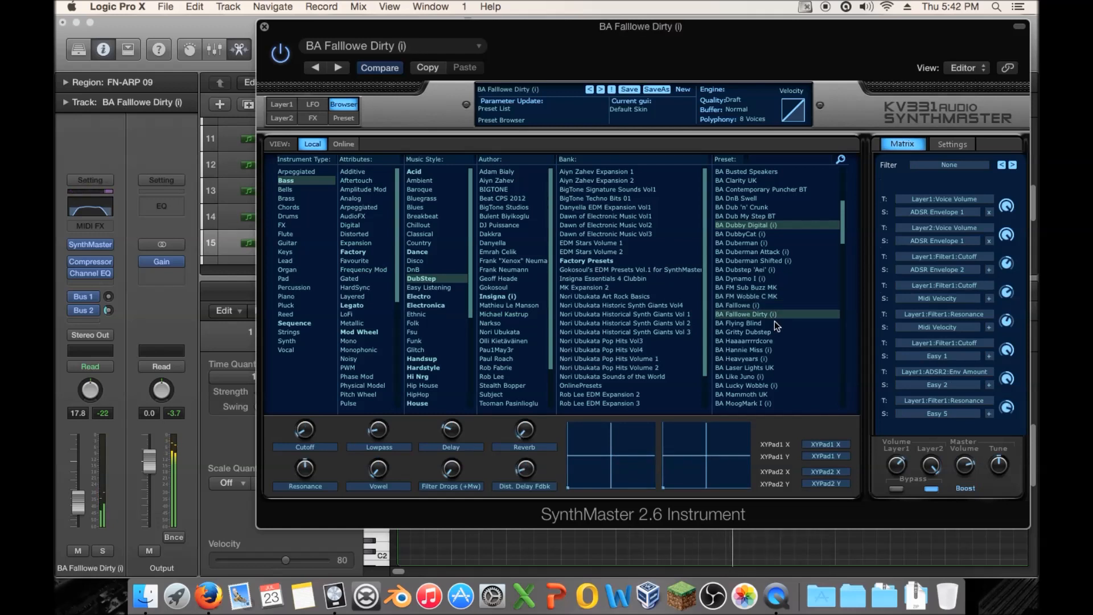
click(773, 321)
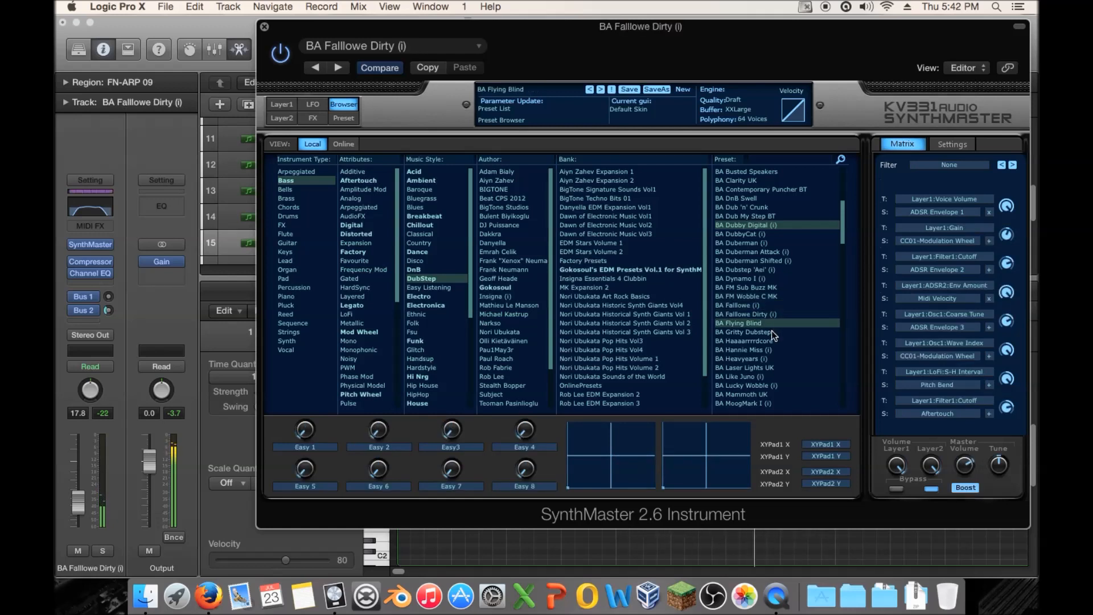
click(770, 331)
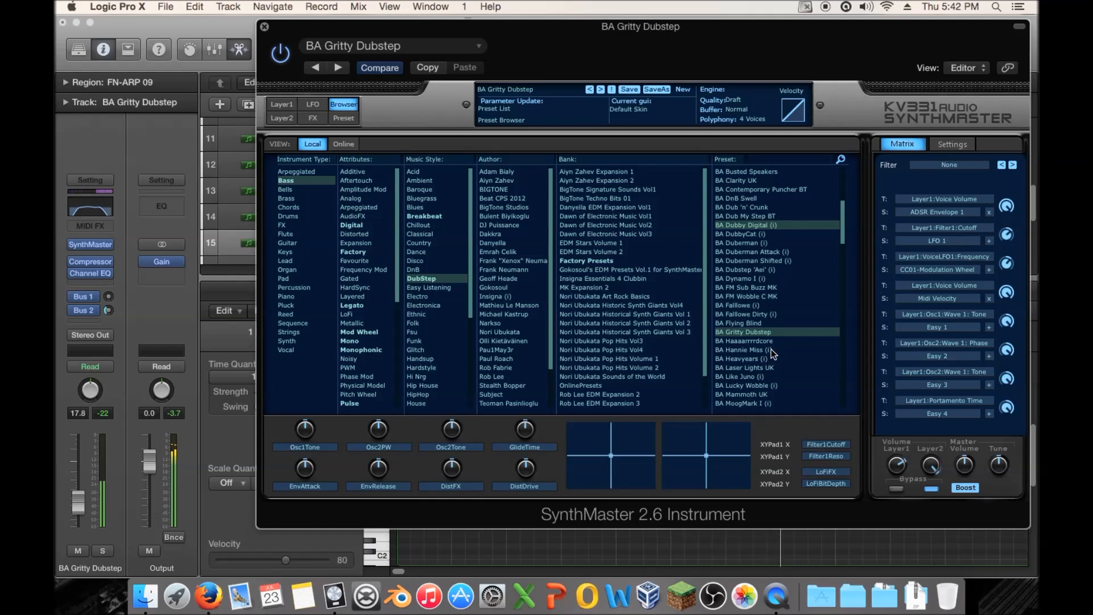
Audition the BA Hannie Miss (i), Heavyears (i), Laser Lights UK, Like Juno (i) and Lucky Wobble (i) presets
click(771, 351)
click(774, 359)
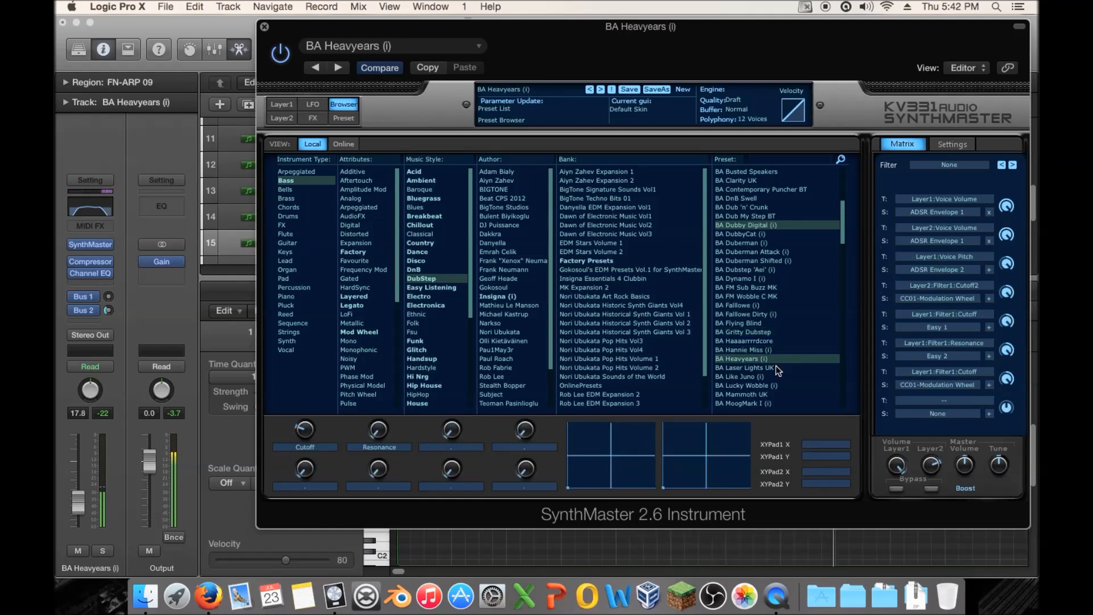
click(775, 368)
click(770, 376)
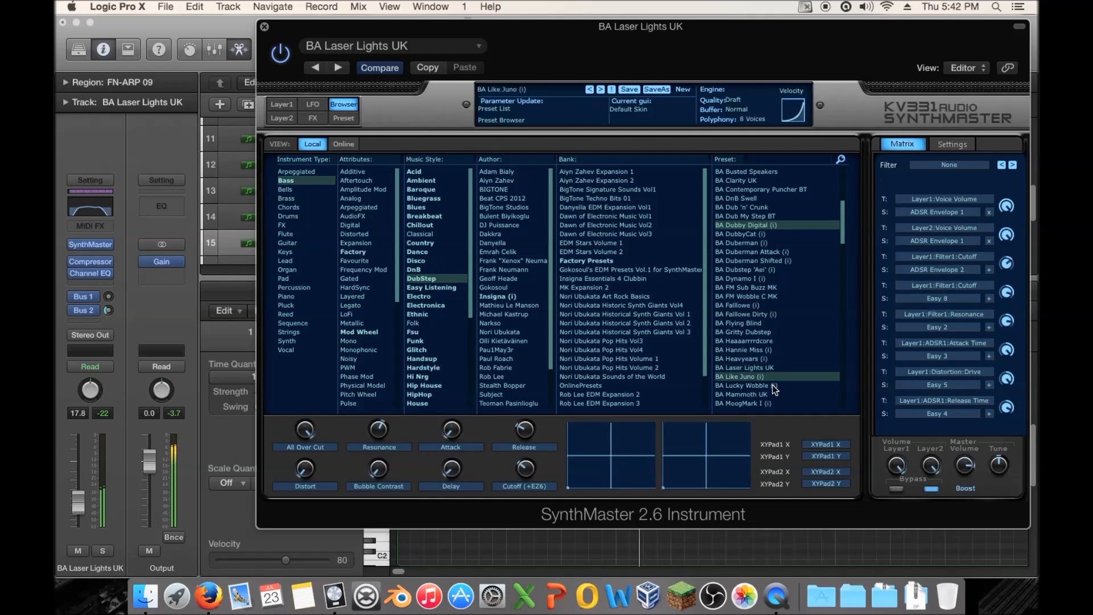
click(773, 386)
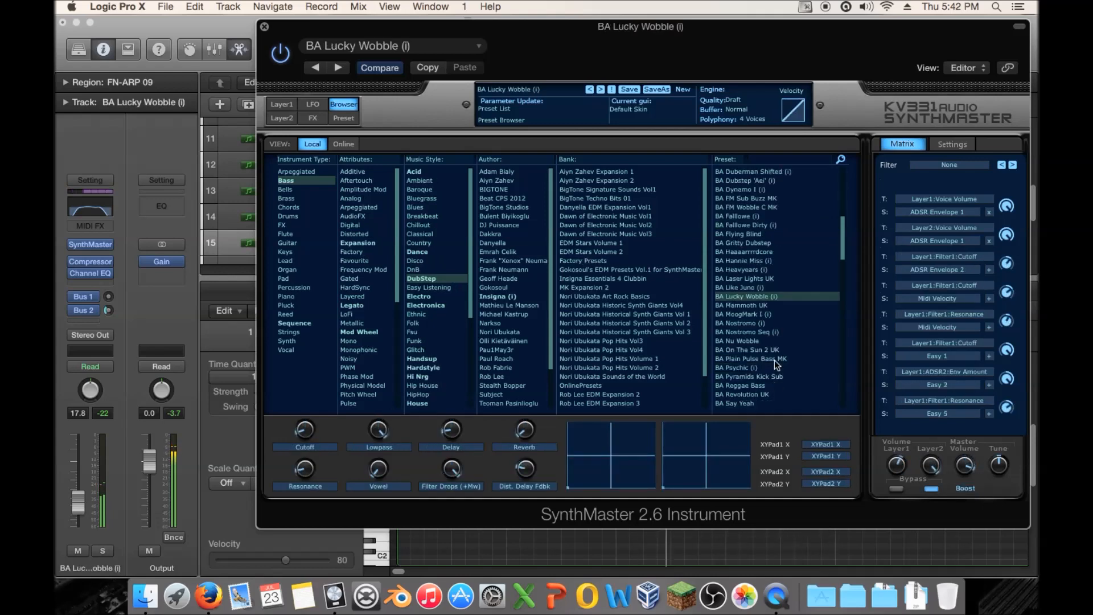
Audition the BA MoogMark I (i), Nostromo (i), Nostromo Seq (i), Nu Wobble, On The Sun 2 UK and Plain Pulse Bass MK presets
click(769, 314)
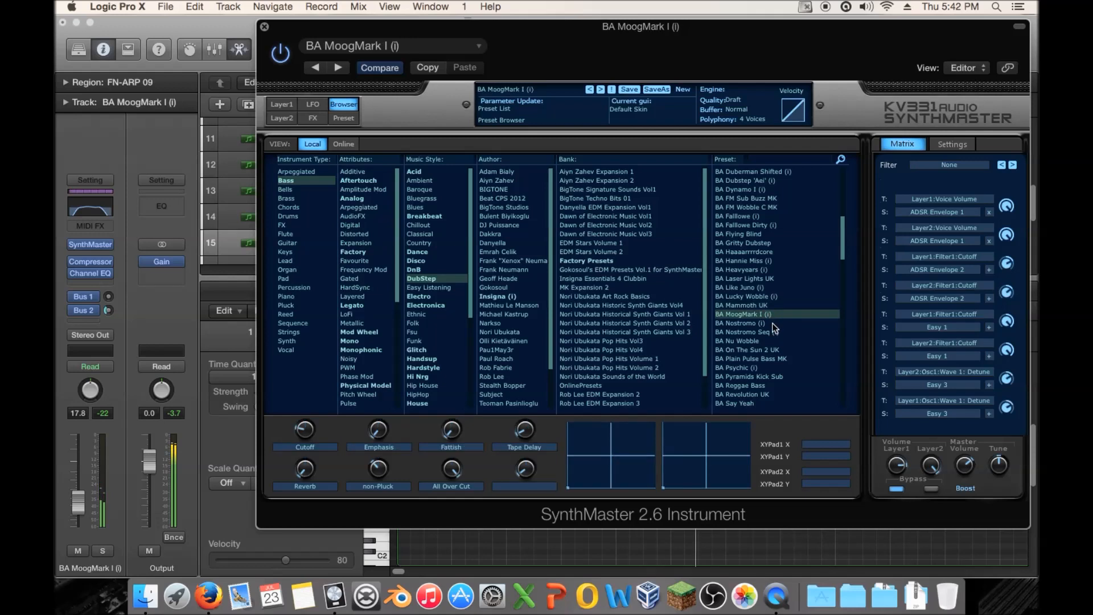
click(772, 324)
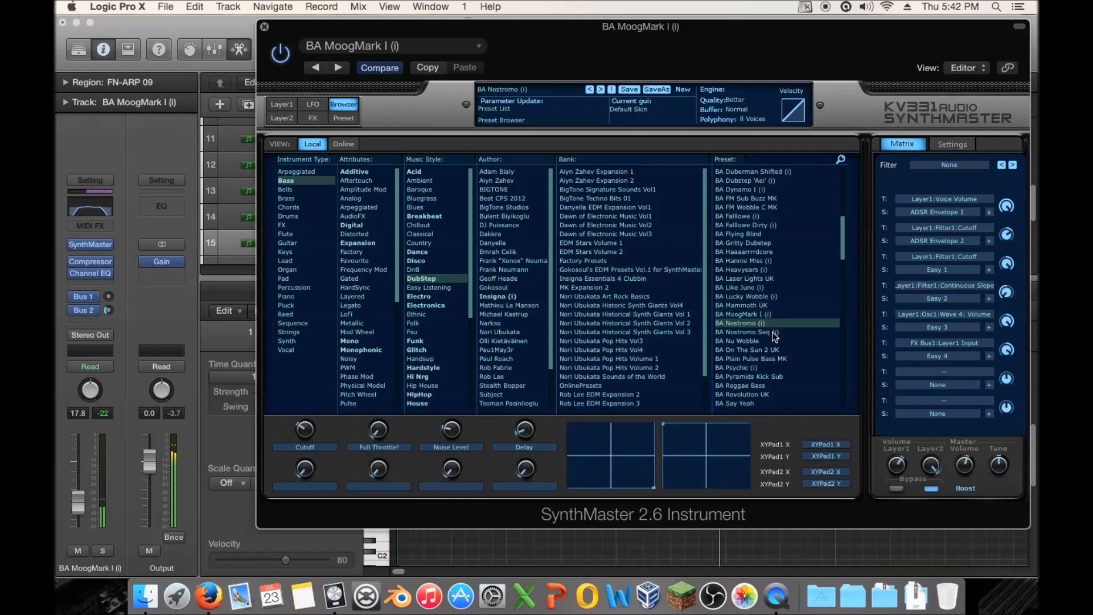
click(774, 334)
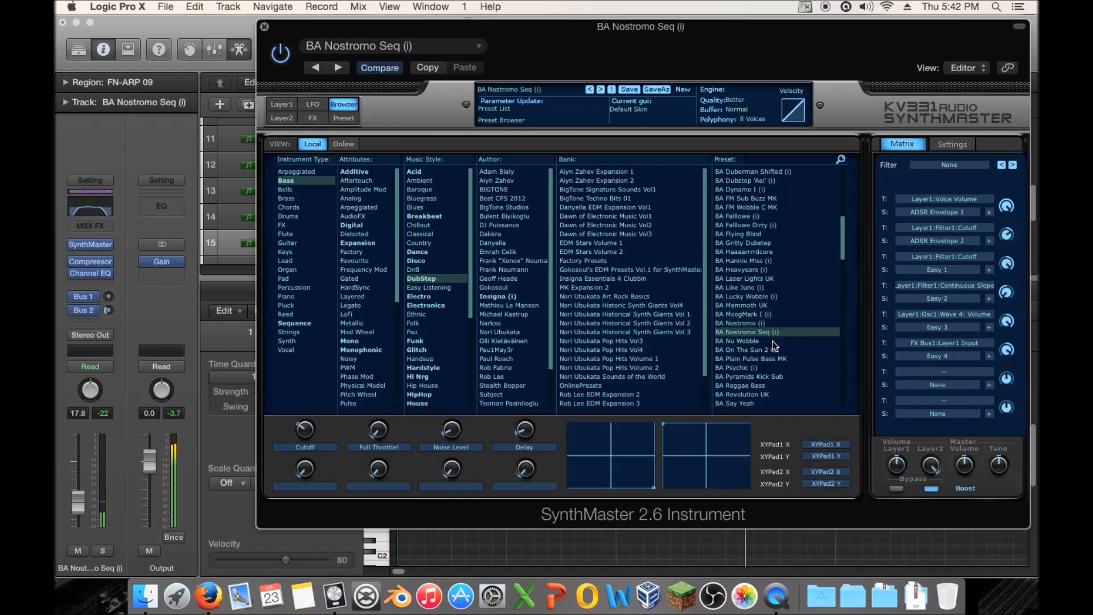
click(776, 343)
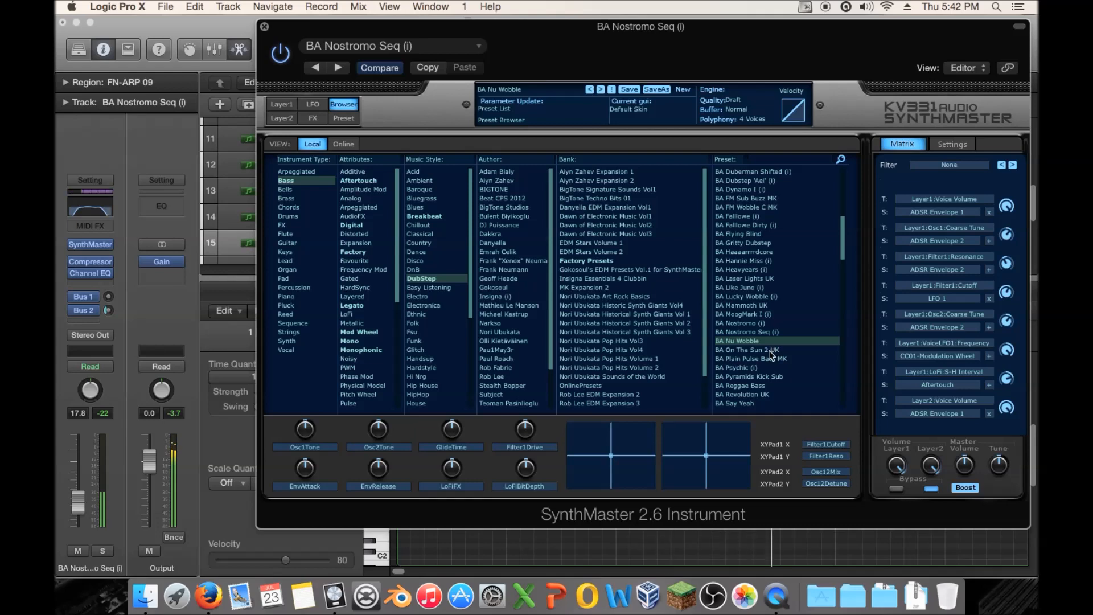
click(771, 352)
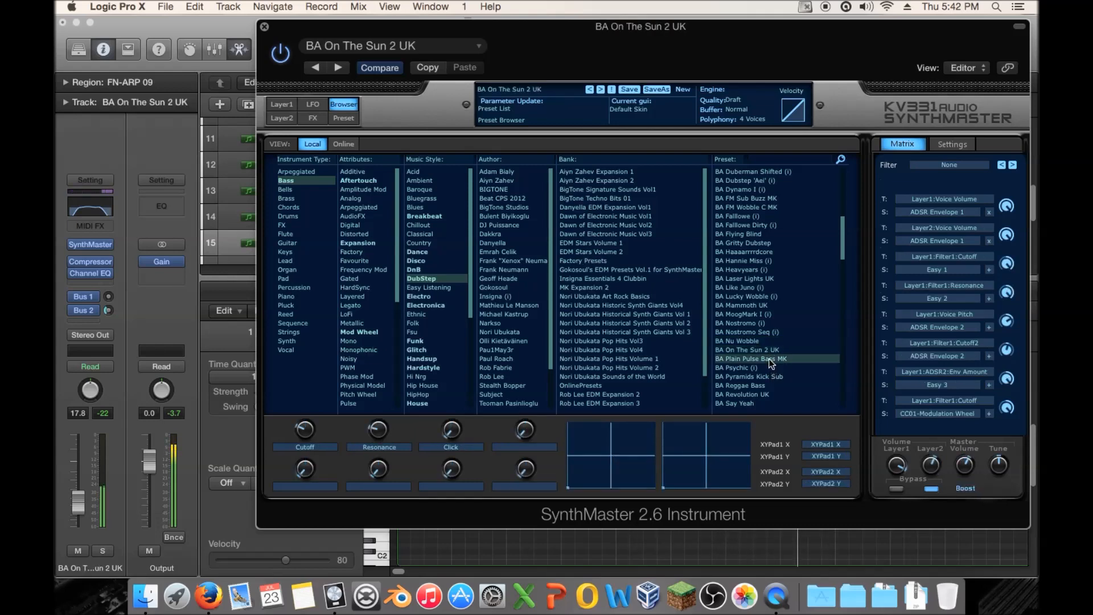
click(769, 359)
Audition the BA Revolution UK, Say Yeah, Semi-Sub Bass (i) and She Wolf UK presets against the loop
scroll(767, 357, down, 5)
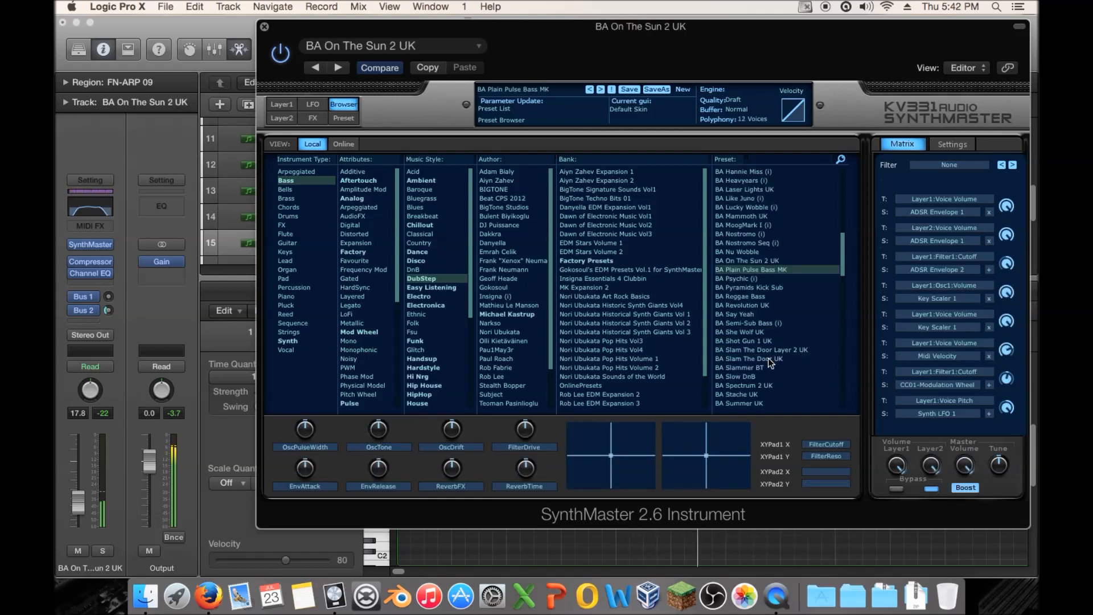
click(754, 304)
click(754, 315)
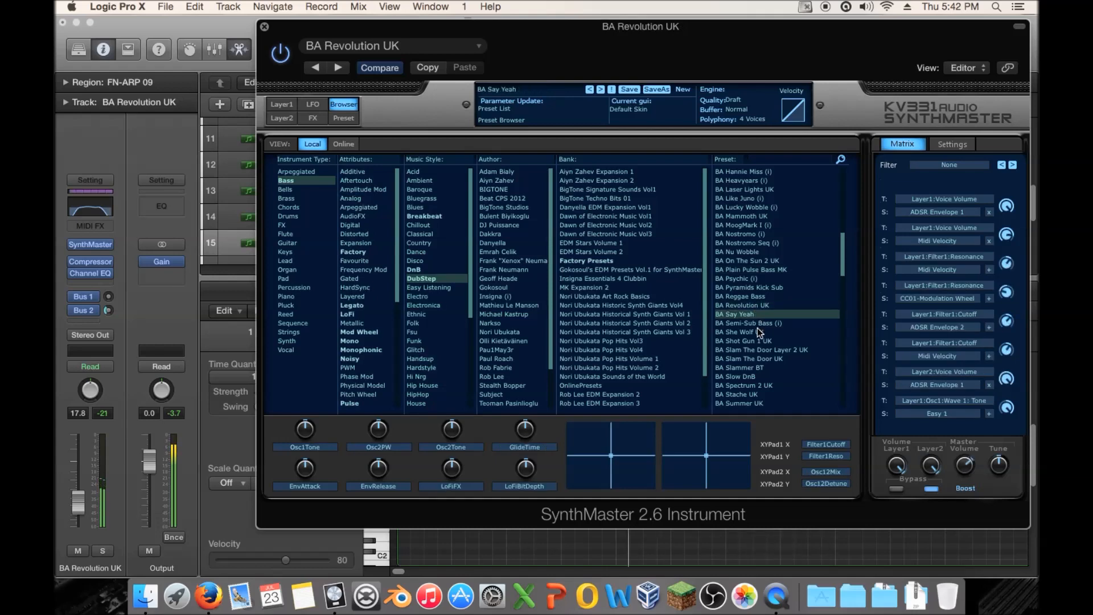
click(757, 325)
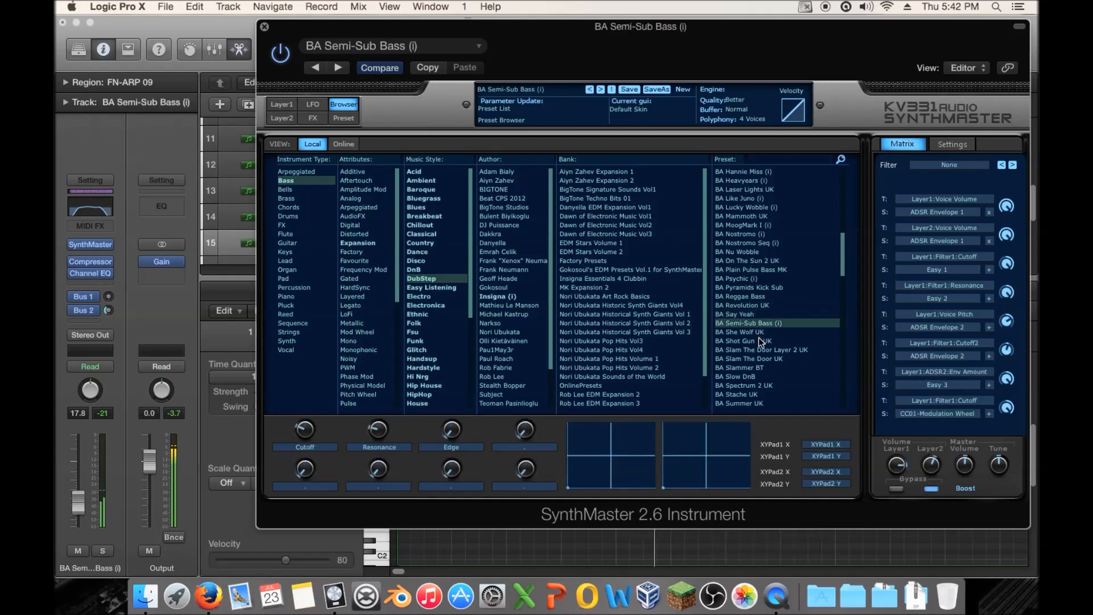
click(759, 335)
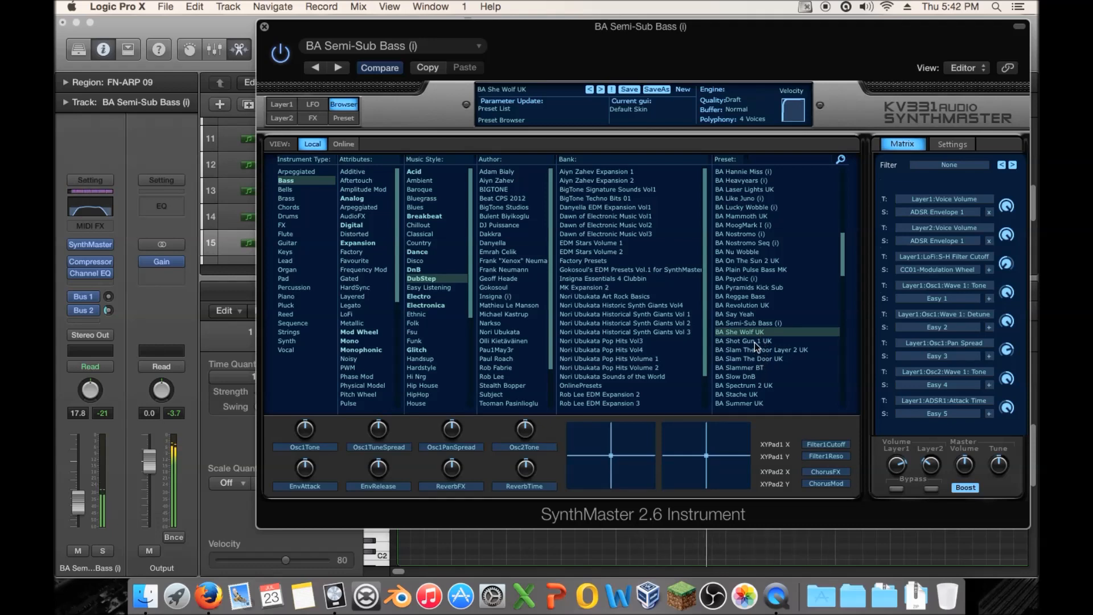
Inspect the Layer 1 and Layer 2 settings of BA She Wolf UK, and return to the preset browser
click(281, 104)
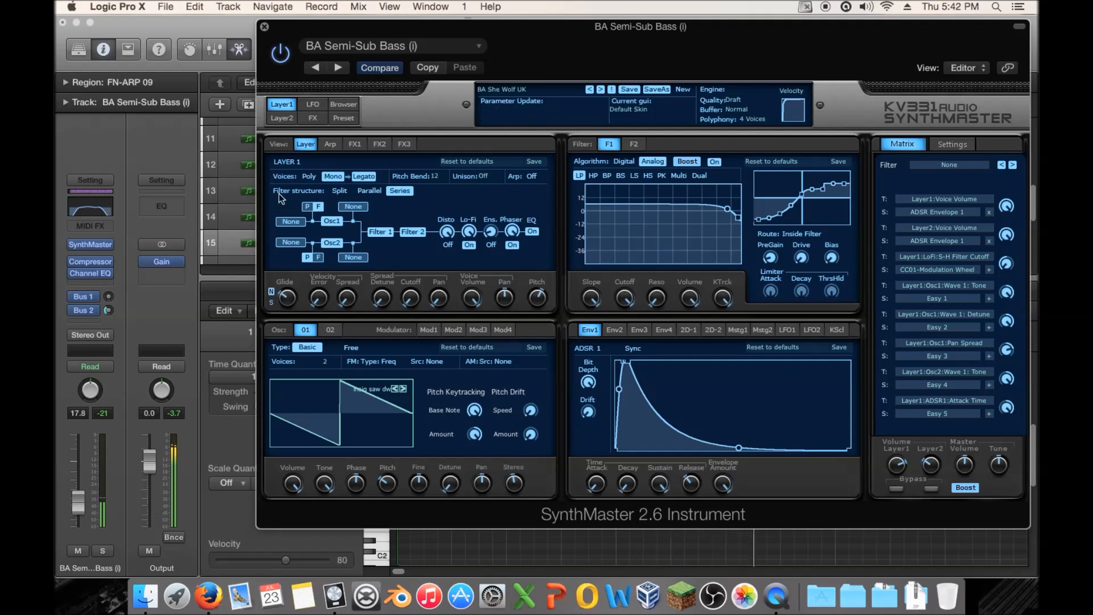
click(276, 119)
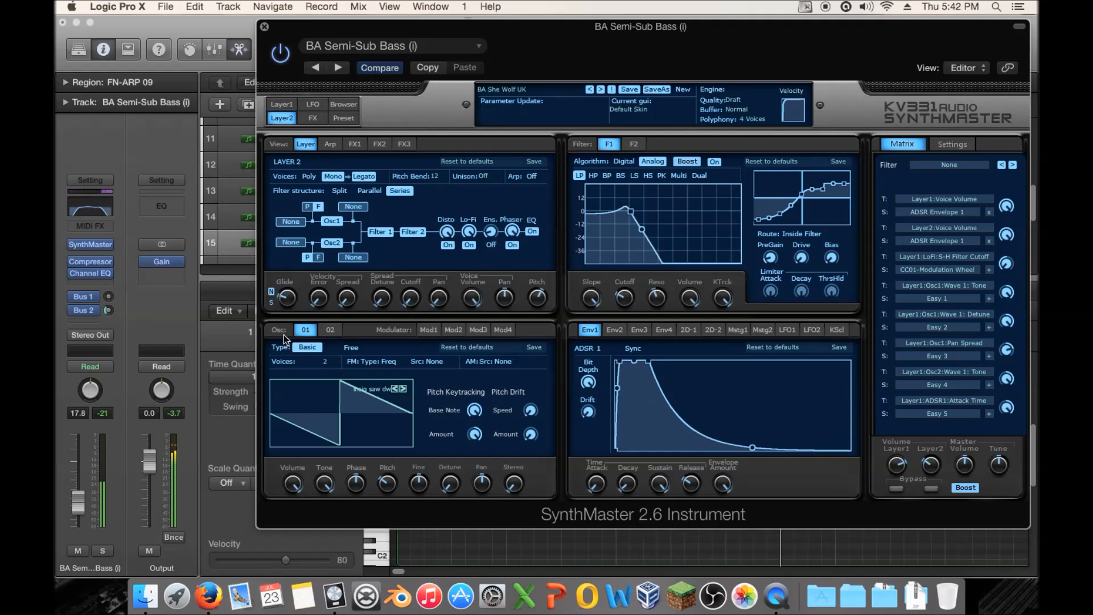
click(345, 105)
Audition the BA Shot Gun 1 UK, Slam The Door Layer 2 UK, Slam The Door UK, Slammer BT, Slow DnB and Spectrum 2 UK presets
click(742, 341)
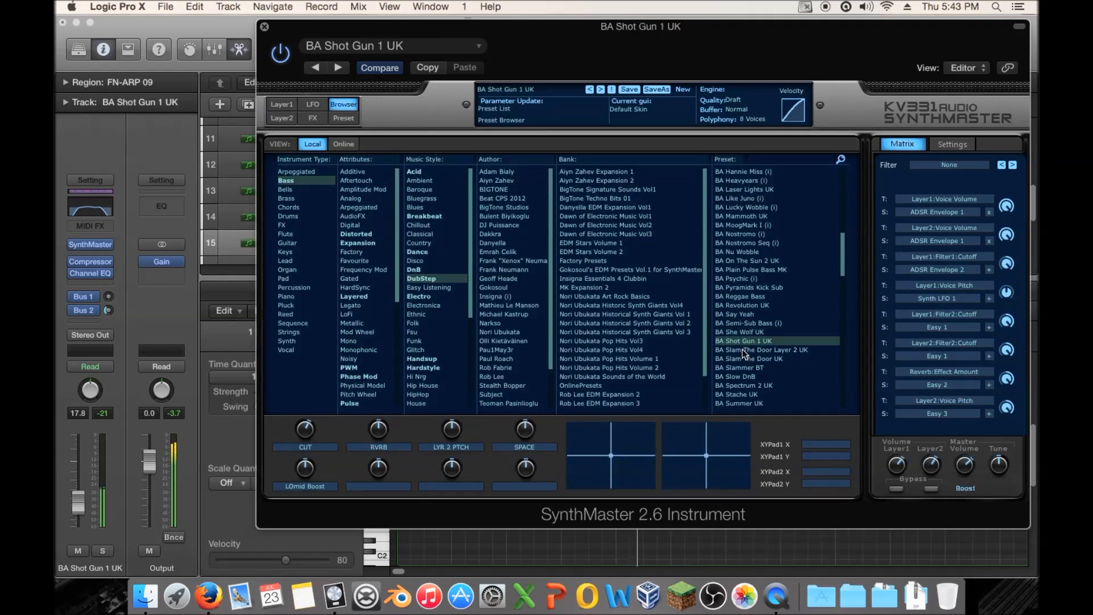
click(743, 349)
click(747, 359)
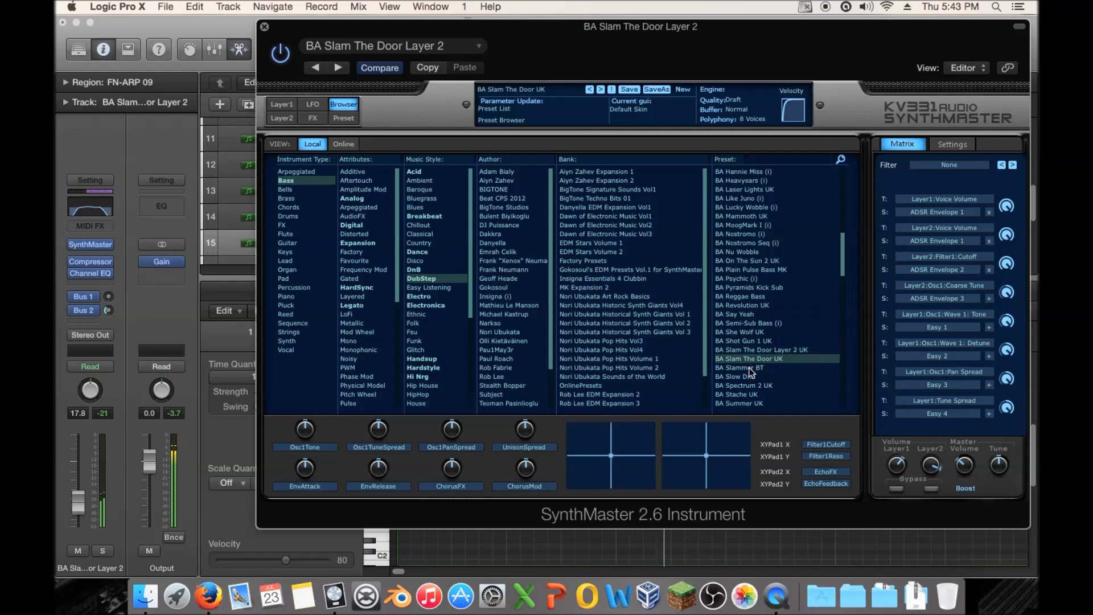
click(748, 368)
click(746, 377)
click(753, 383)
Audition the BA Stache UK, Summer UK, Supermorpher BT, Sweat UK and Technicolor 3 UK presets
scroll(754, 384, down, 3)
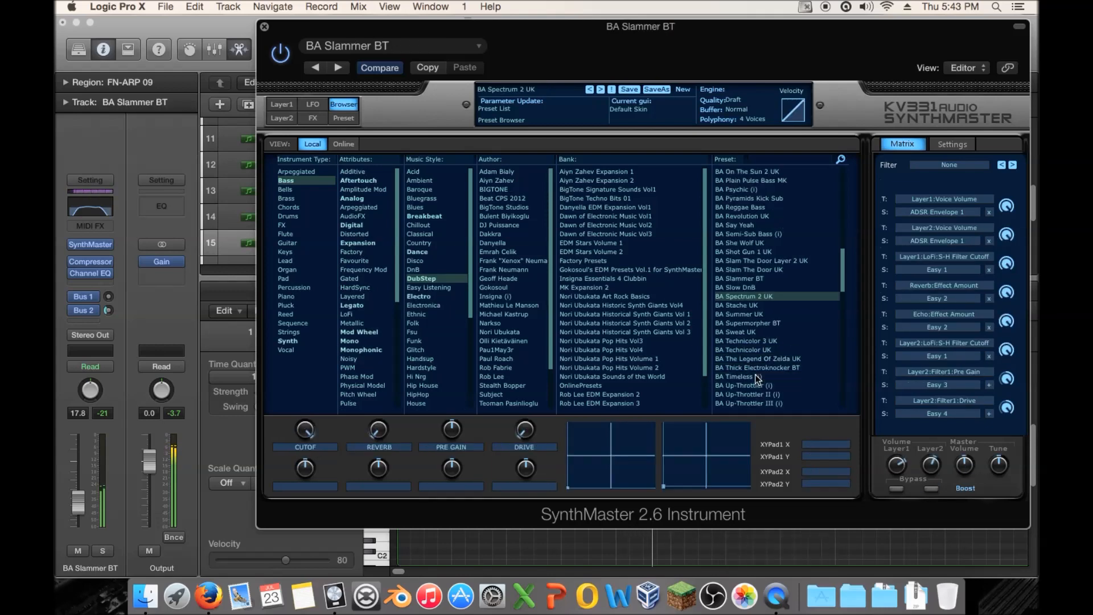
click(757, 305)
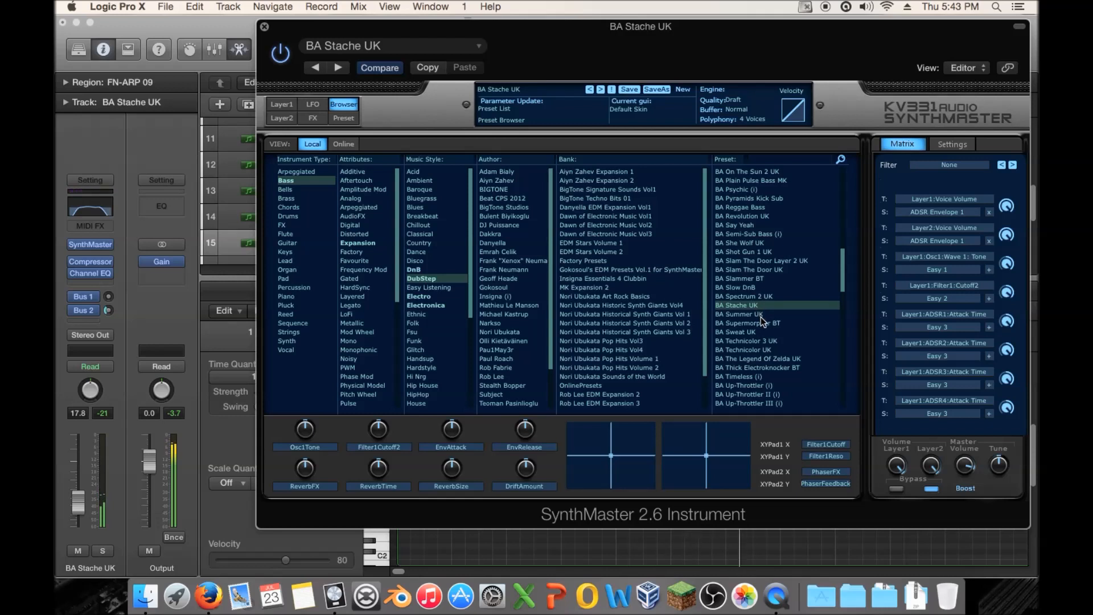
click(761, 317)
click(760, 325)
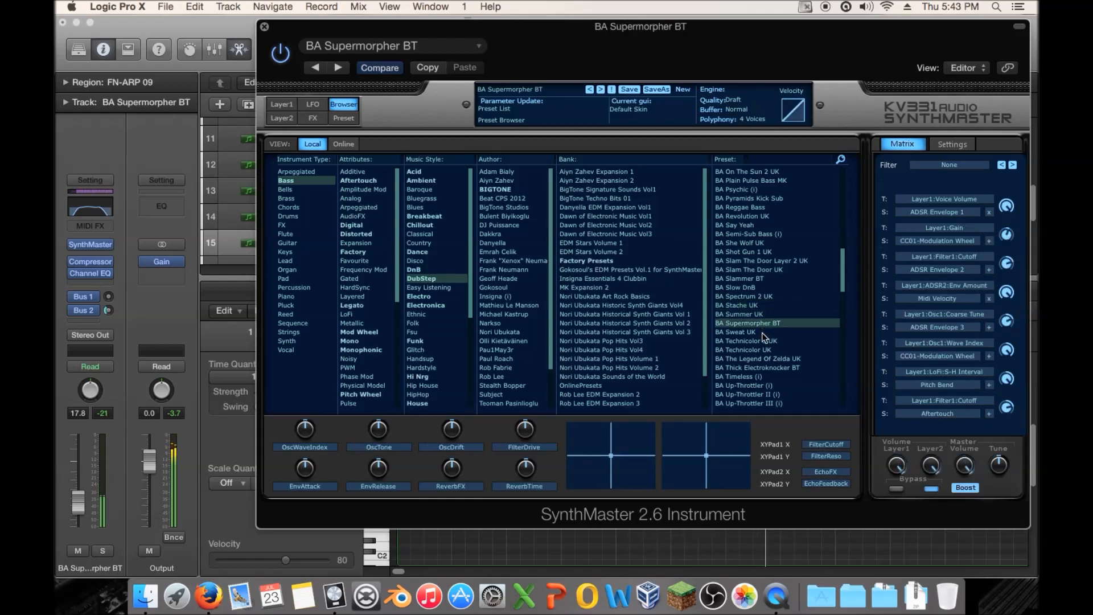
click(761, 332)
click(764, 341)
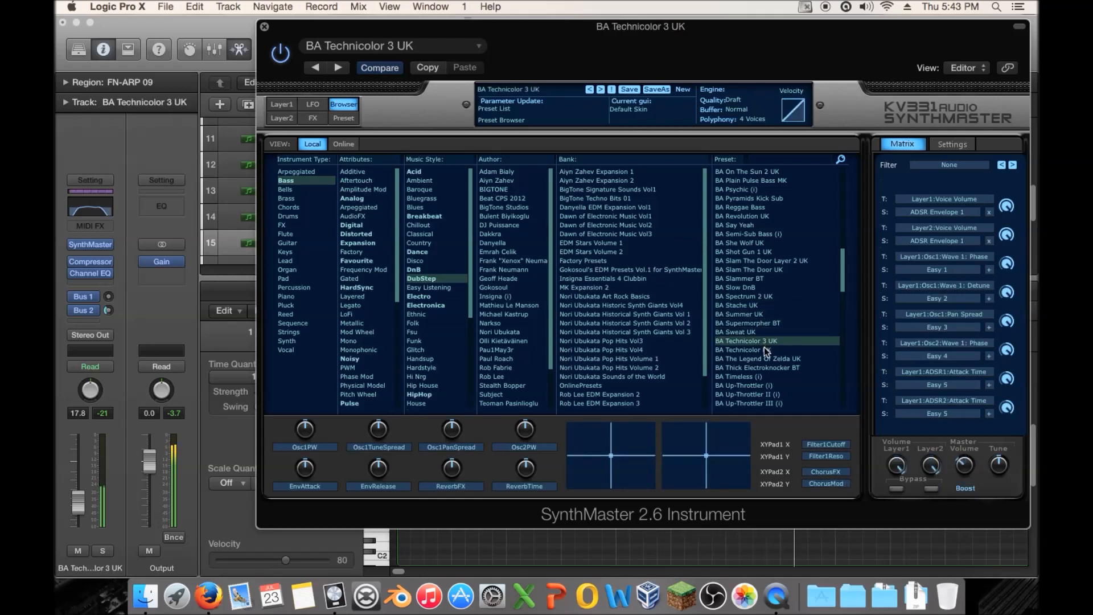
Audition the BA Technicolor UK, The Legend Of Zelda UK, Thick Electroknocker BT, Timeless (i) and Up-Throttler (i) presets
click(764, 350)
click(767, 359)
click(767, 367)
click(763, 376)
scroll(764, 270, down, 5)
click(752, 207)
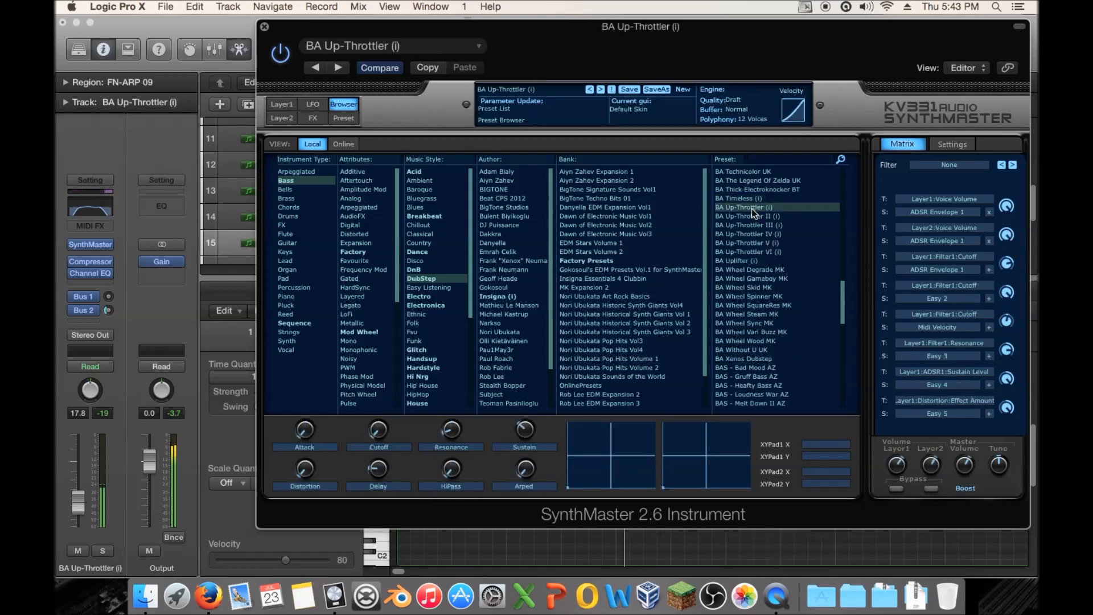
Audition the BA Uplifter (i), Wheel Degrade MK, Wheel Skid MK and Xenos Dubstep presets against the loop
click(743, 262)
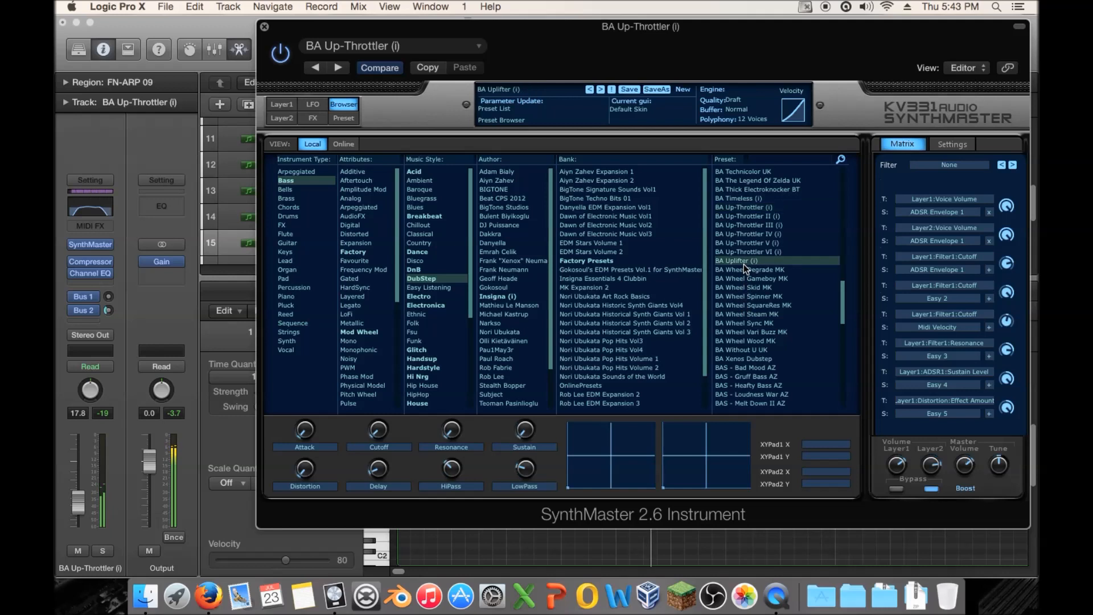
click(745, 271)
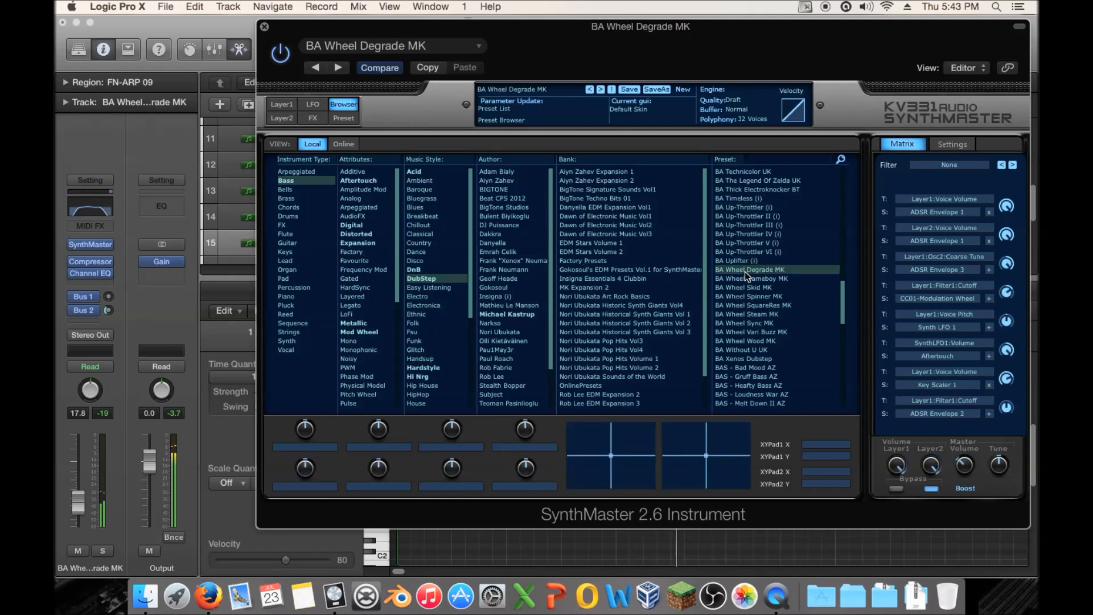
click(747, 288)
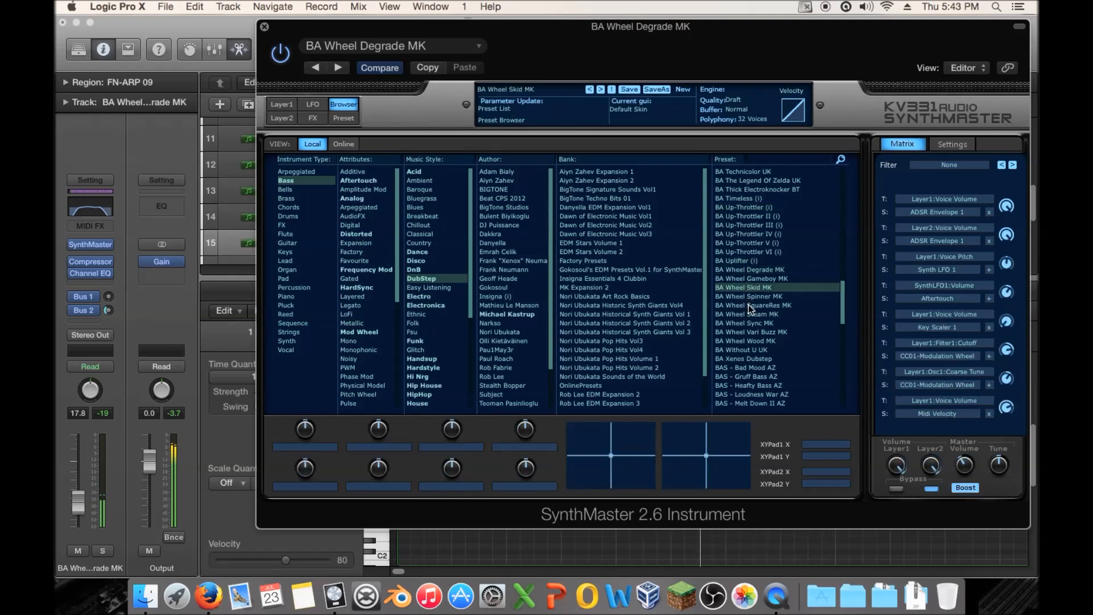
key(space)
scroll(756, 327, down, 5)
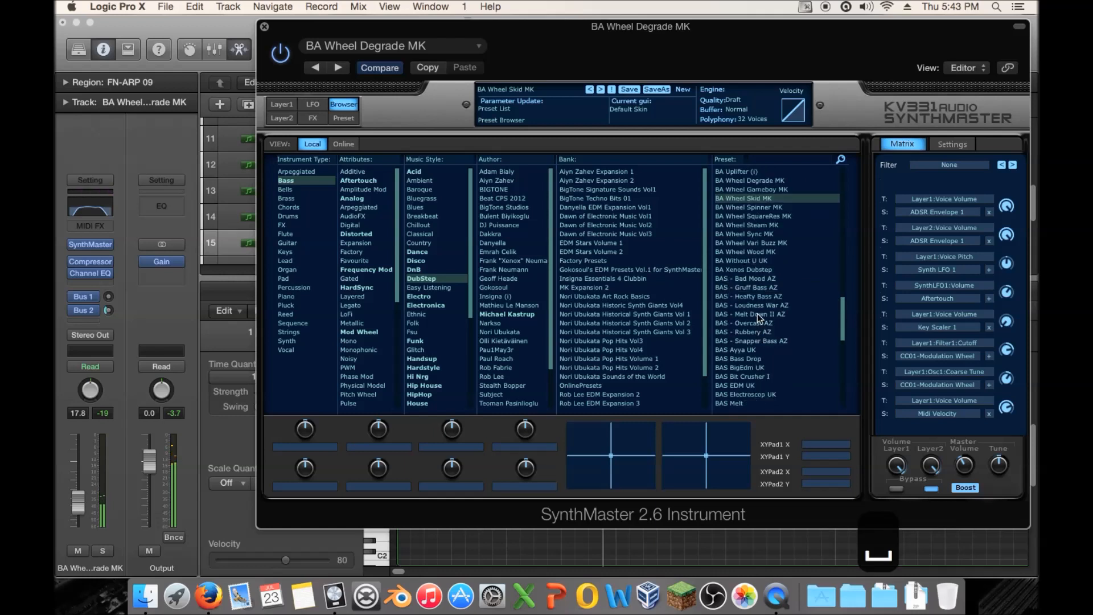
click(756, 268)
key(space)
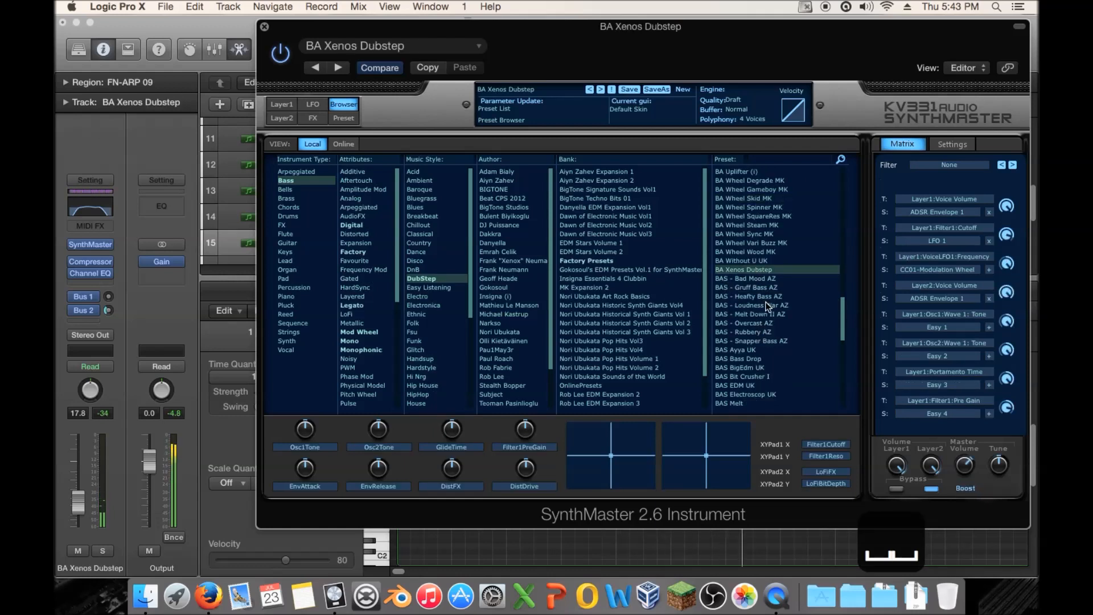
key(space)
Load the BAS - Bad Mood AZ preset and play it with track 15 soloed
scroll(766, 305, down, 5)
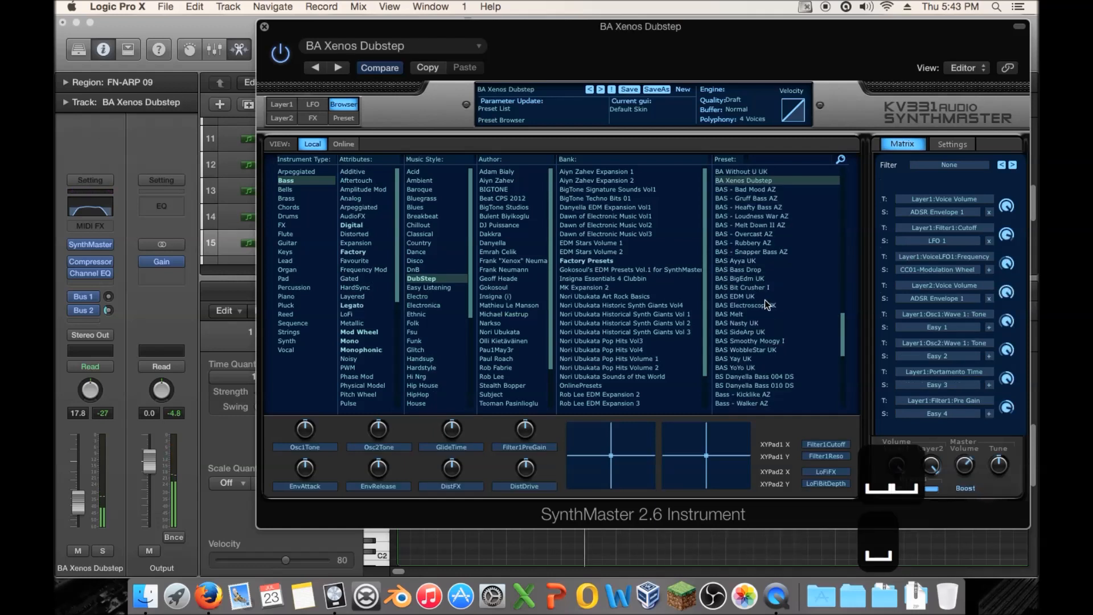
click(756, 190)
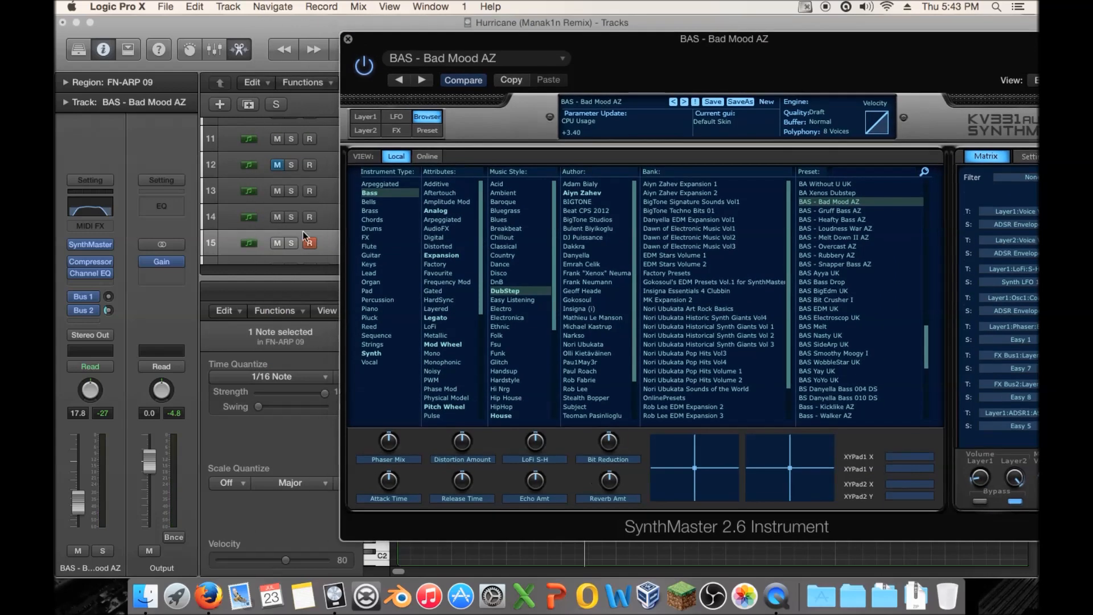
click(290, 243)
key(space)
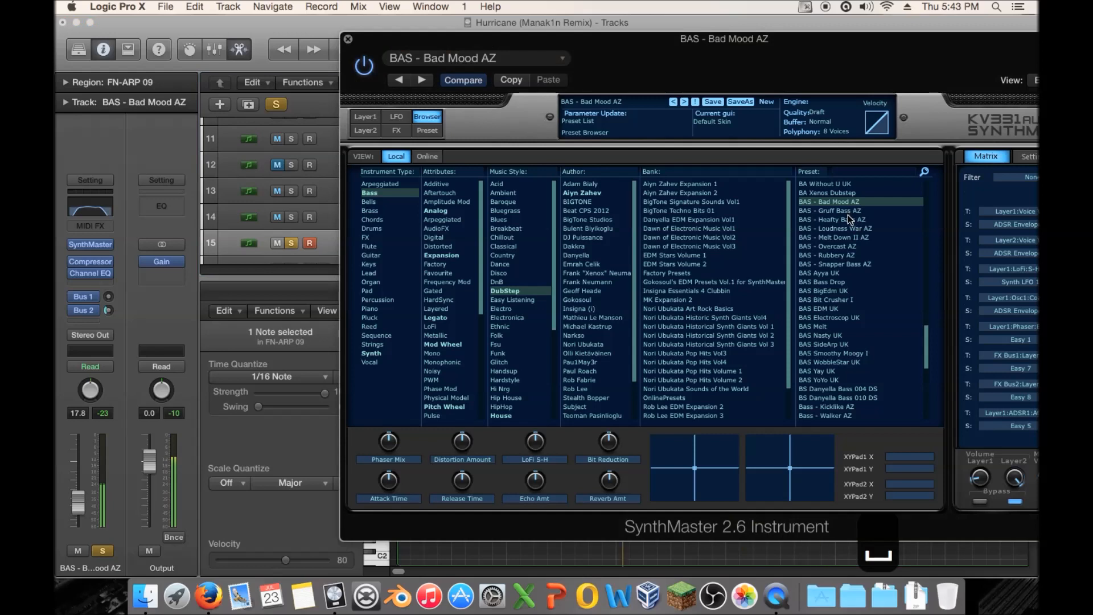
Audition the BAS Gruff Bass, Heafty Bass, Loudness War, Melt Down II and Overcast AZ presets, and load BAS - Rubbery AZ
click(848, 210)
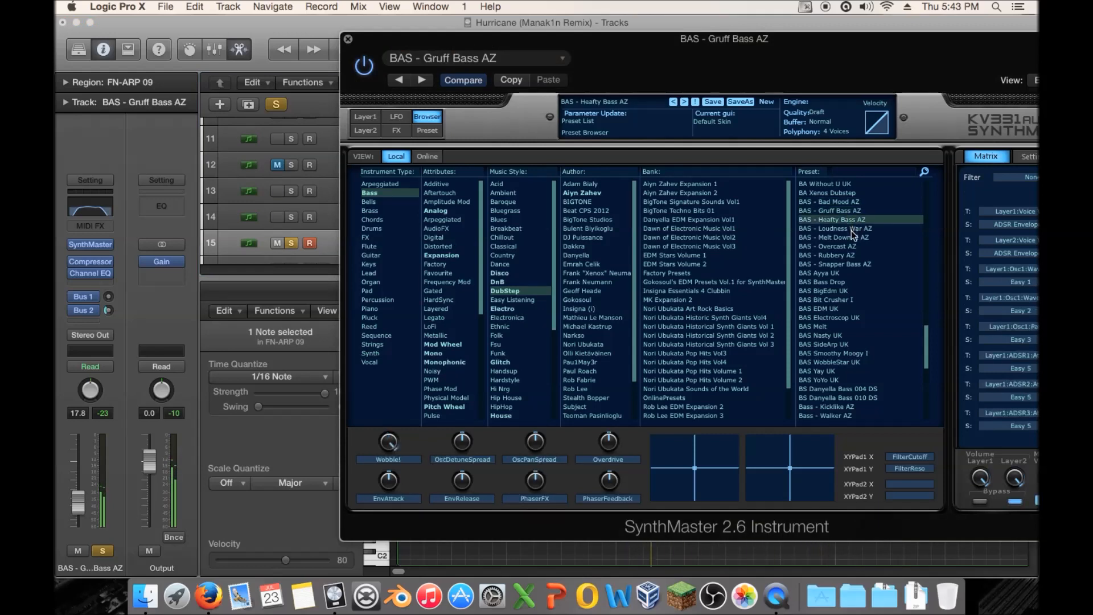
click(852, 231)
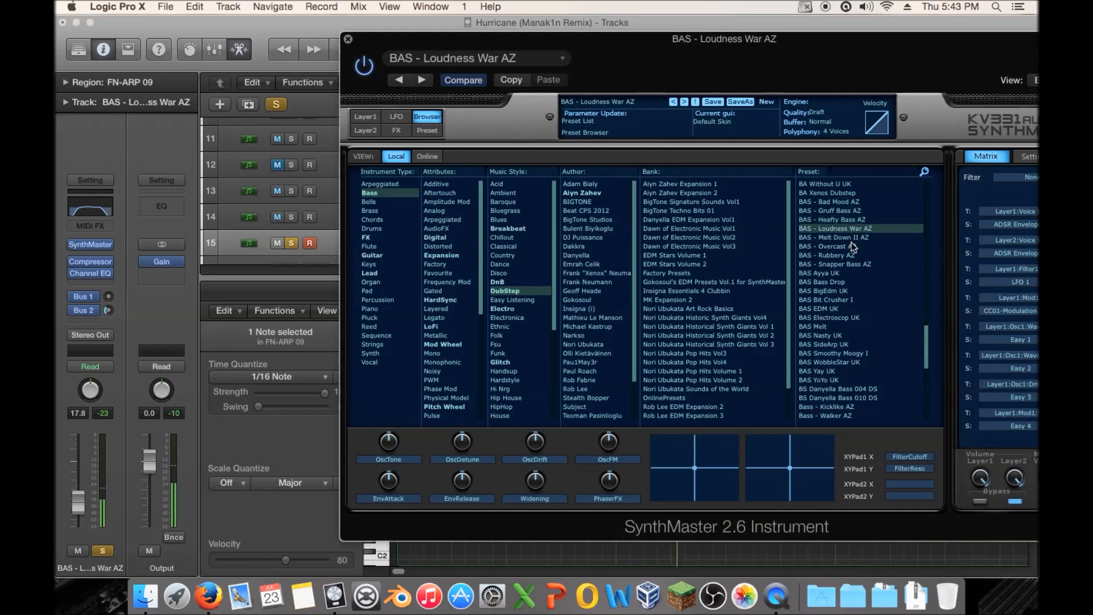
click(852, 236)
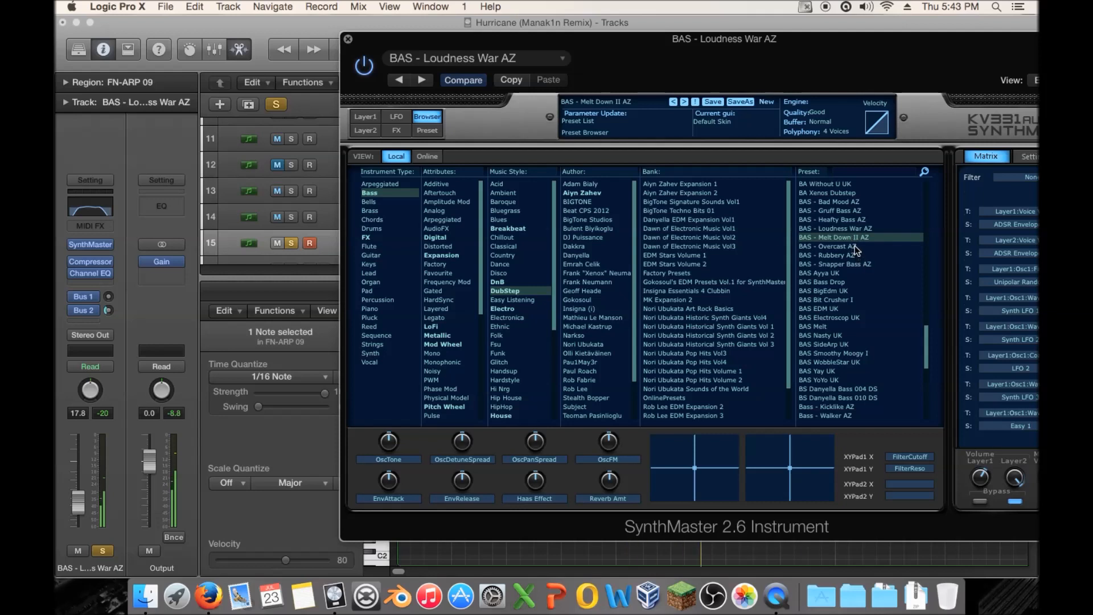
click(854, 247)
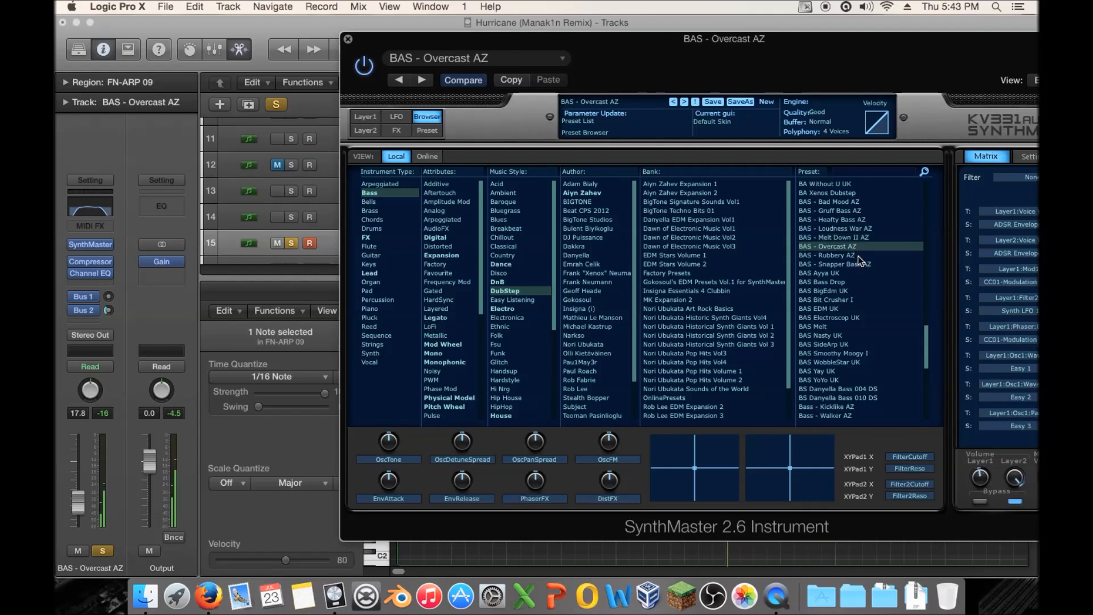
click(857, 255)
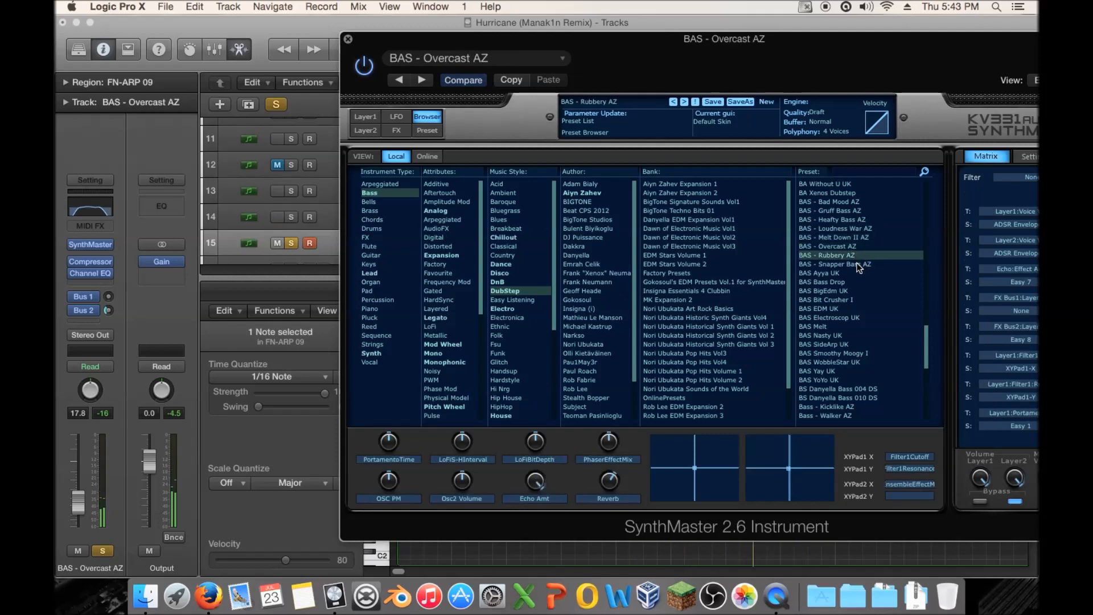
Check the preset's Layer 1 settings, unsolo track 15, stop playback and close the synth window
click(369, 119)
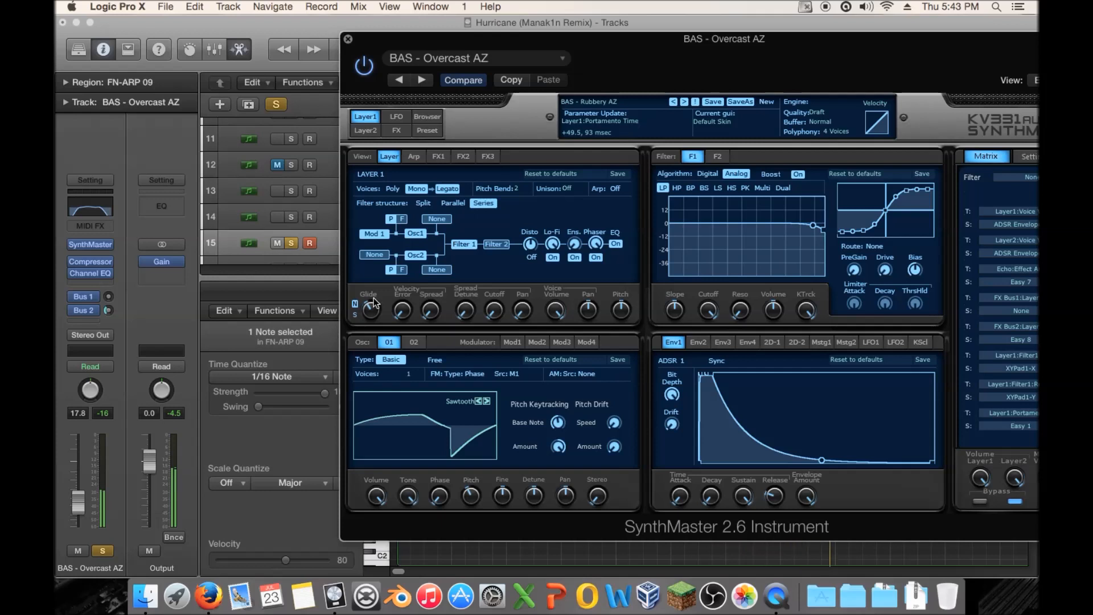
click(290, 243)
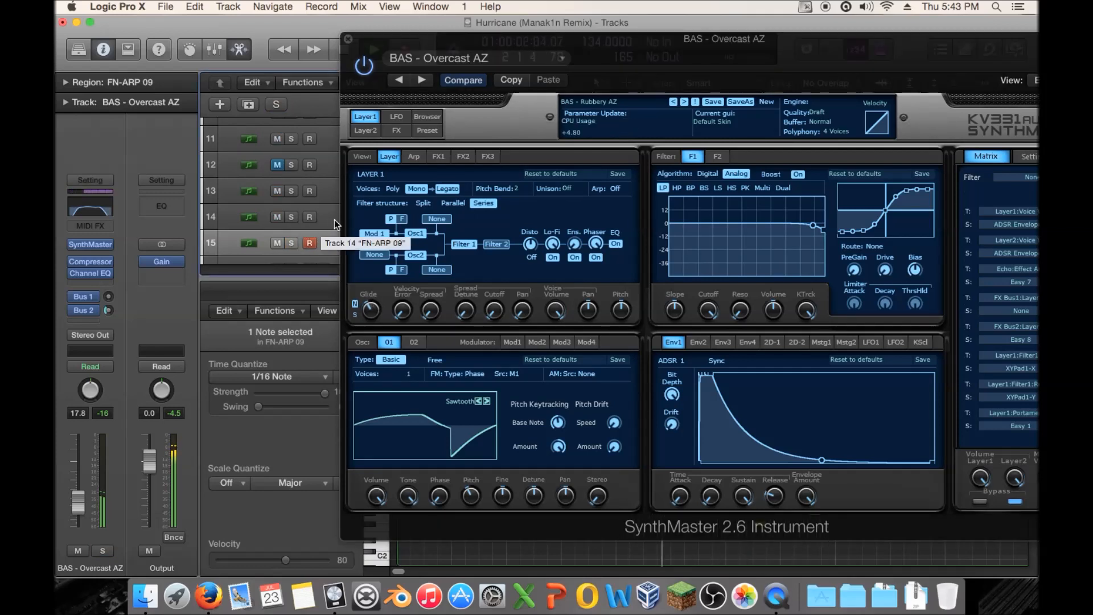
key(space)
click(348, 39)
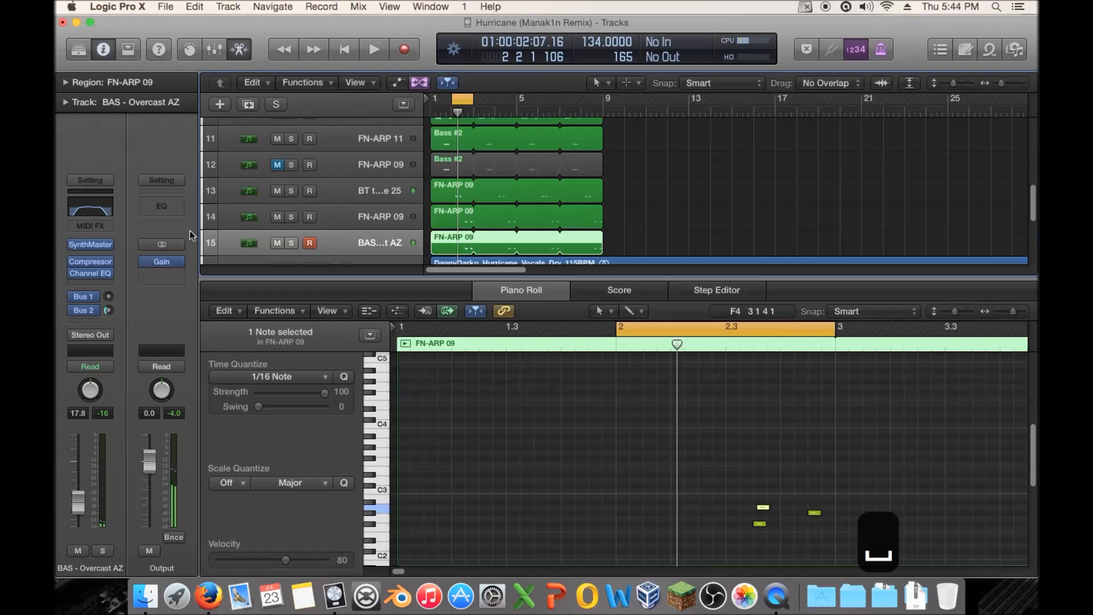
Lower the high cut in track 15's Channel EQ to 2100 Hz and preview the result
click(89, 277)
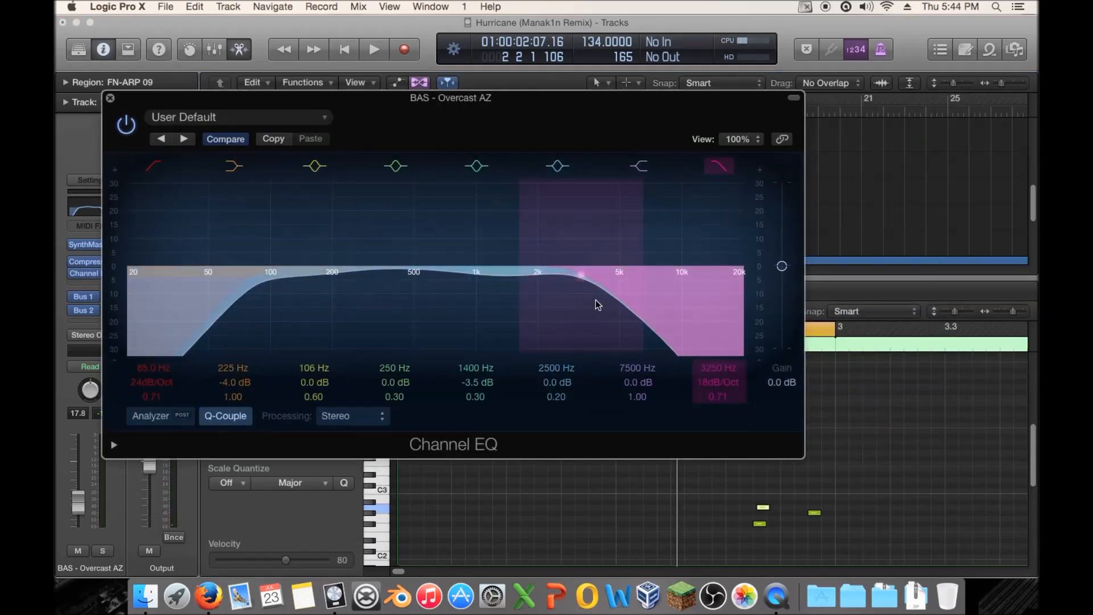
key(space)
drag(598, 304, 556, 308)
key(space)
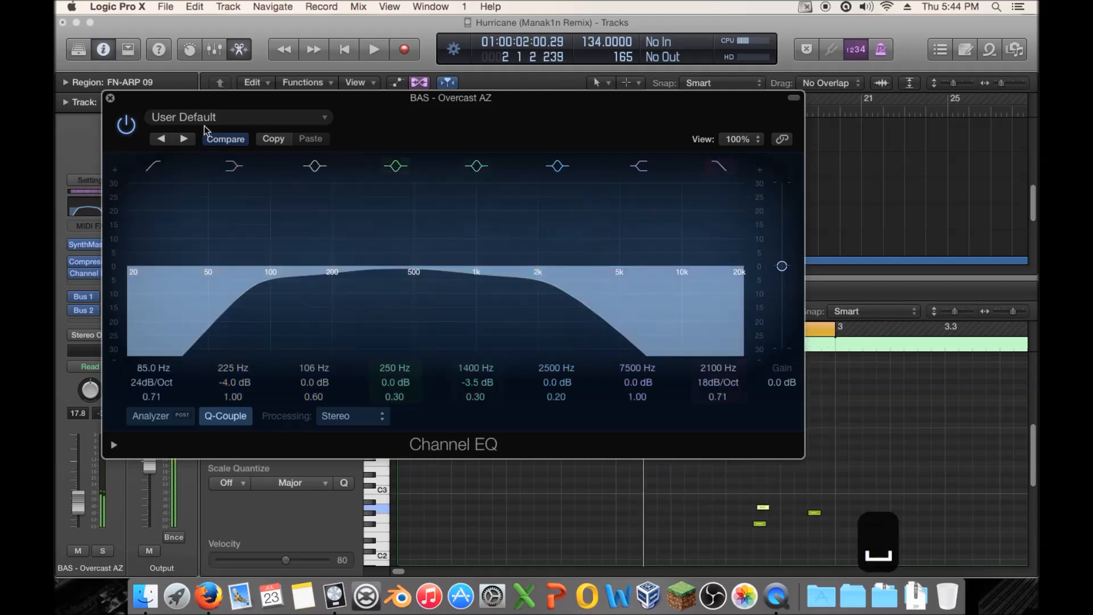
click(111, 99)
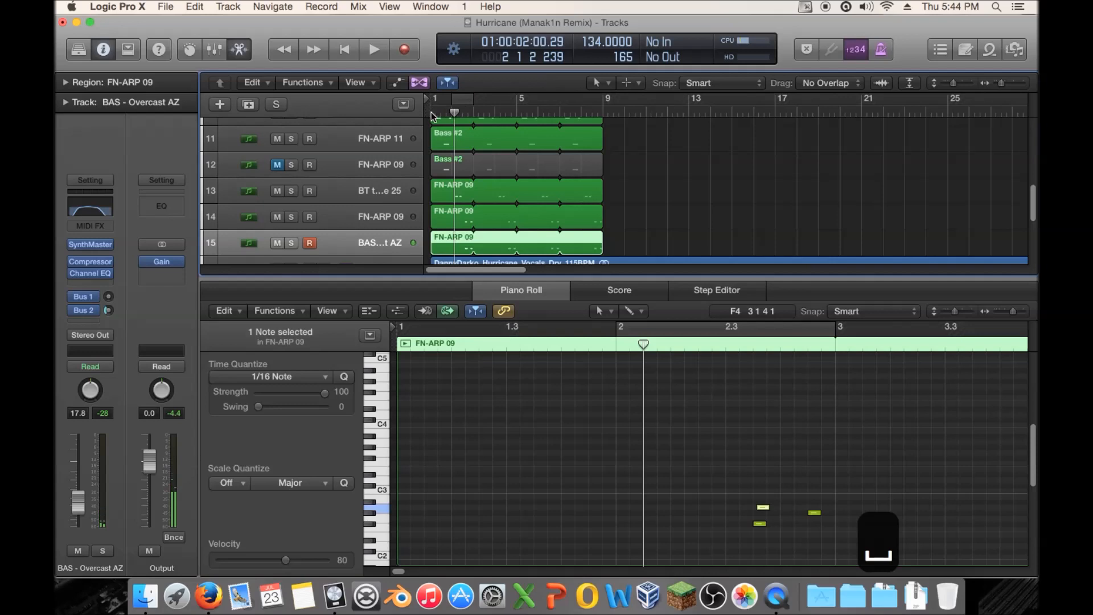
Loop bars 1 to 9 in playback and set track 15's 1400 Hz EQ band to 680 Hz, -11 dB, Q 0.20
drag(437, 101, 601, 102)
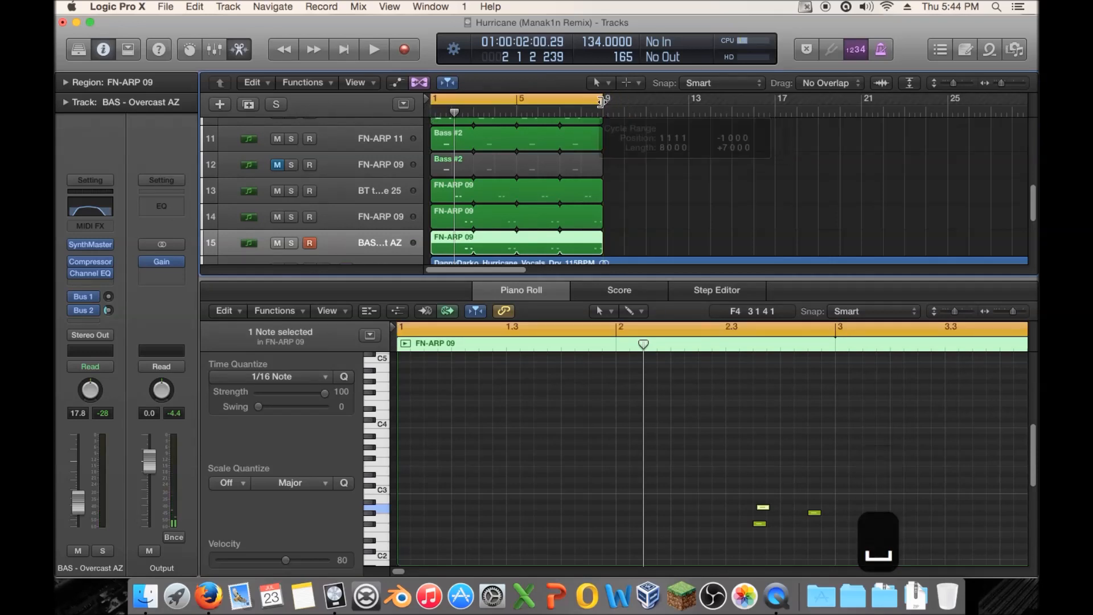
key(space)
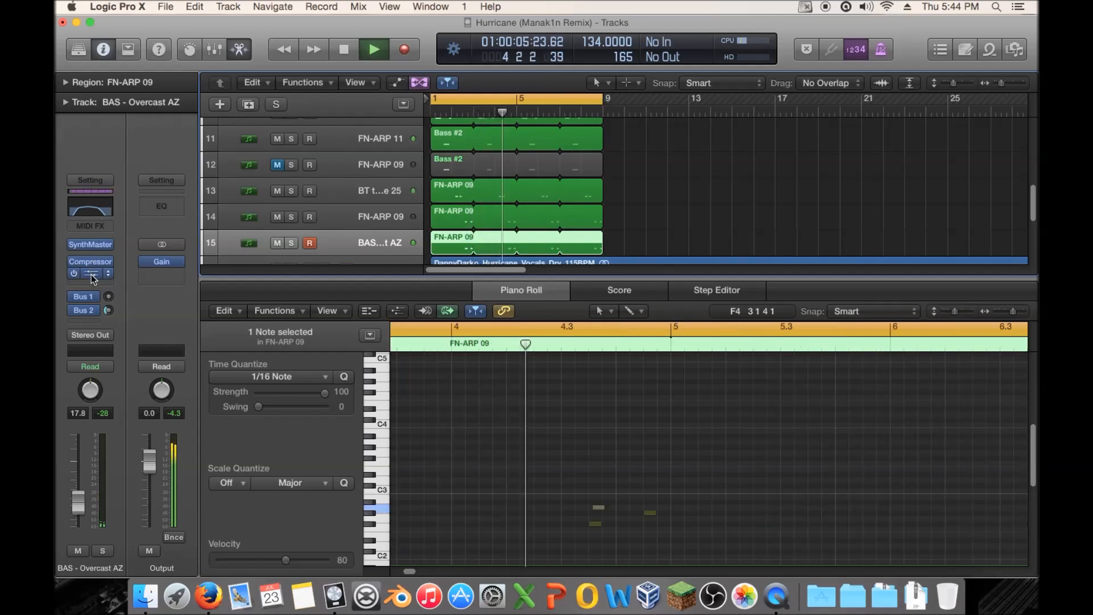
click(90, 207)
drag(510, 306, 439, 335)
drag(488, 295, 495, 296)
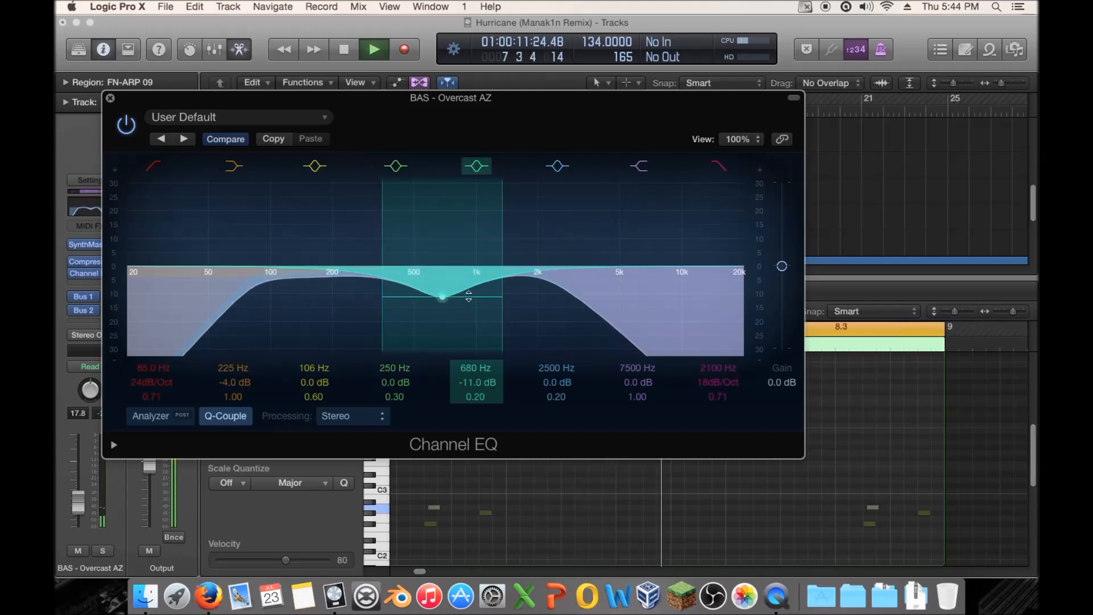
Try a steeper EQ high cut on the bass at 1720 Hz with a 48 dB/Oct slope during playback
drag(571, 310, 529, 313)
drag(717, 382, 715, 378)
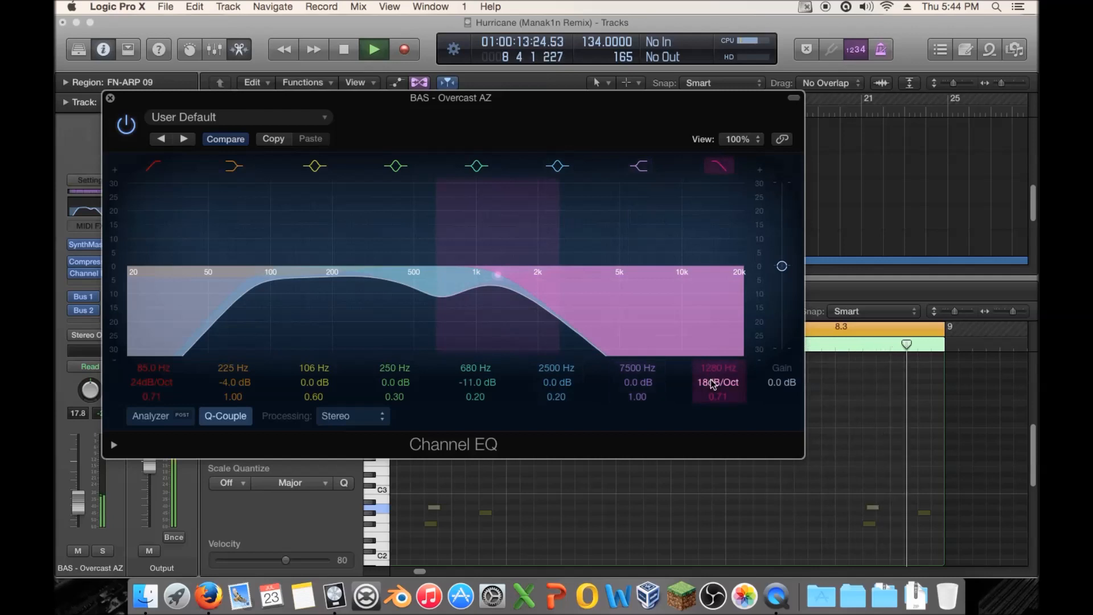
drag(513, 319, 542, 320)
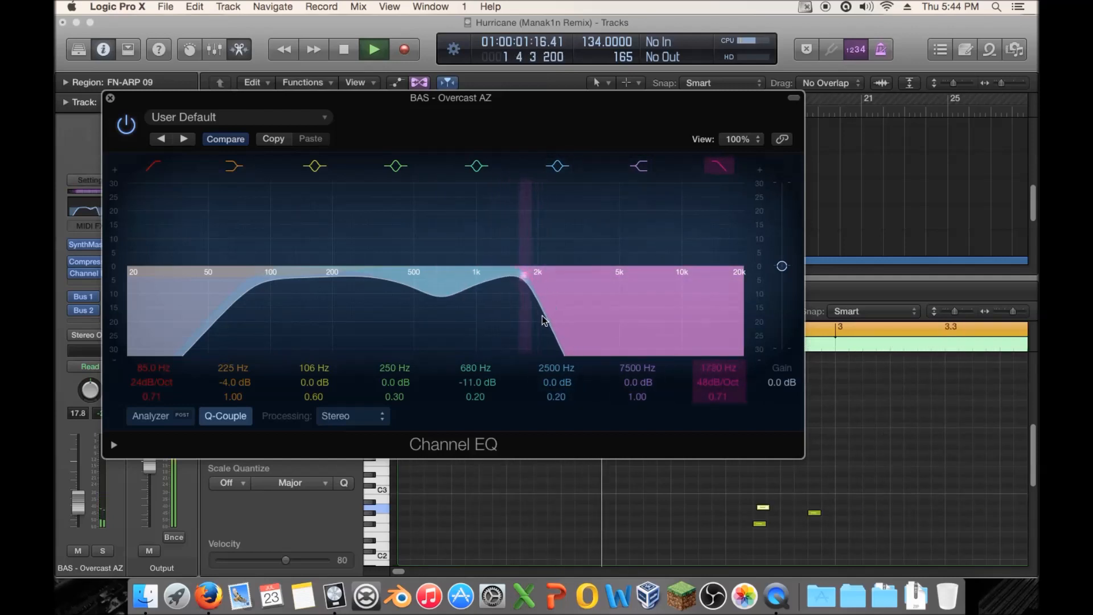
key(space)
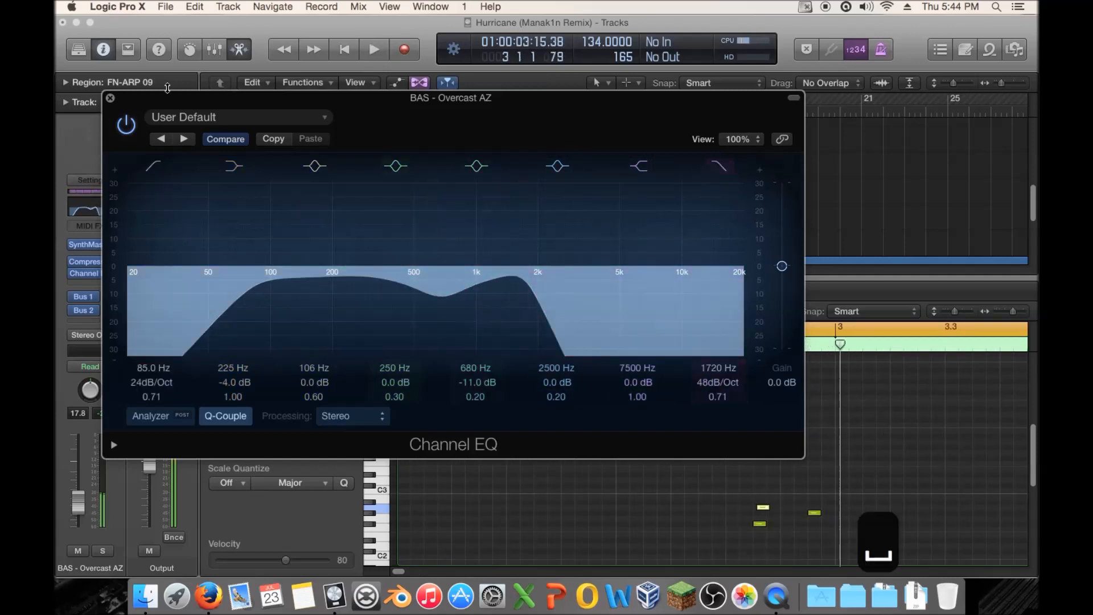
Set the EQ high cut to 3250 Hz at 12 dB/Oct and the 680 Hz band's gain to -0.5 dB
drag(534, 317, 580, 318)
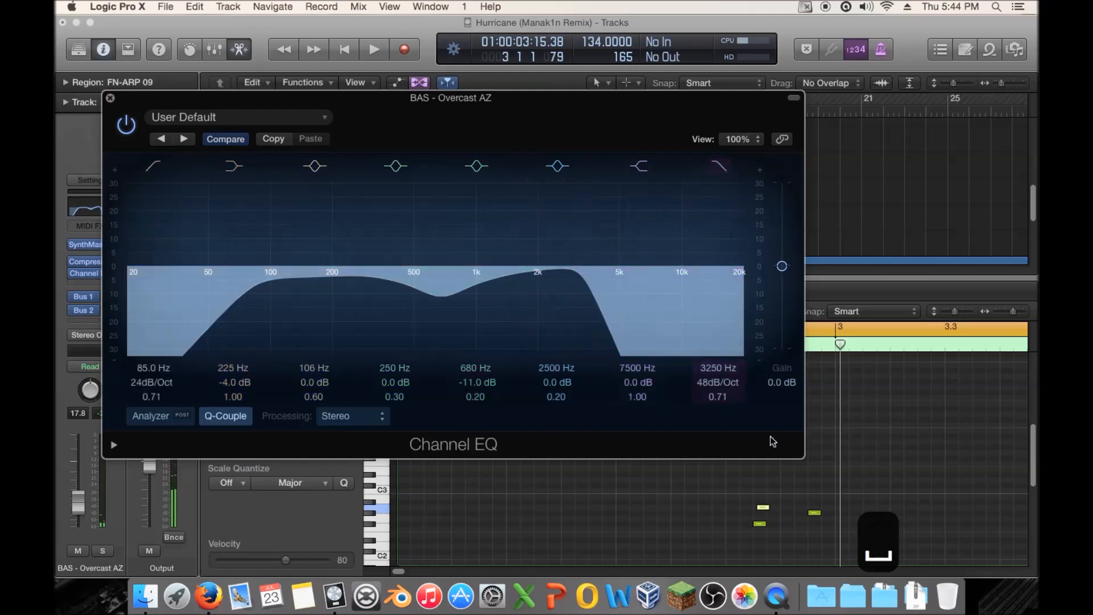
drag(720, 385, 721, 406)
drag(468, 298, 467, 268)
Transpose all notes in track 15's region down one octave and play the loop with the EQ in view
drag(190, 99, 710, 269)
click(478, 371)
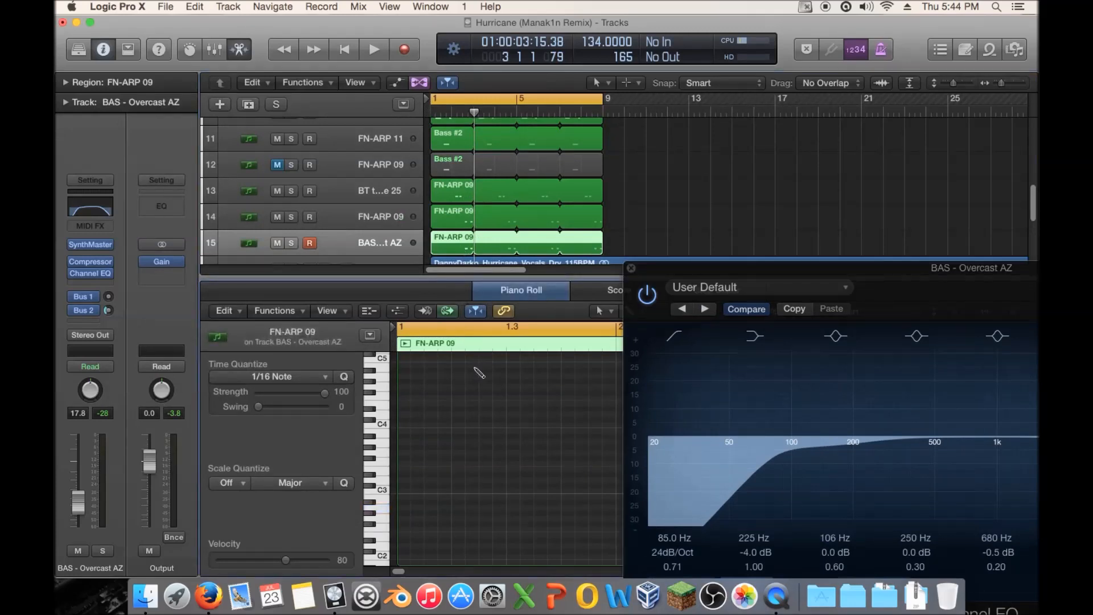
key(cmd+a)
key(alt+shift+Down)
key(space)
drag(659, 274, 409, 135)
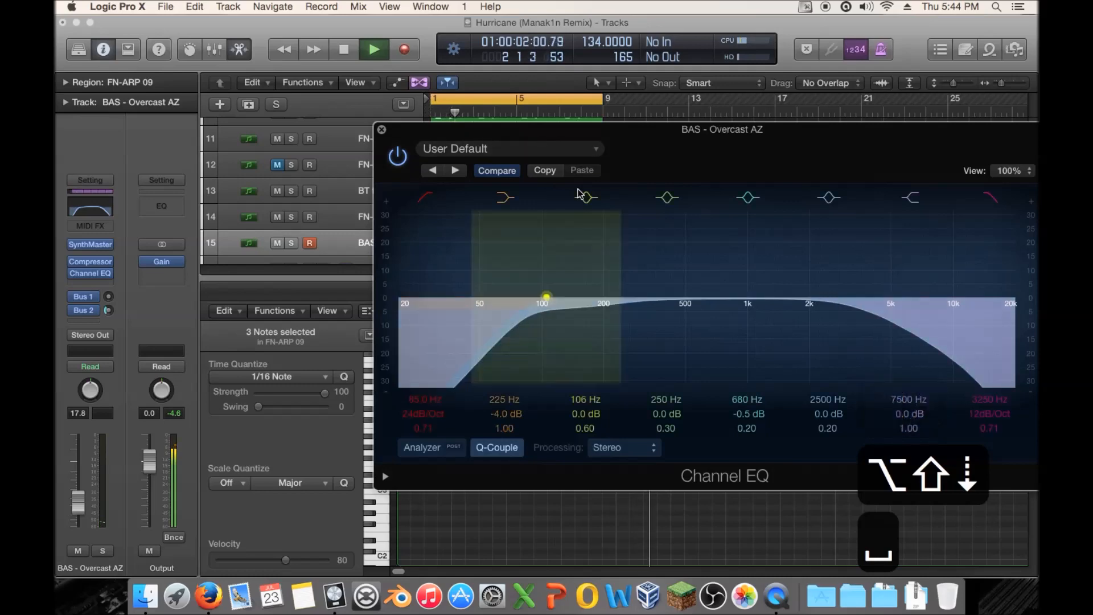
Set the bass EQ's high cut to 1900 Hz, and transpose all notes in track 15's region up one octave
drag(847, 331, 791, 324)
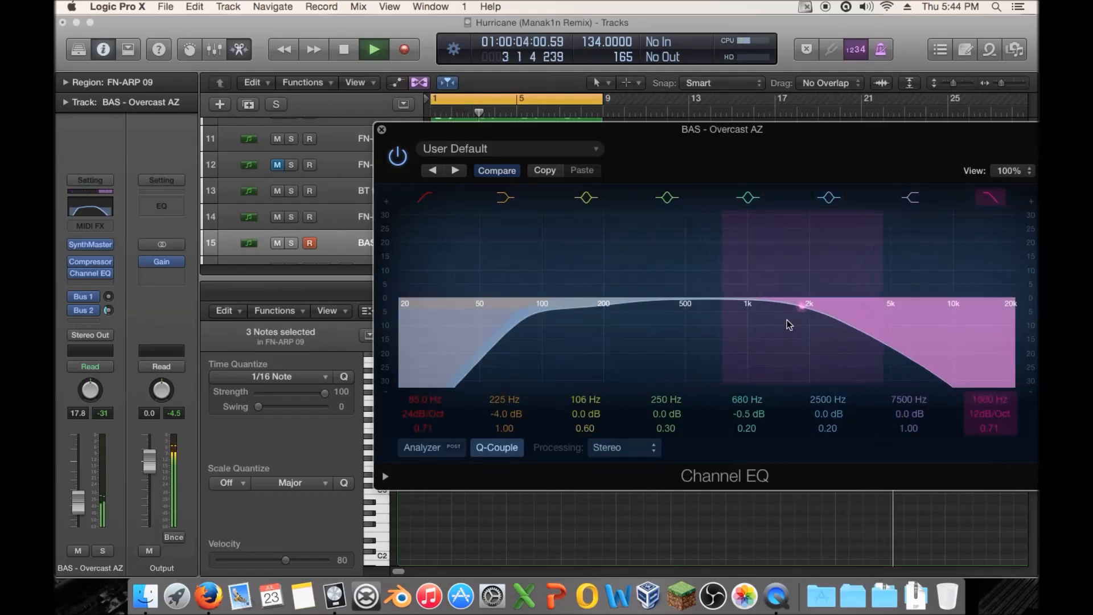
key(space)
drag(465, 132, 811, 272)
key(cmd+a)
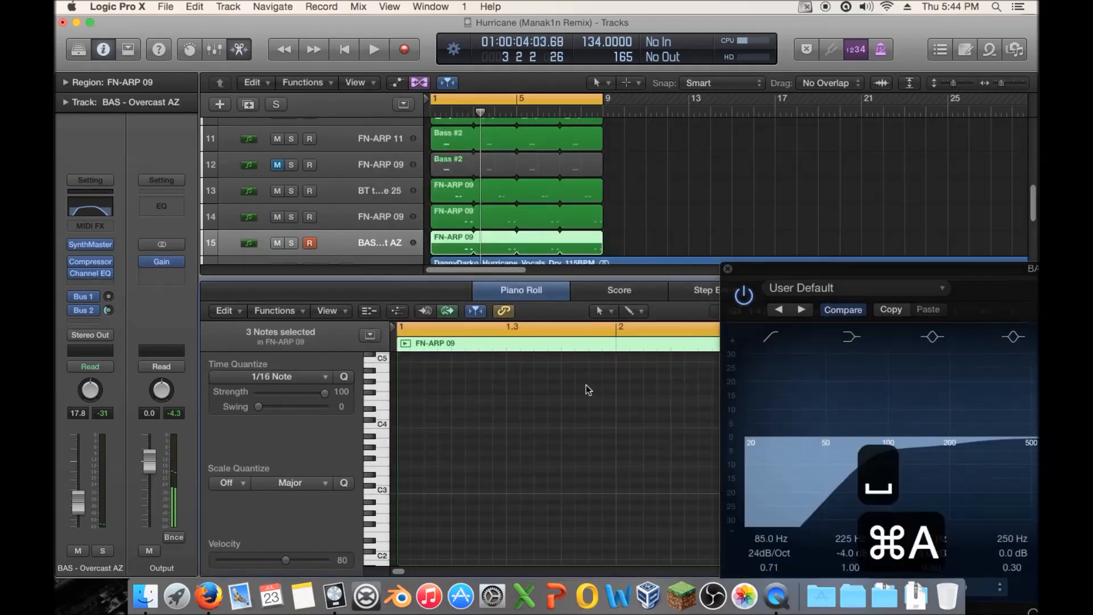
key(alt+shift+Up)
Load the dubstep bass preset BAS - Snapper Bass AZ from the SynthMaster browser on track 15
click(90, 243)
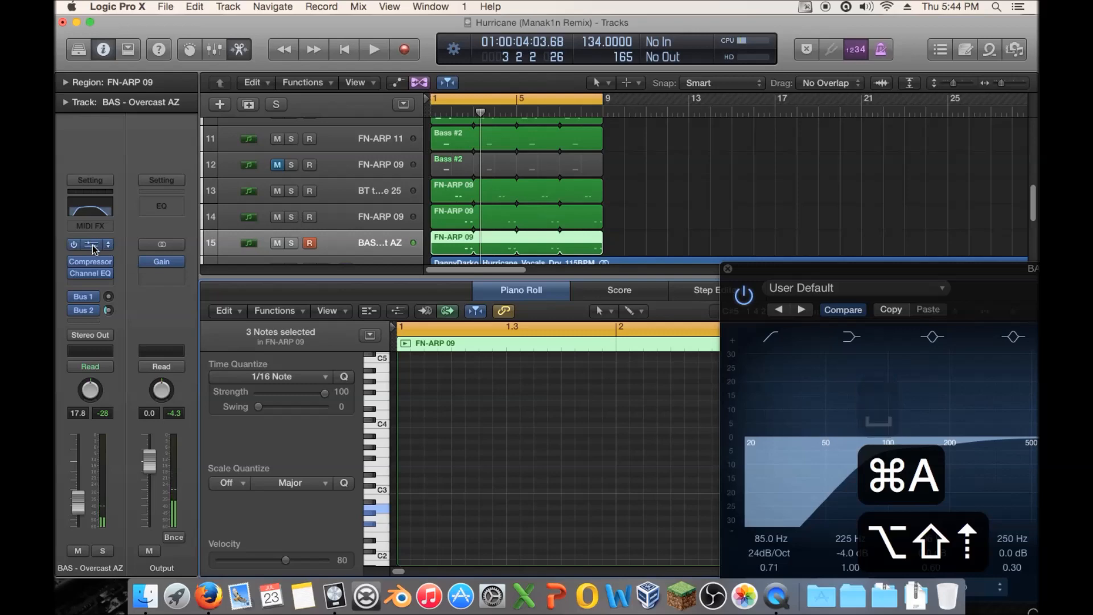
click(427, 116)
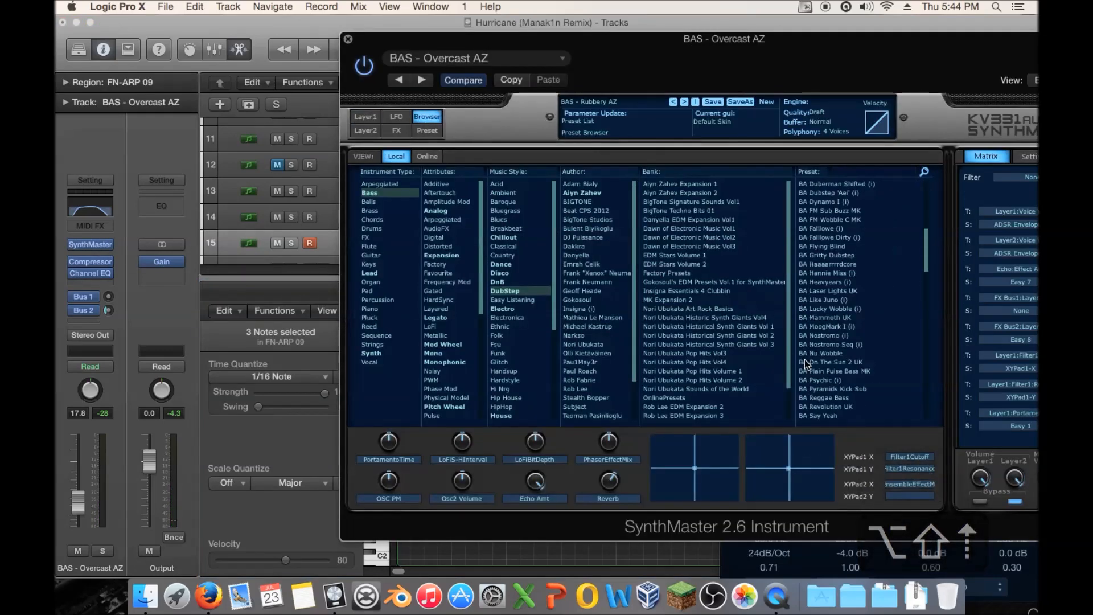
click(834, 264)
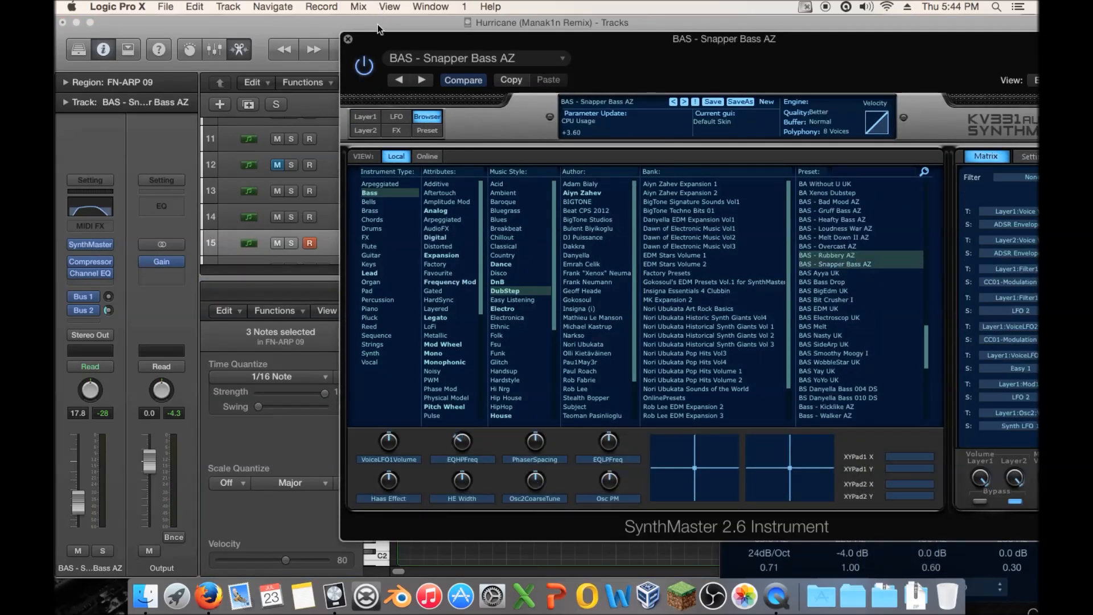
Set the loop range to bars 2 to 3, solo track 15 and play it with SynthMaster in view
drag(381, 38, 547, 181)
drag(450, 100, 472, 102)
key(s)
key(space)
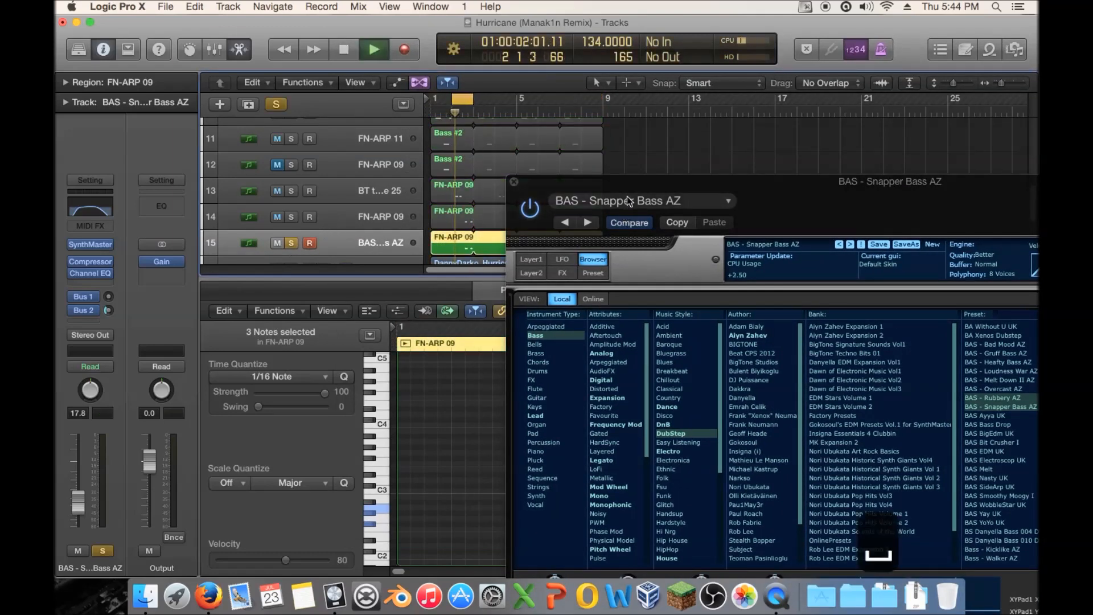
Audition the dubstep bass presets from BAS Ayya UK to BAS EDM UK, load BAS Bit Crusher I and view its Layer 1 settings
drag(627, 197, 322, 64)
click(693, 284)
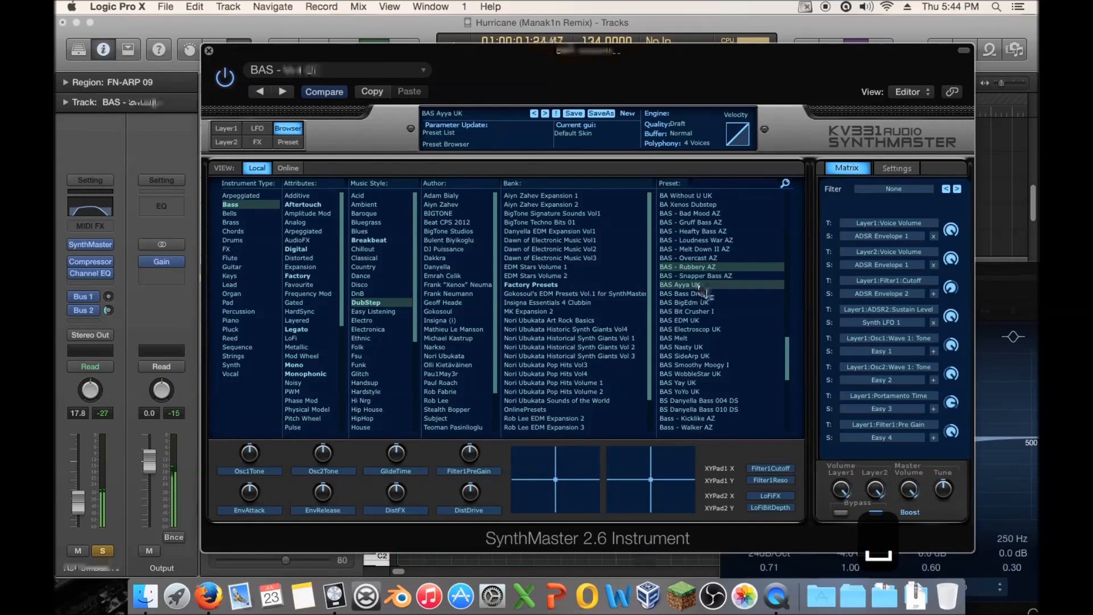
click(705, 293)
click(713, 306)
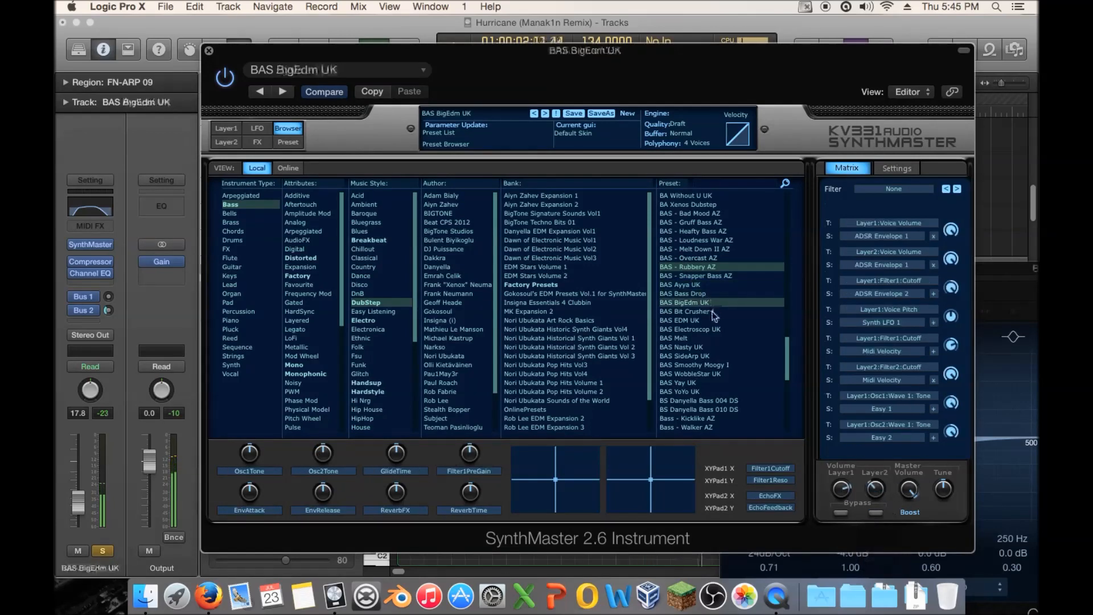
click(712, 311)
click(710, 320)
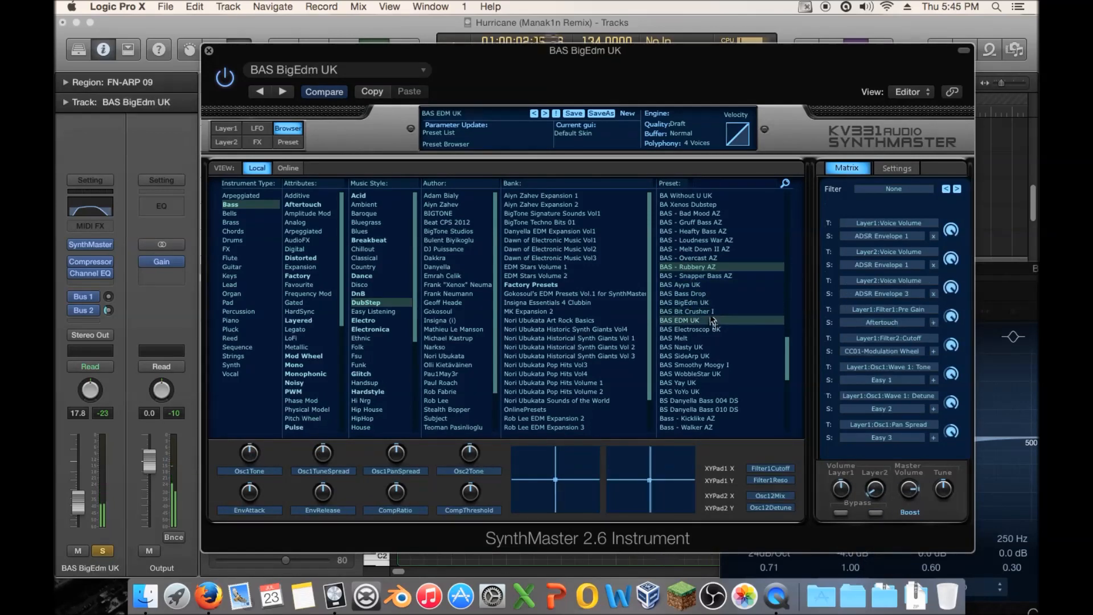
click(711, 313)
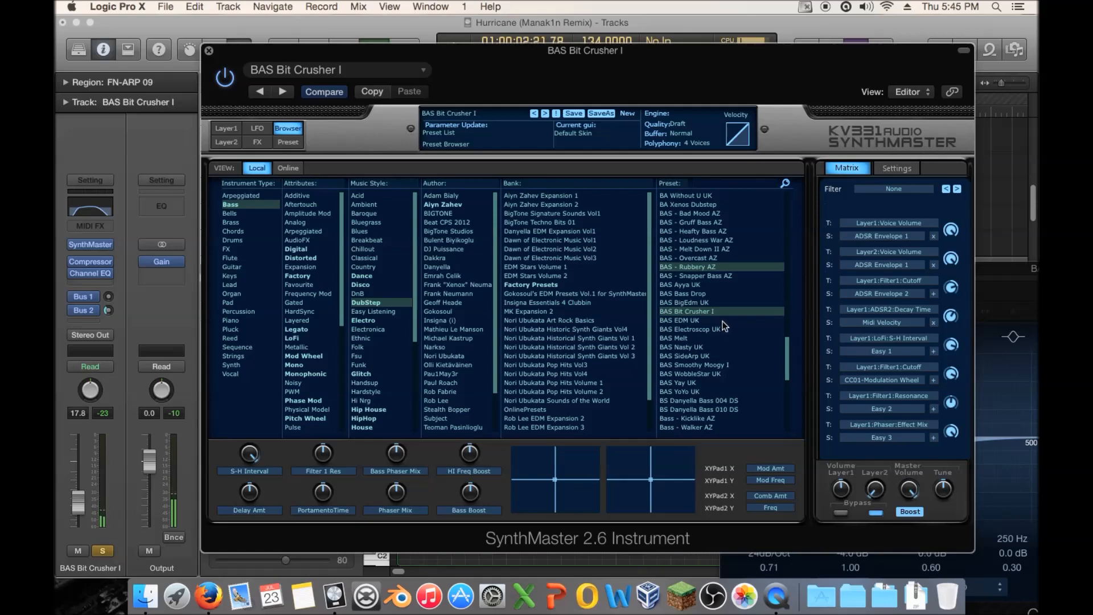
click(230, 130)
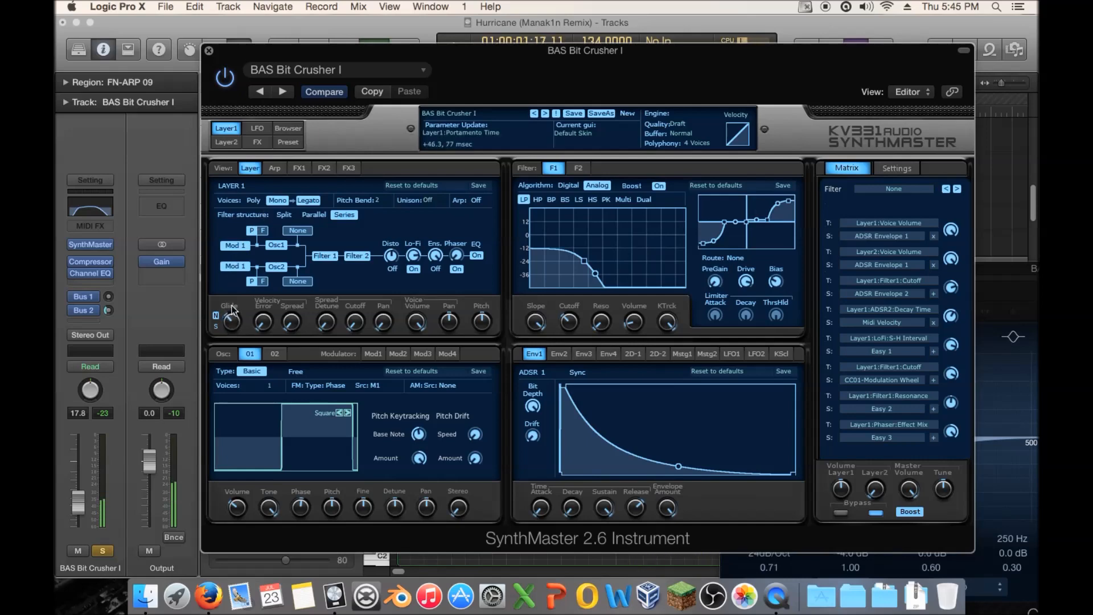
Take track 15 out of solo and play the full mix with the cycle range extended over bars 1 to 9
click(209, 52)
click(291, 242)
drag(435, 103, 602, 103)
key(space)
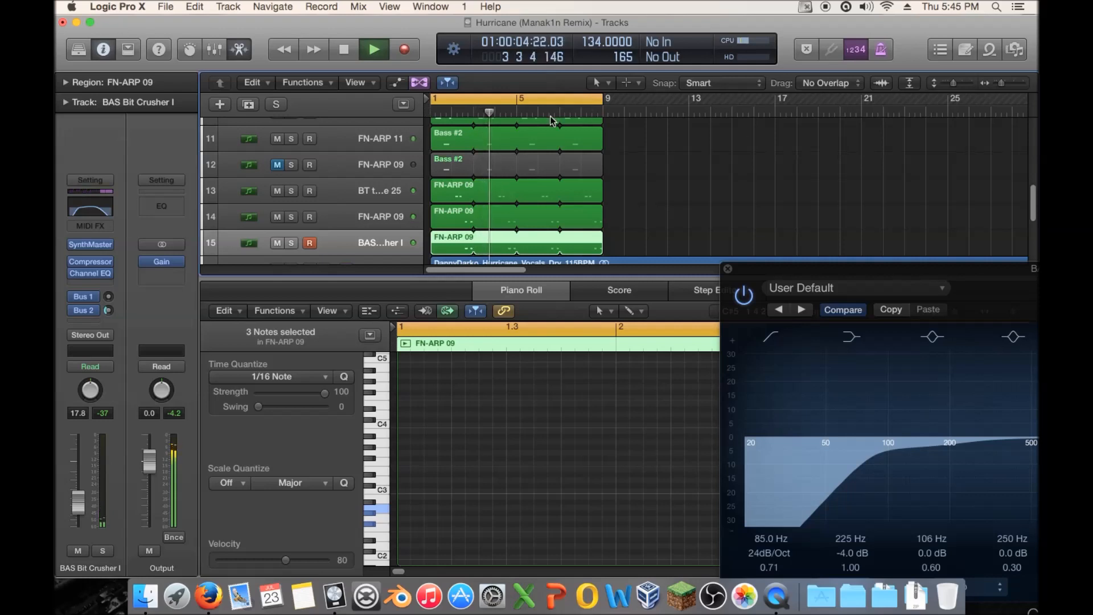
Mute track 15 to hear the mix without its bass part, and unmute it
click(277, 243)
key(space)
key(space)
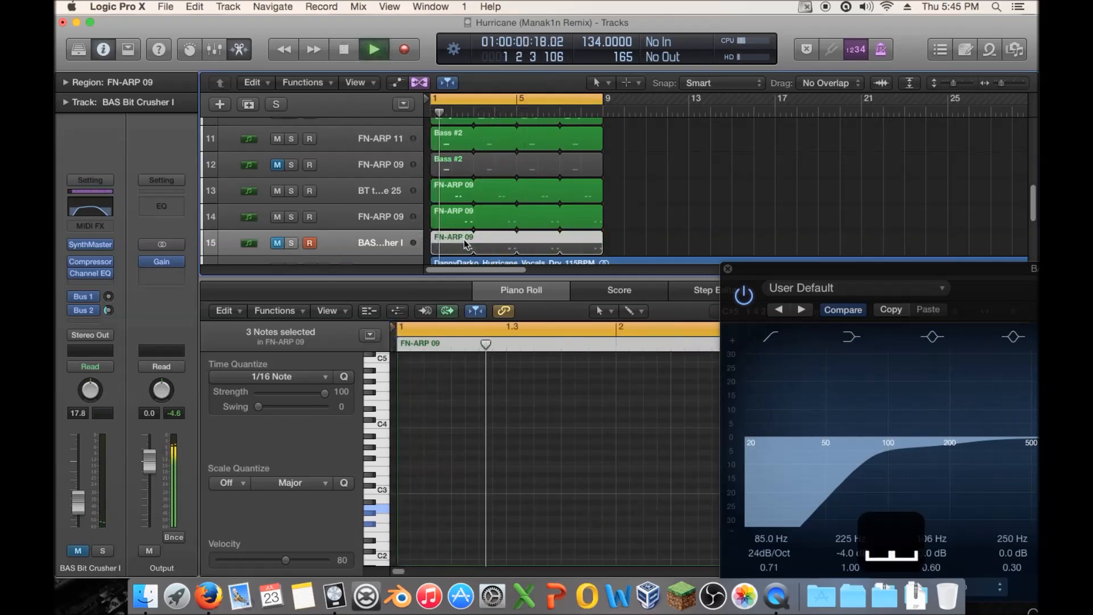
key(space)
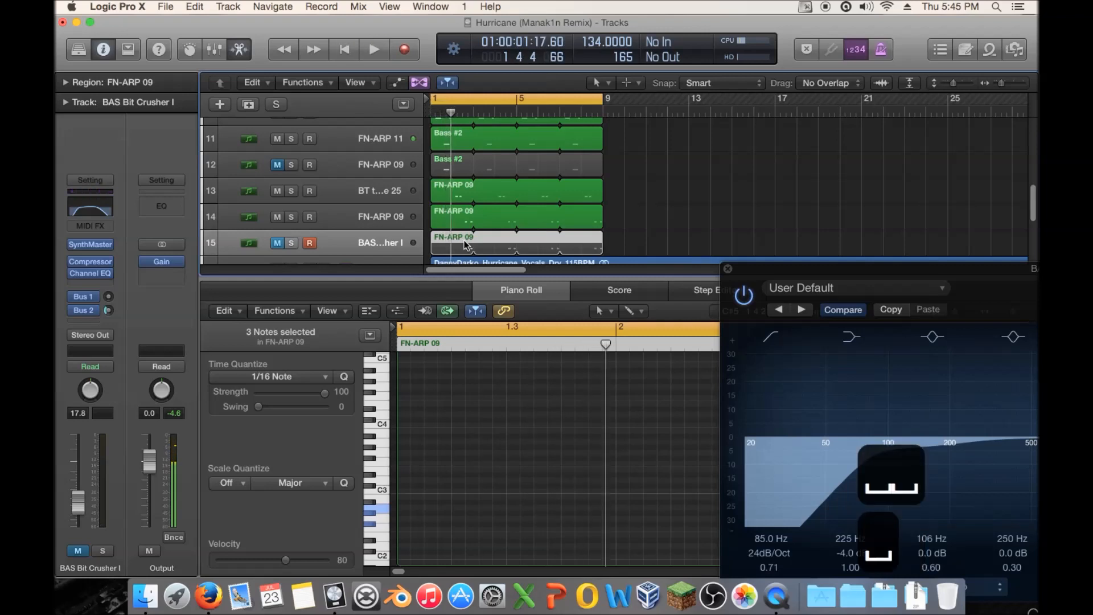
double_click(459, 239)
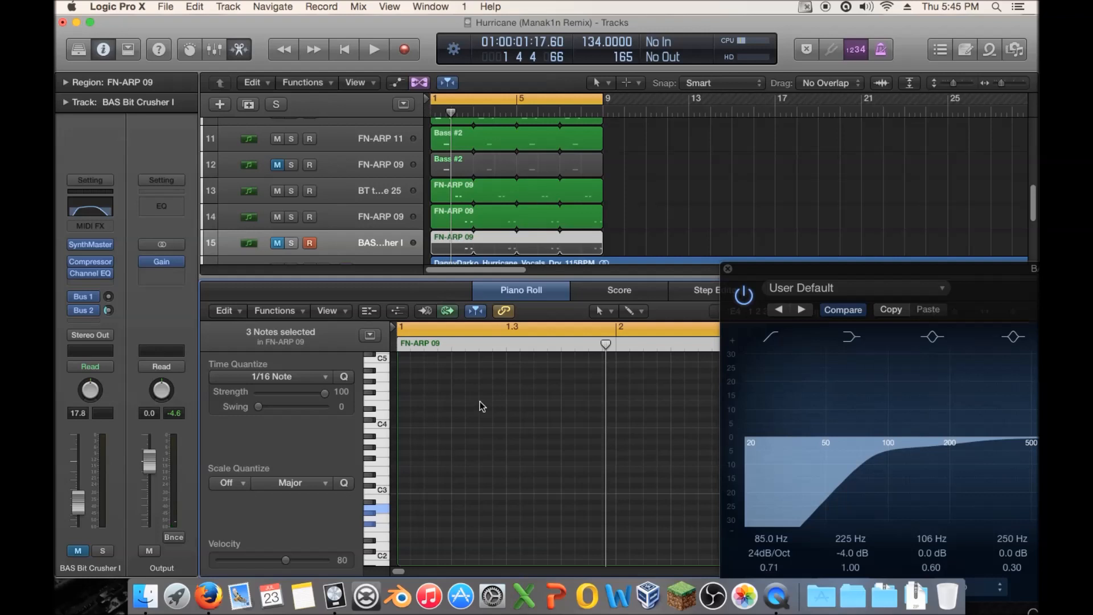
click(278, 242)
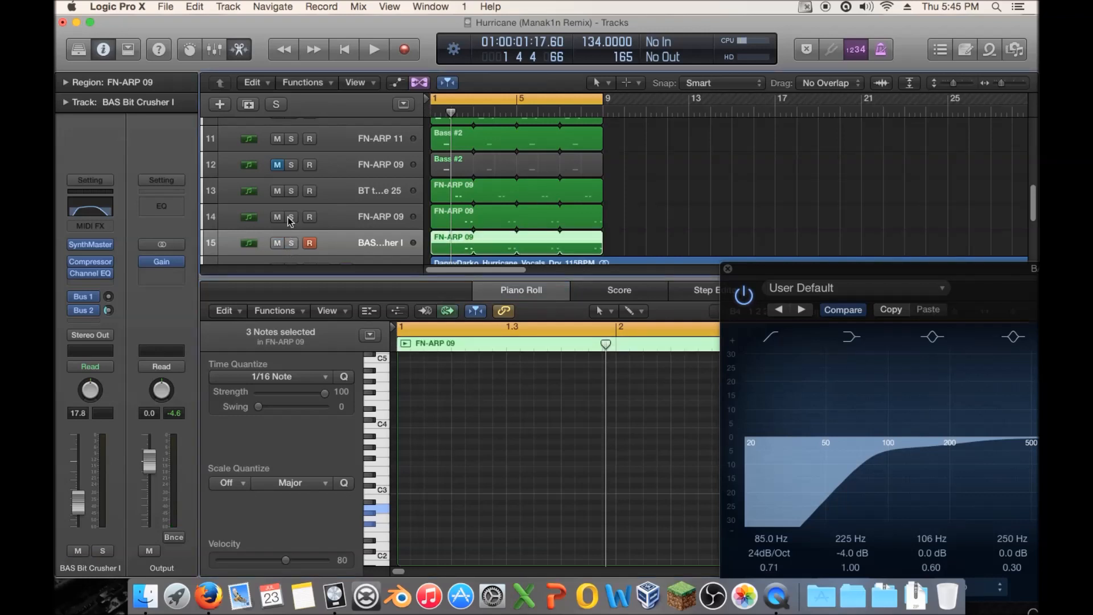
Solo track 14 to listen to its part alone, and take it out of solo
click(291, 217)
key(space)
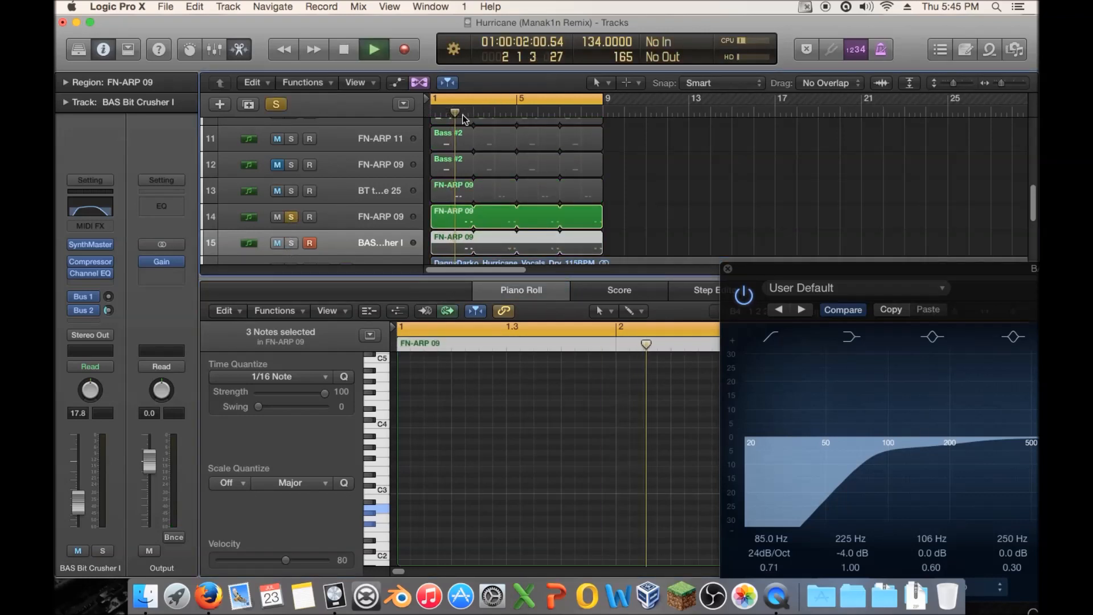
key(space)
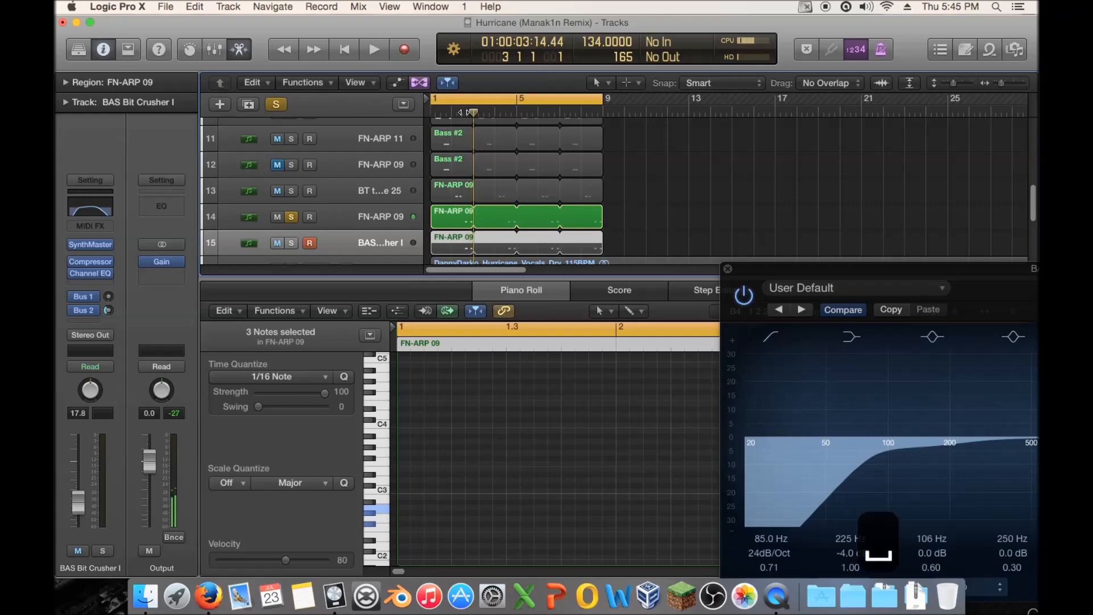
click(291, 216)
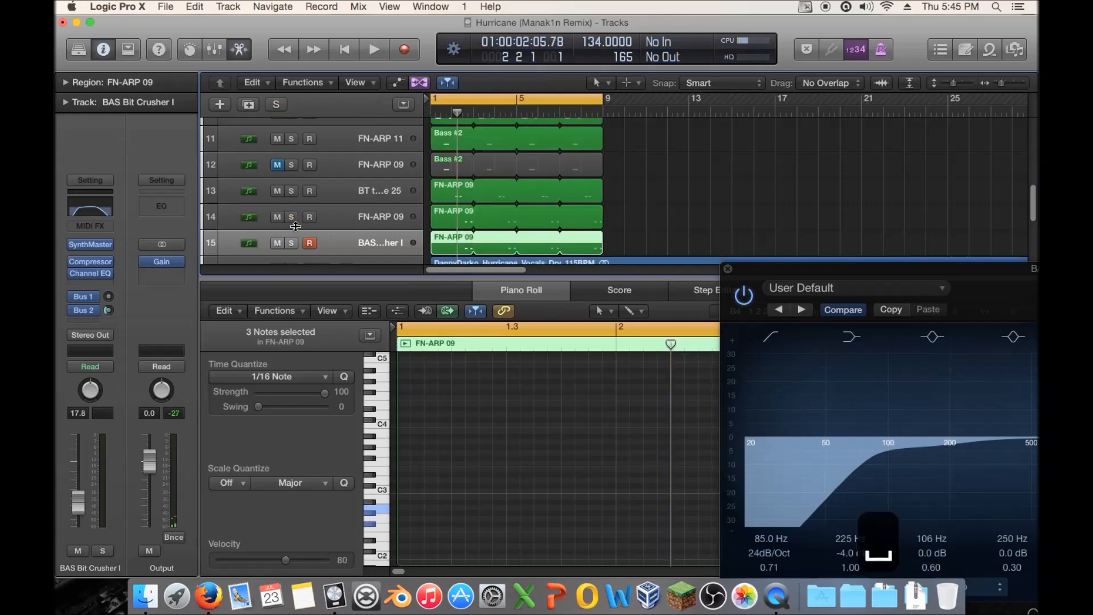
Solo track 15 and open its FN-ARP 09 region in the Piano Roll, closing the floating EQ window
click(291, 243)
key(p)
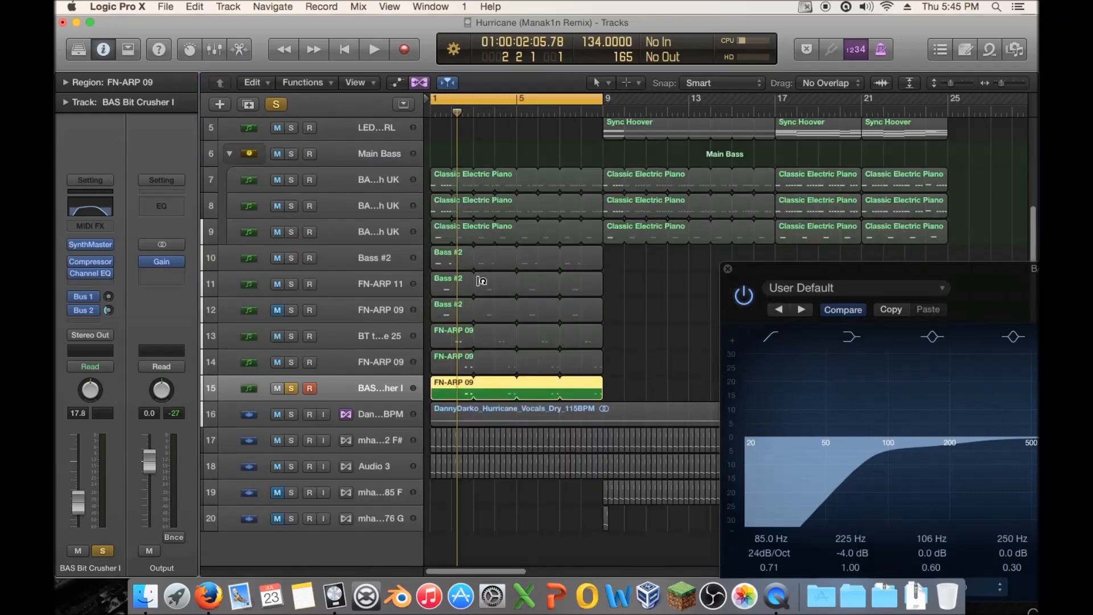
double_click(447, 385)
click(727, 268)
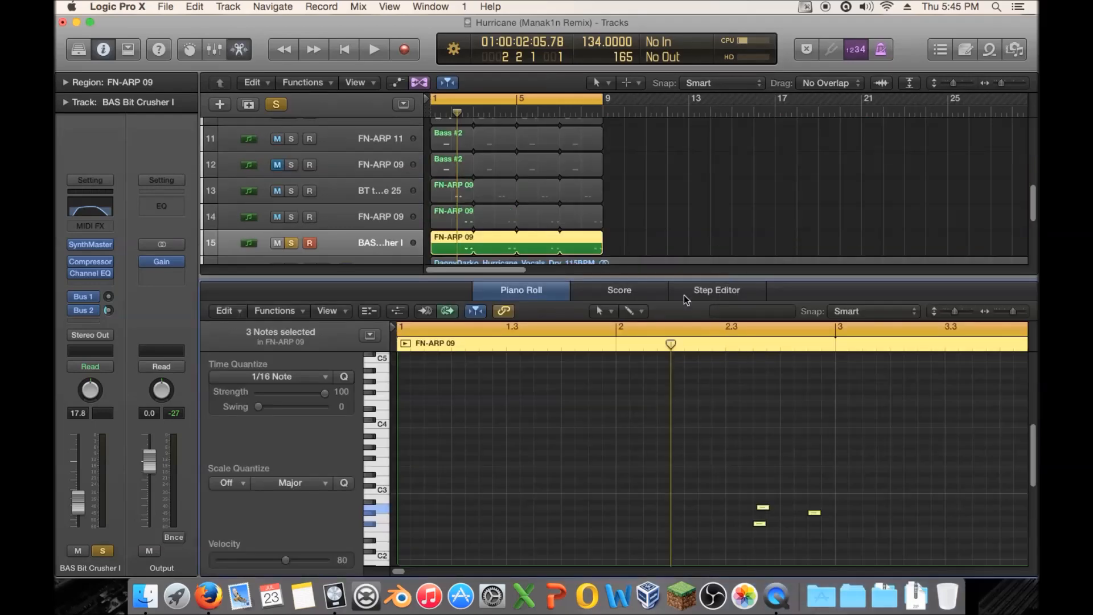
Rework the notes at the end of bar 2 into a single-pitch F#2 riff, delete the higher notes and play it back
click(757, 523)
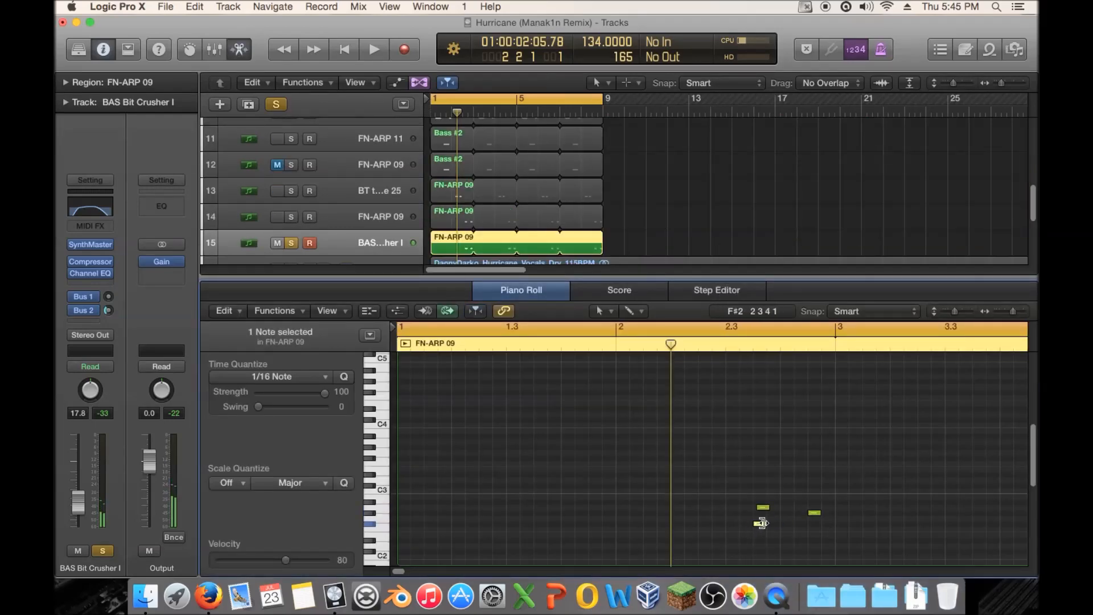
drag(761, 527, 733, 527)
click(775, 524)
key(Delete)
drag(764, 524, 813, 524)
click(762, 507)
key(Delete)
key(space)
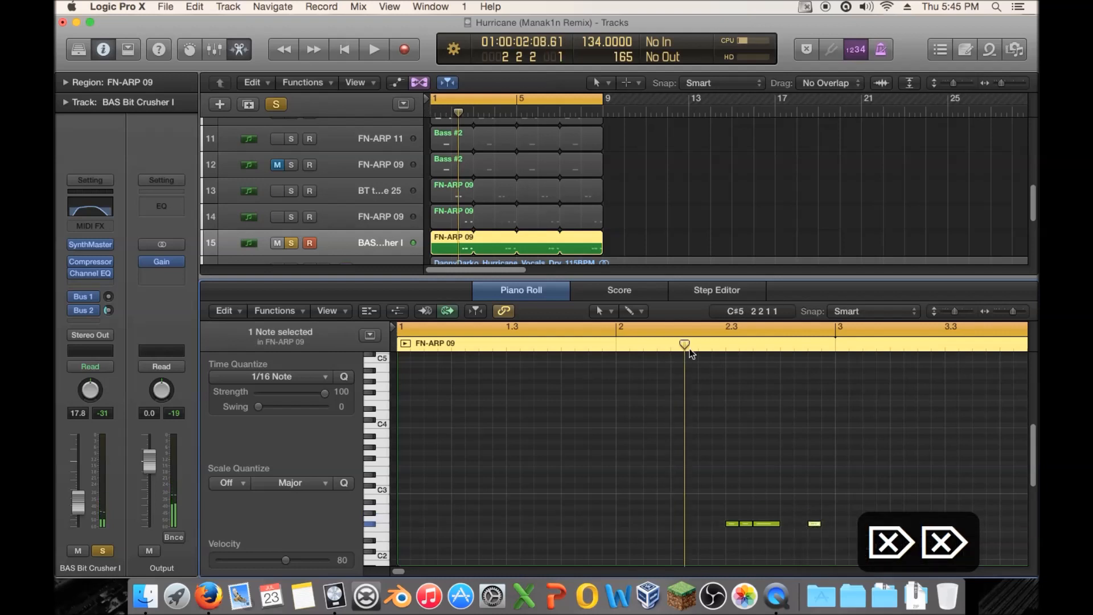
key(space)
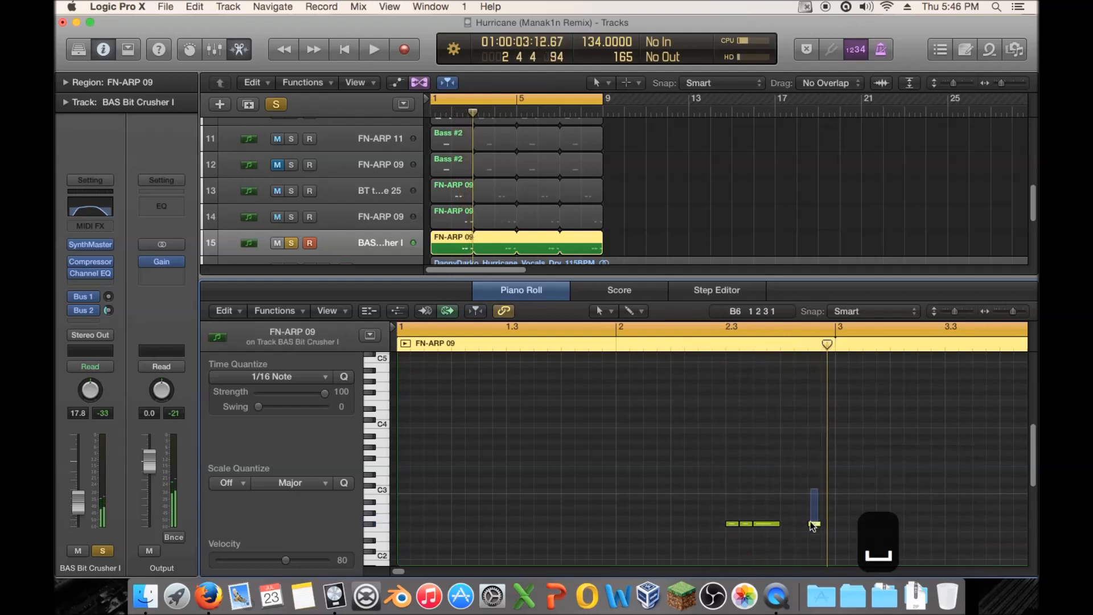
Delete the riff's last separate note and transpose the remaining three notes down an octave
key(Delete)
drag(728, 524, 728, 524)
key(alt+shift+Down)
key(space)
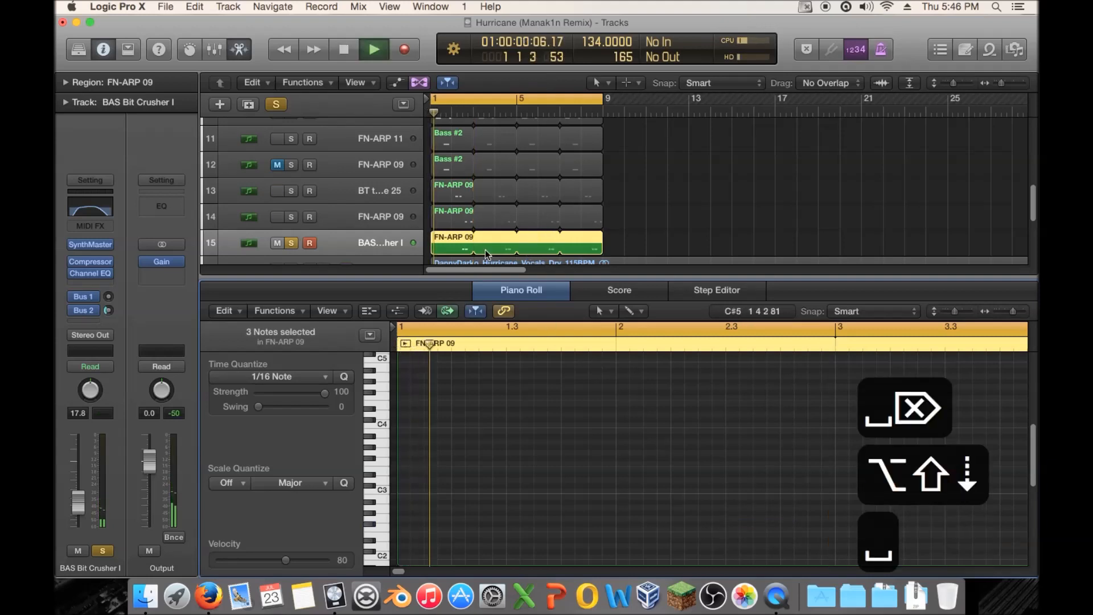
Take track 15 out of solo and shift the three-note riff later so it ends at bar 3, checking it in the mix
click(291, 243)
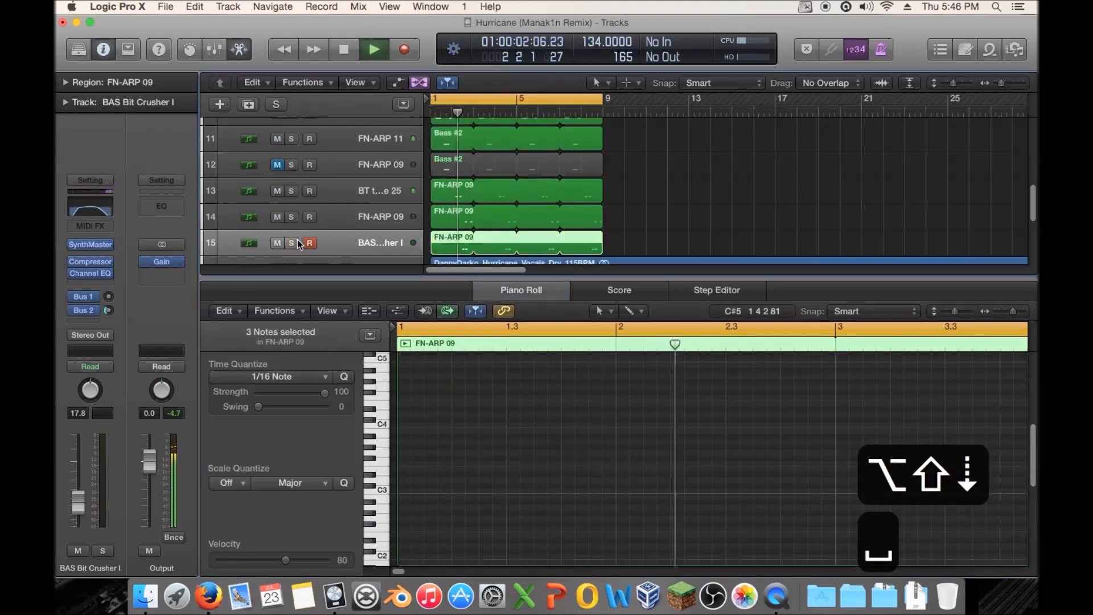
key(space)
scroll(626, 399, down, 5)
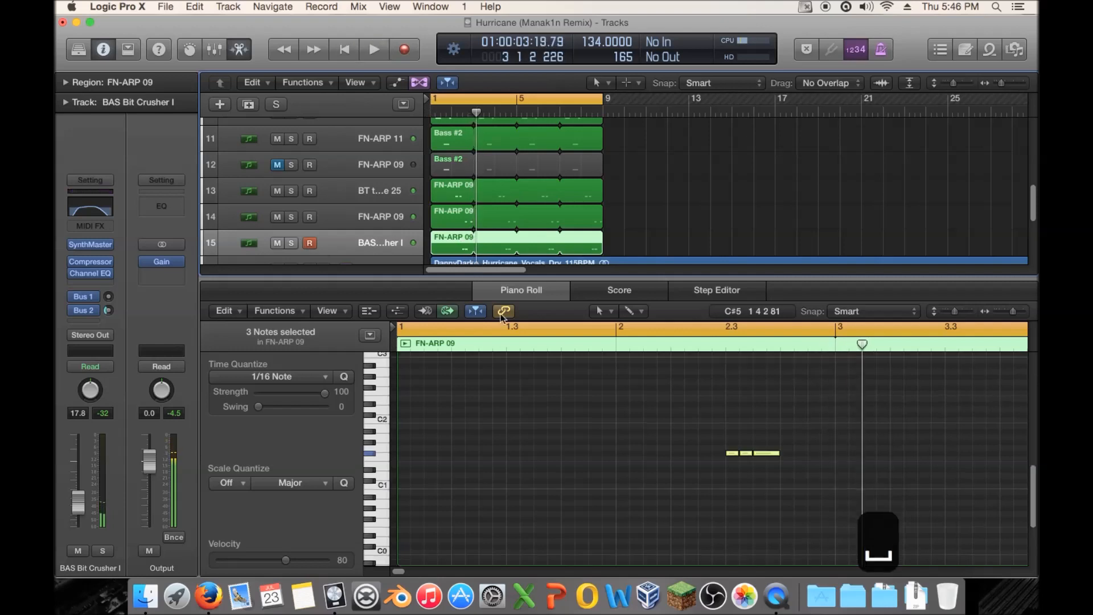
drag(731, 453, 786, 453)
key(space)
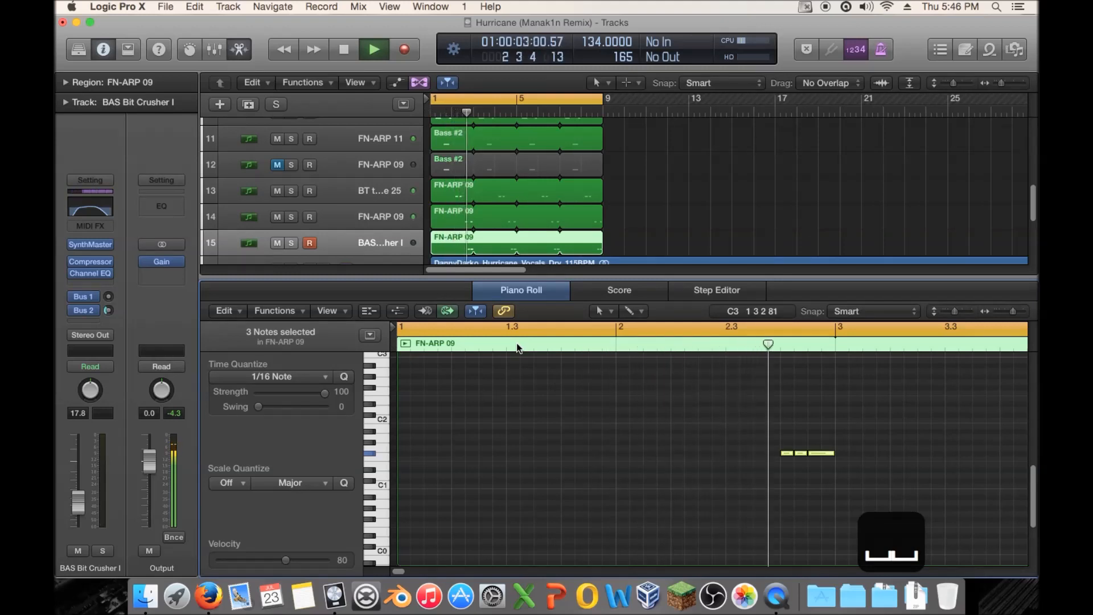
key(space)
Solo track 15, limit the cycle range to bar 2, and shorten the three riff notes by 60 ticks each
click(291, 243)
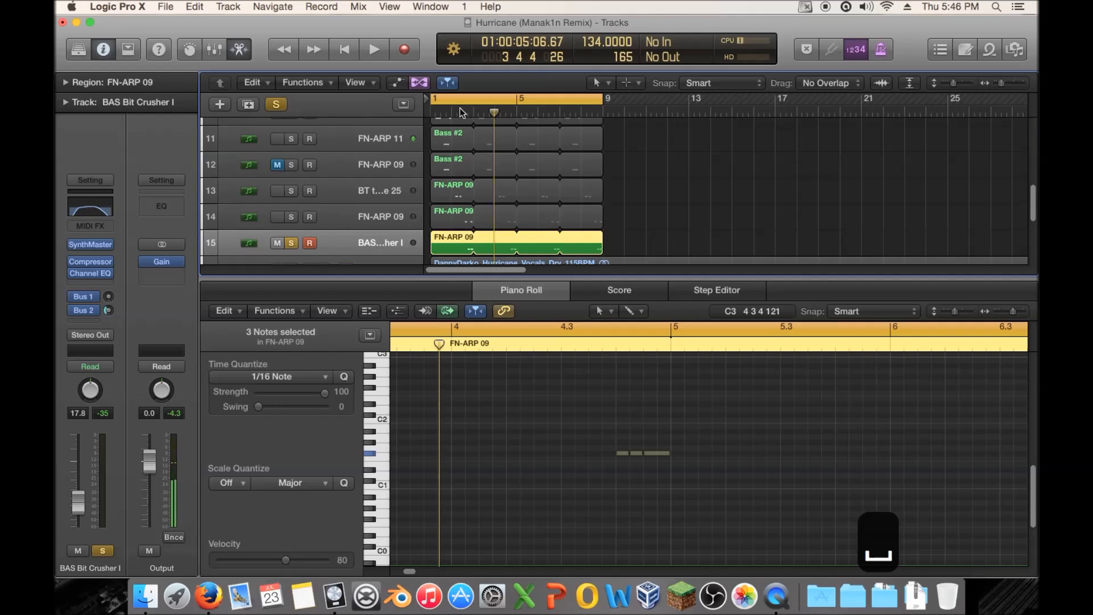
mouse_move(457, 100)
mouse_down()
mouse_move(487, 104)
mouse_move(473, 103)
mouse_up()
click(460, 242)
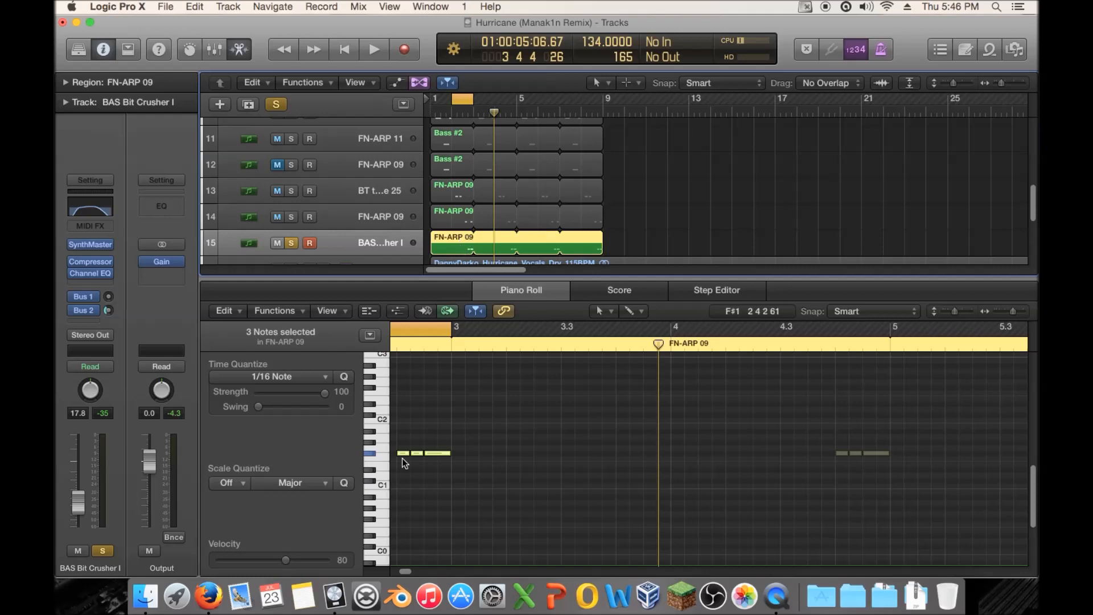
drag(408, 453, 404, 454)
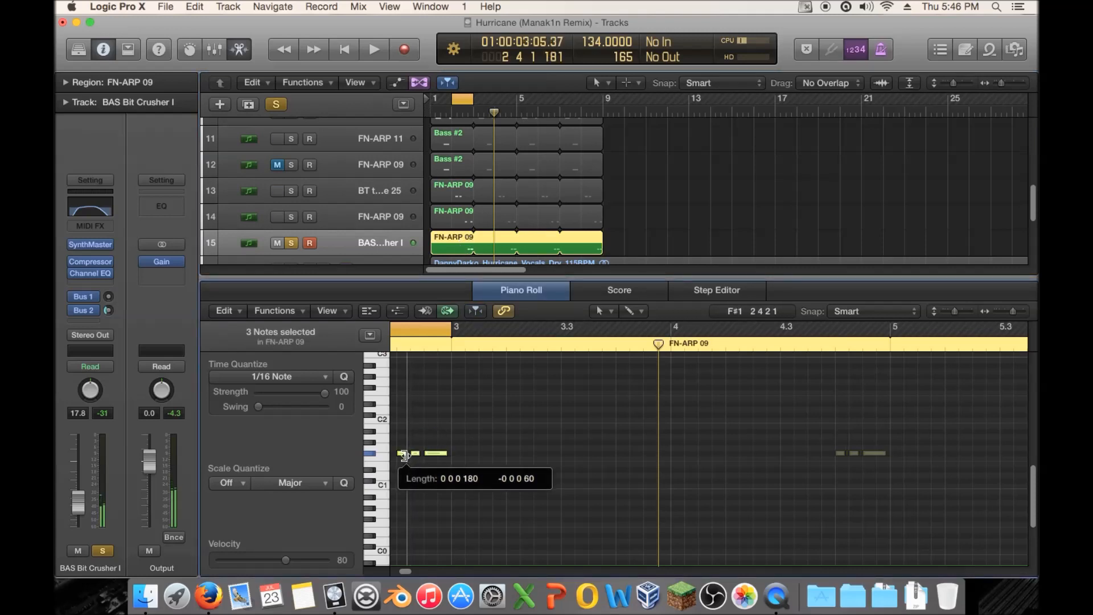
key(space)
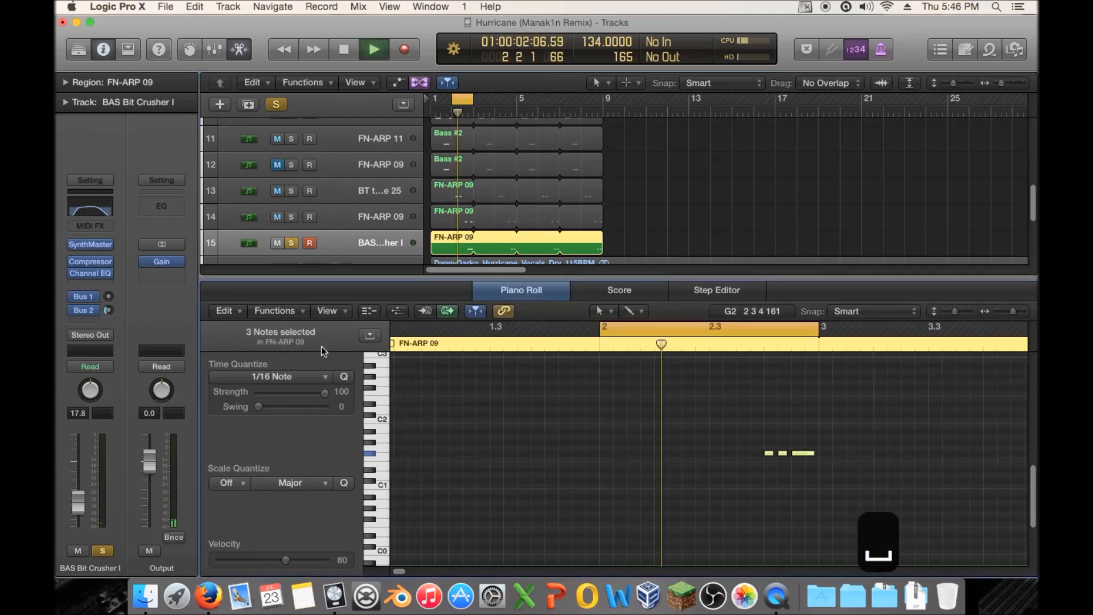
key(space)
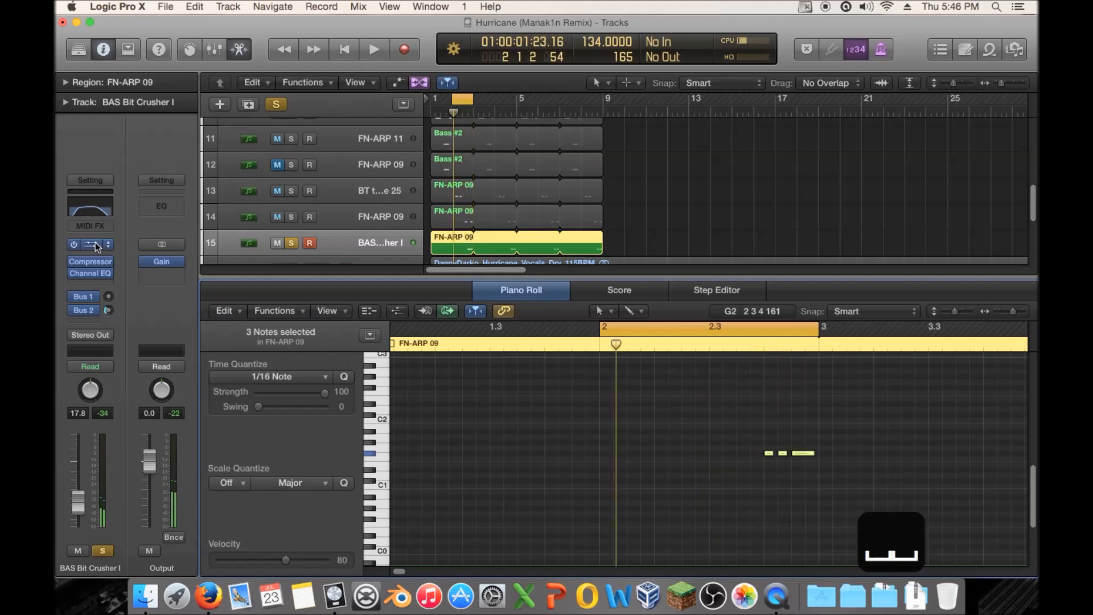
Reopen SynthMaster's preset browser and audition the BAS EDM UK and BAS Electroscop UK presets on the riff
click(95, 246)
click(288, 128)
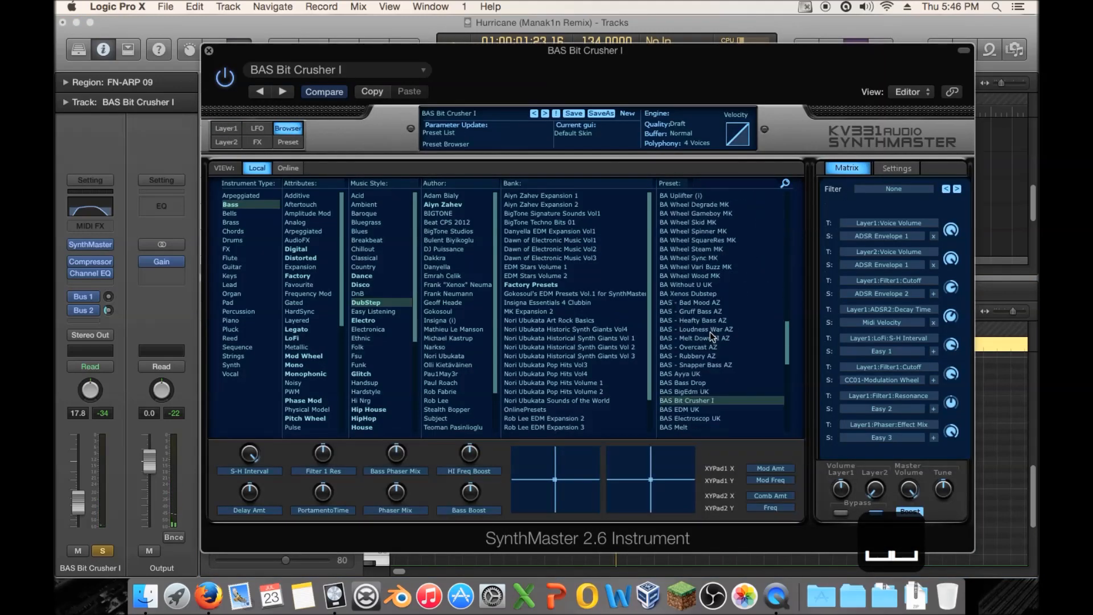
scroll(710, 333, down, 3)
click(703, 319)
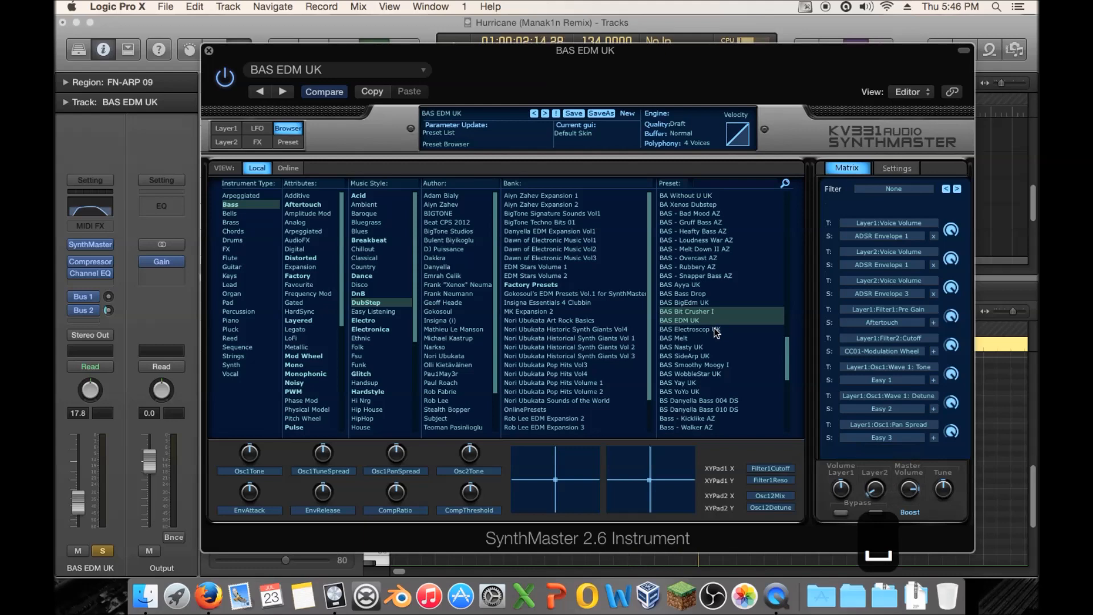
click(714, 329)
key(space)
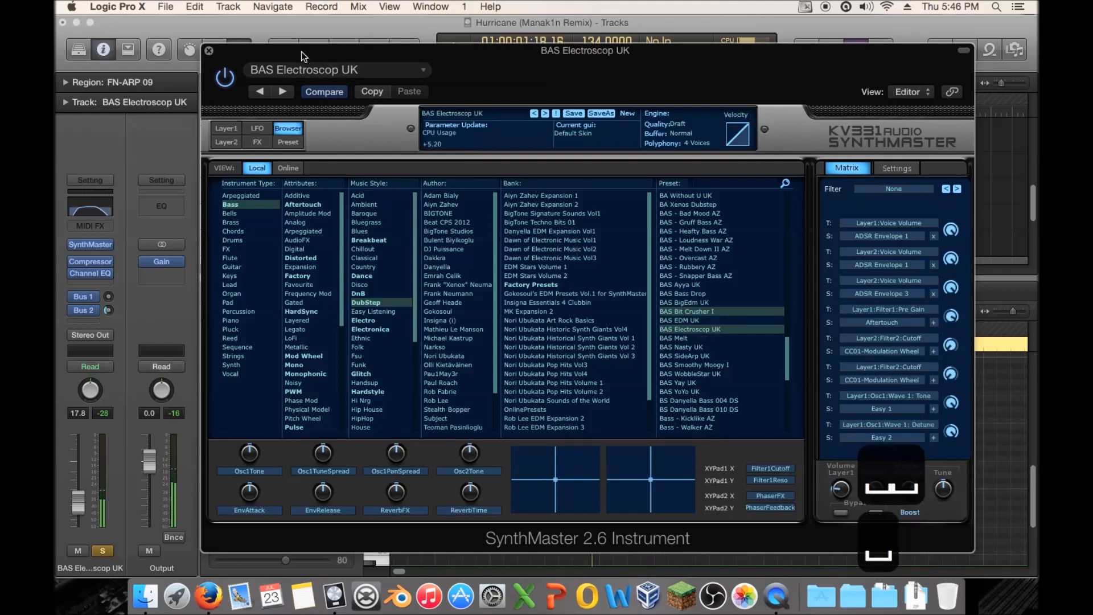
Move the synth window aside, select all the riff's notes and transpose them up an octave
drag(299, 50, 923, 393)
click(719, 415)
key(cmd+a)
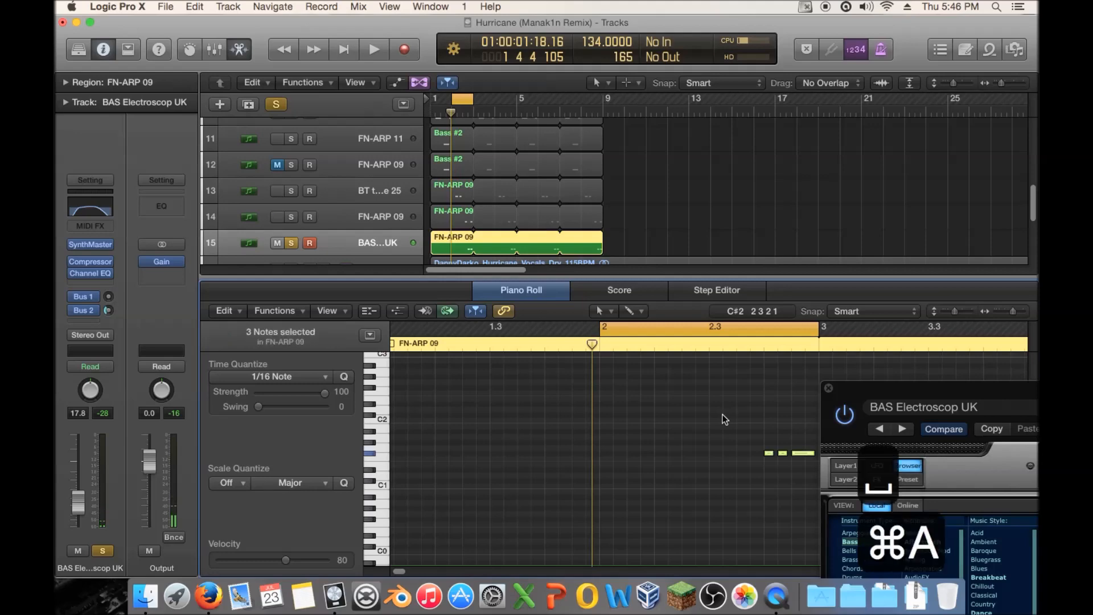
key(alt+shift+Up)
Bring the synth window back into view and audition the BAS EDM UK, BAS Melt and BAS Nasty UK presets on the riff
drag(903, 406, 505, 128)
click(922, 387)
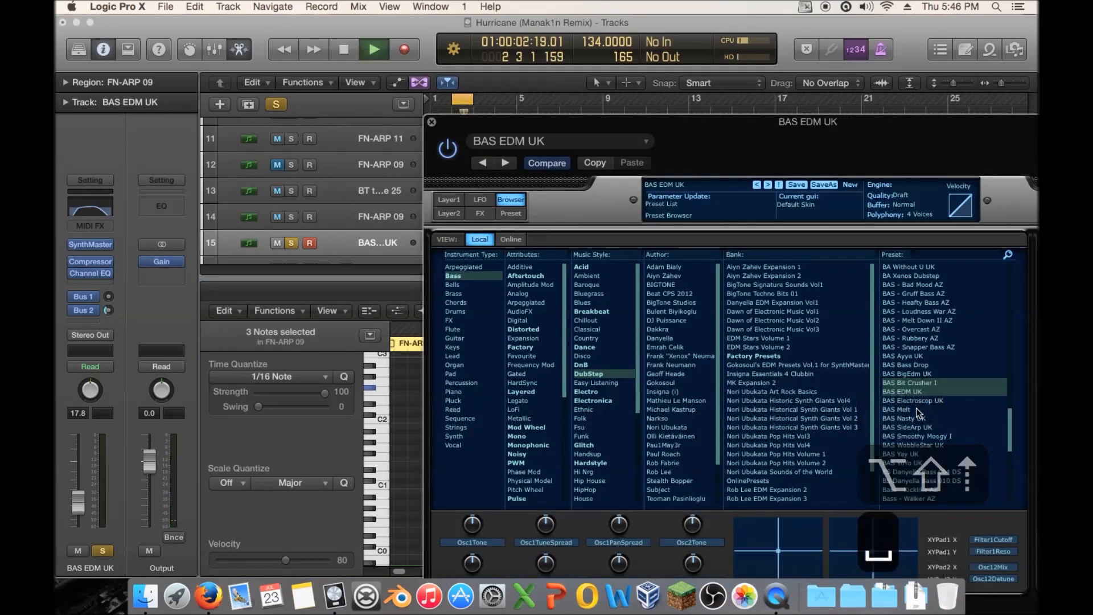
click(914, 410)
key(space)
key(space)
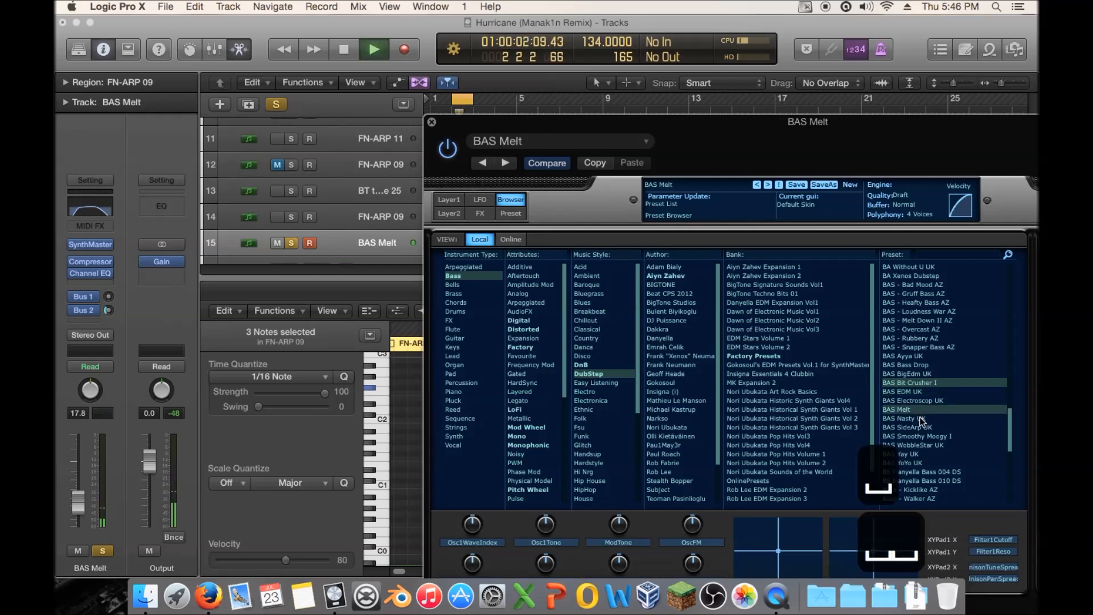
key(space)
key(space)
click(920, 418)
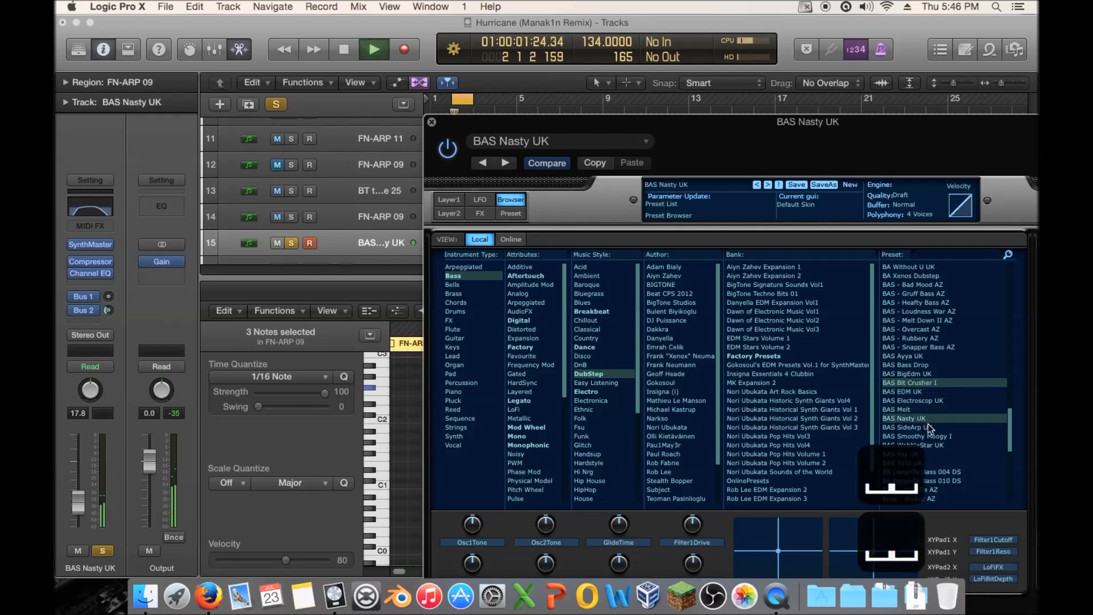
key(space)
Audition the BAS SideArp UK, BAS WobbleStar UK and BAS Yay UK presets on the riff
click(927, 427)
key(space)
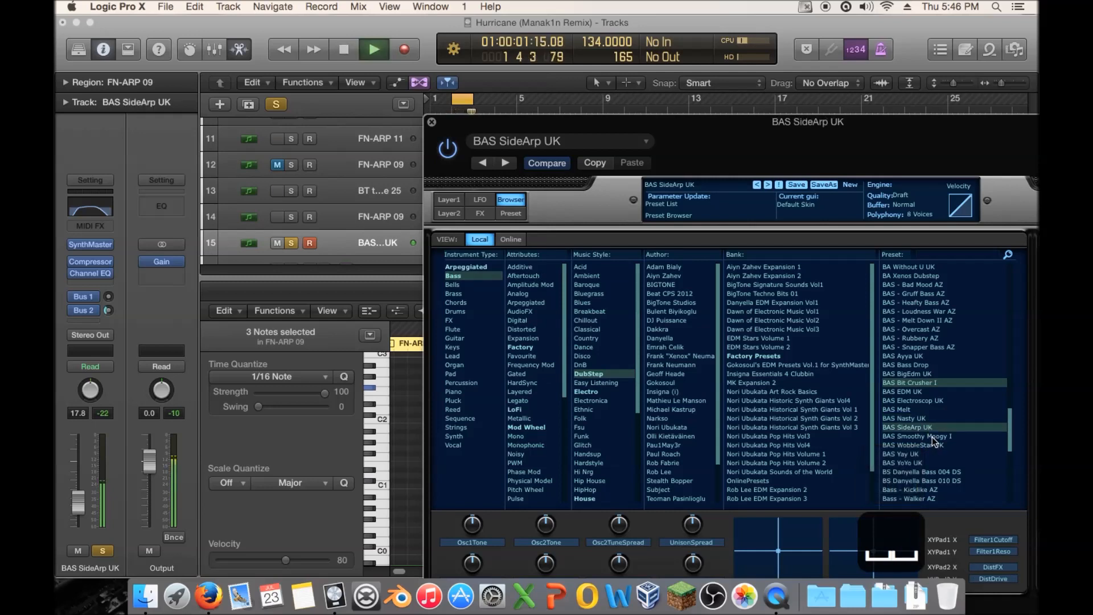
click(928, 443)
scroll(926, 387, down, 5)
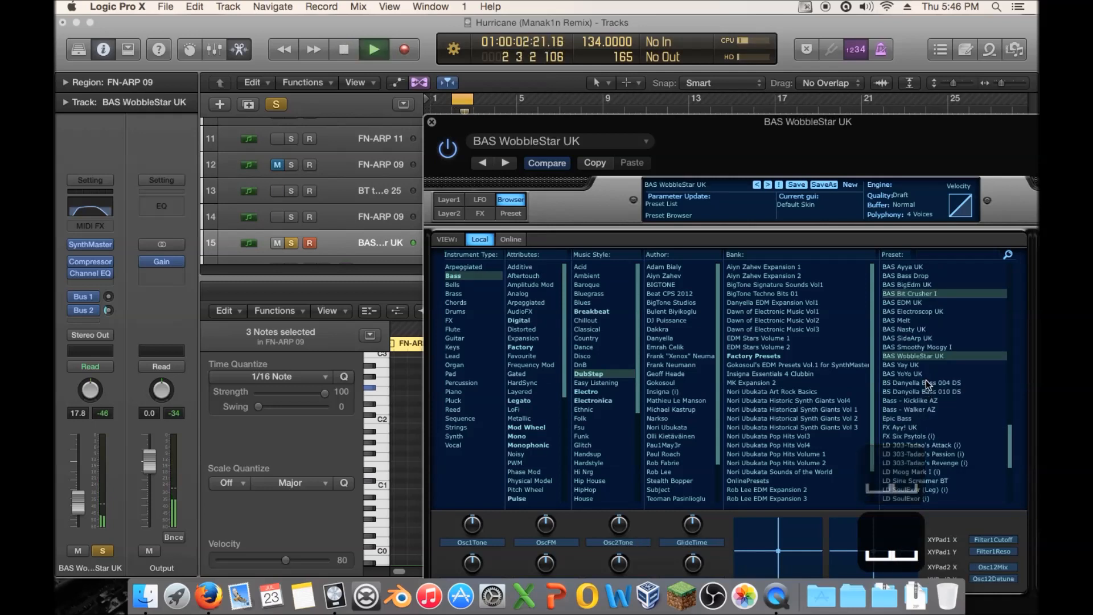
click(920, 367)
key(space)
Audition BS Danyella Bass 004 DS, and load BS Danyella Bass 010 DS on the riff track
click(932, 381)
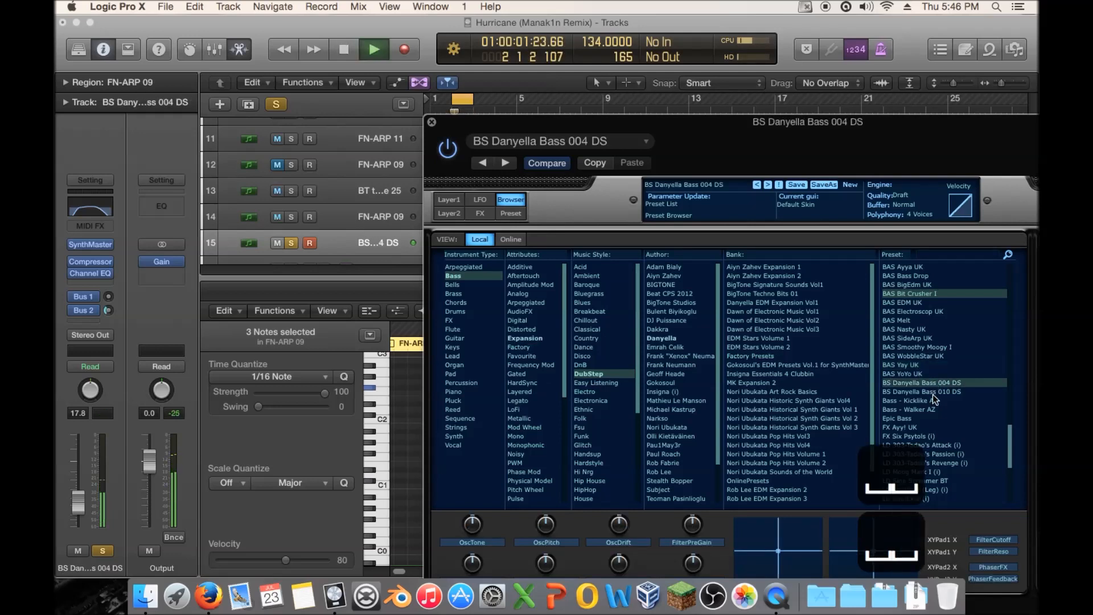
click(932, 392)
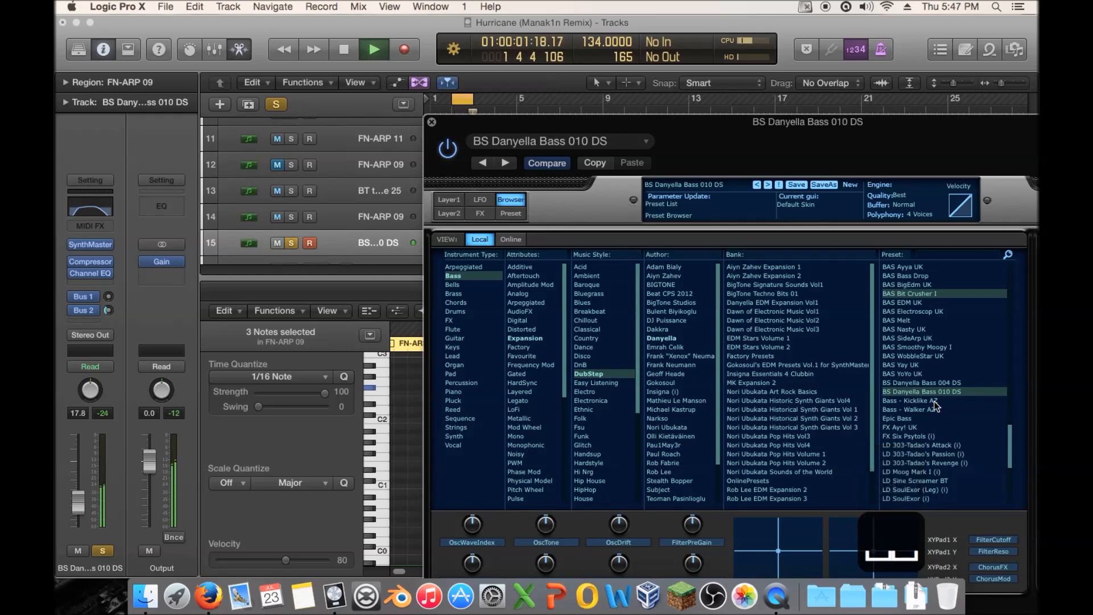
key(space)
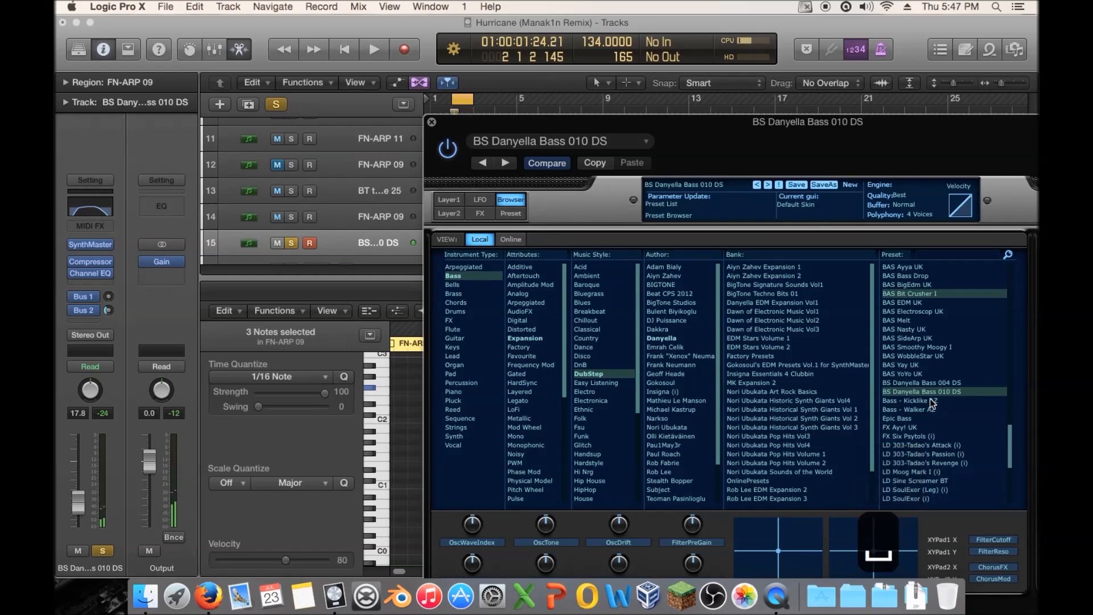
Reposition the synth window, open Layer 1's settings, and adjust the ADSR 1 envelope's sustain and release
drag(492, 124, 304, 38)
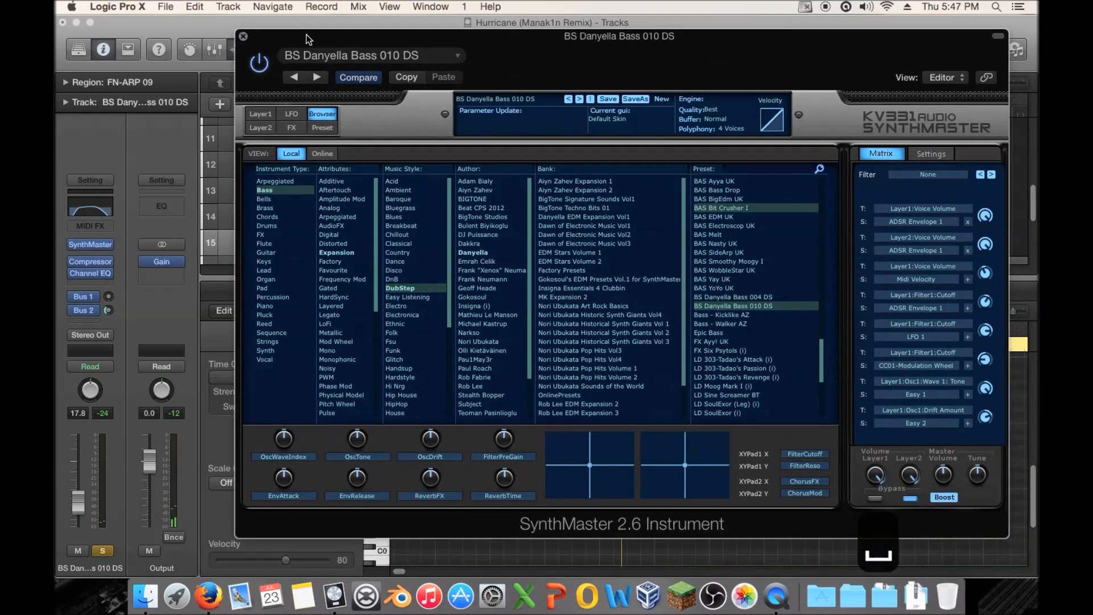
click(262, 115)
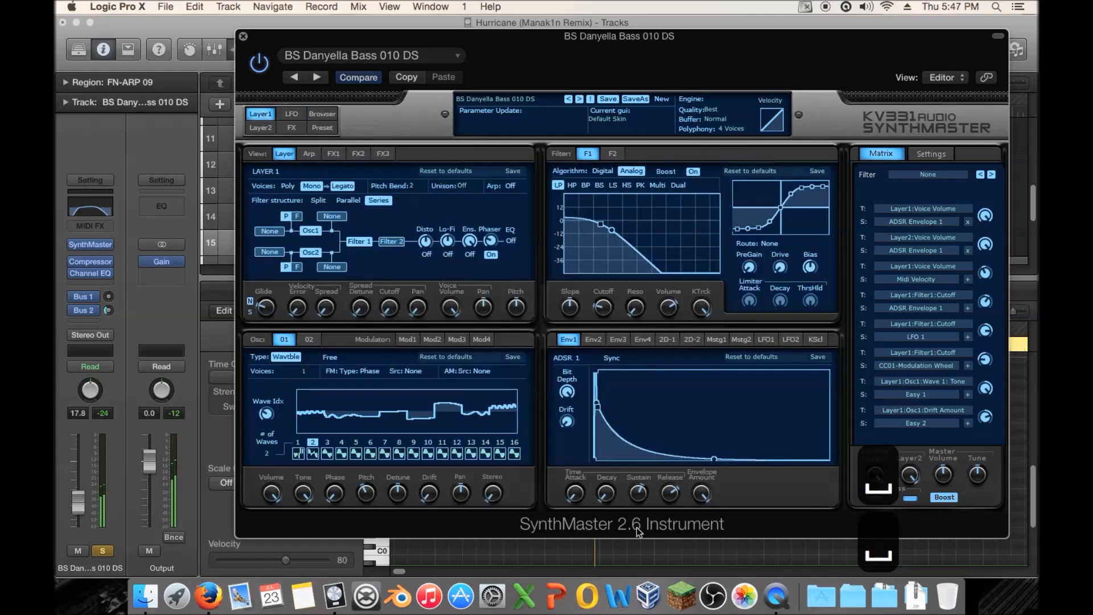
mouse_move(645, 495)
mouse_down()
mouse_move(629, 532)
mouse_move(636, 500)
mouse_up()
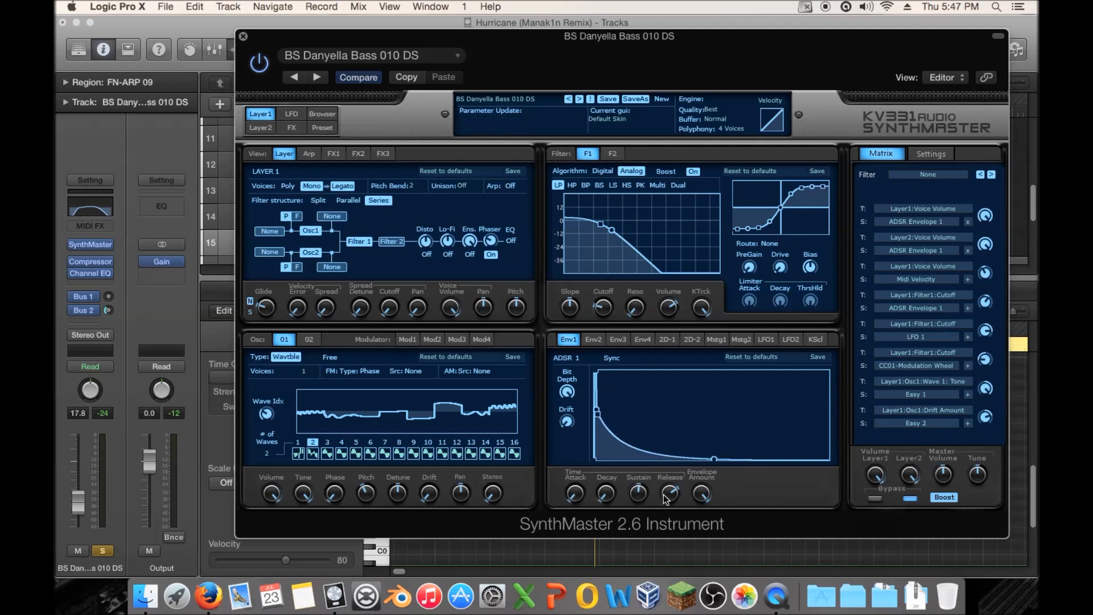
drag(664, 517, 665, 505)
key(space)
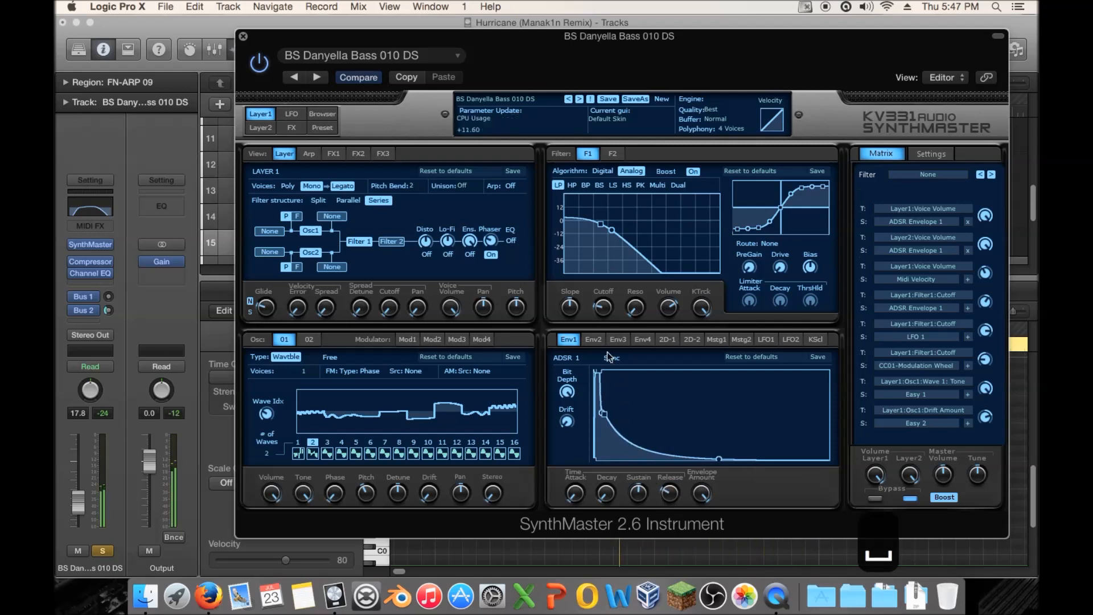
Check Layer 1's second envelope and shorten the ADSR 1 decay time to about 9 ms
click(593, 339)
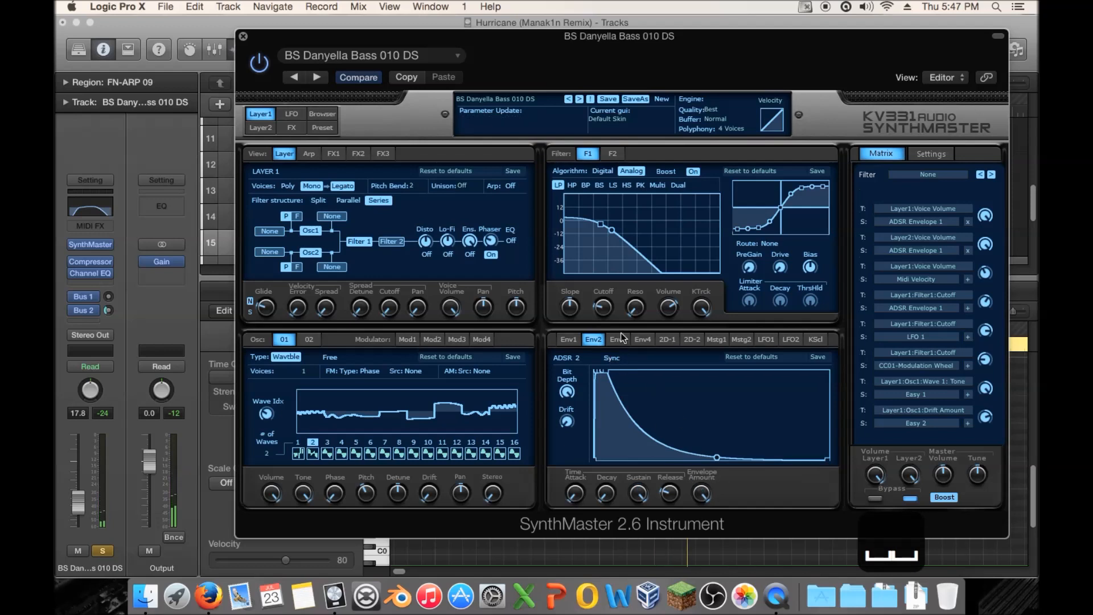
click(569, 340)
drag(607, 494, 625, 565)
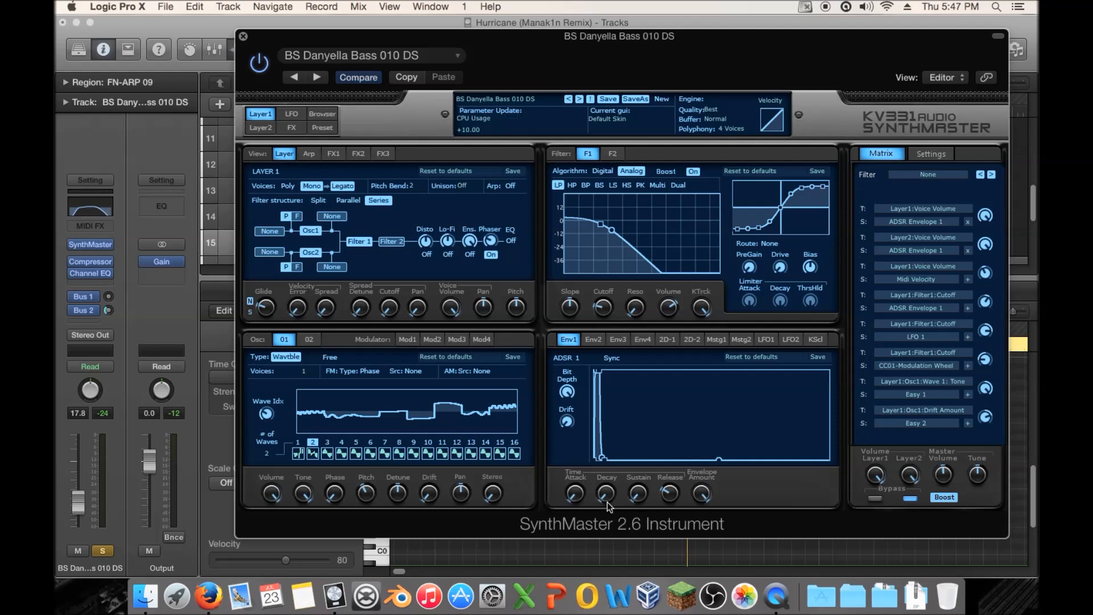
drag(604, 486, 603, 480)
key(space)
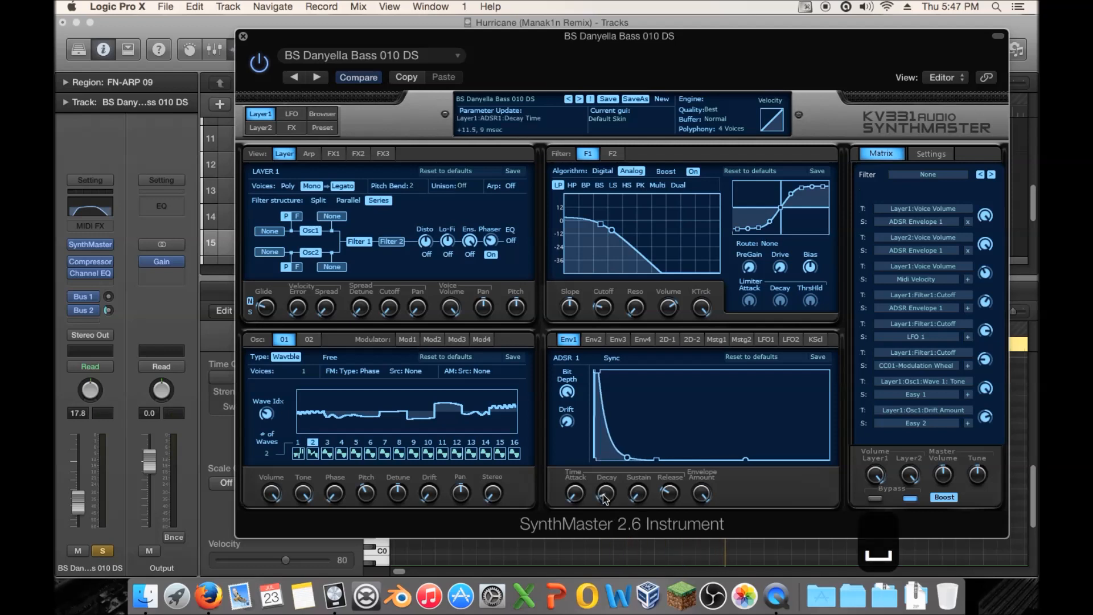
Lengthen the ADSR 1 decay time to about 0.14 sec while testing playback, and close the synth window
key(space)
key(space)
drag(605, 480, 665, 443)
key(space)
key(space)
drag(607, 488, 608, 480)
key(space)
key(space)
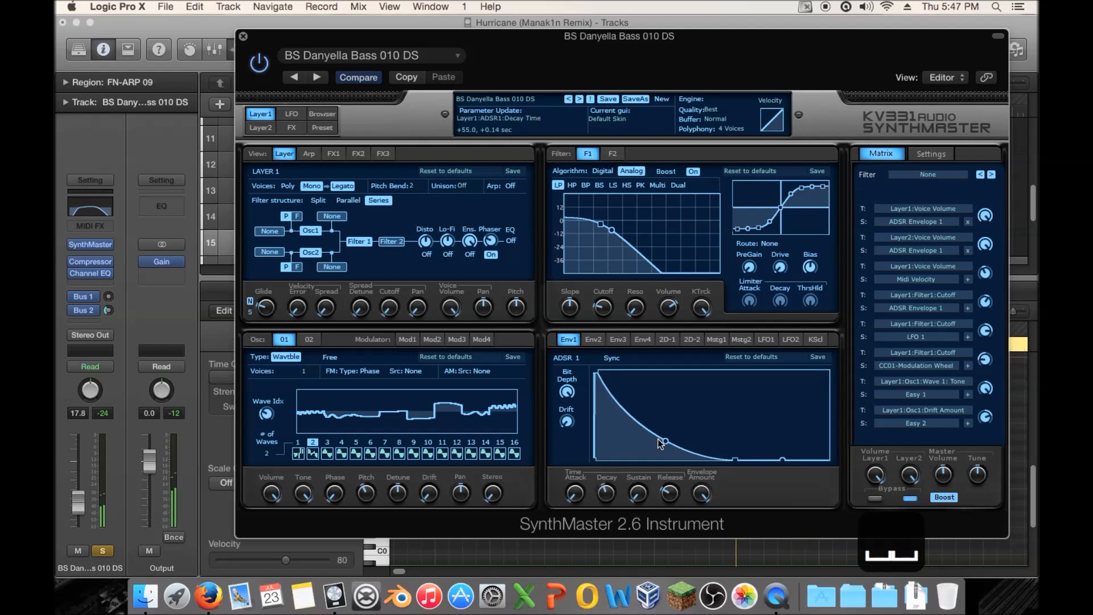
drag(606, 491, 612, 495)
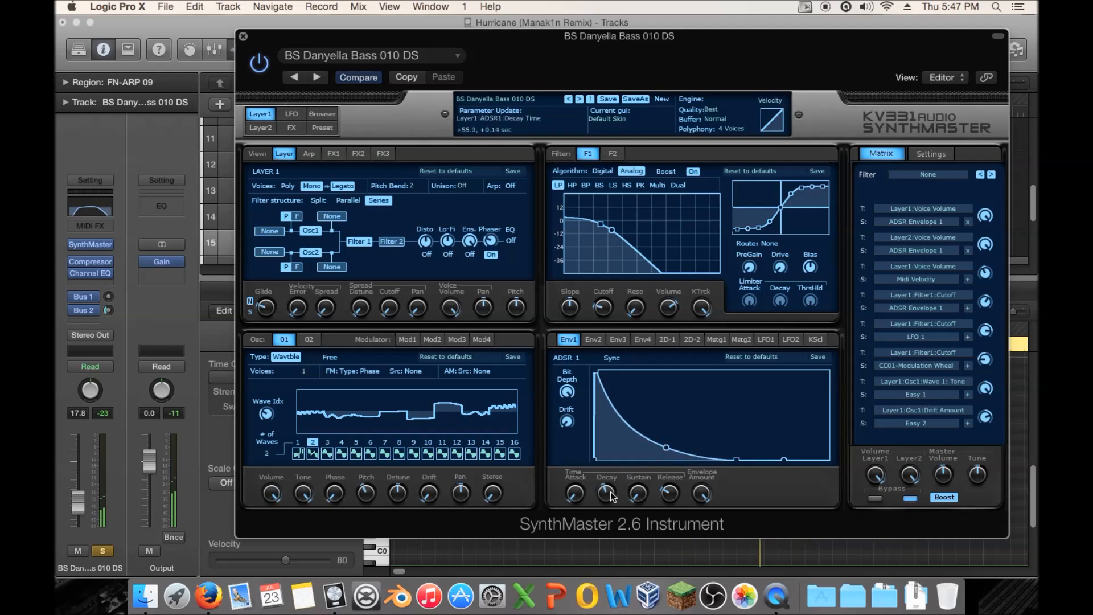
key(space)
click(244, 37)
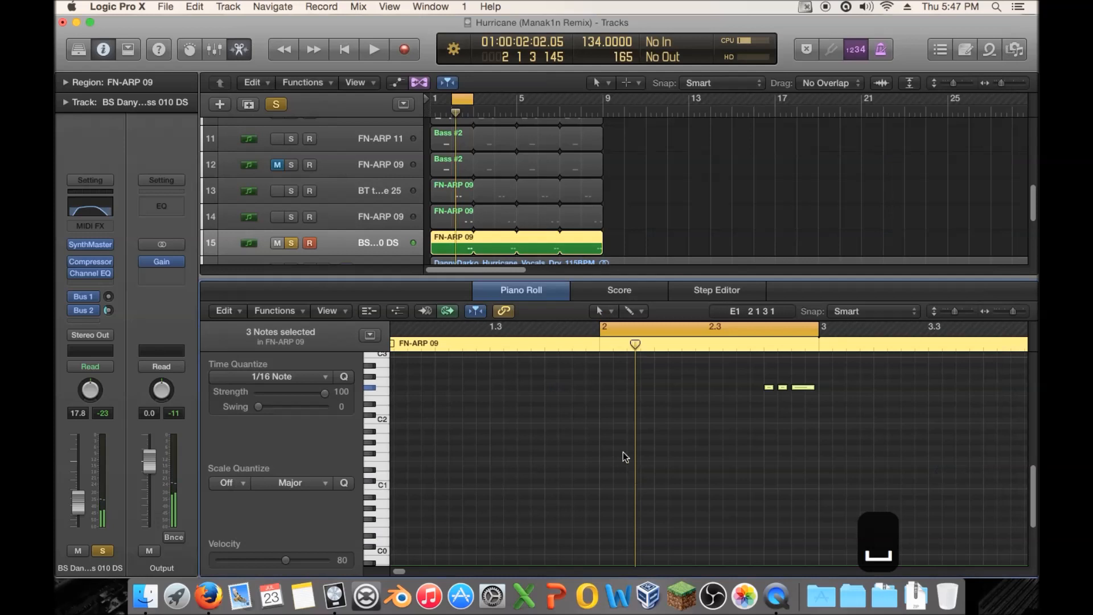
Select all the riff's notes, transpose them down an octave, and play the result
key(super+a)
key(alt+shift+Down)
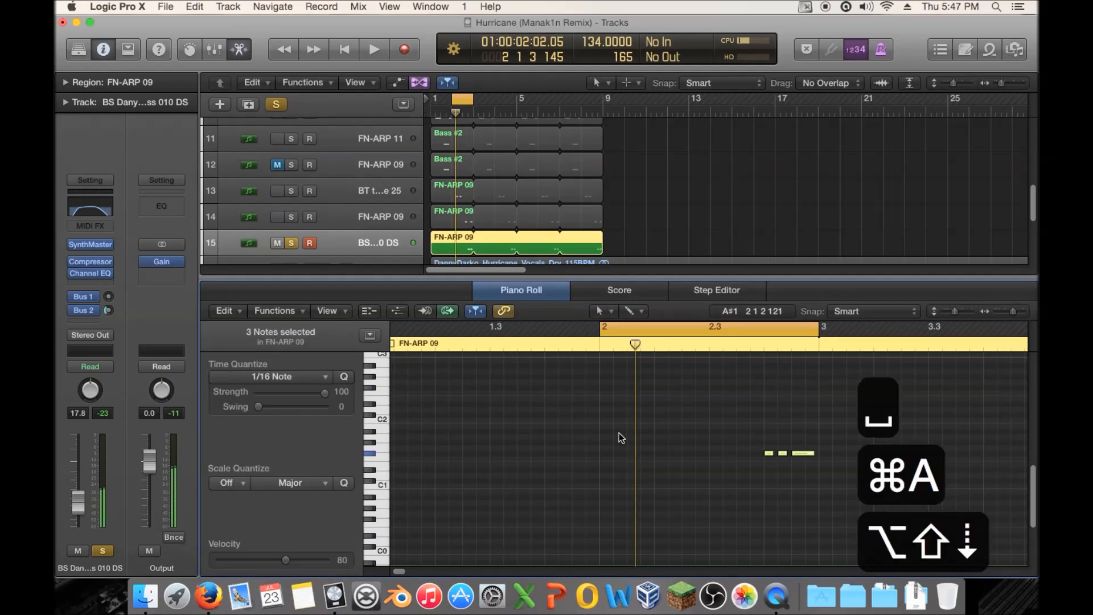
key(space)
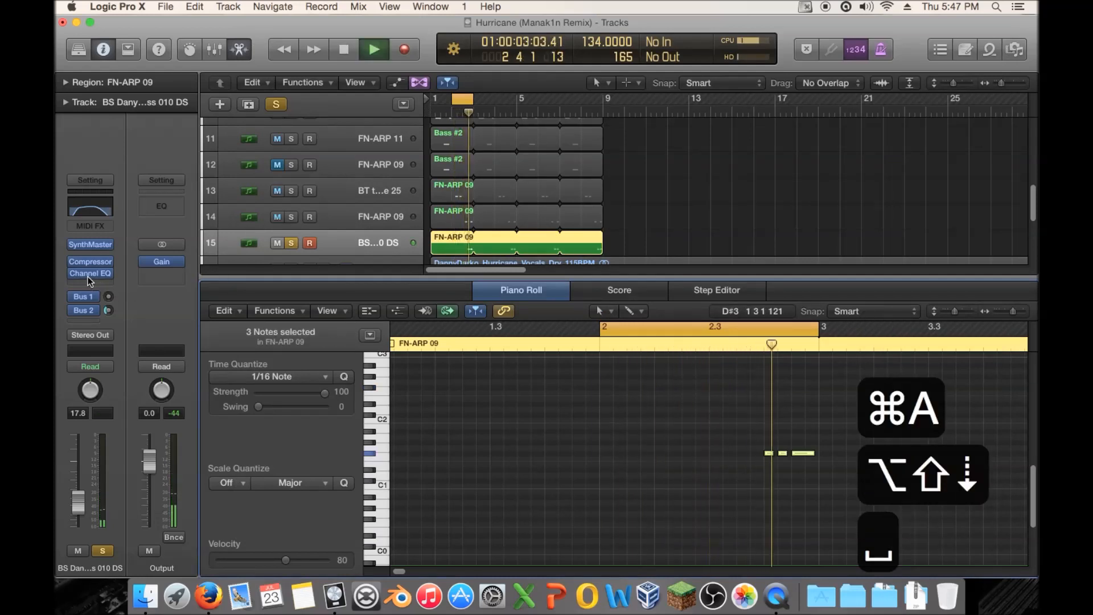
Compare the riff with the Channel EQ's low cut and low shelf bands off and on again, and close the EQ
click(90, 275)
click(771, 336)
click(851, 336)
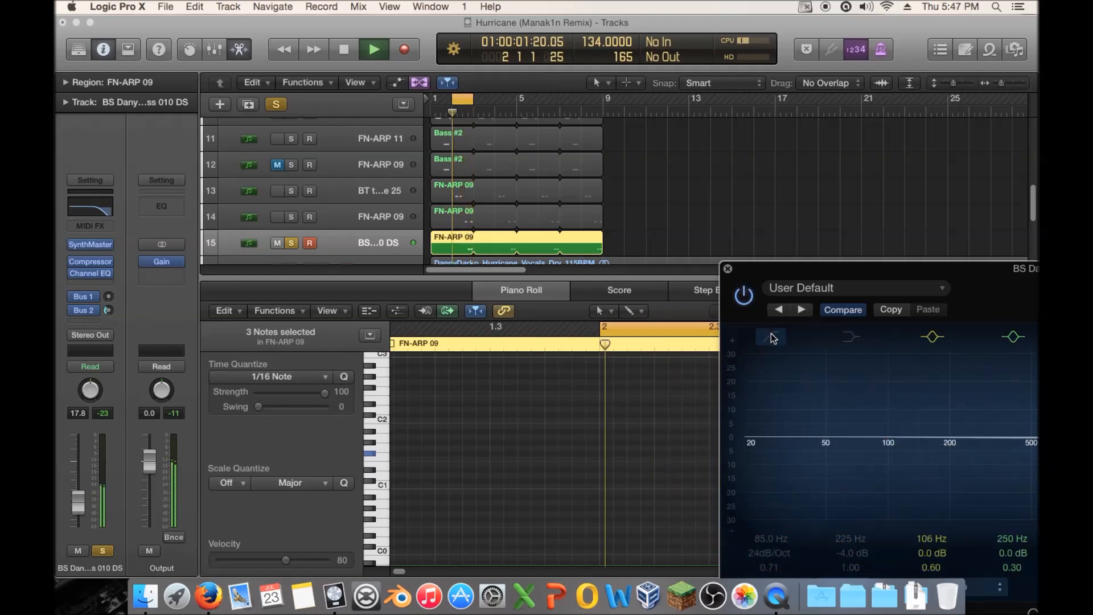
click(771, 336)
click(852, 336)
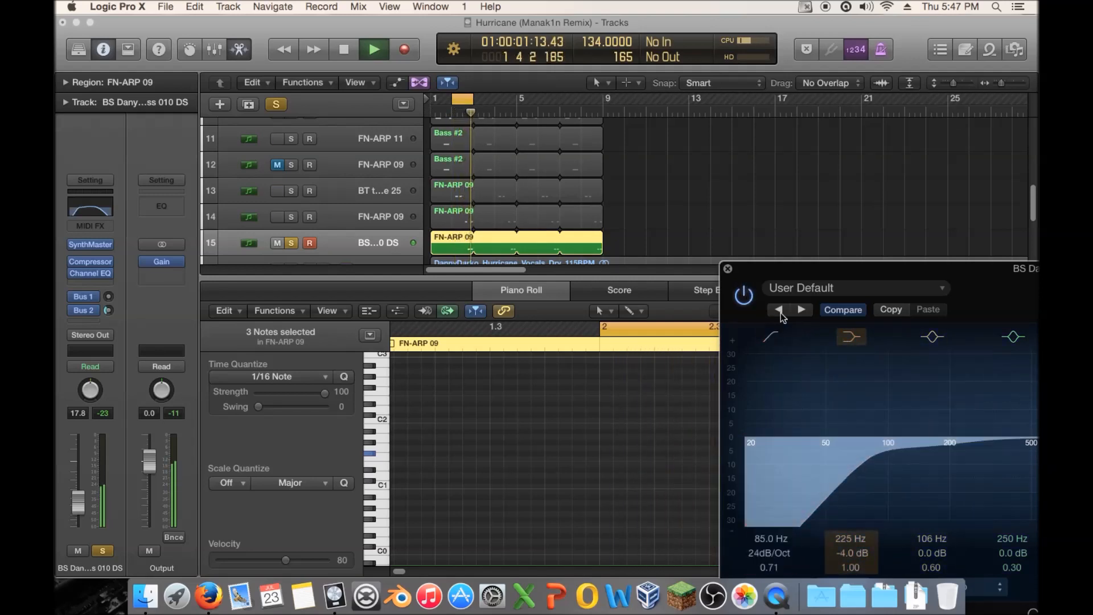
click(727, 269)
Extend the cycle range over bars 1 to 8 and take track 15 out of solo to hear the riff in the mix
key(space)
drag(436, 99, 597, 108)
click(292, 243)
key(space)
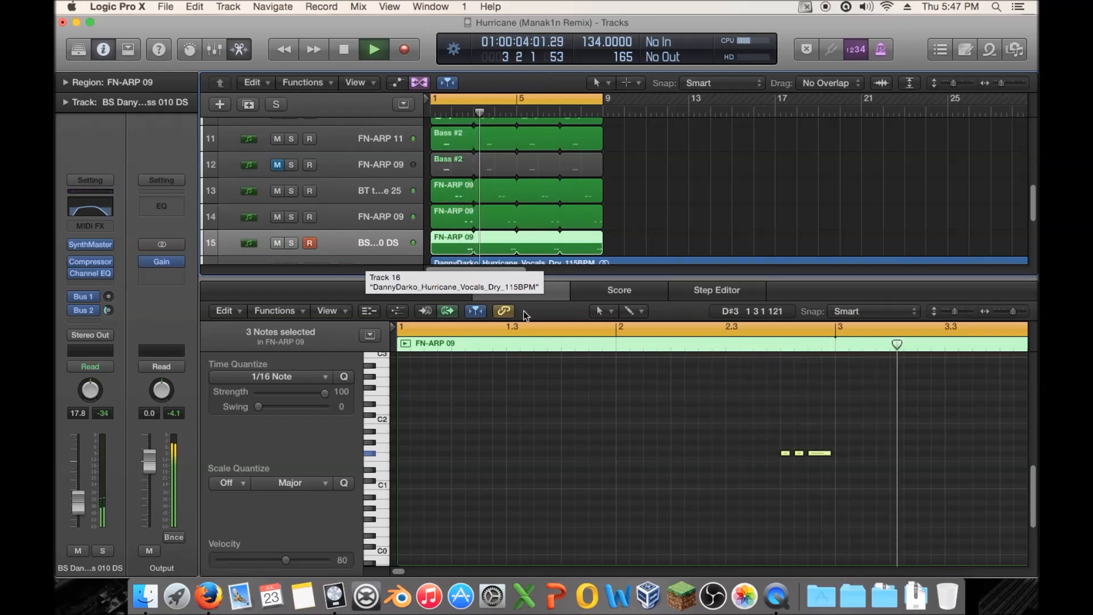
Check the notes in track 14's region, and move the three riff notes on track 15 to C#2
key(space)
drag(854, 434, 783, 455)
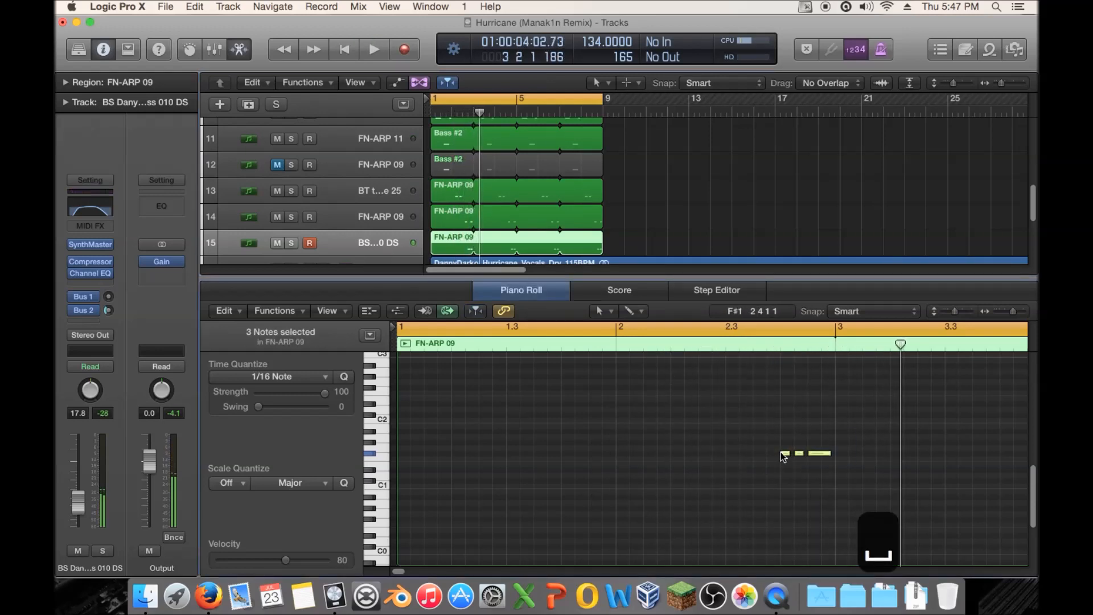
click(462, 218)
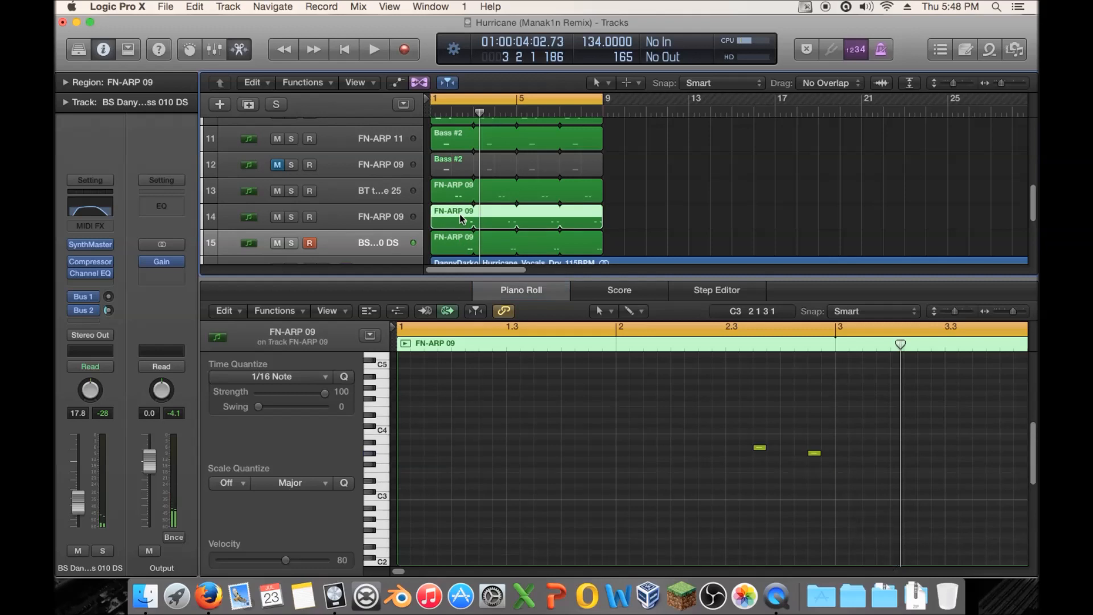
click(452, 238)
drag(830, 440, 785, 479)
key(super+z)
key(alt+shift+Up)
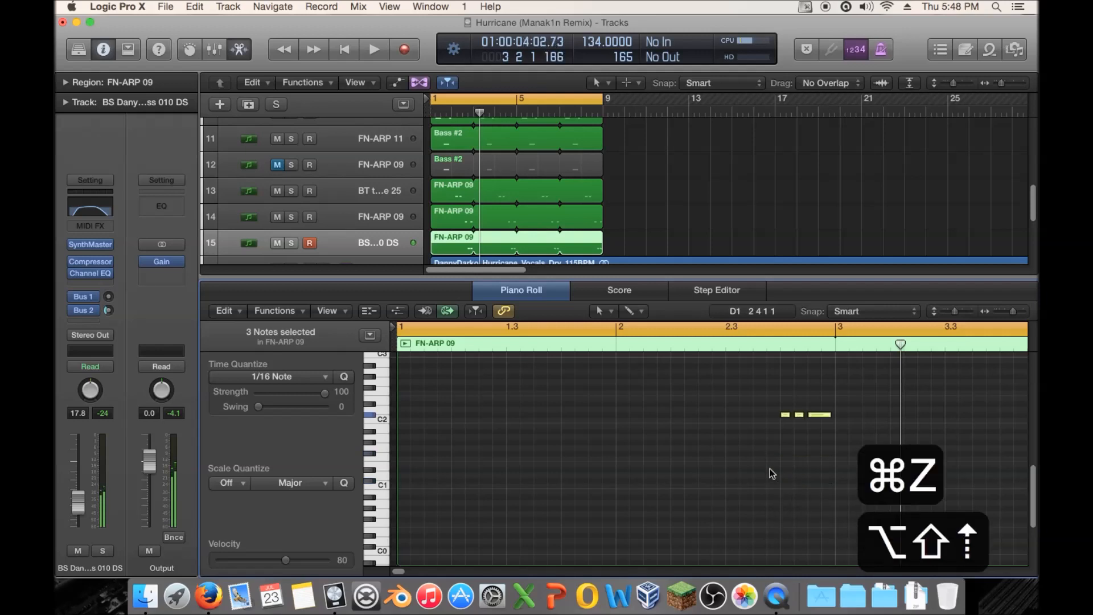
Solo track 15 with the cycle range limited to bar 2, and reopen SynthMaster's preset browser
click(291, 242)
drag(465, 98, 472, 108)
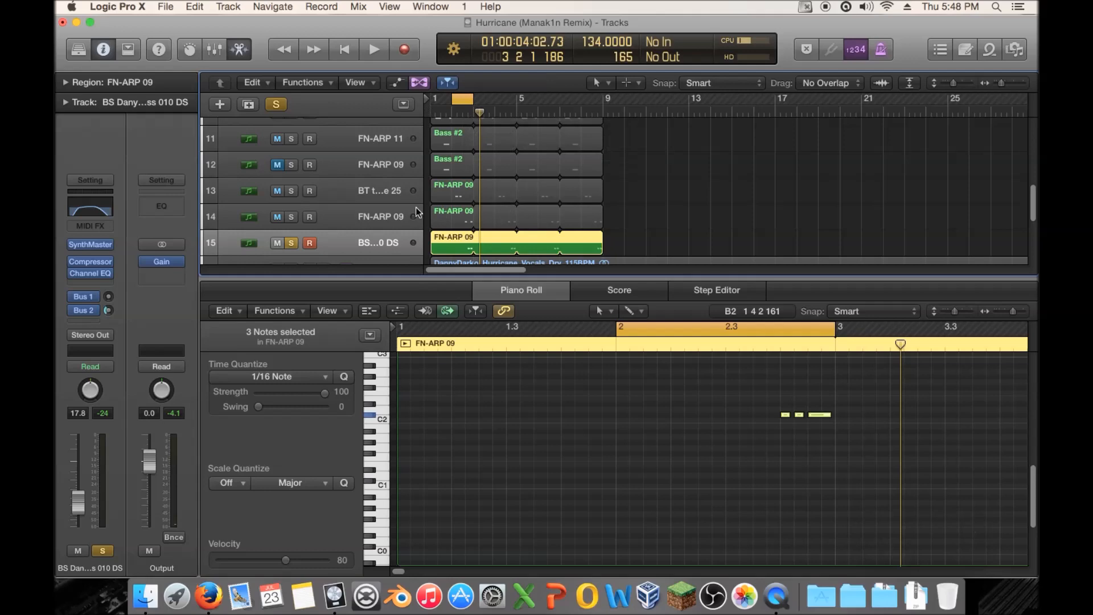
click(92, 246)
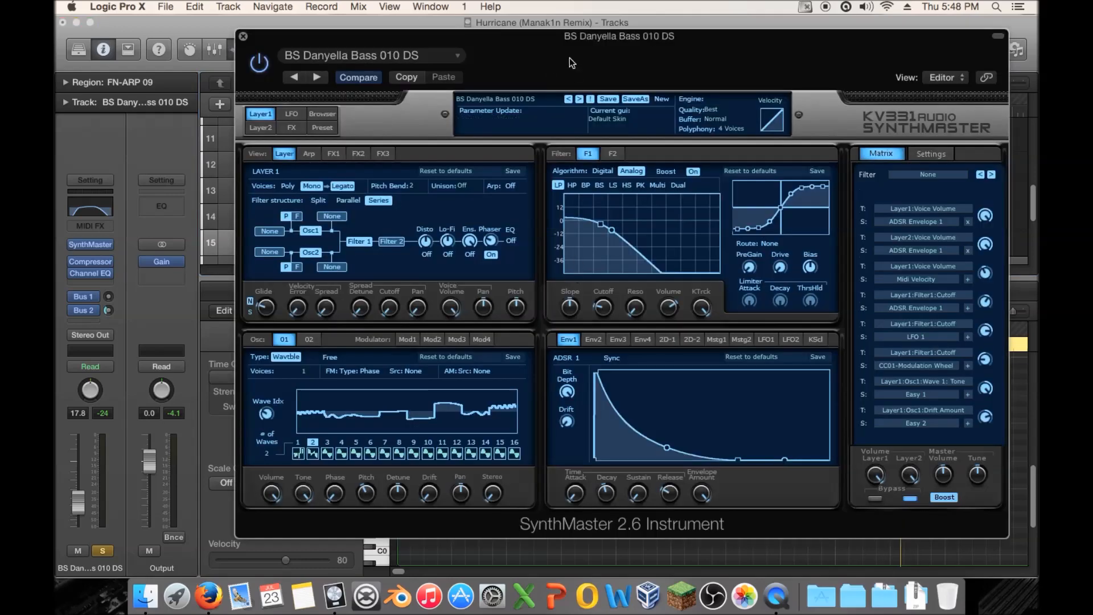
drag(568, 61, 440, 16)
click(207, 101)
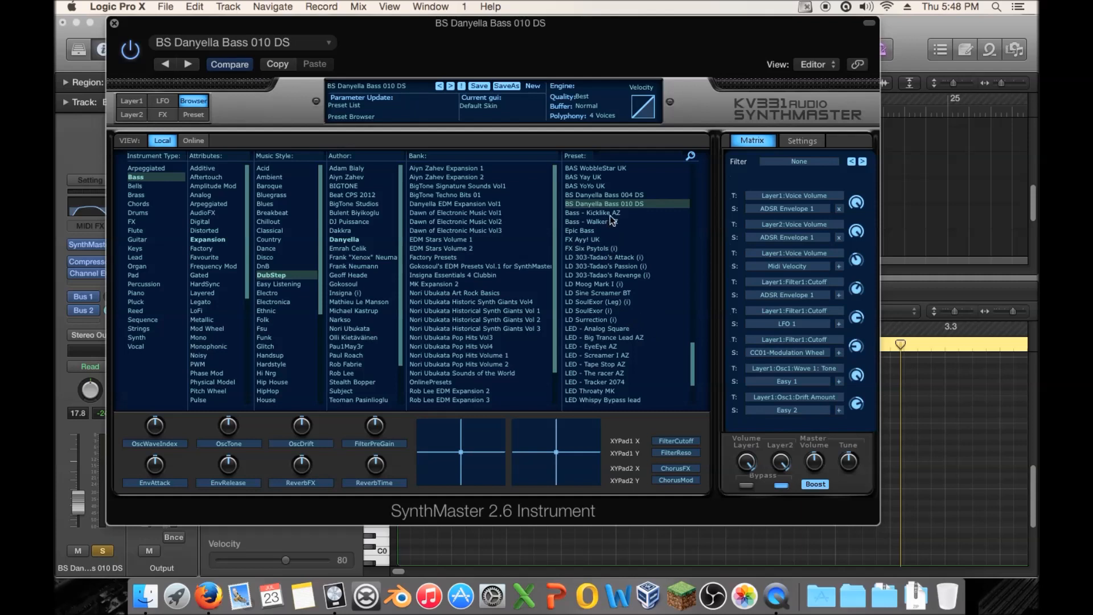
Audition the Bass - Kicklike AZ, Bass - Walker AZ and Epic Bass presets on the riff
click(613, 213)
key(space)
click(616, 222)
key(space)
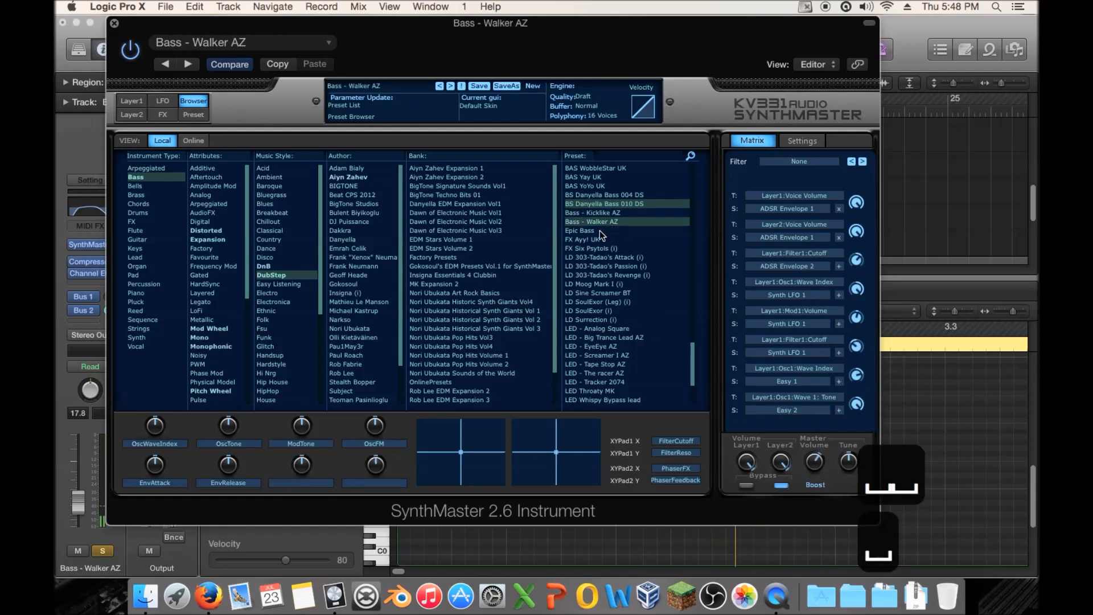
click(599, 231)
key(space)
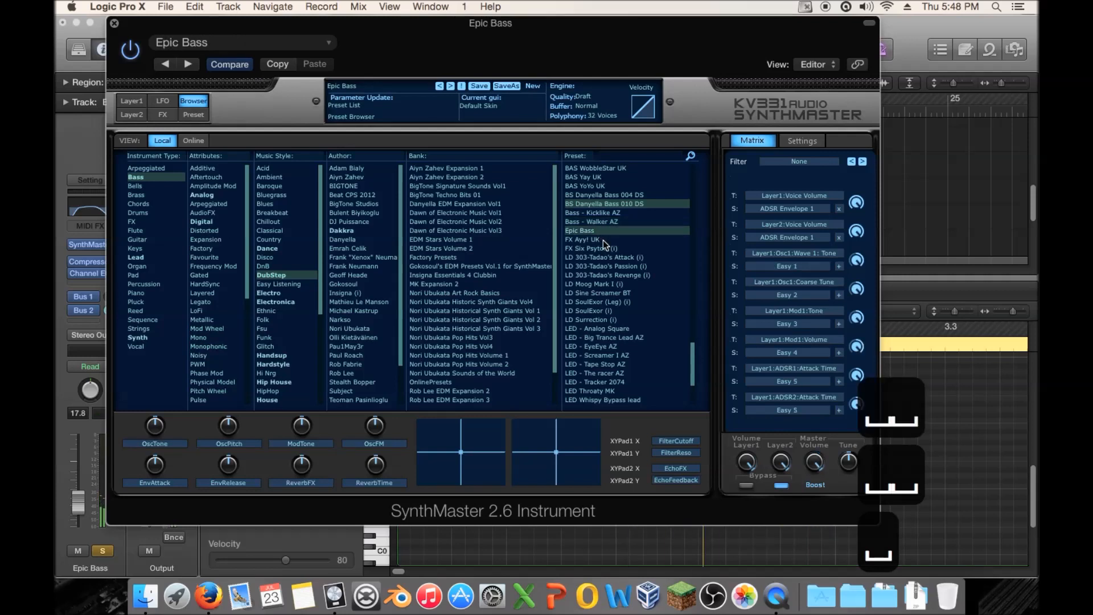
Audition LD 303-Tadao's Attack (i) and LD Sine Screamer BT, keep LD 303-Tadao's Attack (i), and move the synth window aside
click(608, 257)
key(space)
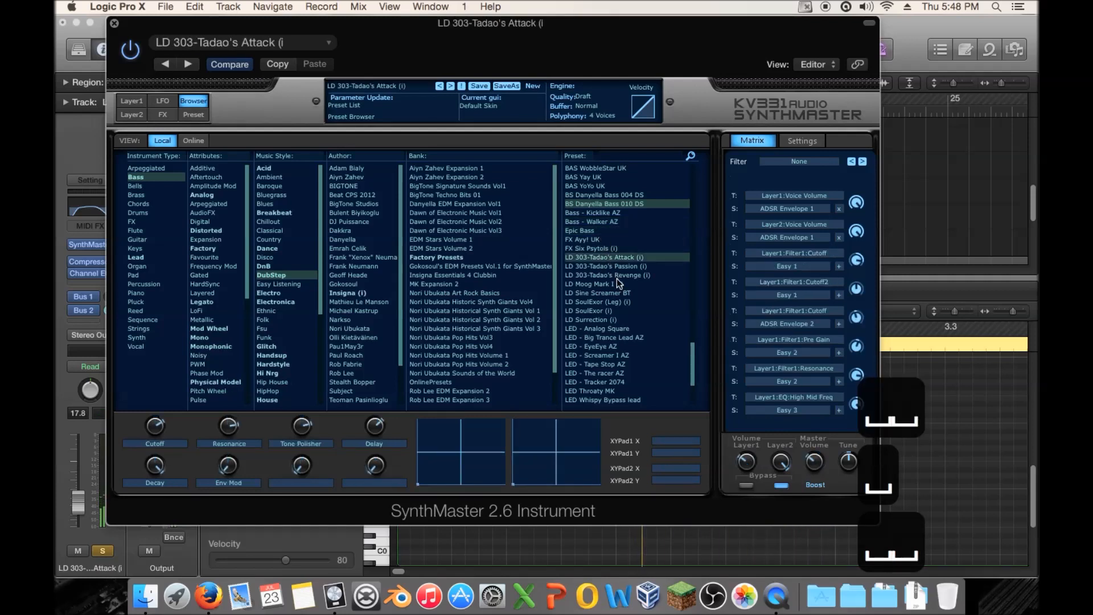
key(space)
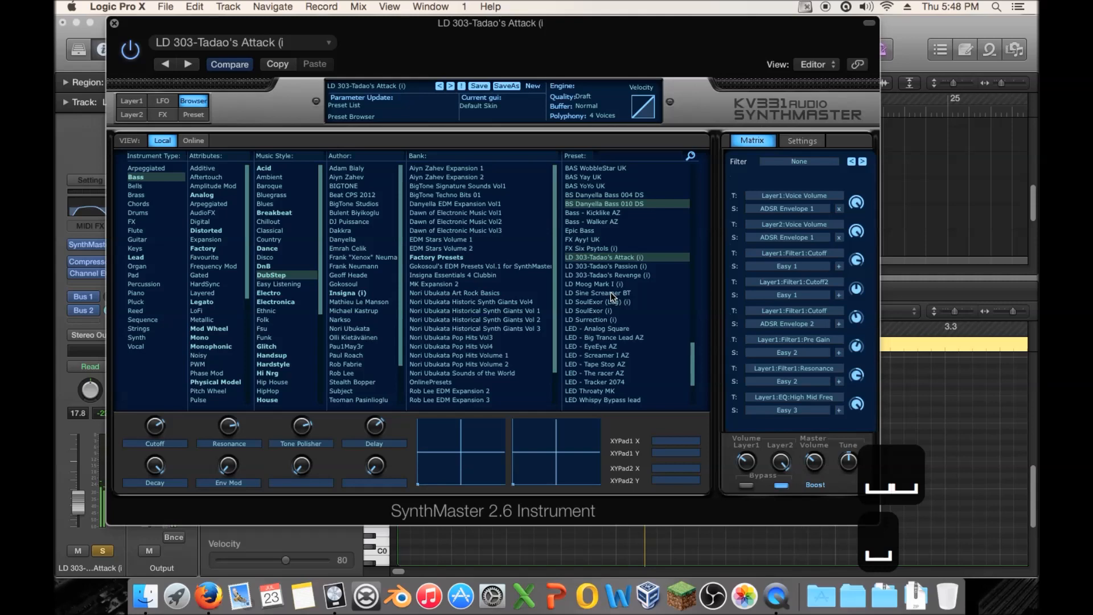
click(610, 292)
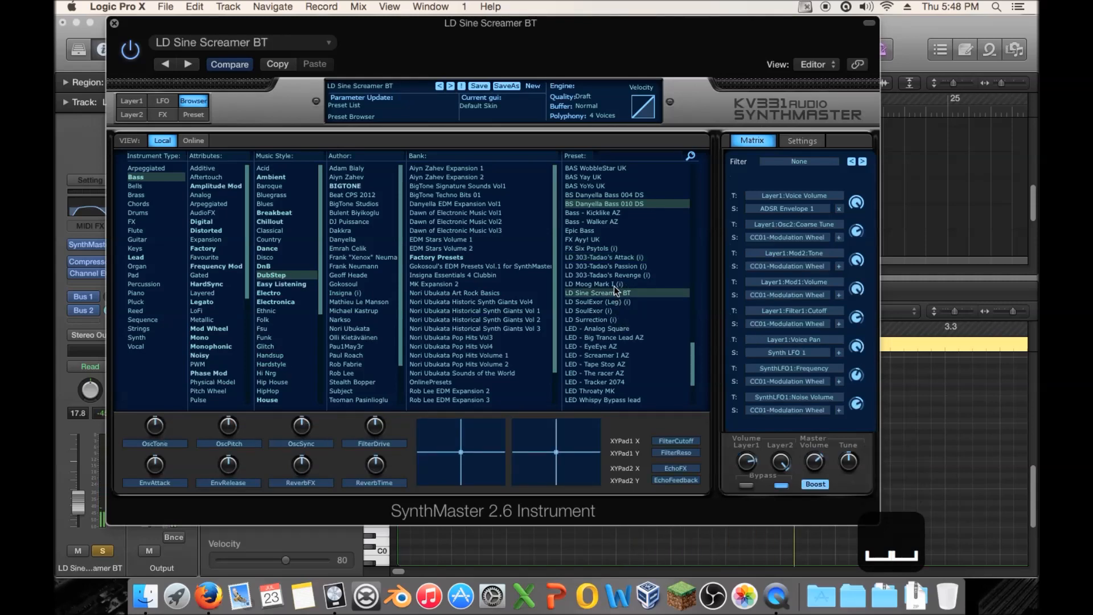
key(space)
drag(283, 30, 962, 345)
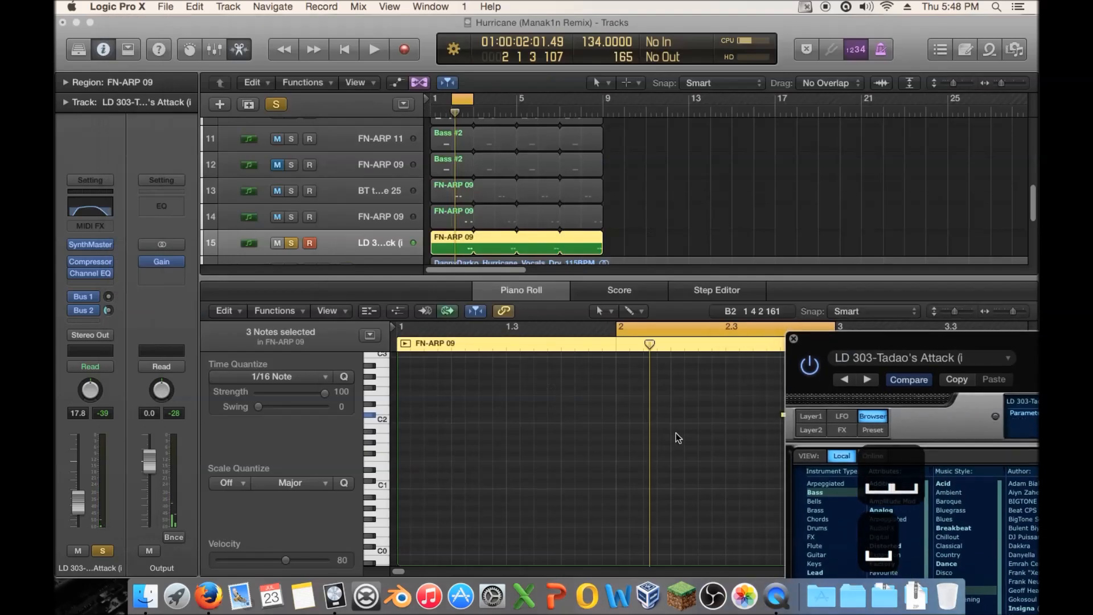
Transpose the three riff notes on track 15 down one octave to C#1 and move the synth window out of the way
key(super+a)
key(alt+shift+Down)
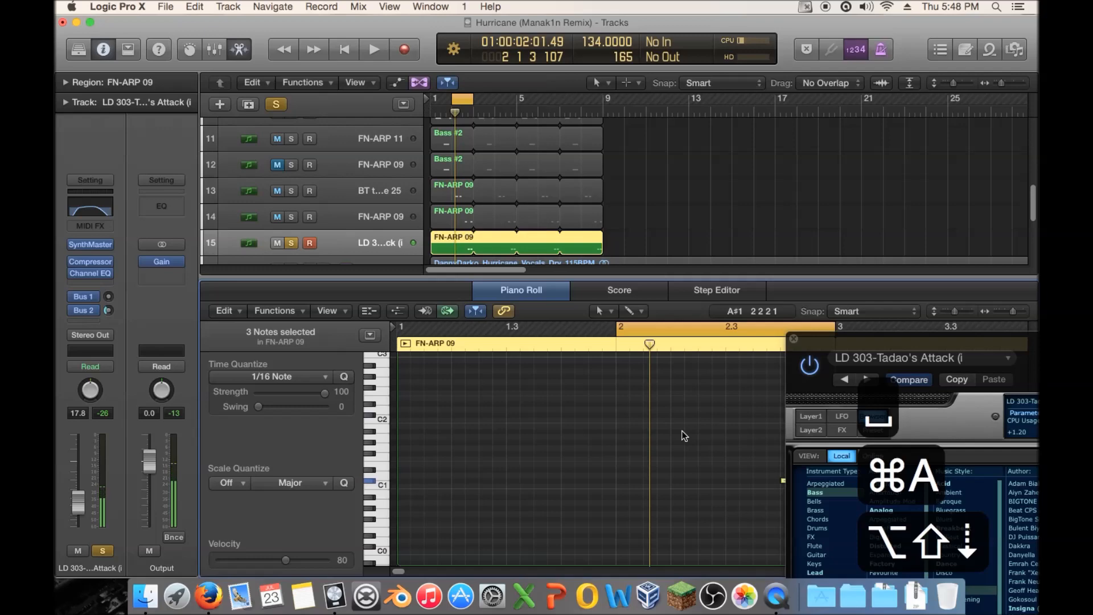
click(794, 339)
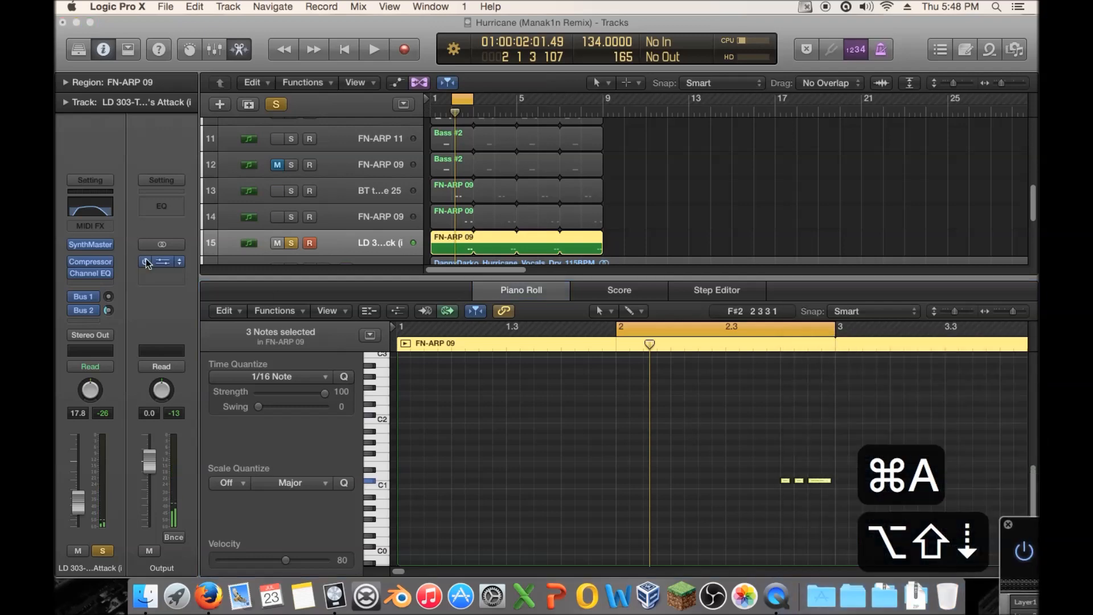
Switch off the low-cut and low-shelf bands in track 15's Channel EQ, and audition the soloed riff
click(91, 274)
drag(766, 302, 351, 123)
click(428, 161)
key(space)
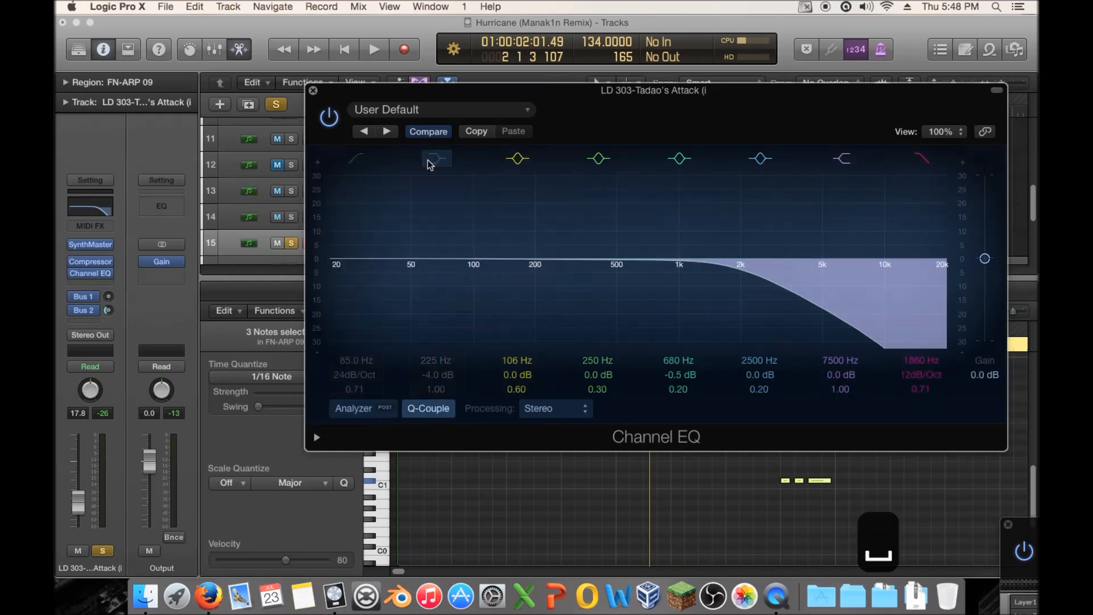
key(space)
click(313, 92)
Unsolo track 15 and extend the cycle range to cover bars 1 through 8
click(292, 243)
click(292, 243)
drag(435, 98, 597, 98)
Lower the high-cut frequency in track 15's Channel EQ and listen to the riff in the full mix
click(91, 275)
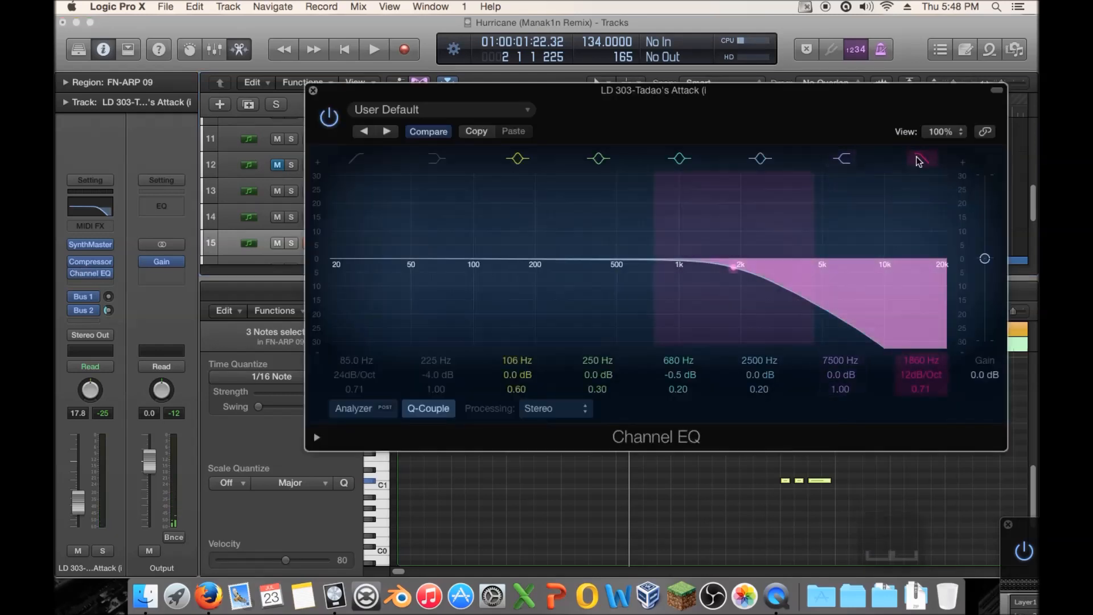
drag(760, 284, 635, 286)
key(space)
click(313, 91)
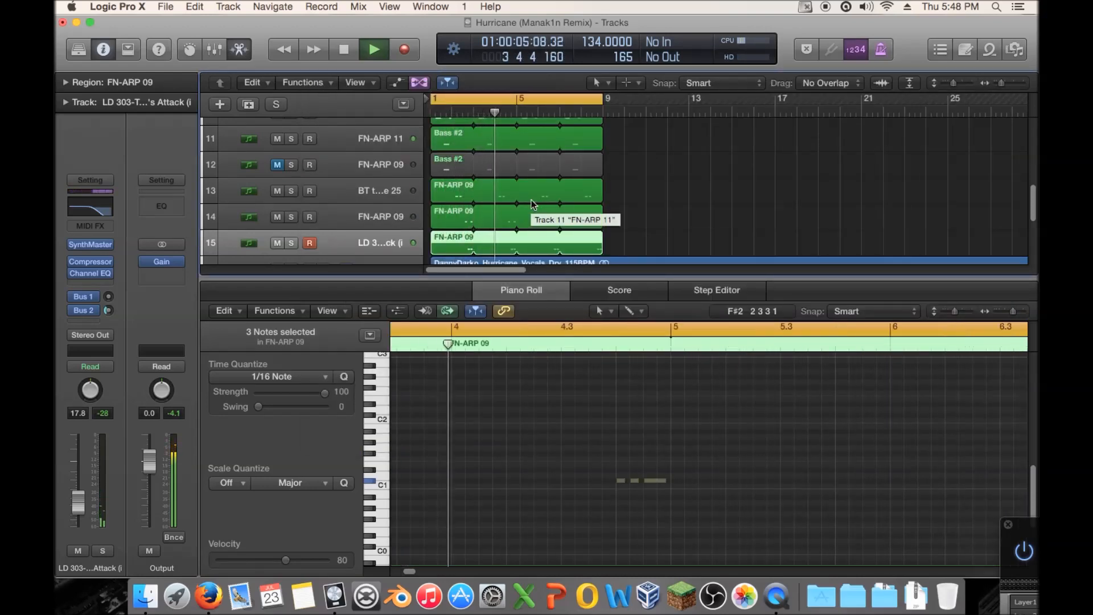
key(space)
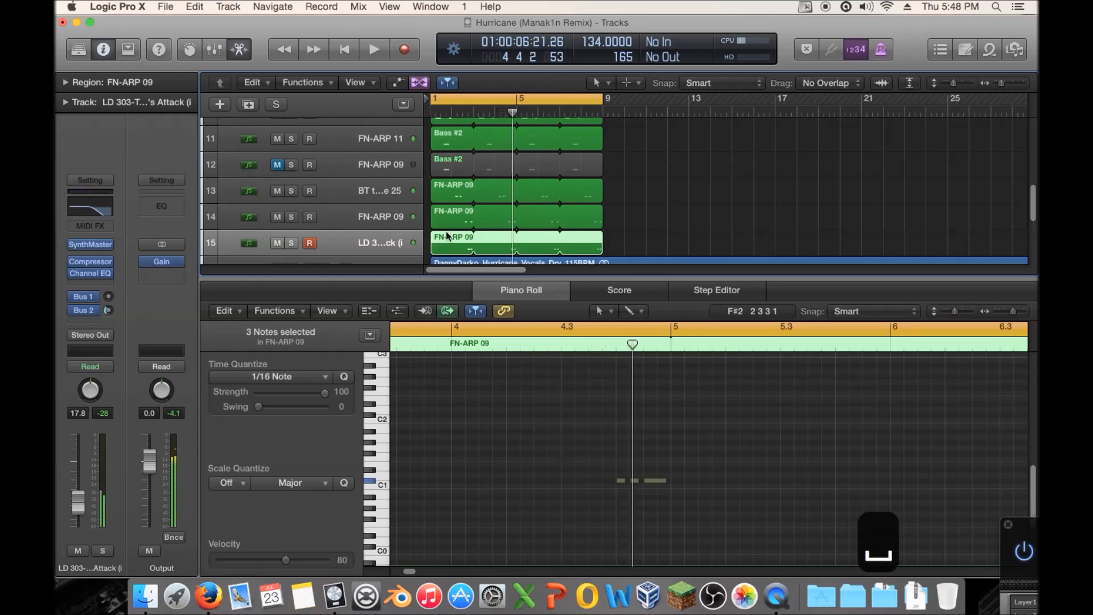
Move the three riff notes two sixteenths earlier, placing the longest one at 2 4 1 1, and play from the start
scroll(528, 396, left, 3)
drag(458, 439, 516, 497)
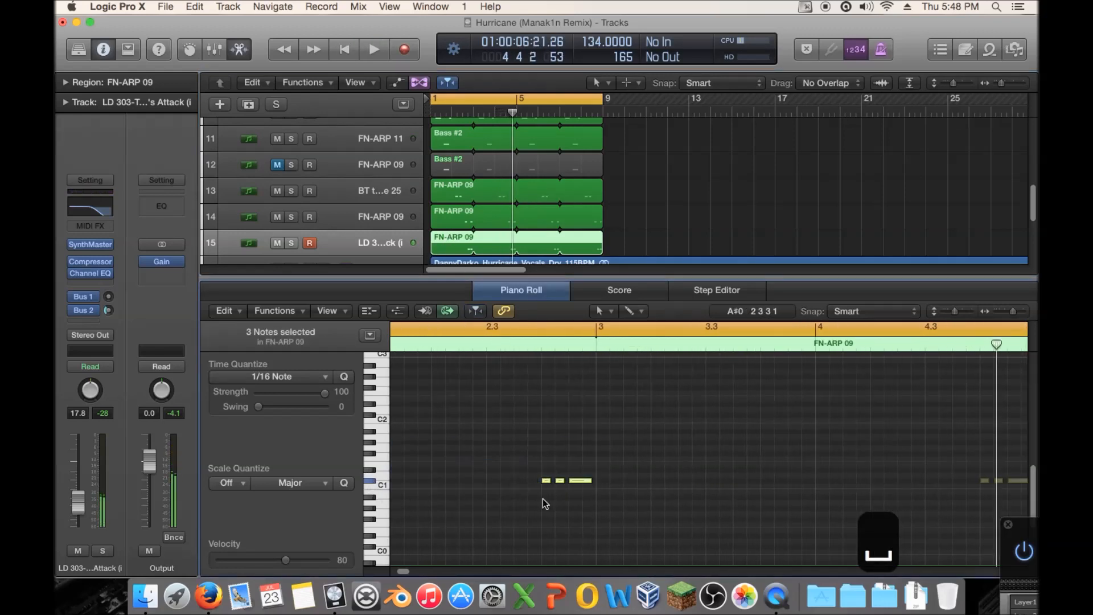
drag(579, 484, 553, 480)
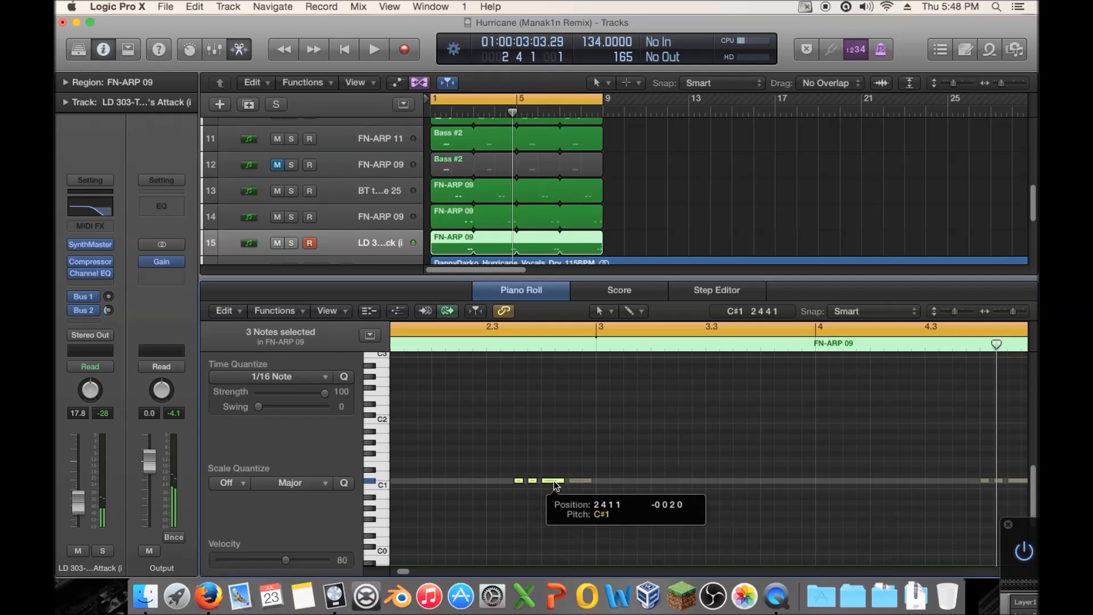
key(Return)
key(space)
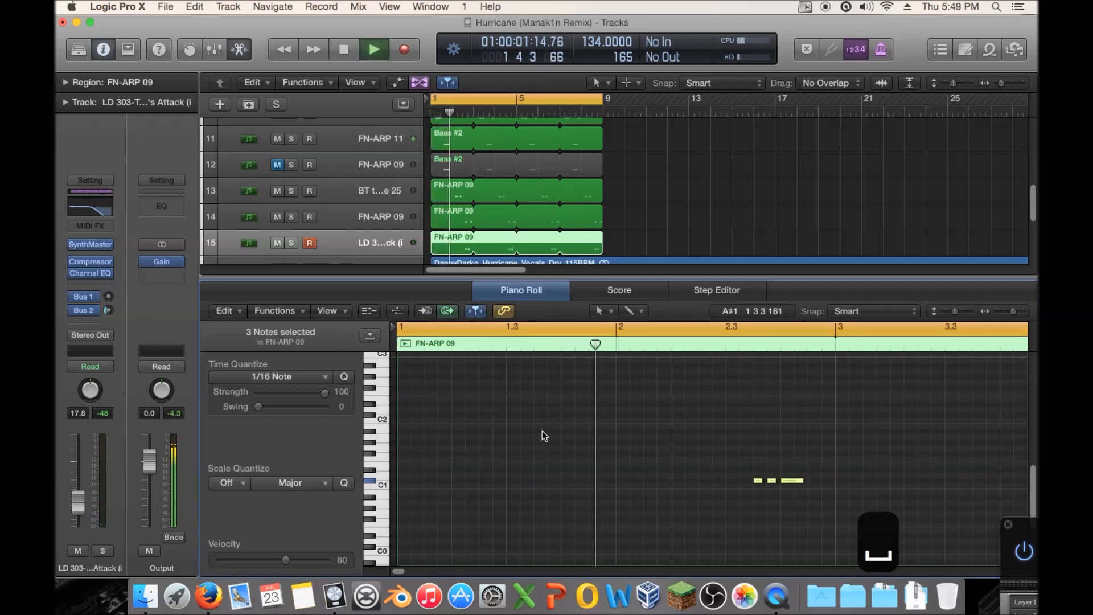
key(space)
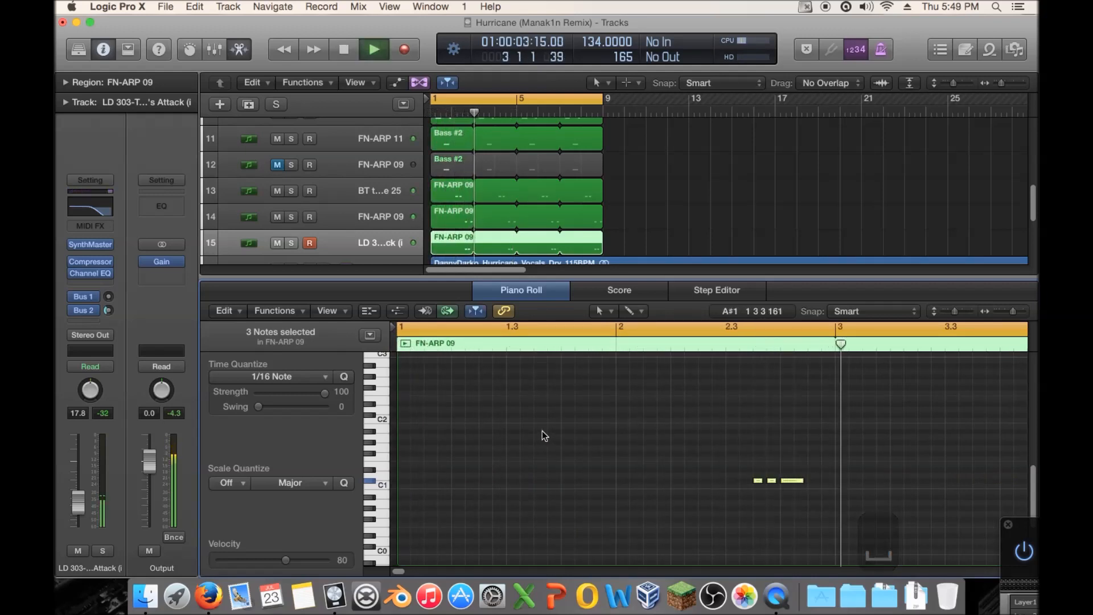
Shift the three riff notes another two sixteenths earlier, with the longest one at 2 3 3 1, and play the result
drag(787, 478, 760, 479)
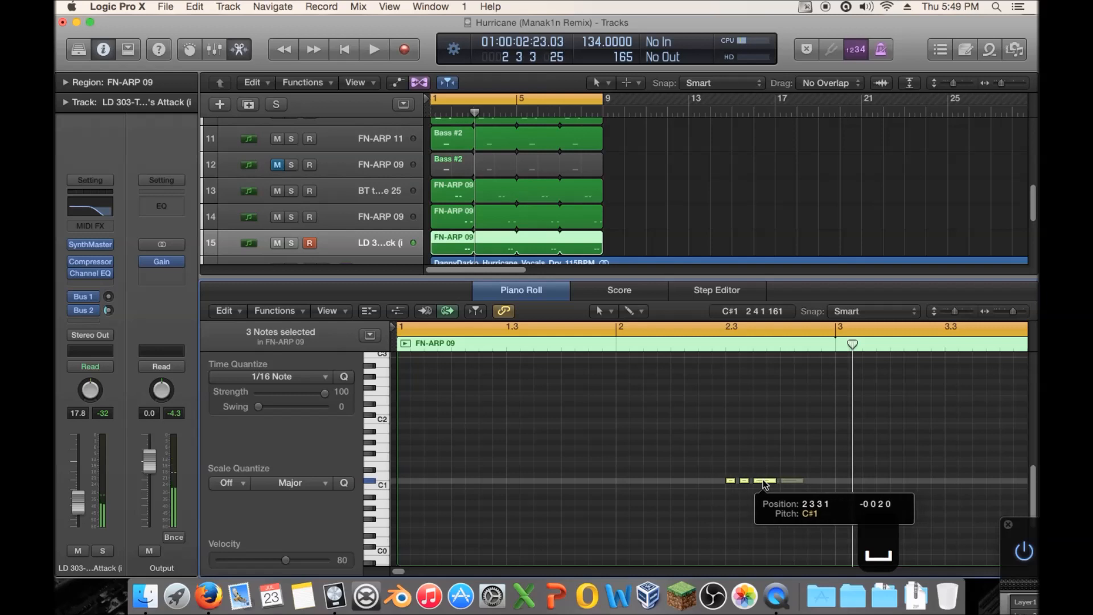
key(Return)
key(space)
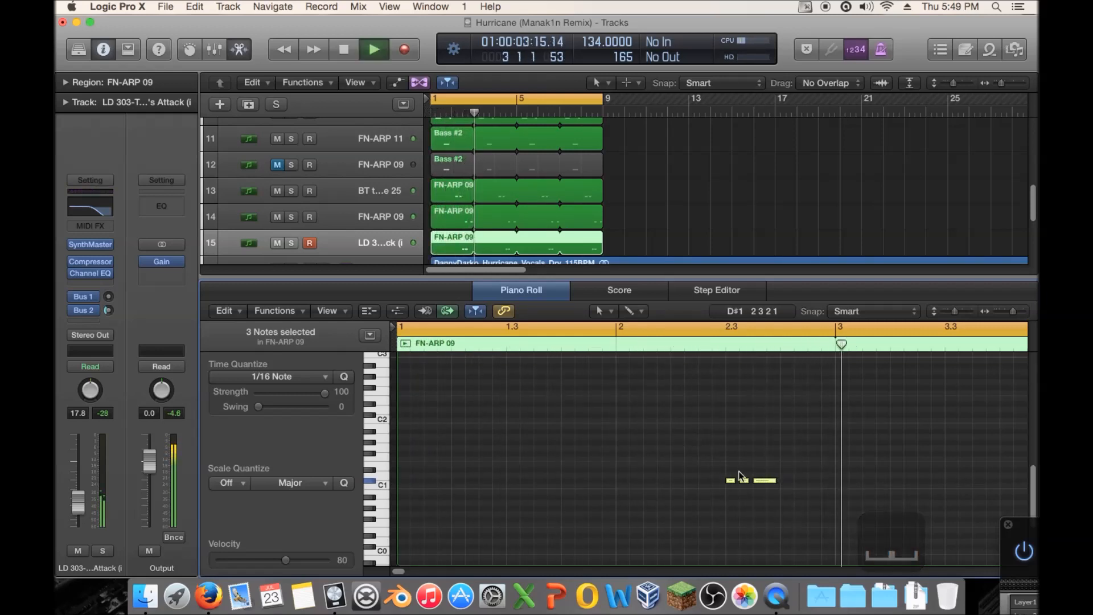
key(space)
Try the riff notes one sixteenth later, with the longest at 2 3 4 1, and then a further two sixteenths later, playing each placement
drag(771, 485, 783, 484)
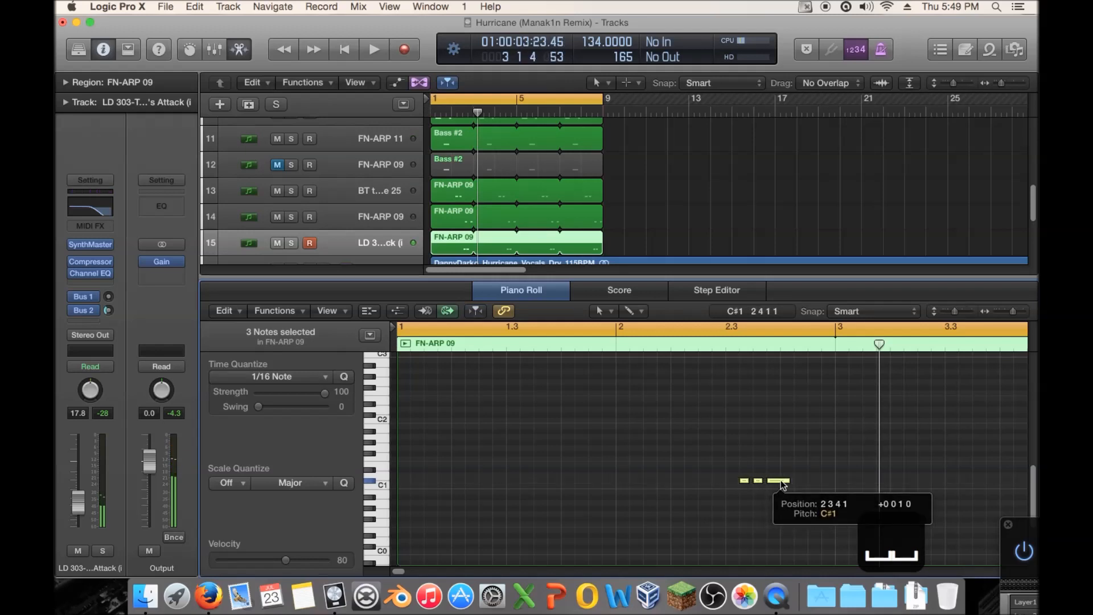
key(Return)
key(space)
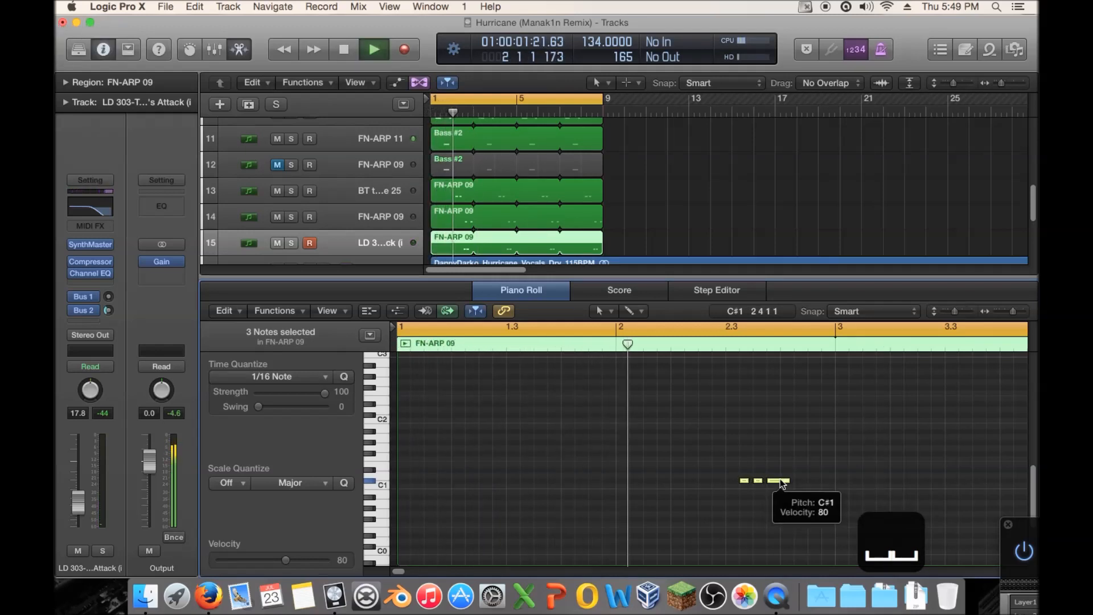
key(space)
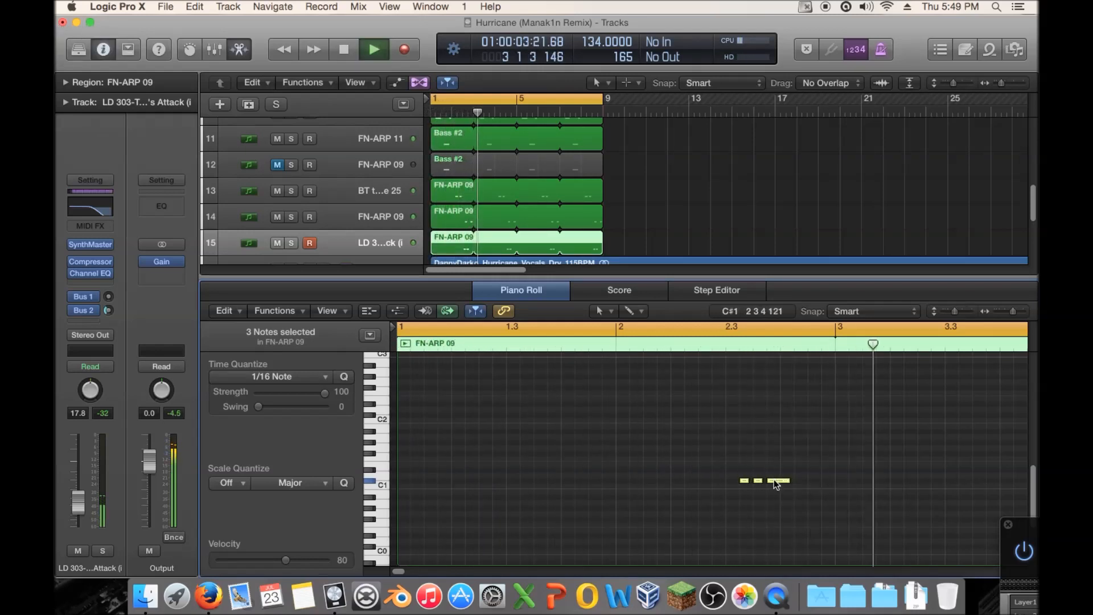
drag(777, 479, 798, 481)
key(space)
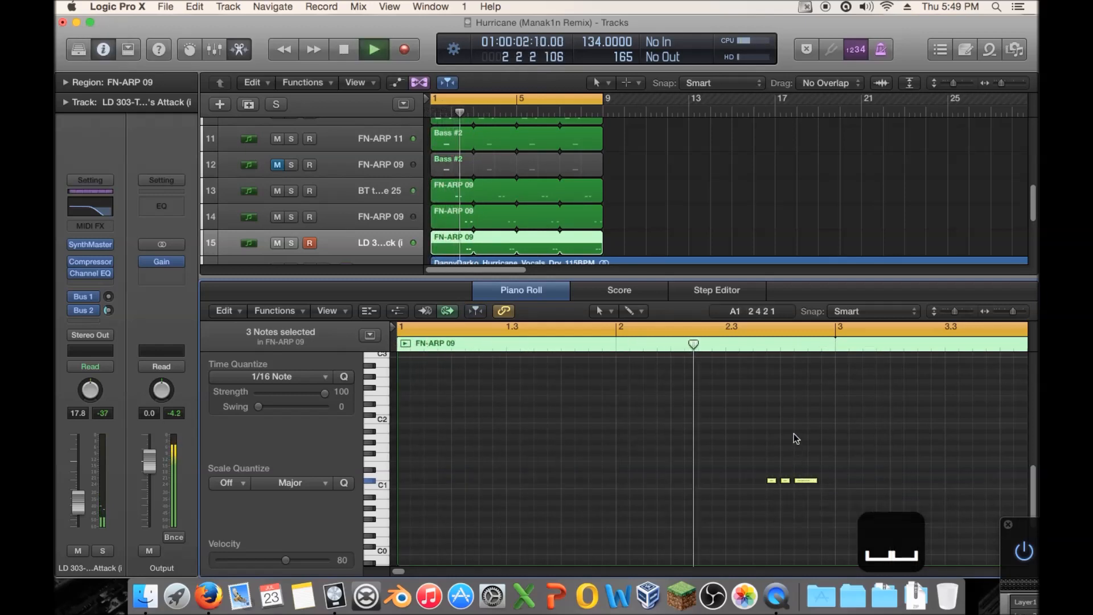
key(space)
Return the three riff notes to the placement with the longest one at 2 3 3 1, and start playback
drag(804, 483, 767, 480)
click(764, 480)
key(space)
Bring back SynthMaster and audition LD 303-Tadao's Passion (i), LD 303-Tadao's Revenge (i), LD Moog Mark I (i) and LD Sine Screamer BT
drag(1021, 527, 292, 23)
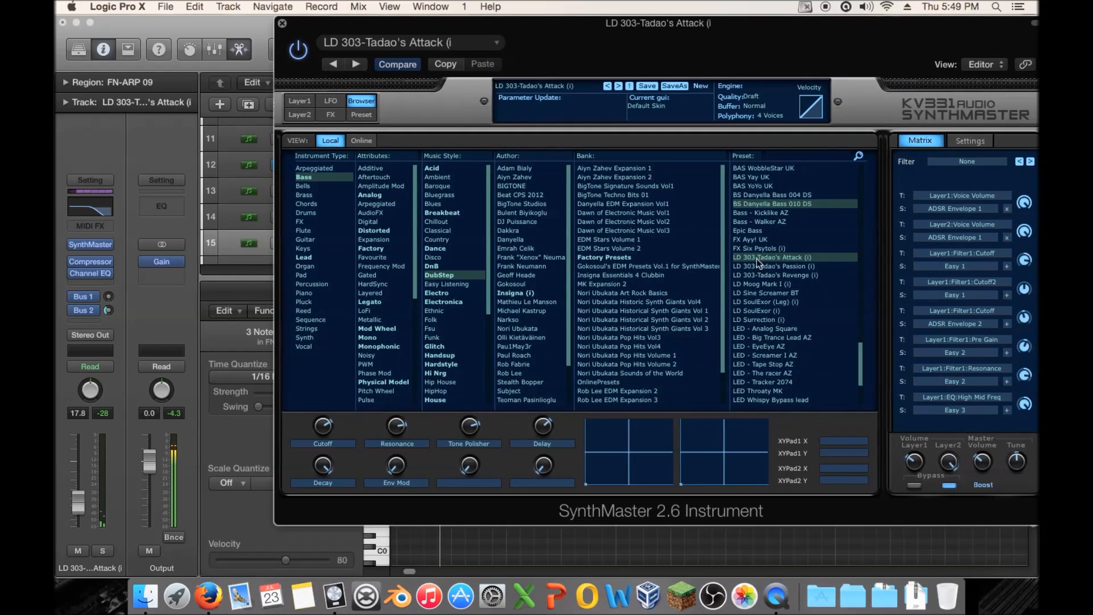
click(777, 266)
click(791, 275)
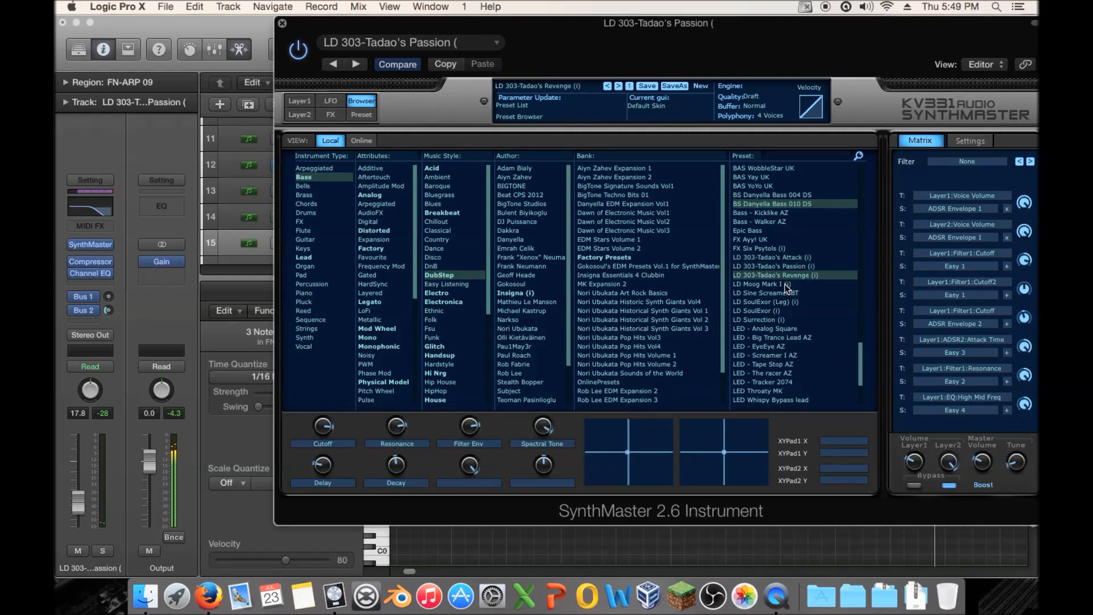
click(786, 285)
click(791, 293)
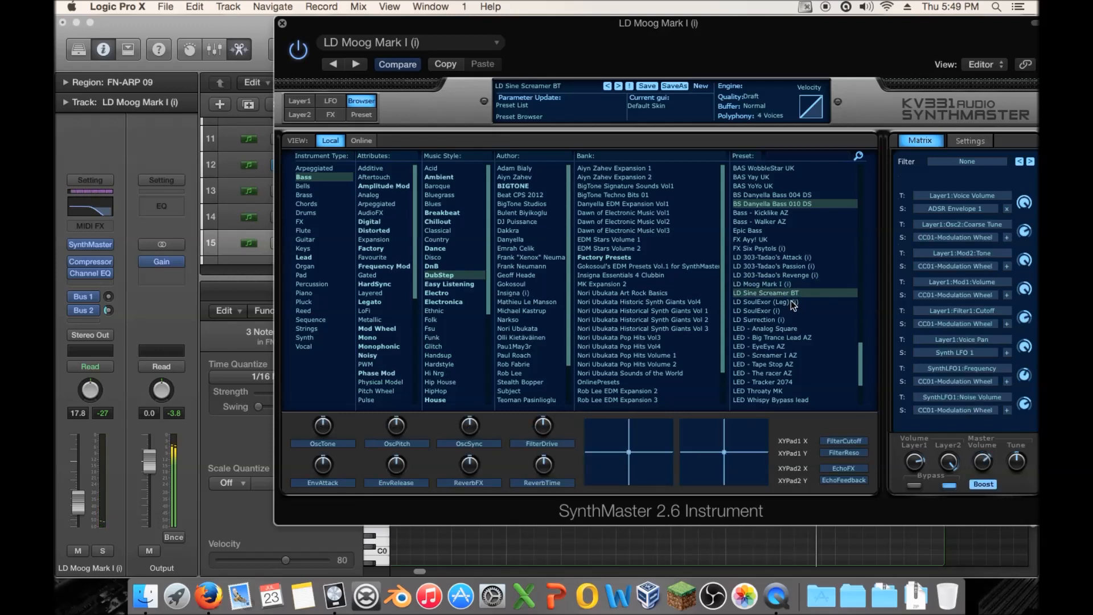
Solo track 15, compare LD SoulExor (Leg) (i) with LD SoulExor (i), keep LD SoulExor (Leg) (i), and close the synth
click(102, 550)
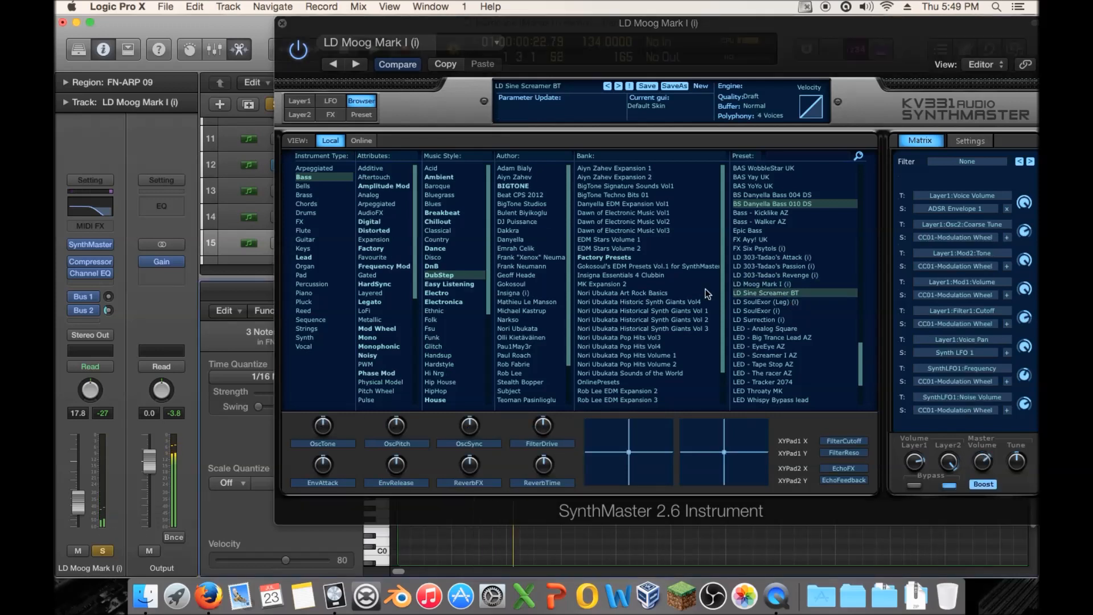
click(784, 301)
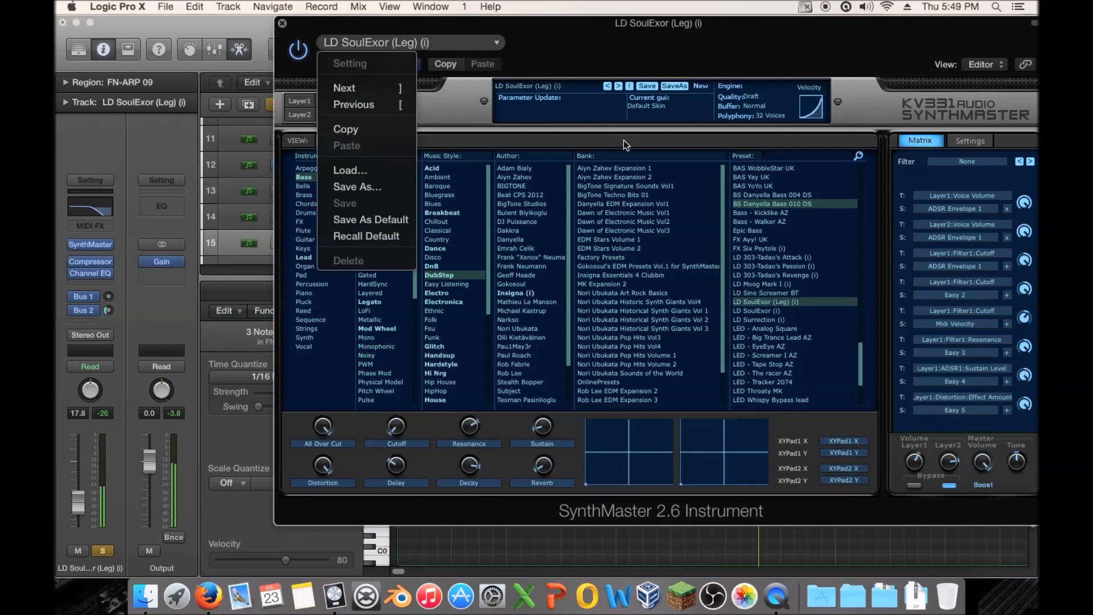
click(785, 310)
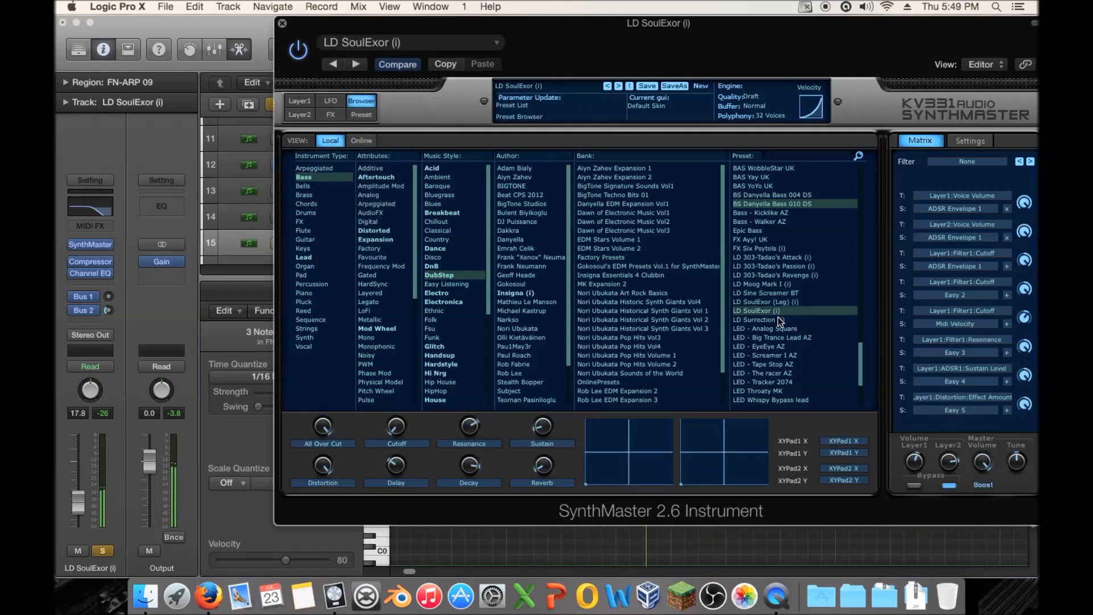
click(778, 302)
key(space)
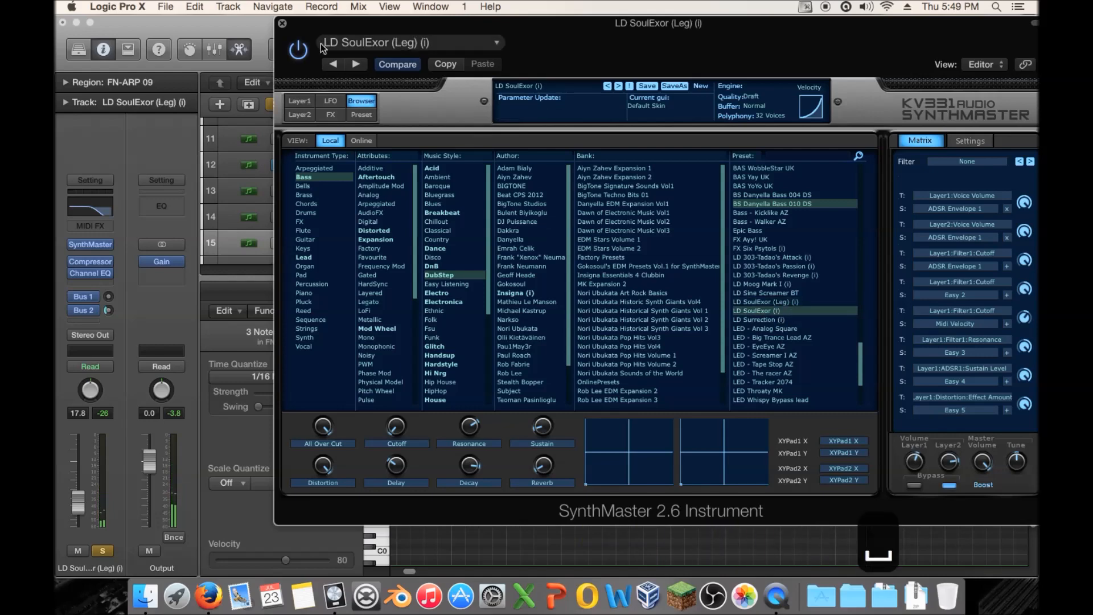
click(282, 23)
Listen to the riff with its new preset in the full mix
key(space)
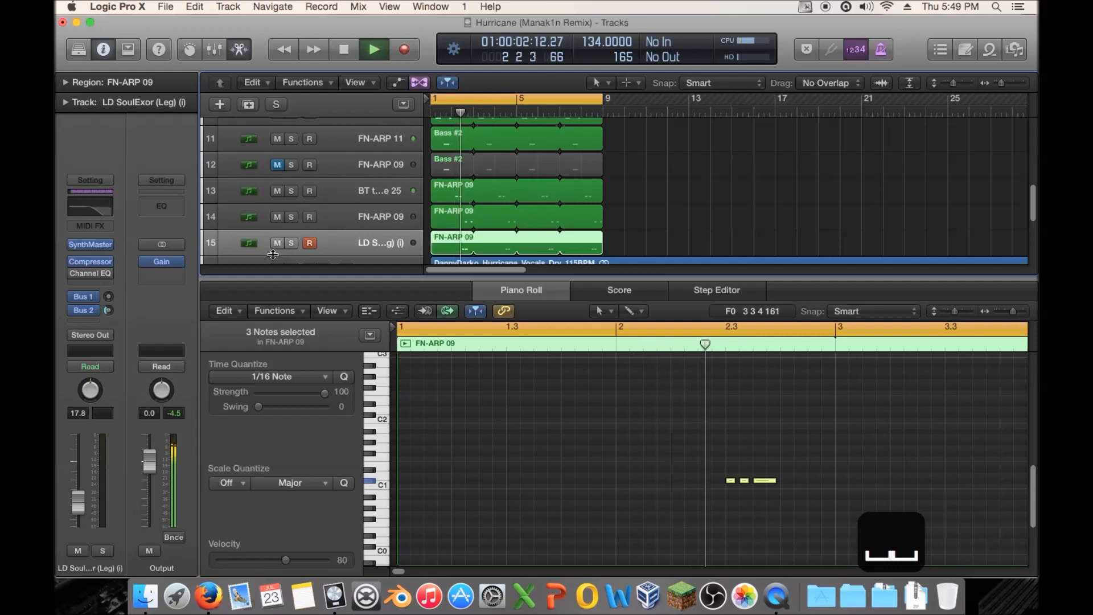
mouse_move(77, 272)
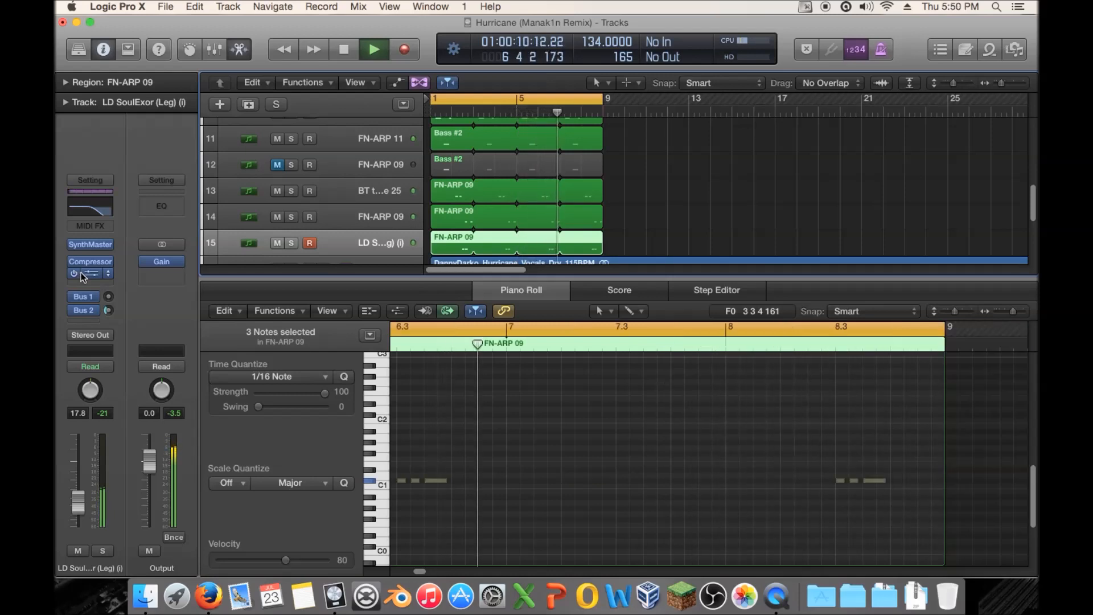
key(space)
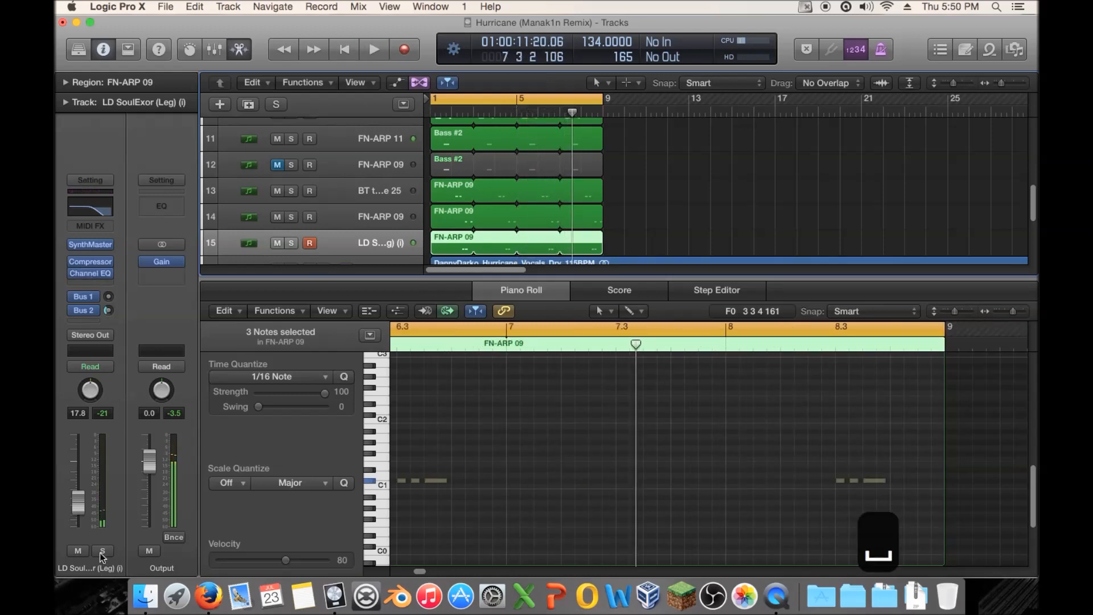
Solo track 15 and set its Channel EQ to a +9 dB boost at 1400 Hz and an 18 dB/Oct high cut at 1220 Hz
click(102, 551)
click(90, 274)
drag(609, 264, 674, 240)
key(space)
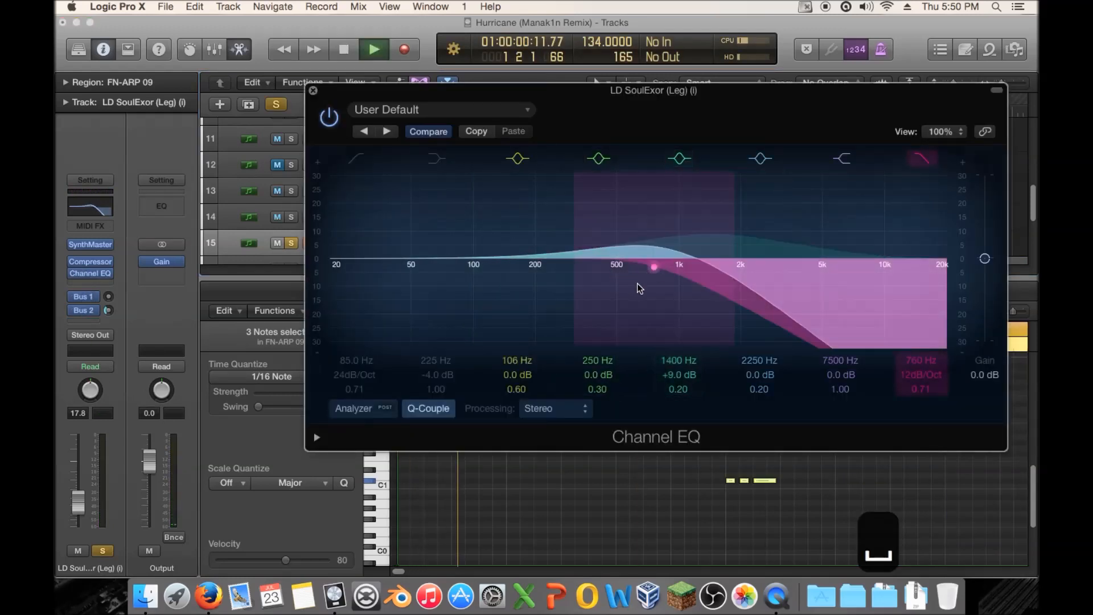
drag(638, 288, 691, 281)
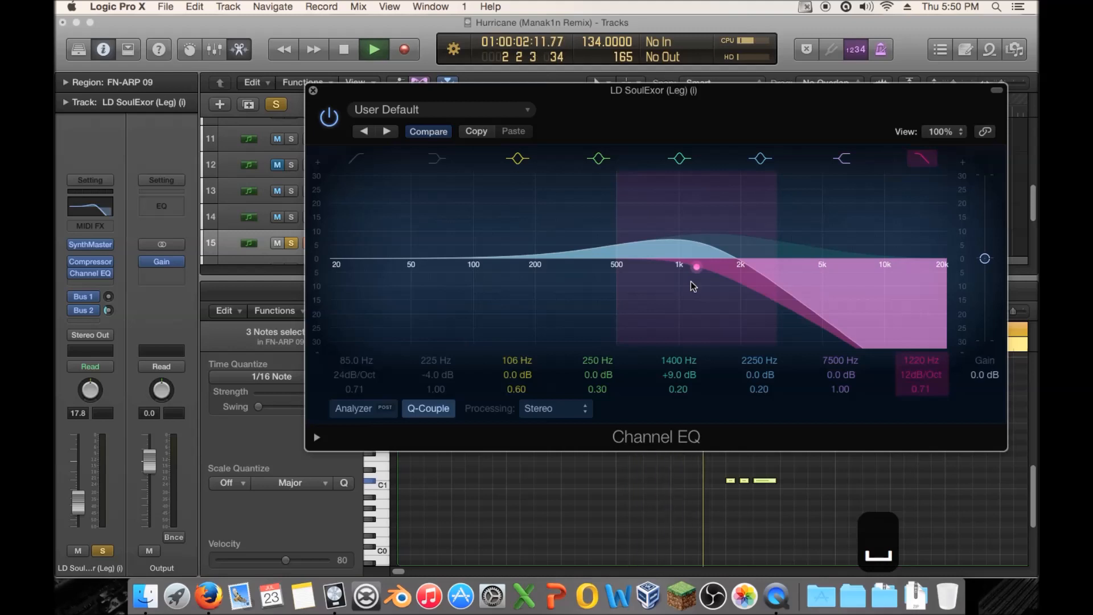
drag(920, 375, 920, 370)
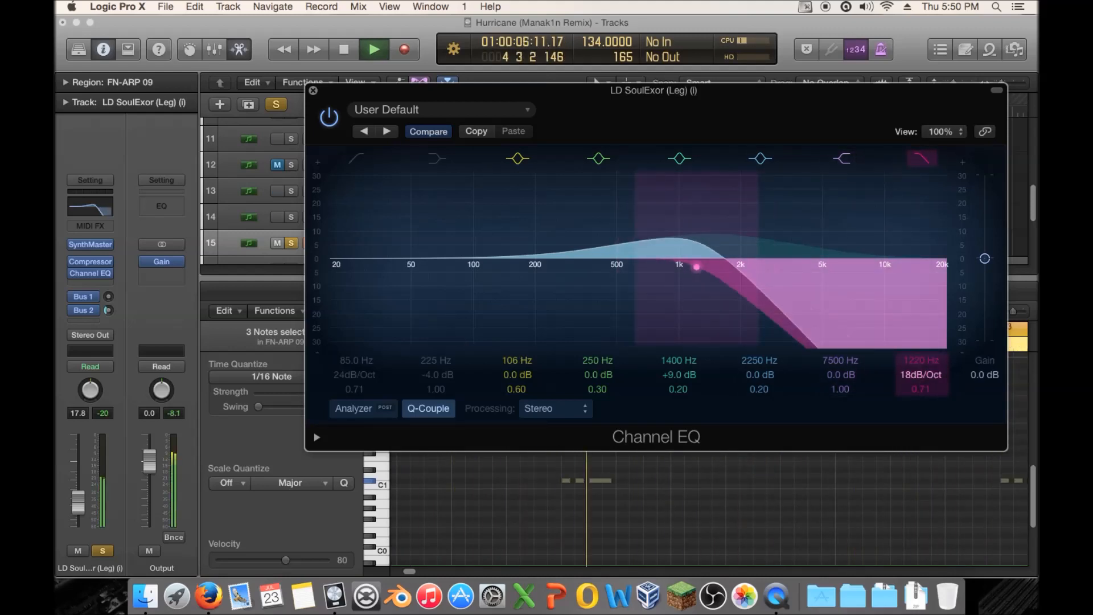
Reduce the EQ boost to +3 dB at 1360 Hz, raise the high cut to 1480 Hz, and cut 415 Hz by 10 dB
drag(706, 215, 704, 231)
drag(698, 287, 718, 293)
drag(573, 287, 622, 321)
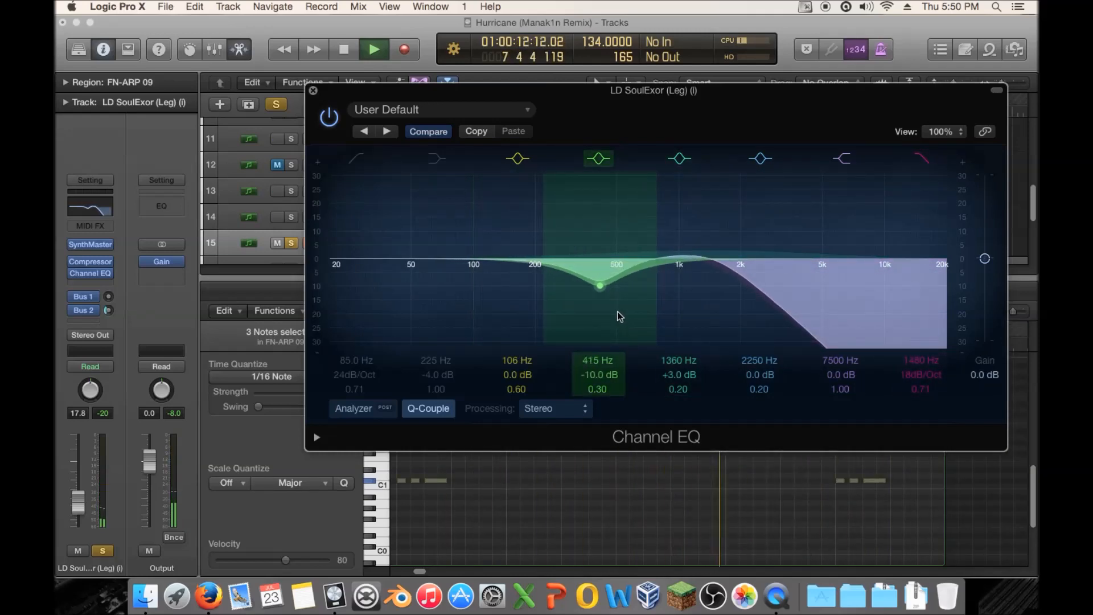
Close the Channel EQ, unsolo track 15, and check the equalized riff in the full mix
click(313, 91)
click(294, 242)
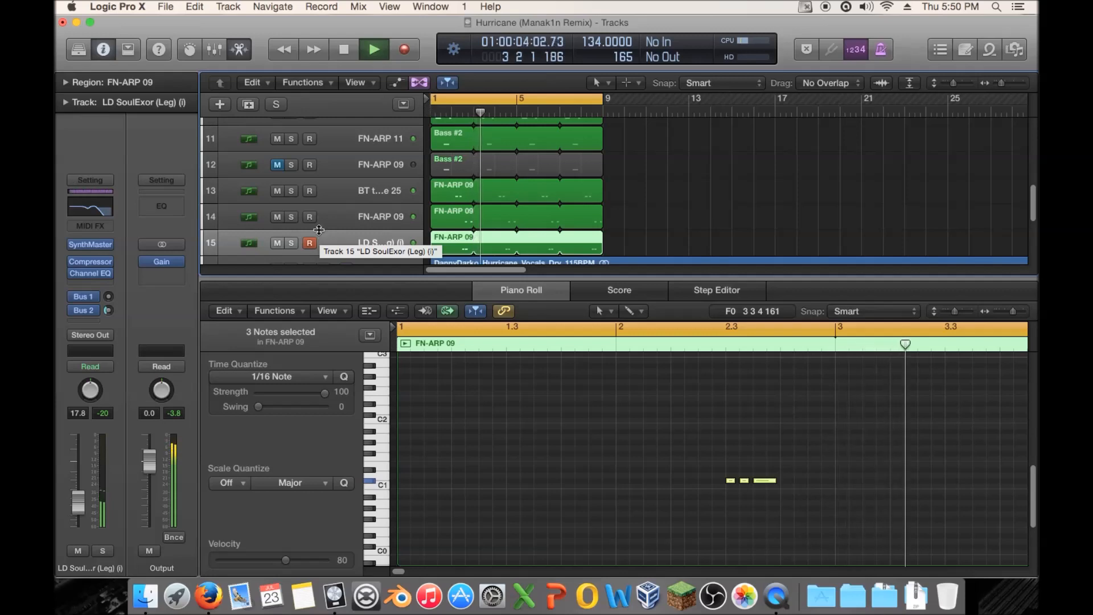
key(space)
Solo track 15 again and limit the cycle range to bar 2
click(291, 243)
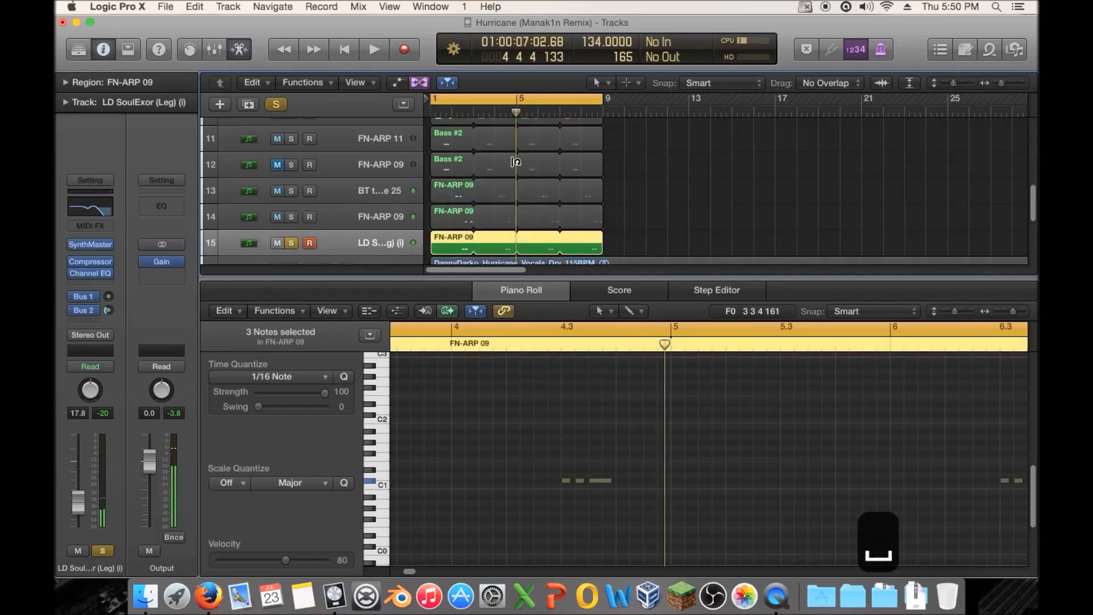
scroll(390, 150, up, 2)
scroll(376, 154, down, 3)
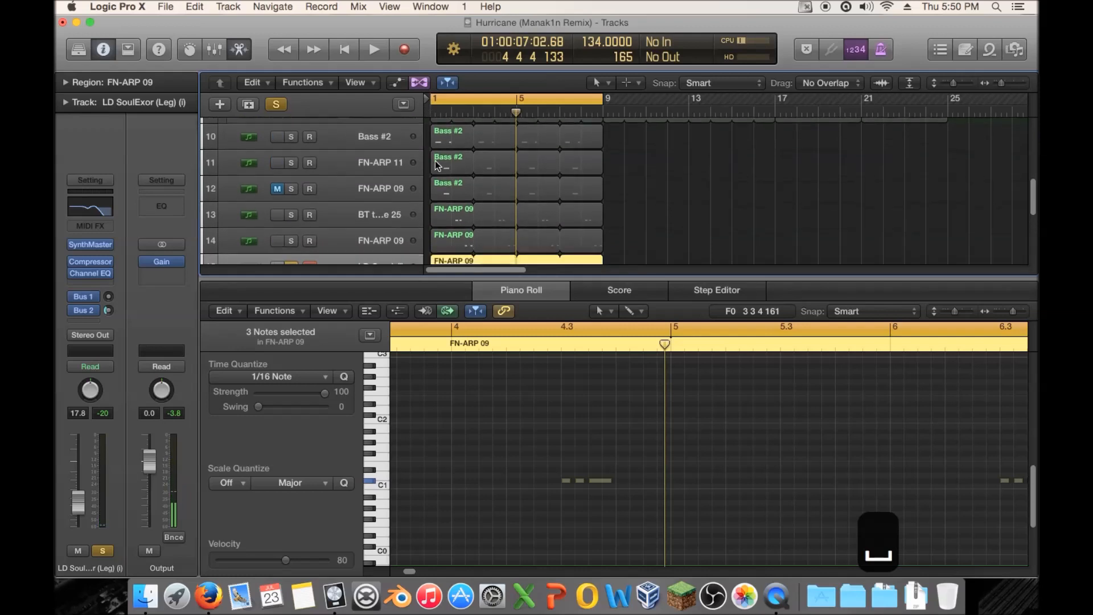
click(454, 209)
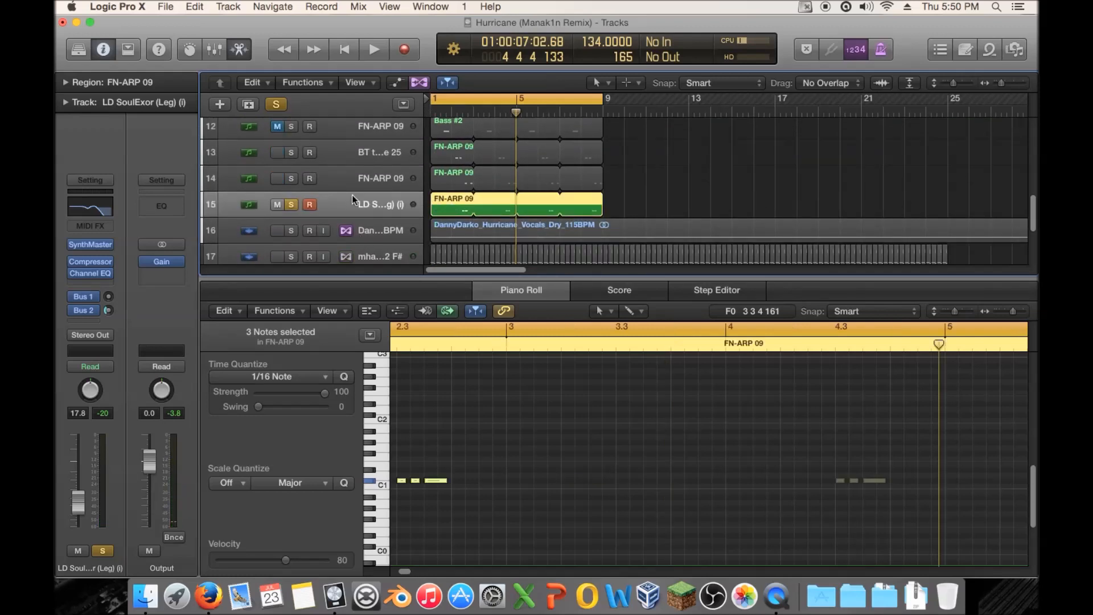
drag(453, 95, 474, 96)
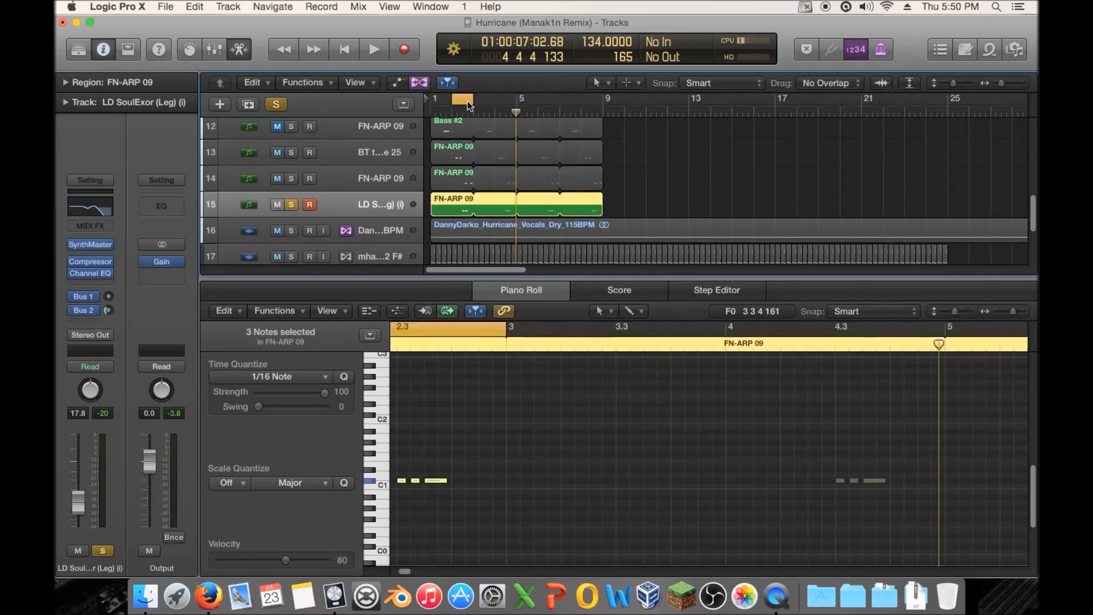
Play the cycled bar and audition track 15's SynthMaster presets from LD Surrection (i) through LED Throaty MK
key(space)
click(90, 244)
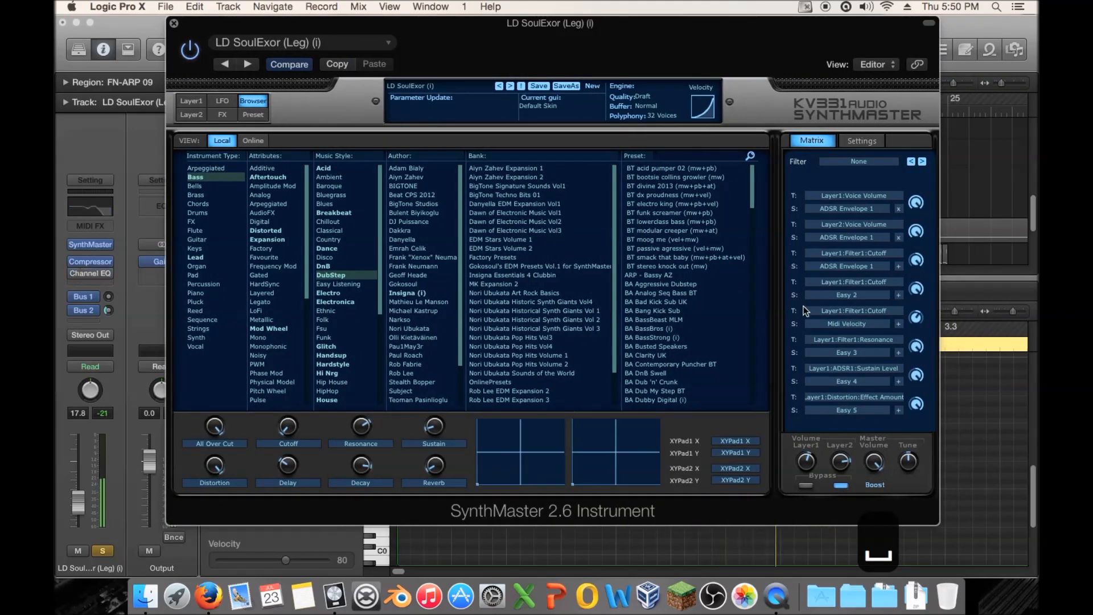
click(668, 230)
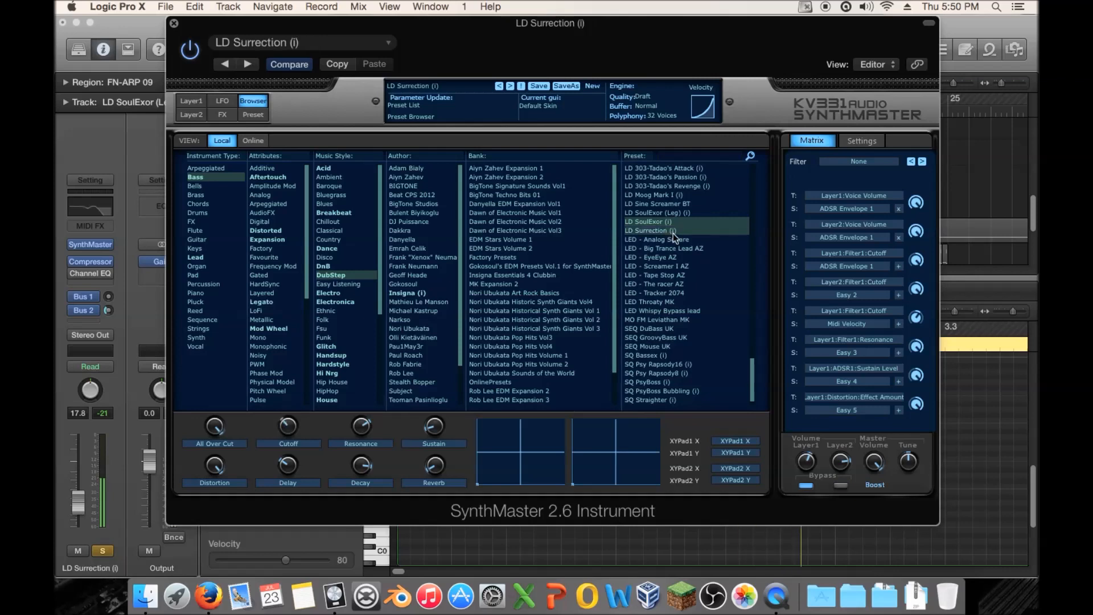
click(680, 239)
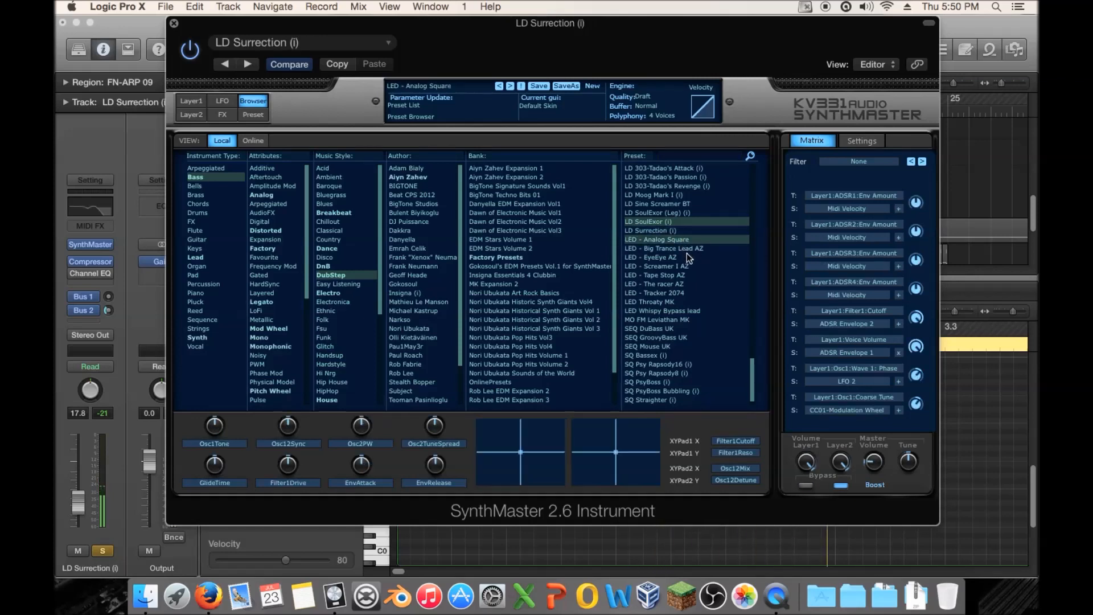
click(688, 248)
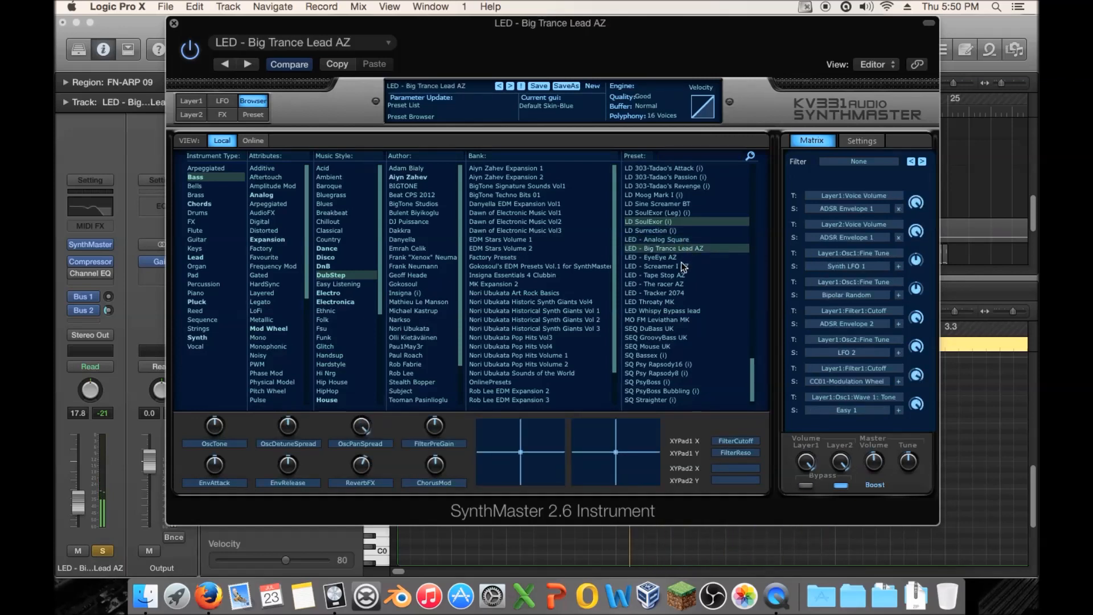
click(682, 257)
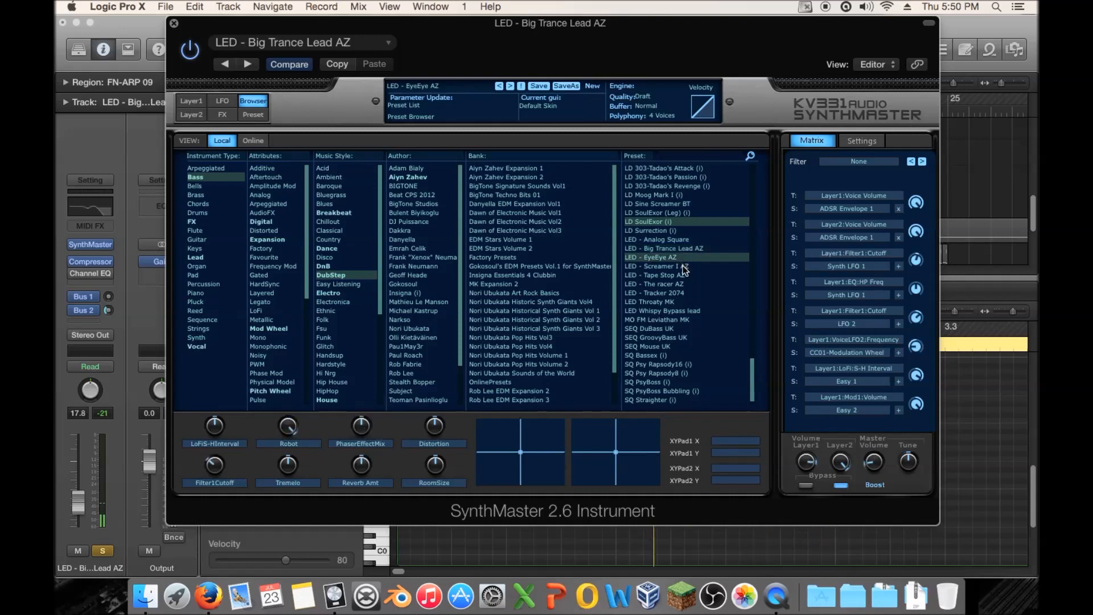
click(681, 266)
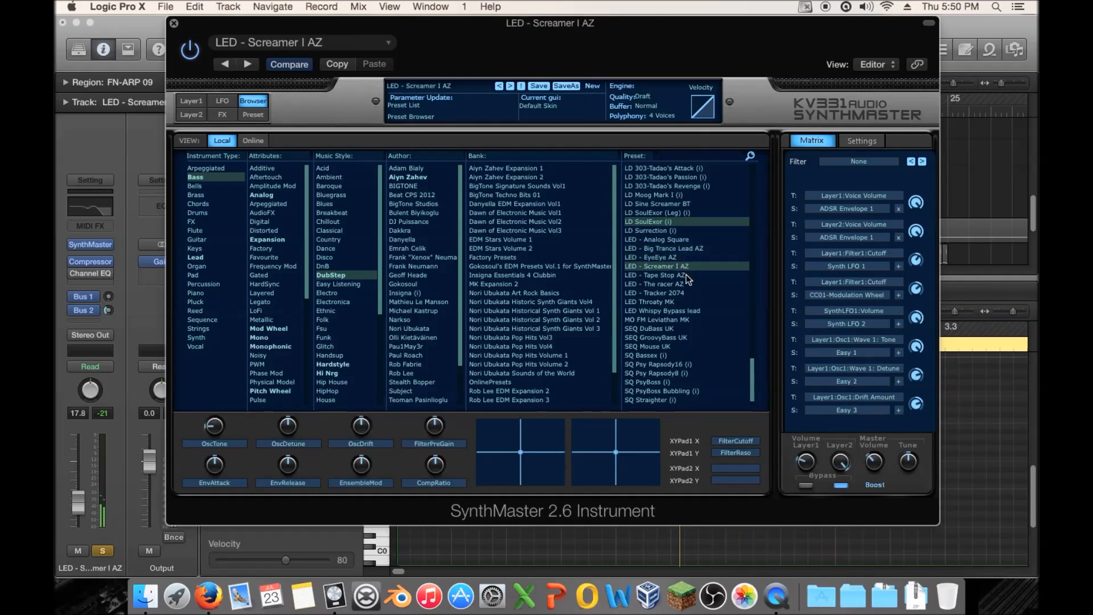
click(684, 275)
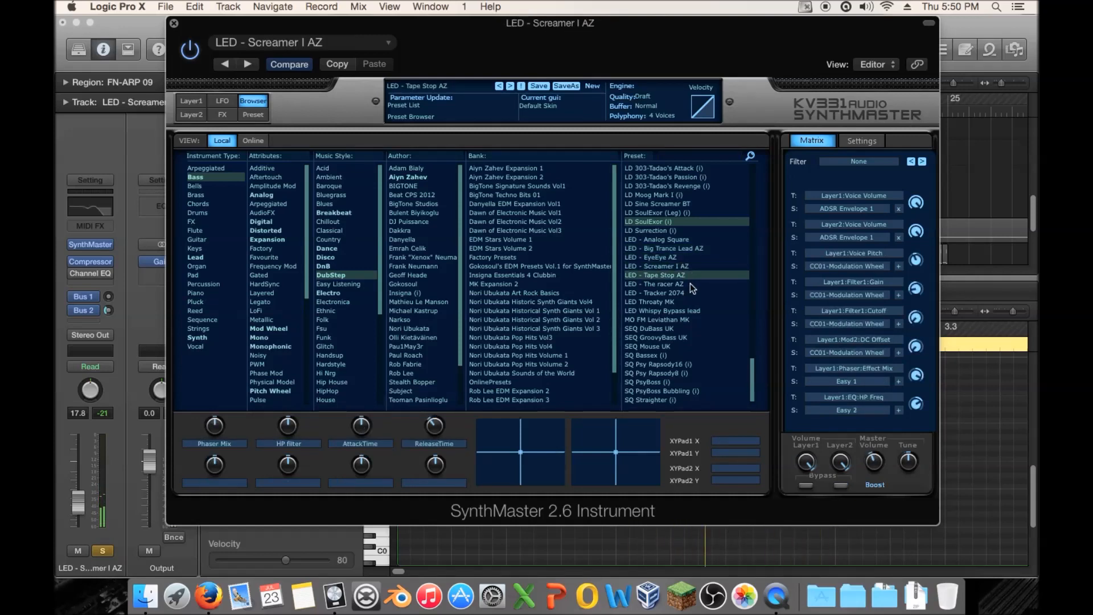
click(689, 284)
click(687, 292)
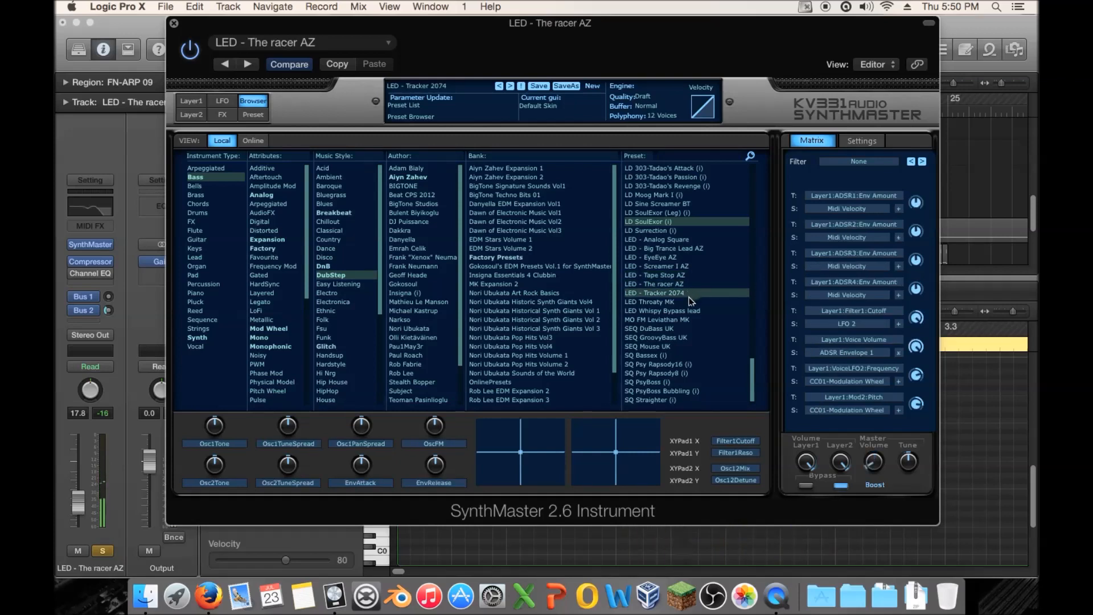
click(686, 302)
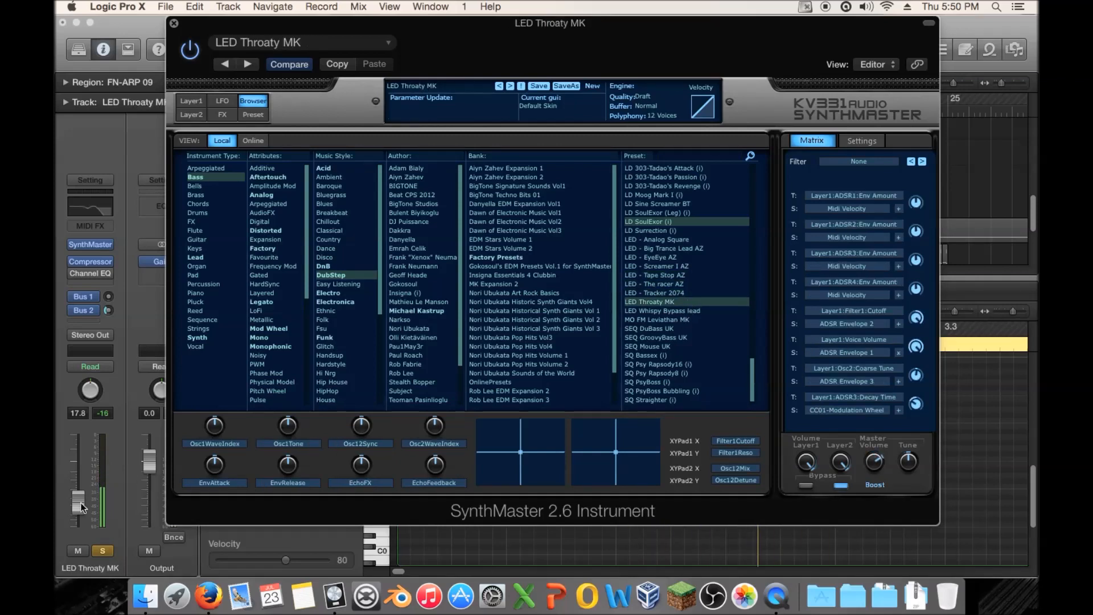
Lower track 15's volume to -24.5 dB and audition the LED Whispy Bypass lead, MO FM Leviathan MK and SEQ DuBass UK presets
drag(81, 504, 81, 513)
click(676, 314)
click(677, 312)
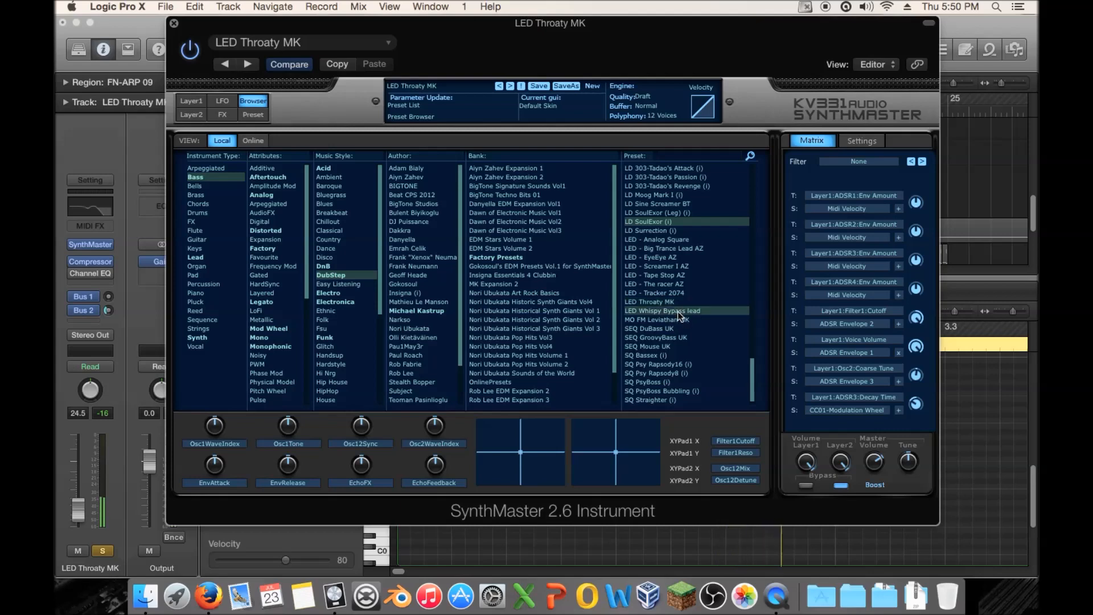
click(685, 321)
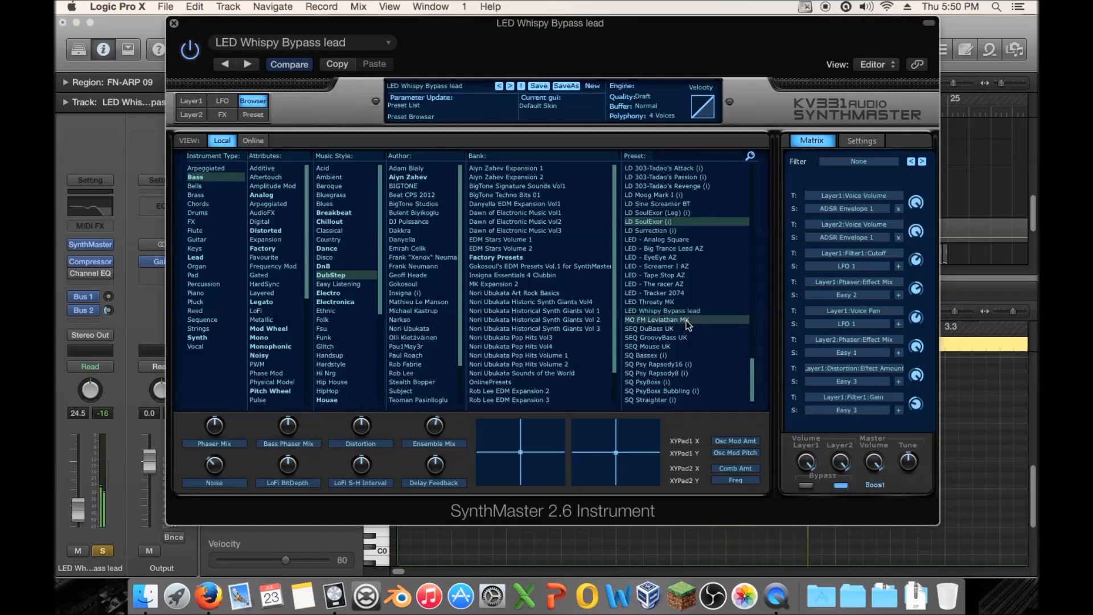
click(683, 330)
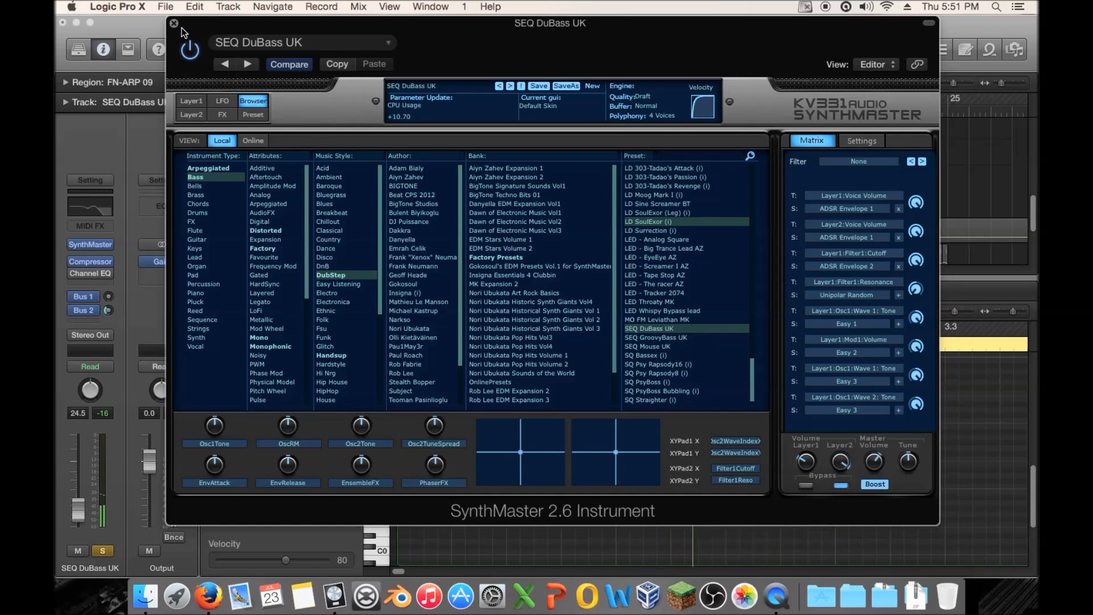
Select the three bass notes in bar 2, try them one and two octaves higher, and return them to their original octave
drag(194, 28, 900, 178)
click(787, 429)
drag(786, 429, 713, 483)
key(alt+shift+Up)
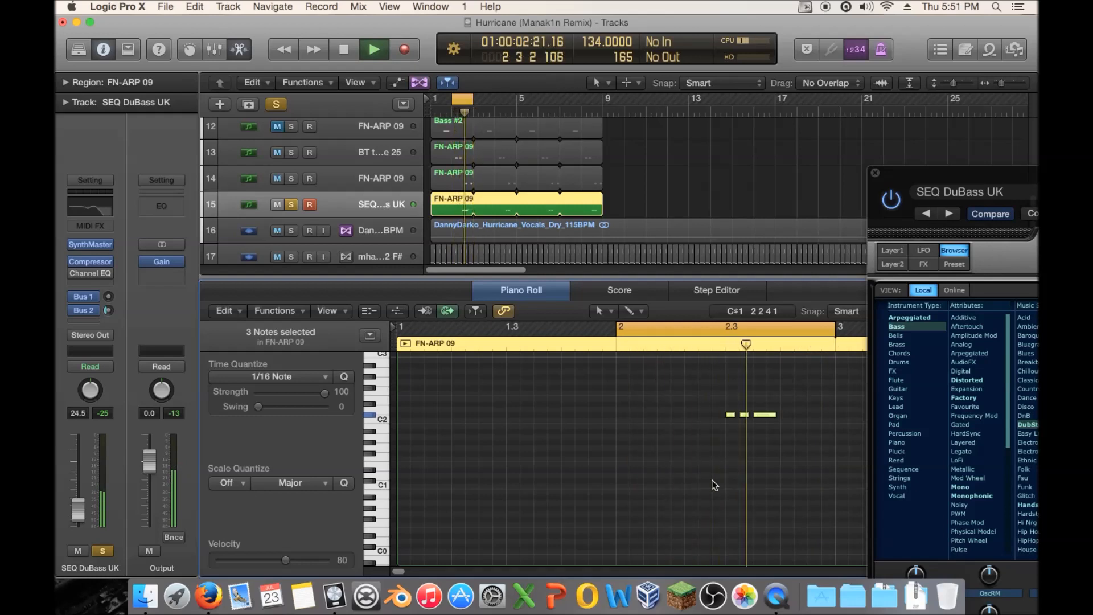
key(alt+shift+Up)
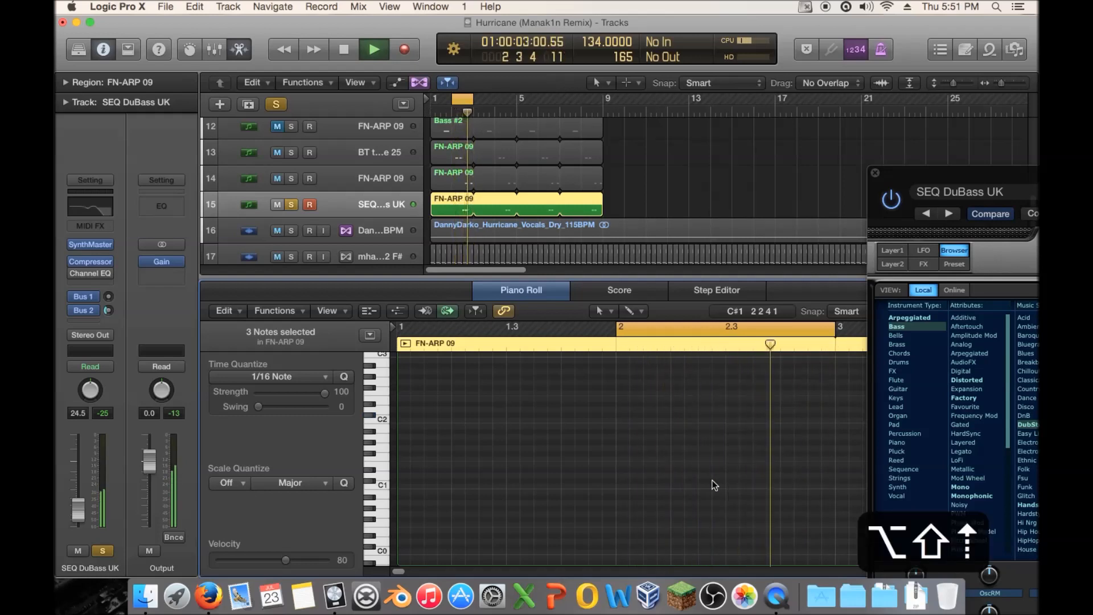
key(alt+shift+Down)
key(alt+shift+Down)
key(space)
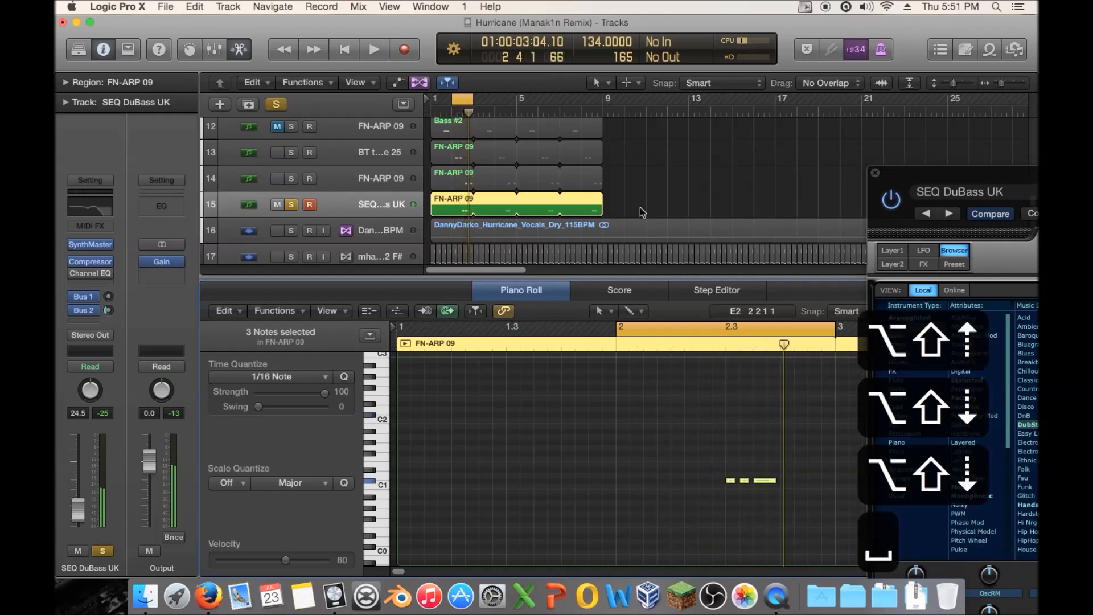
Audition the SynthMaster presets from SEQ GroovyBass UK through SQ PsyBoss Bubbling (i), and load SQ Straighter (i)
drag(902, 181, 333, 45)
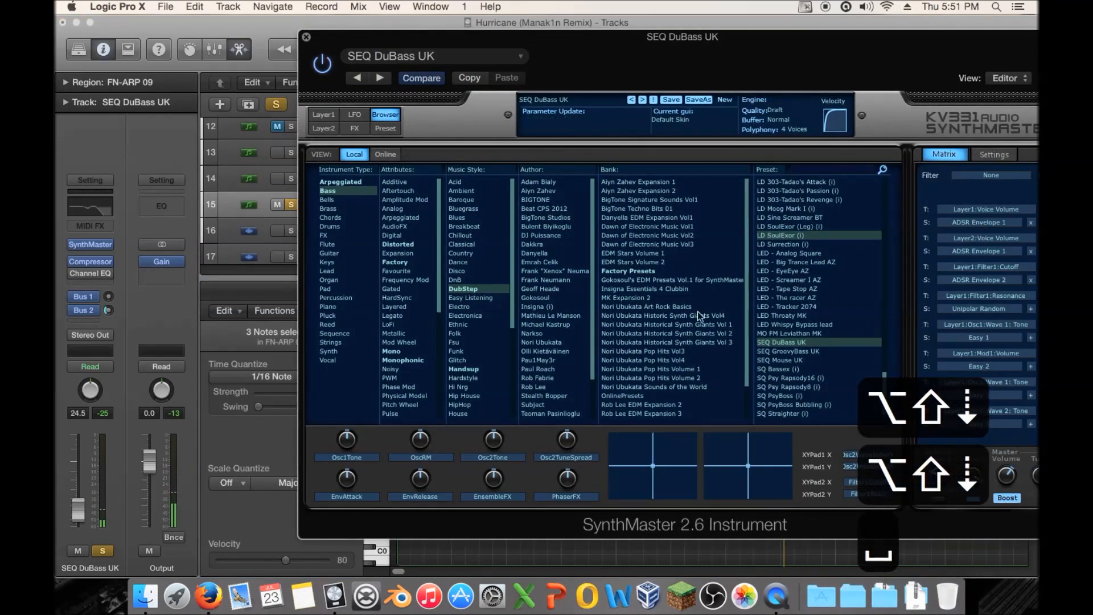
click(812, 351)
key(space)
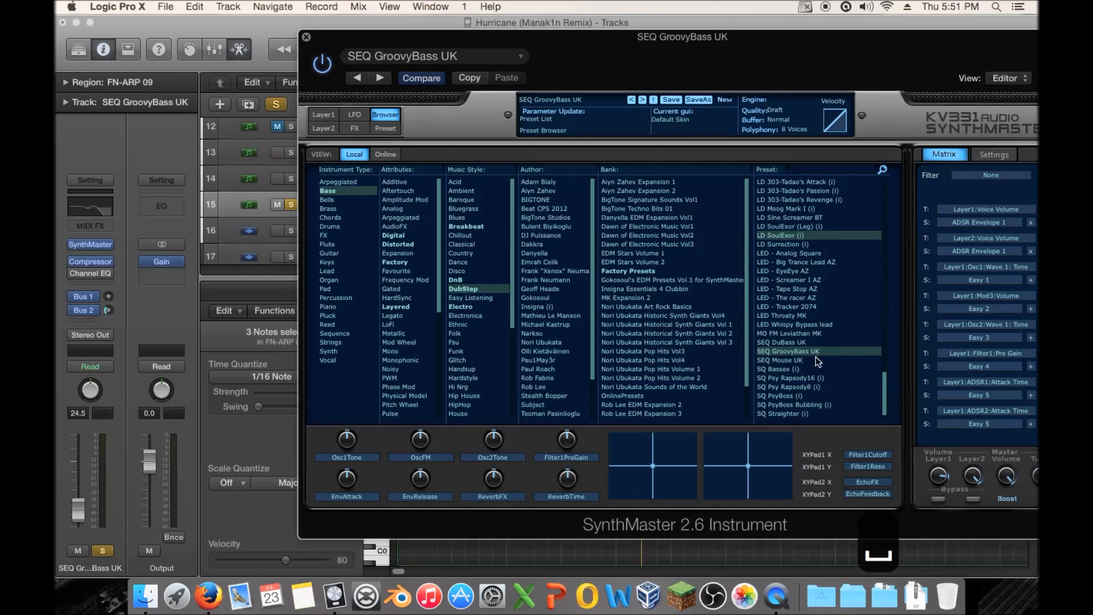
click(805, 360)
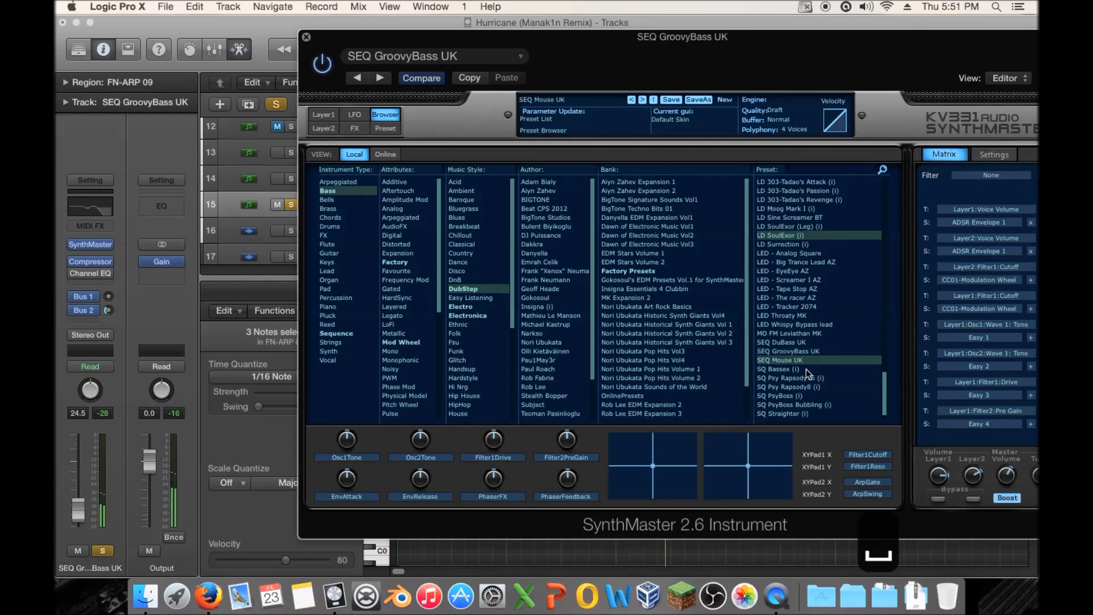
click(799, 369)
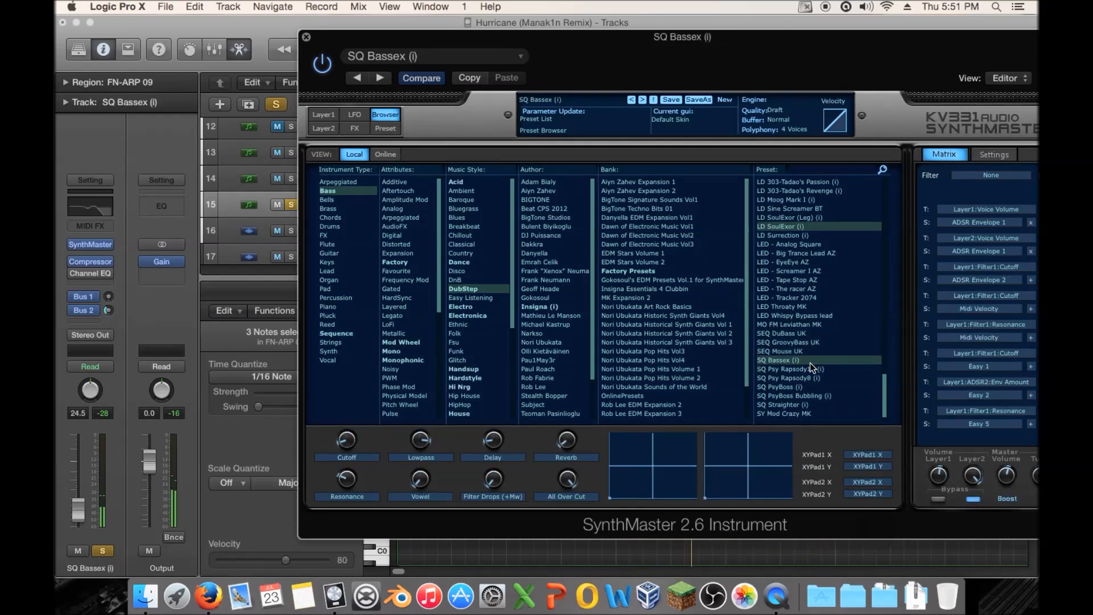
click(808, 370)
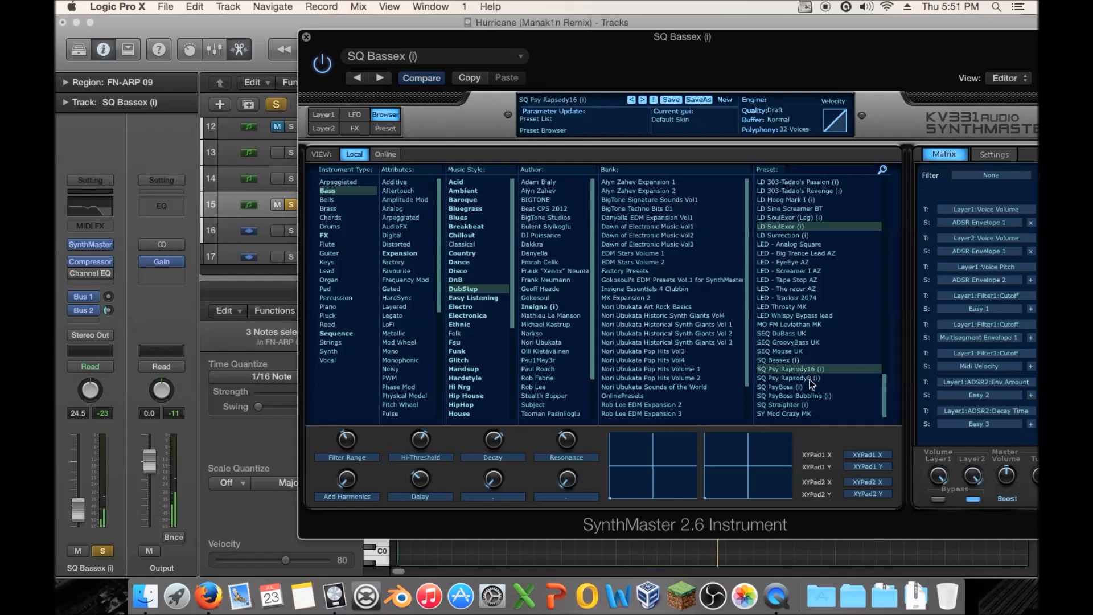
click(809, 378)
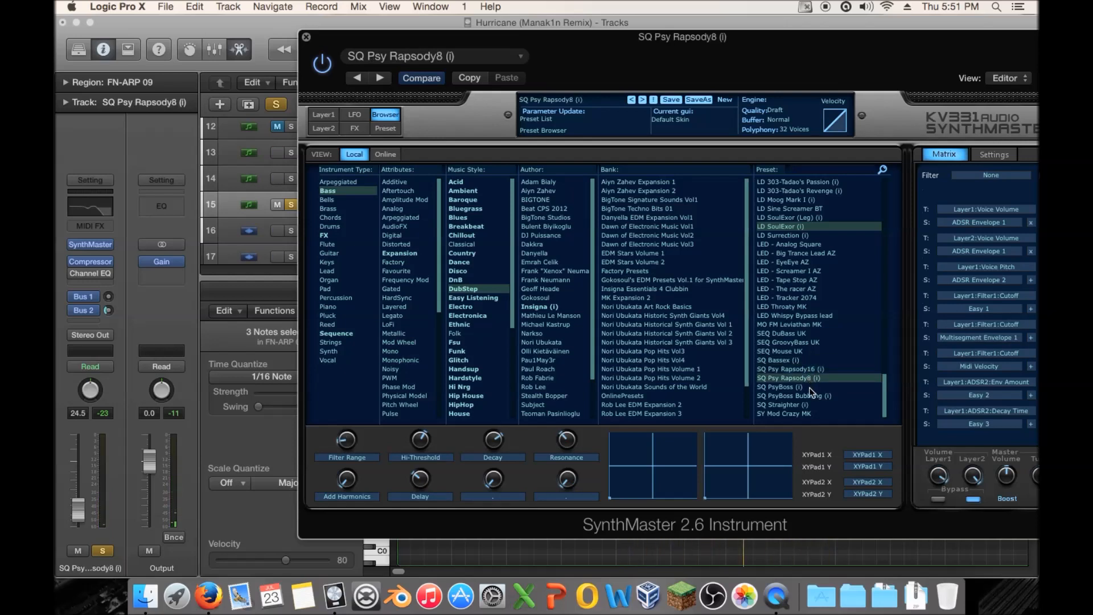
click(809, 387)
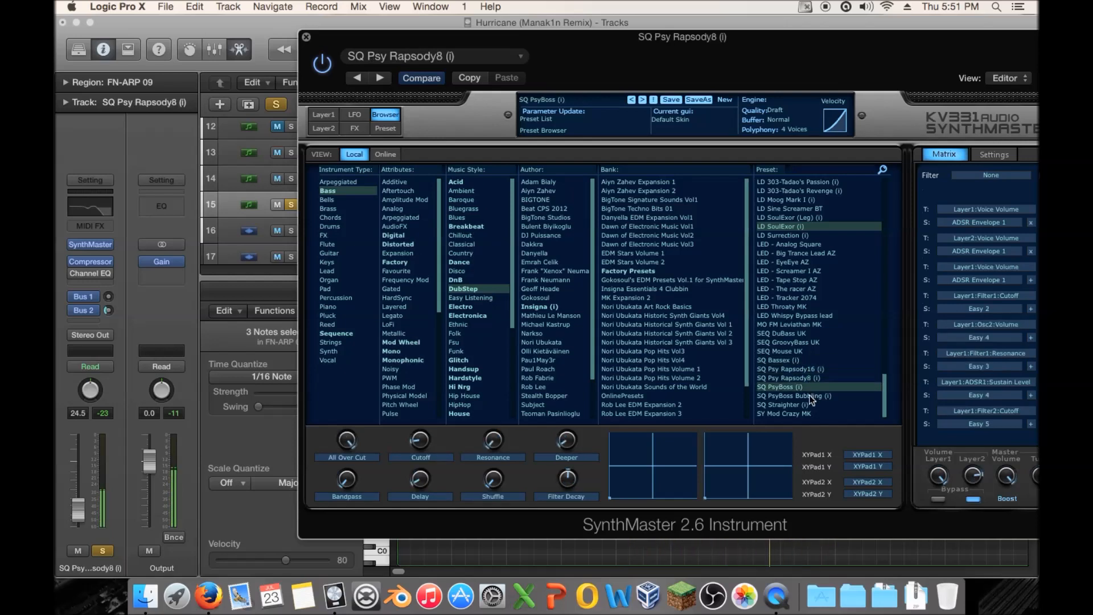
click(809, 396)
click(807, 404)
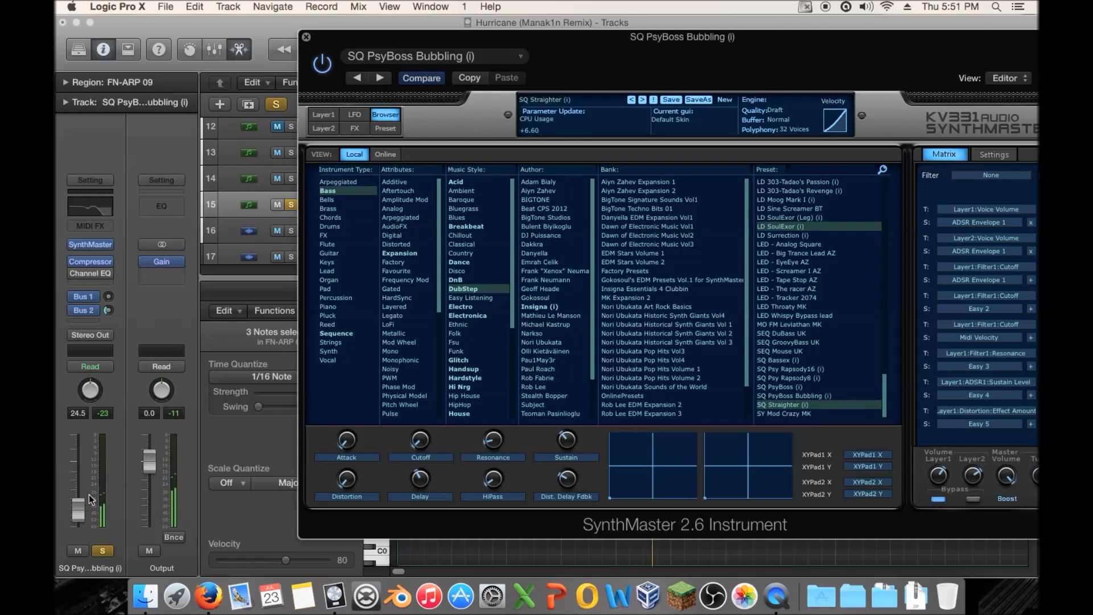
Raise the SQ Straighter (i) preset's Cutoff to about its midpoint and try adjusting its Delay and Sustain
drag(421, 444, 418, 389)
drag(419, 312, 414, 366)
drag(425, 481, 408, 550)
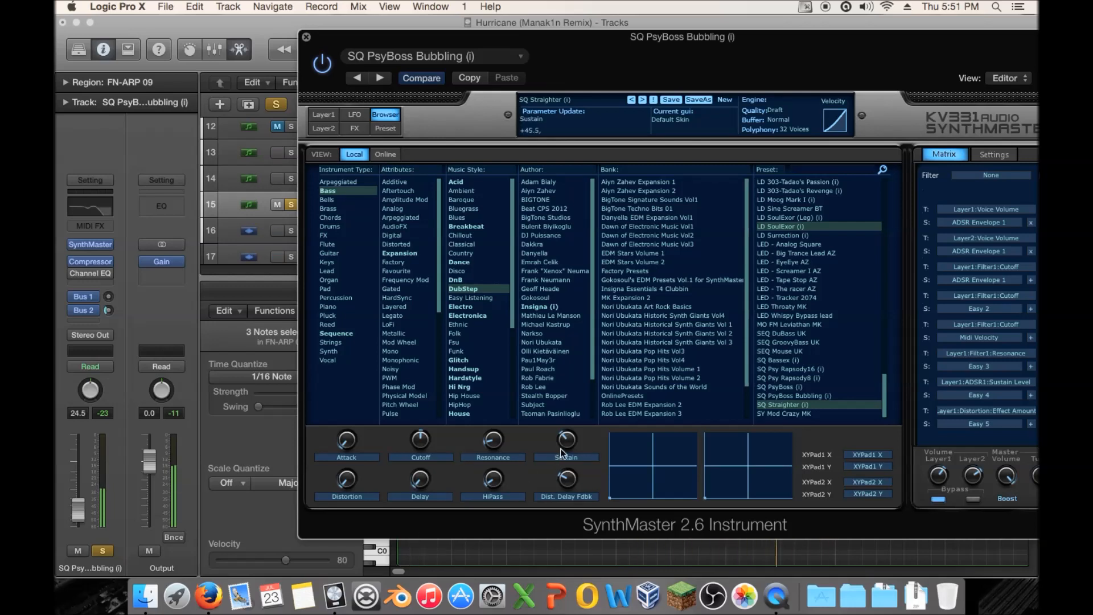
mouse_move(562, 444)
mouse_down()
mouse_move(567, 394)
mouse_move(561, 428)
mouse_up()
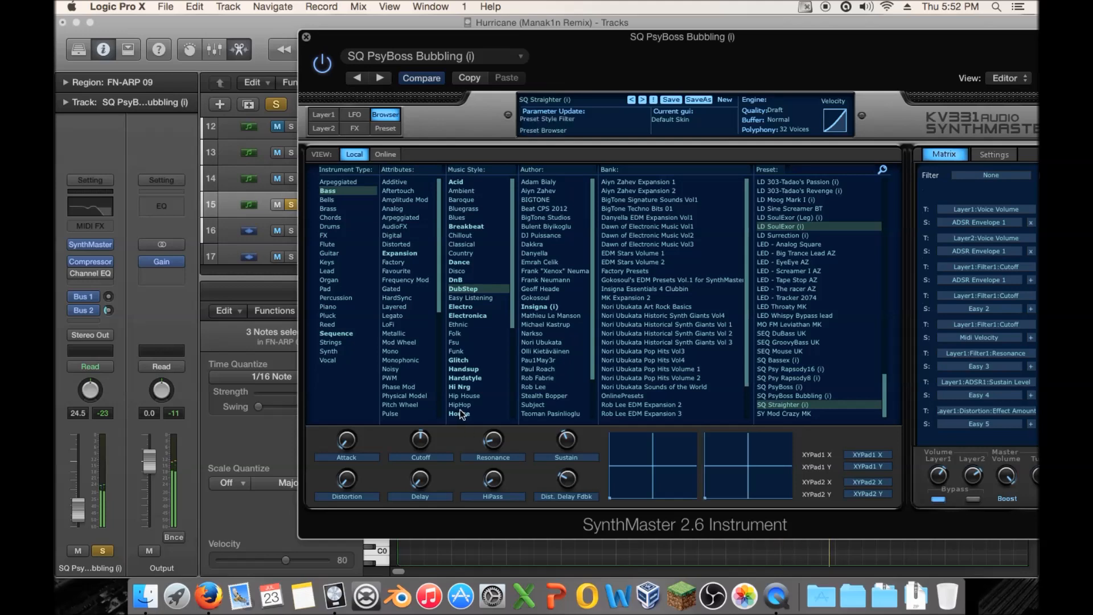
Switch layer 2's Ens2 insert off and back on in the synth effects routing to compare the sound
click(327, 114)
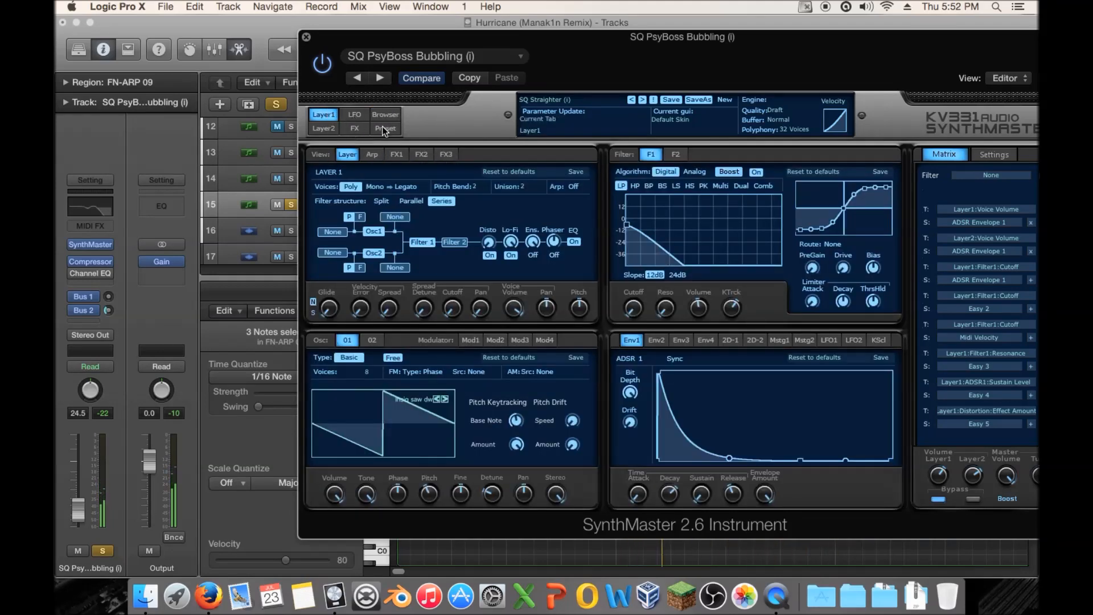
click(354, 128)
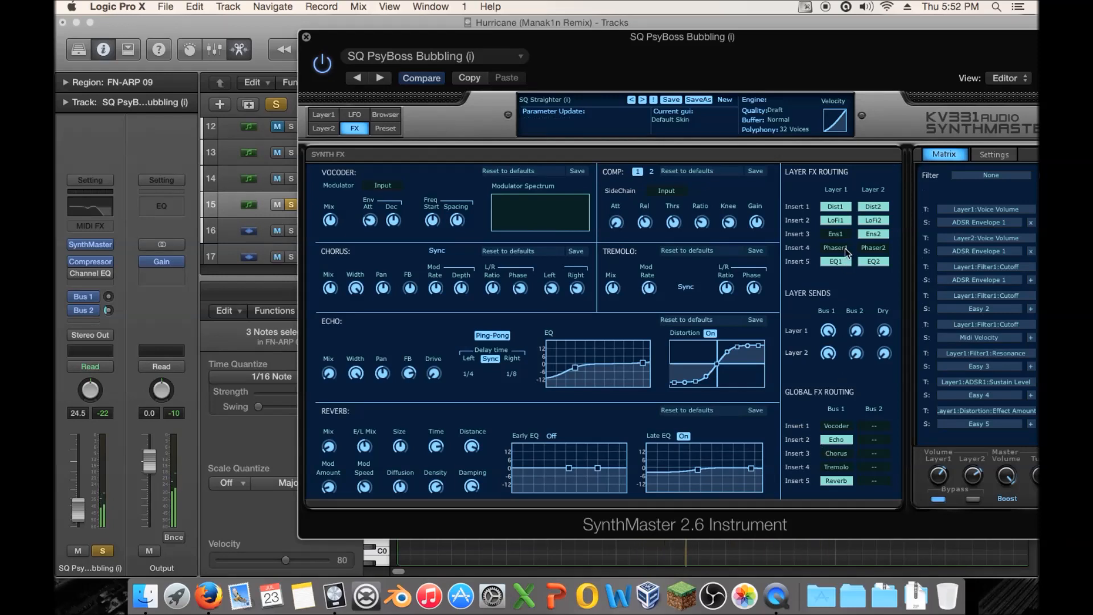
click(872, 235)
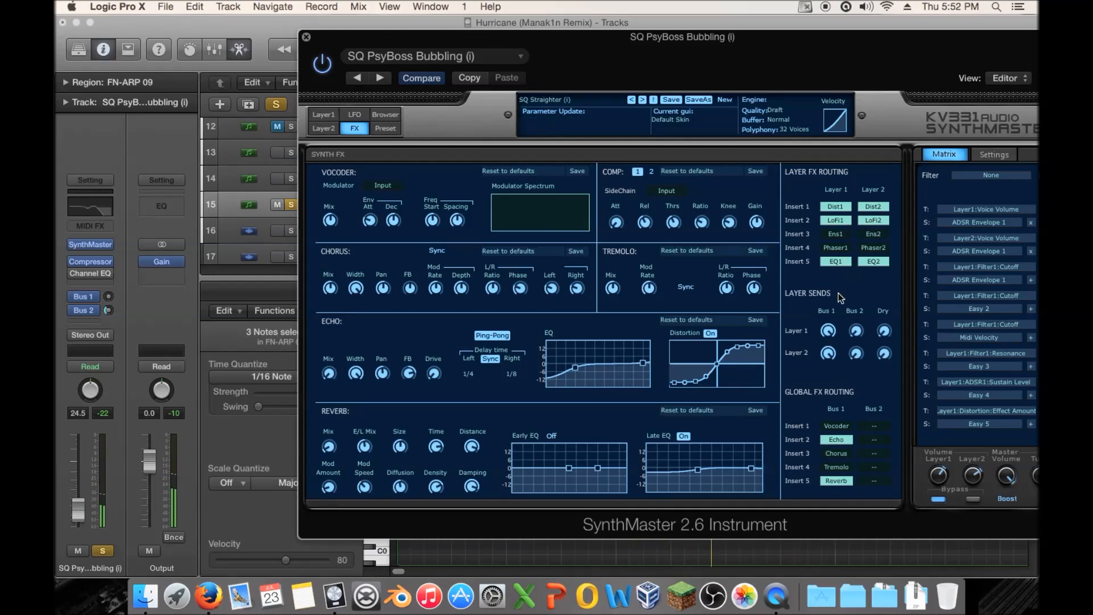
click(871, 235)
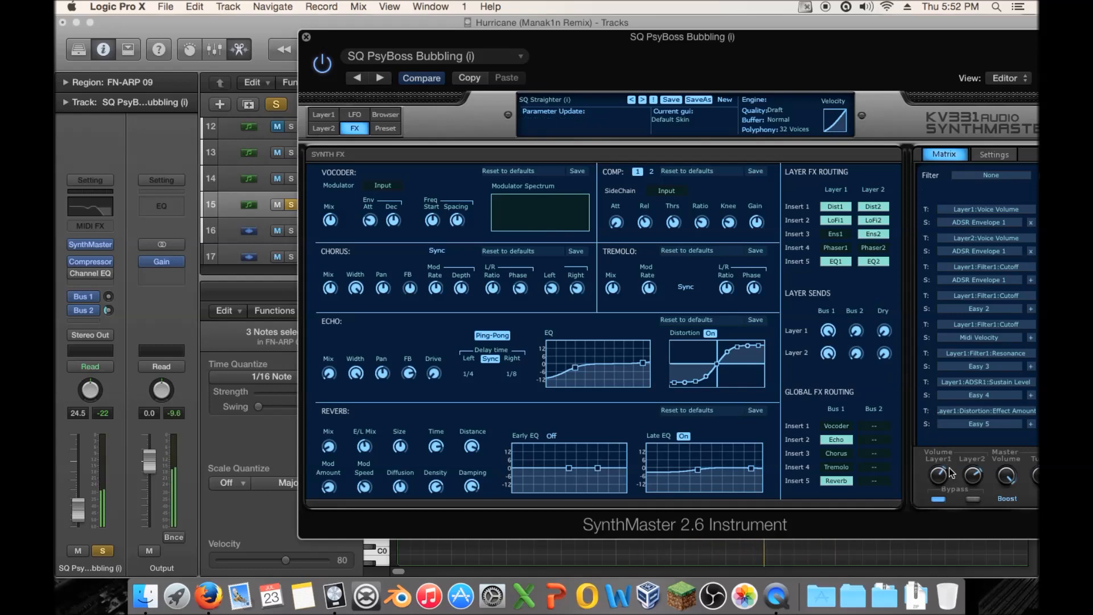
Look through layer 2's effects and lower the Mix of its Ensemble effect
click(324, 128)
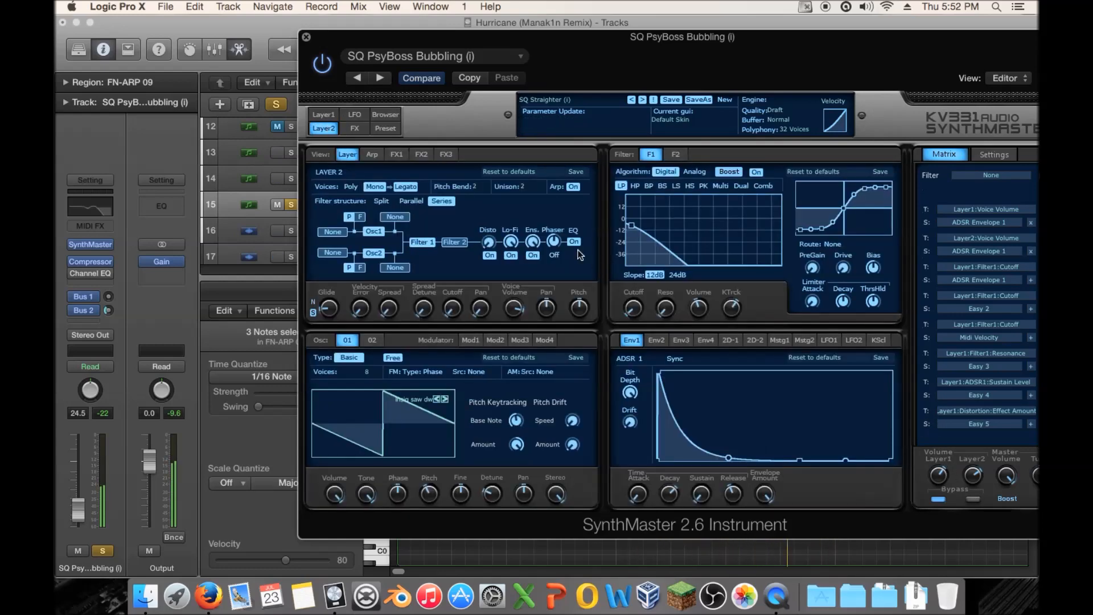
click(395, 155)
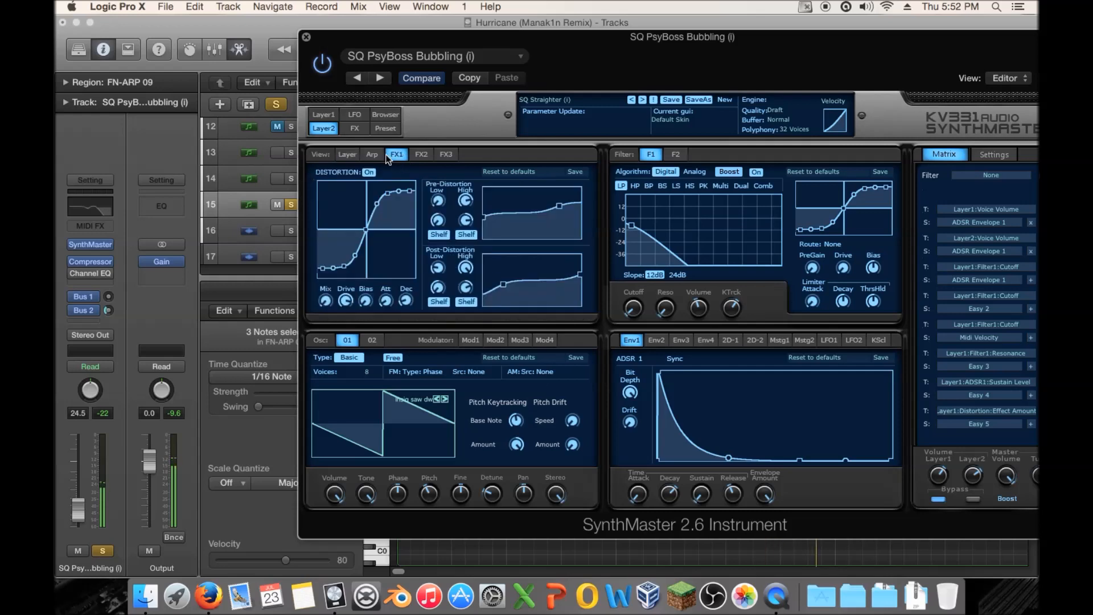
click(373, 154)
click(396, 154)
click(421, 154)
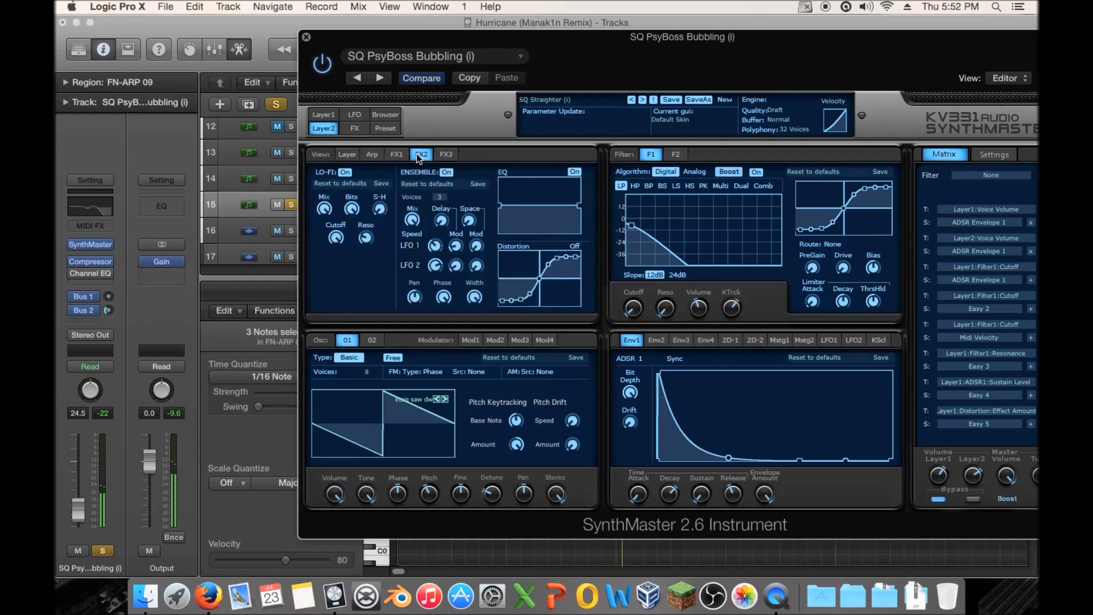
drag(416, 220, 404, 260)
Set track 15's Channel EQ to +1 dB at 415 Hz and a 48 dB/Oct high cut at 1000 Hz
click(71, 272)
click(91, 274)
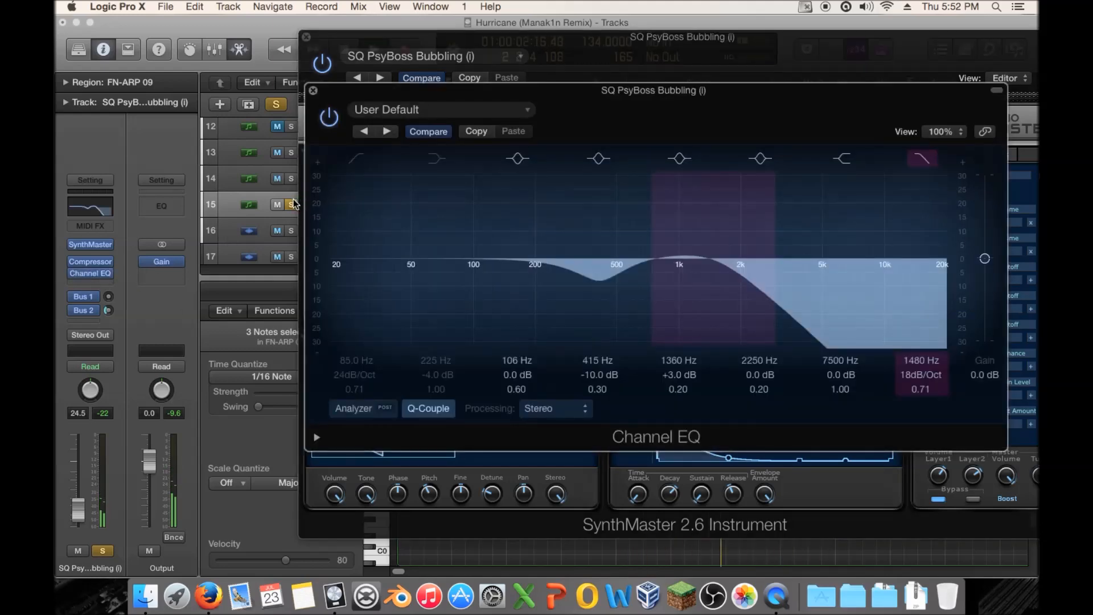
drag(628, 286, 675, 299)
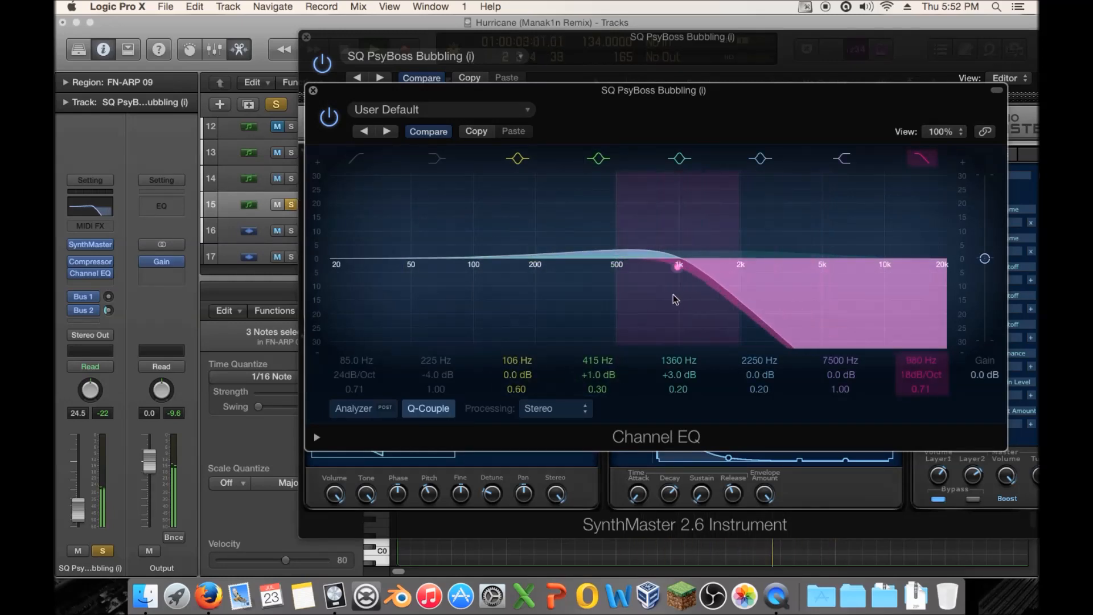
drag(925, 376, 922, 371)
drag(673, 270, 673, 283)
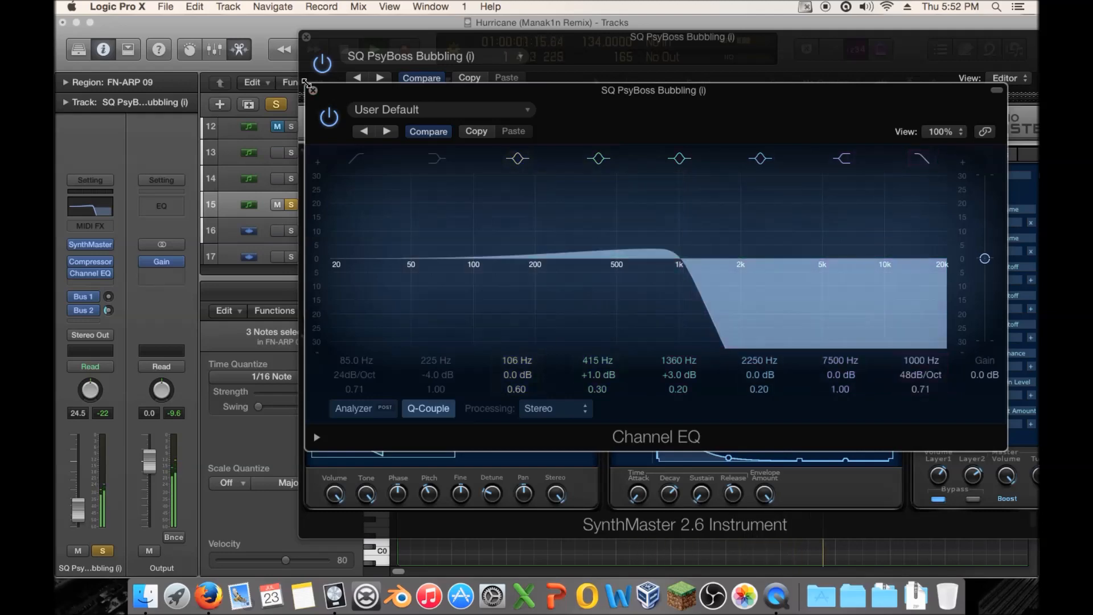
Close the EQ and synth windows, unsolo track 15, and play the full mix with the cycle set to bars 1 to 9
click(312, 90)
click(306, 37)
click(290, 204)
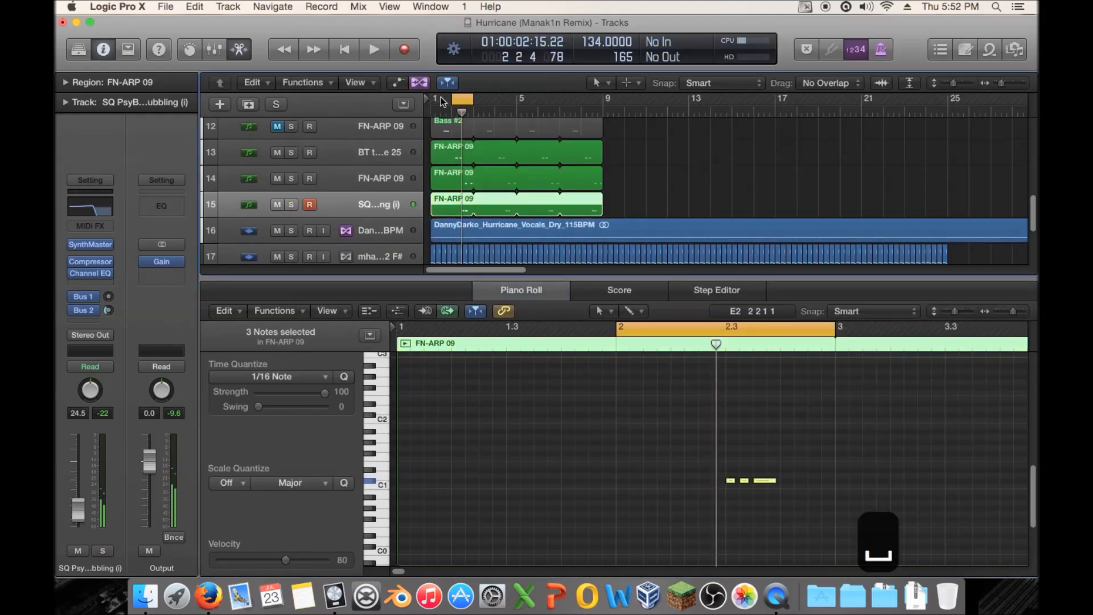
drag(436, 101, 602, 103)
key(space)
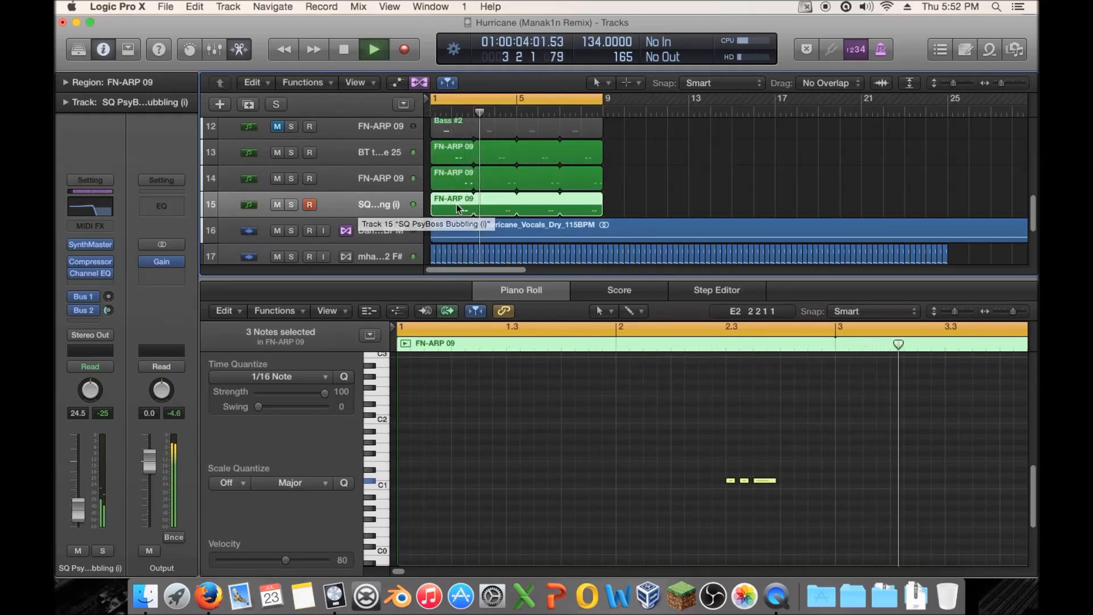
Try track 15's three selected notes one octave higher and play them within the mix
key(space)
key(alt+shift+Up)
key(space)
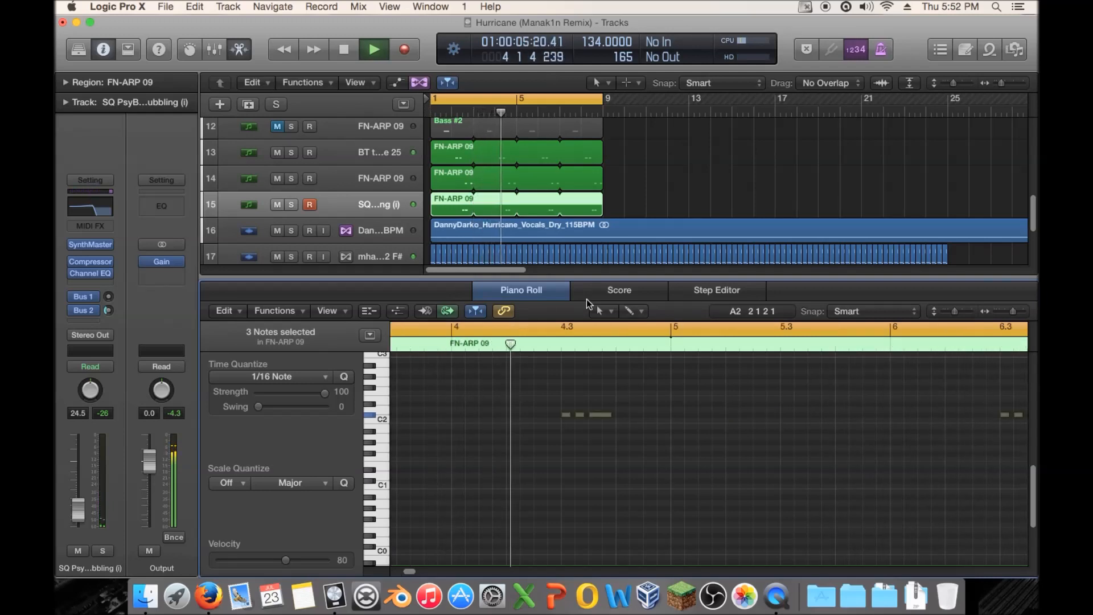
key(space)
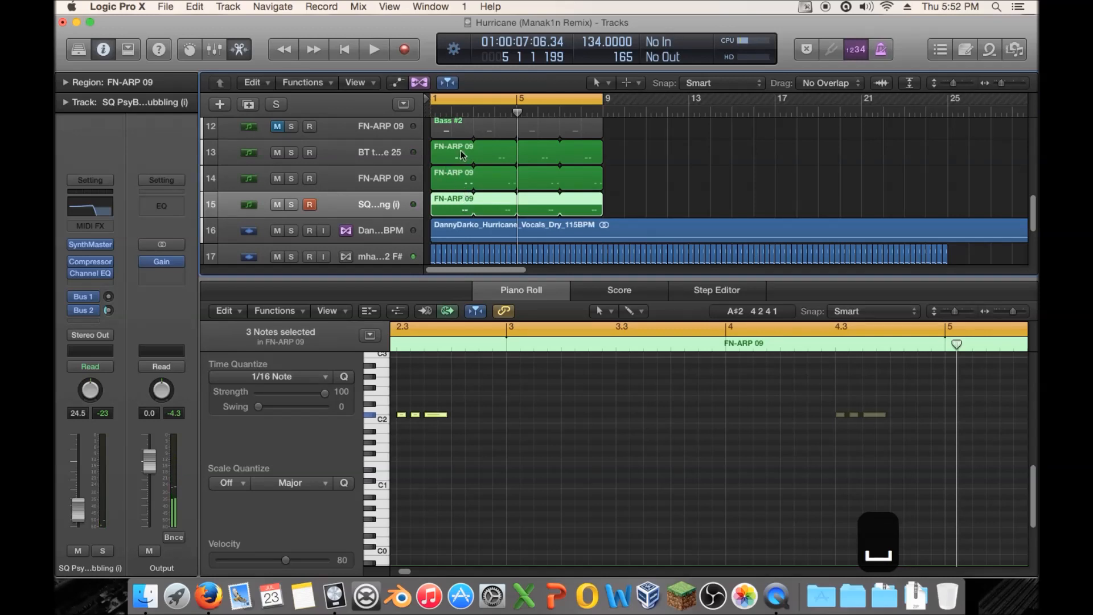
Delete SynthMaster track 15 together with its region, close the editor, and play the remaining arrangement
scroll(457, 152, up, 1)
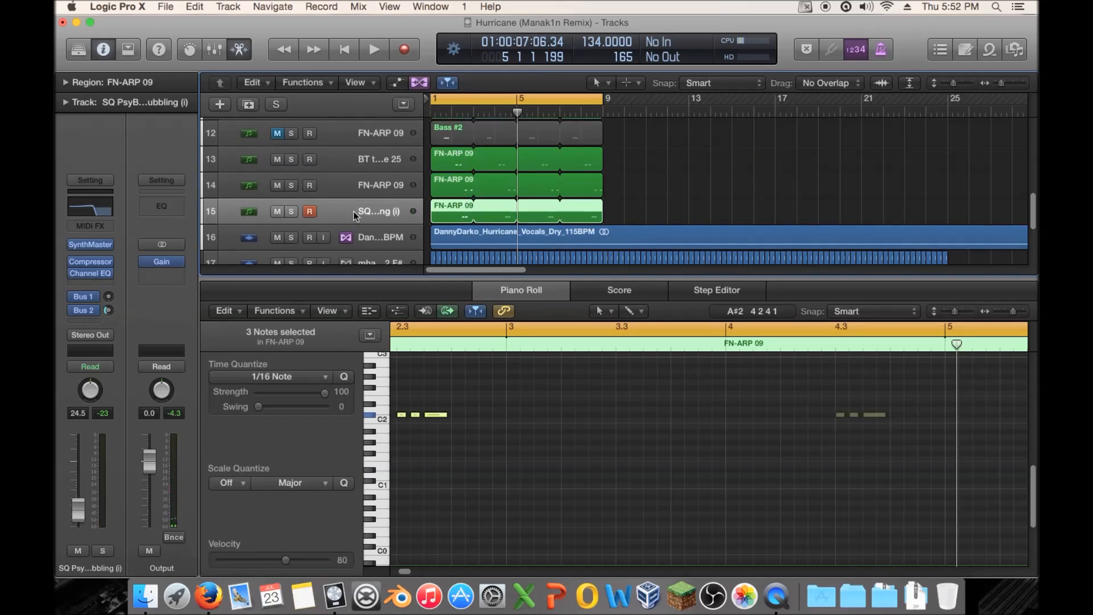
key(Delete)
key(Delete)
scroll(436, 246, up, 3)
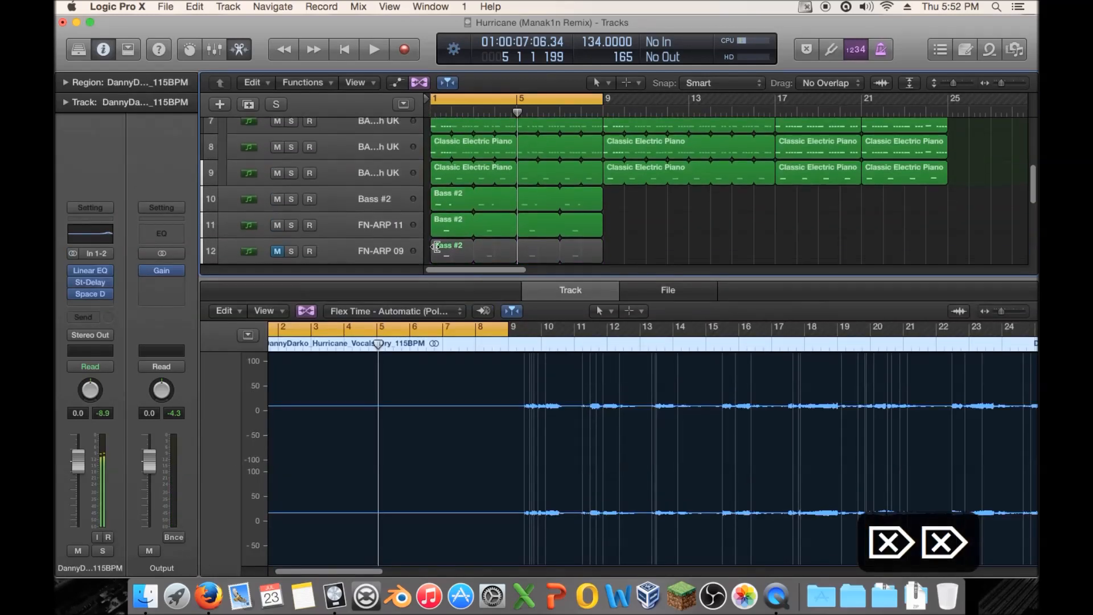
key(e)
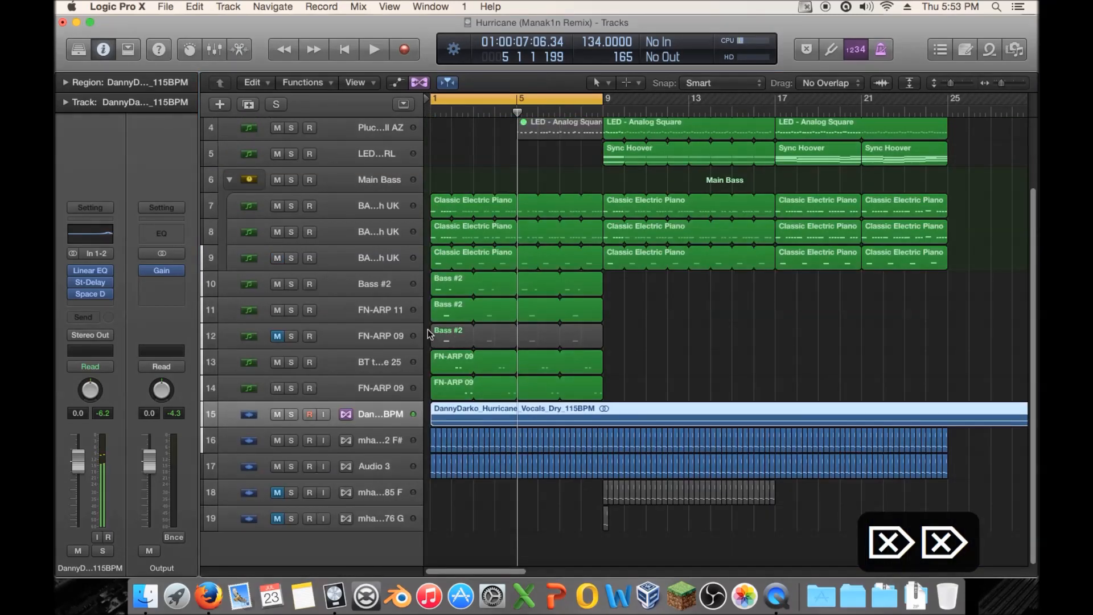
key(space)
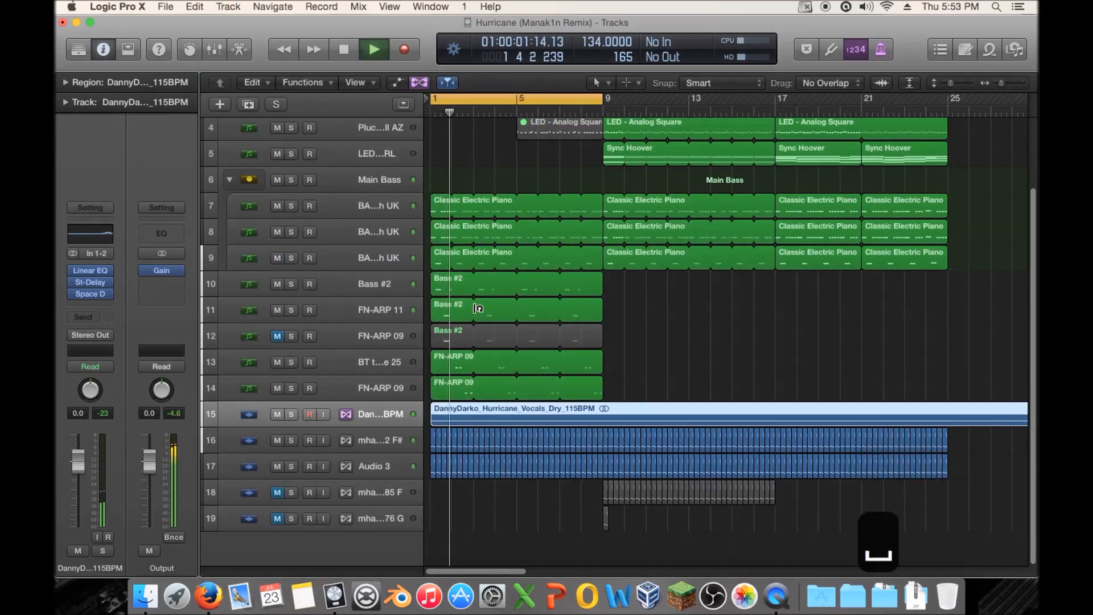
key(space)
Try an added C#2 note around beat 2.3 in track 11's Bass #2 region, lengthen it, and listen
click(459, 314)
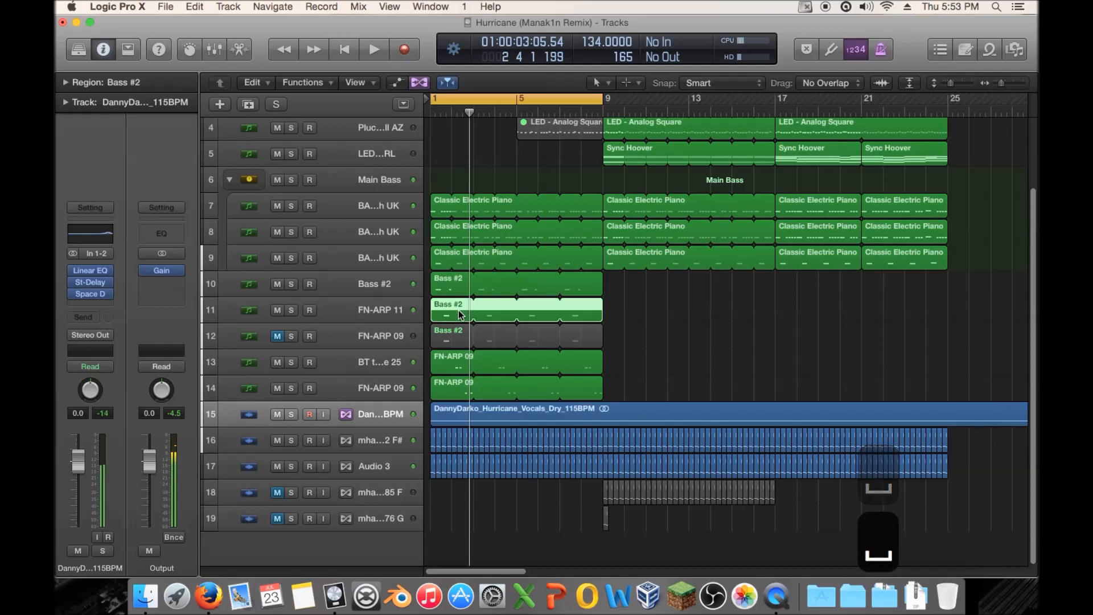
double_click(462, 314)
drag(566, 411, 600, 415)
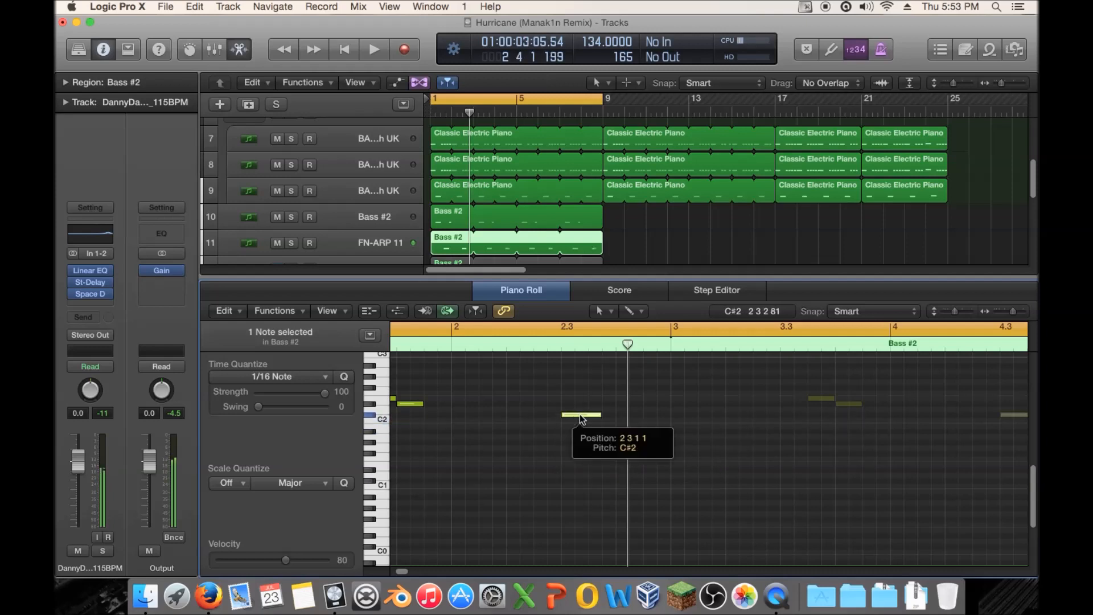
mouse_move(600, 415)
mouse_down()
mouse_move(541, 417)
mouse_move(601, 416)
mouse_up()
key(space)
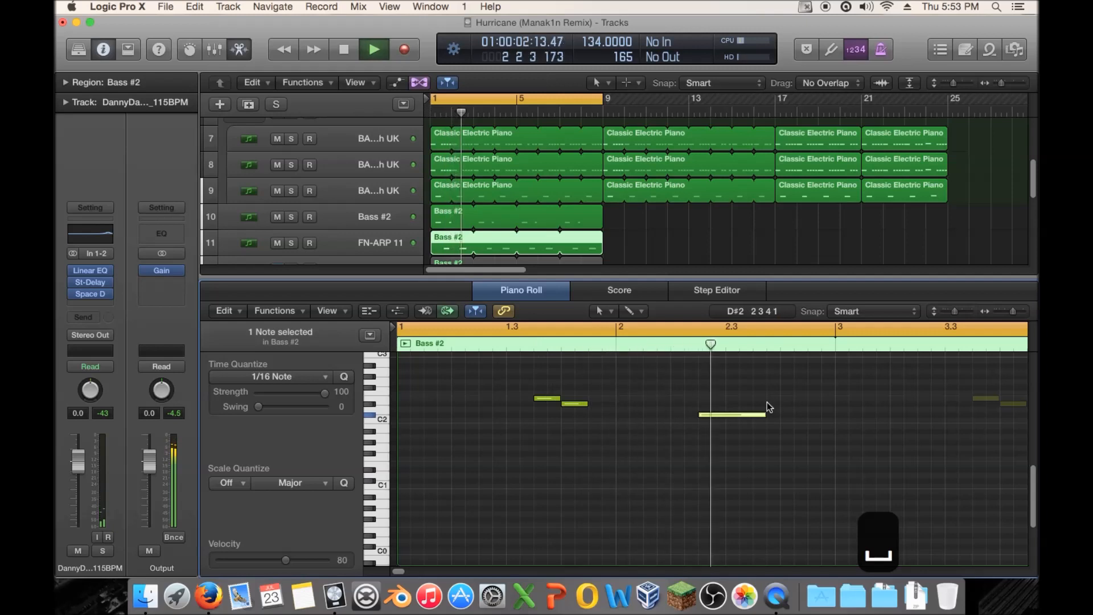
key(space)
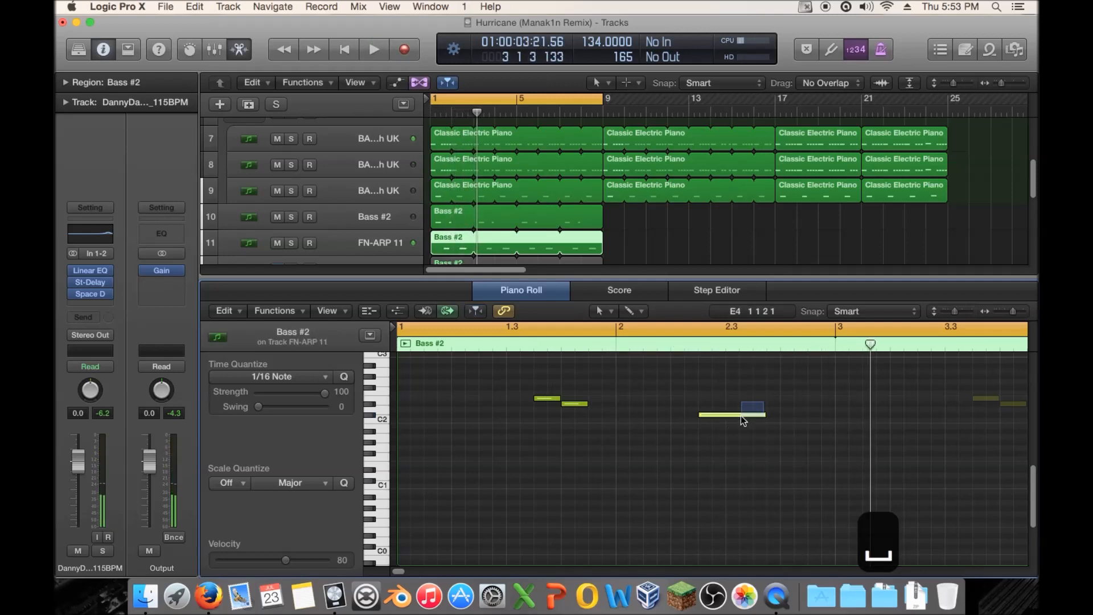
Try the added note in track 11's region at F#2 with a longer length, and delete it after listening
drag(737, 416, 733, 388)
key(space)
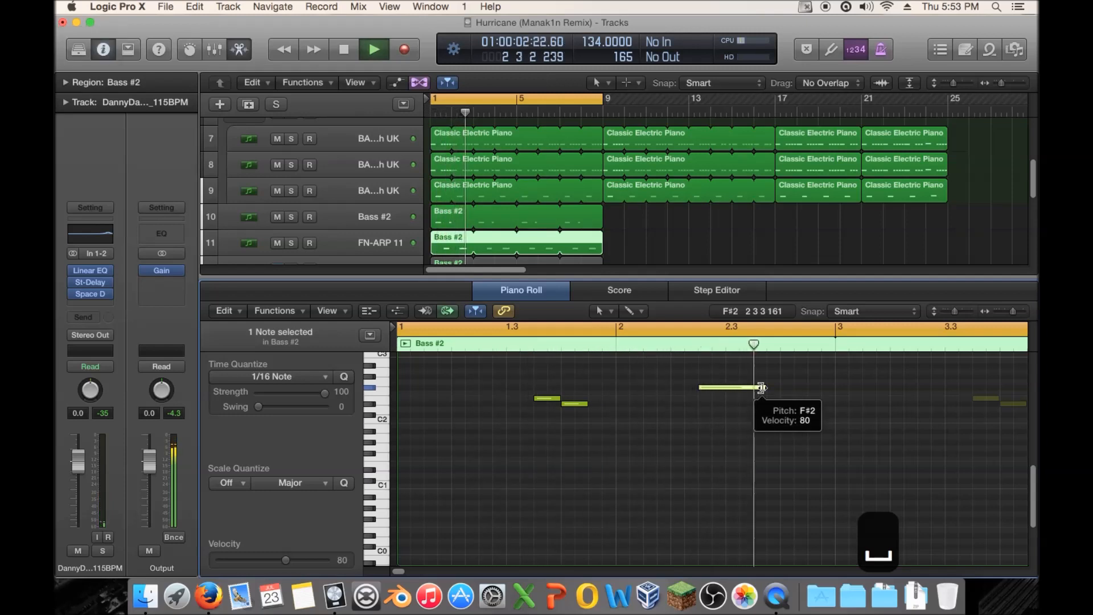
key(space)
drag(761, 388, 778, 388)
key(space)
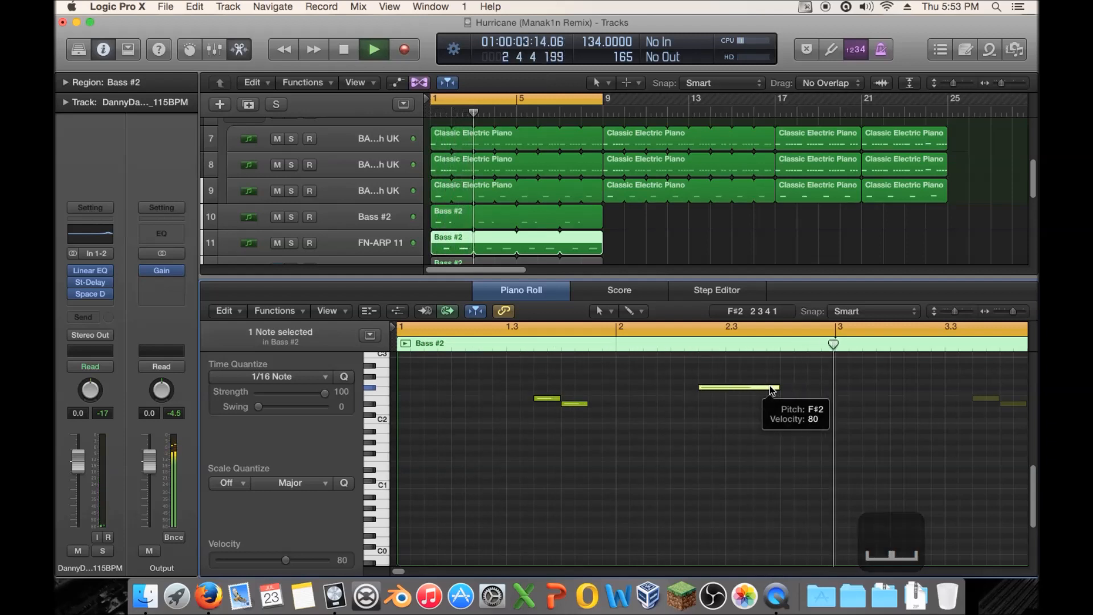
key(space)
key(Delete)
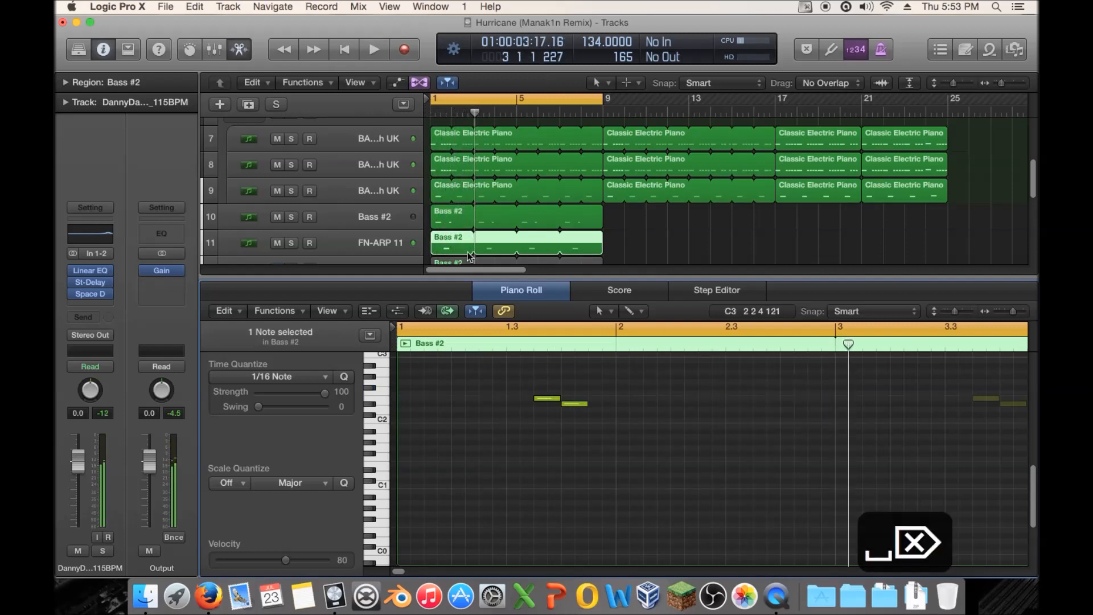
Solo tracks 10, 11 and 13 to hear the bass layers together, and clear the solos to compare with the full mix
click(442, 217)
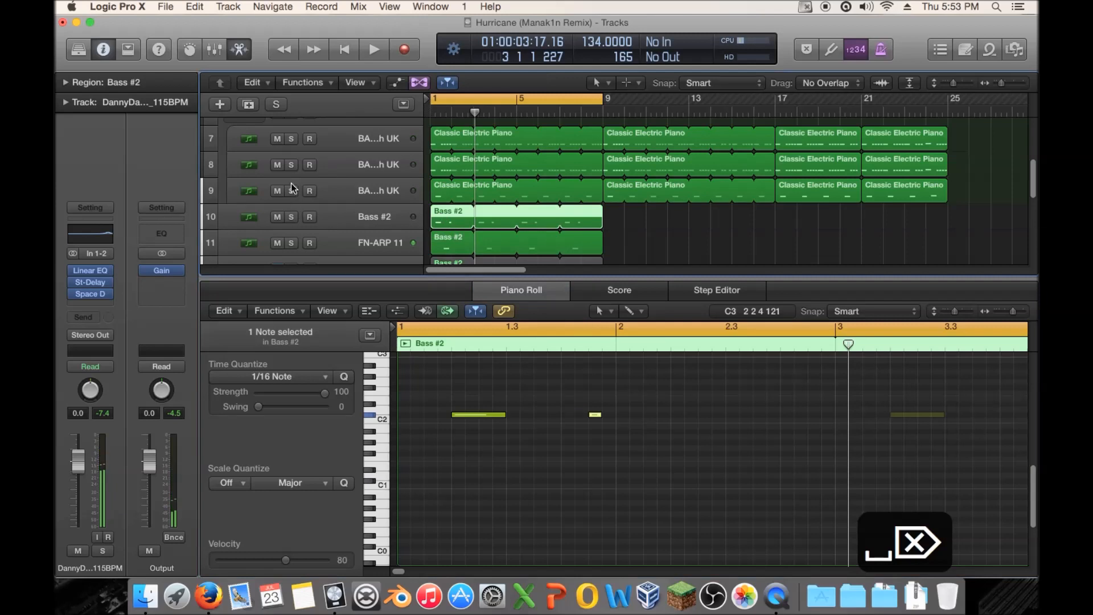
click(291, 217)
click(291, 242)
scroll(302, 228, down, 3)
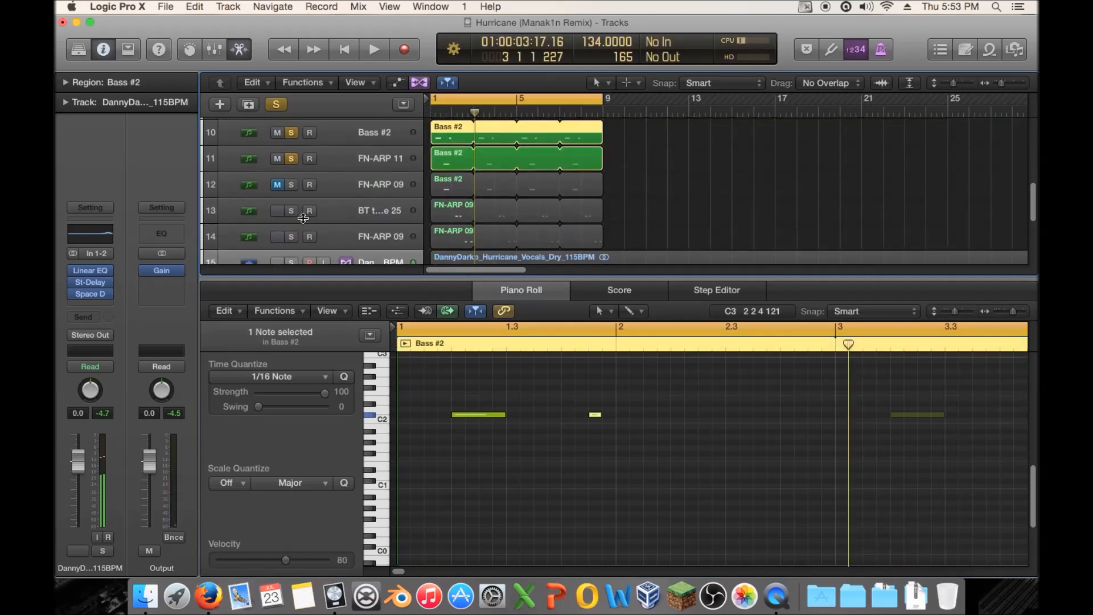
click(294, 209)
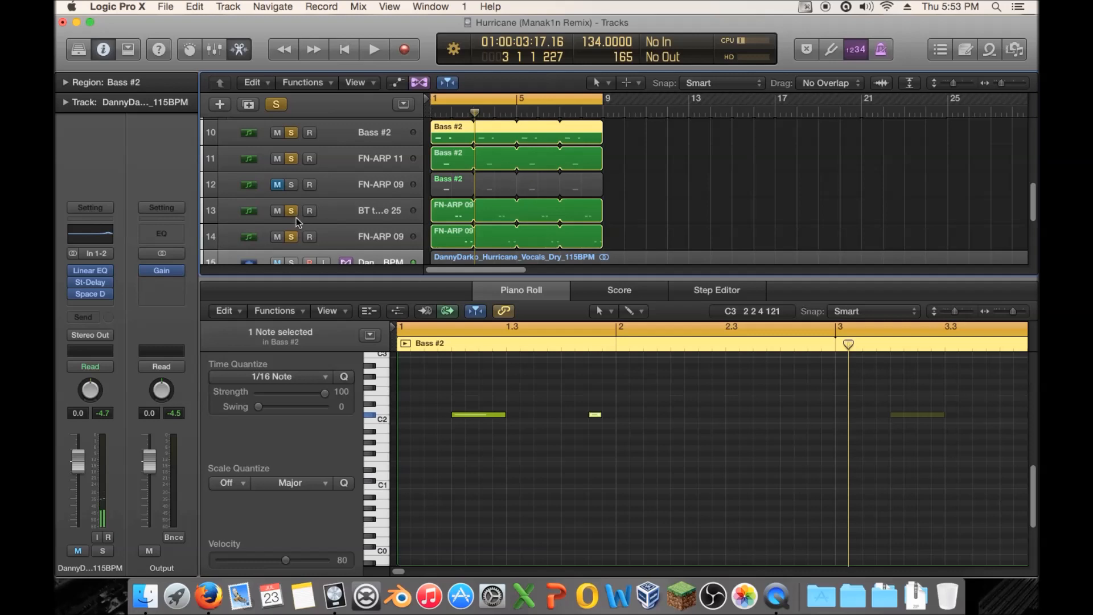
key(space)
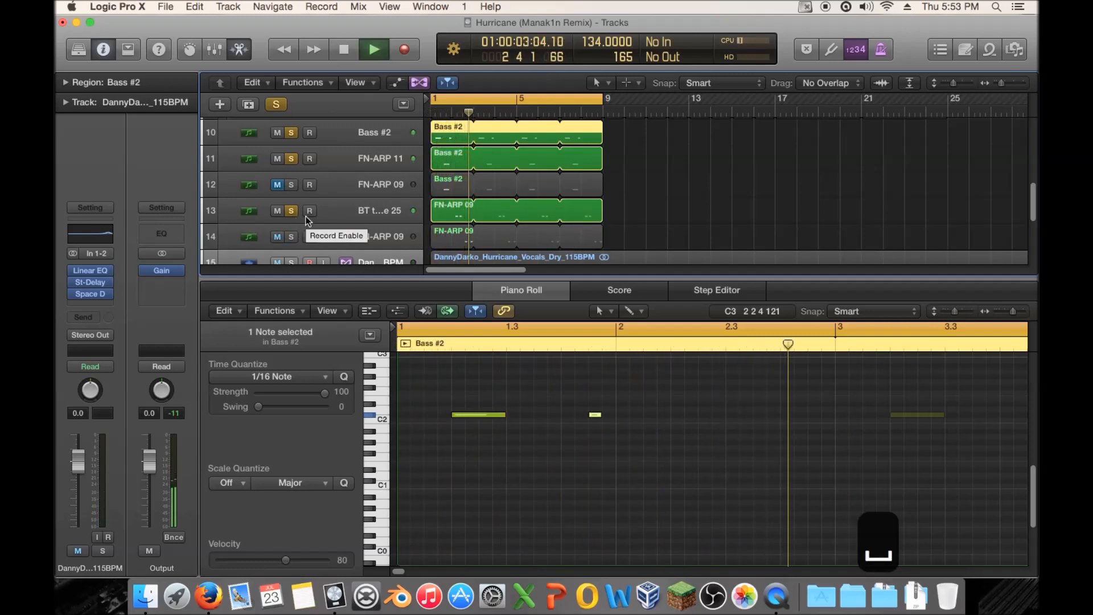
click(292, 211)
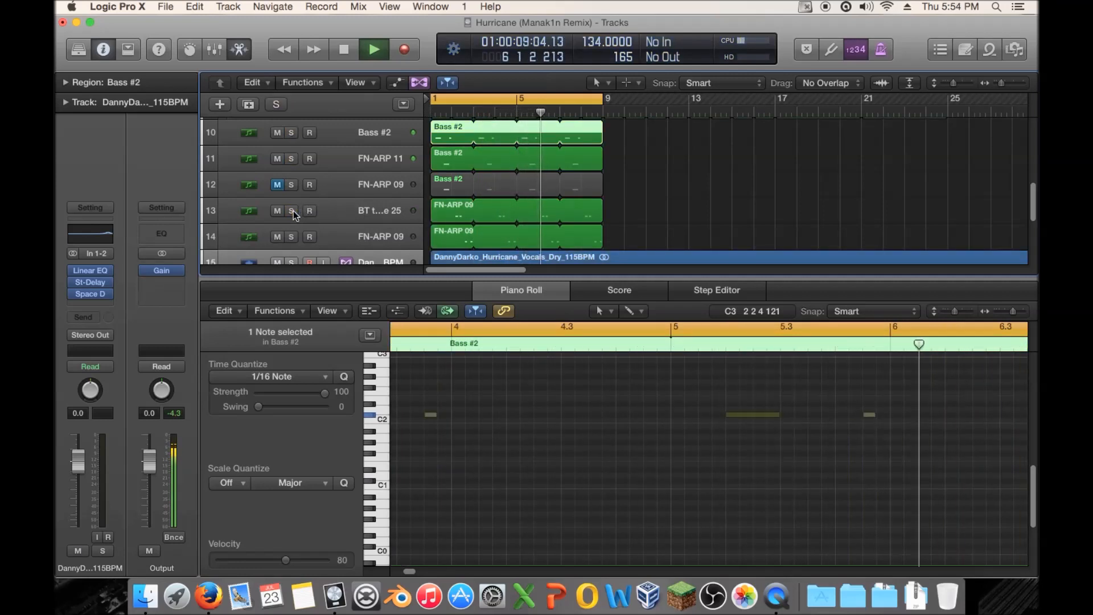
key(space)
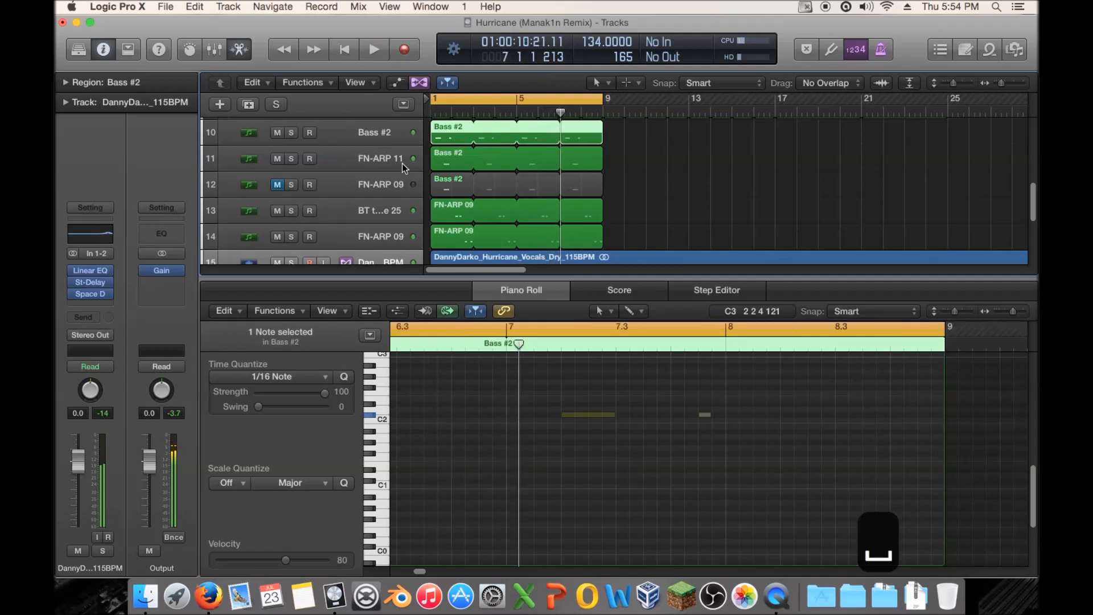
Add three short C1 notes in the second half of bar 2 in track 10's Bass #2 region
click(455, 139)
super+click(757, 420)
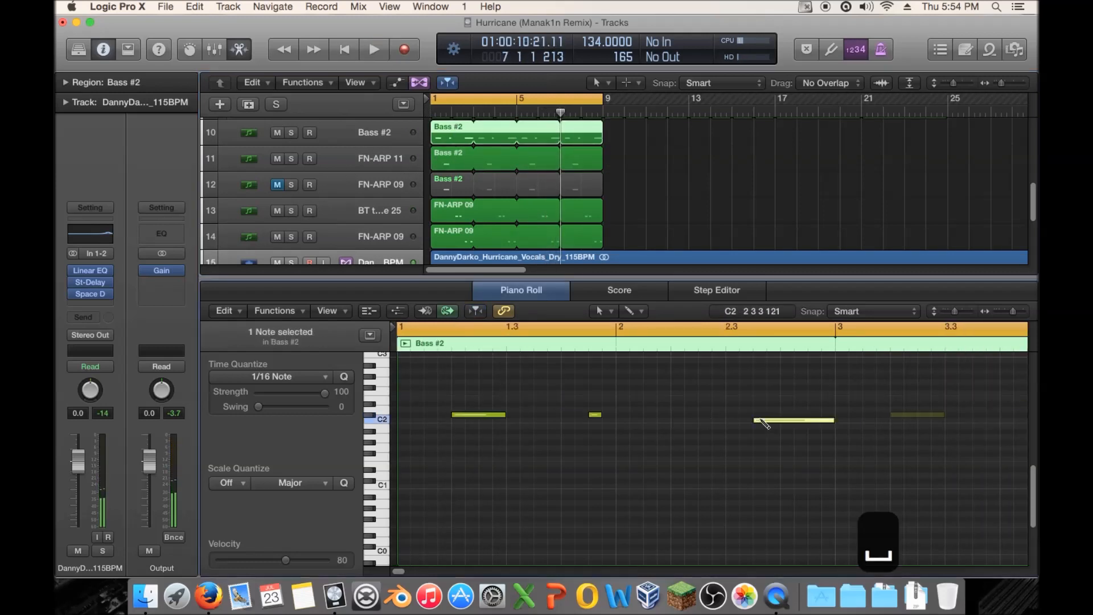
drag(832, 420, 761, 419)
key(alt+shift+Down)
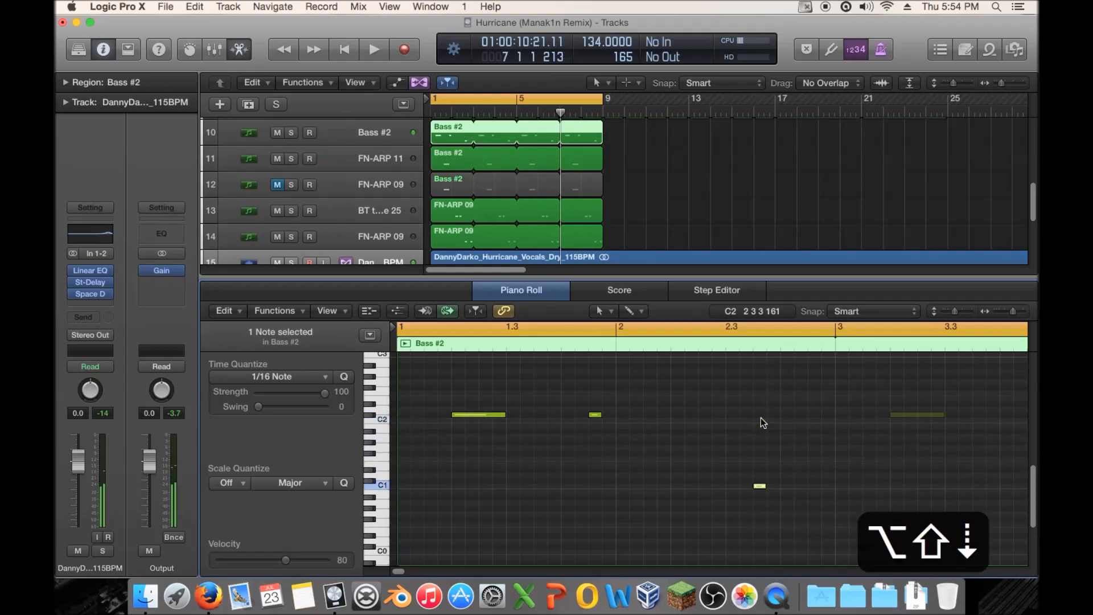
drag(760, 486, 800, 486)
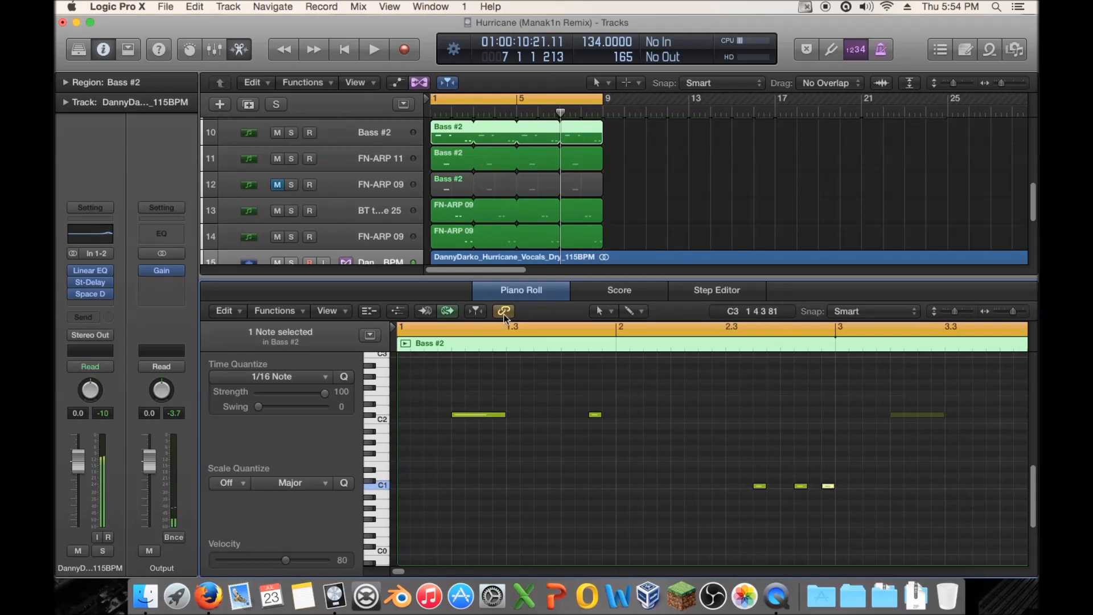
Raise the three new notes in track 10's region one octave to C2 and audition them
key(space)
drag(827, 454, 760, 490)
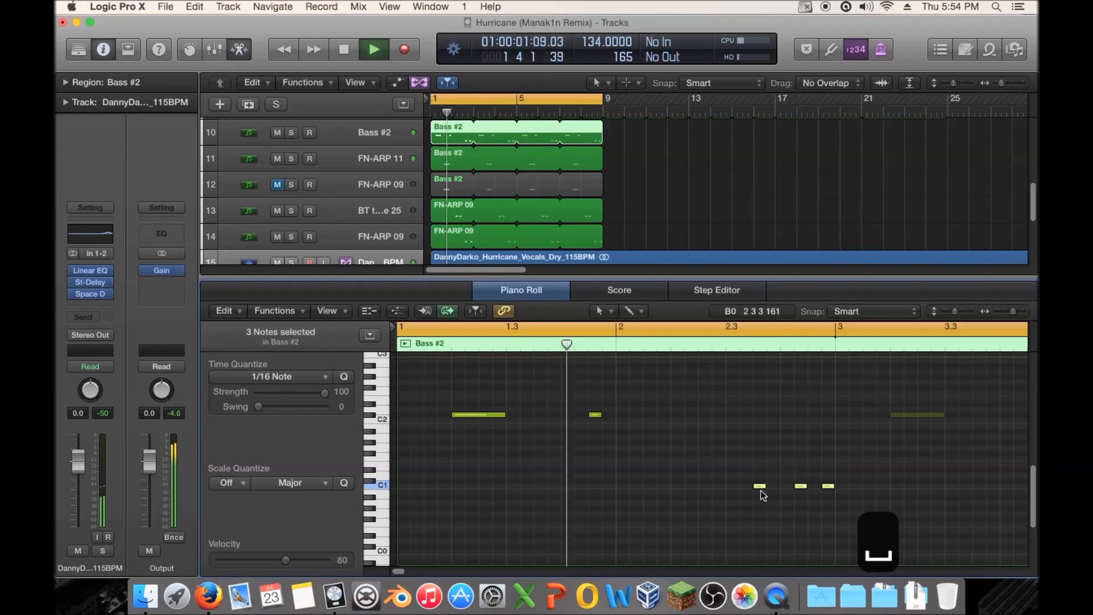
key(alt+shift+Up)
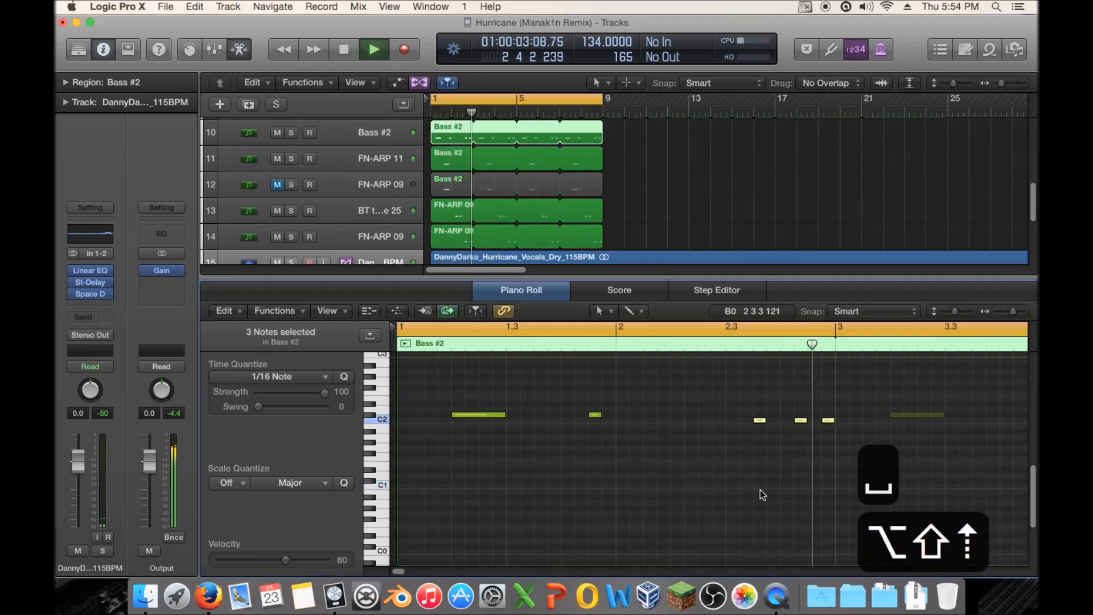
key(space)
click(811, 440)
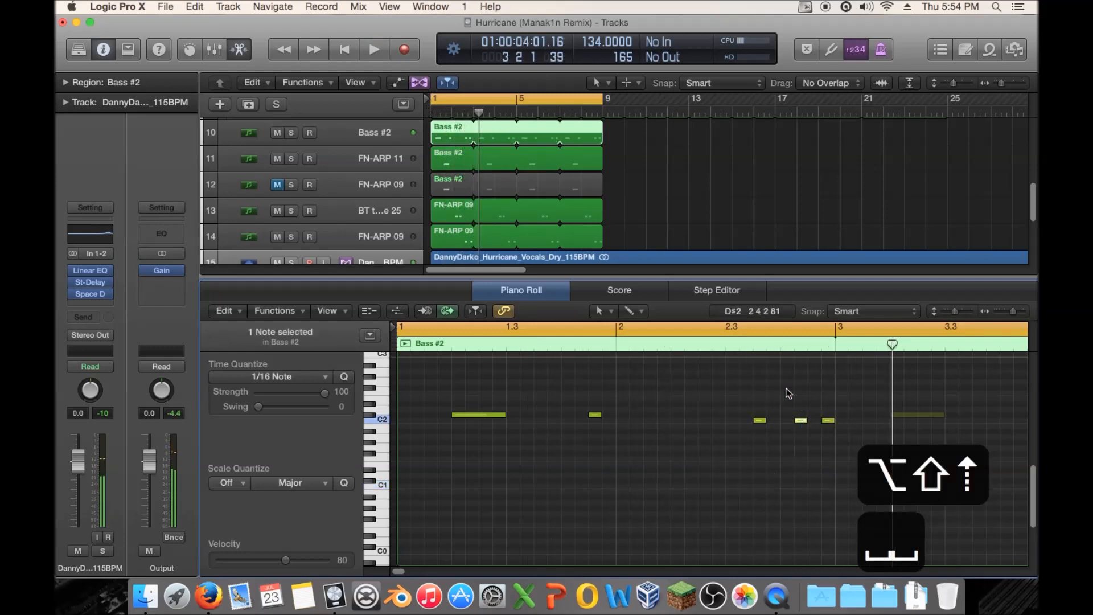
key(space)
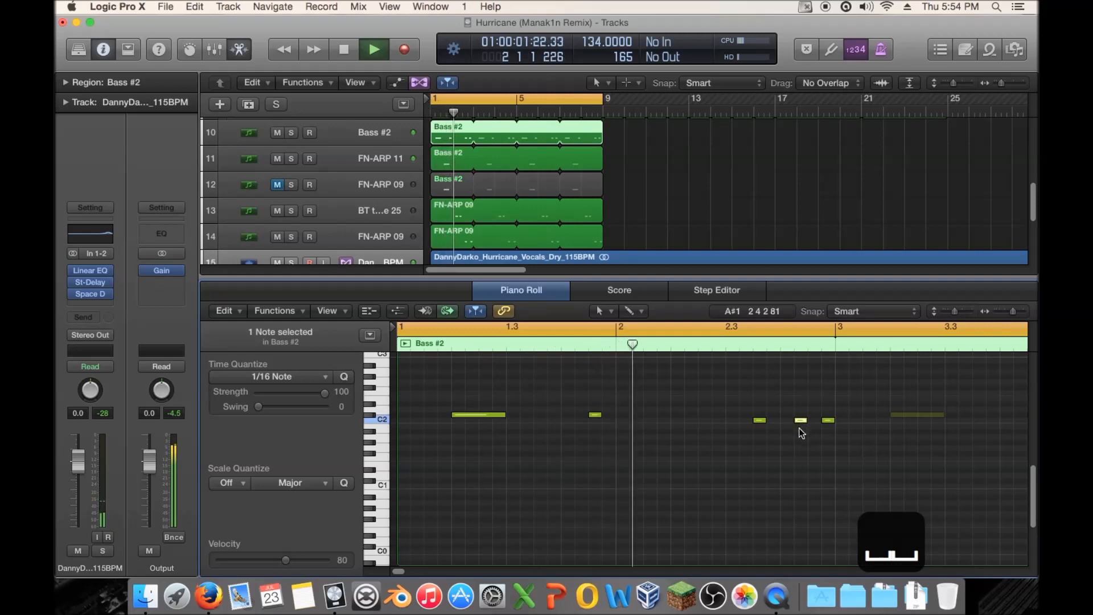
click(823, 406)
key(space)
Move the three short notes at the end of bar 2 up to C#2 and play them back
drag(804, 411, 762, 422)
drag(759, 421, 759, 415)
key(space)
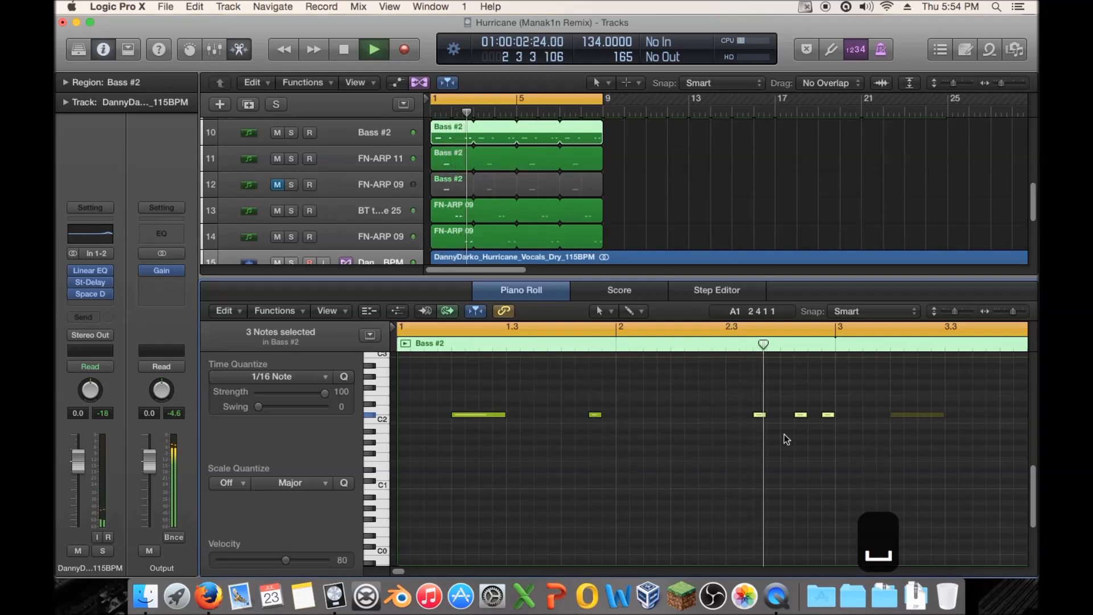
key(space)
Try lowering the last of the three short notes to A1 and B1, listening to each pitch
click(811, 410)
drag(810, 405, 830, 439)
key(space)
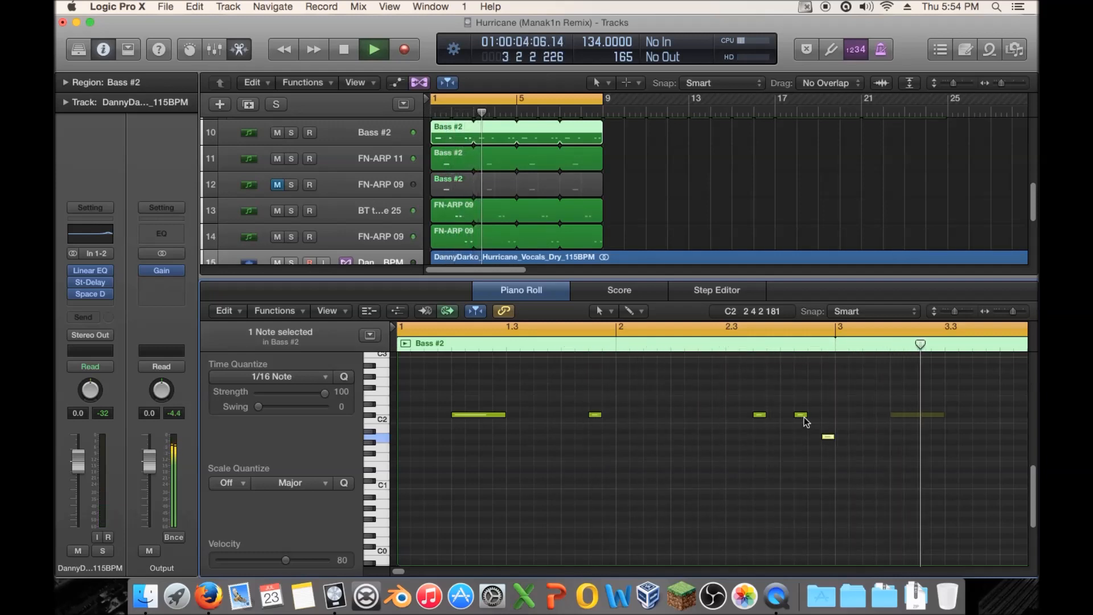
key(space)
drag(827, 437, 829, 423)
key(space)
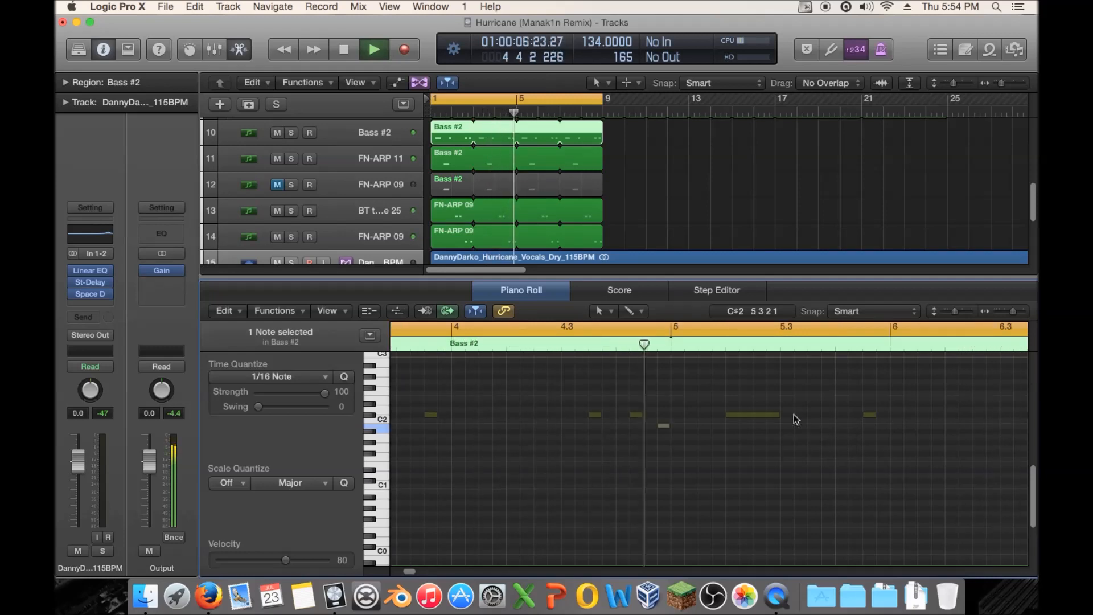
key(space)
Delete the last short note before bar 3, shift the remaining two C#2 notes one sixteenth earlier, and audition them
drag(407, 571, 399, 571)
click(709, 425)
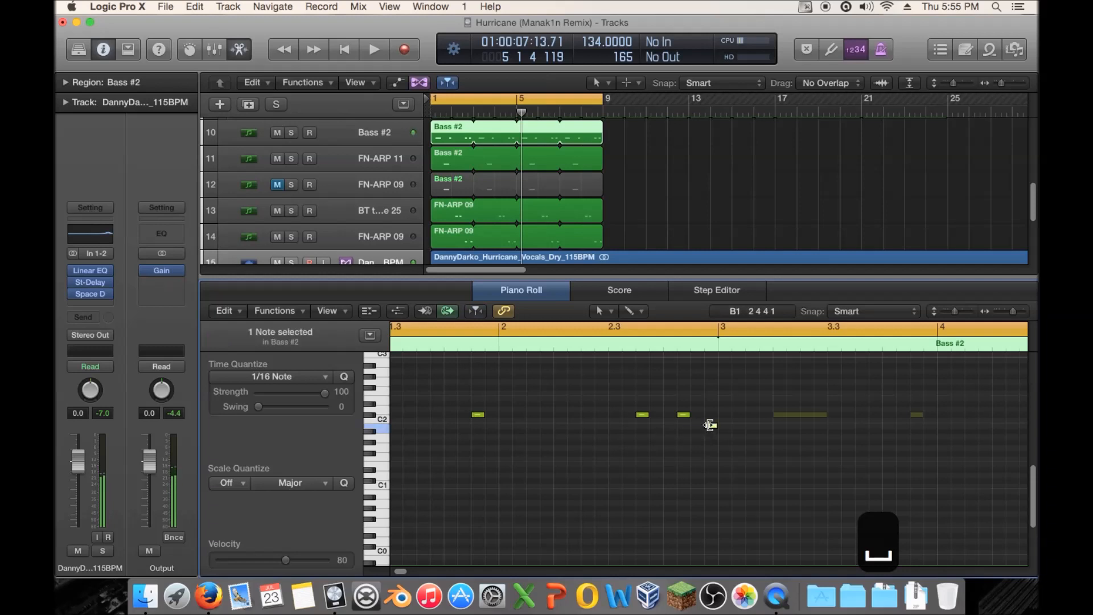
key(Delete)
drag(642, 420, 628, 419)
key(space)
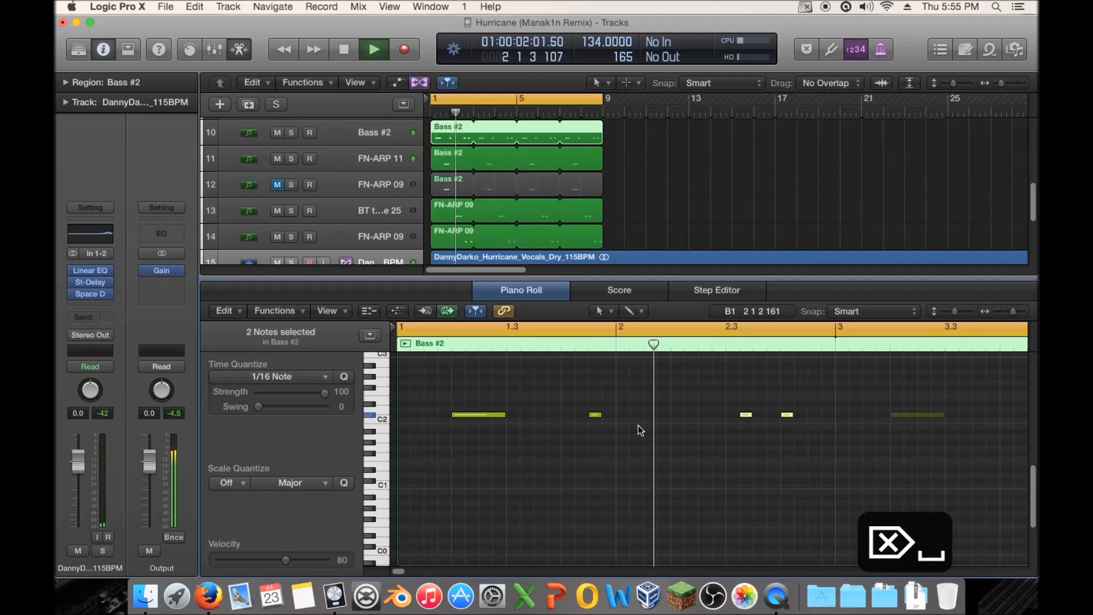
key(space)
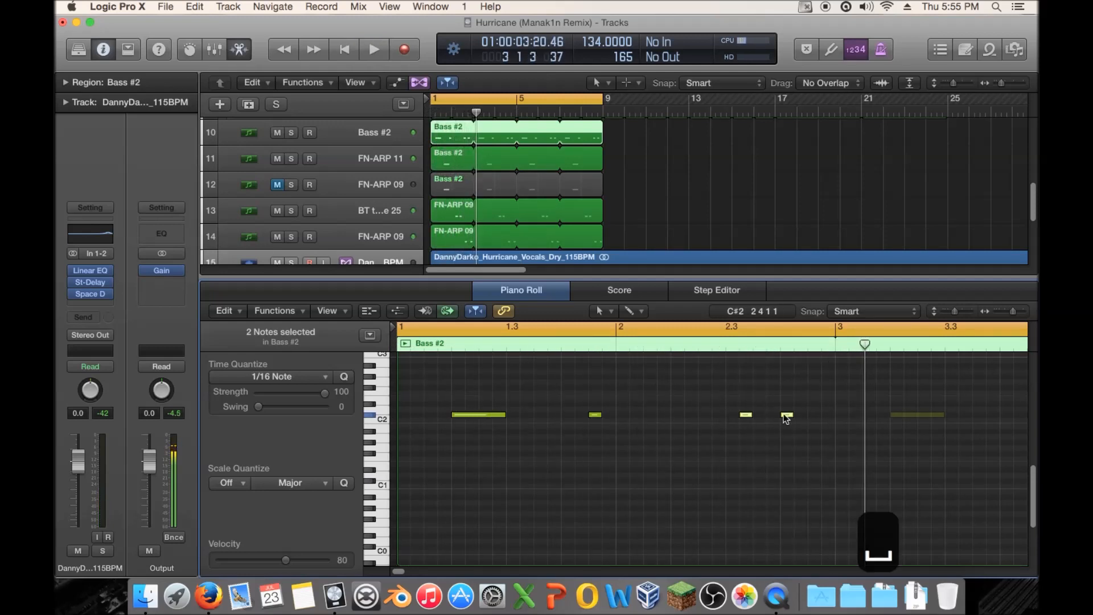
drag(755, 418, 747, 417)
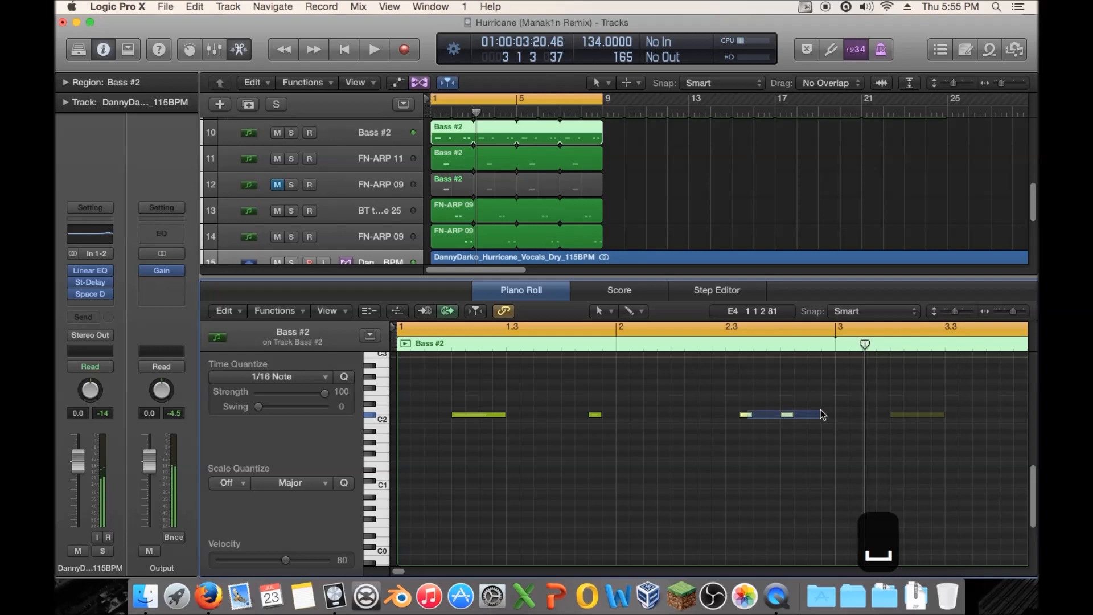
Shift the two short C#2 notes at the end of bar 2 in track 10's region one sixteenth later and audition them
drag(753, 413, 760, 414)
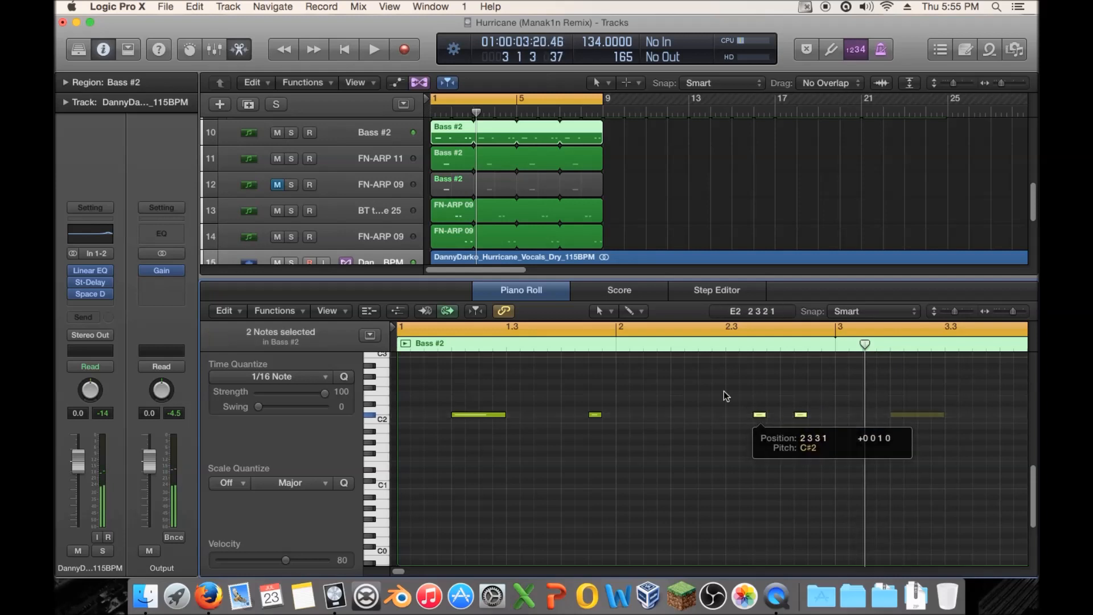
key(space)
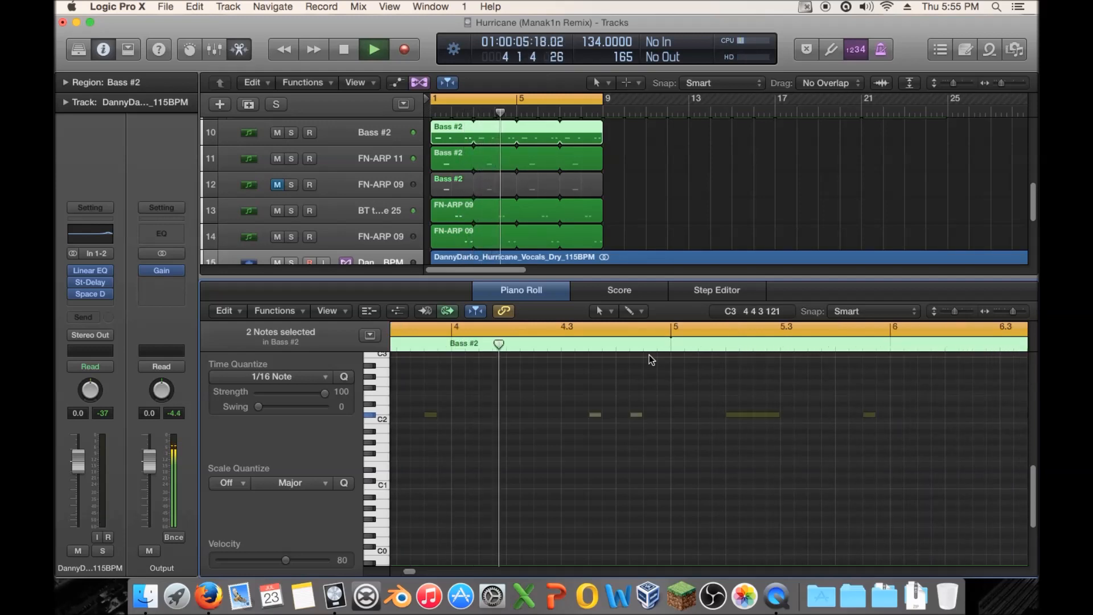
key(space)
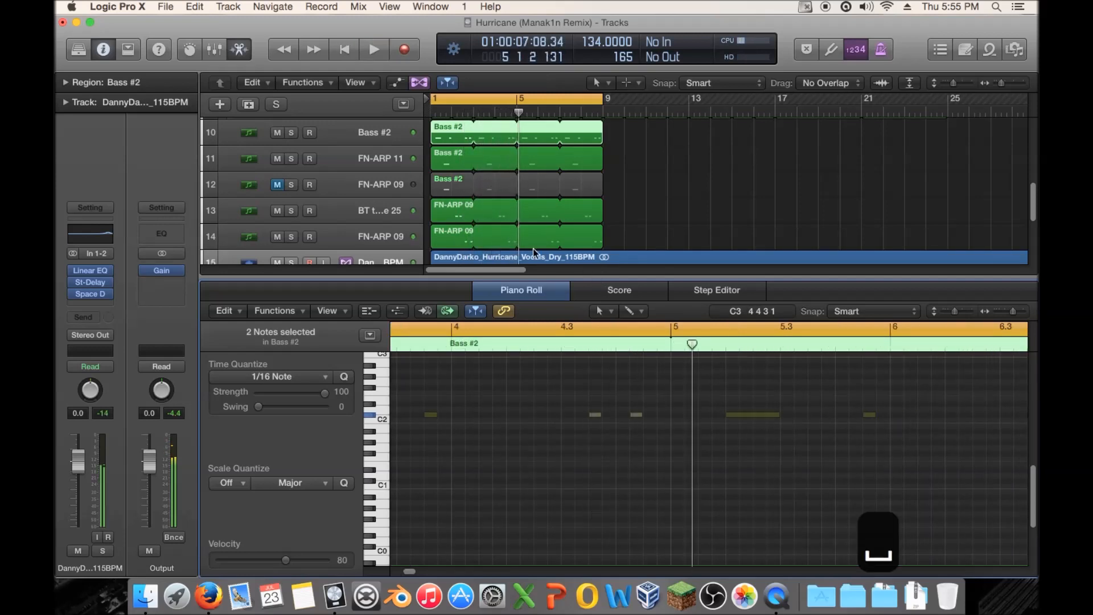
Solo only track 11 (FN-ARP 11) and play back its opening notes
click(437, 206)
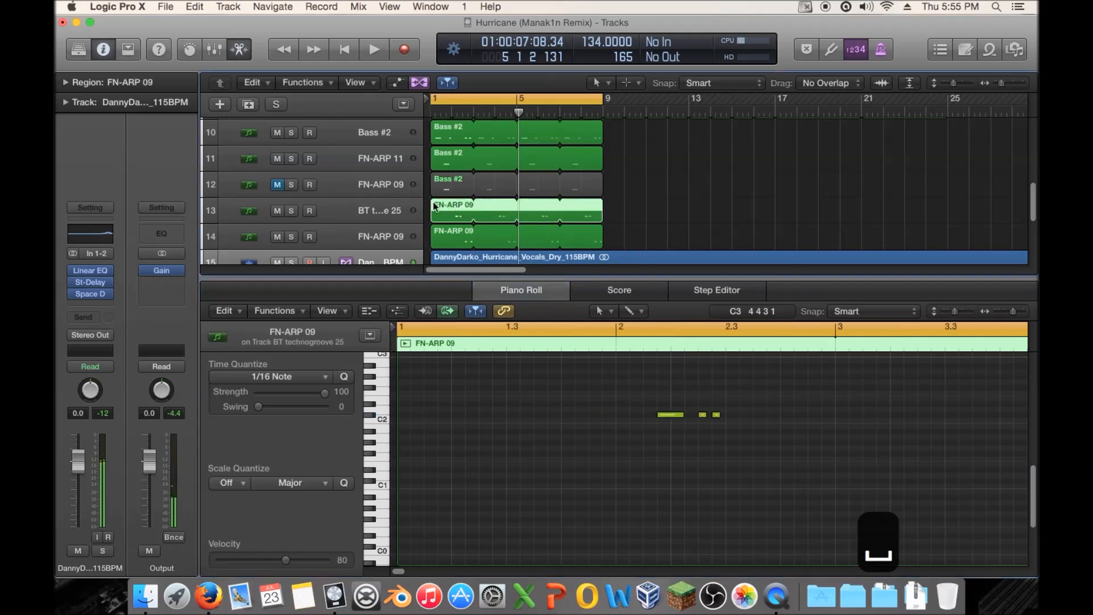
click(290, 210)
click(290, 159)
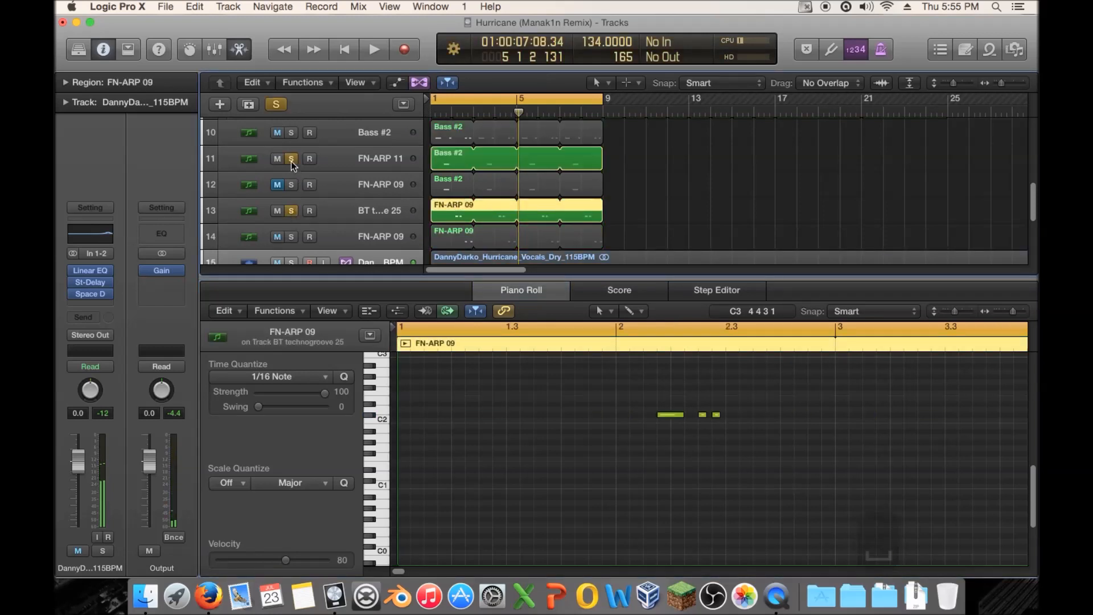
click(291, 211)
key(space)
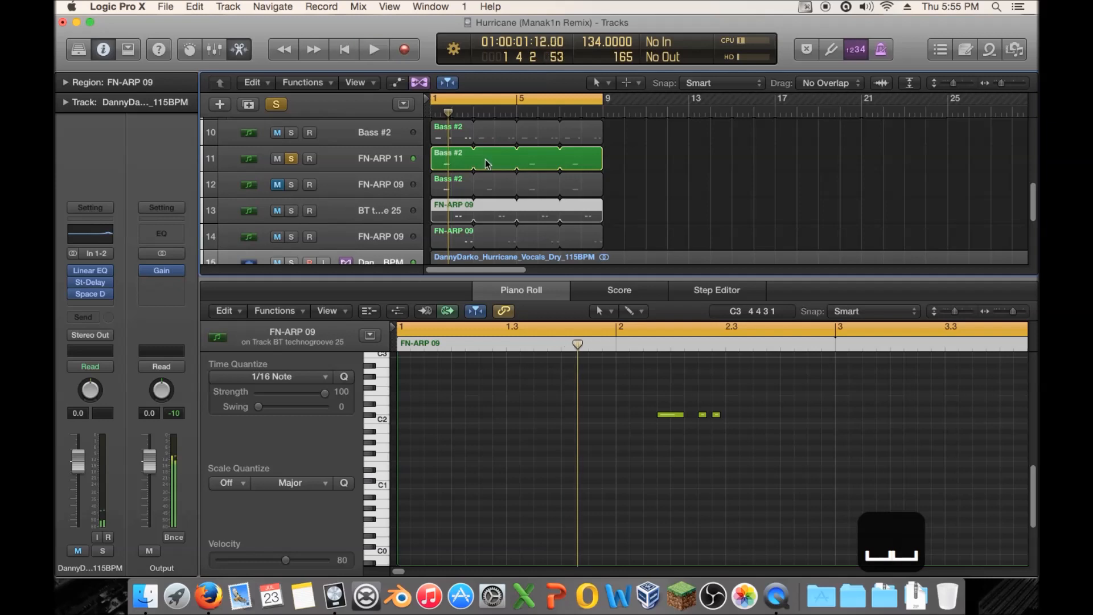
Add two sixteenth-length C#2 notes, one sixteenth apart, near the end of bar 2 in track 11's Bass #2 region and audition them
click(453, 164)
click(784, 404)
drag(788, 405, 790, 416)
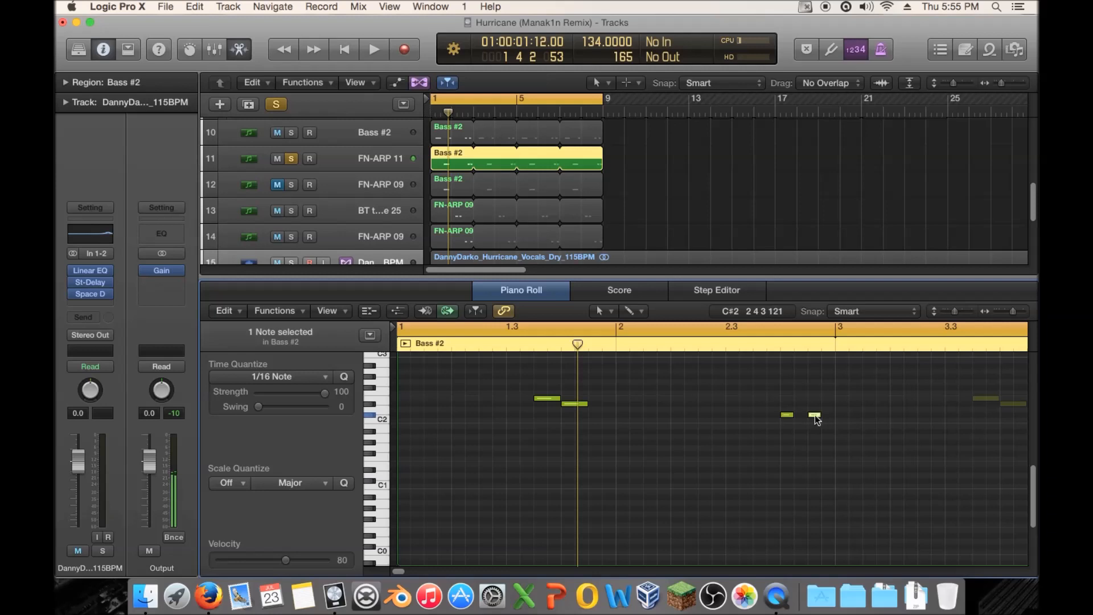
click(816, 416)
key(space)
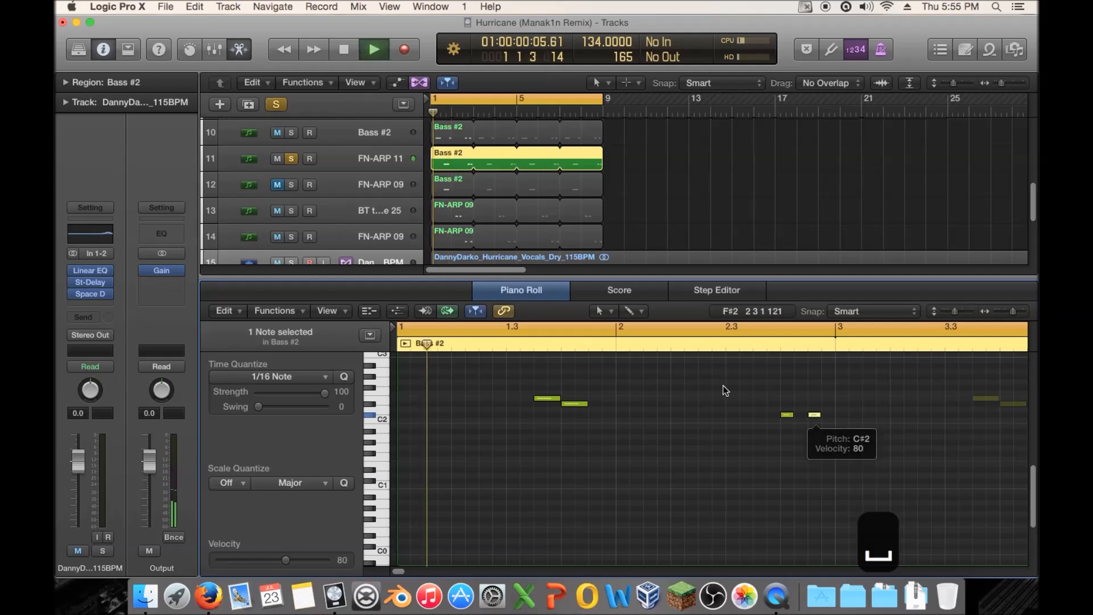
Play the full mix with track 11 unsoloed, and compare it with tracks 10, 11, 13 and 14 soloed together
click(292, 159)
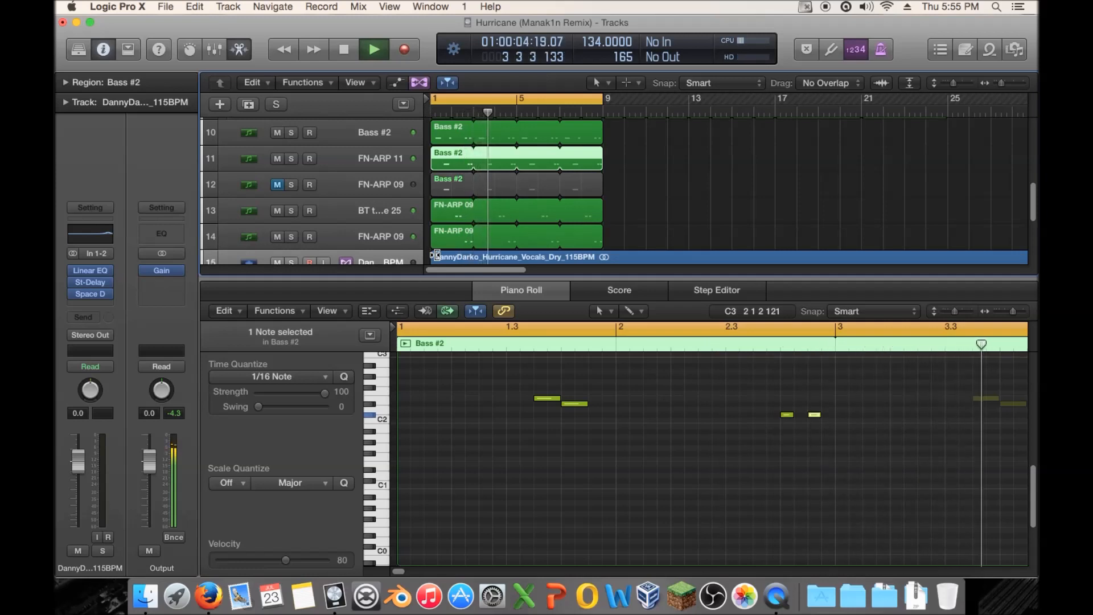
click(292, 132)
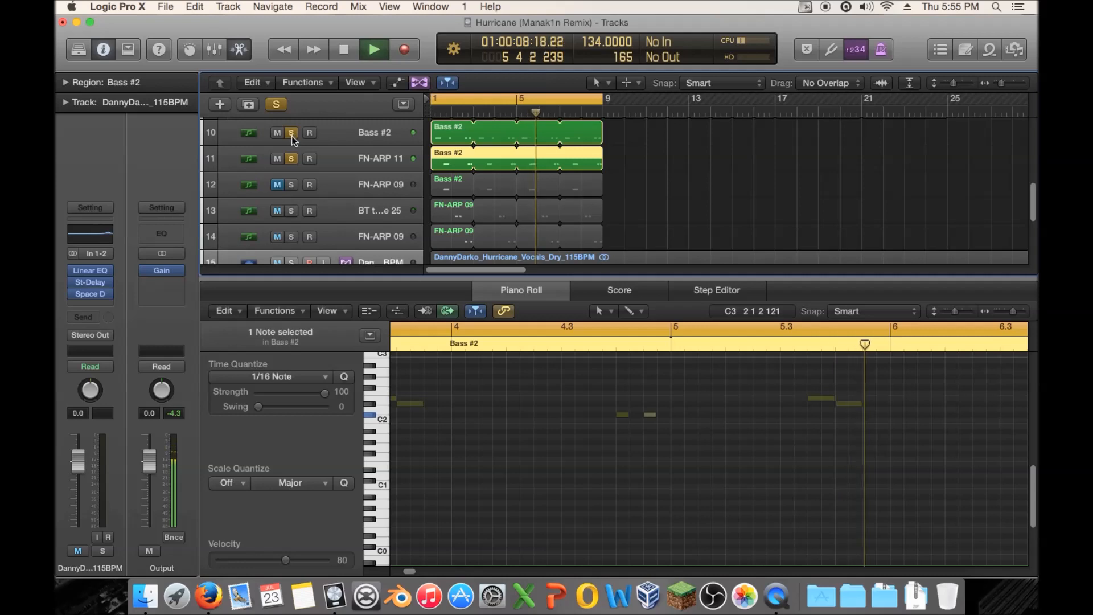
drag(291, 211, 290, 237)
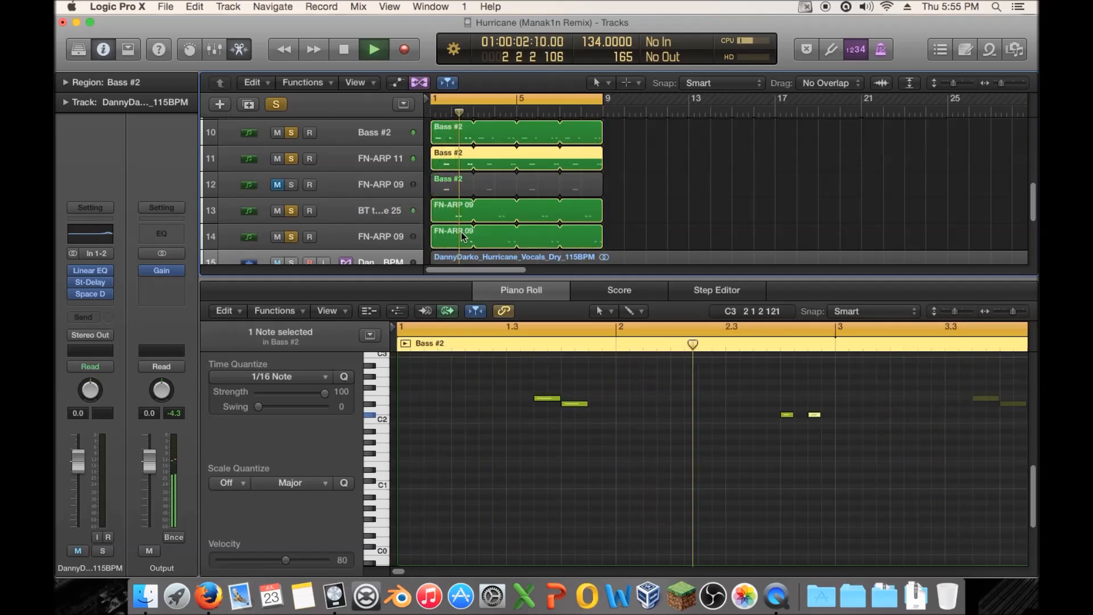
key(space)
Try an extra note just before bar 3 in track 11's region, first at D#2 and then at C#2, deleting each attempt
click(811, 447)
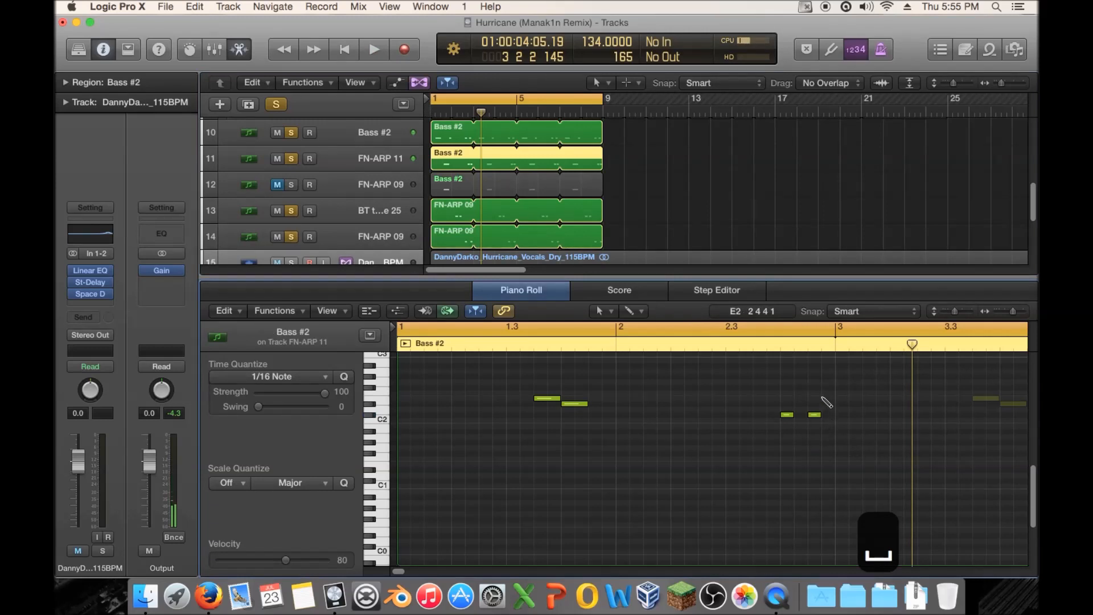
drag(826, 400, 822, 405)
key(BackSpace)
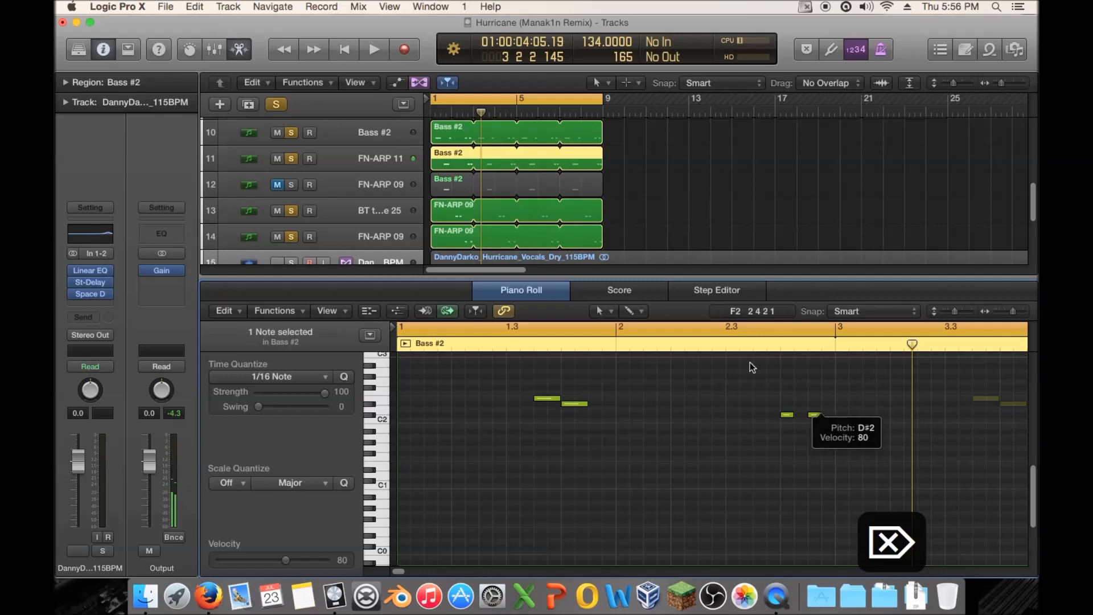
key(space)
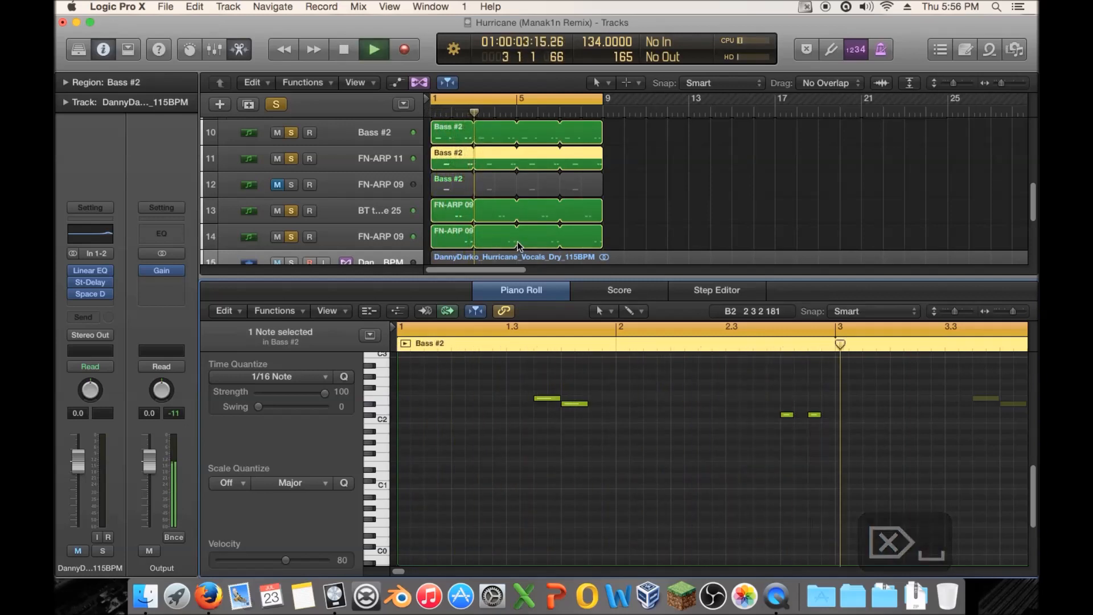
key(space)
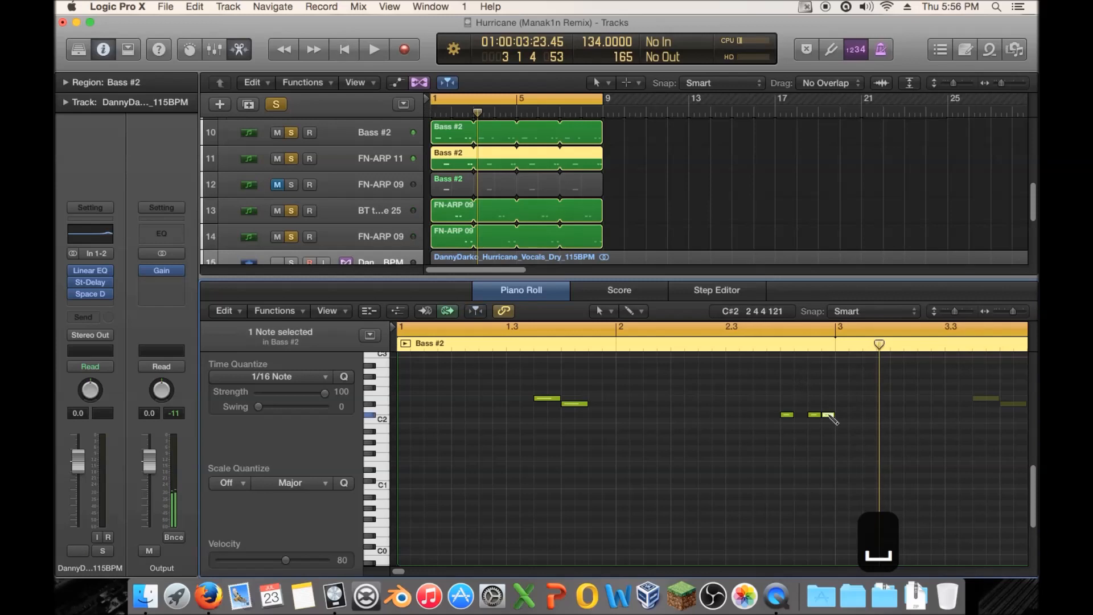
click(828, 415)
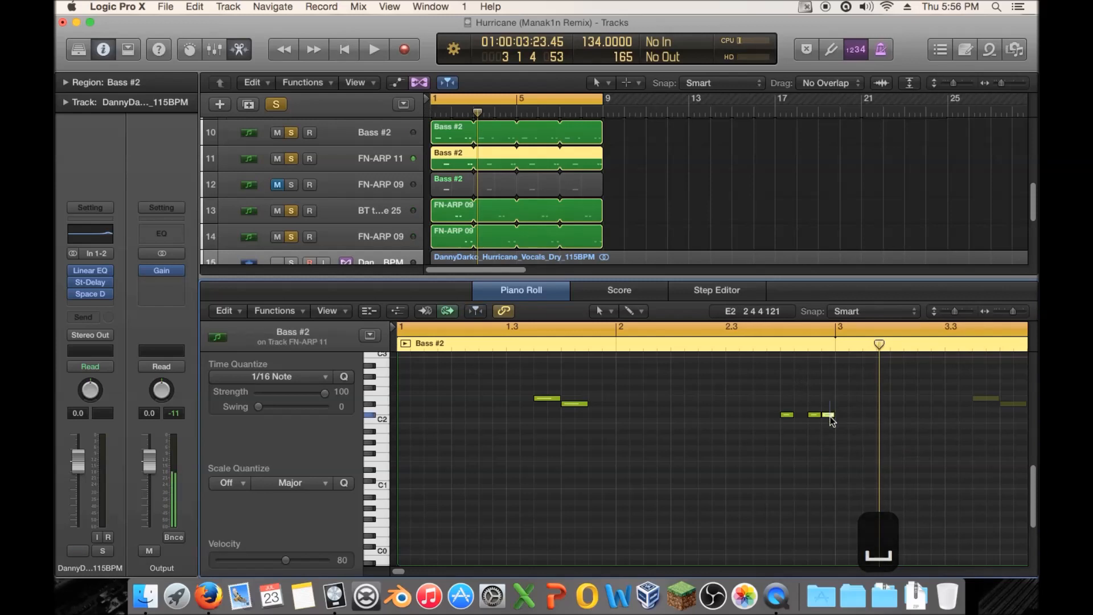
key(Delete)
Try lengthening the last C#2 note of bar 2 in track 11's region to two sixteenths and audition it
click(453, 142)
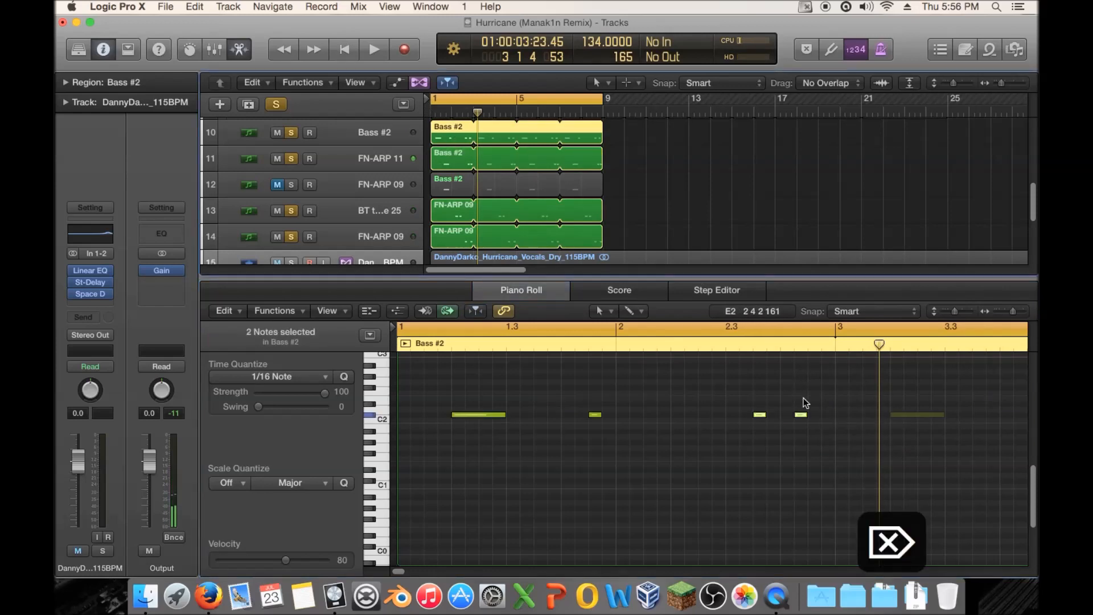
click(473, 164)
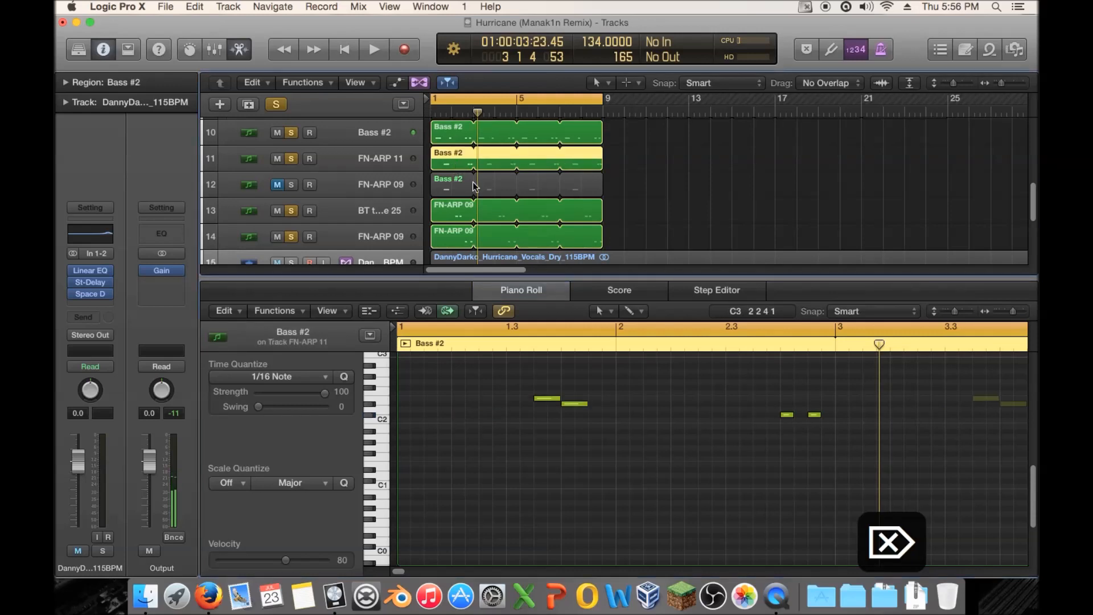
click(836, 435)
drag(820, 414, 833, 414)
key(space)
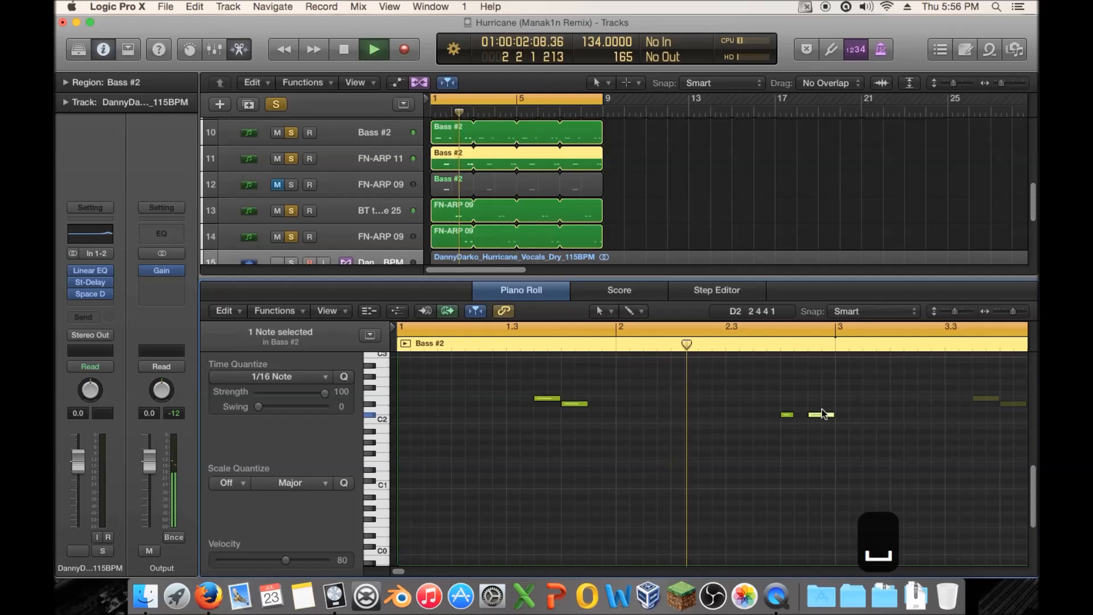
key(space)
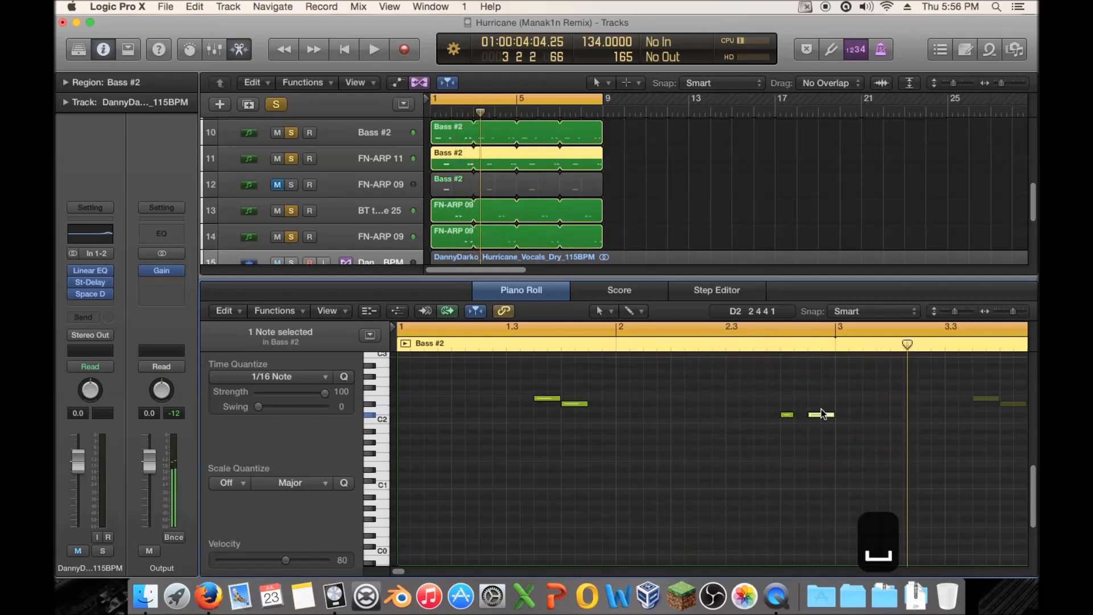
click(767, 343)
key(space)
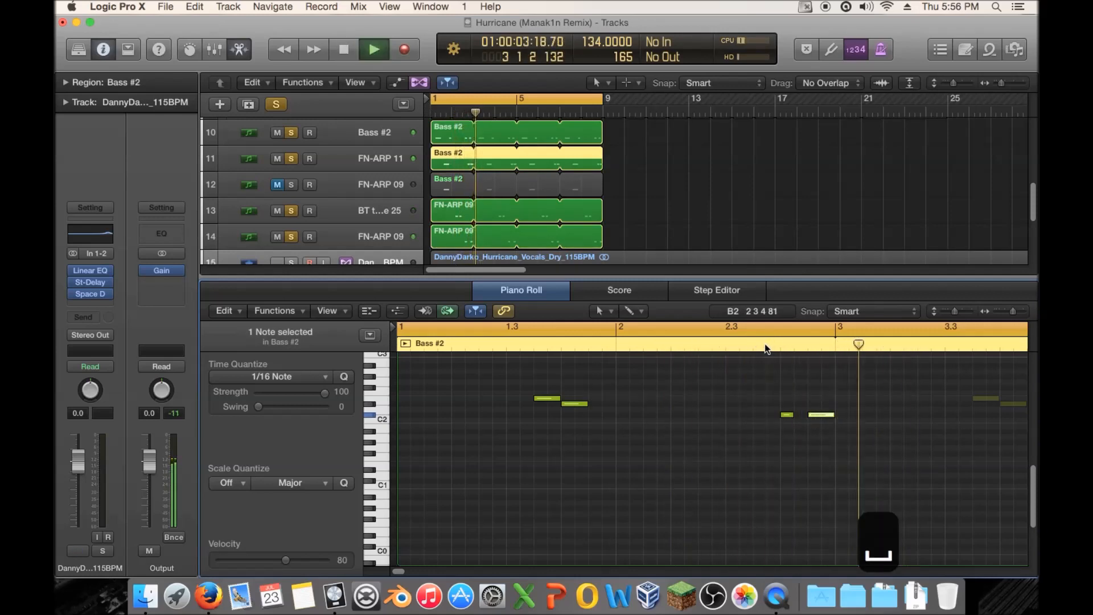
key(space)
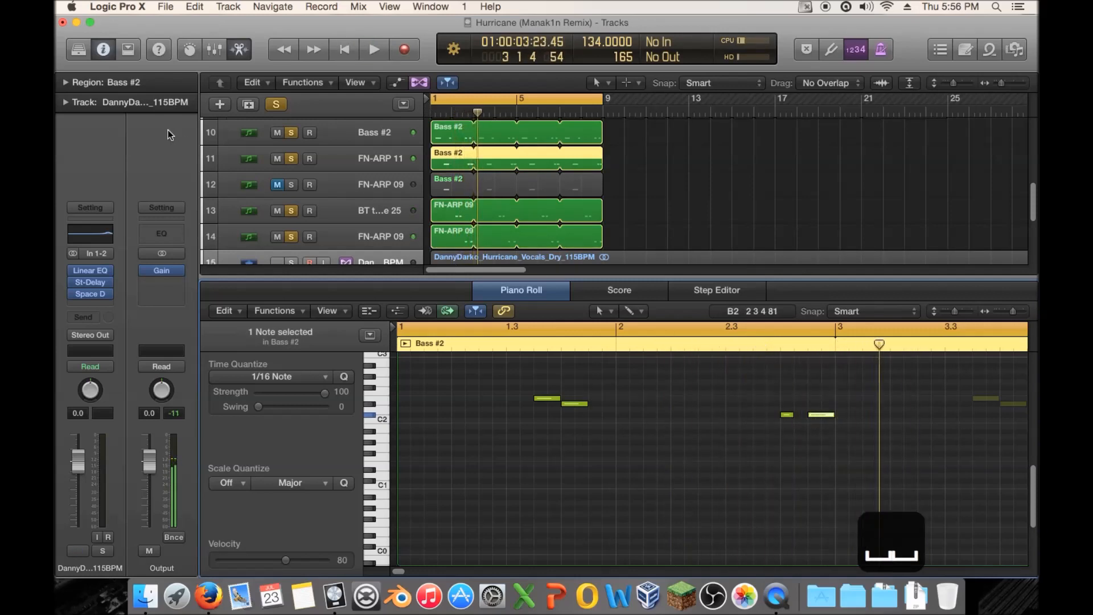
Clear all track solos, solo track 11 alone, and play back the end of bar 2
alt+click(293, 159)
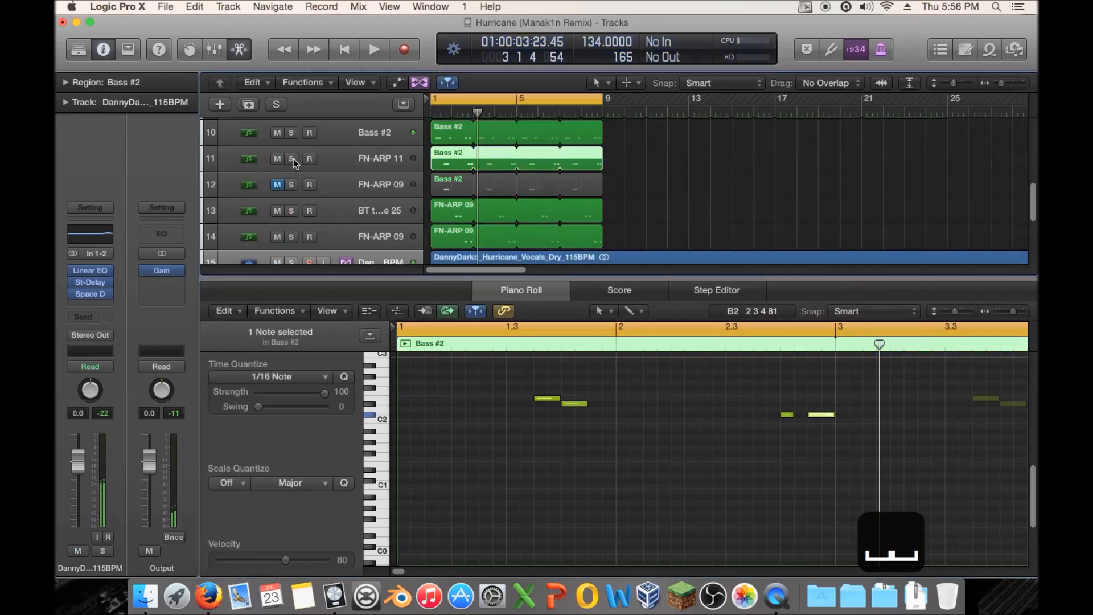
click(462, 114)
key(space)
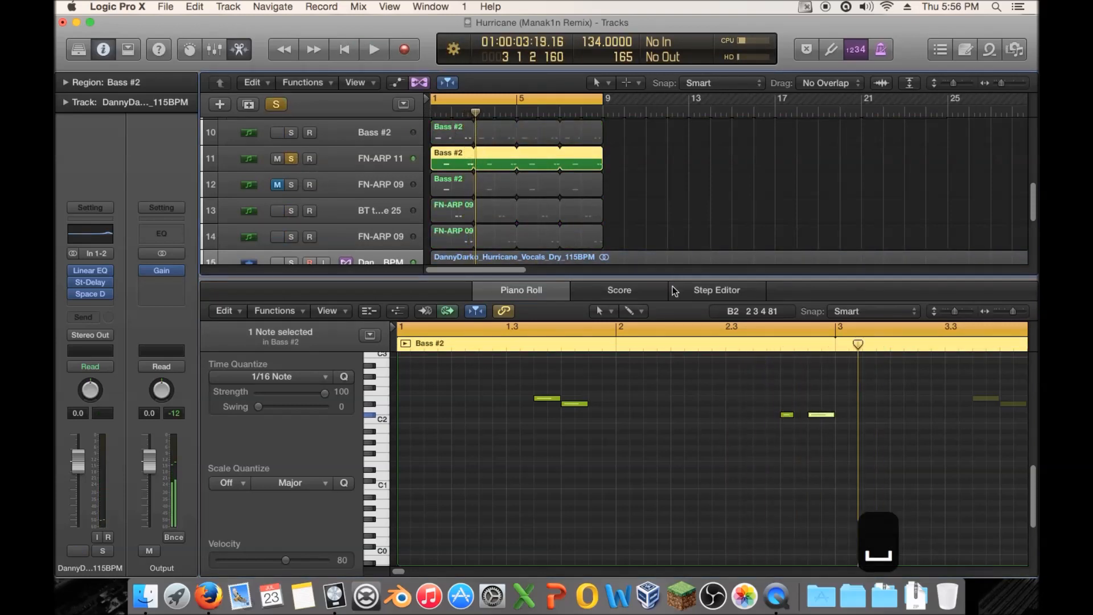
Shorten the last C#2 note of track 11's pair to one sixteenth, lengthen the first to two sixteenths, and audition them
drag(829, 415, 804, 414)
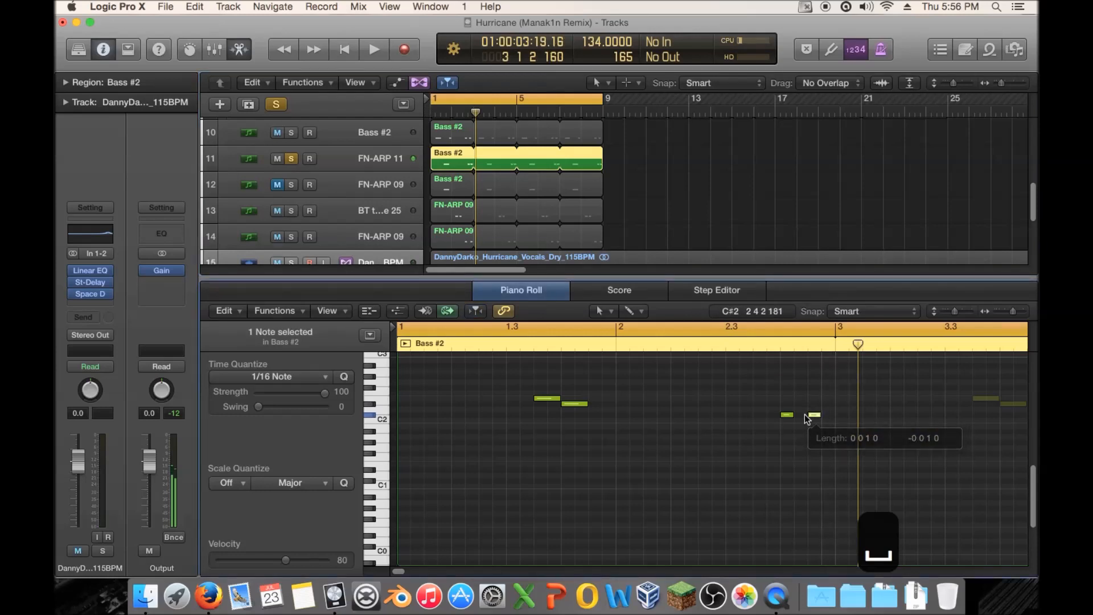
drag(794, 414, 806, 414)
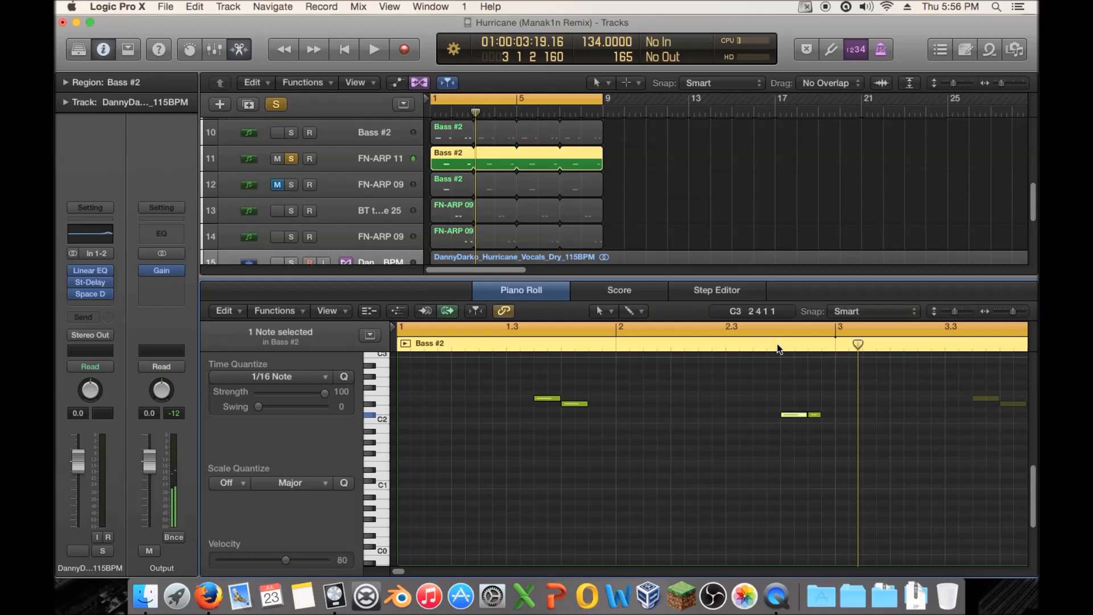
click(777, 343)
key(space)
key(space)
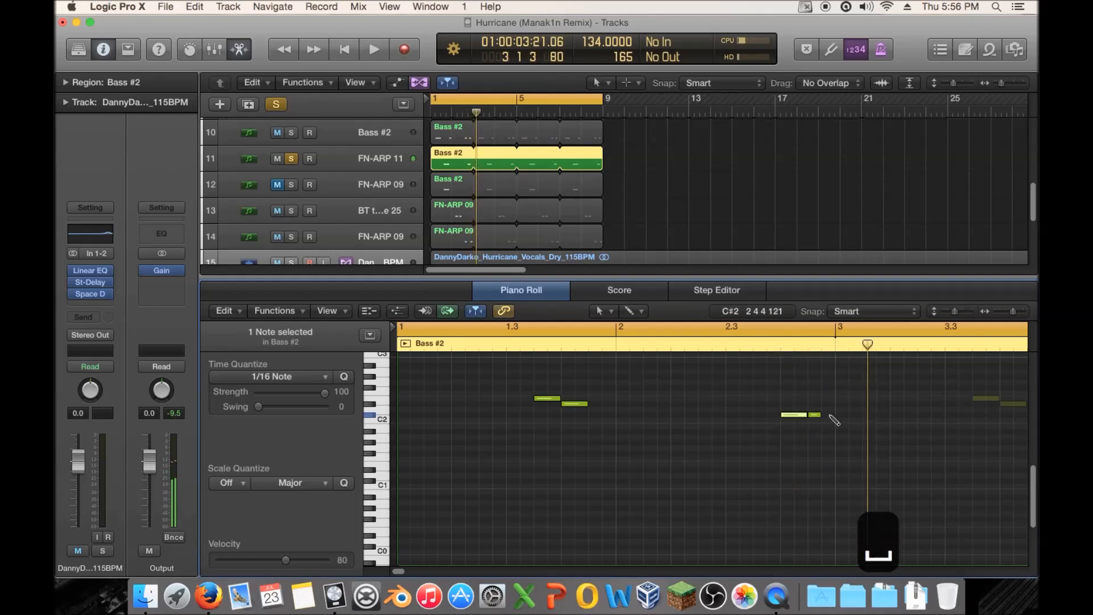
Try a lower note beneath the last C#2 note in track 11's region, delete it, and unsolo the track during playback
drag(841, 414, 825, 437)
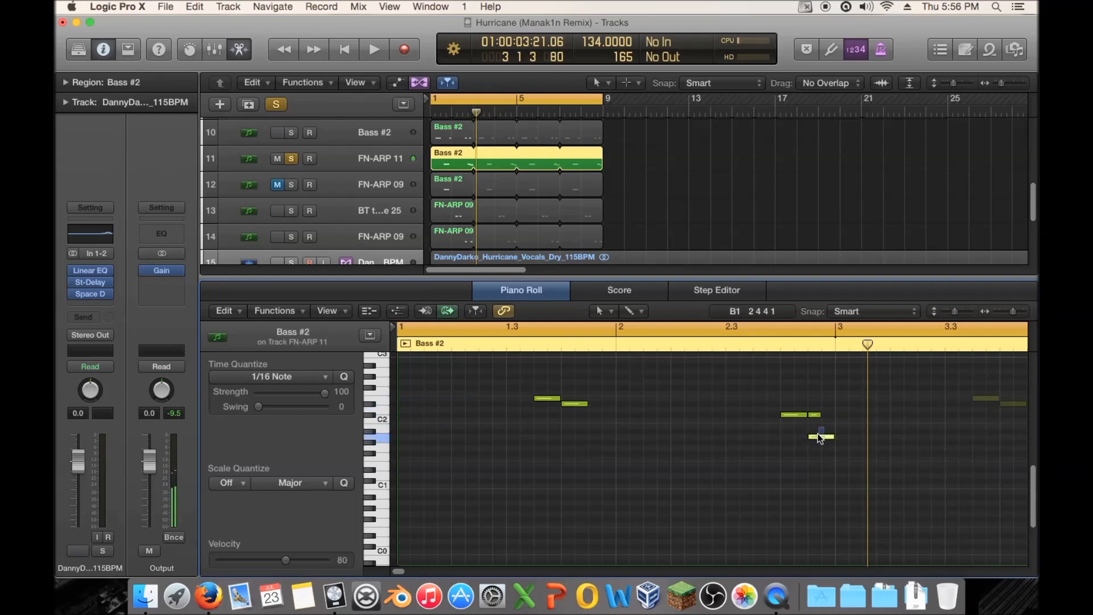
key(Delete)
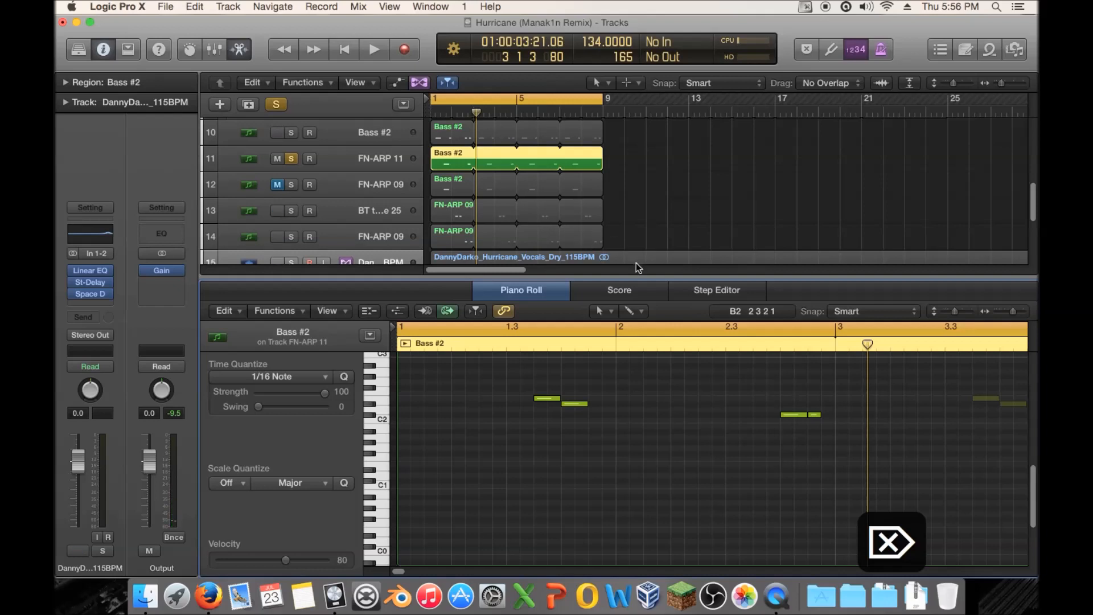
key(space)
click(291, 158)
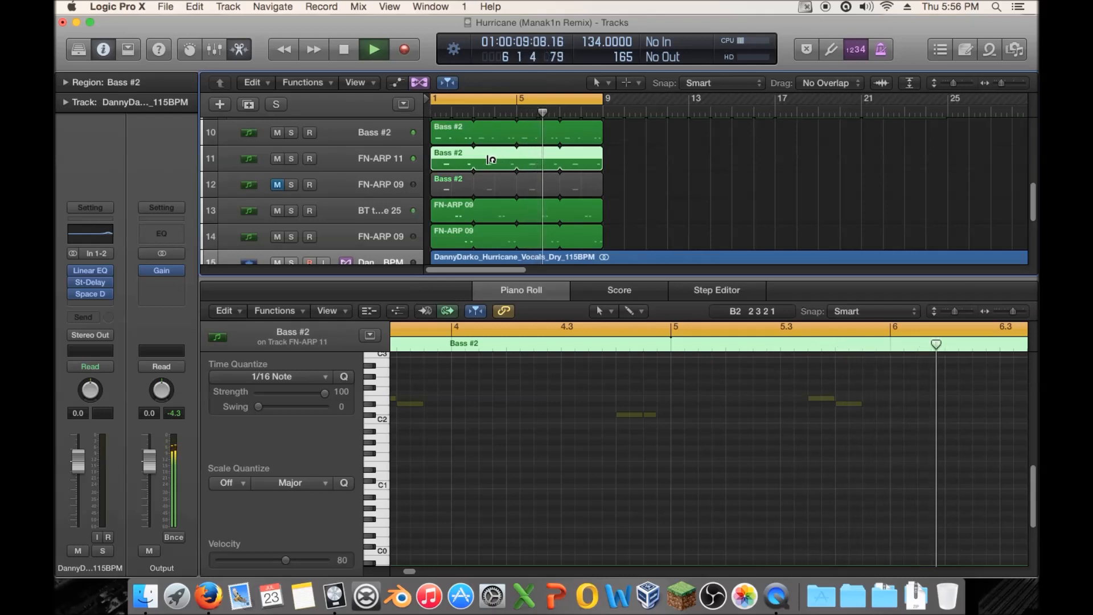
Open track 10's Bass #2 region and listen to its short notes at the end of bar 2 in the full mix
click(474, 135)
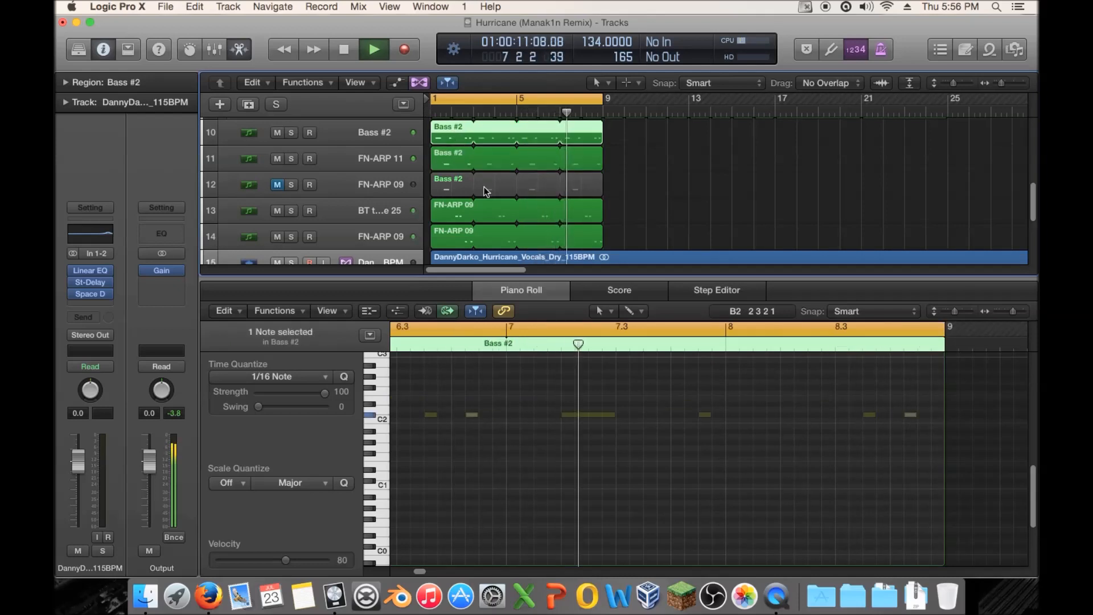
key(space)
key(space)
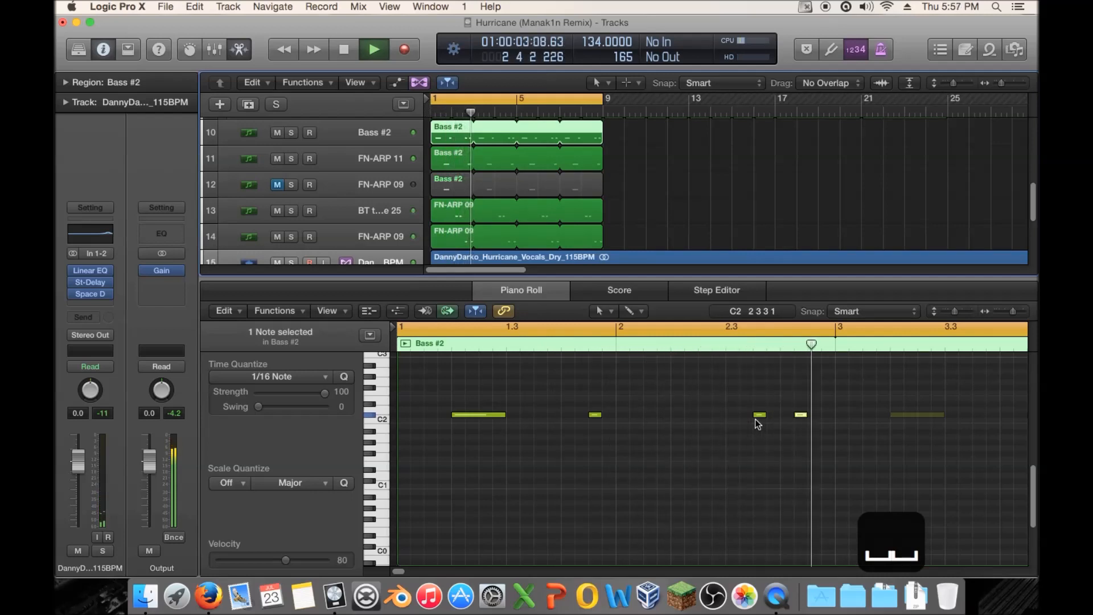
key(space)
Restore the C#2 pair at the end of bar 2 in track 11's region to two sixteenth notes with a one-sixteenth gap
click(451, 159)
click(778, 446)
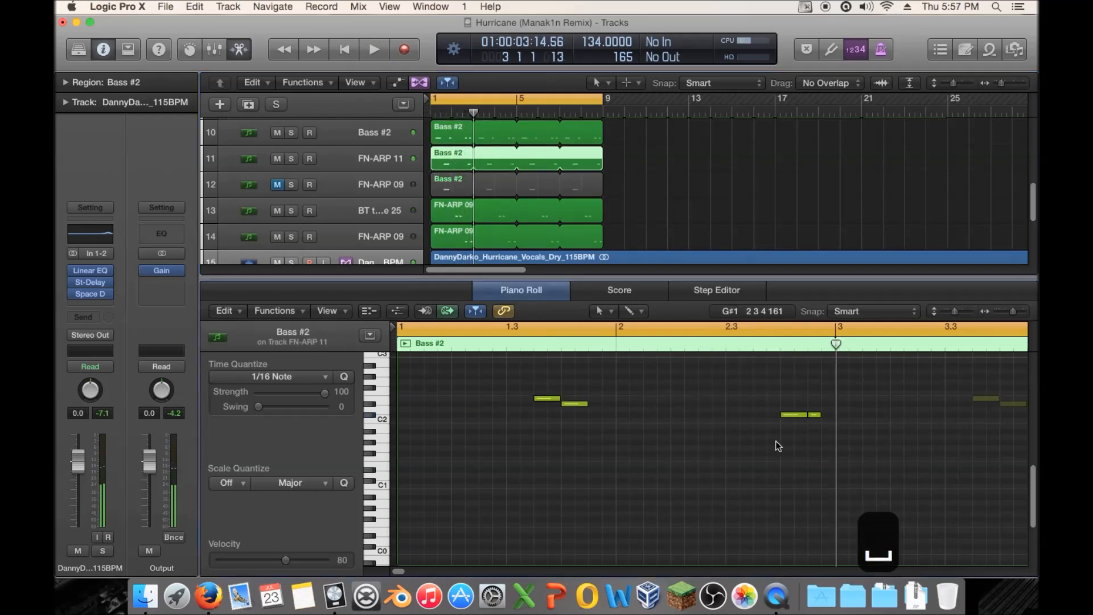
key(space)
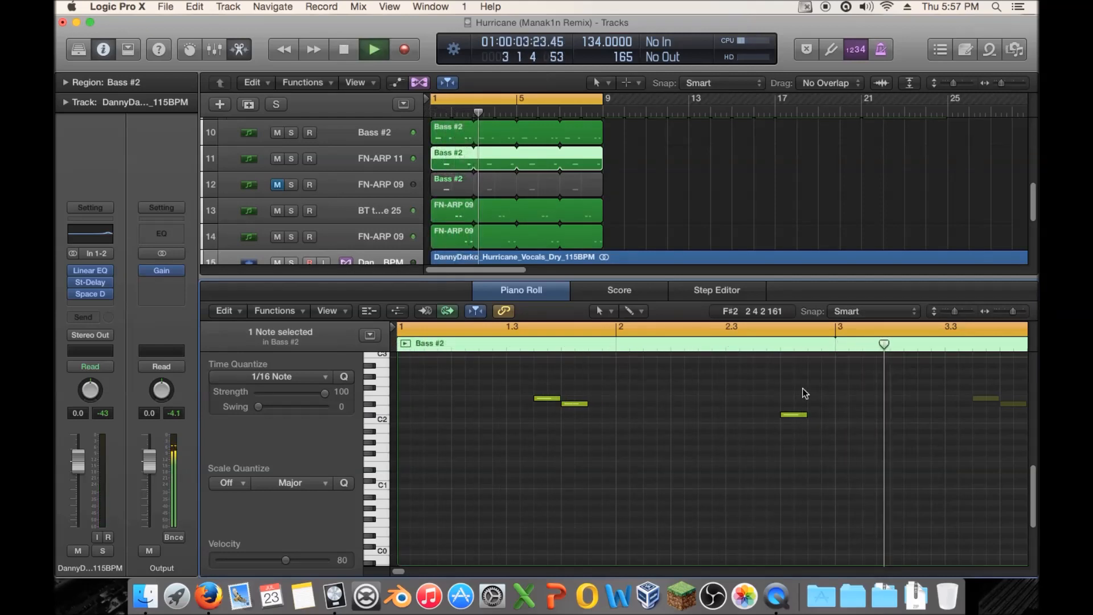
key(space)
drag(806, 414, 793, 414)
click(810, 415)
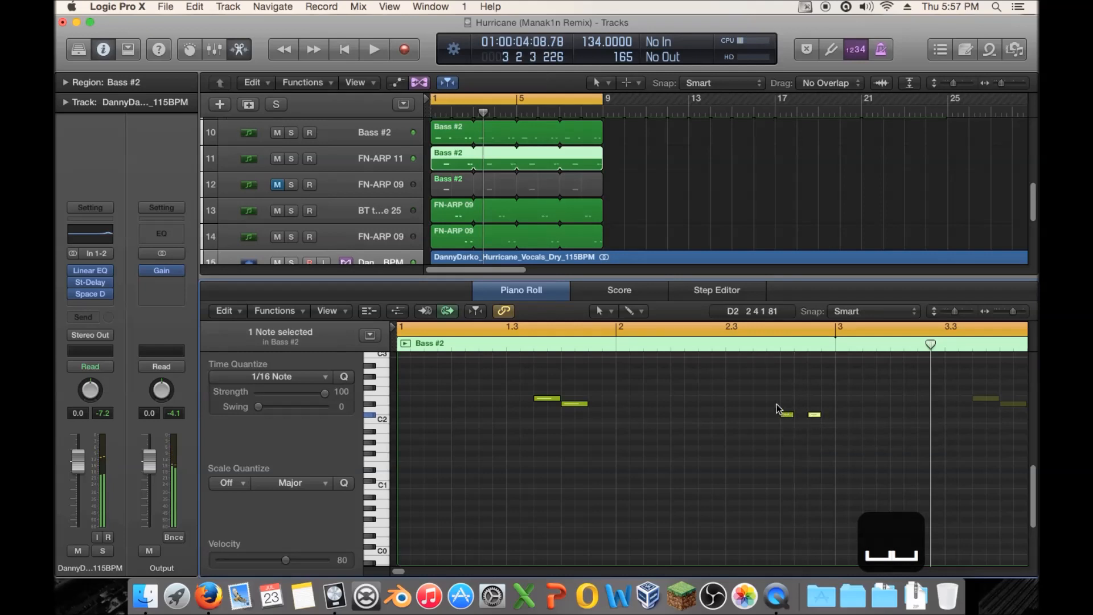
Play the full mix and mute, then unmute track 11 to compare the bass
key(space)
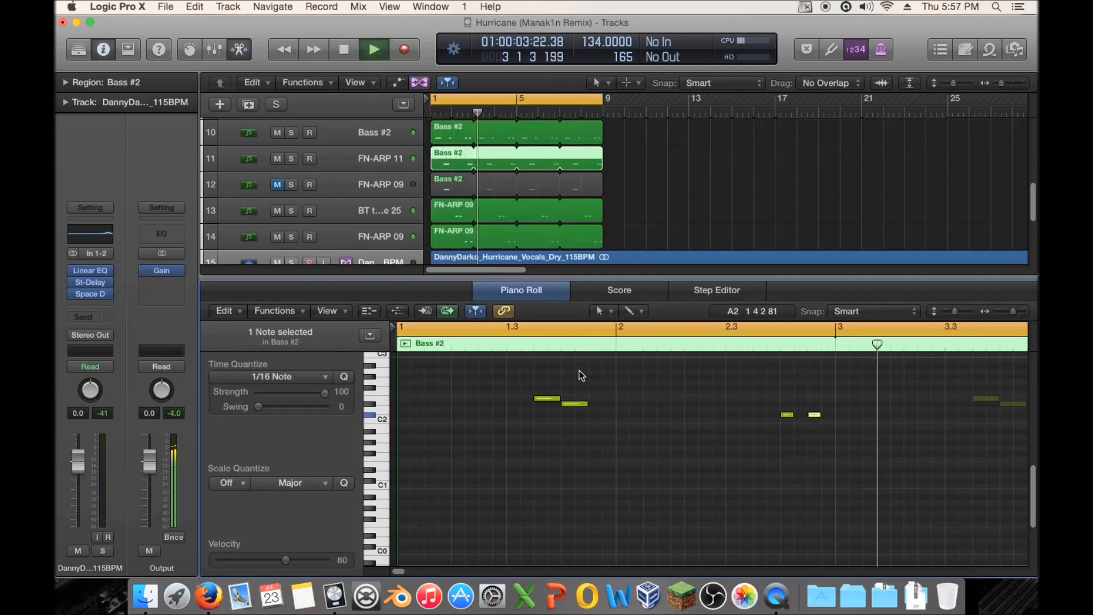
click(277, 158)
click(277, 158)
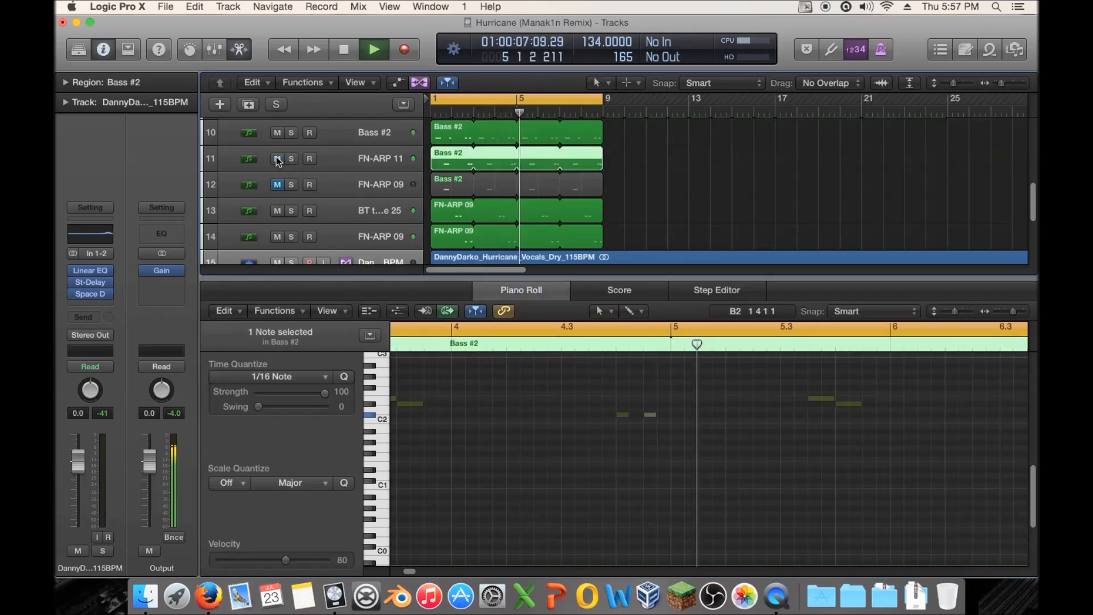
Try moving the last C#2 note of bar 2 in track 10's Bass #2 region one sixteenth later and audition it
click(451, 131)
key(space)
key(shift+space)
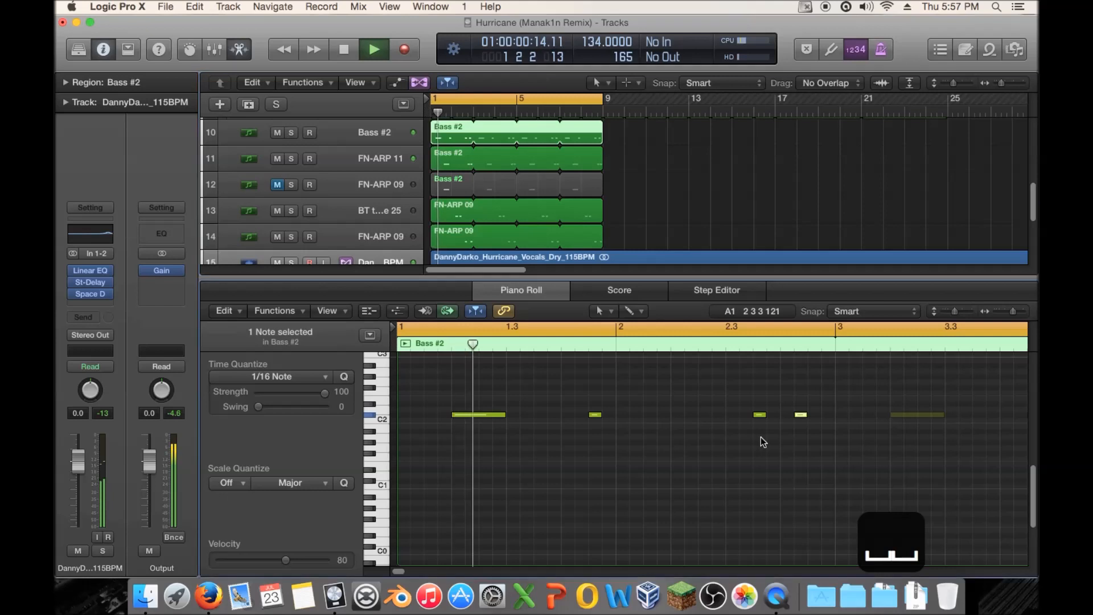
mouse_move(809, 417)
mouse_down()
mouse_move(788, 417)
mouse_move(815, 420)
mouse_up()
key(space)
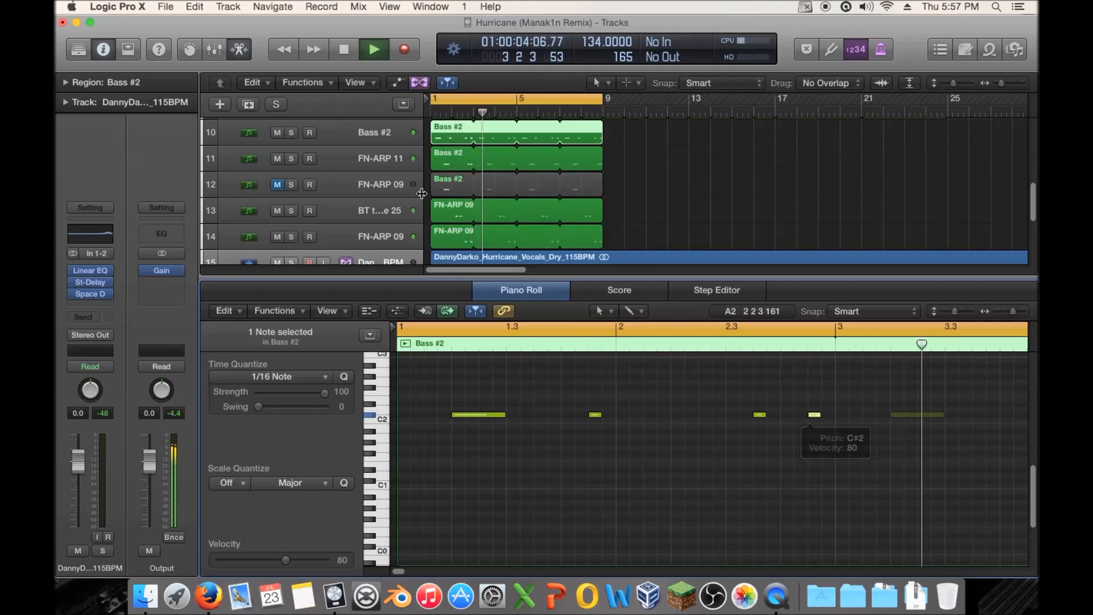
Move the C#2 pair at the end of bar 2 in track 11's Bass #2 region one sixteenth earlier
click(456, 158)
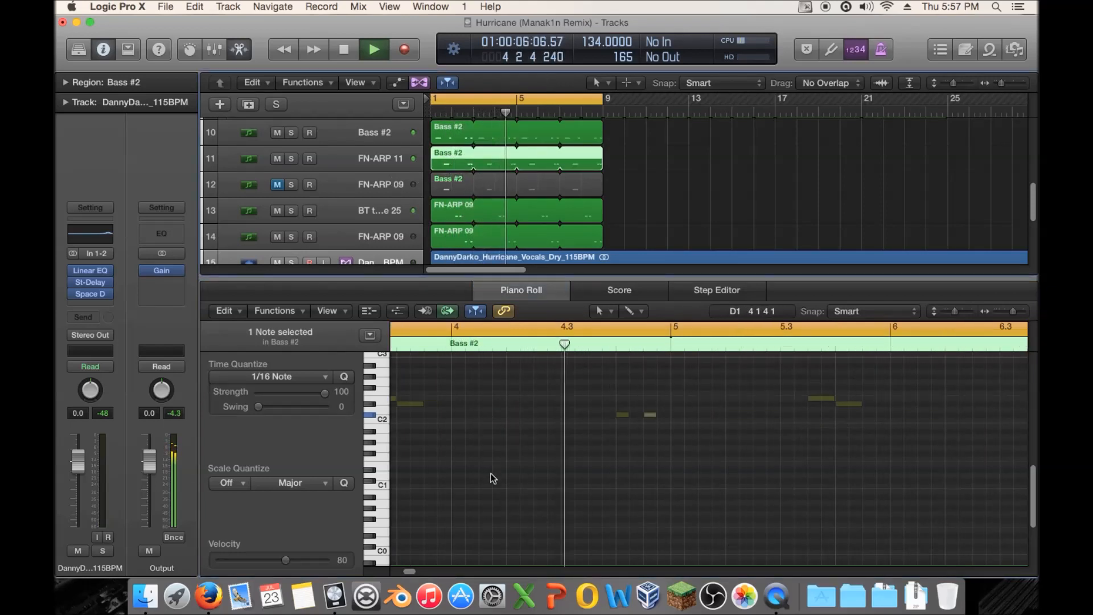
click(408, 567)
drag(408, 567, 398, 568)
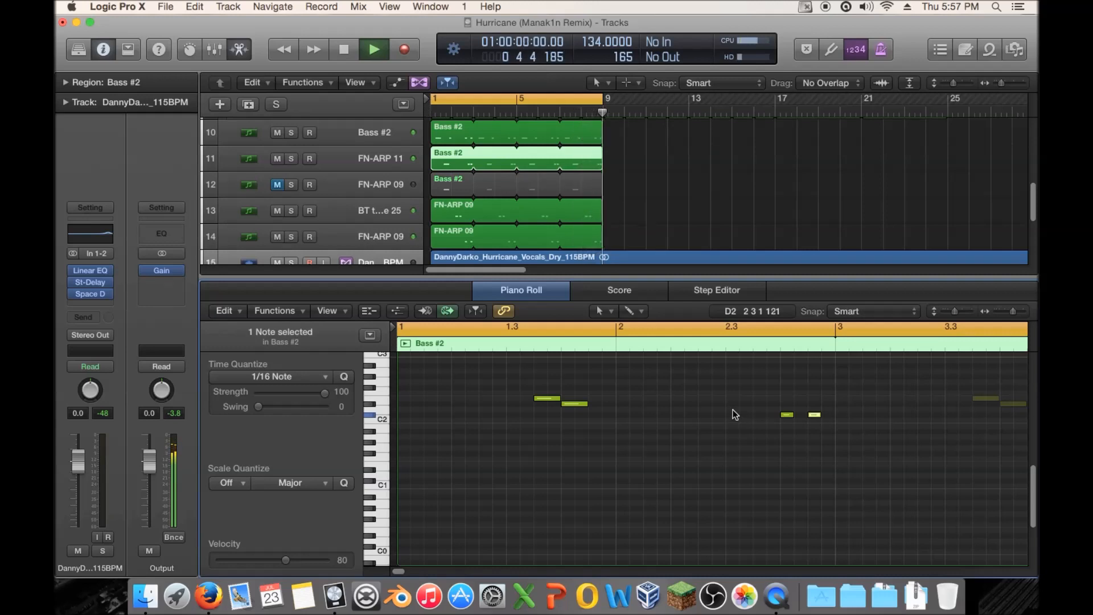
key(space)
click(464, 146)
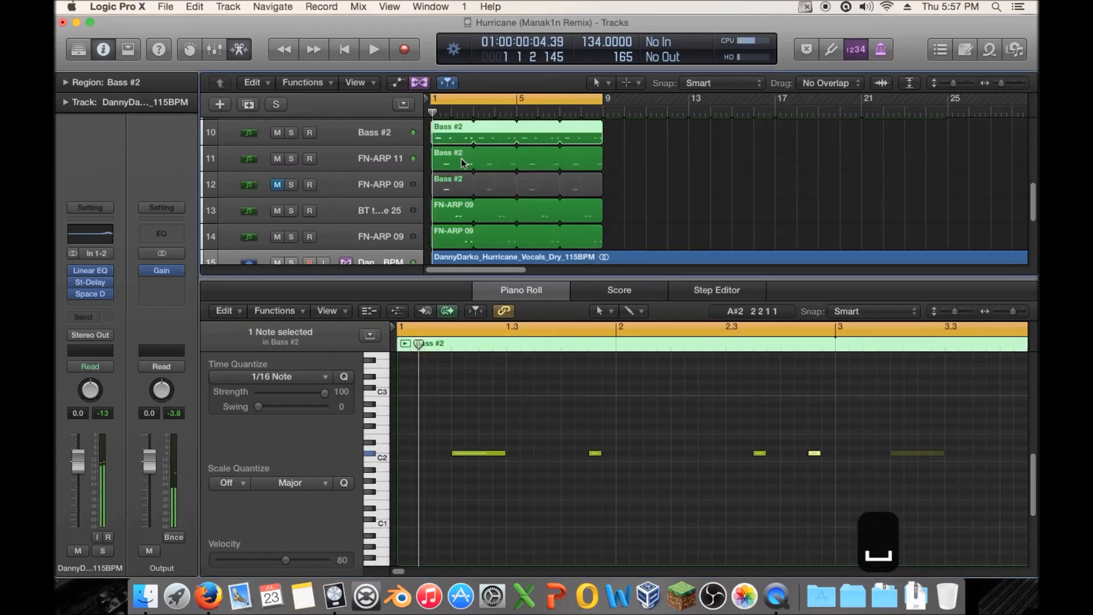
click(460, 159)
click(803, 472)
mouse_move(815, 457)
mouse_down()
mouse_move(790, 458)
mouse_move(802, 456)
mouse_up()
Move the last C#2 note of bar 2 in track 10's region one sixteenth earlier and audition the fill
click(449, 137)
click(780, 439)
key(space)
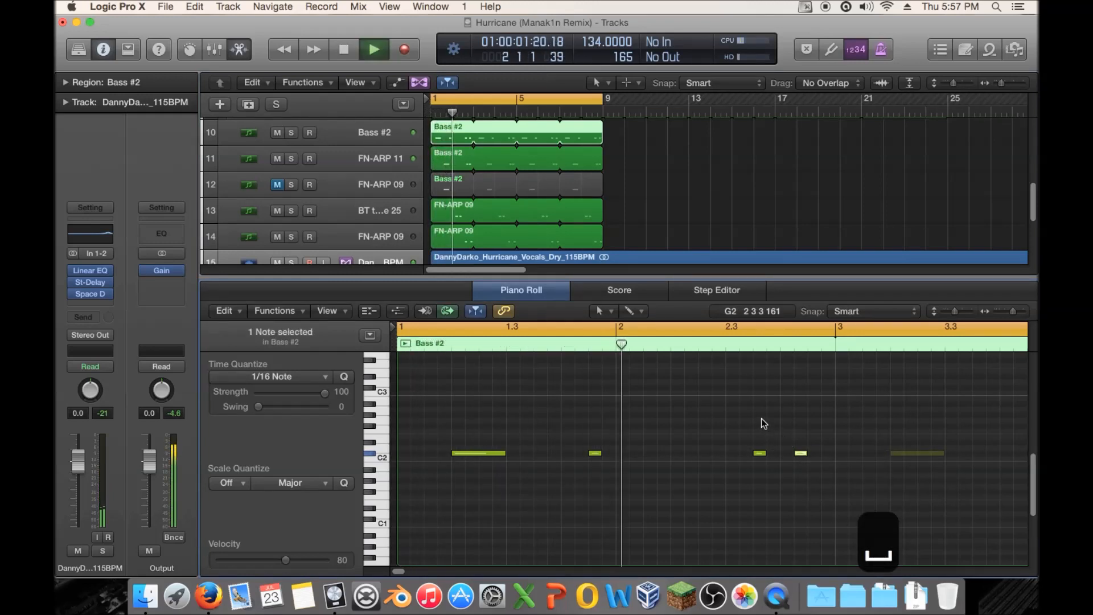
key(space)
key(space)
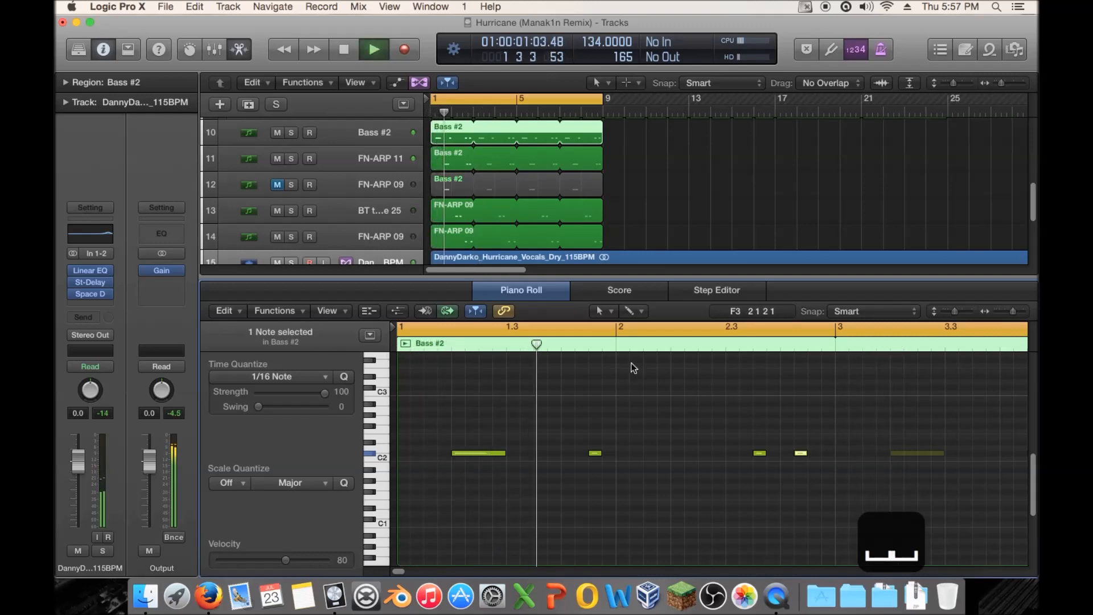
key(space)
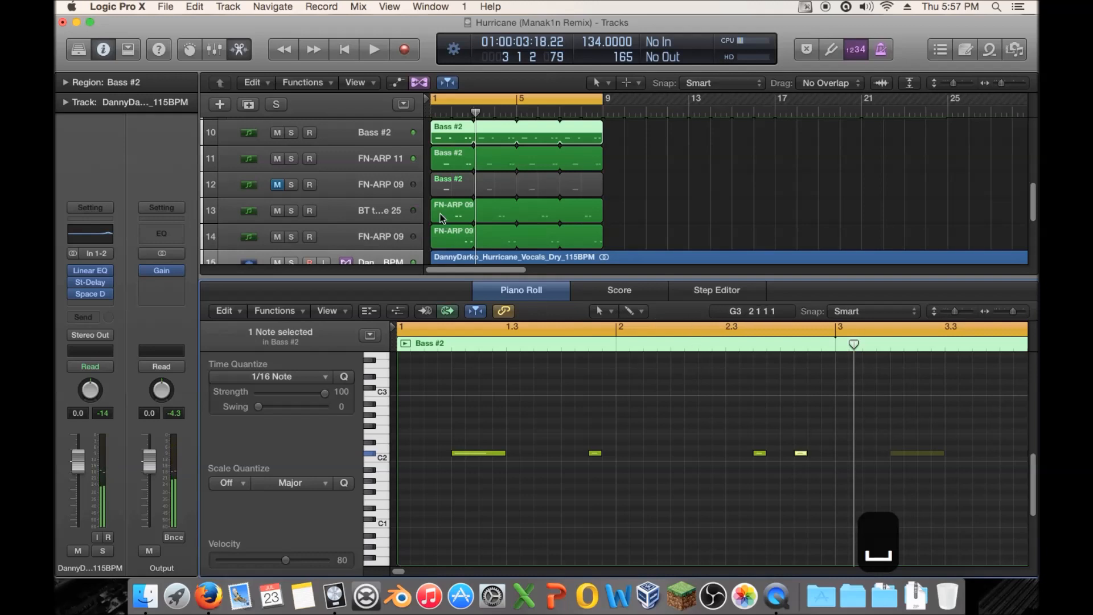
Solo track 10 and reorder the muted FN-ARP 09 track 12 down to position 14
click(340, 157)
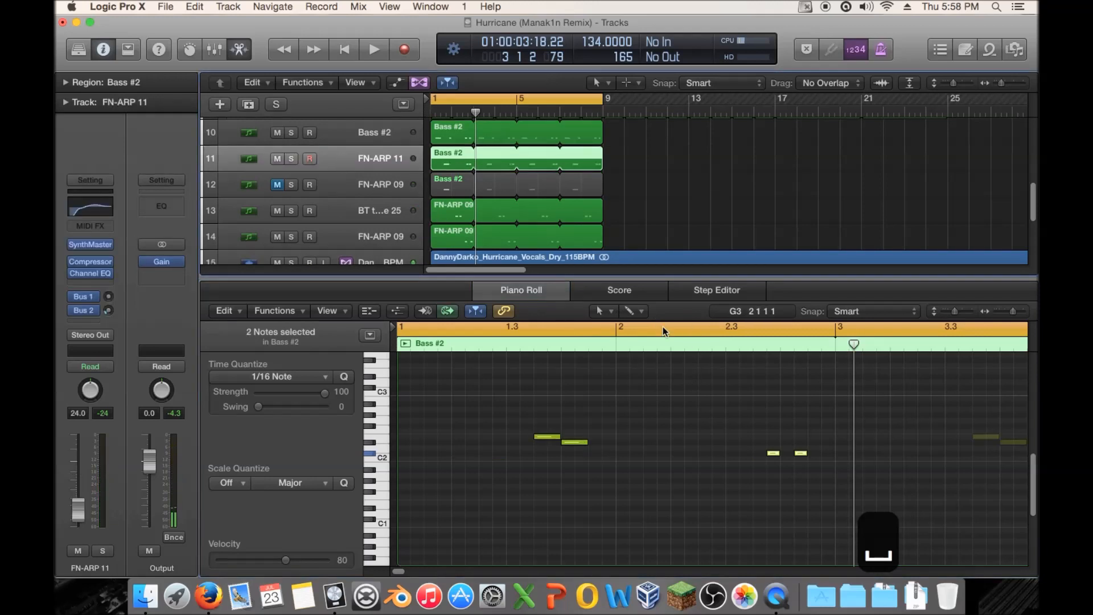
drag(765, 419, 795, 466)
click(292, 132)
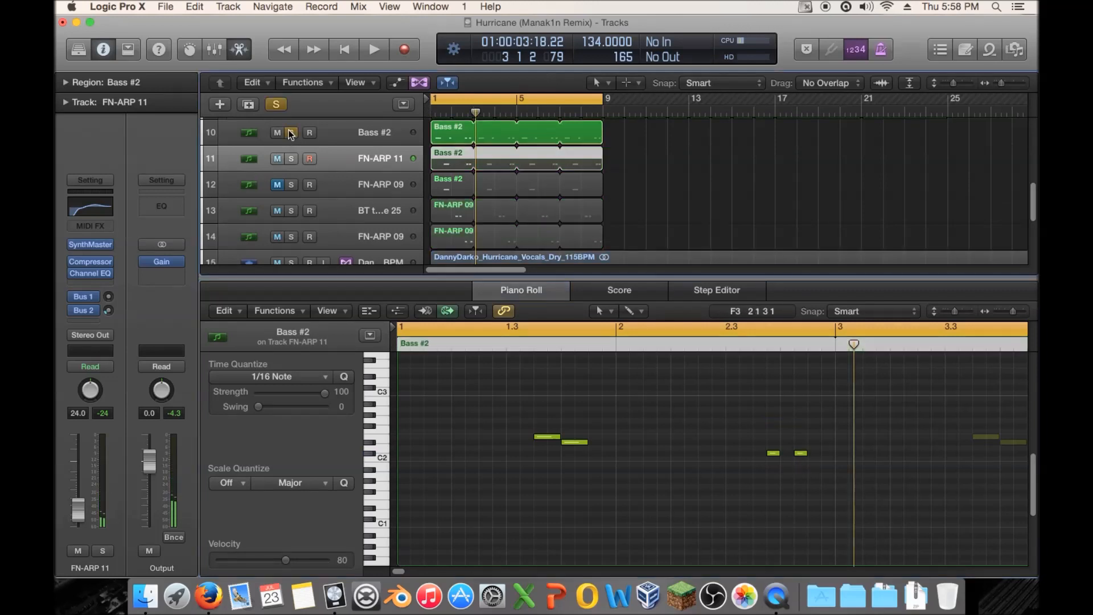
drag(339, 184, 352, 211)
scroll(387, 202, up, 2)
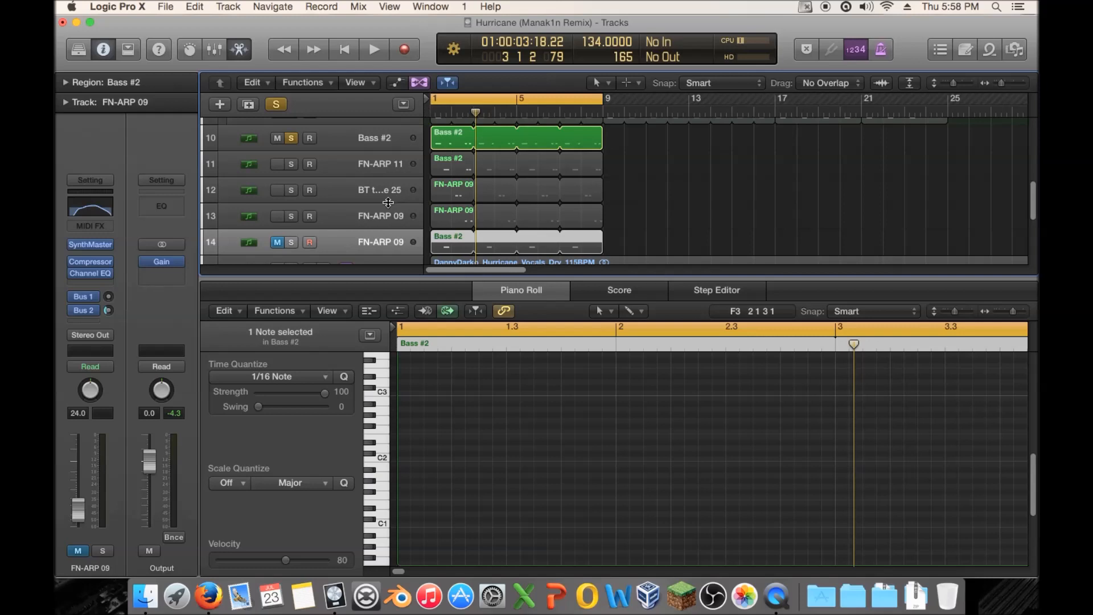
Solo tracks 11 to 13 together with track 10, play the first two bars and select track 11
drag(287, 219, 291, 163)
key(space)
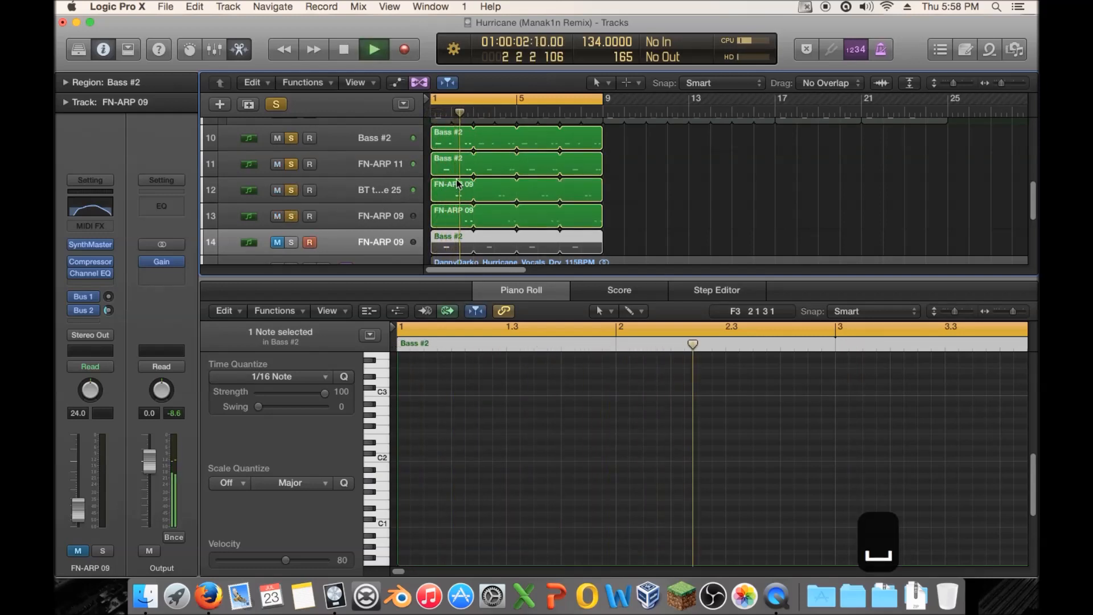
click(367, 165)
key(space)
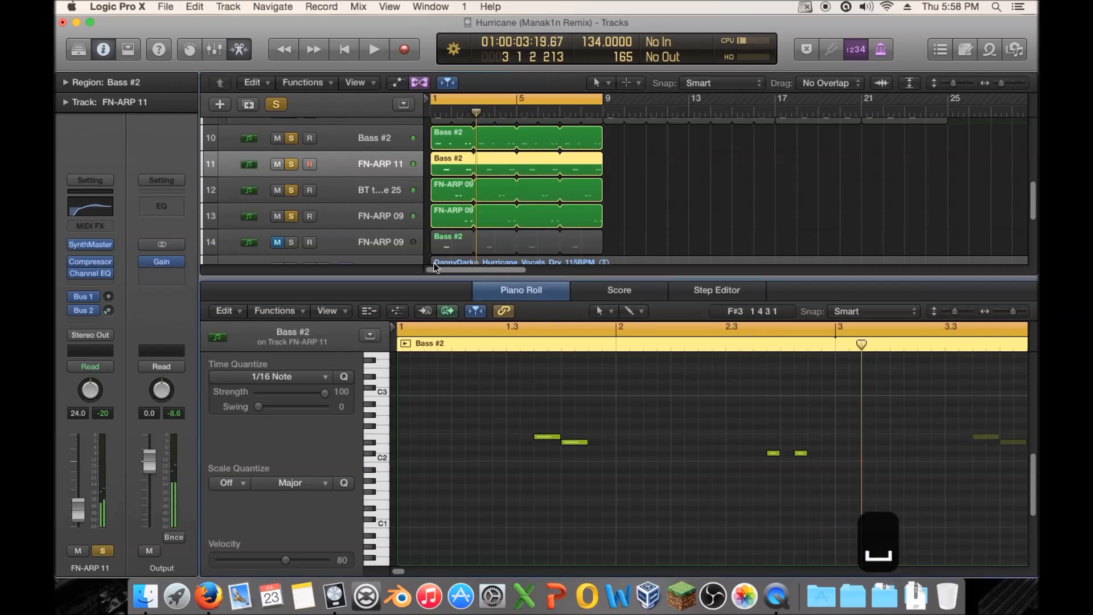
Mute the last C#2 note of bar 2 in track 10's Bass #2 region and audition the fill
click(449, 144)
click(801, 454)
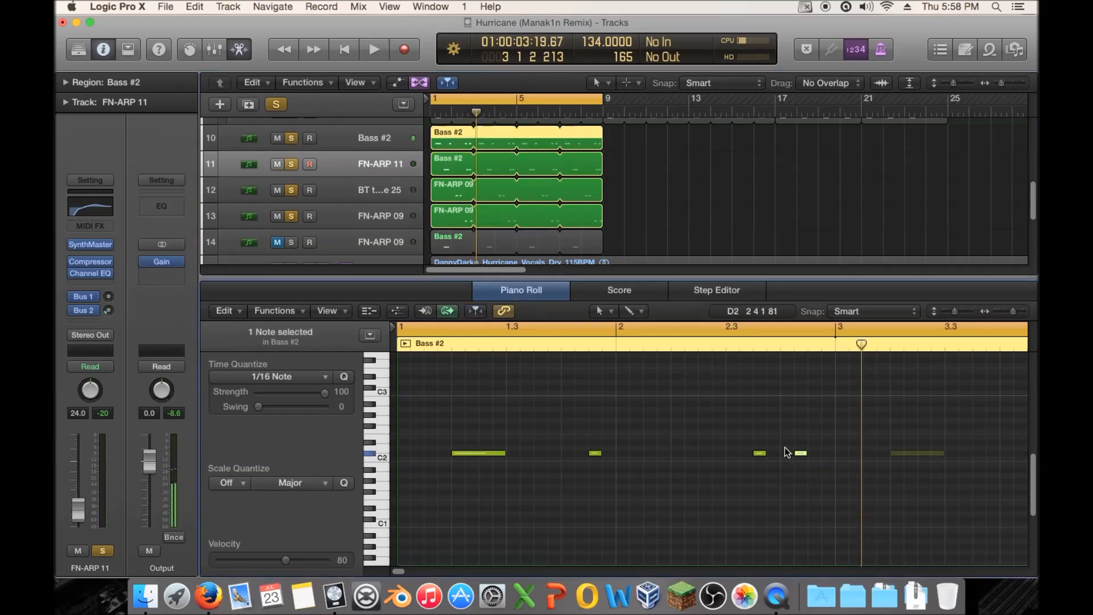
key(ctrl+m)
key(space)
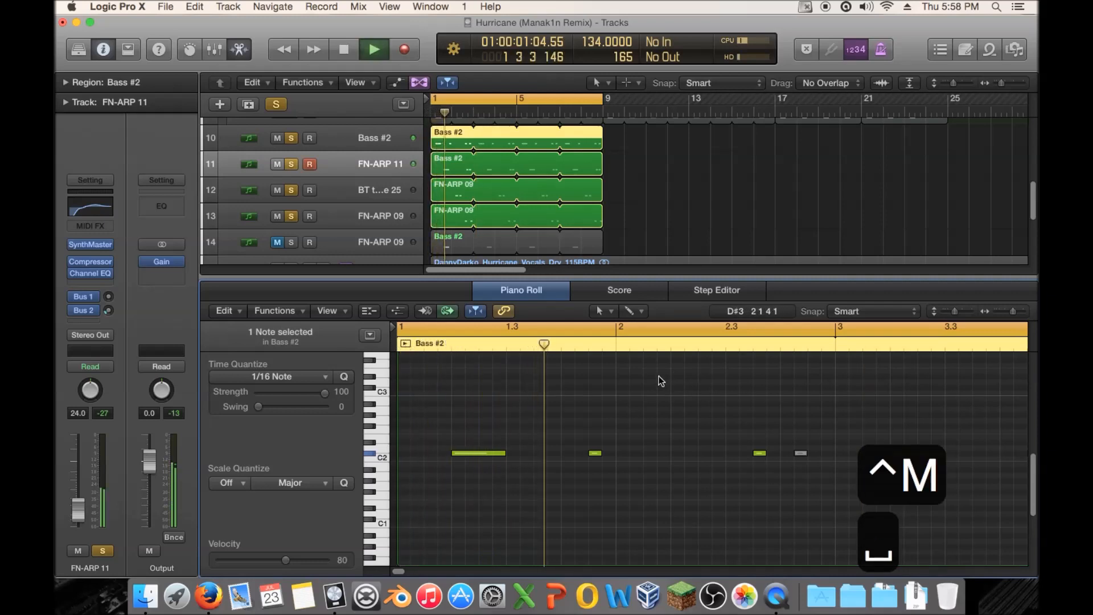
key(space)
Delete the last C#2 note in track 11's bar 2 pair, lengthen the first to three sixteenths, and audition it
click(454, 173)
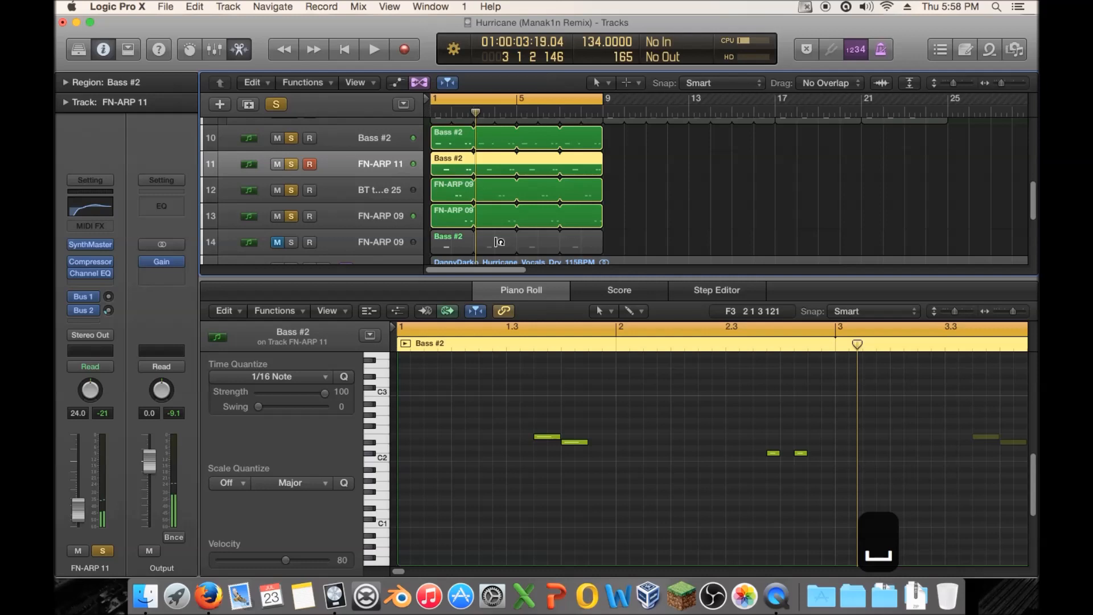
click(798, 453)
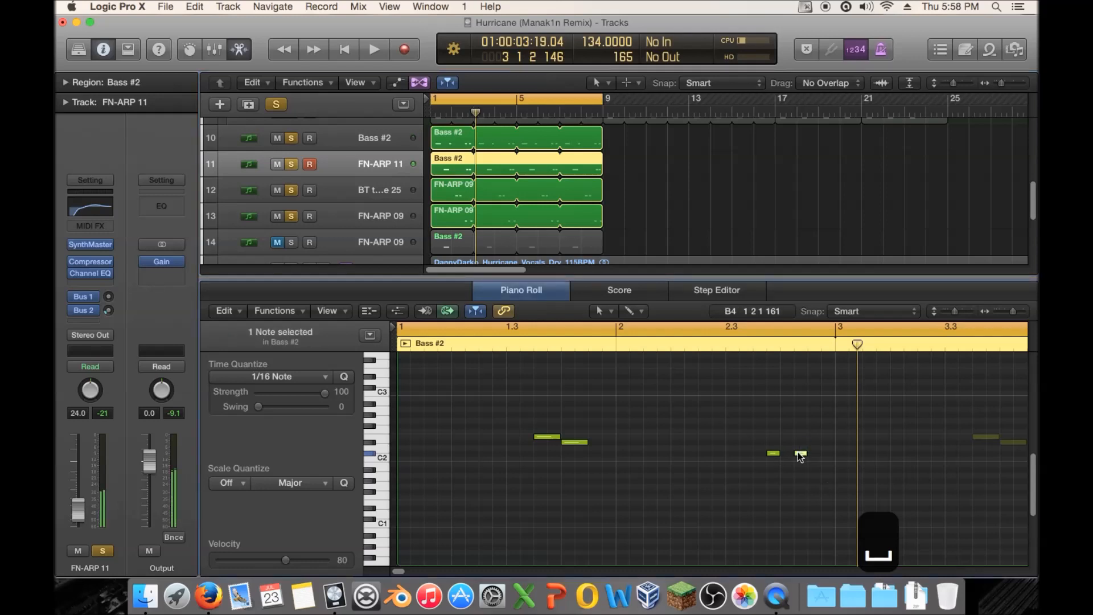
key(Delete)
drag(777, 453, 805, 454)
key(space)
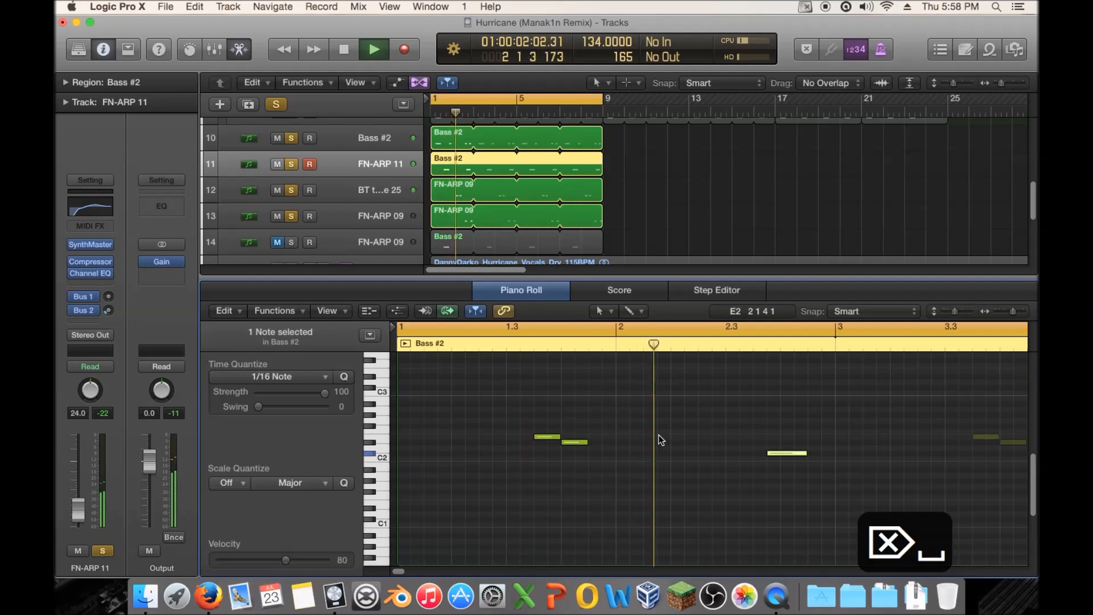
key(space)
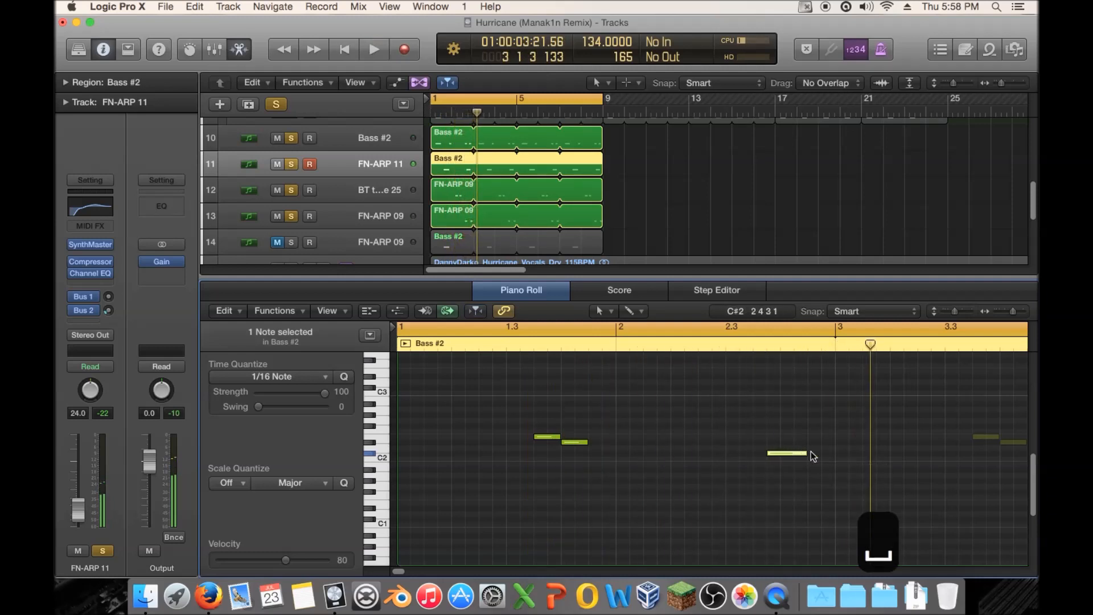
Move the unmuted C#2 note near the end of track 10's bar 2 directly behind the muted note and audition it
click(460, 140)
key(space)
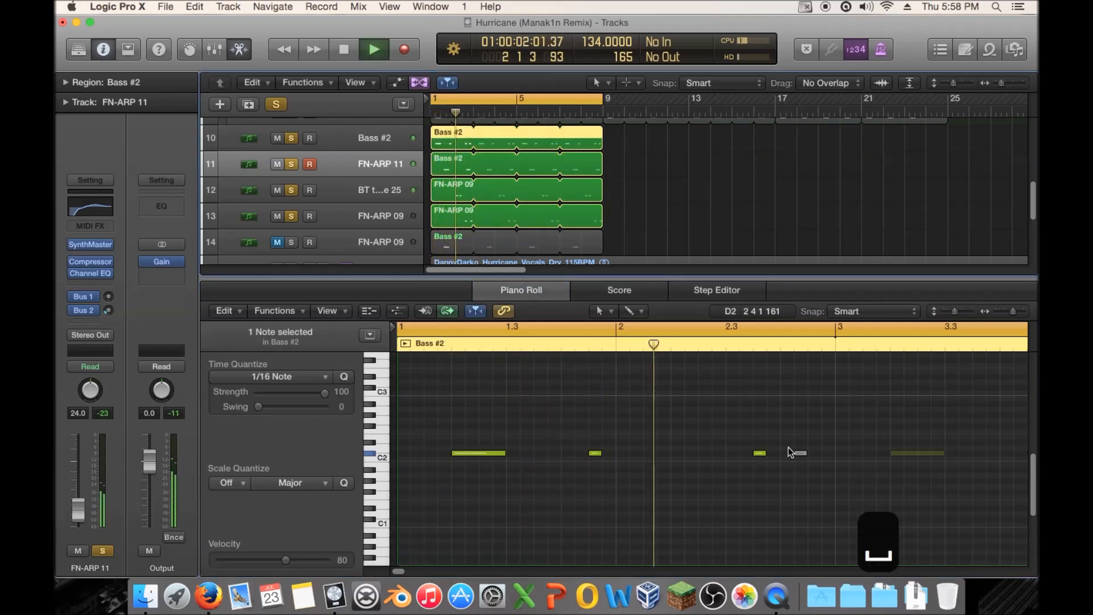
key(space)
click(759, 453)
drag(759, 453, 814, 455)
key(space)
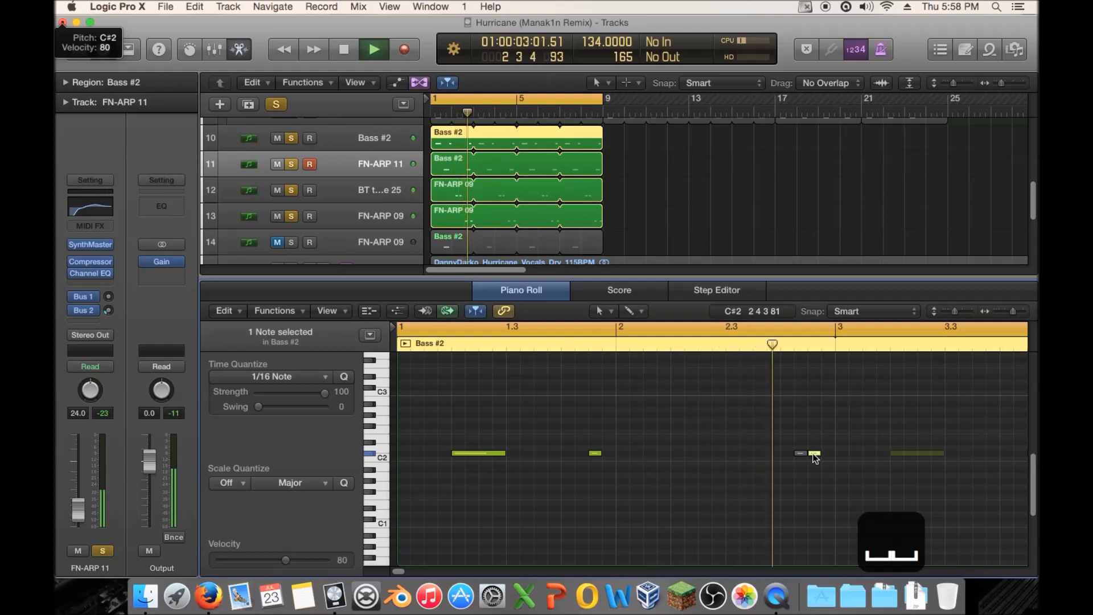
key(space)
Move the long C#2 note in bar 2 of track 11's region one sixteenth earlier and audition the change
click(458, 172)
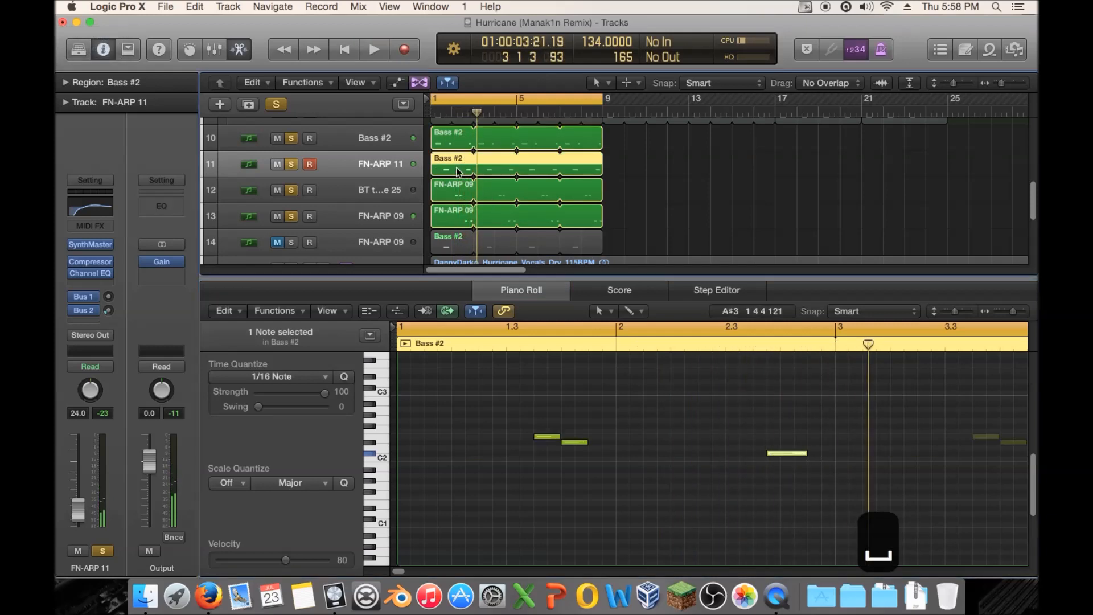
drag(771, 448, 755, 454)
key(space)
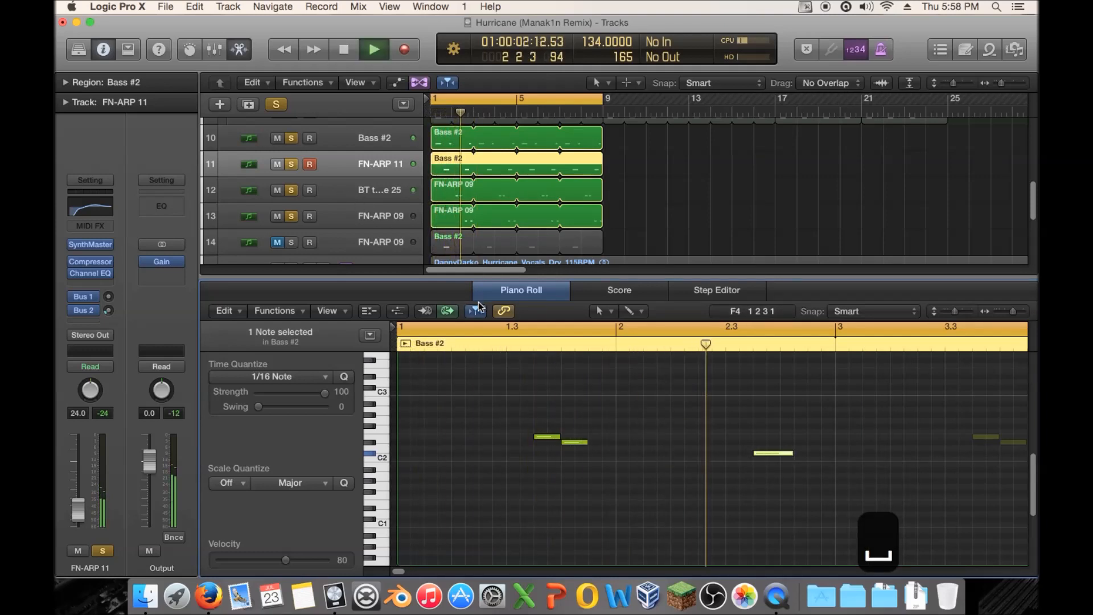
key(space)
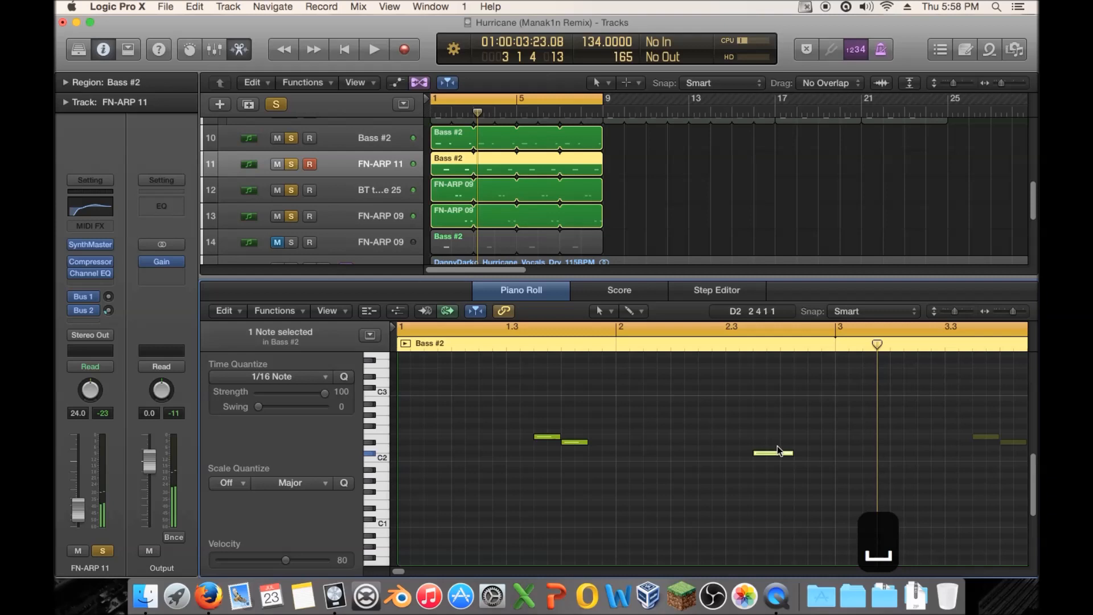
Listen further through the loop and lengthen the C#2 note in track 11's bar 2 to four sixteenths
mouse_move(790, 452)
mouse_down()
mouse_move(803, 453)
mouse_move(779, 454)
mouse_up()
key(space)
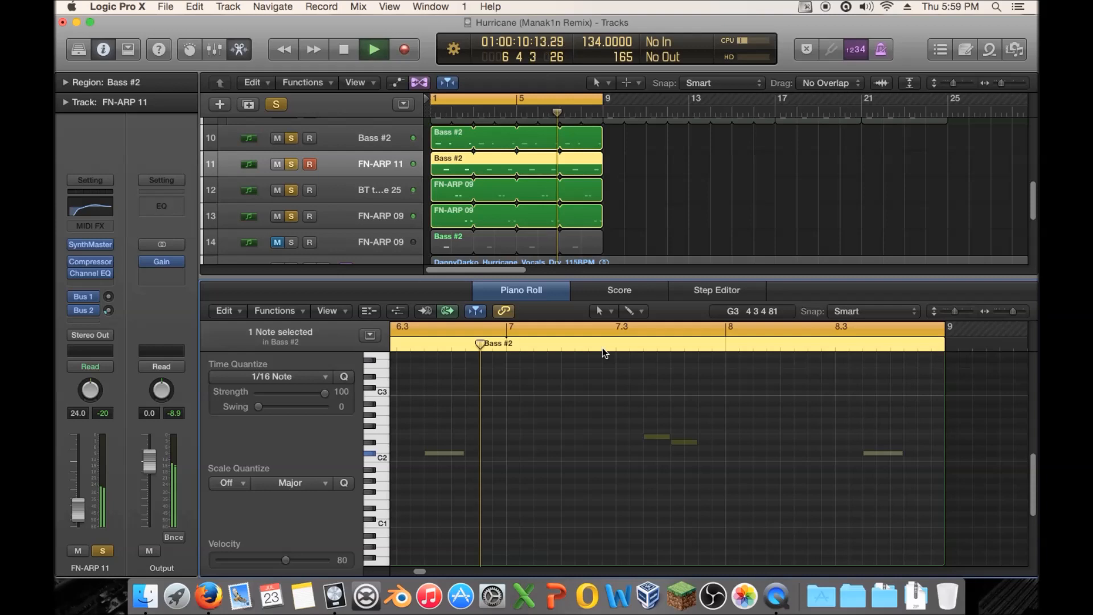
key(space)
drag(419, 571, 395, 568)
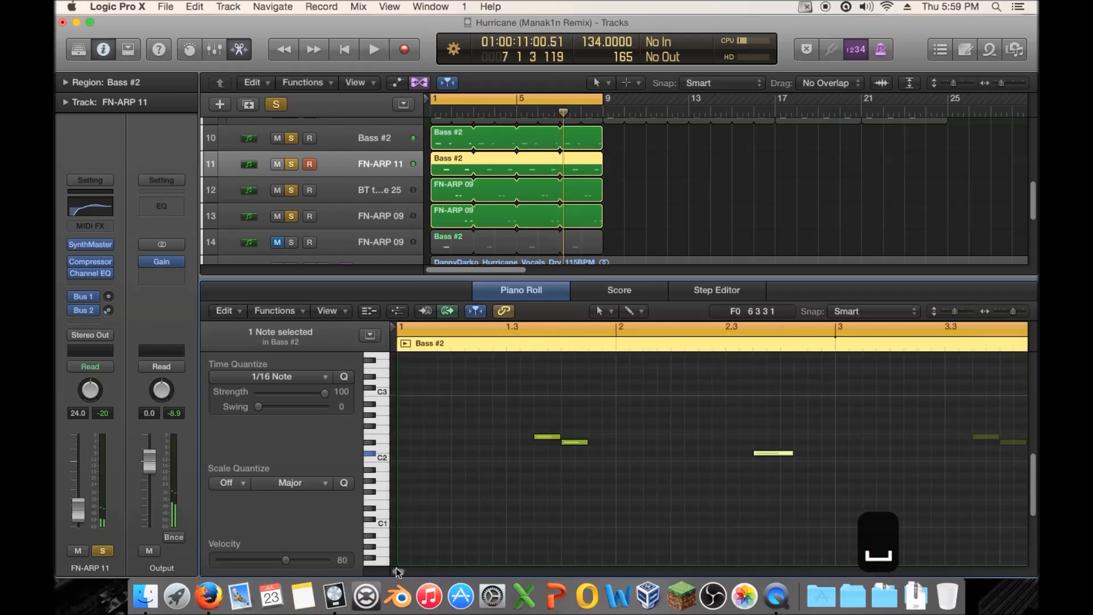
drag(790, 453, 806, 453)
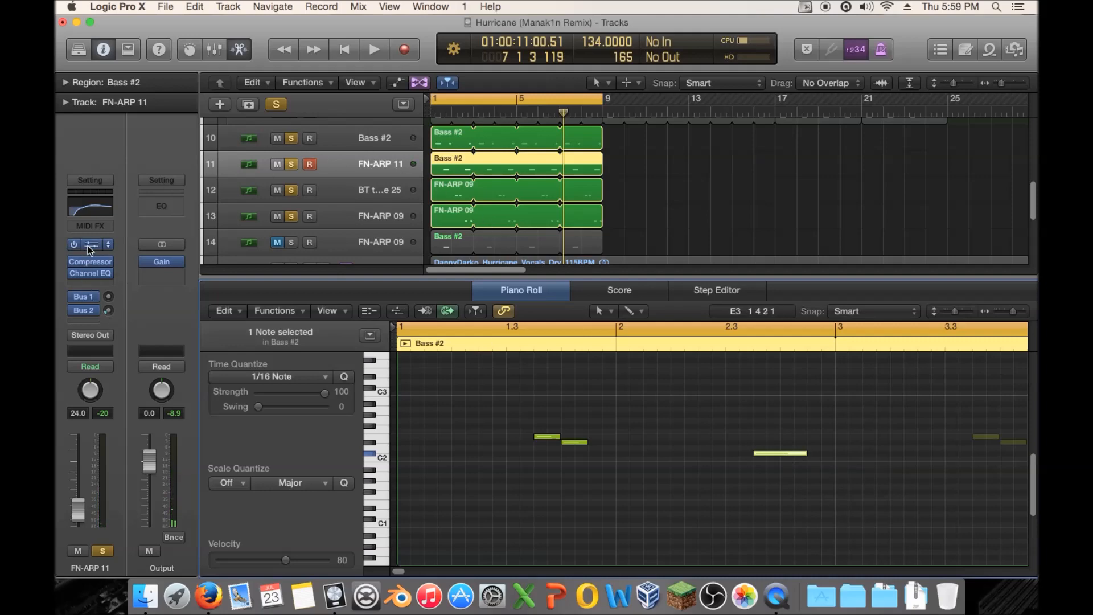
Inspect the arpeggiator pattern of track 11's SynthMaster FN-ARP 11 patch during playback, then close the instrument window
click(88, 244)
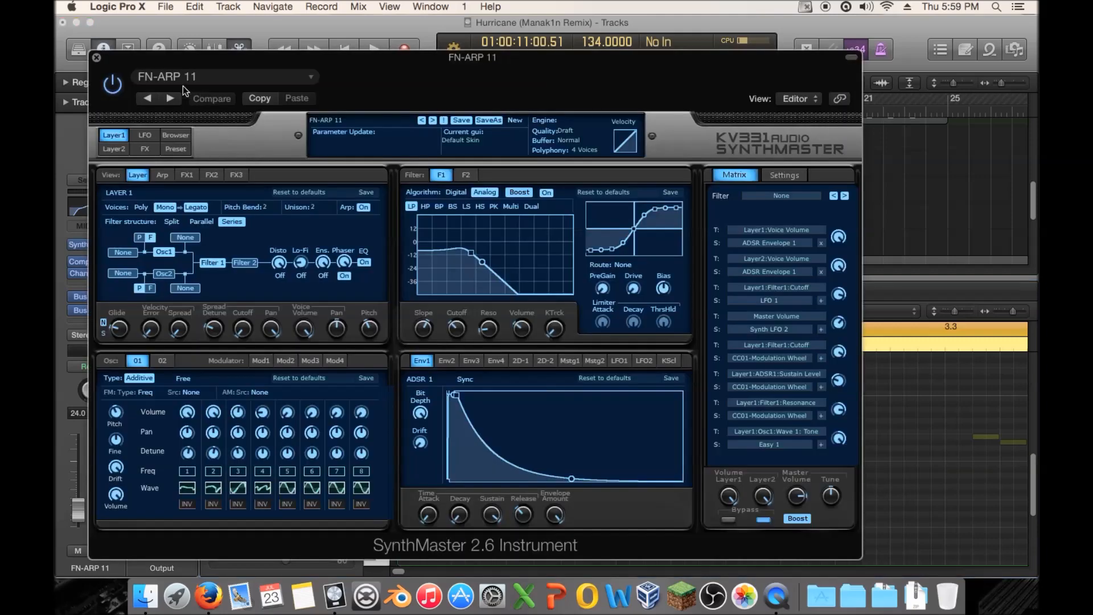
click(163, 175)
key(space)
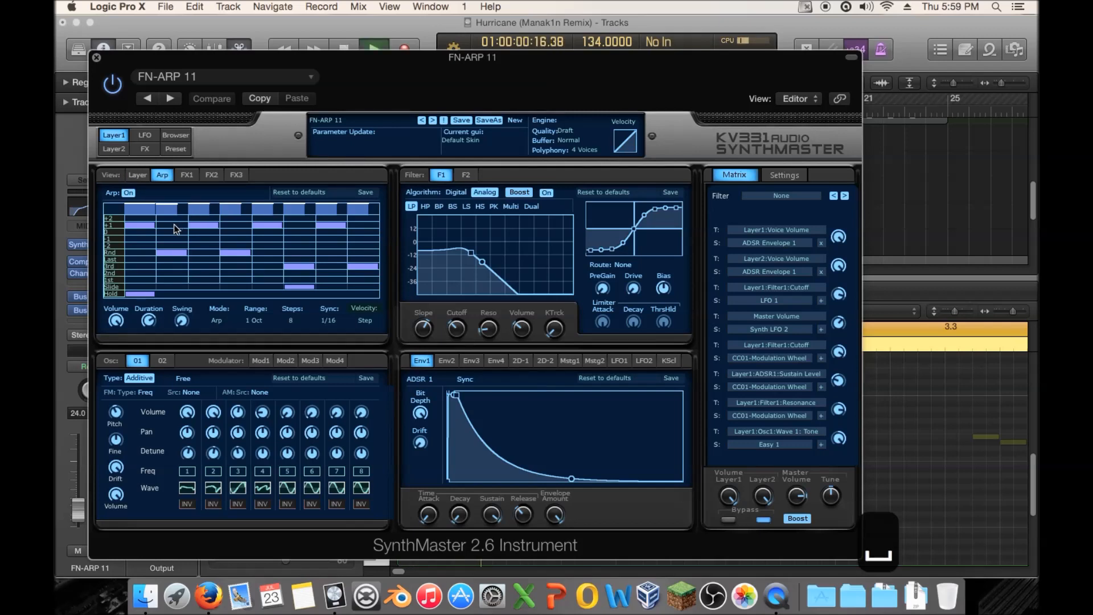
key(space)
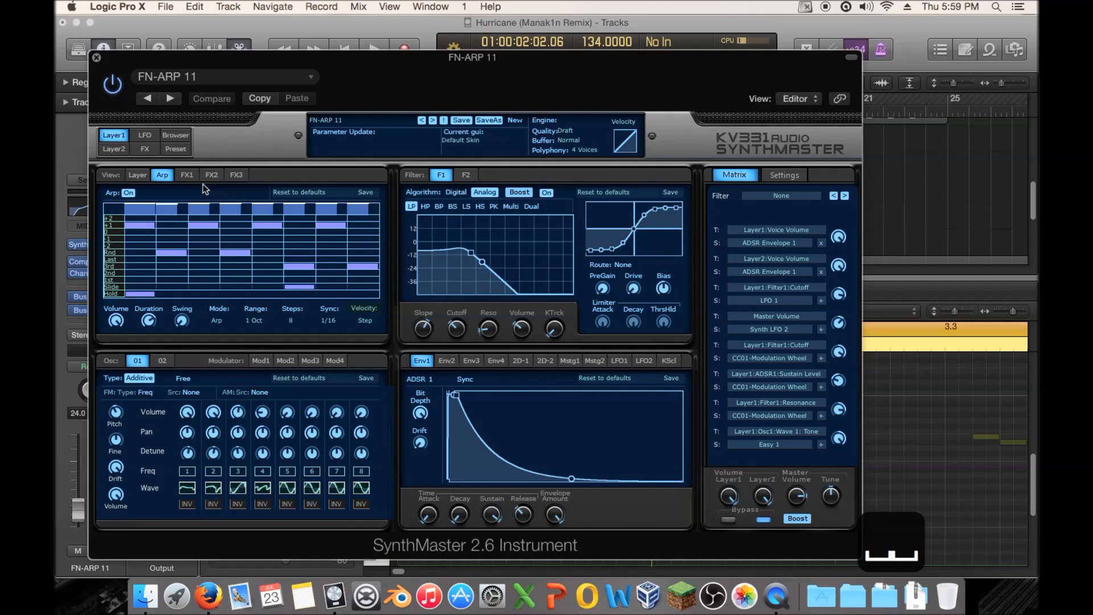
click(97, 58)
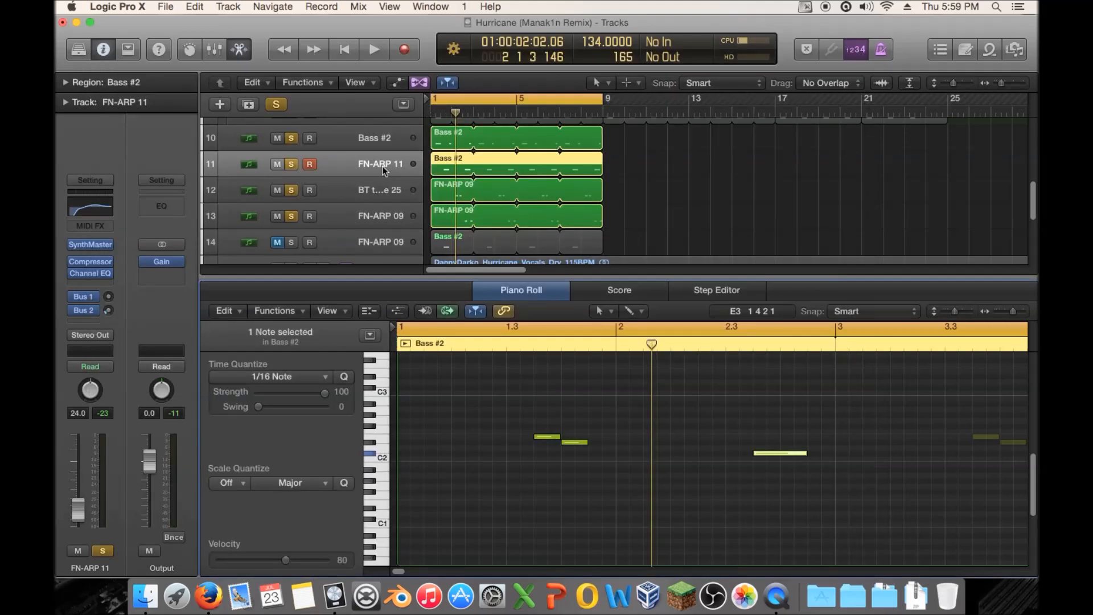
Solo only track 11 and play its Bass #2 region from the start
alt+click(291, 164)
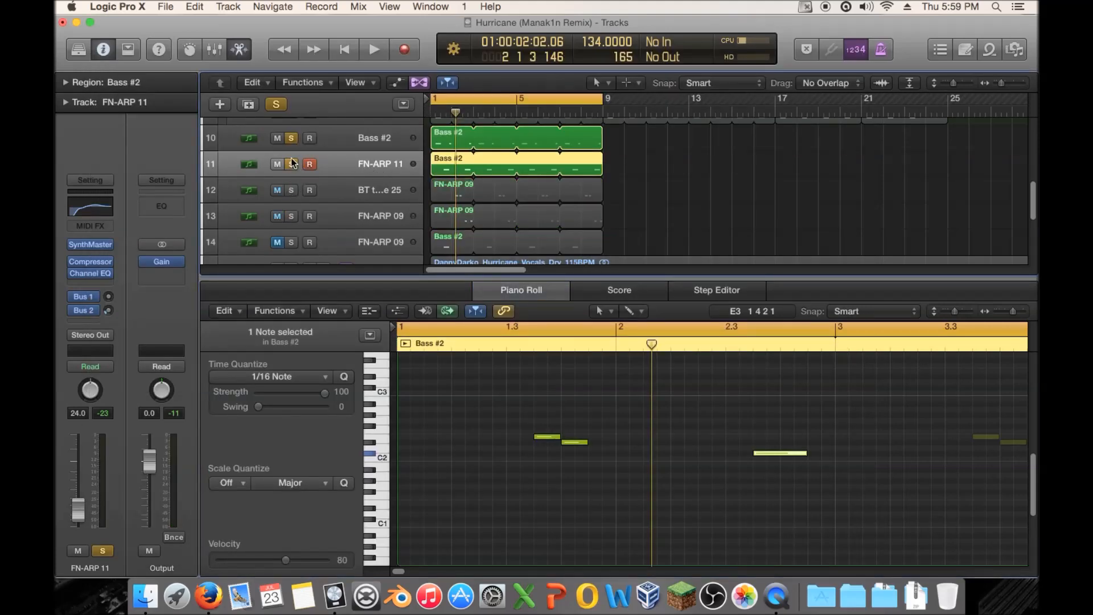
key(space)
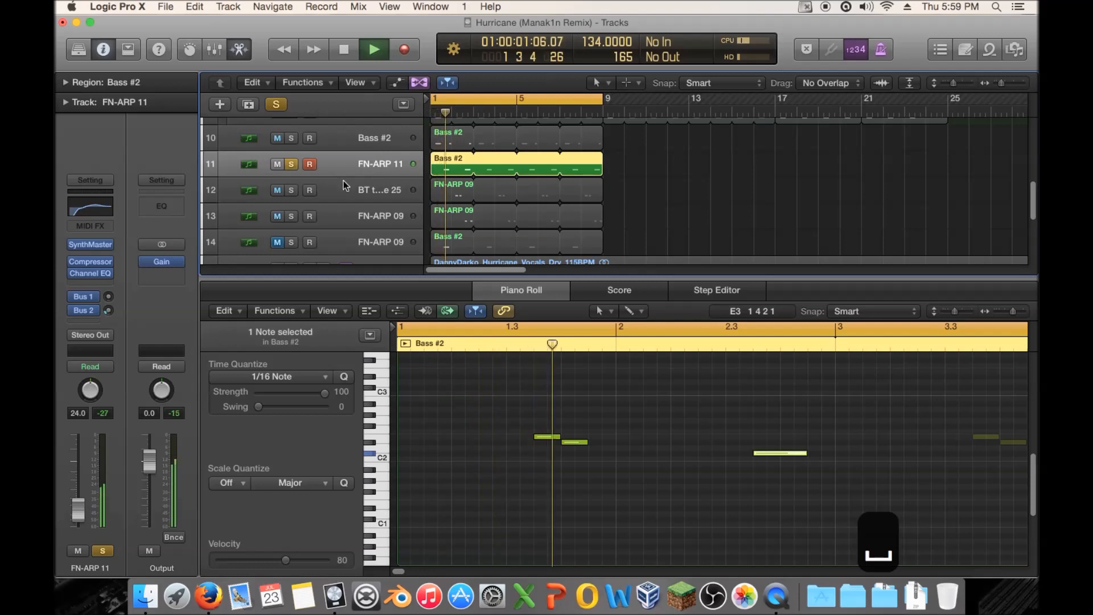
Try the C#2 note in bar 2 of track 11's Bass #2 region at one sixteenth, audition it, and restore its four-sixteenth length
key(space)
click(773, 451)
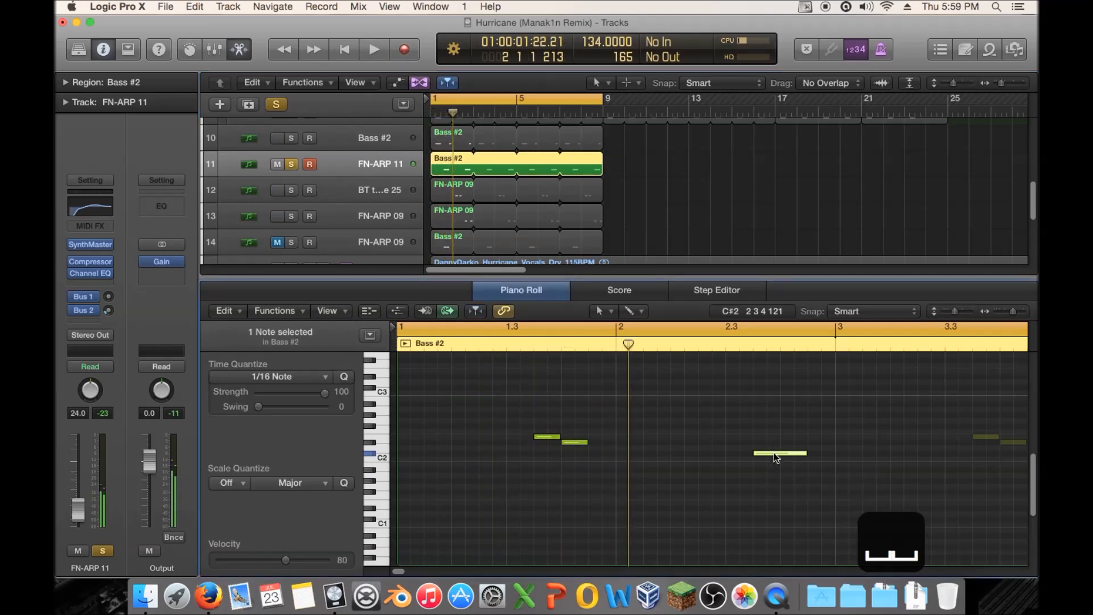
drag(805, 452, 760, 453)
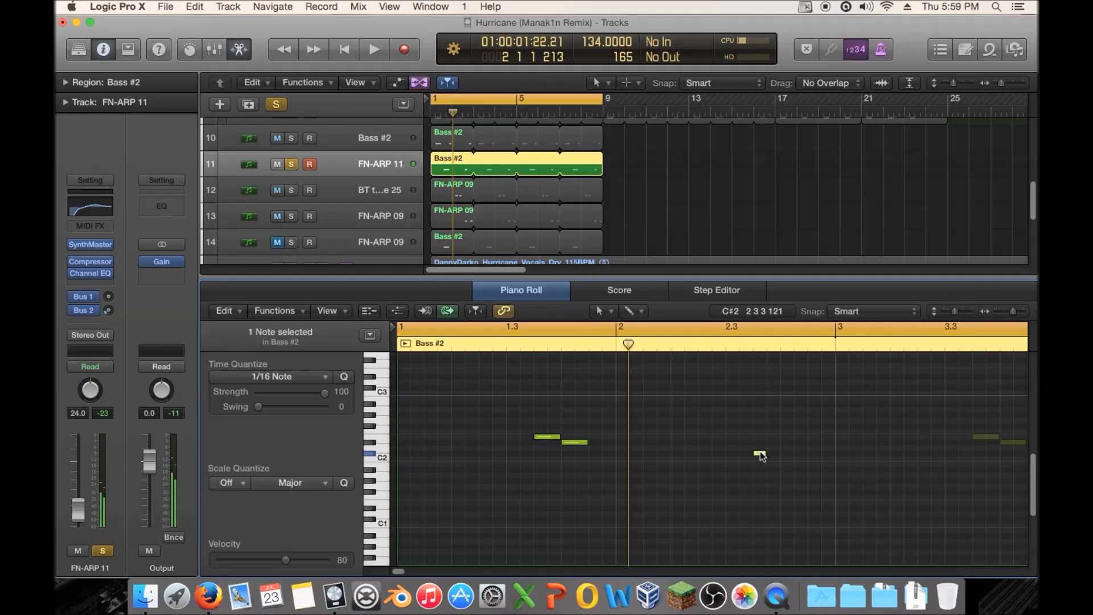
double_click(740, 345)
key(space)
drag(763, 454, 806, 453)
Examine the LFO, FX, Layer 1 and Arp pages of track 11's SynthMaster instrument, playing the loop briefly
click(91, 244)
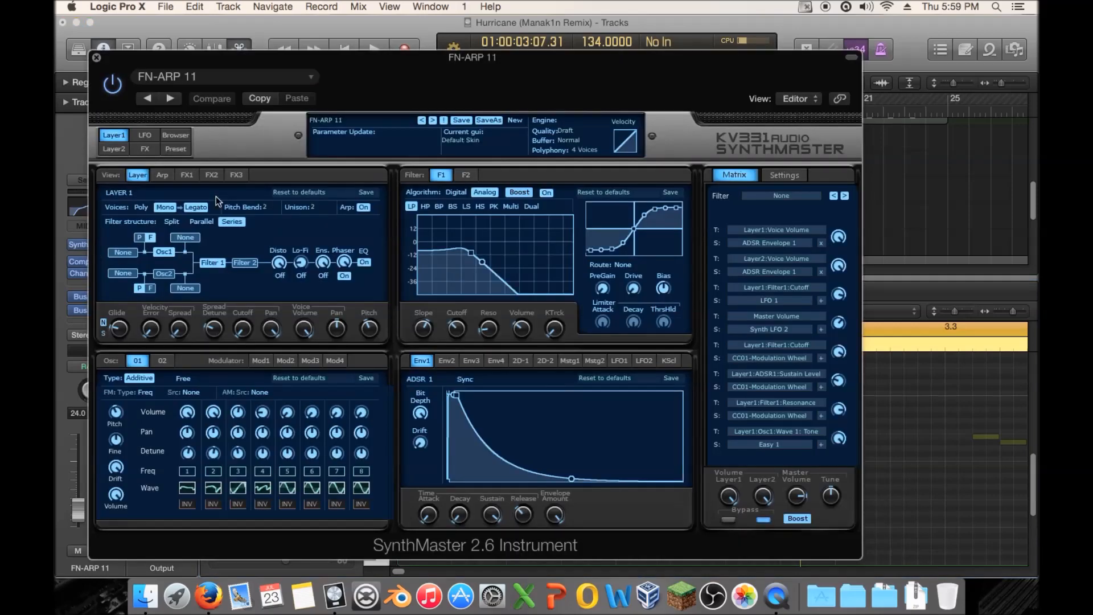
click(143, 135)
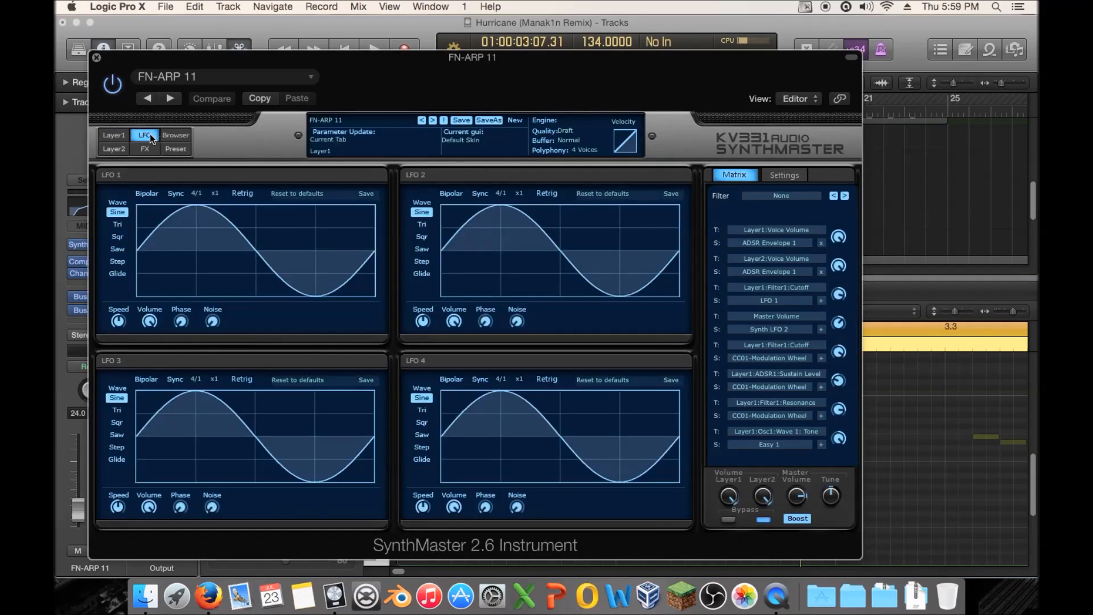
drag(161, 57, 287, 81)
key(space)
key(space)
click(244, 162)
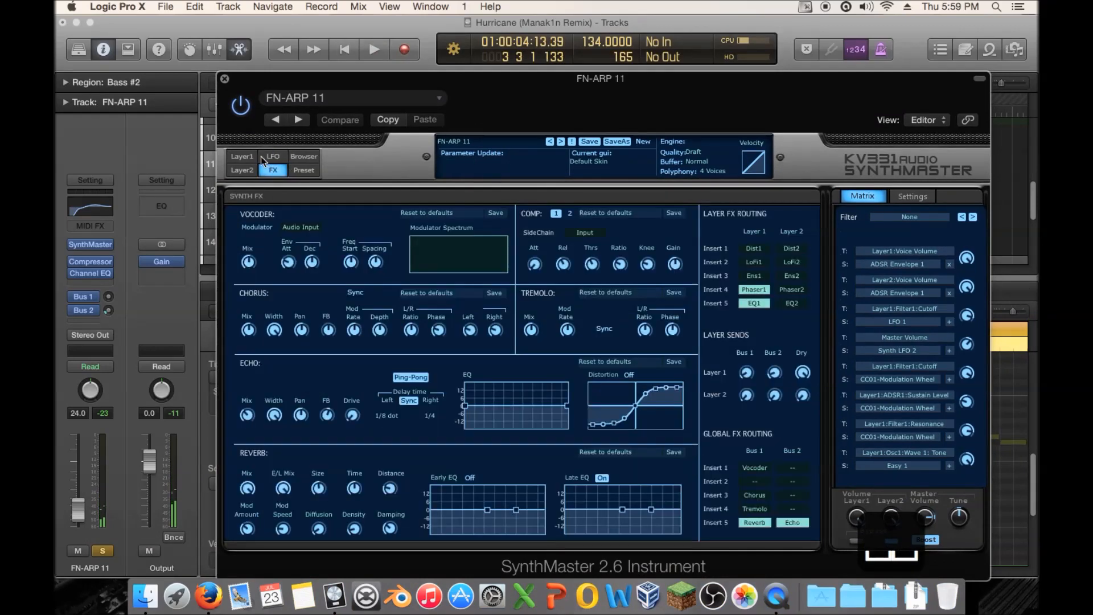
click(246, 159)
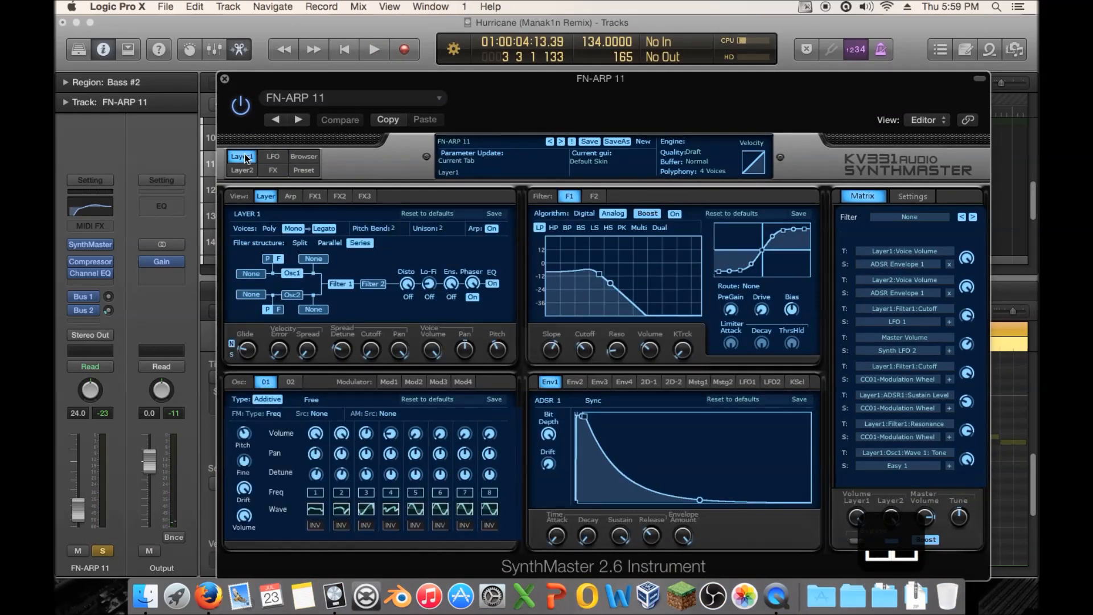
click(289, 195)
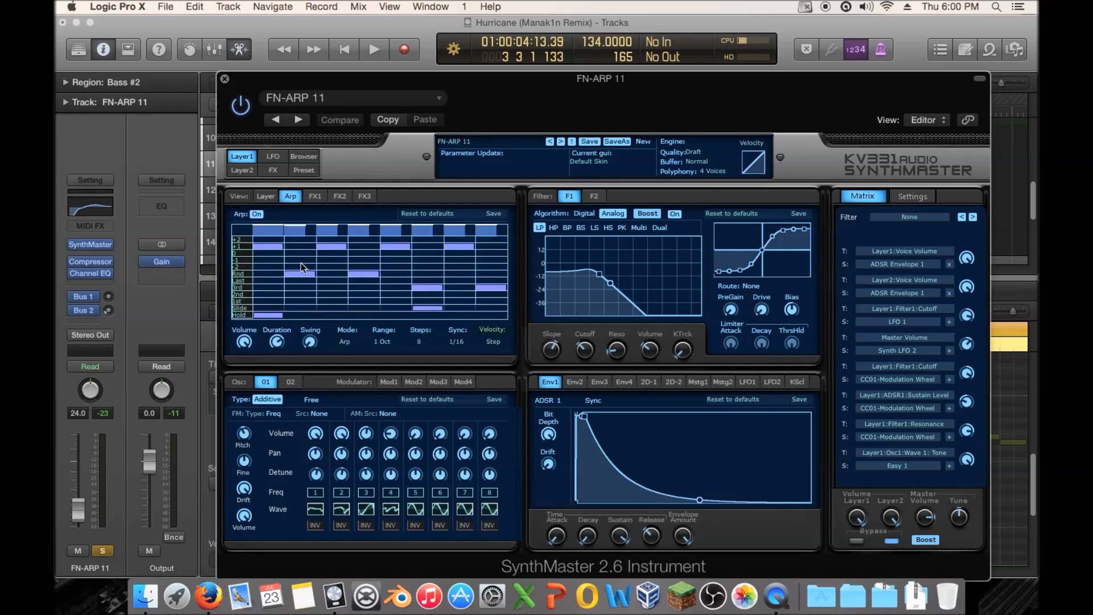
Try a length of 2 for step 4 of the Layer 1 arpeggiator and audition the loop
drag(374, 268, 379, 291)
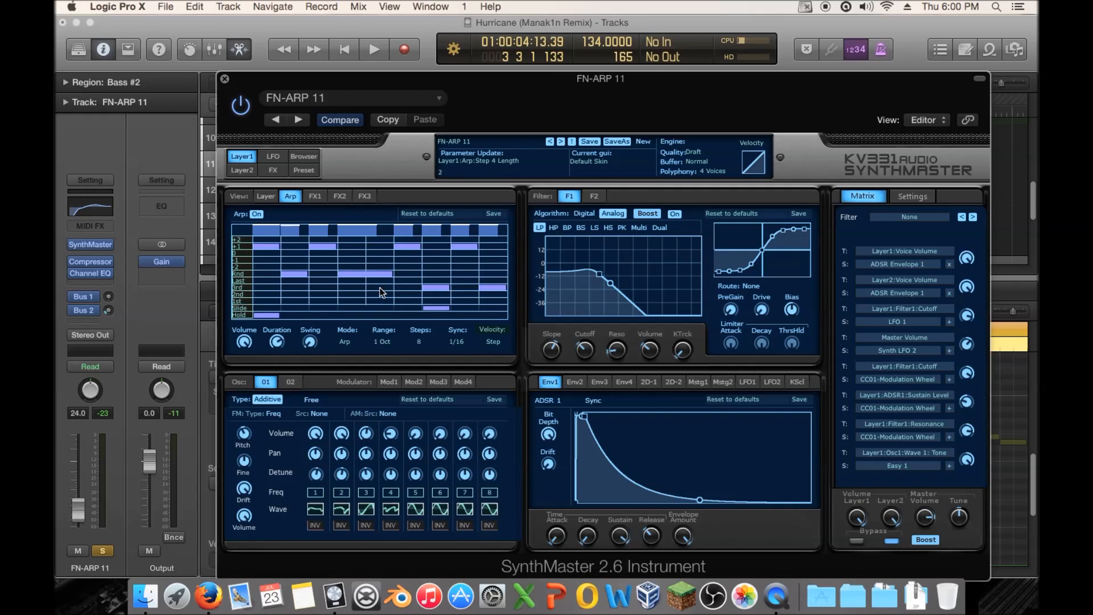
key(space)
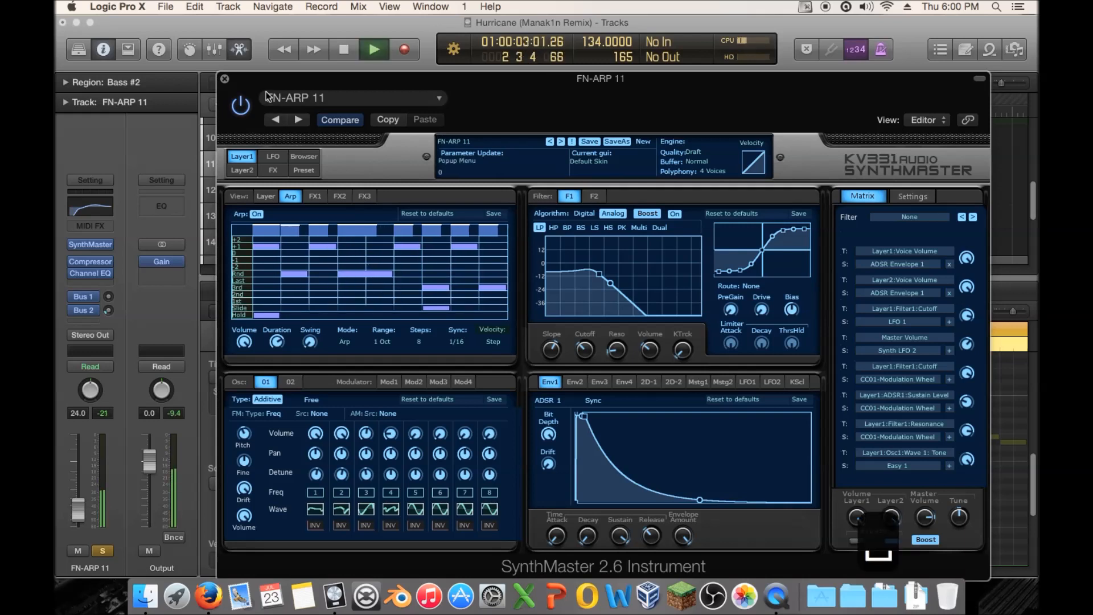
drag(250, 78, 370, 100)
key(space)
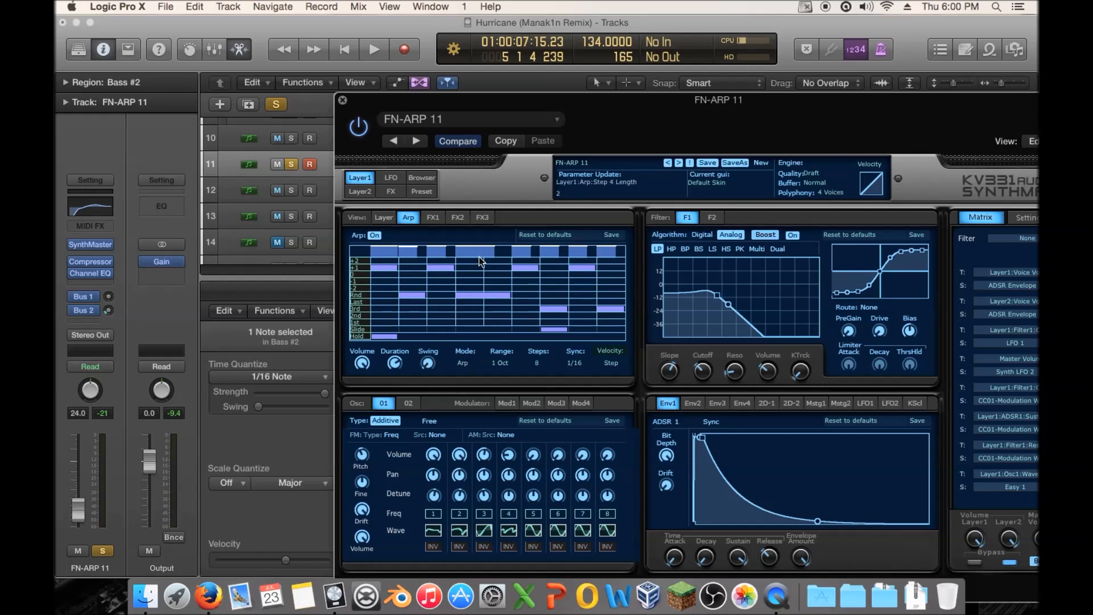
key(space)
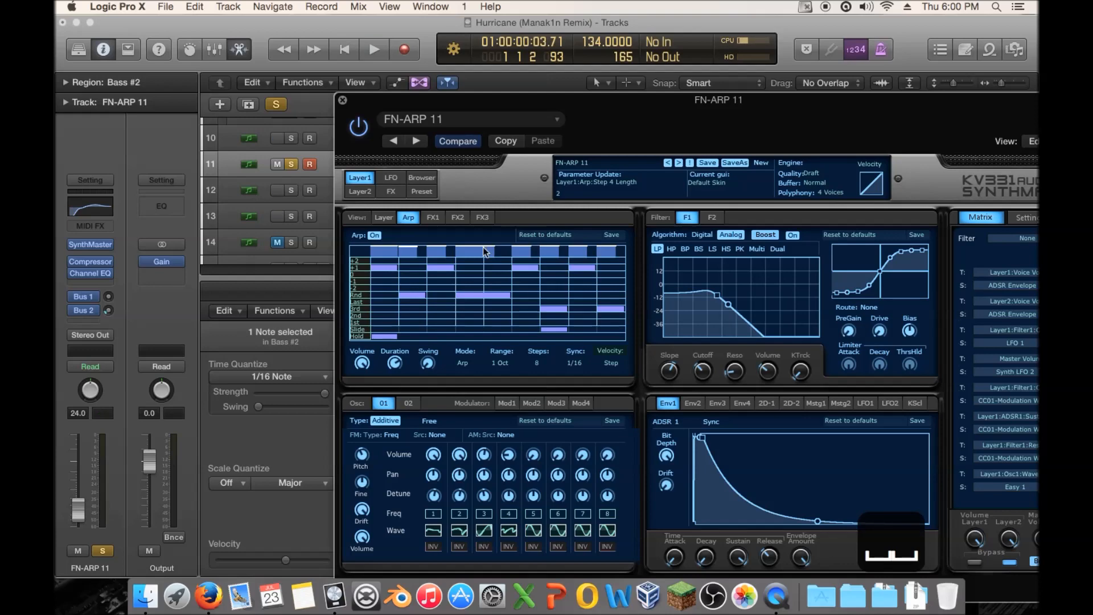
drag(416, 106, 636, 189)
key(space)
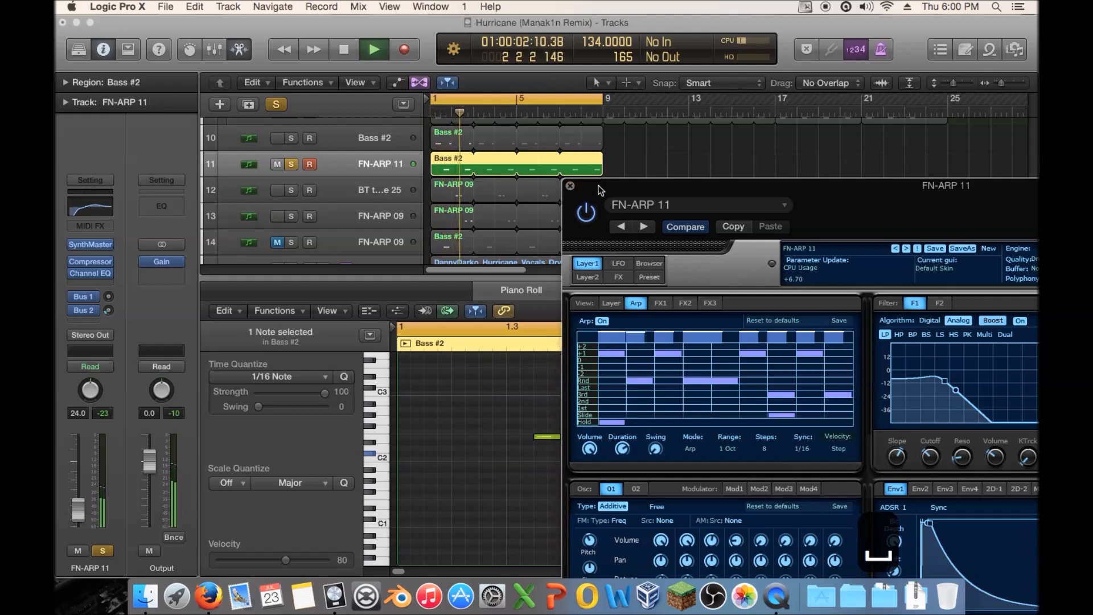
key(space)
Try stretching arpeggiator step 4 to about five grid cells and audition the pattern
drag(599, 186, 419, 117)
click(514, 265)
drag(555, 317, 563, 329)
key(space)
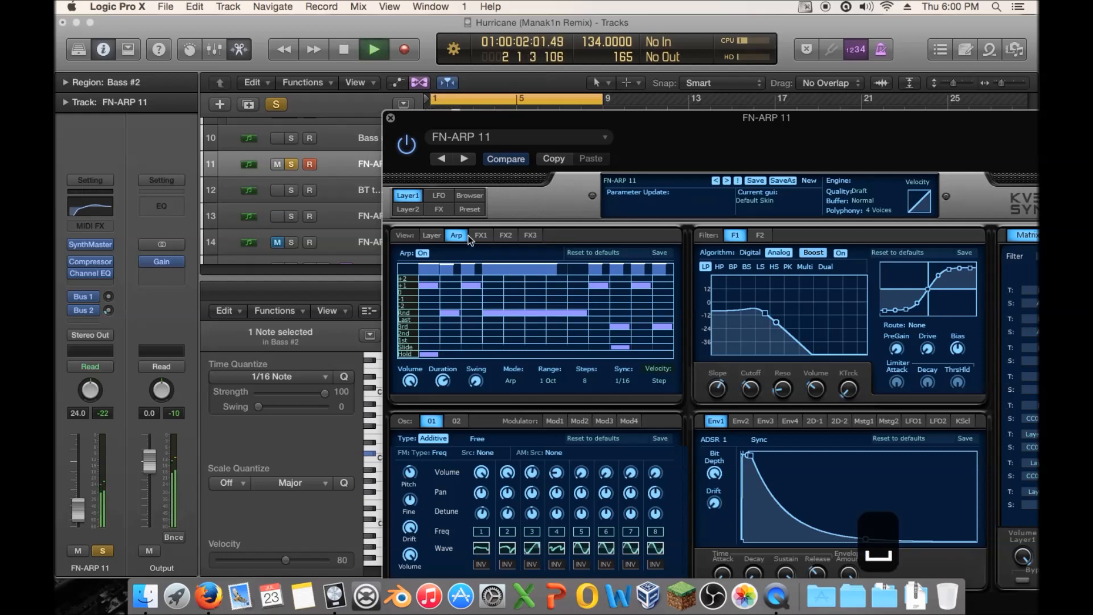
key(space)
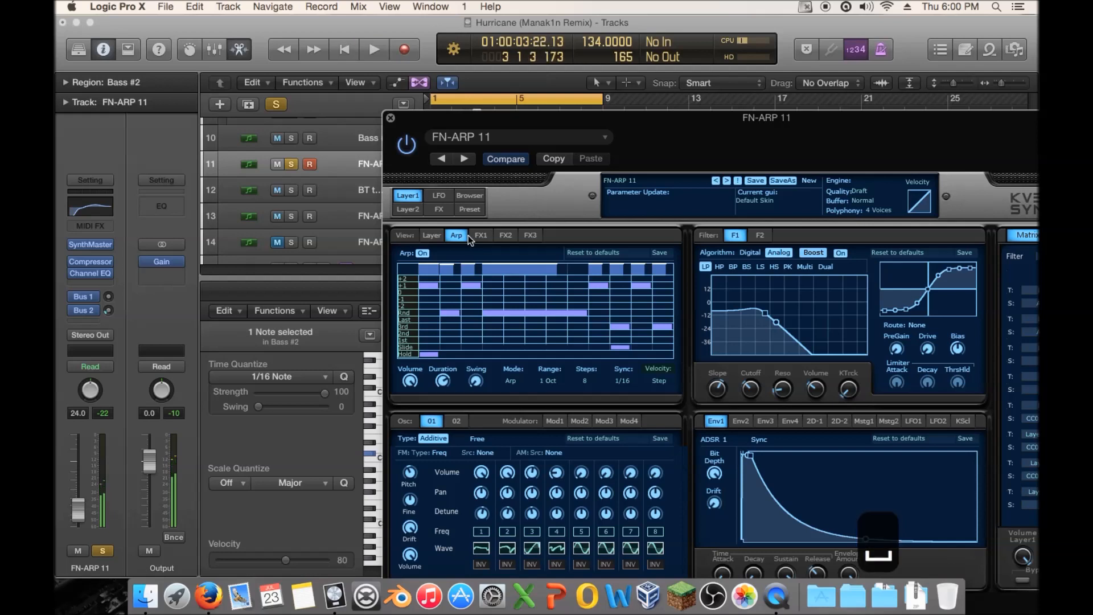
click(437, 317)
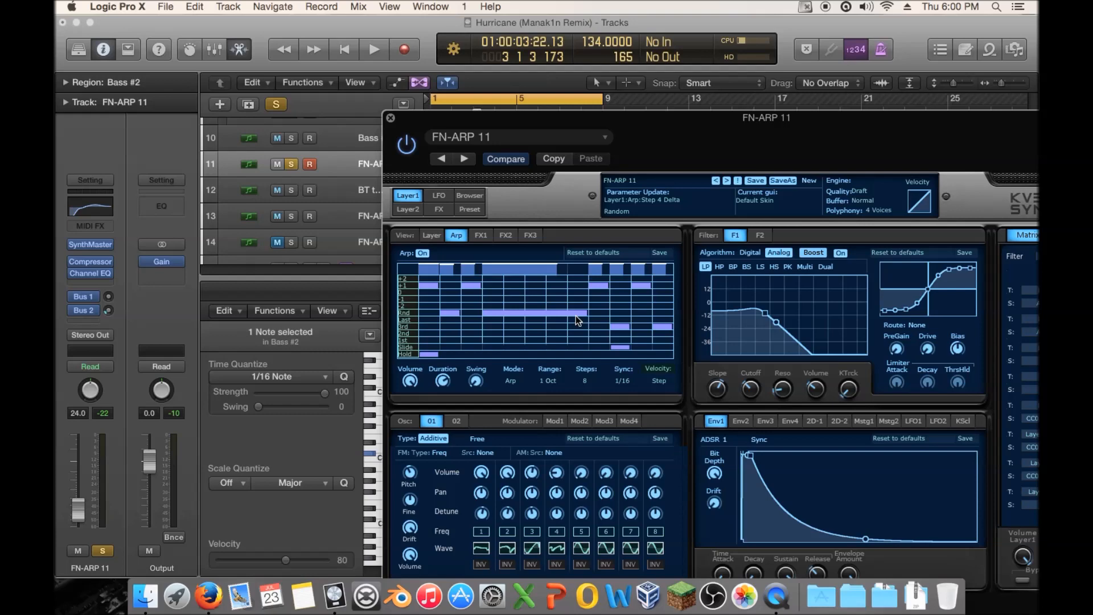
Set the length of the C#2 note in bar 2 of track 11's Bass #2 region to three sixteenths
drag(415, 121, 1015, 413)
click(769, 454)
click(769, 454)
click(769, 454)
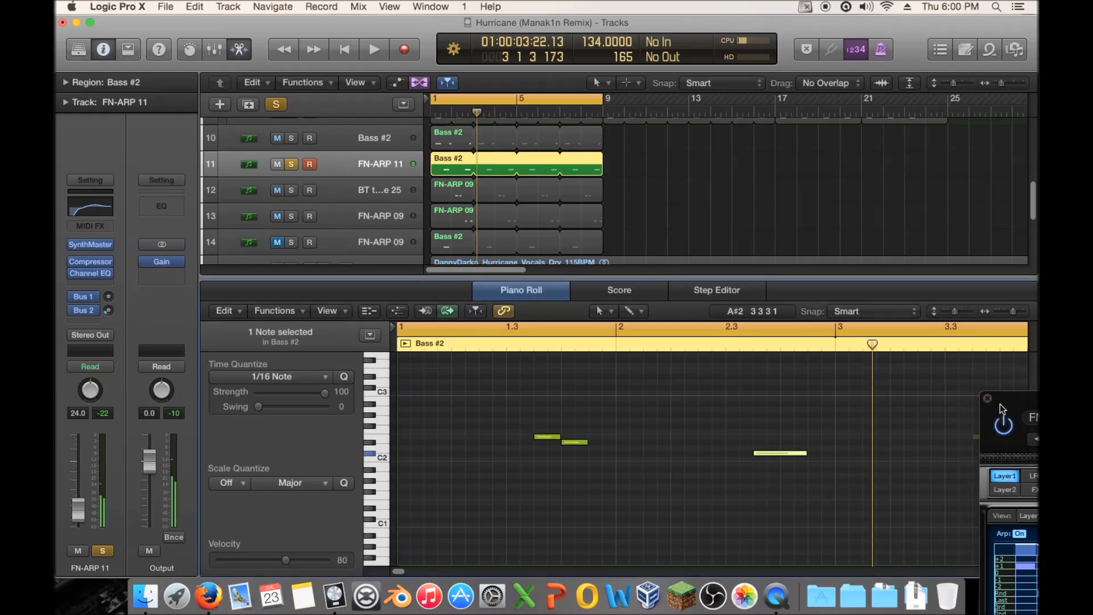
drag(999, 404, 479, 214)
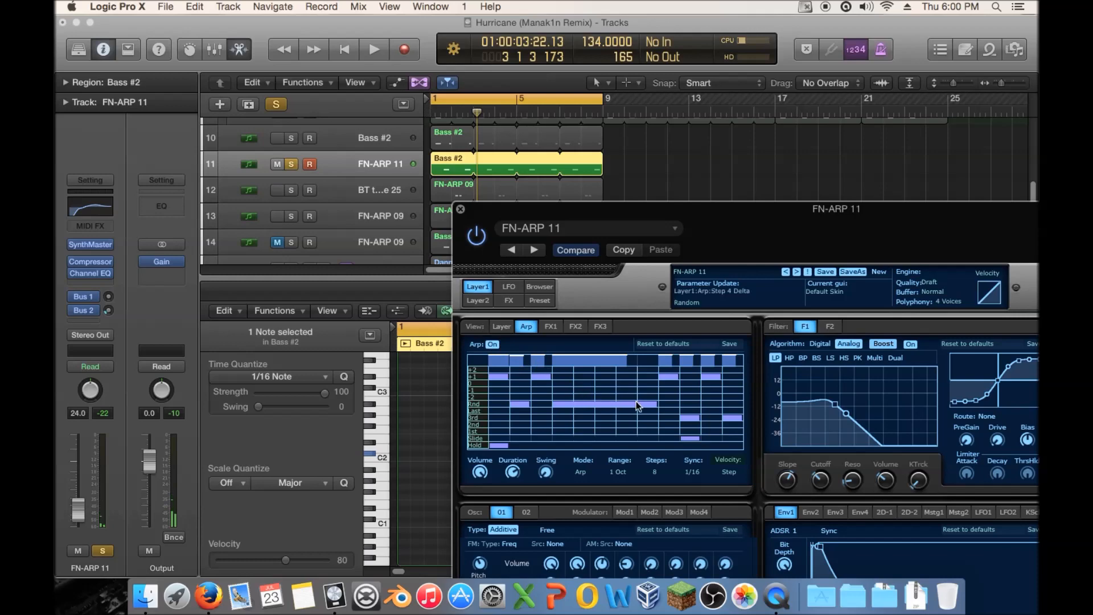
drag(572, 217, 1048, 332)
drag(804, 455, 847, 454)
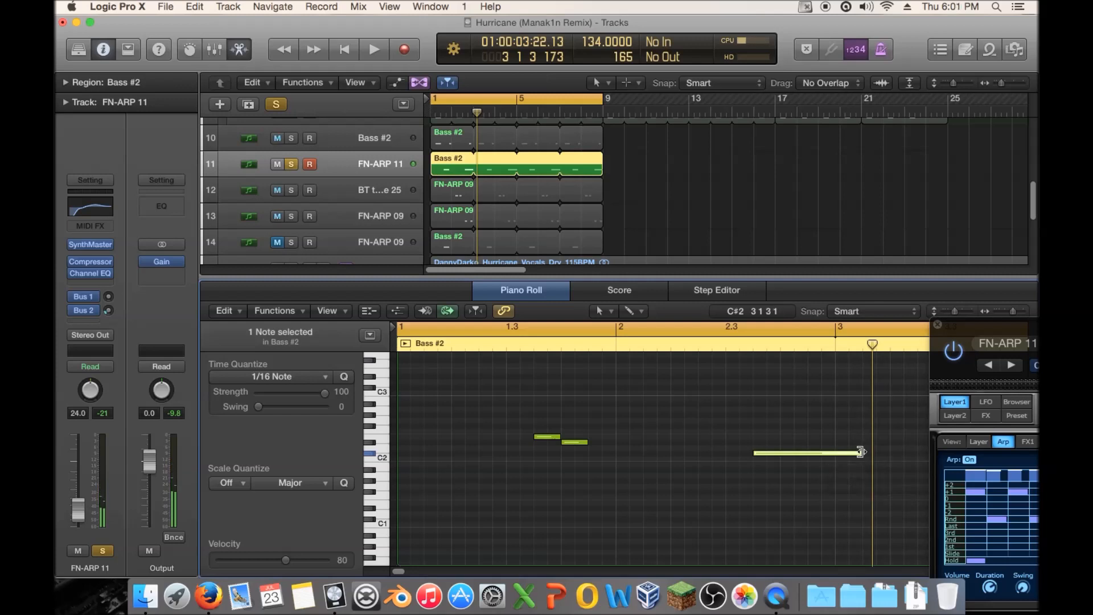
drag(860, 452, 804, 452)
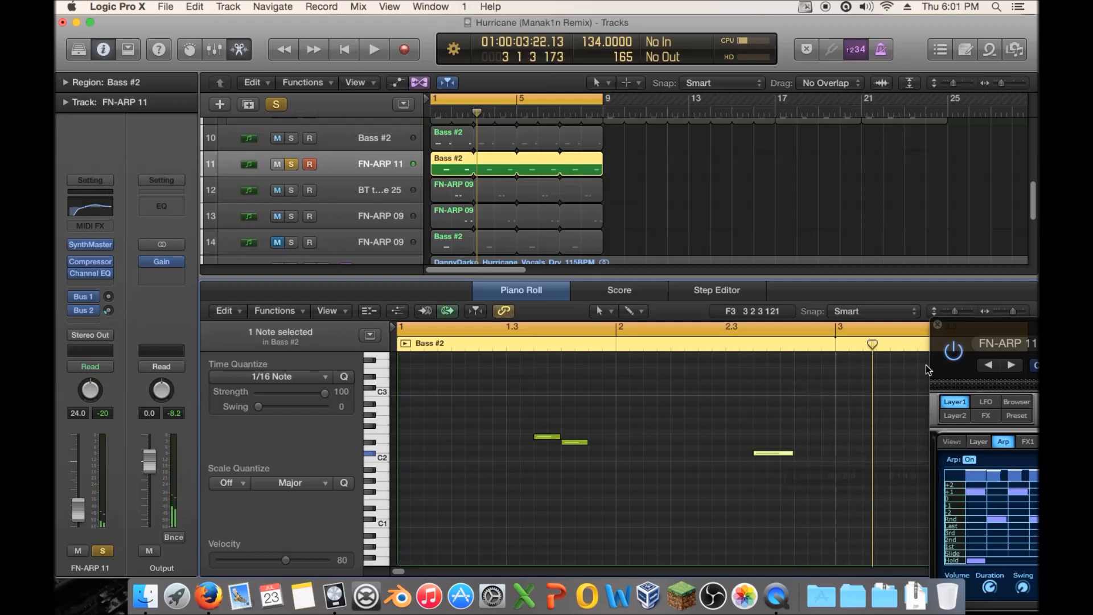
Try a length of 3 for arpeggiator step 3, audition it, and set the step back to 1
drag(949, 322, 297, 183)
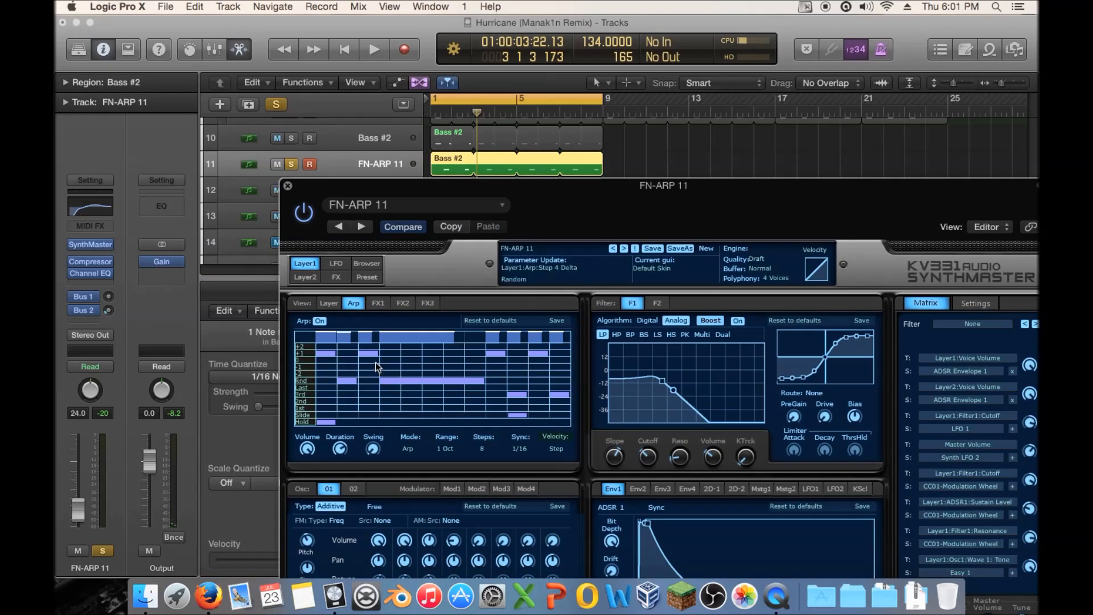
drag(376, 366, 382, 367)
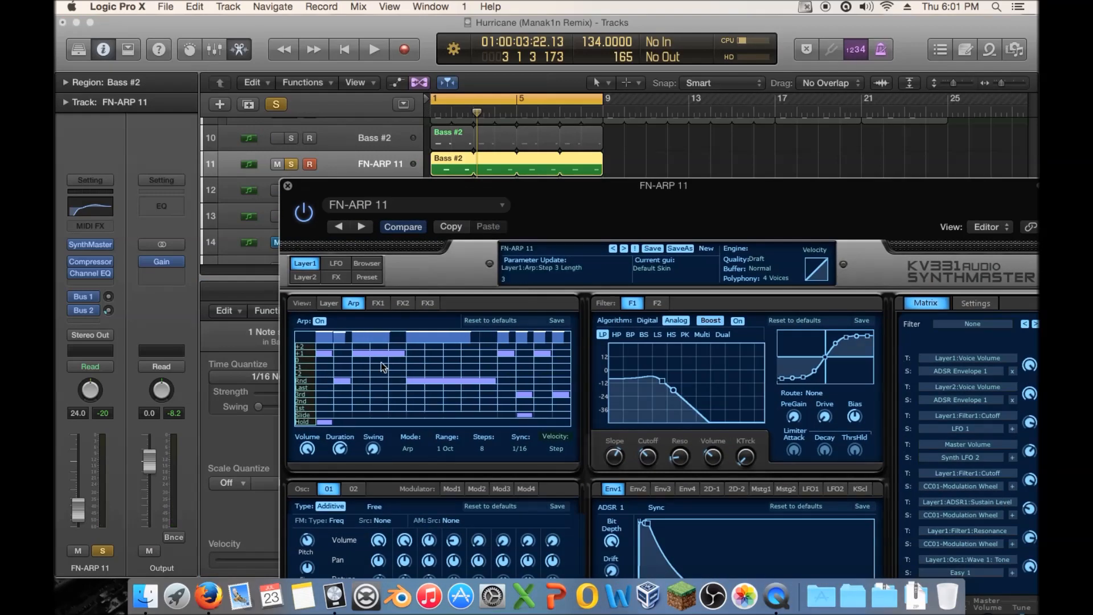
key(space)
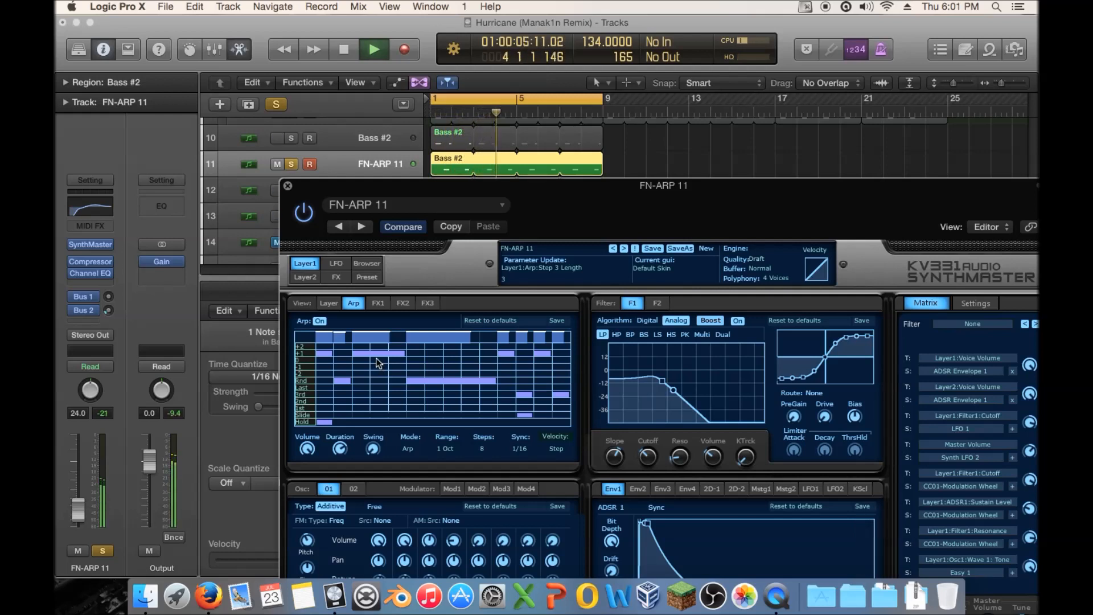
key(space)
scroll(392, 362, down, 2)
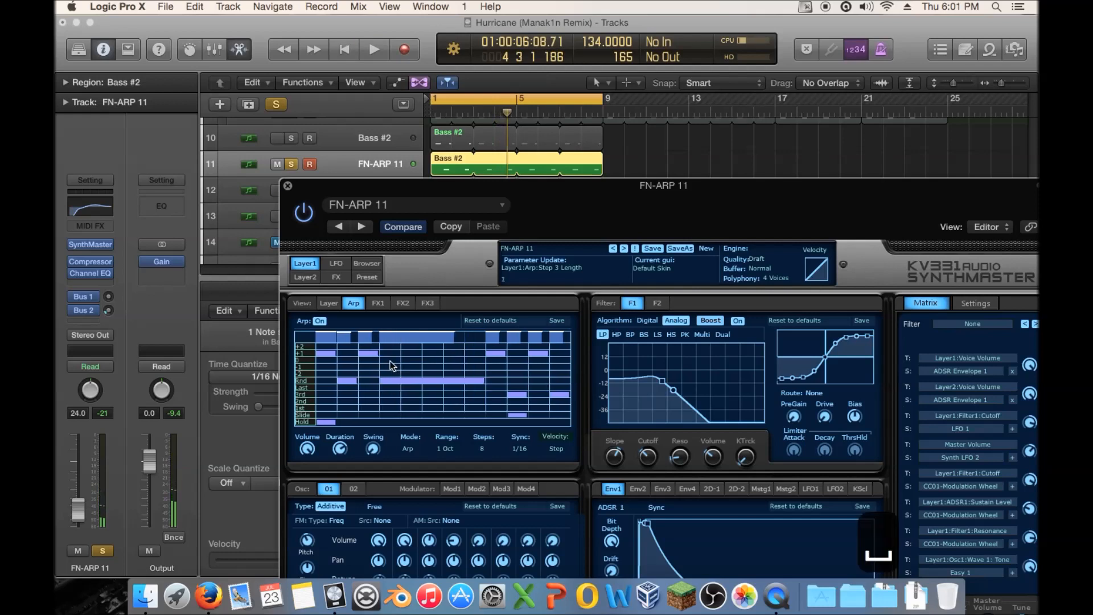
Audition the pattern again, reset arpeggiator step 4 to a length of 1, and close the instrument window
key(space)
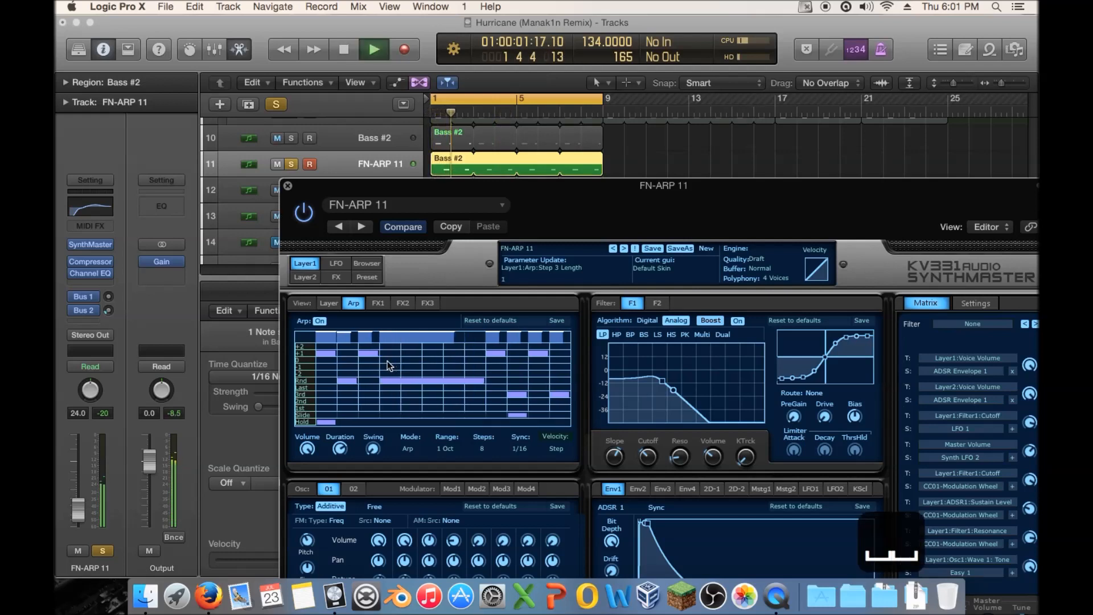
key(space)
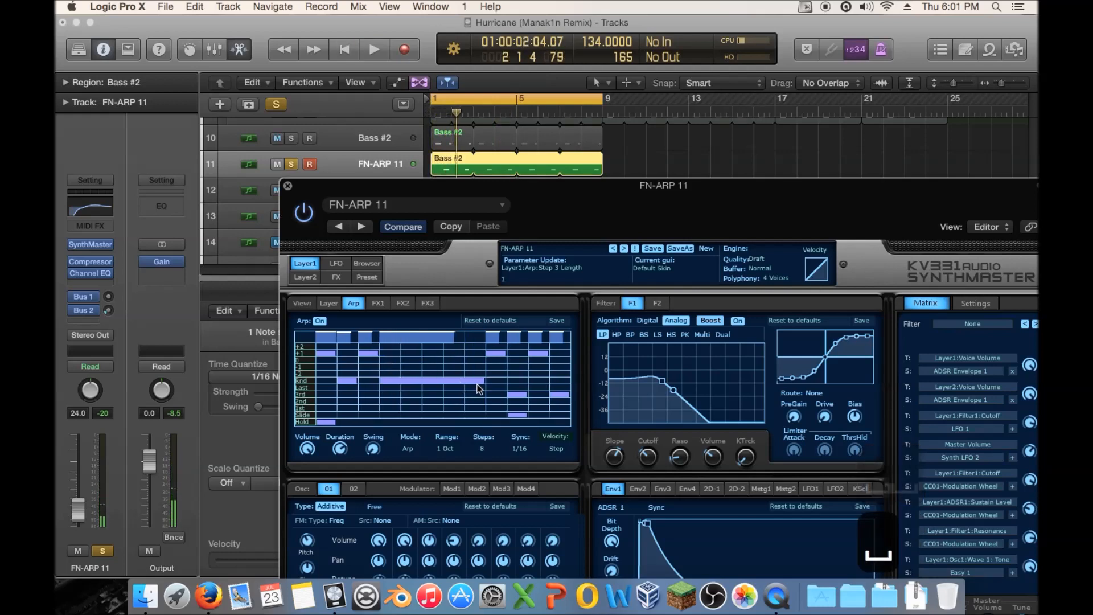
drag(479, 383, 466, 384)
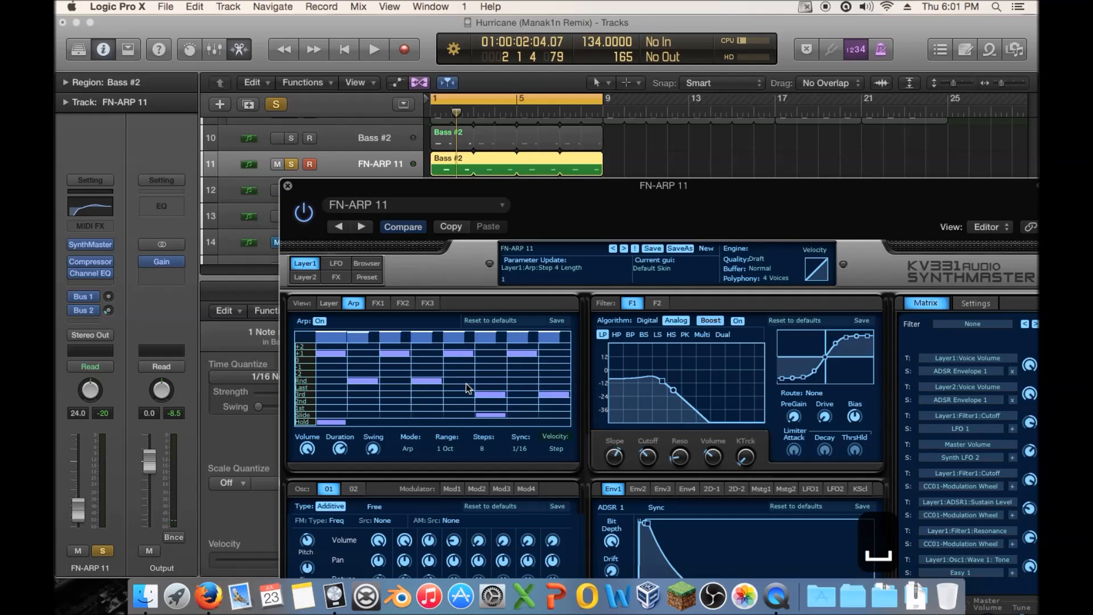
click(287, 186)
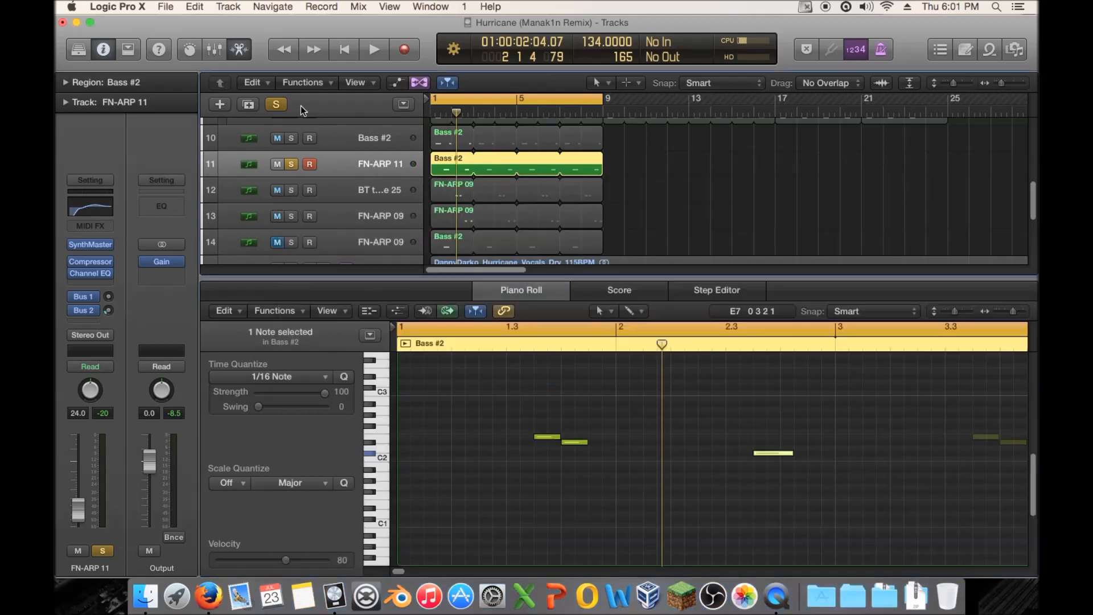
Duplicate track 11 with its Bass #2 region onto a new track 12, and delete the C#2 note from track 11's region
click(503, 201)
drag(455, 166, 453, 191)
click(774, 452)
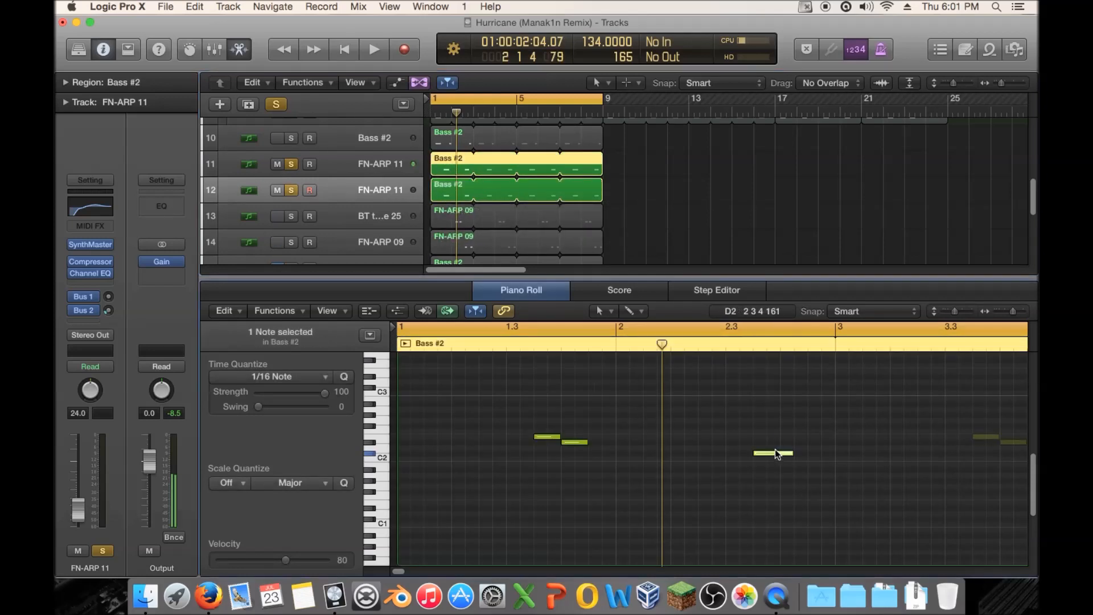
key(Delete)
Delete the two bar 1 notes from the copied Bass #2 region on track 12
click(454, 197)
drag(613, 431, 540, 468)
key(Delete)
click(345, 187)
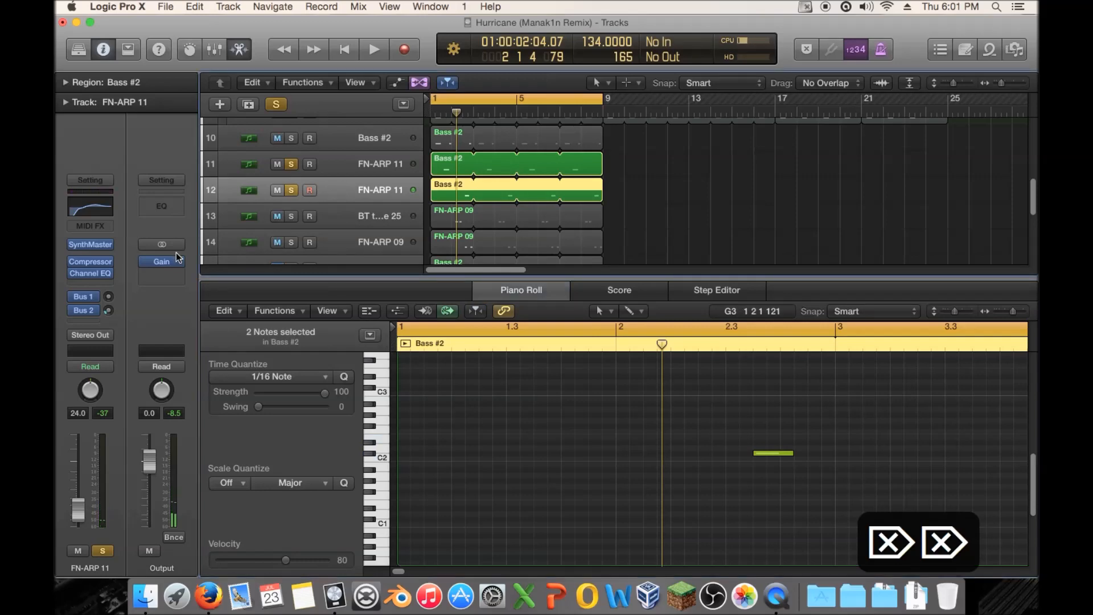
Open track 12's SynthMaster instrument, view its FX and Layer 1 pages, and move the window clear of the notes
click(90, 244)
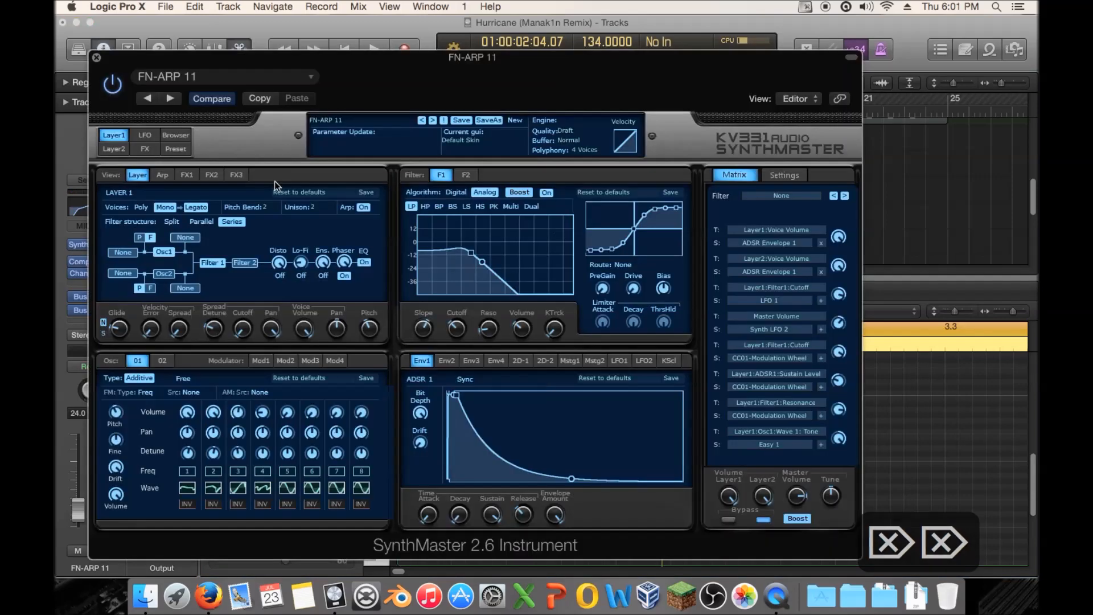
click(143, 149)
click(120, 135)
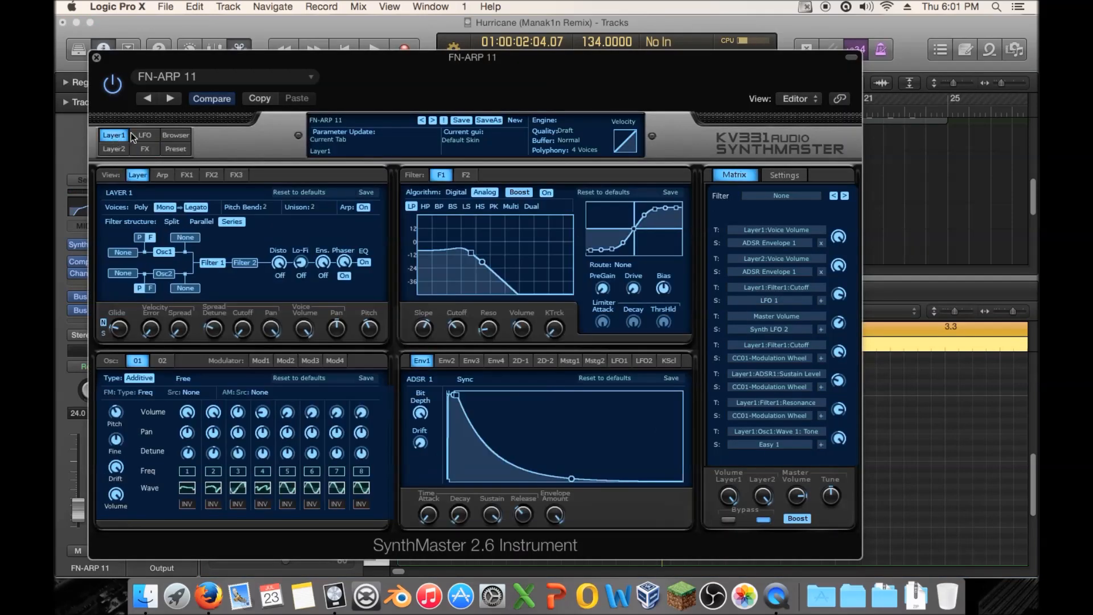
drag(151, 58, 762, 198)
Show track 11's Bass #2 notes and play the loop through bar 1
click(558, 164)
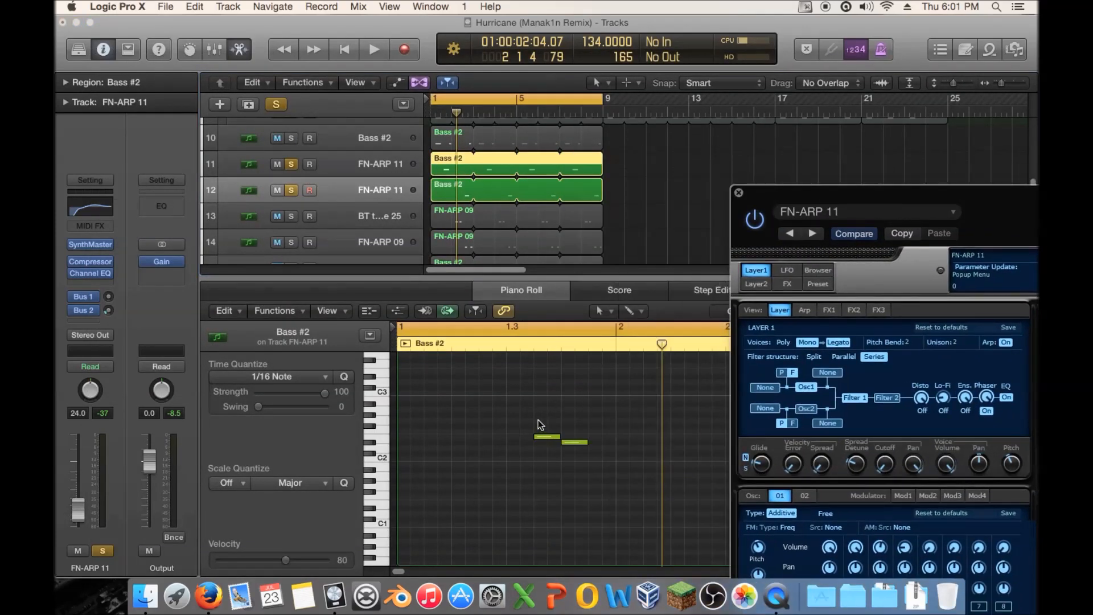
key(space)
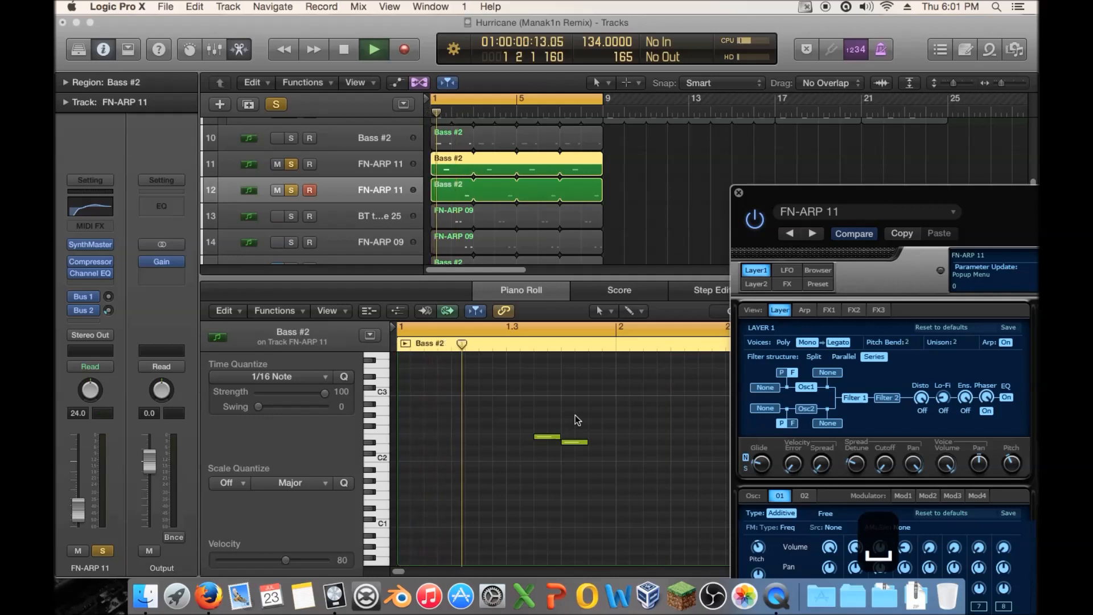
key(space)
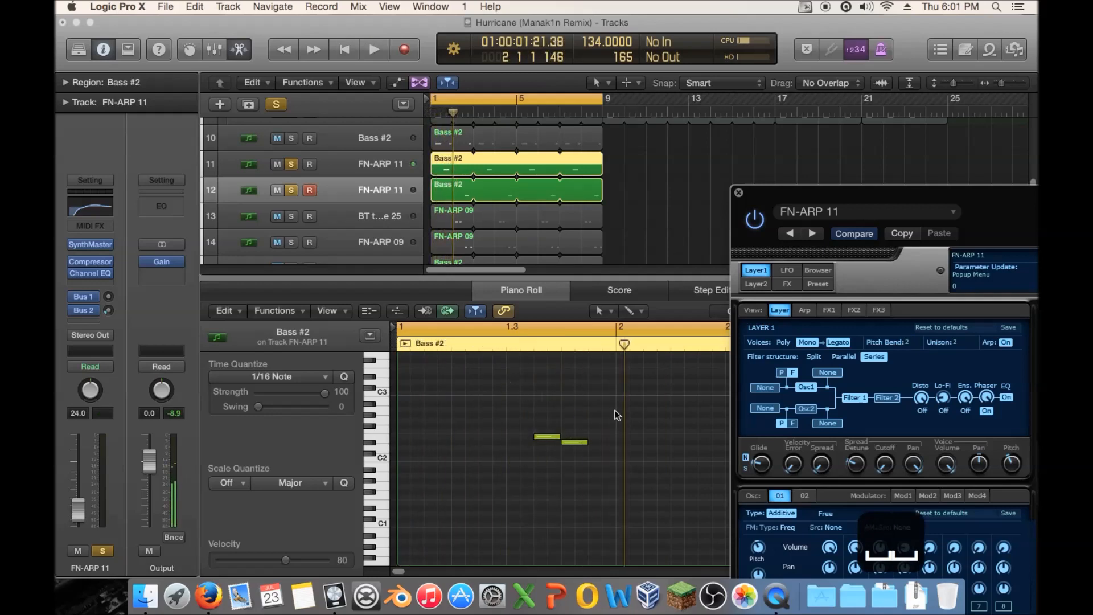
Set arpeggiator step 3's length to 3 in Layer 1 of track 12's SynthMaster, and play the loop to hear it
click(473, 181)
drag(755, 190, 425, 153)
click(448, 214)
click(414, 227)
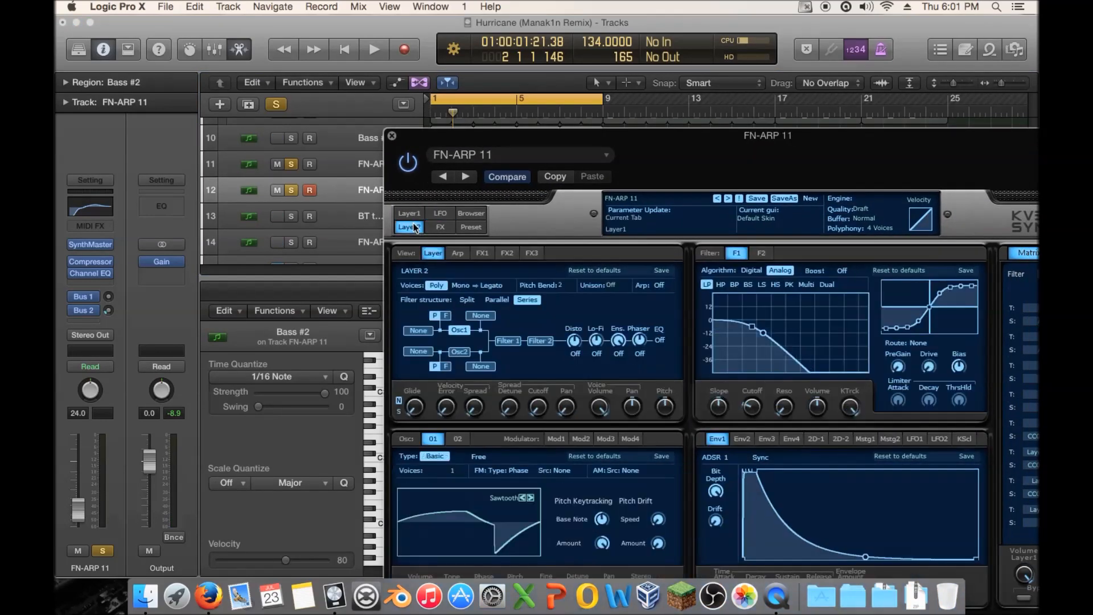
click(430, 228)
click(409, 217)
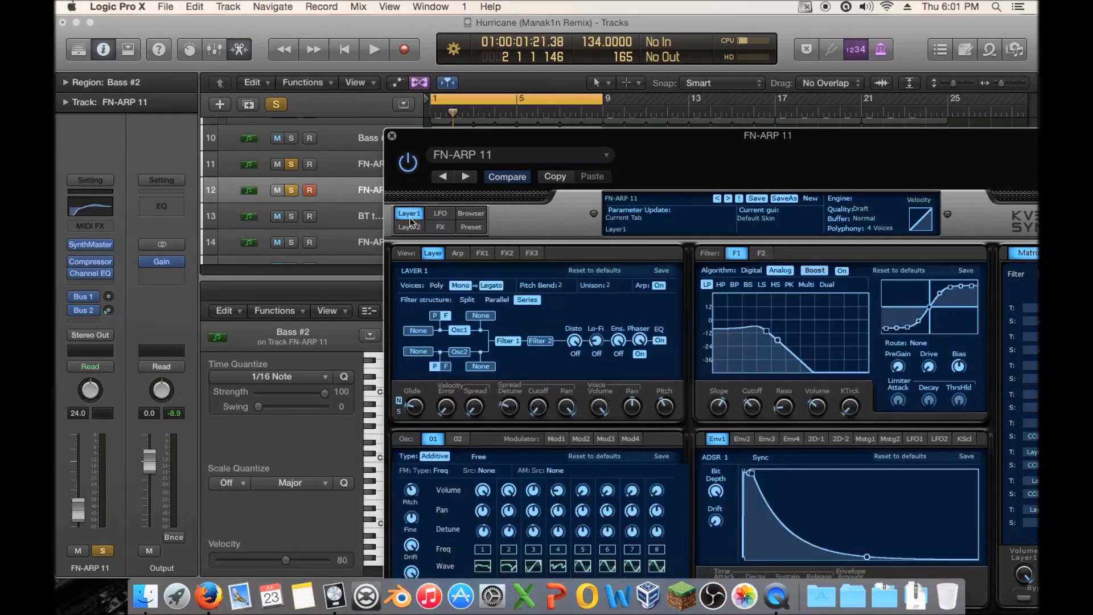
click(458, 253)
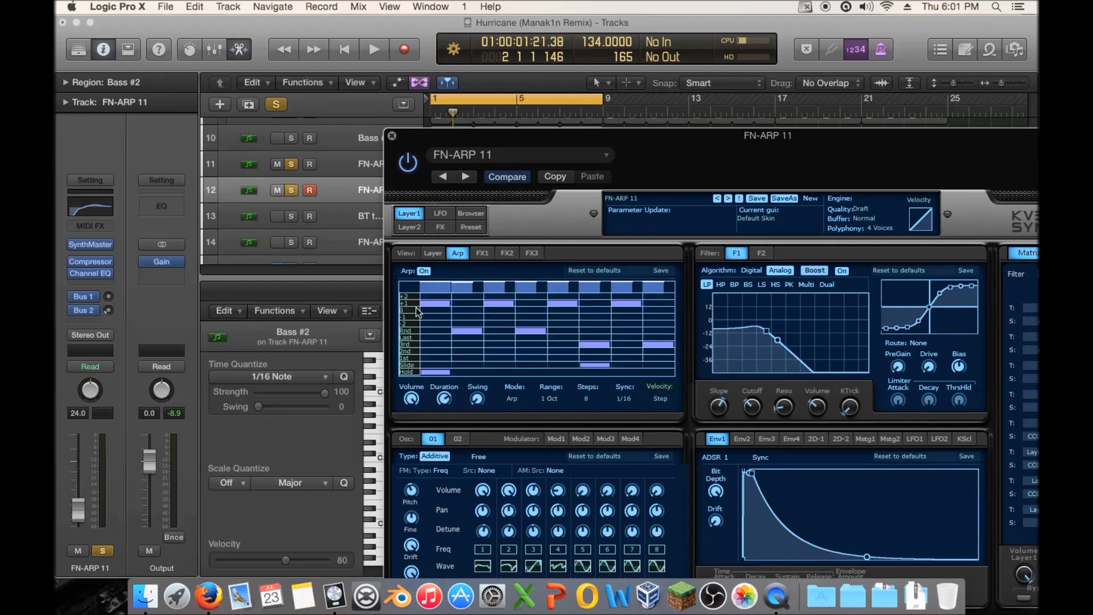
drag(502, 303, 510, 305)
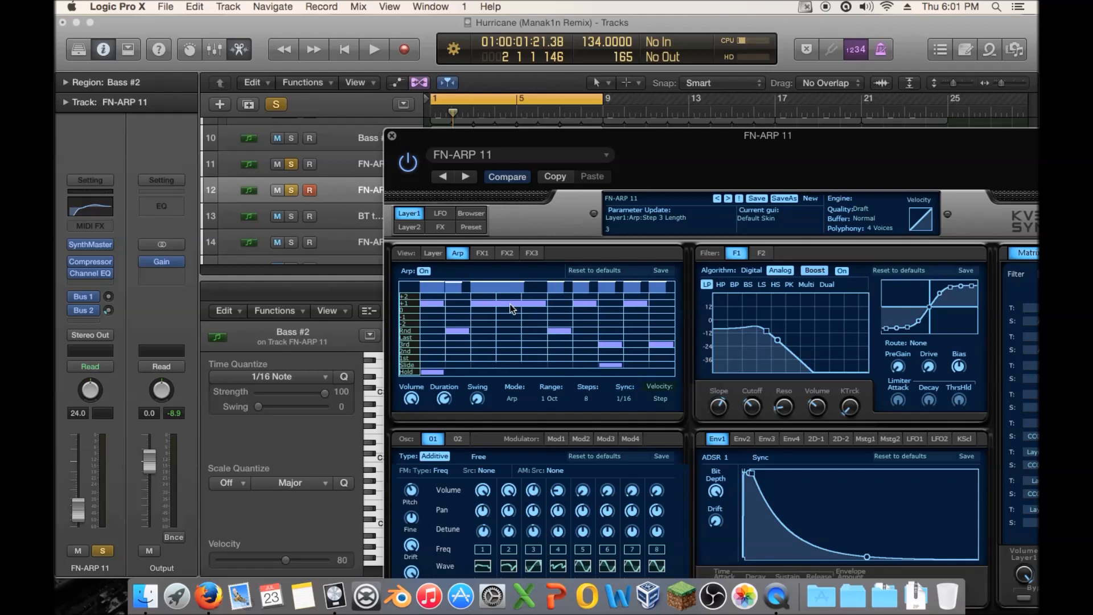
click(392, 136)
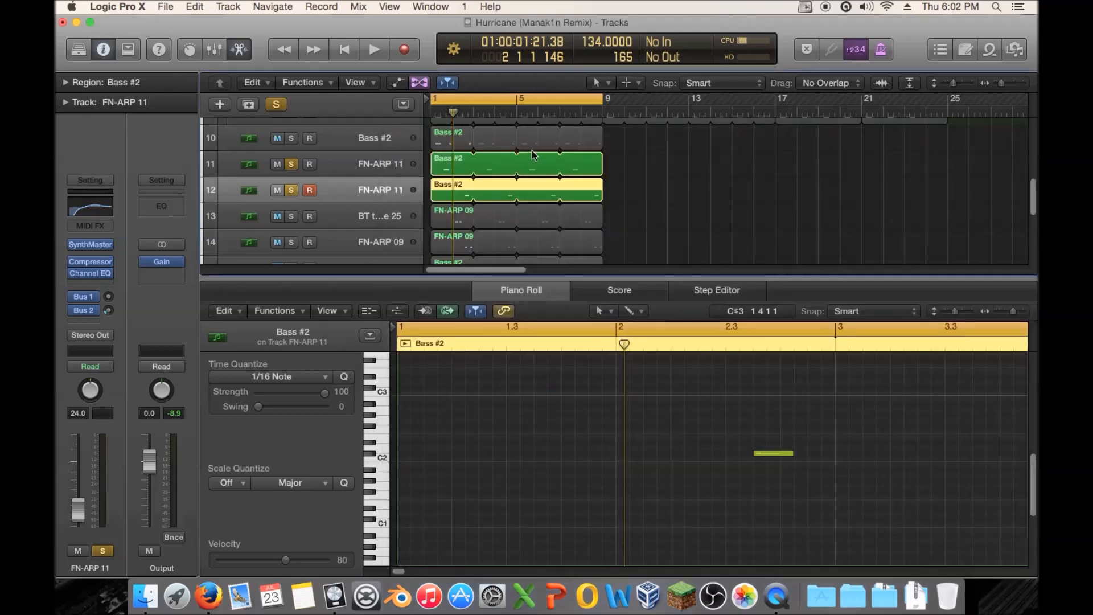
key(space)
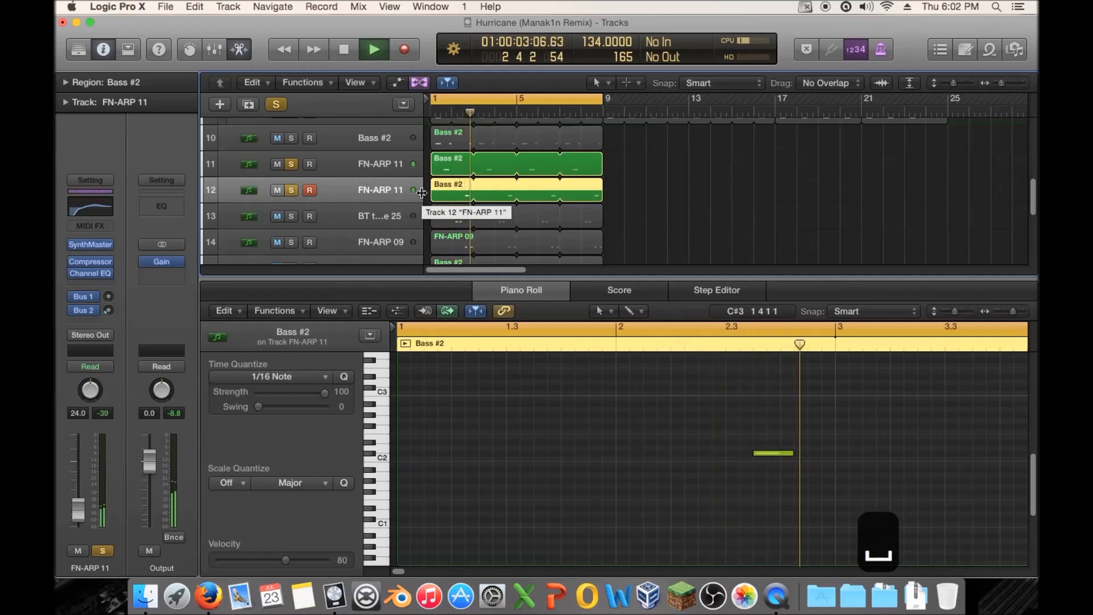
key(space)
Choose a side-chain source for track 12's Compressor and play the loop on
click(90, 261)
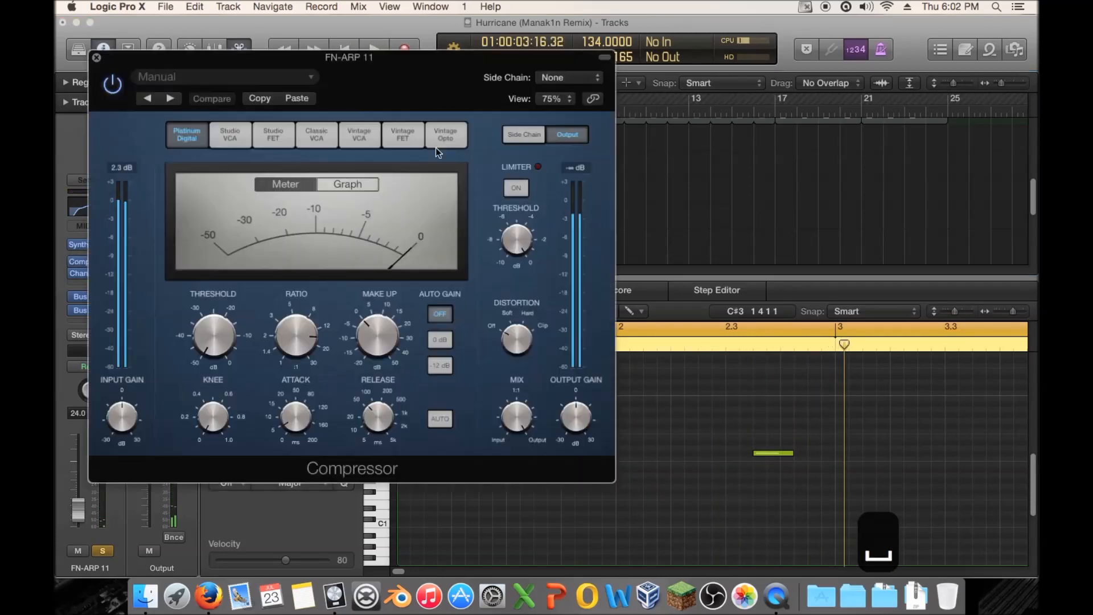
click(589, 78)
click(555, 250)
click(96, 58)
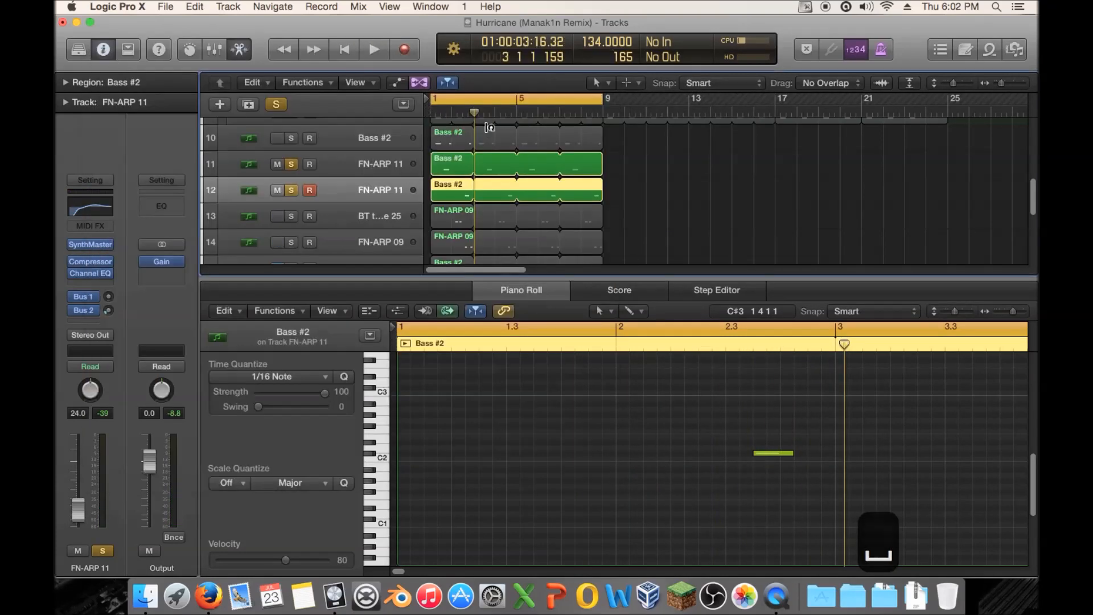
key(space)
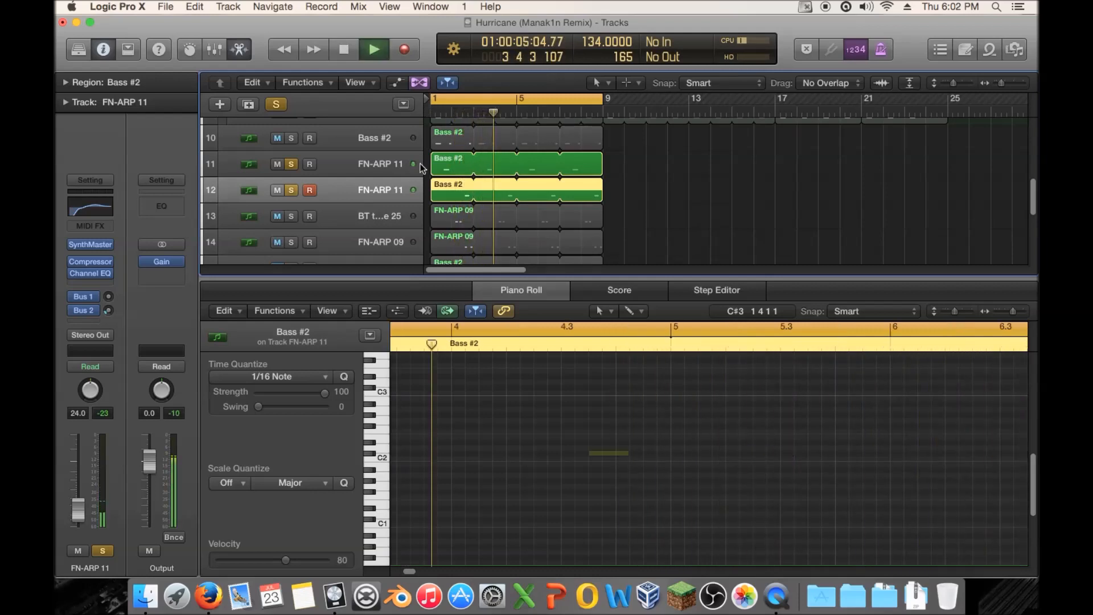
key(space)
Turn off solo on both FN-ARP 11 tracks and play the full arrangement
click(295, 191)
key(space)
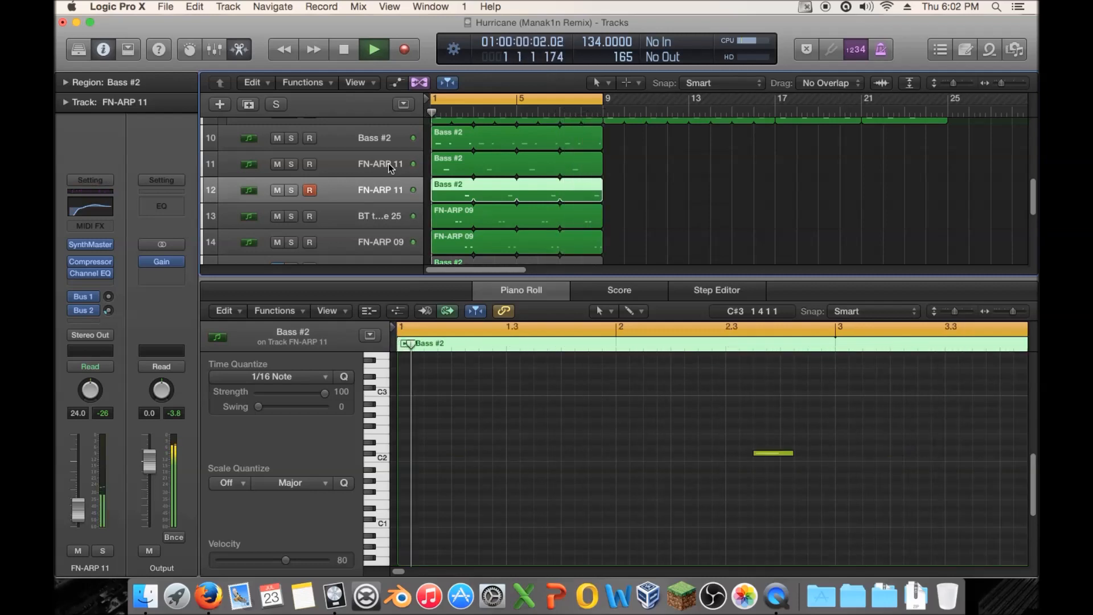
key(space)
Hide the piano roll, and delete the muted FN-ARP 09 track 15 together with its Bass #2 region
double_click(624, 278)
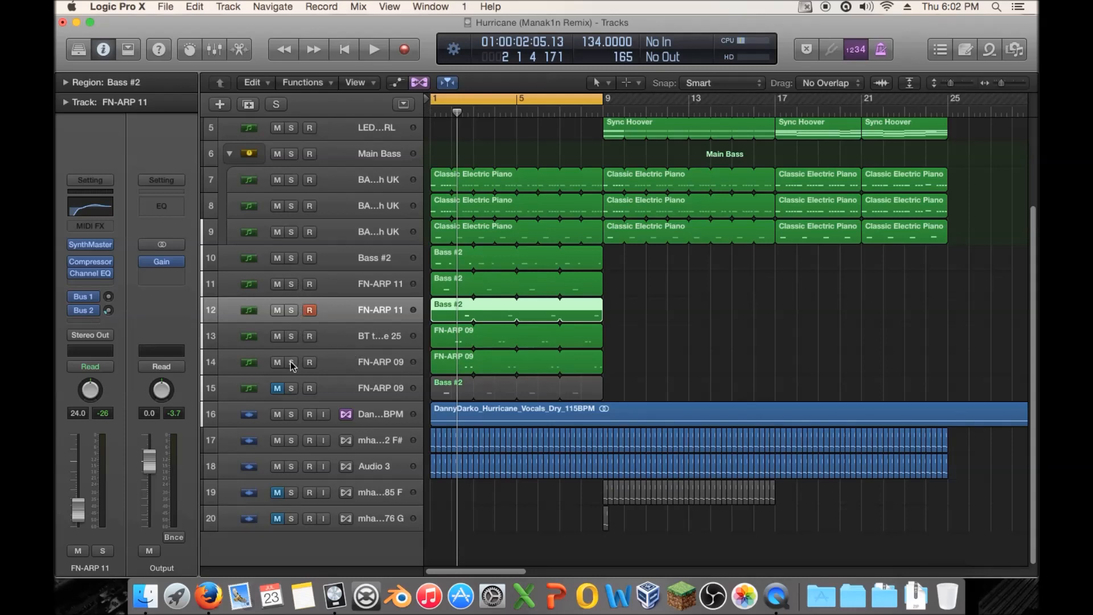
drag(291, 366, 294, 257)
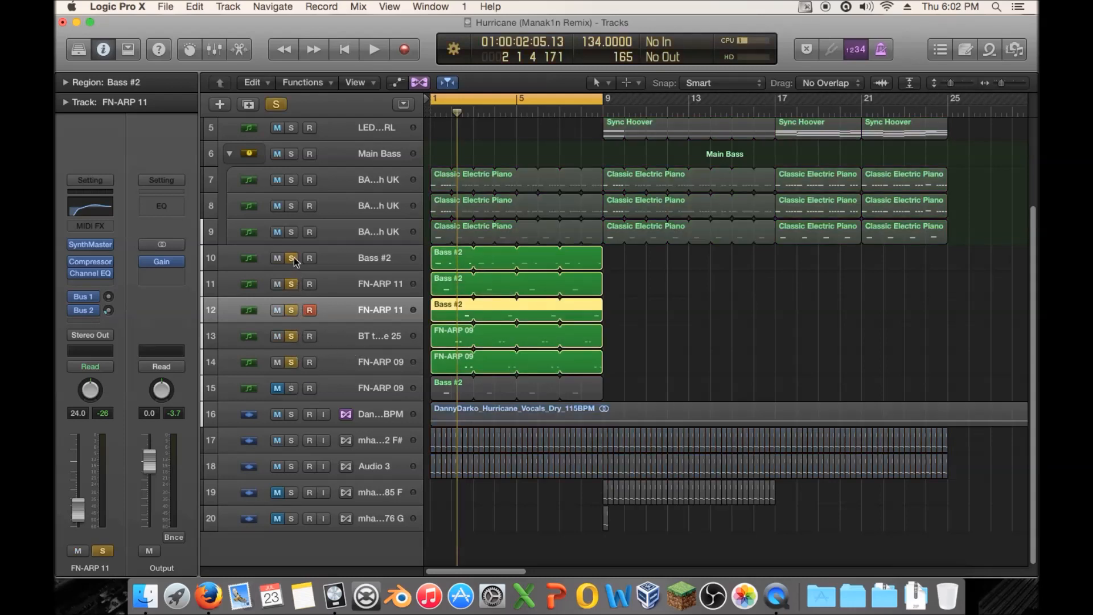
drag(294, 257, 296, 363)
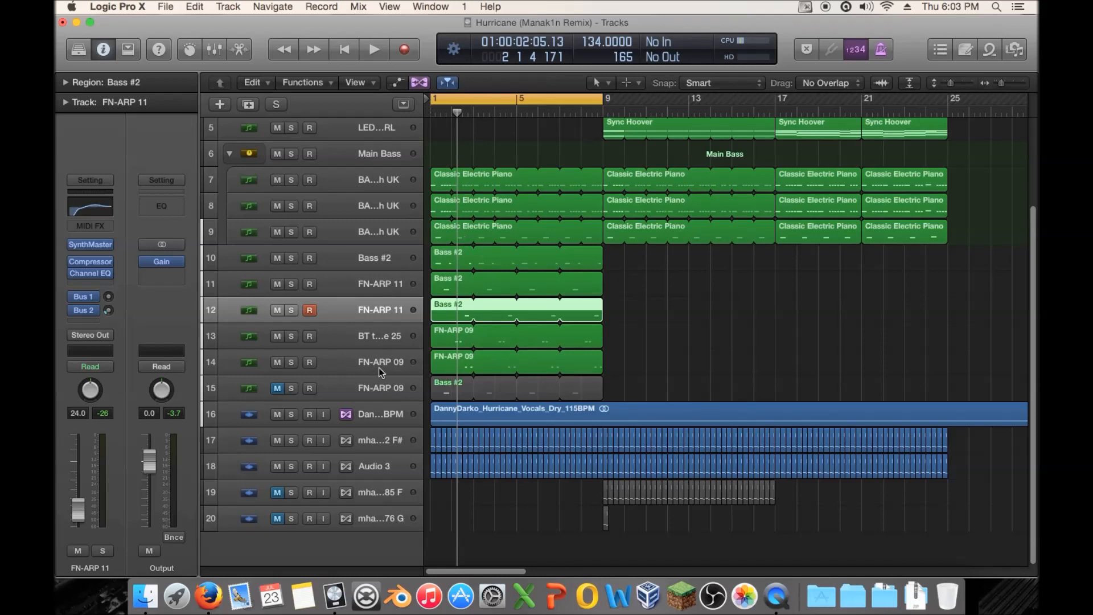
click(375, 384)
key(Delete)
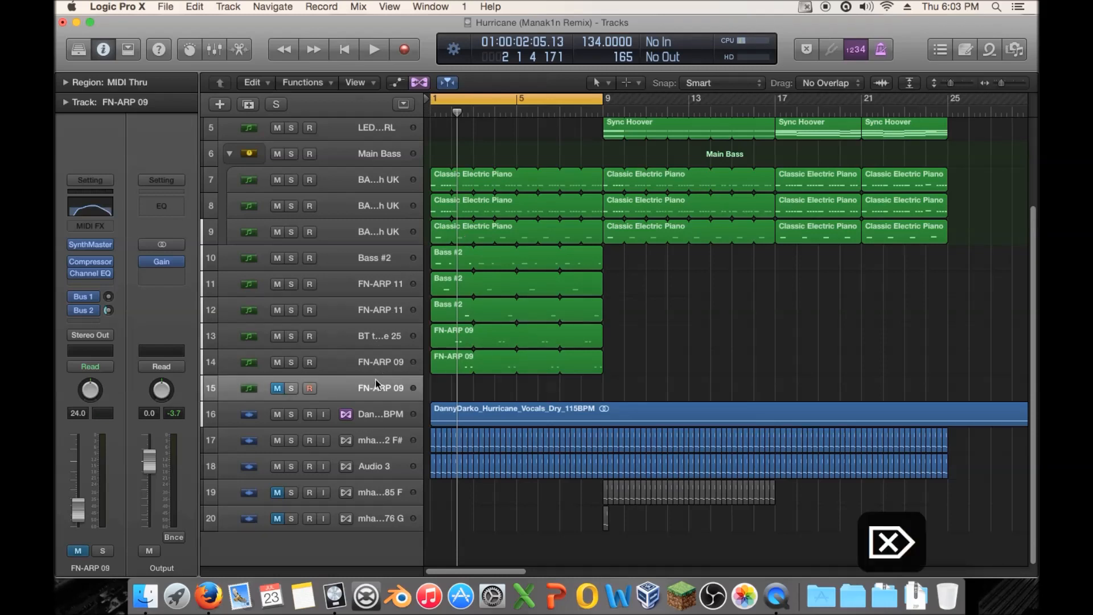
key(Delete)
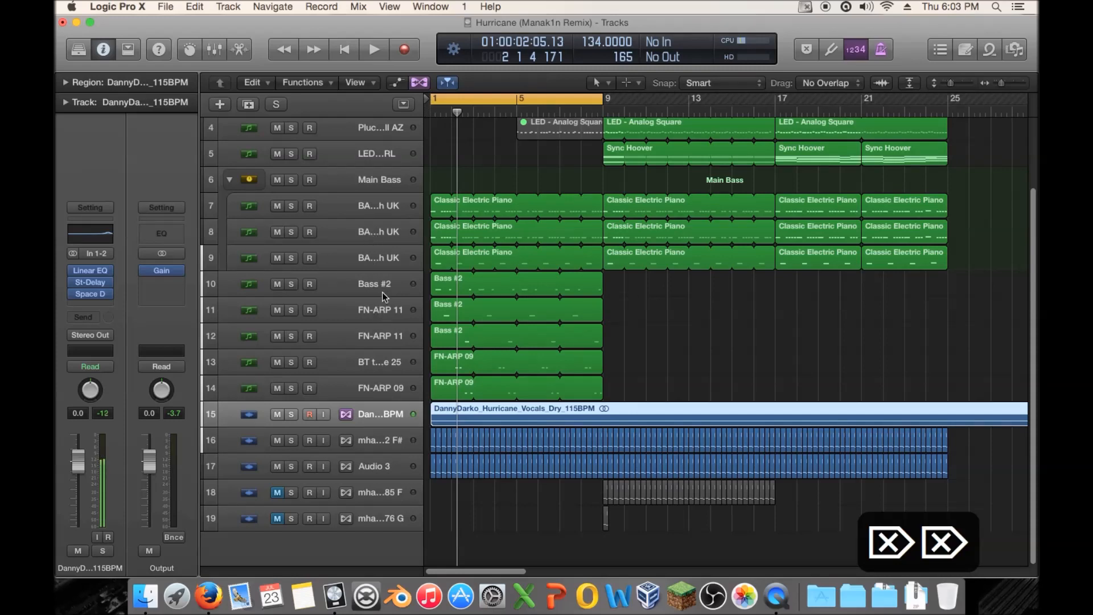
Select track 11 and show the project's note pad beside the arrangement
click(391, 317)
click(964, 50)
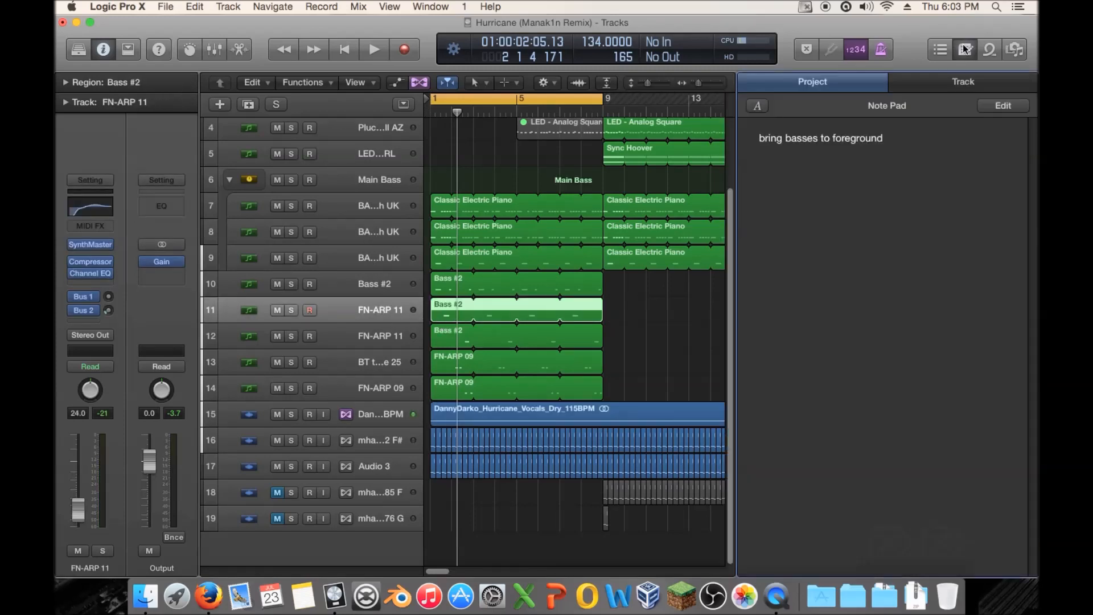
click(510, 148)
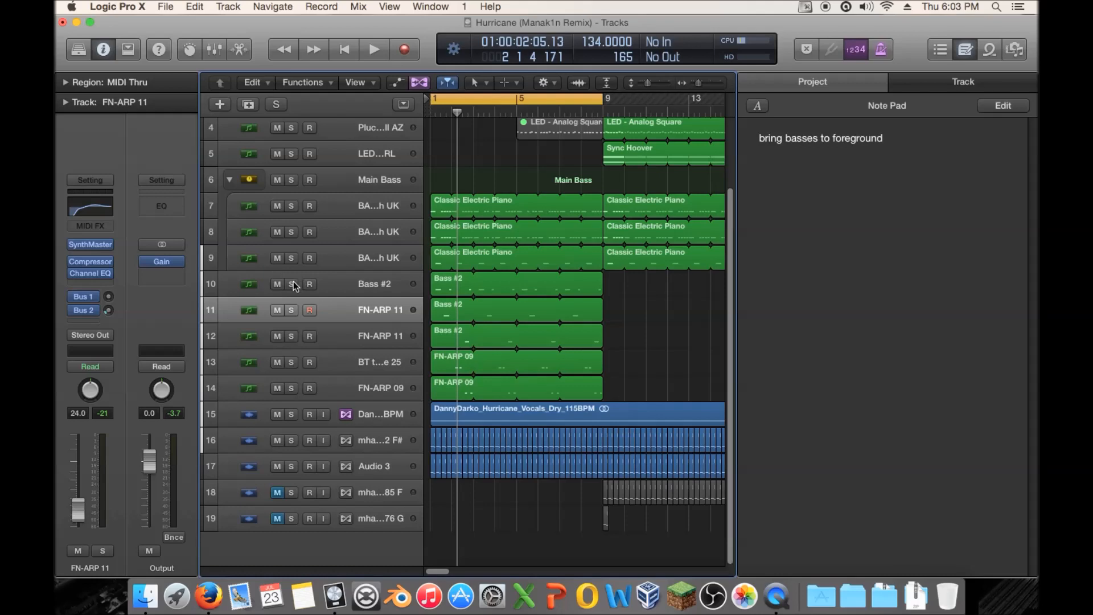
View track 10's Bass #2 notes in the piano roll and audition its first note in bar 1
click(364, 279)
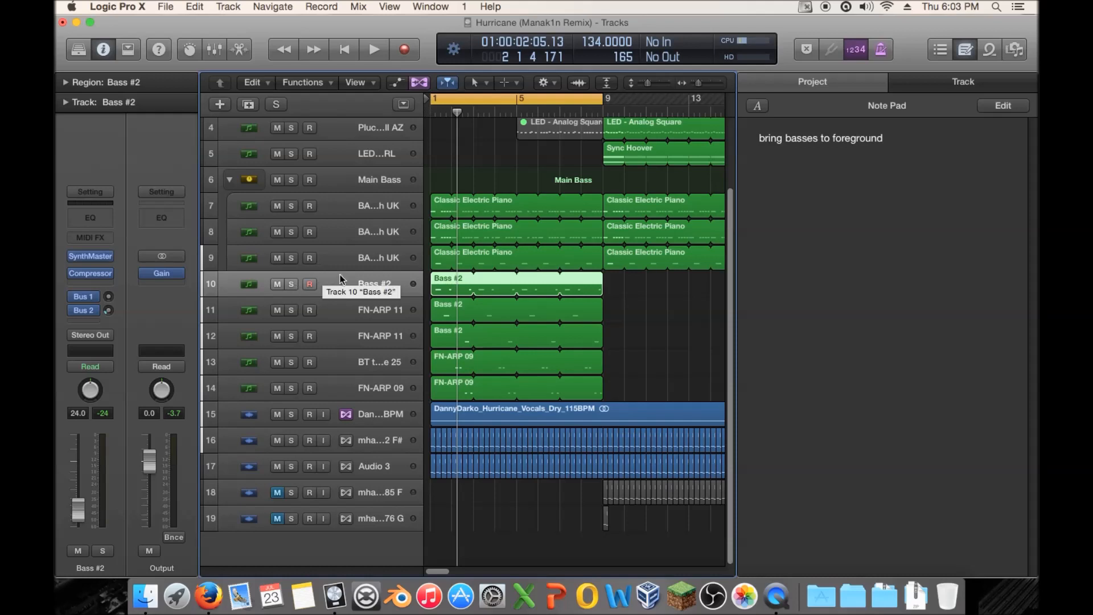
double_click(447, 285)
drag(401, 572, 391, 570)
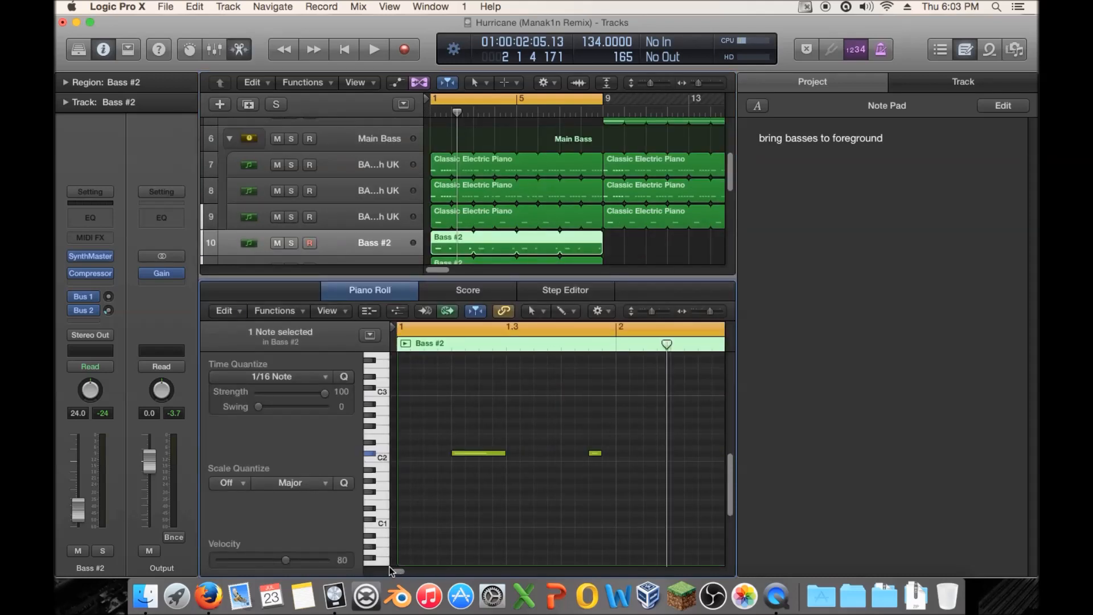
click(472, 453)
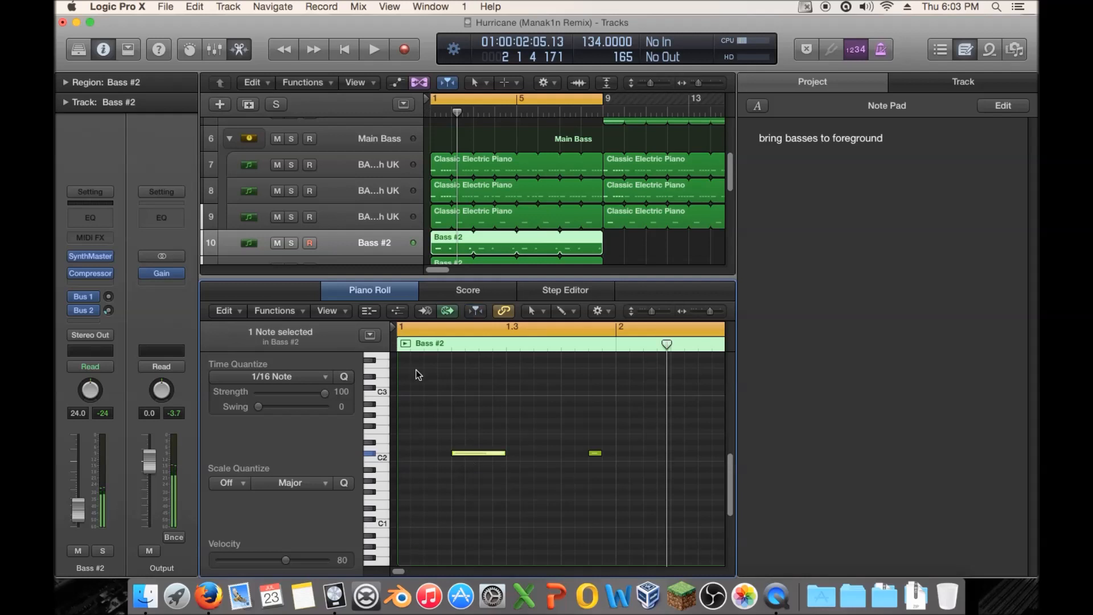
key(e)
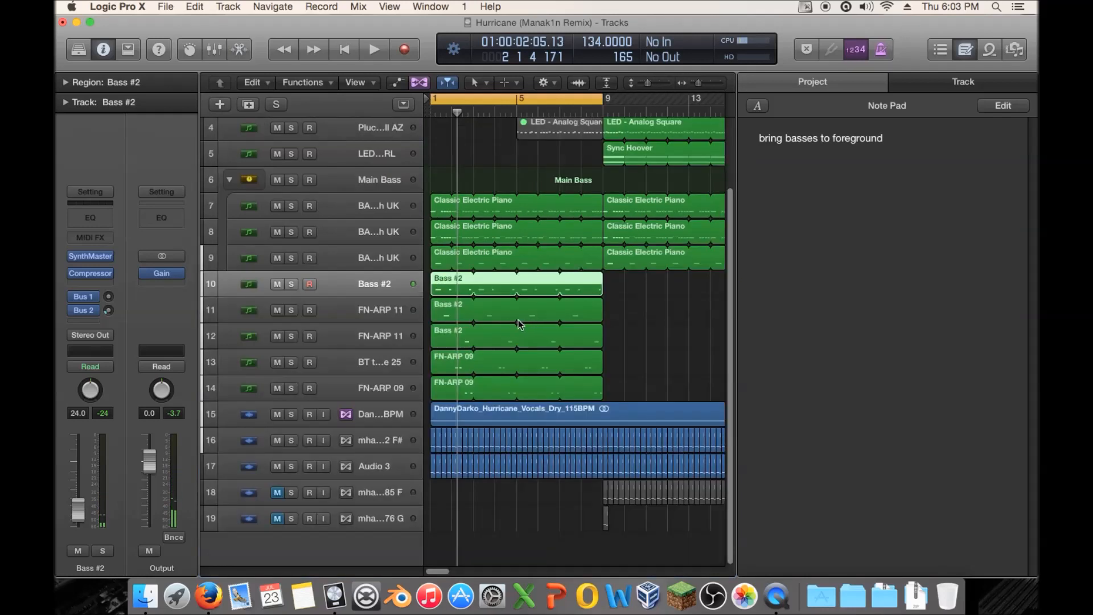
Check tracks 11 to 14 one by one, and view track 10's Bass #2 notes again
click(399, 310)
click(387, 335)
click(389, 362)
click(387, 384)
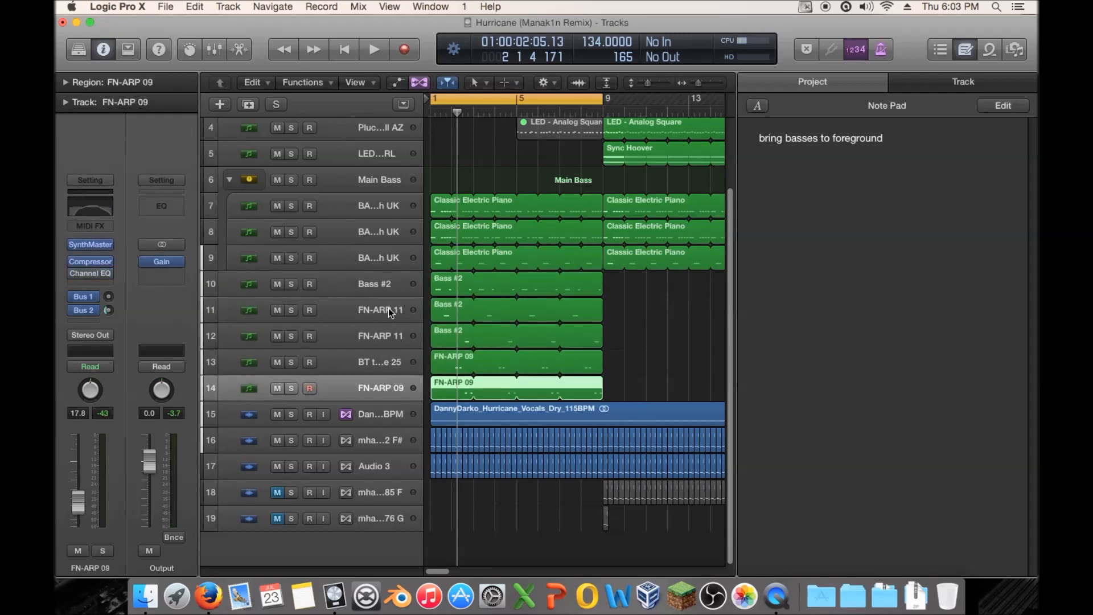
click(388, 337)
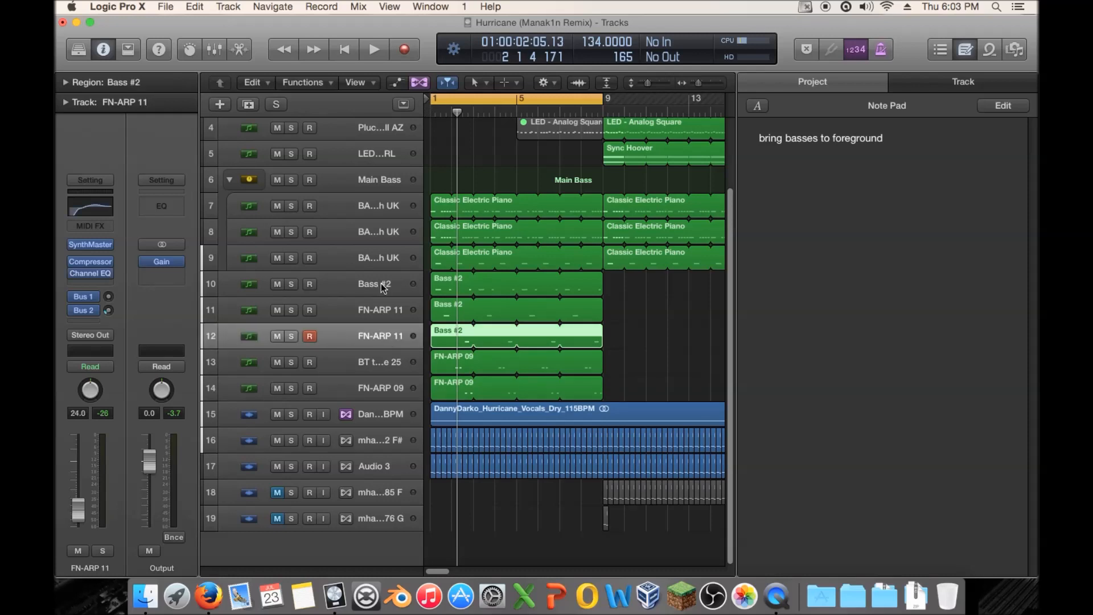
click(384, 320)
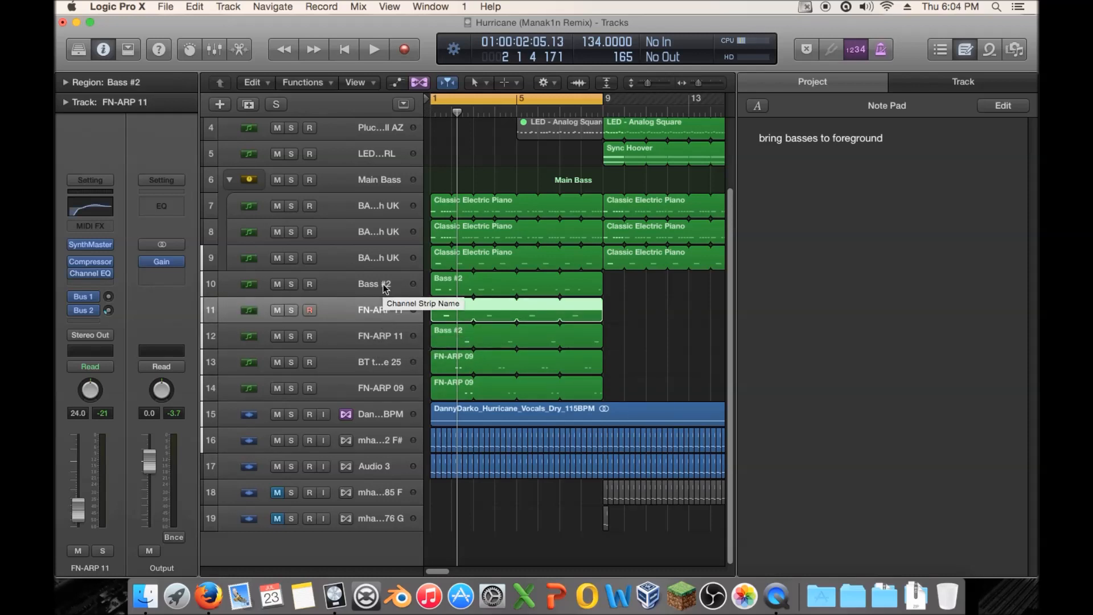
click(434, 284)
double_click(434, 284)
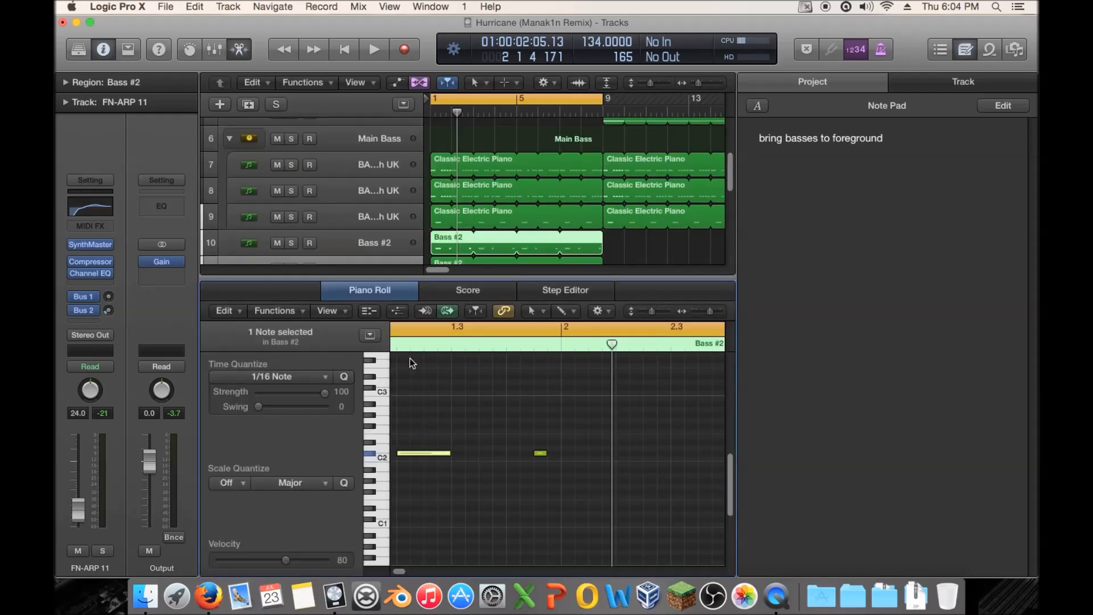
drag(397, 277, 422, 399)
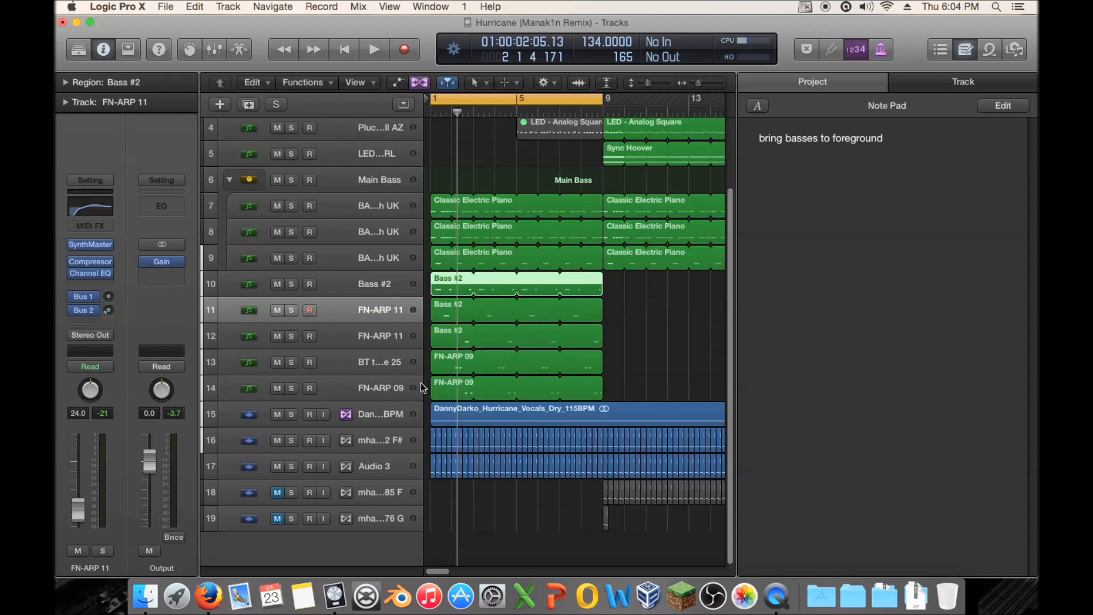
Solo bass tracks 10 to 14, play the loop, and select track 10
drag(291, 383, 286, 285)
key(space)
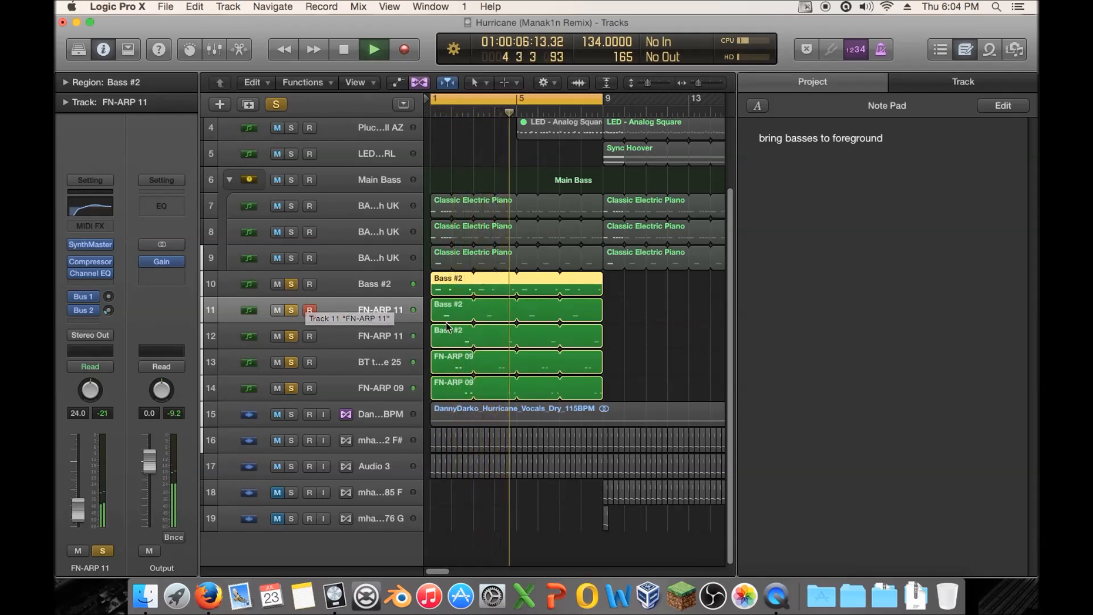
key(space)
click(394, 284)
click(649, 298)
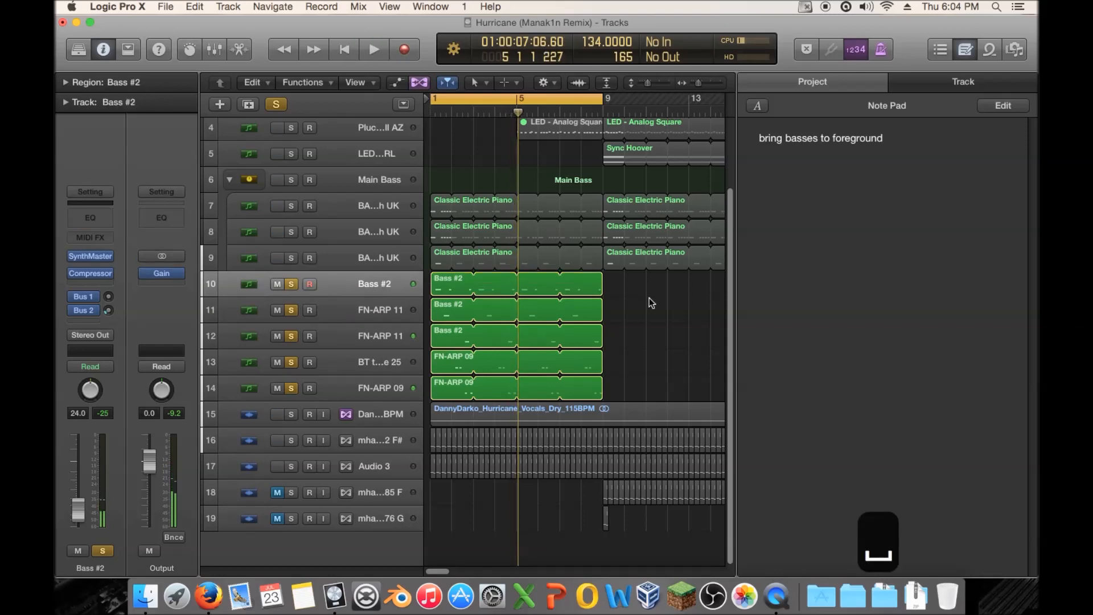
Add the line "Change final note in bass #2?" below the existing project note, with track 10's notes in view
double_click(433, 285)
double_click(922, 245)
key(Down)
key(Return)
text(C)
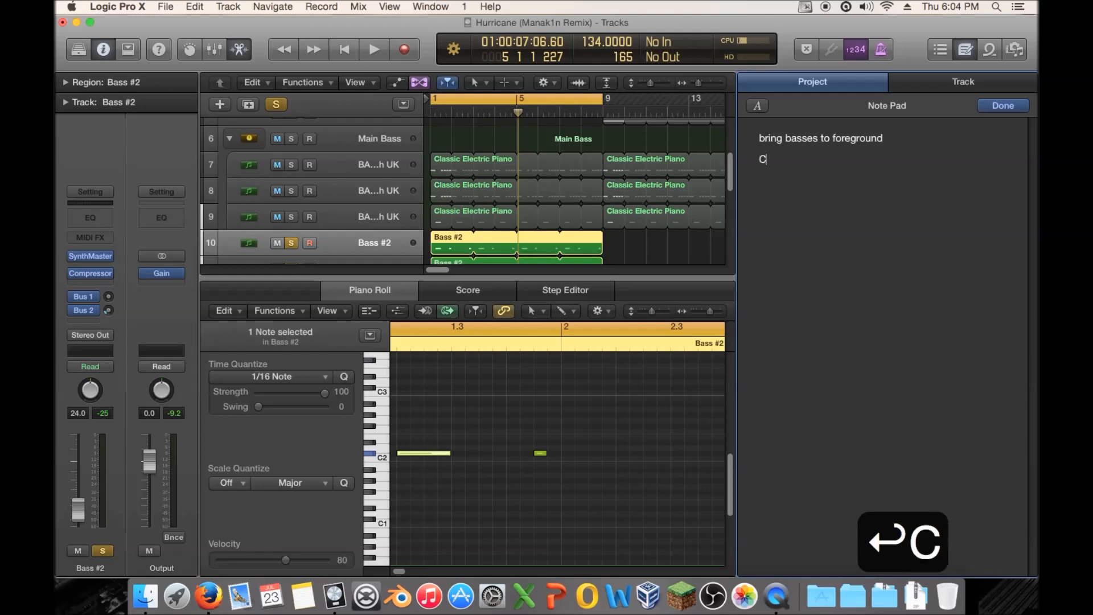
text(hange final note )
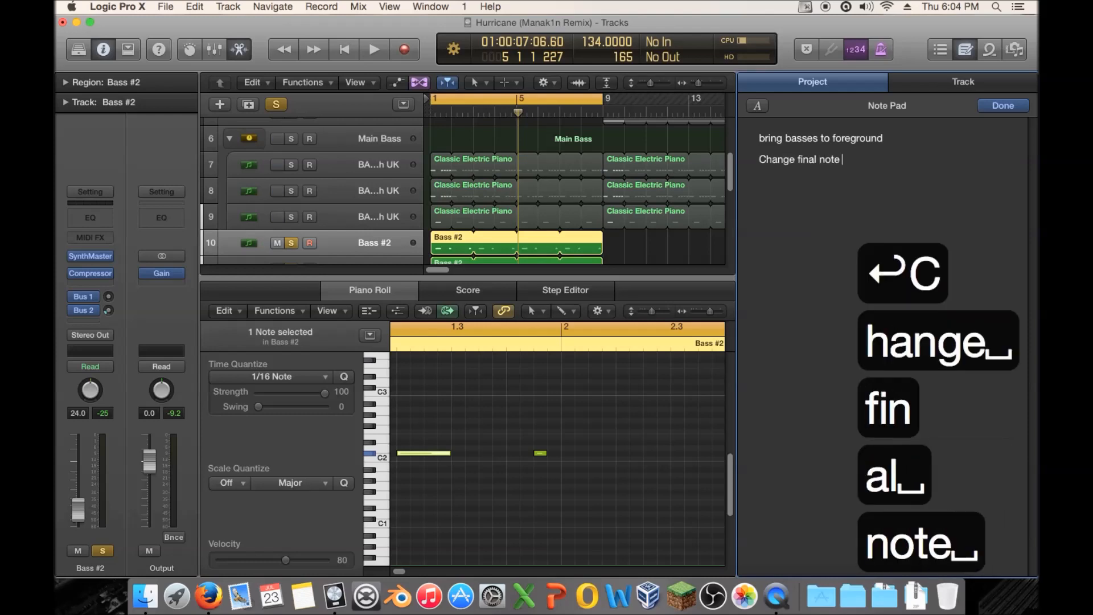
text(in bass )
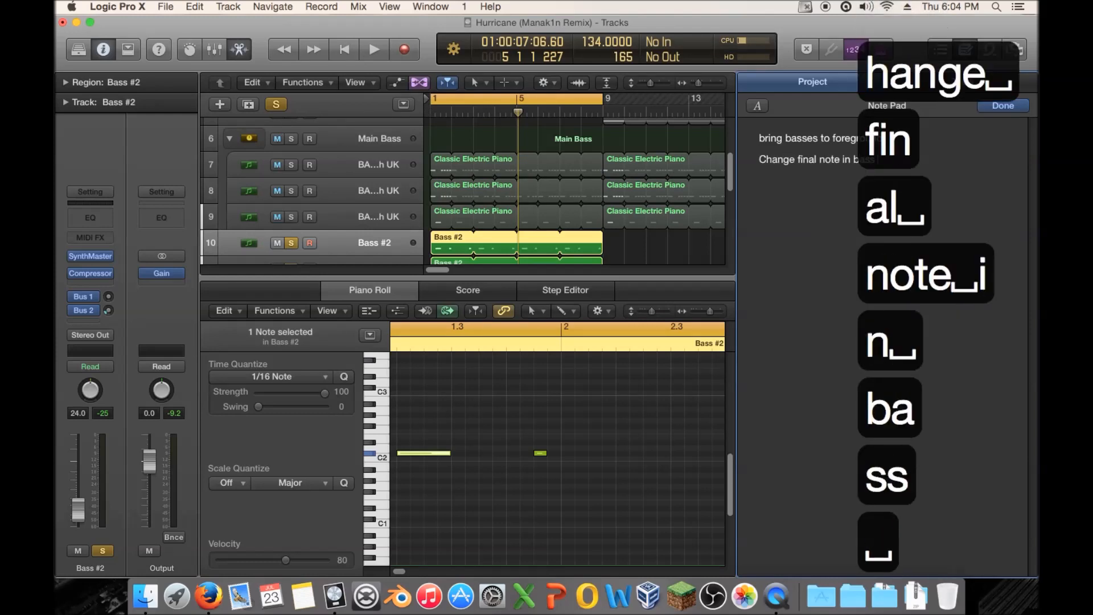
text(#2?)
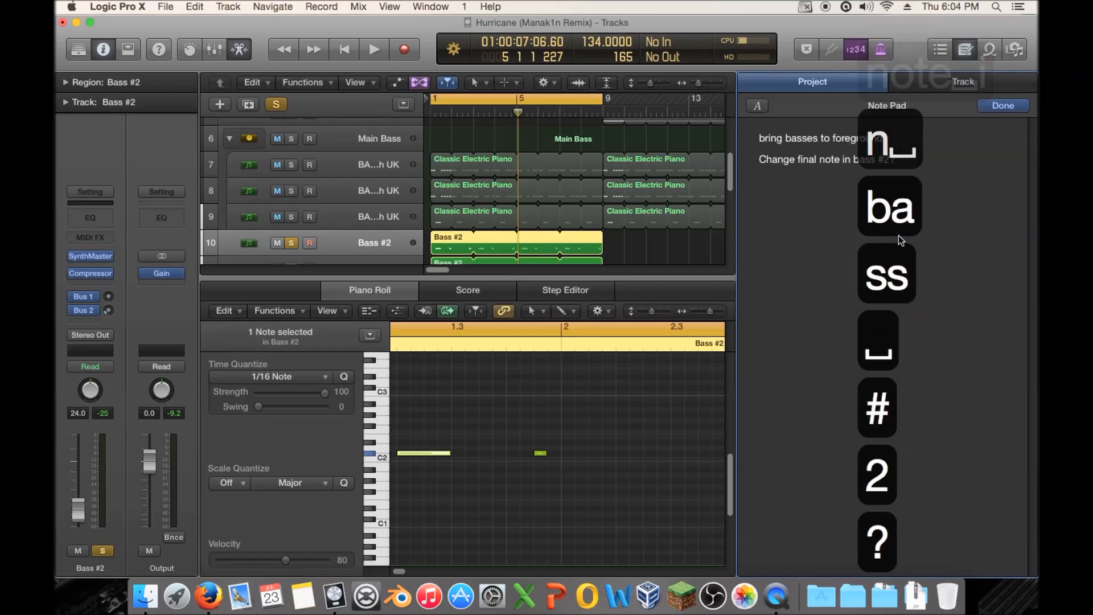
Insert "(or add to)" after "Change final note" in the project note's second line
click(467, 246)
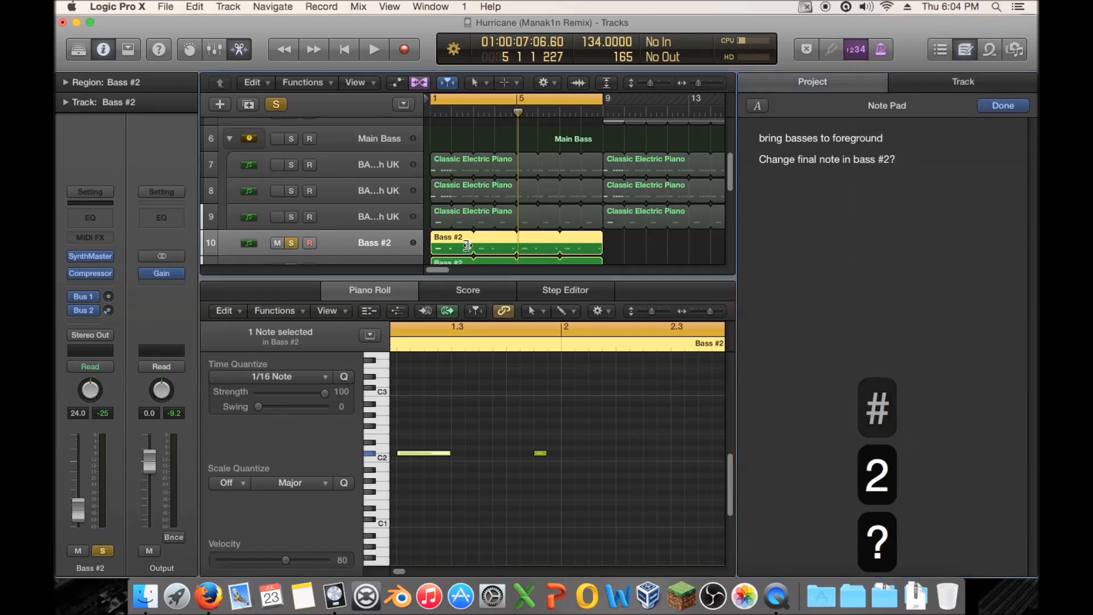
double_click(461, 245)
double_click(452, 291)
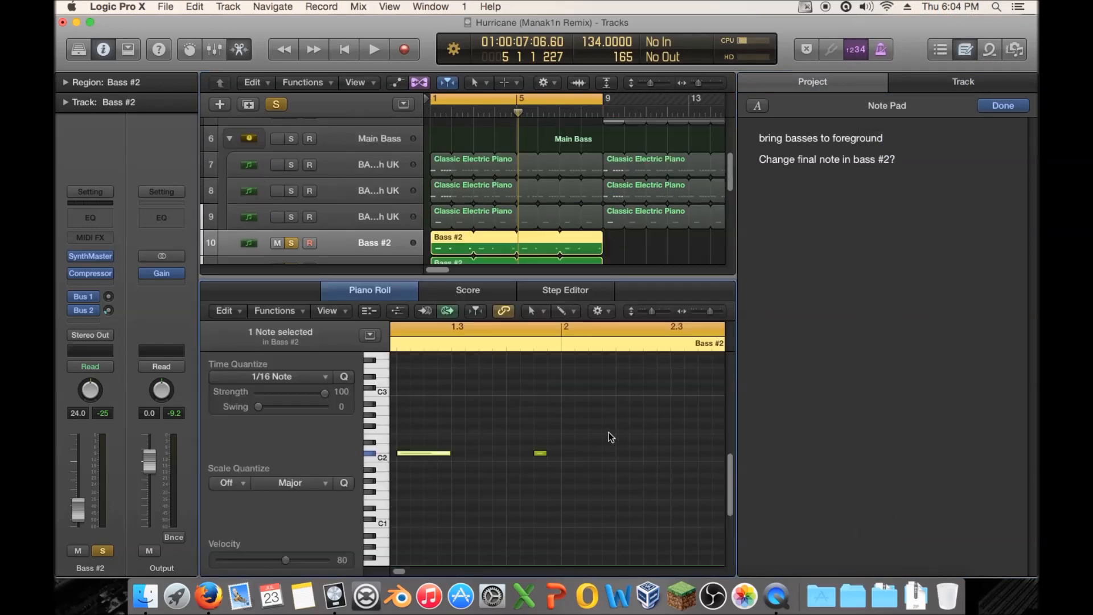
click(829, 160)
text((or add to))
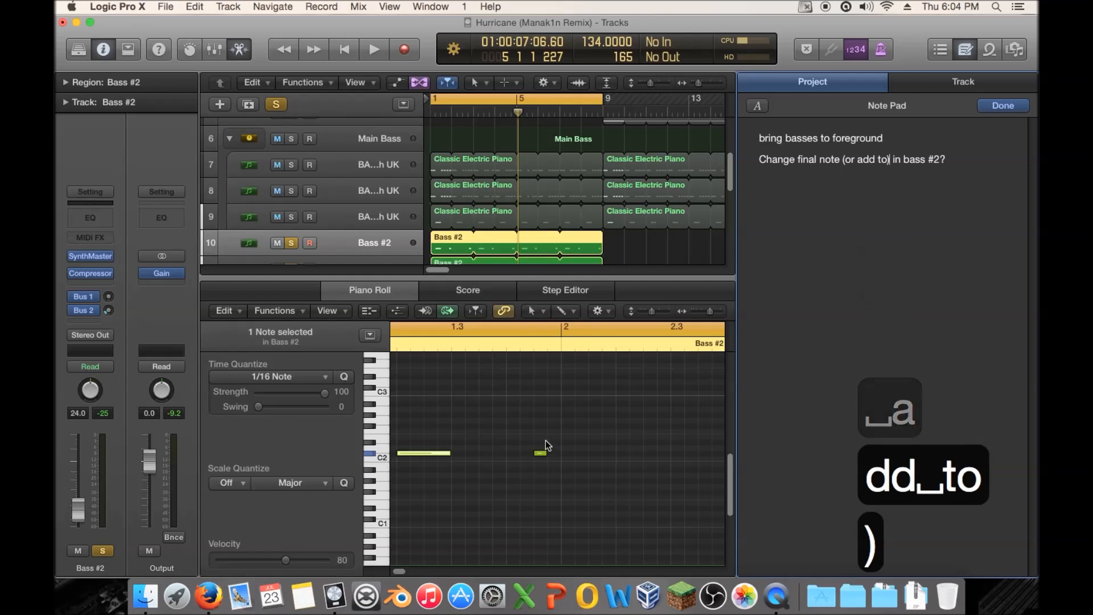
Audition the last Bass #2 note before bar 3, clear all track solos, and hide the piano roll
drag(403, 571, 404, 568)
click(583, 453)
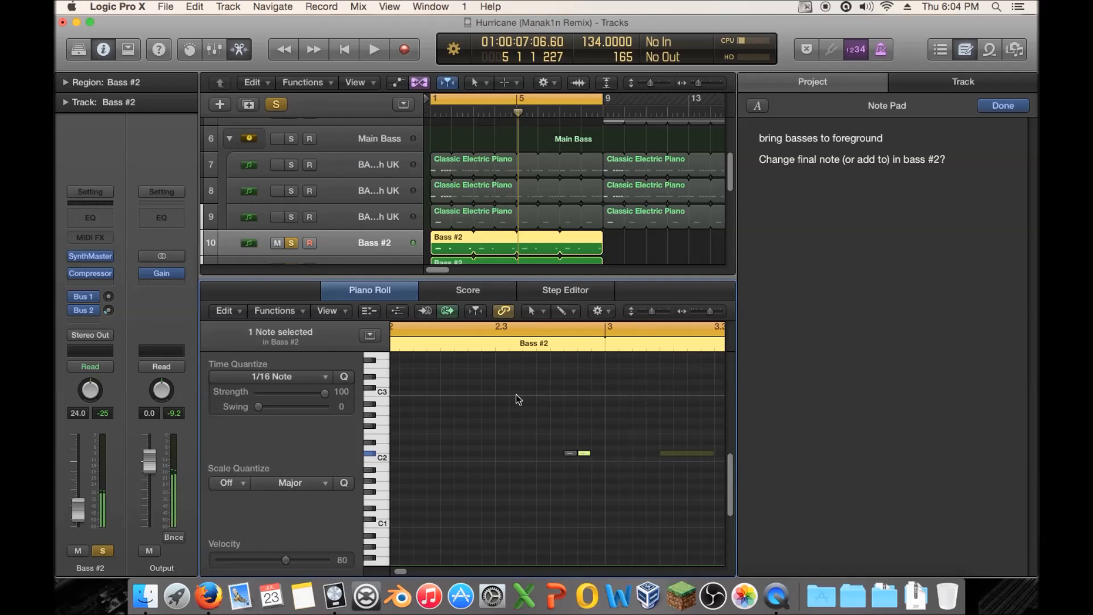
click(291, 243)
scroll(293, 259, down, 1)
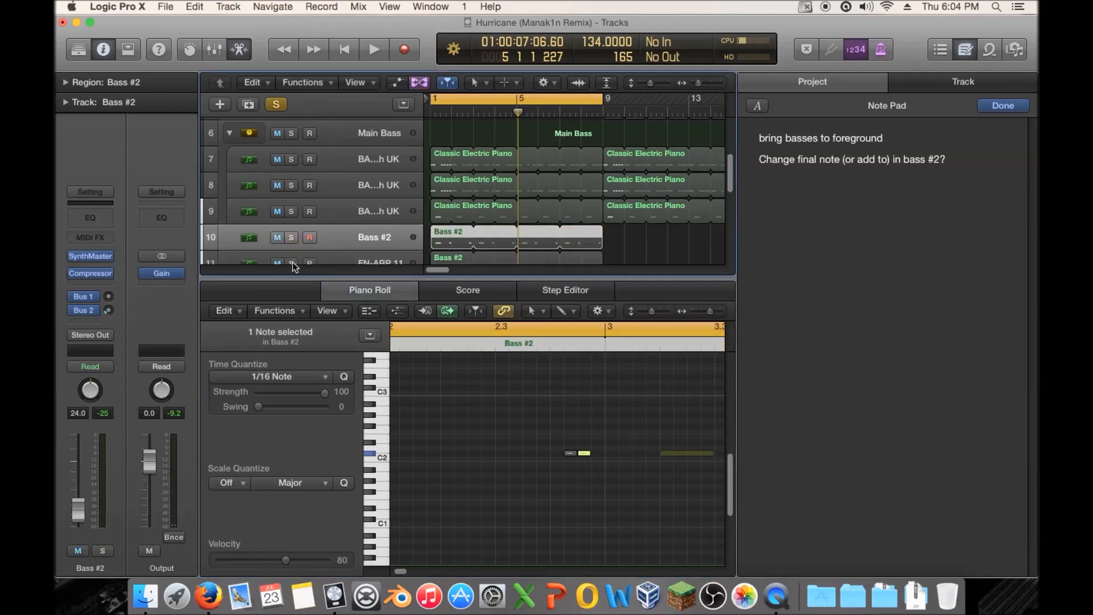
alt+click(291, 239)
alt+click(291, 239)
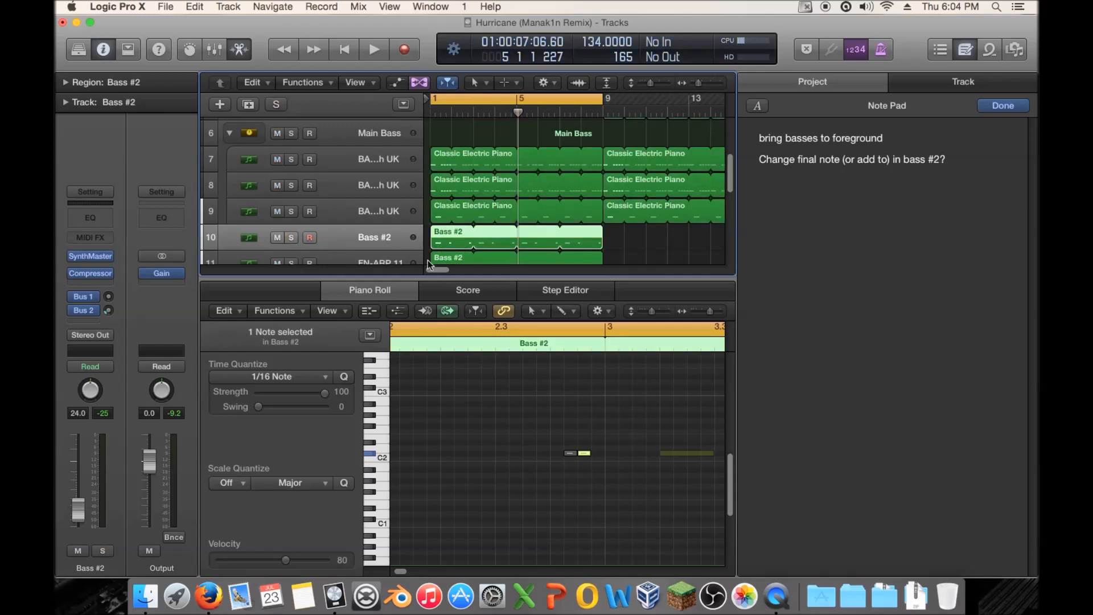
drag(403, 571, 398, 571)
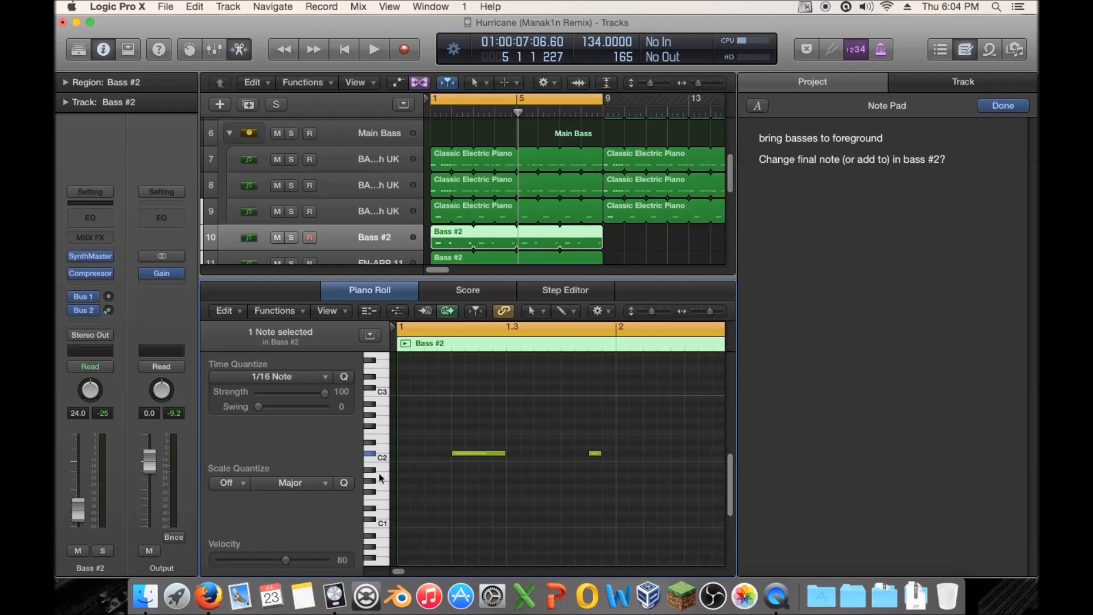
key(e)
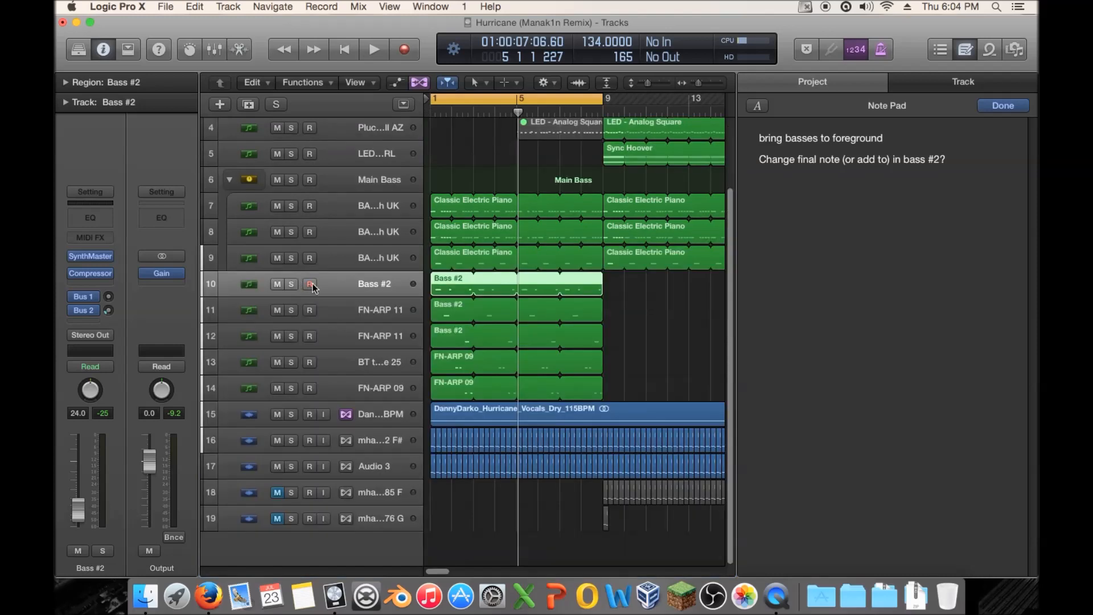